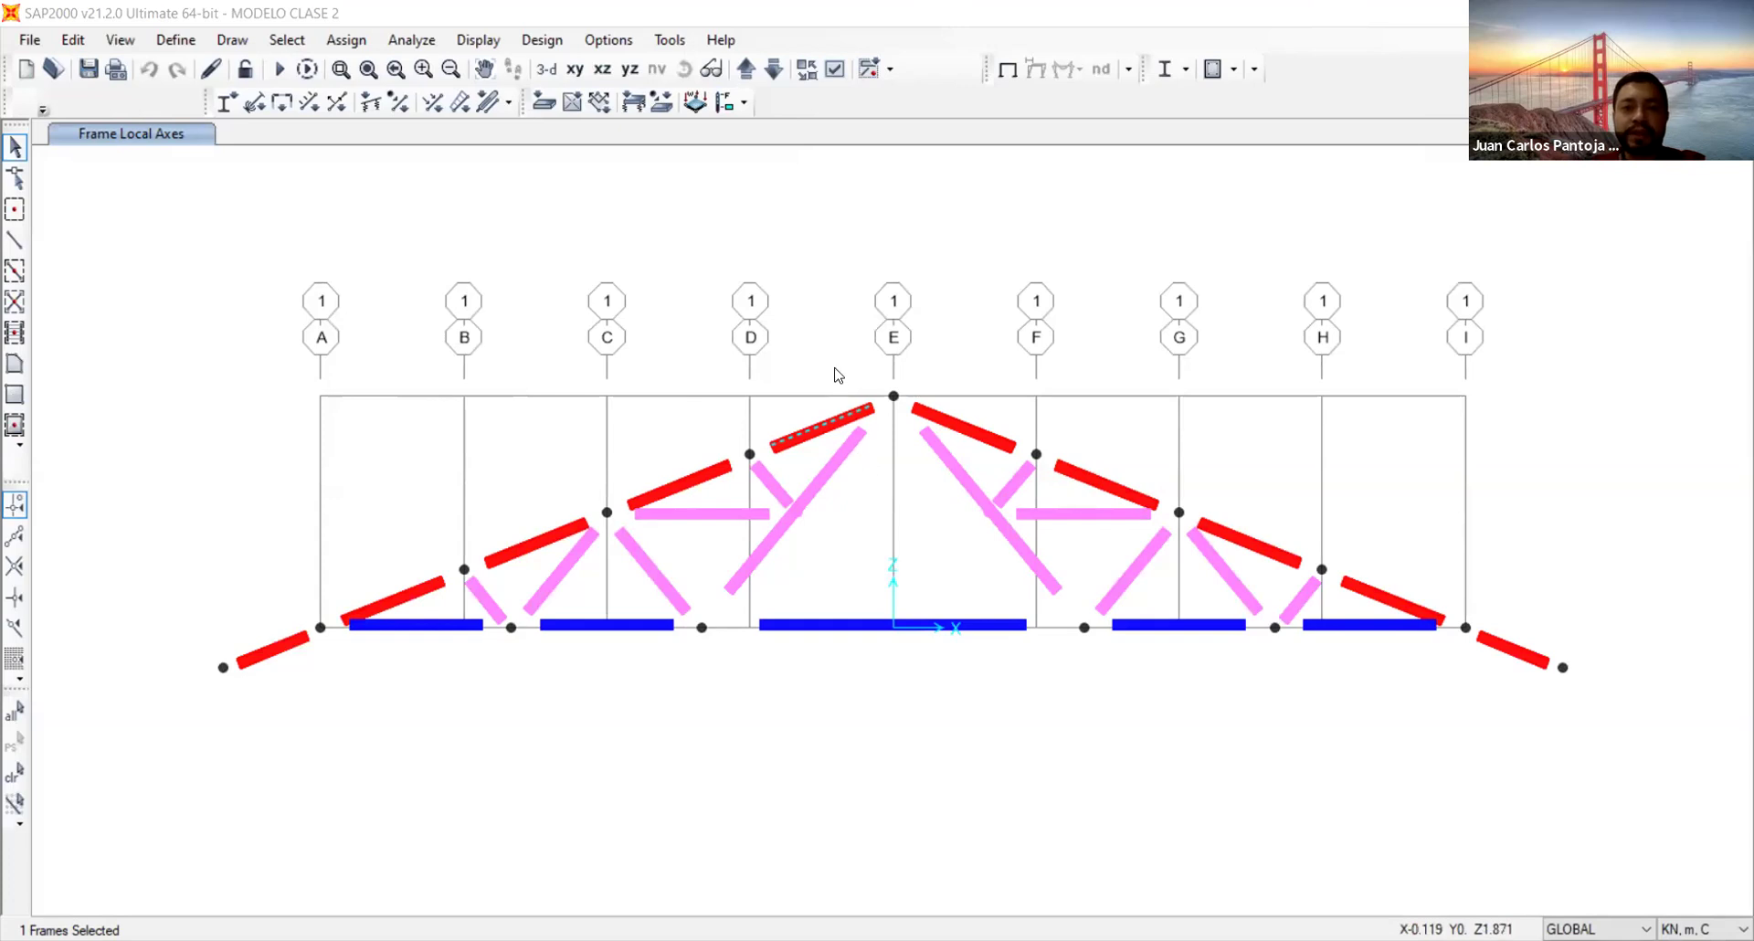
# Switch the truss display from the extruded view type to Standard
pyautogui.click(813, 431)
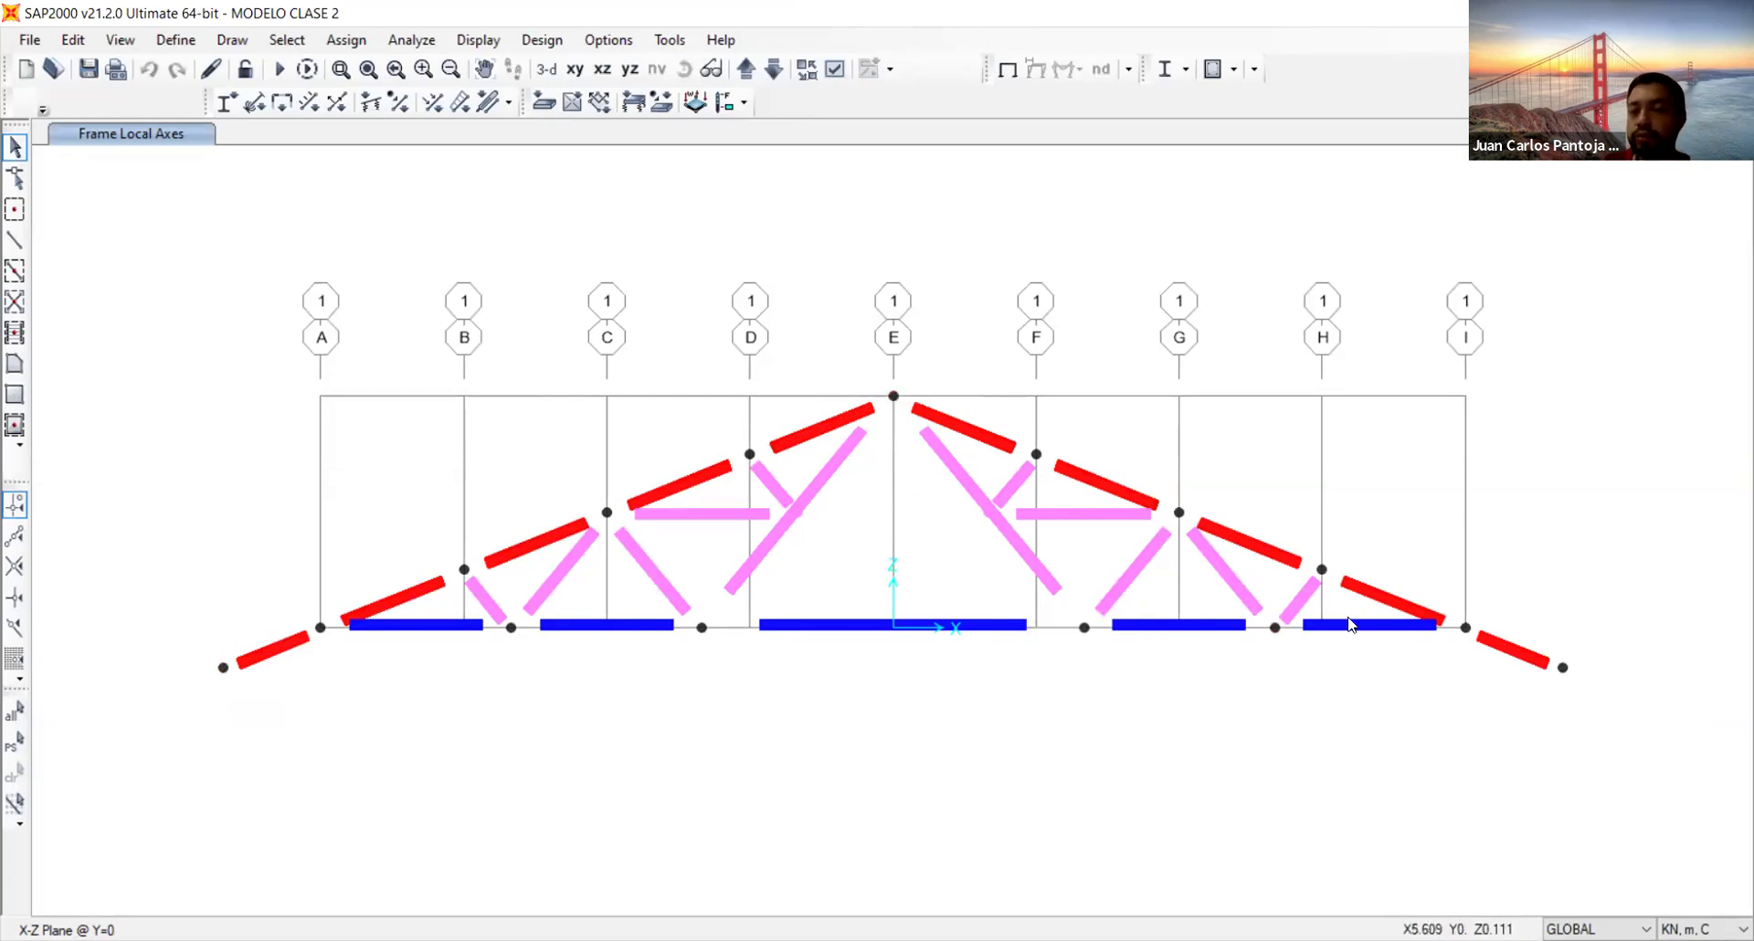
pyautogui.moveTo(891, 568); pyautogui.dragTo(548, 592)
pyautogui.moveTo(830, 576); pyautogui.dragTo(733, 486)
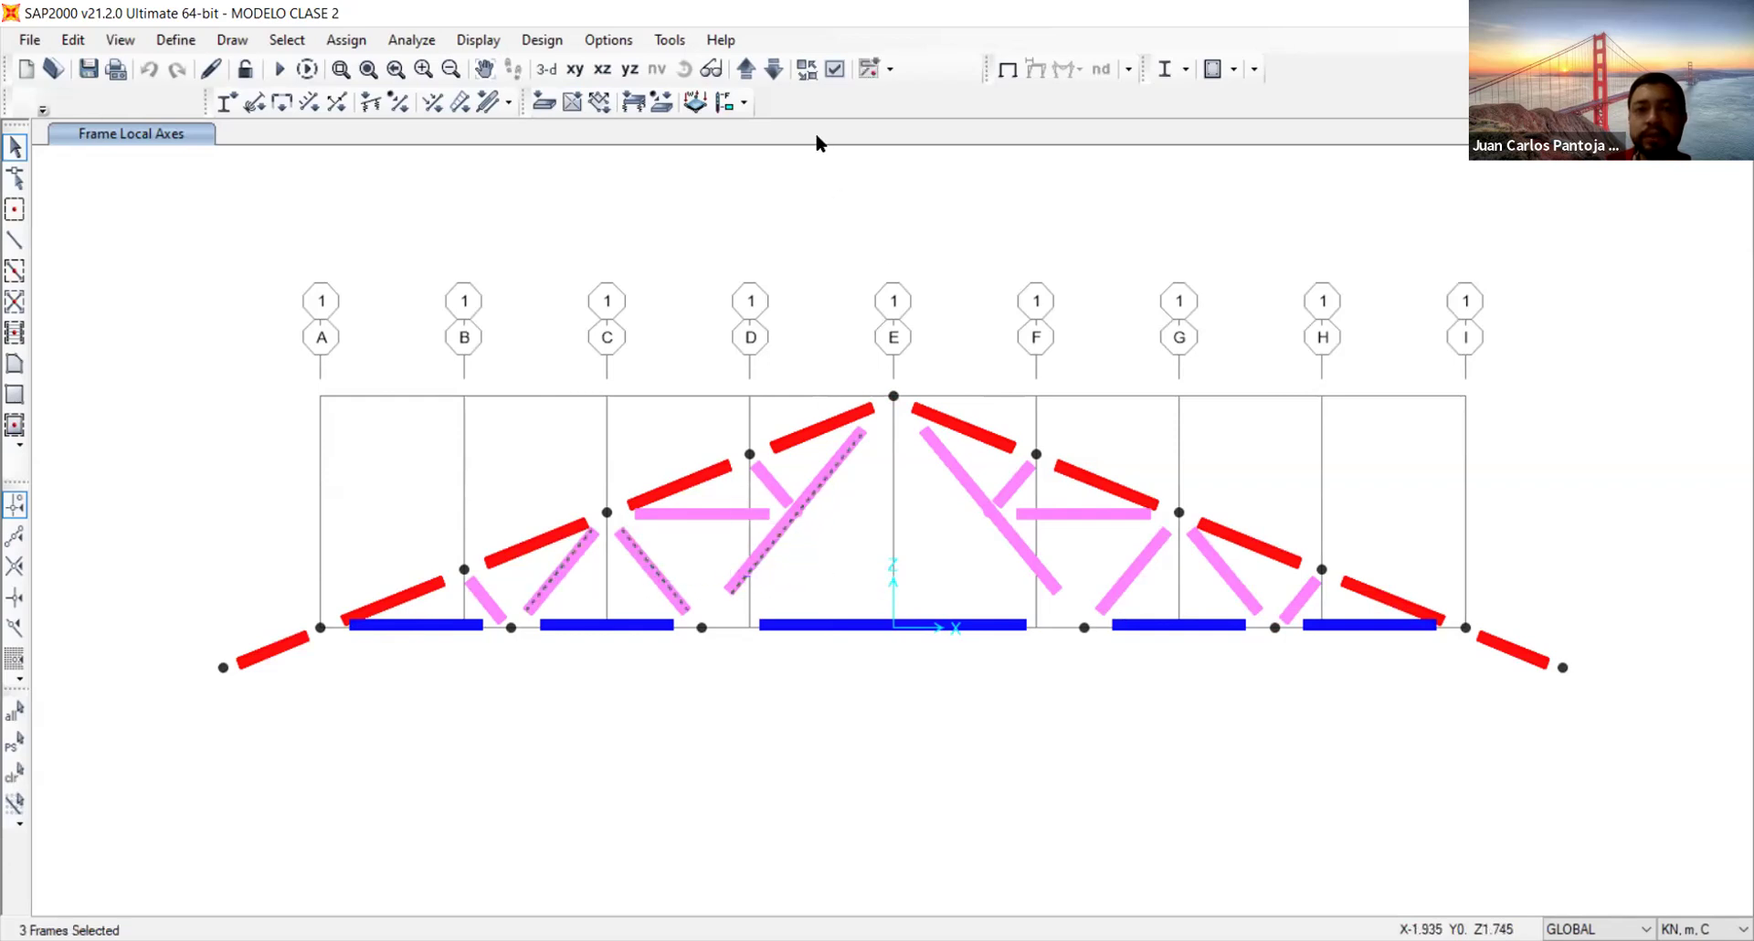
pyautogui.click(835, 69)
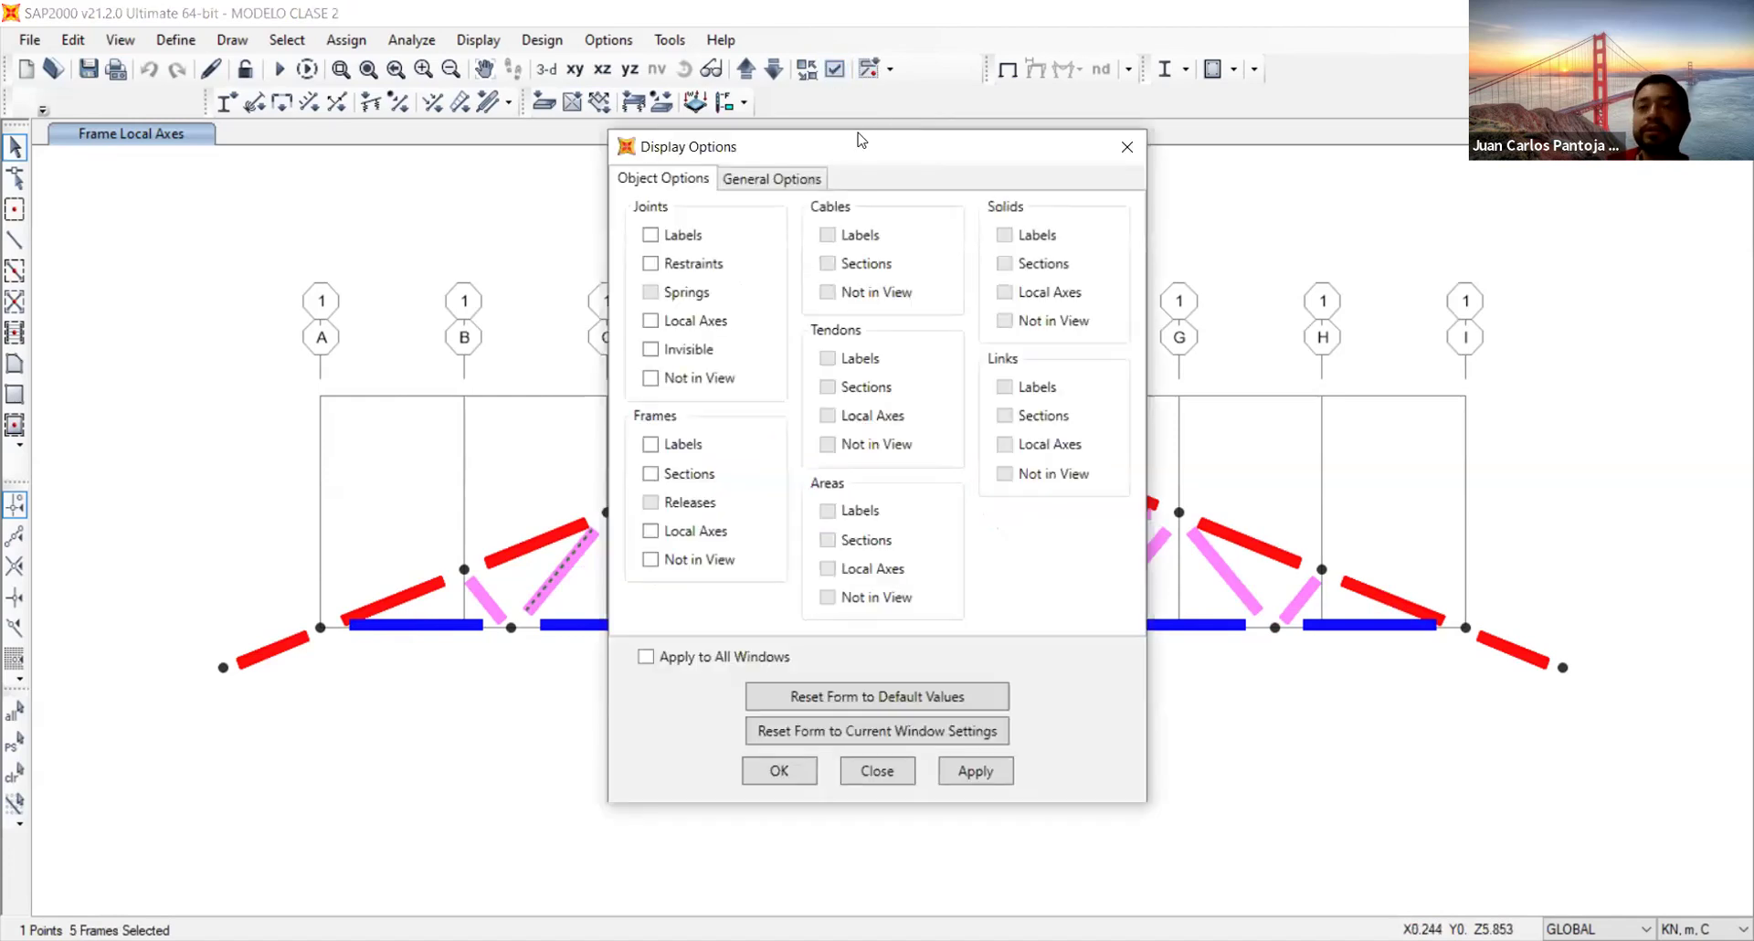
pyautogui.click(789, 182)
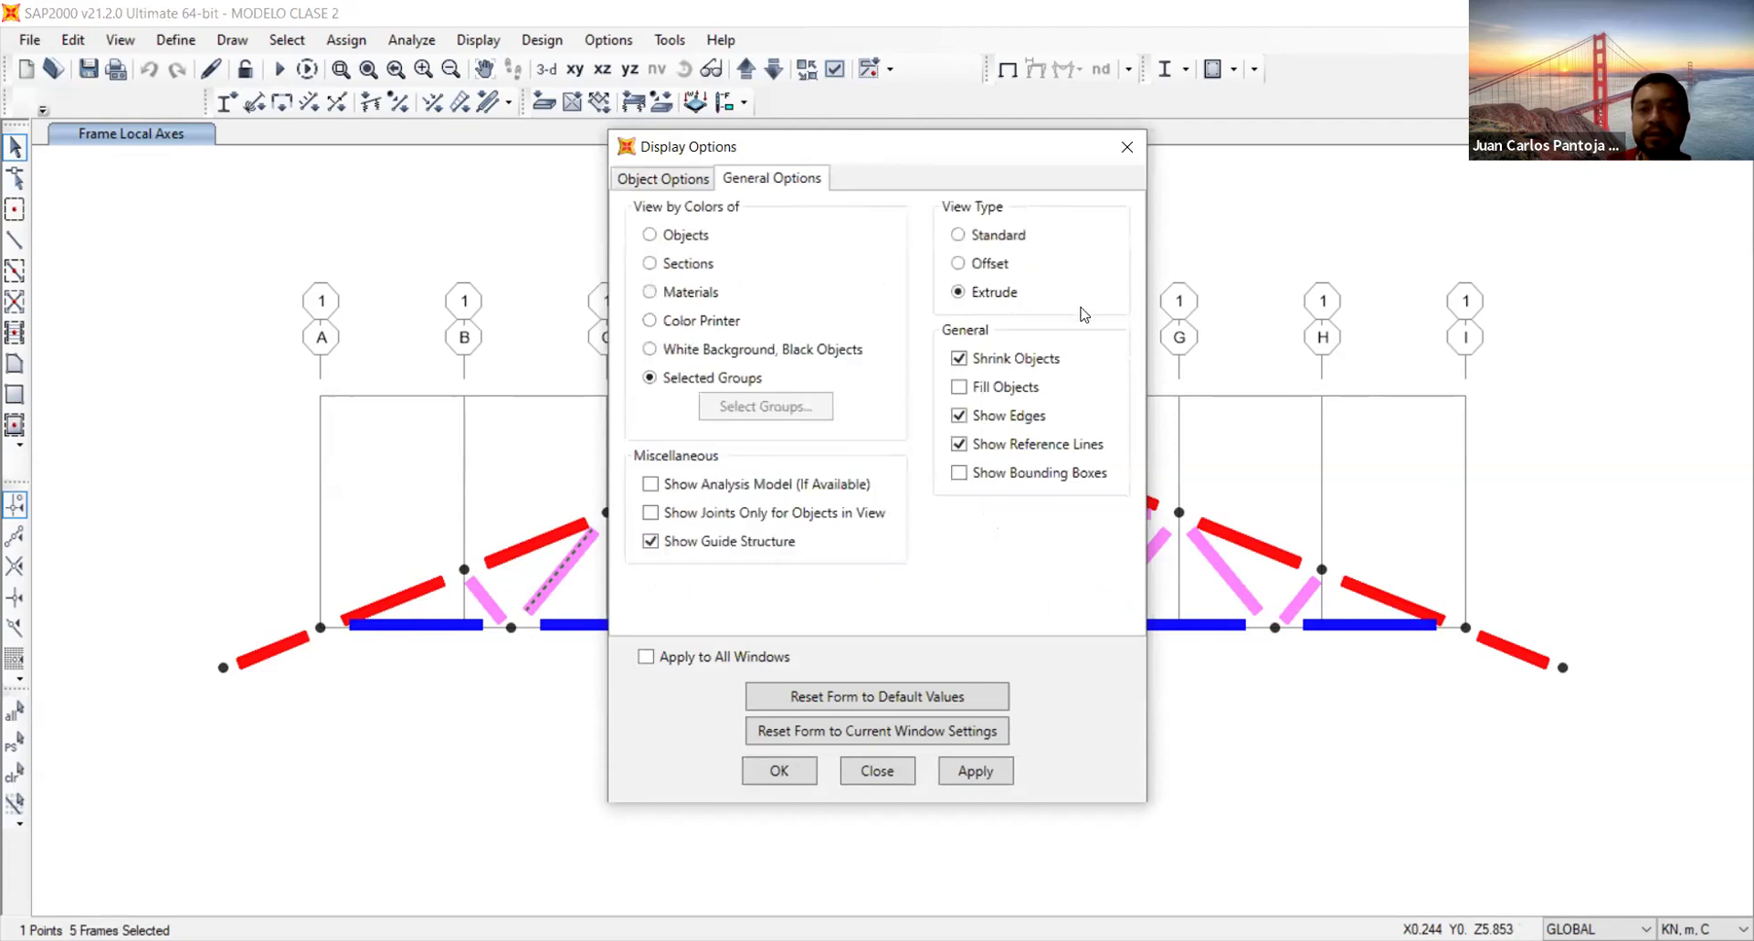
pyautogui.click(986, 236)
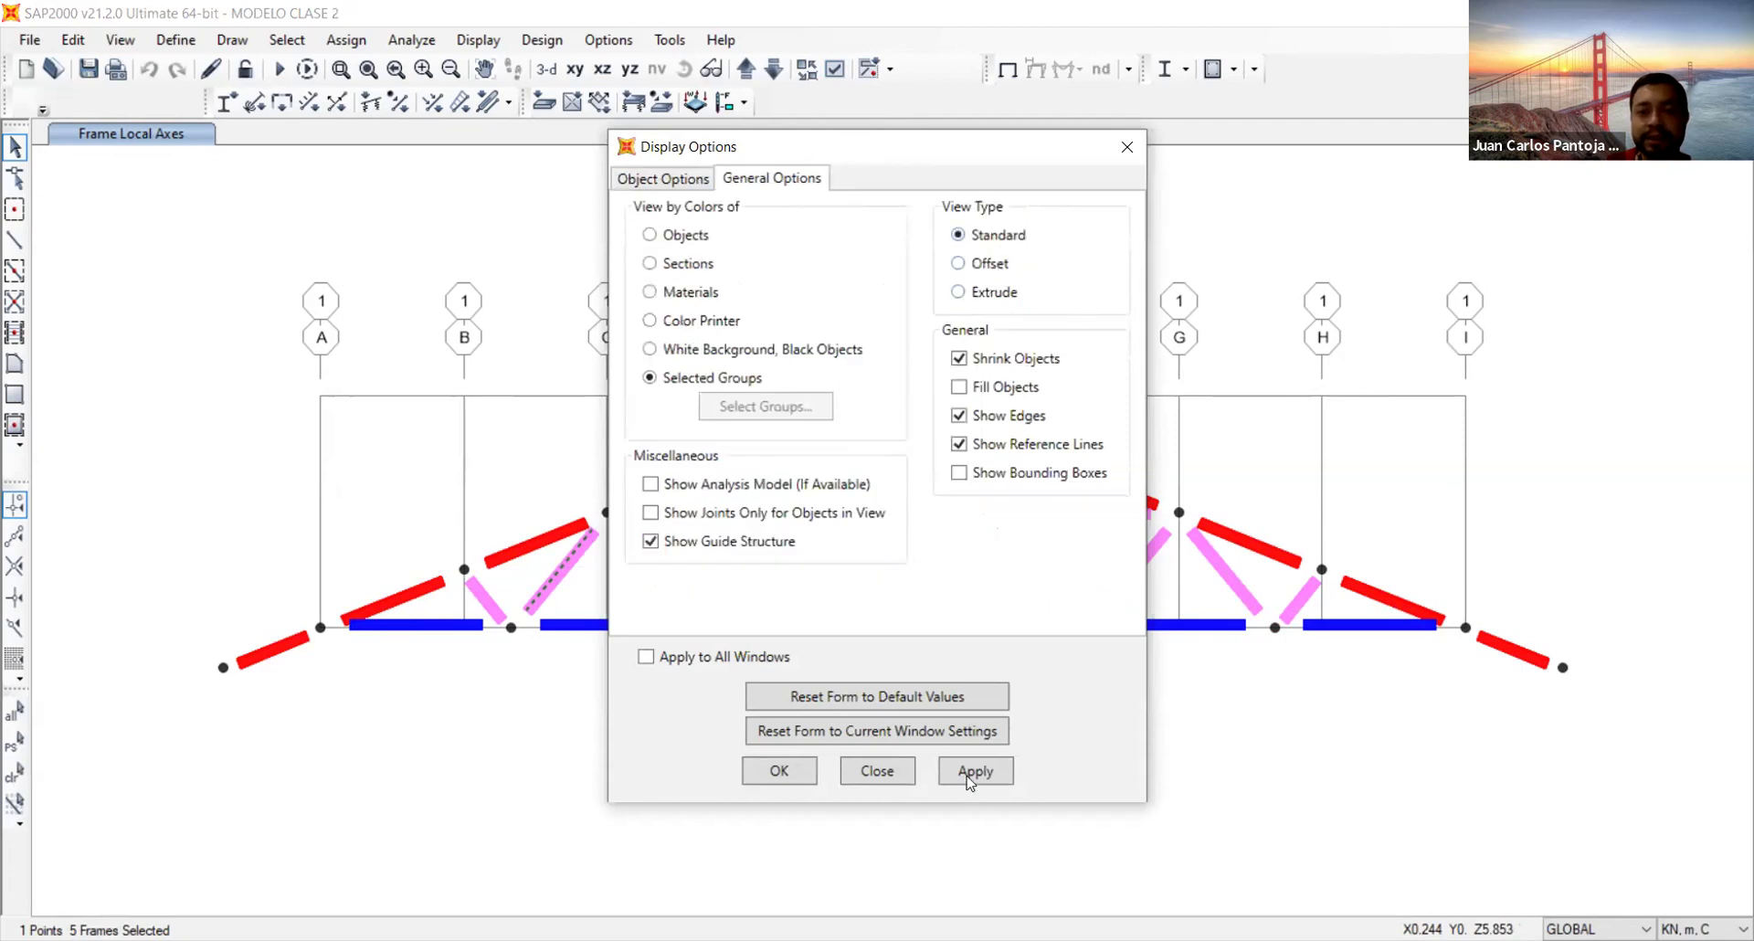
pyautogui.click(779, 772)
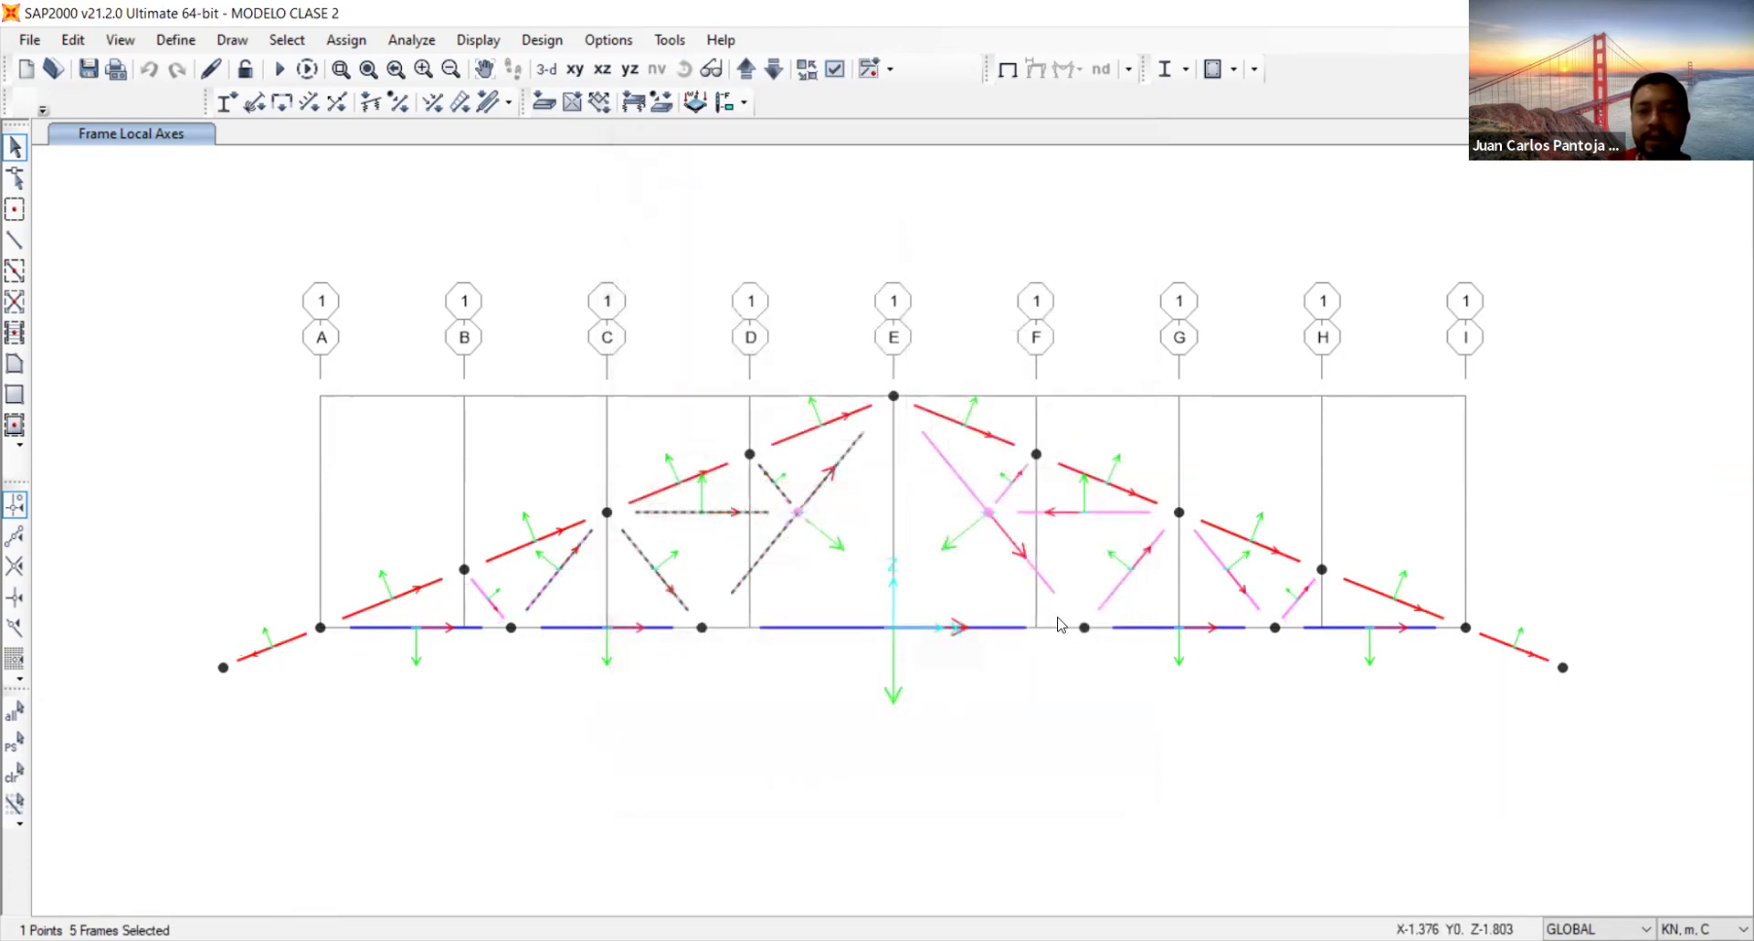
# Clear the current selection and select all inner web members on both halves of the truss
pyautogui.click(485, 594)
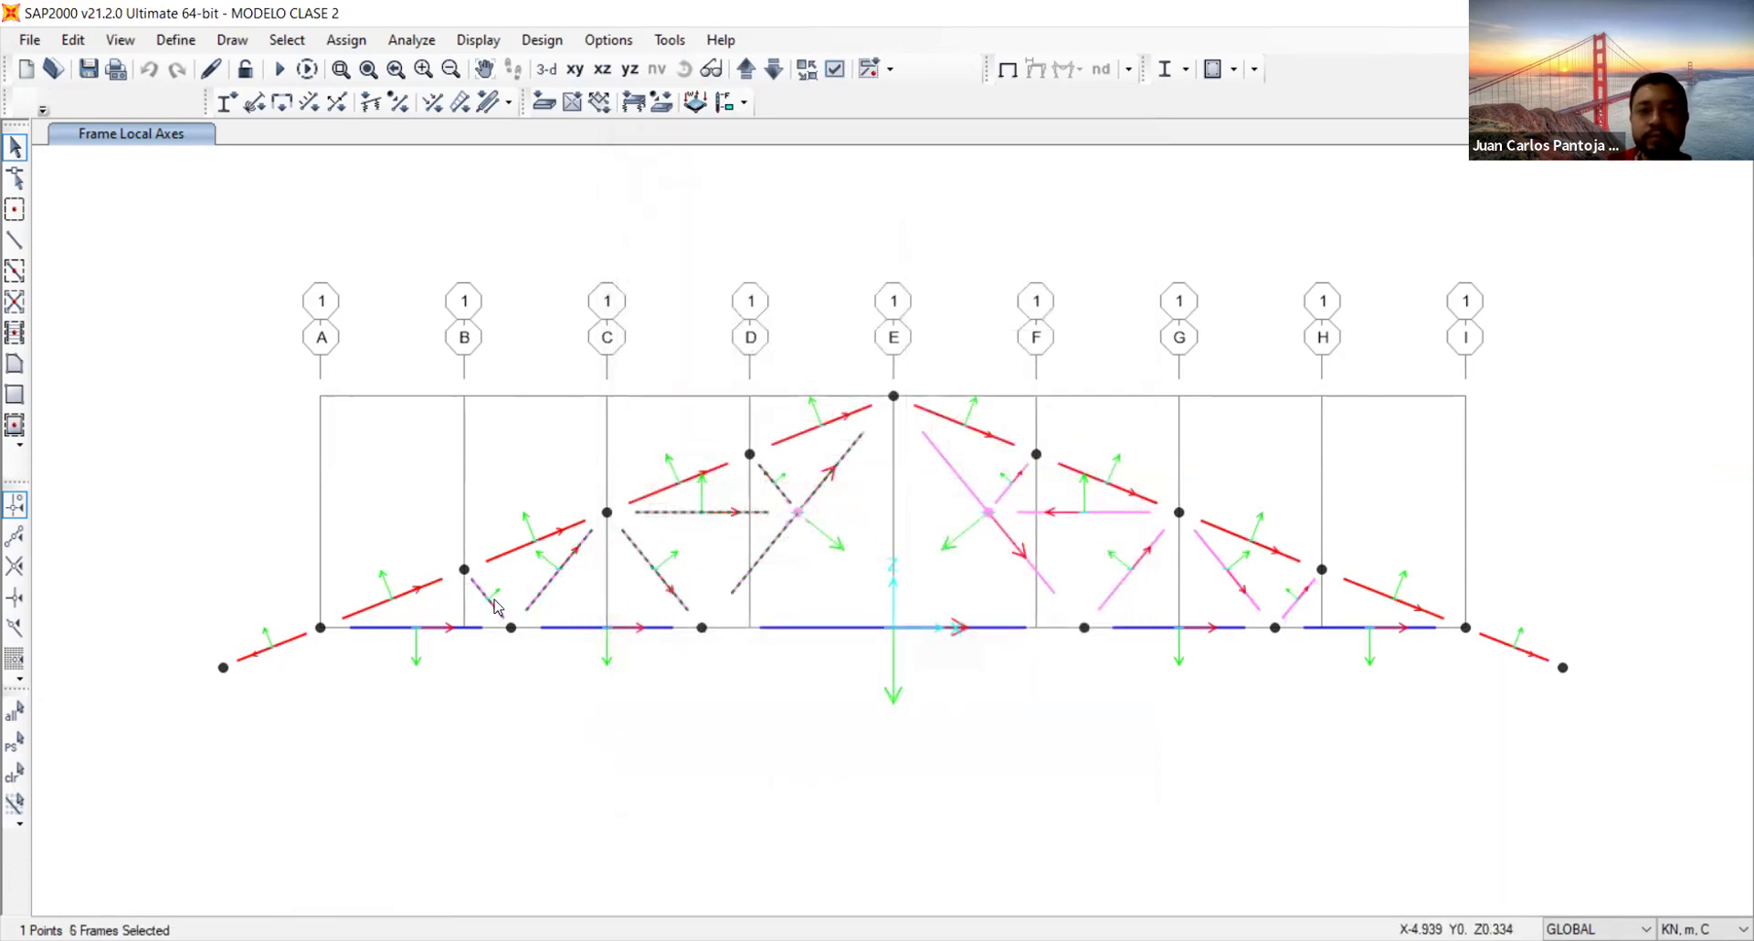
pyautogui.hotkey('ctrl', 'q')
pyautogui.click(765, 559)
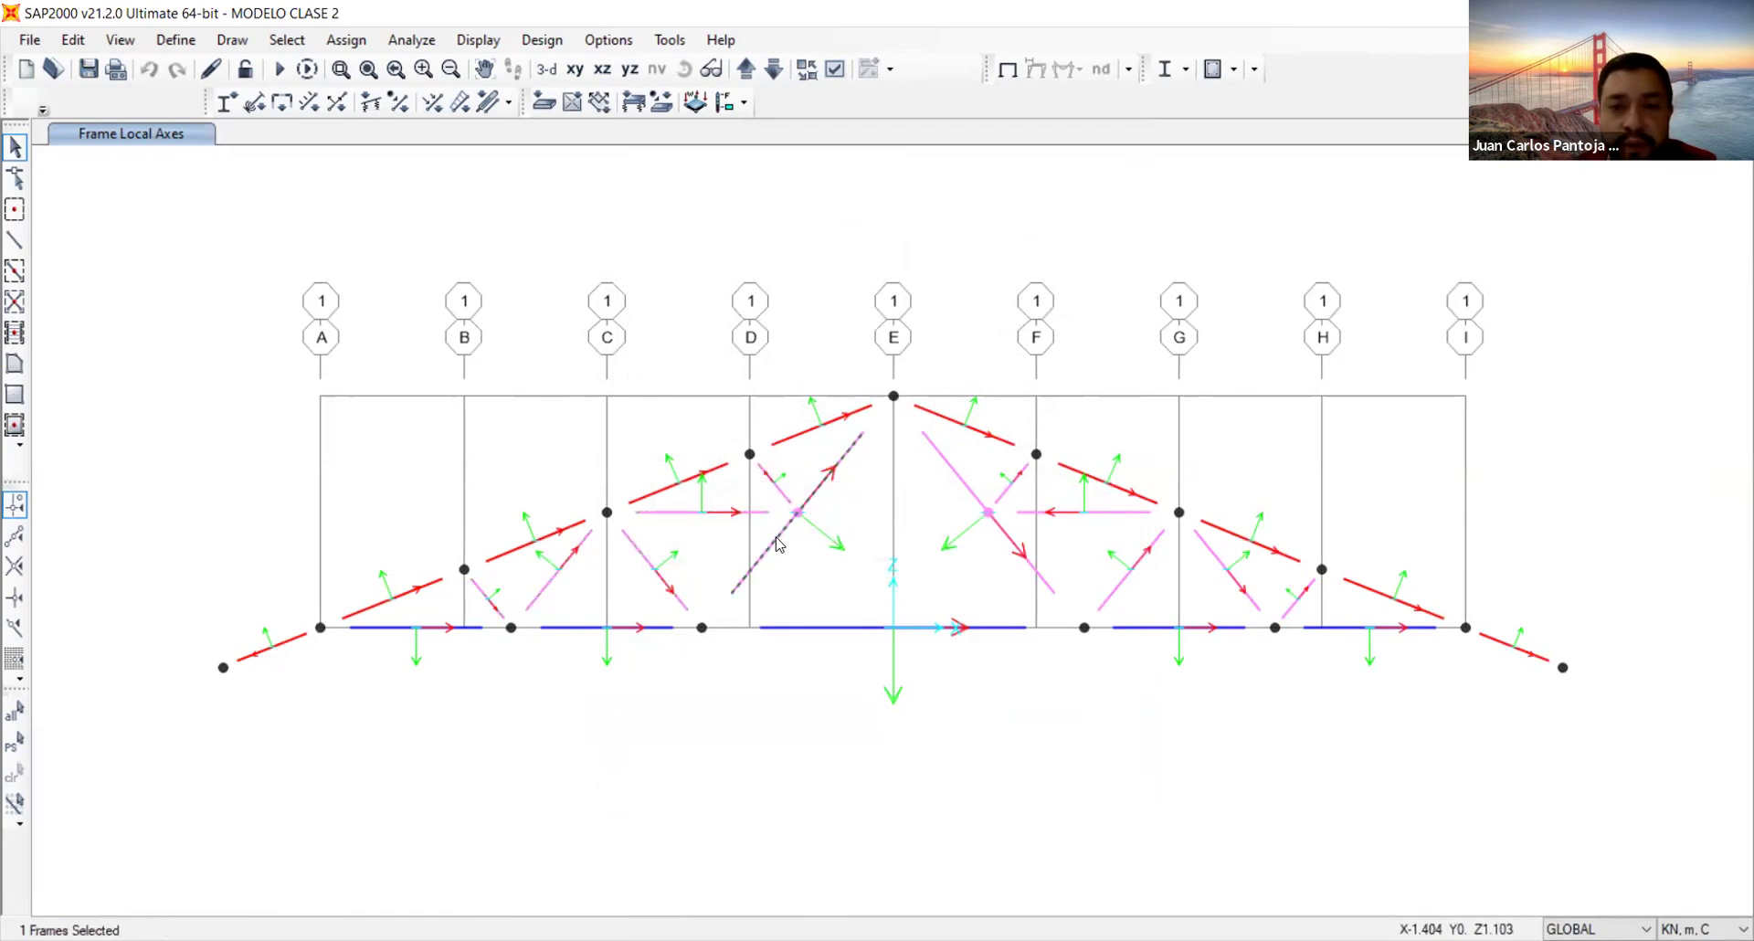
pyautogui.moveTo(790, 474); pyautogui.dragTo(688, 536)
pyautogui.hotkey('ctrl', 'q')
pyautogui.moveTo(815, 549); pyautogui.dragTo(736, 479)
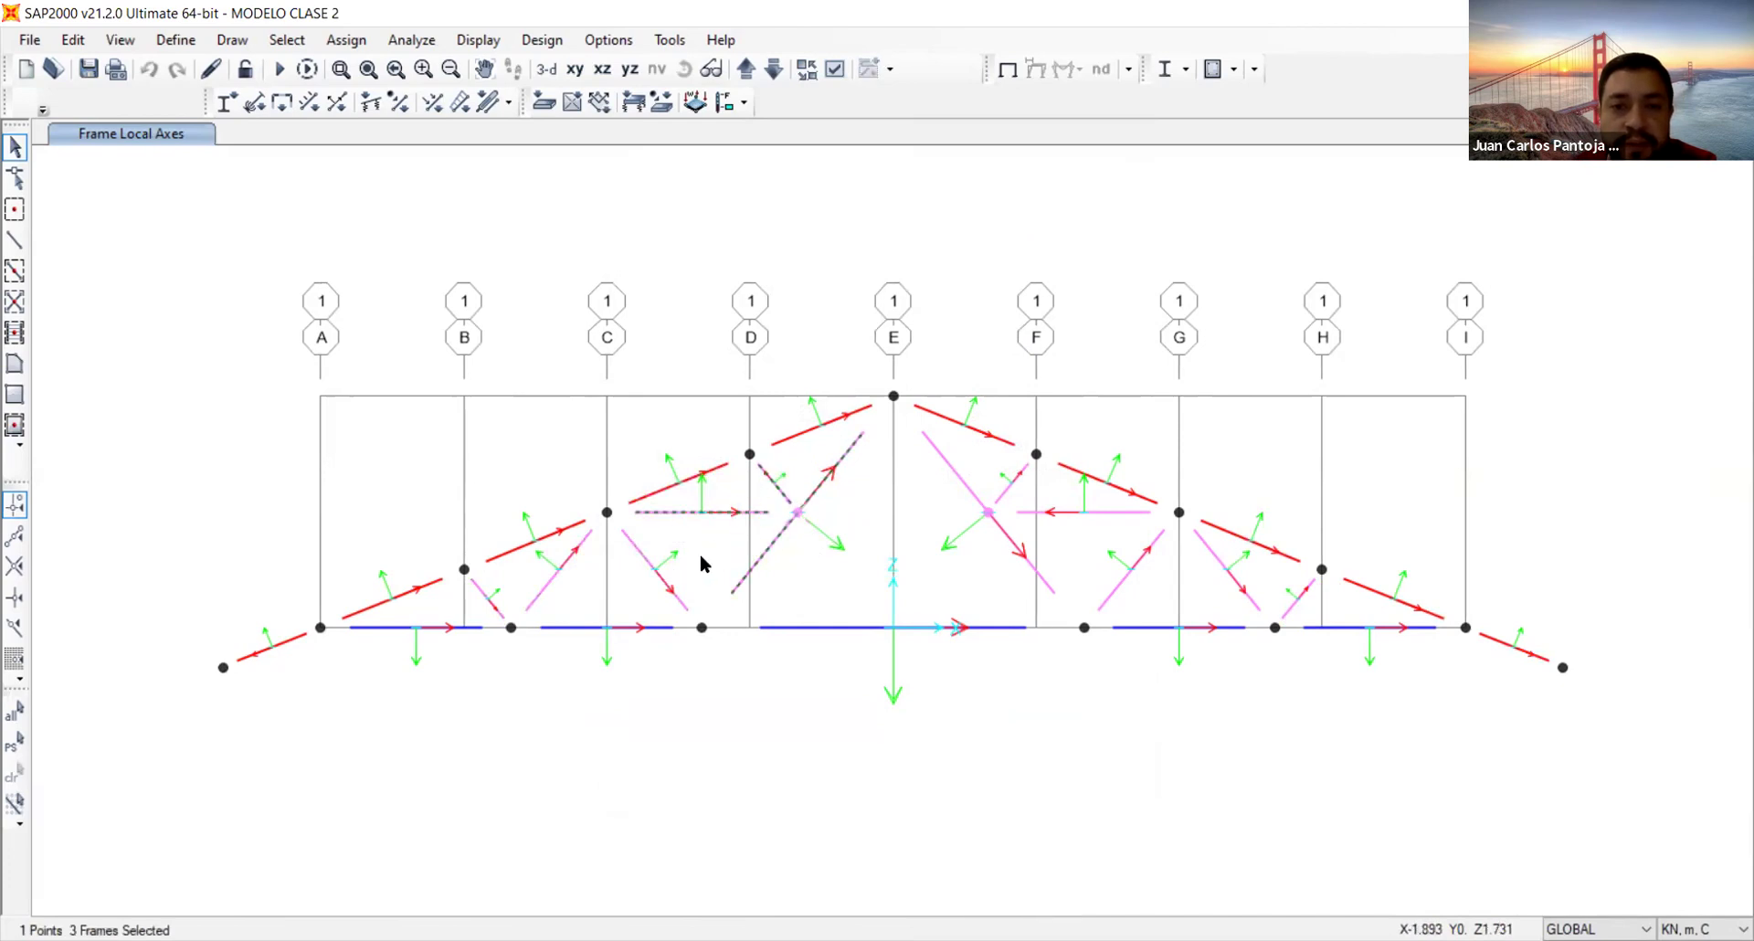
pyautogui.moveTo(537, 566); pyautogui.dragTo(487, 596)
pyautogui.moveTo(1029, 539); pyautogui.dragTo(972, 490)
pyautogui.moveTo(1162, 601); pyautogui.dragTo(1110, 558)
pyautogui.moveTo(1314, 594); pyautogui.dragTo(1217, 602)
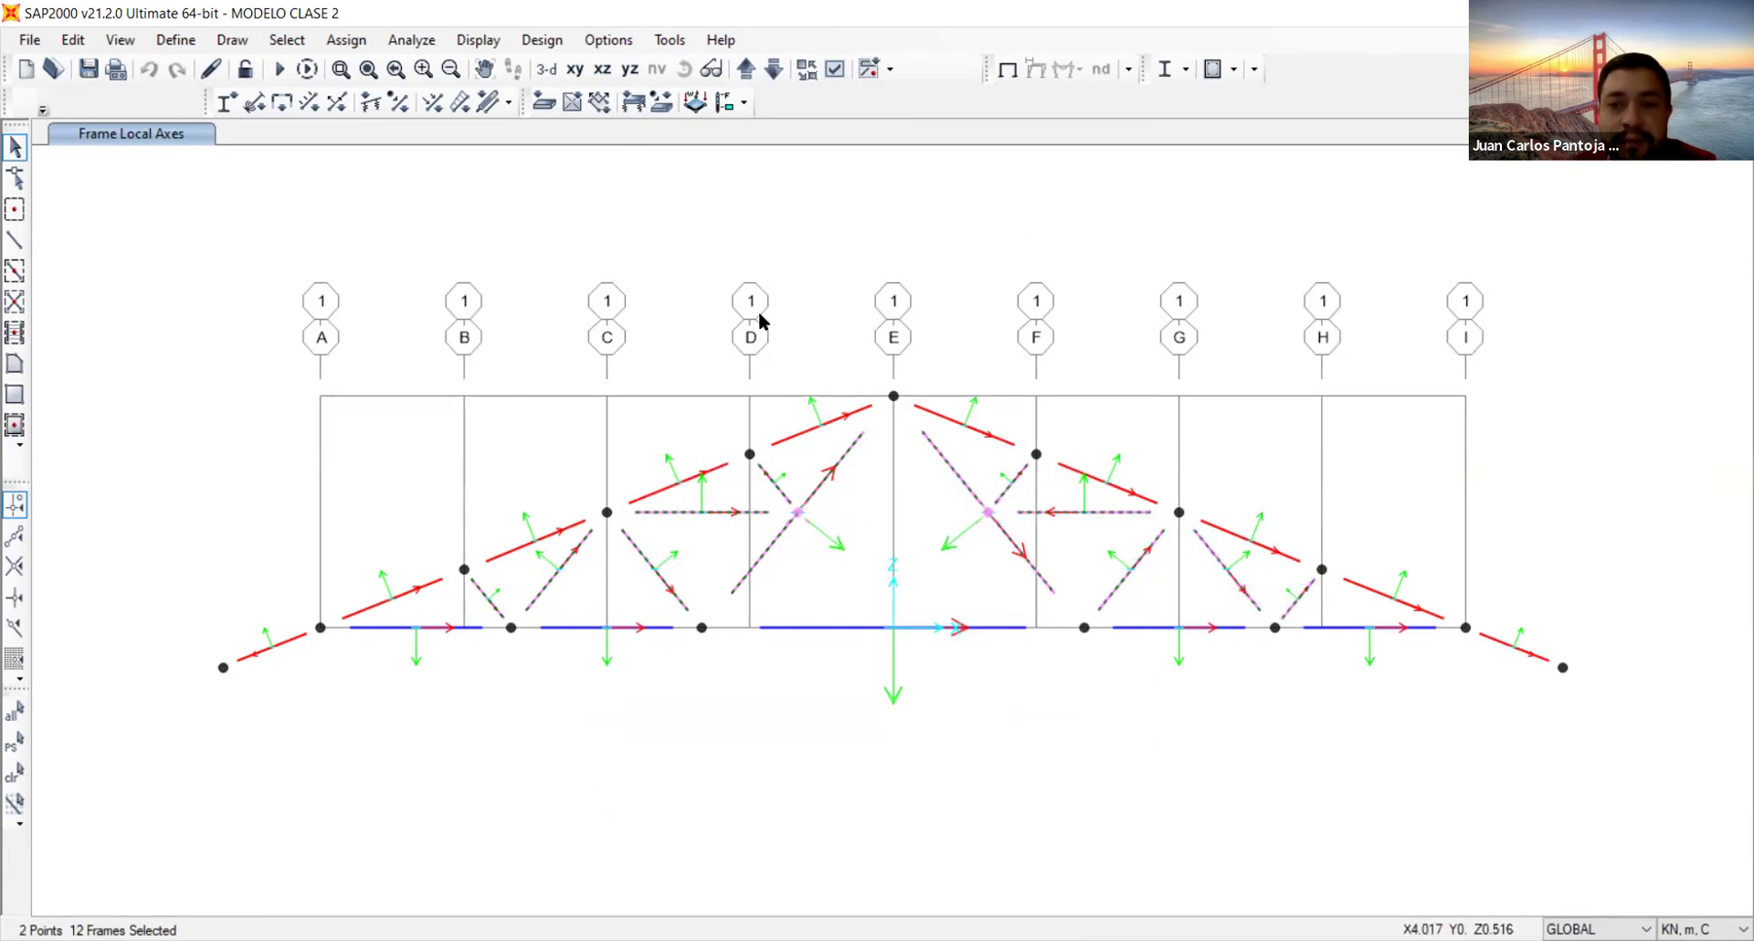
# Release Moment 33 (Major) at the start and end of the selected web members
pyautogui.click(346, 40)
pyautogui.moveTo(395, 88)
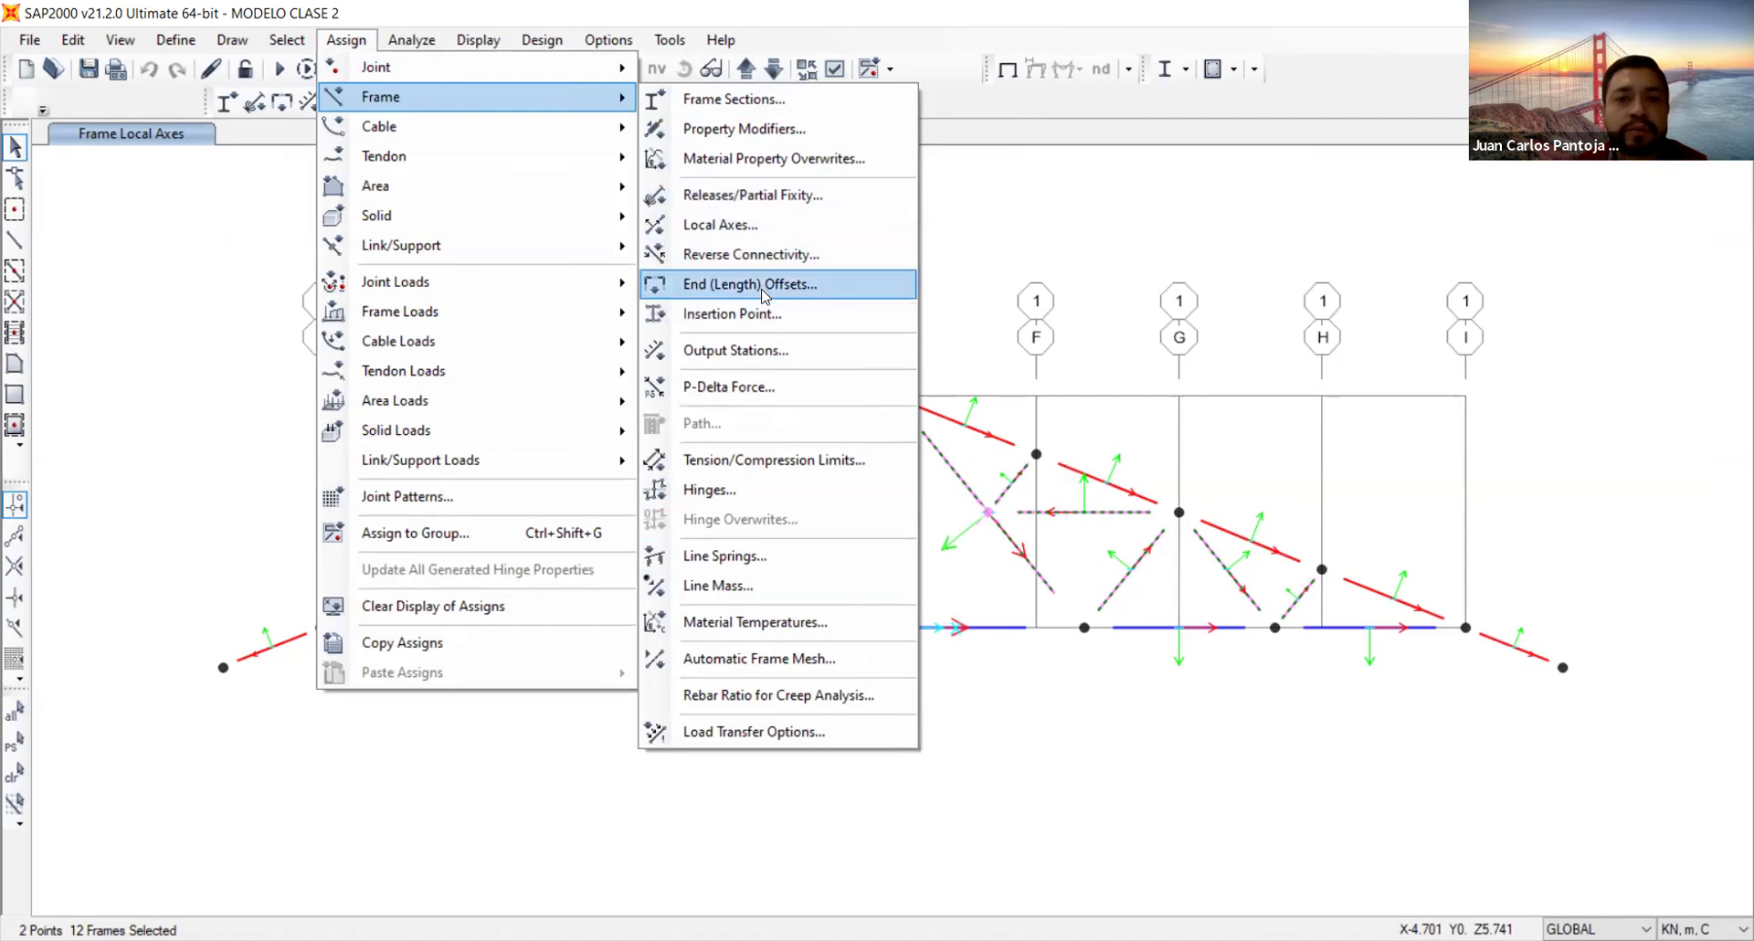
pyautogui.click(751, 195)
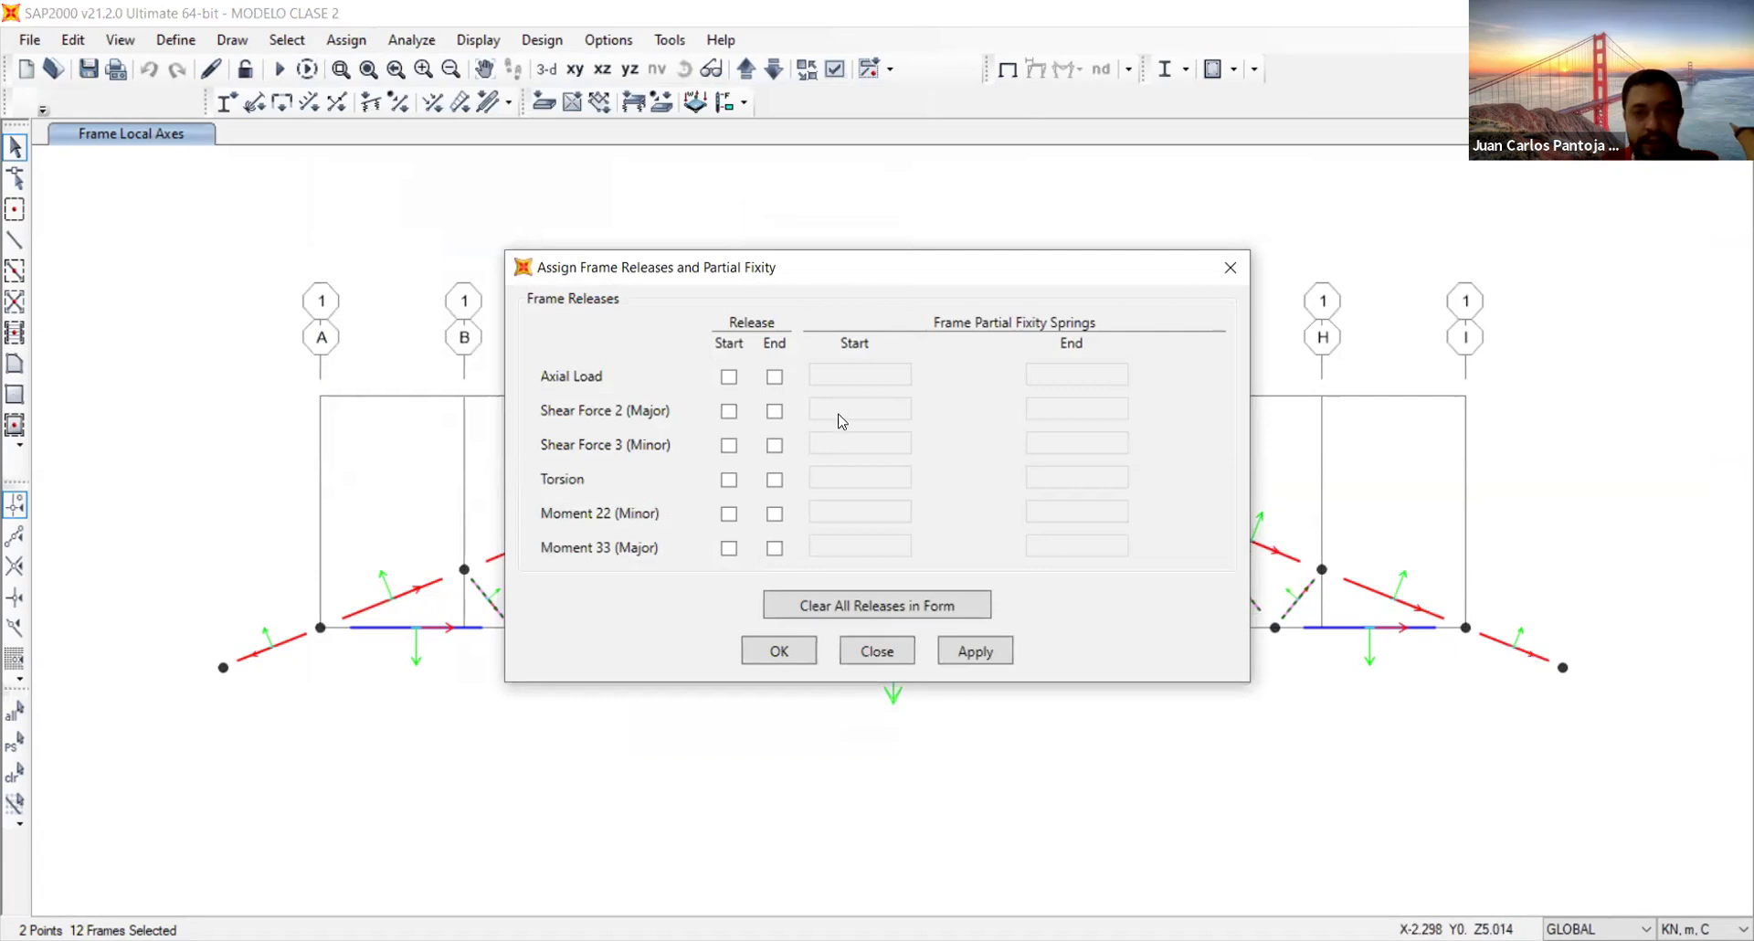
pyautogui.click(728, 549)
pyautogui.click(775, 548)
pyautogui.click(976, 651)
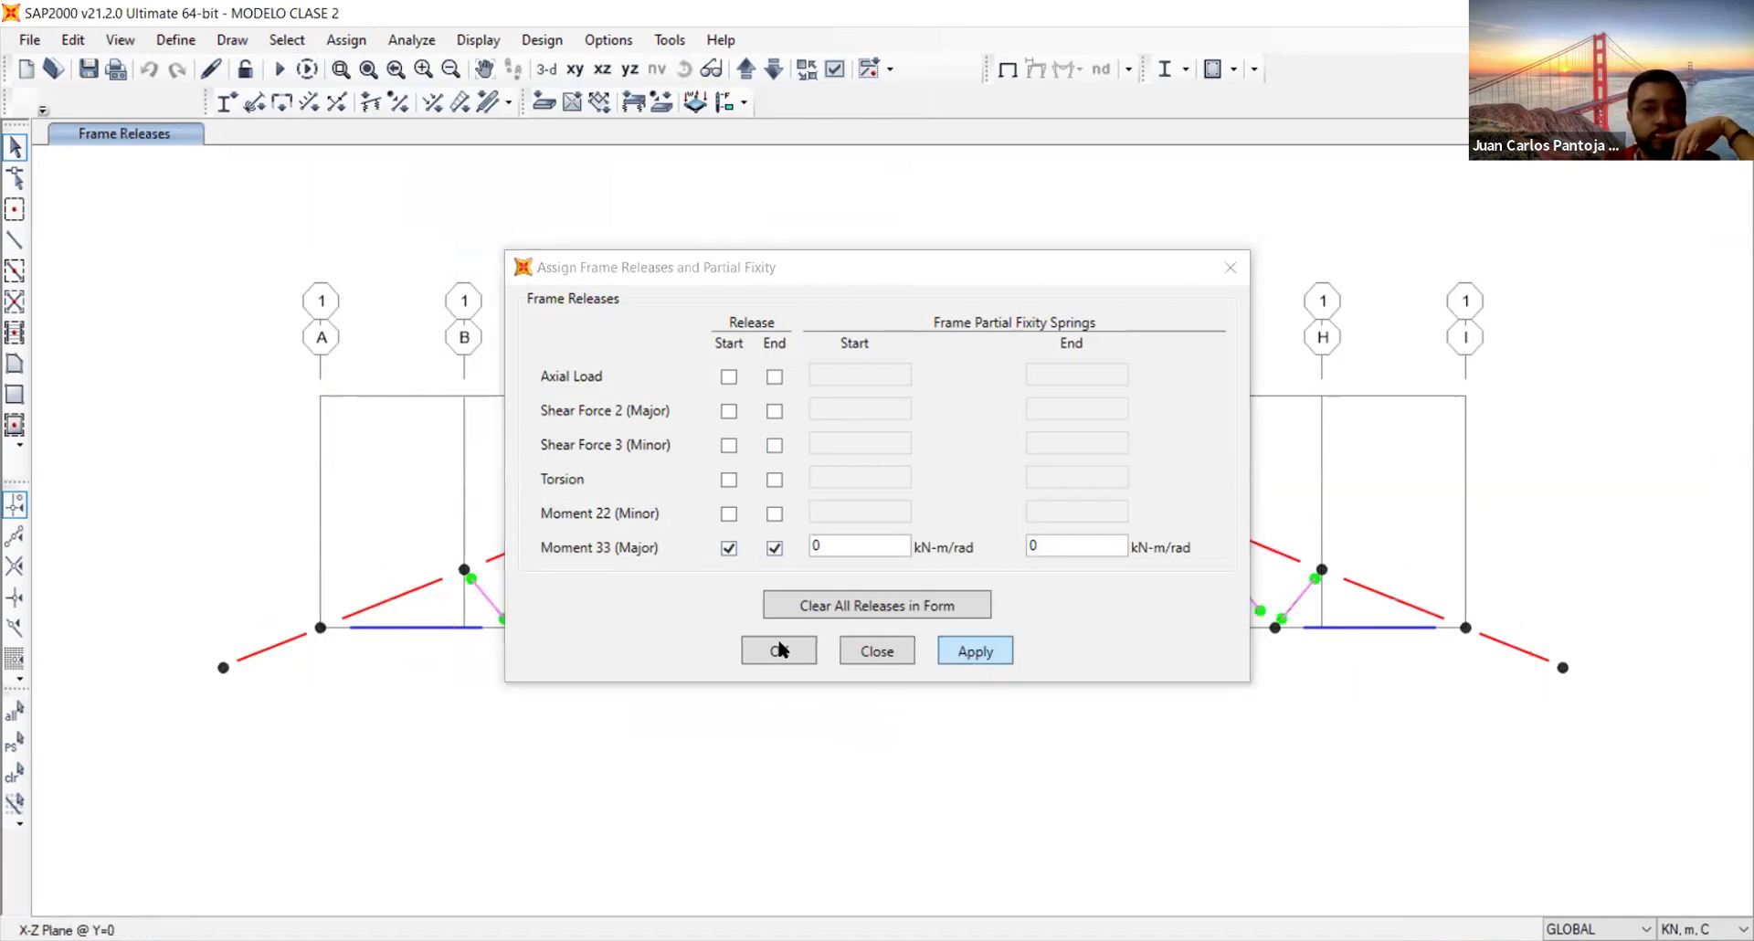
pyautogui.click(779, 649)
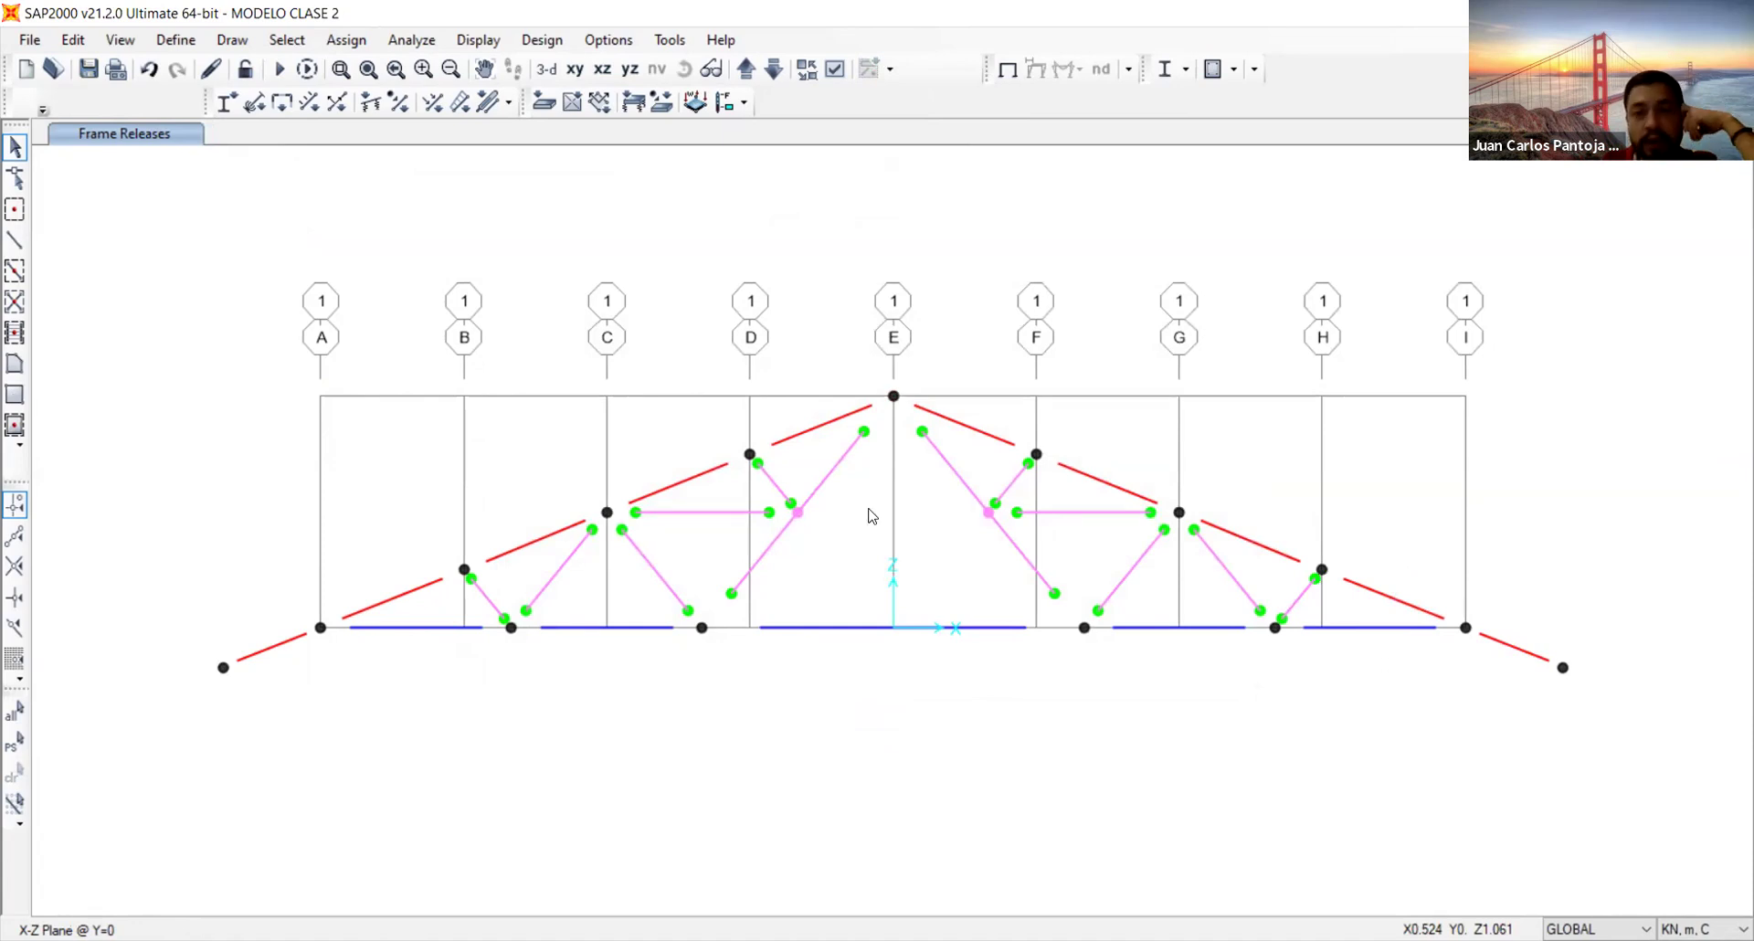
# Inspect the assignments of the long diagonal on the truss's left half, including its end releases, and close the information
pyautogui.click(823, 481)
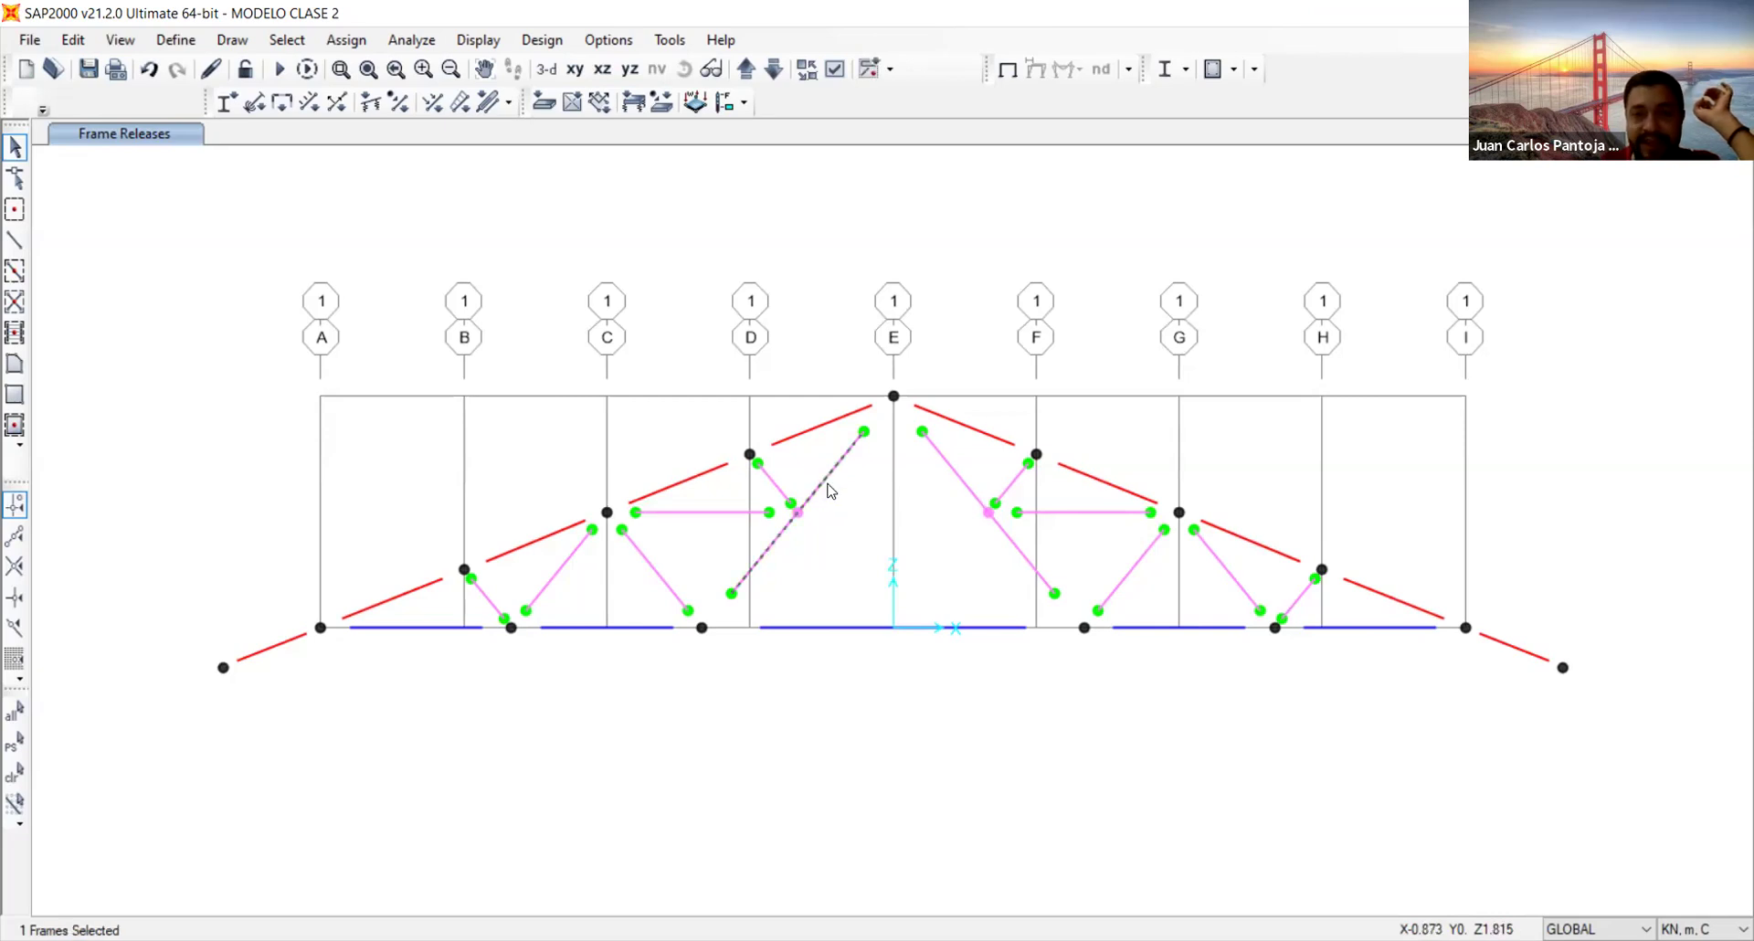
pyautogui.click(821, 478)
pyautogui.rightClick(821, 479)
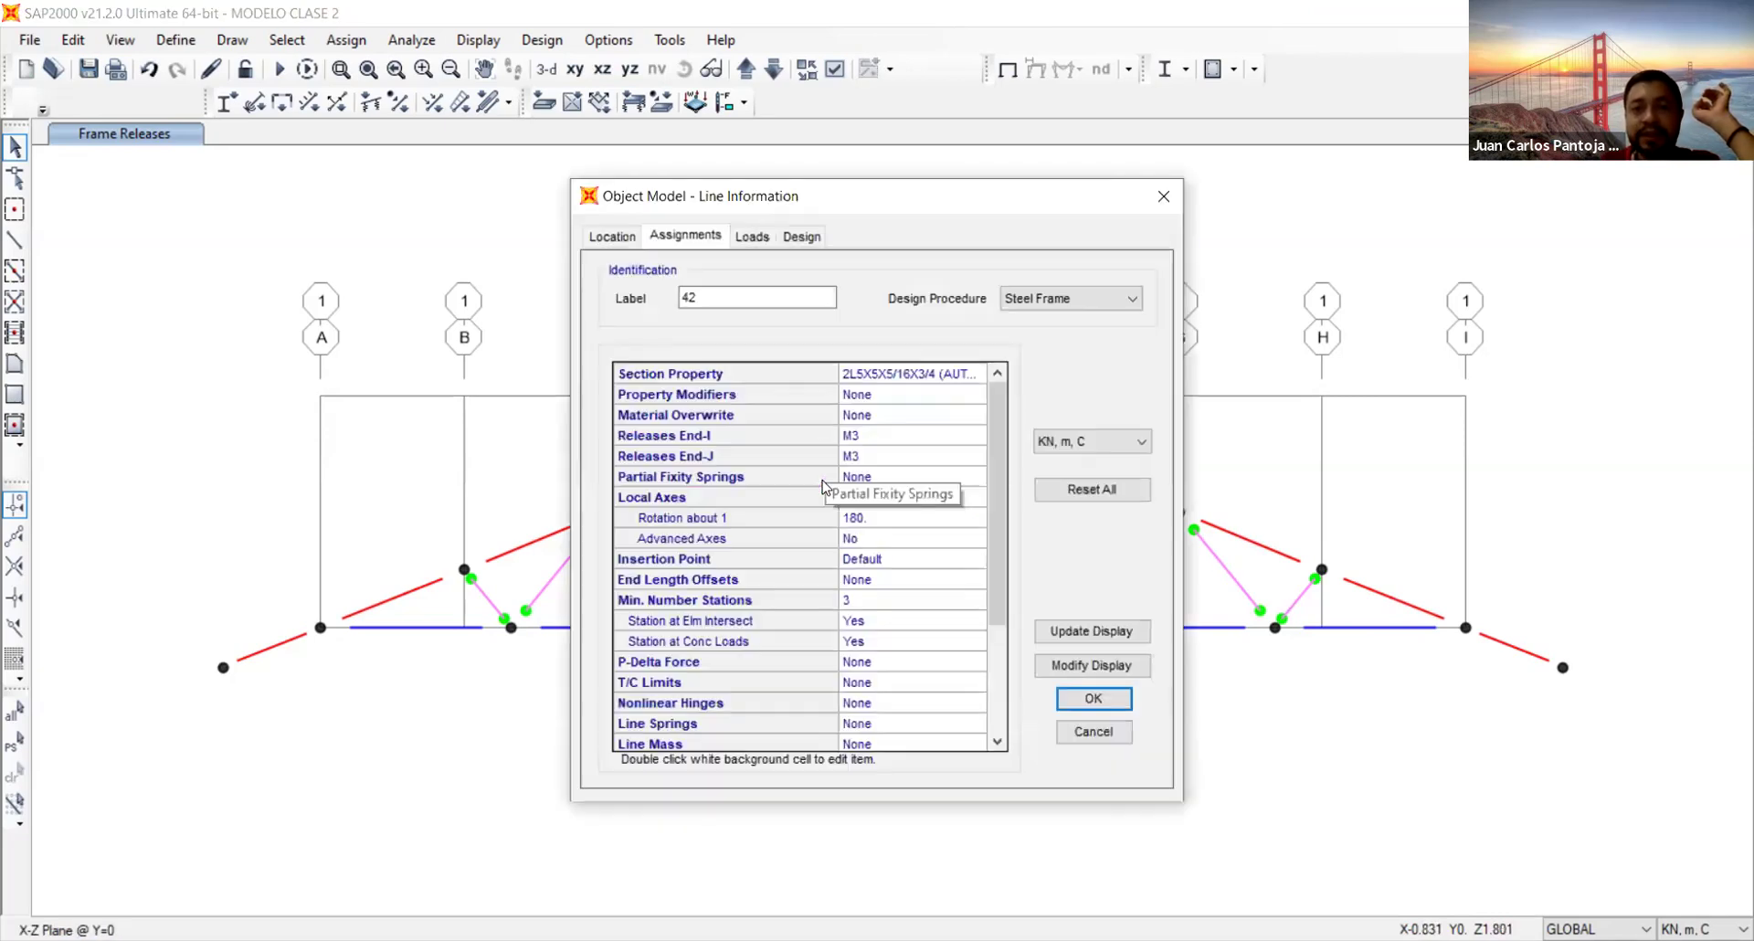
pyautogui.click(1163, 197)
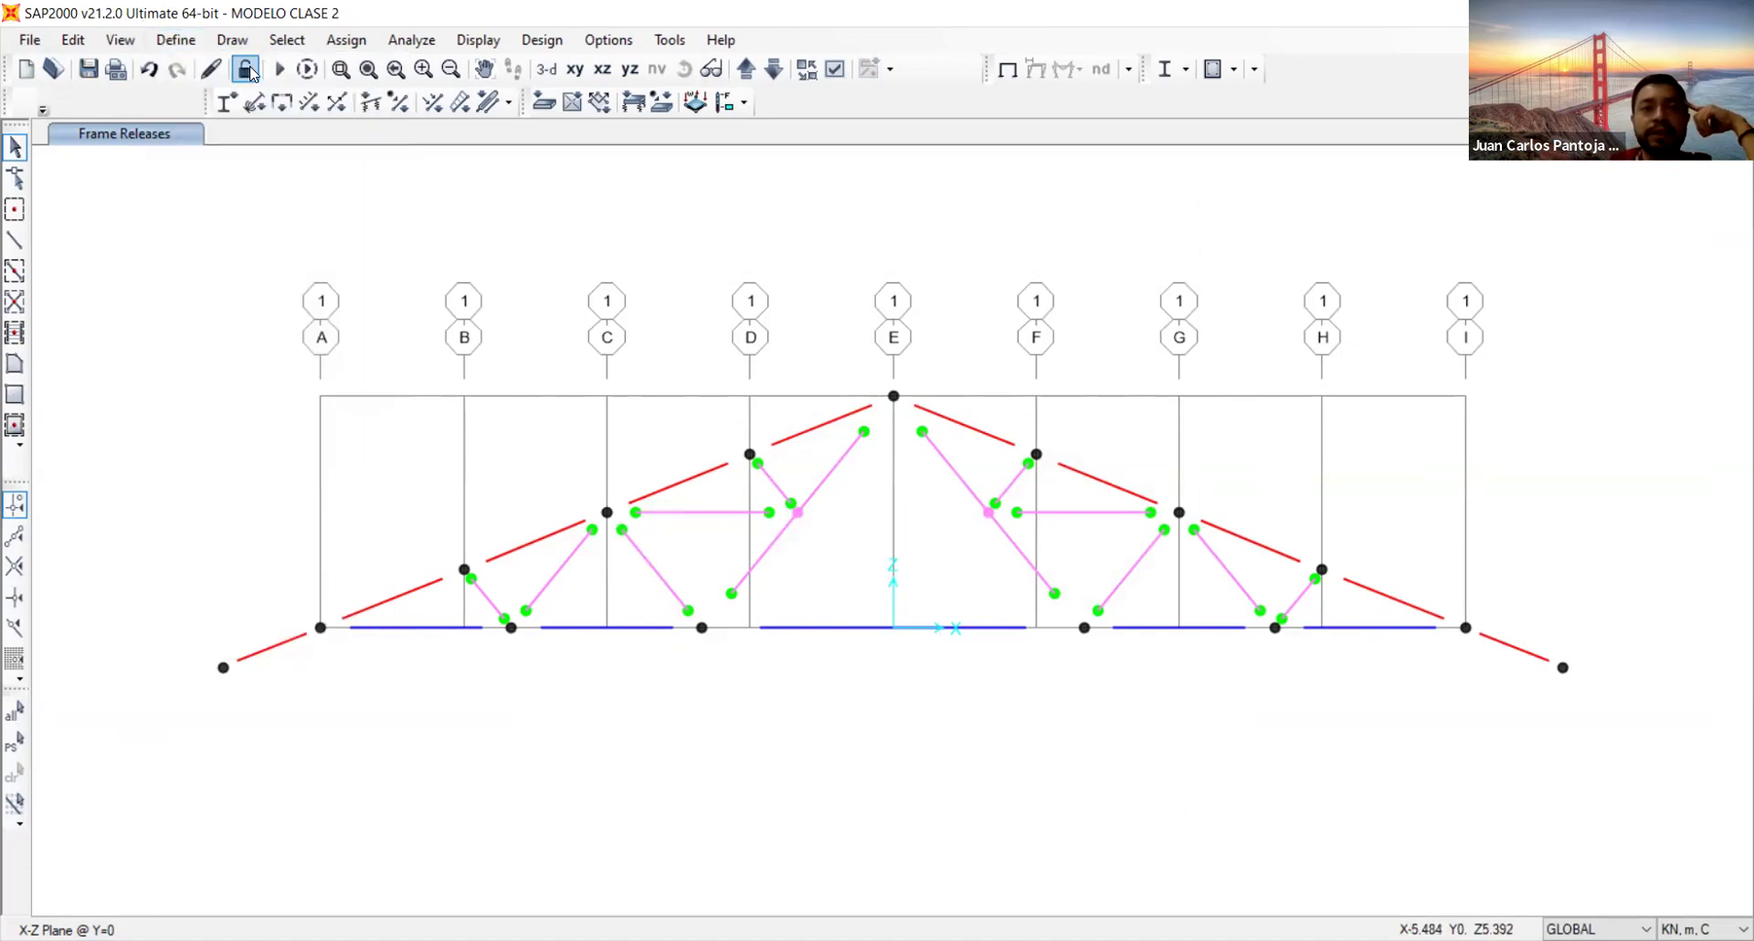
# Review the definition of the double angle frame section 2L2-1/2X2-1/2X1/4X3/4 and leave it without changes
pyautogui.click(175, 40)
pyautogui.moveTo(210, 98)
pyautogui.click(501, 107)
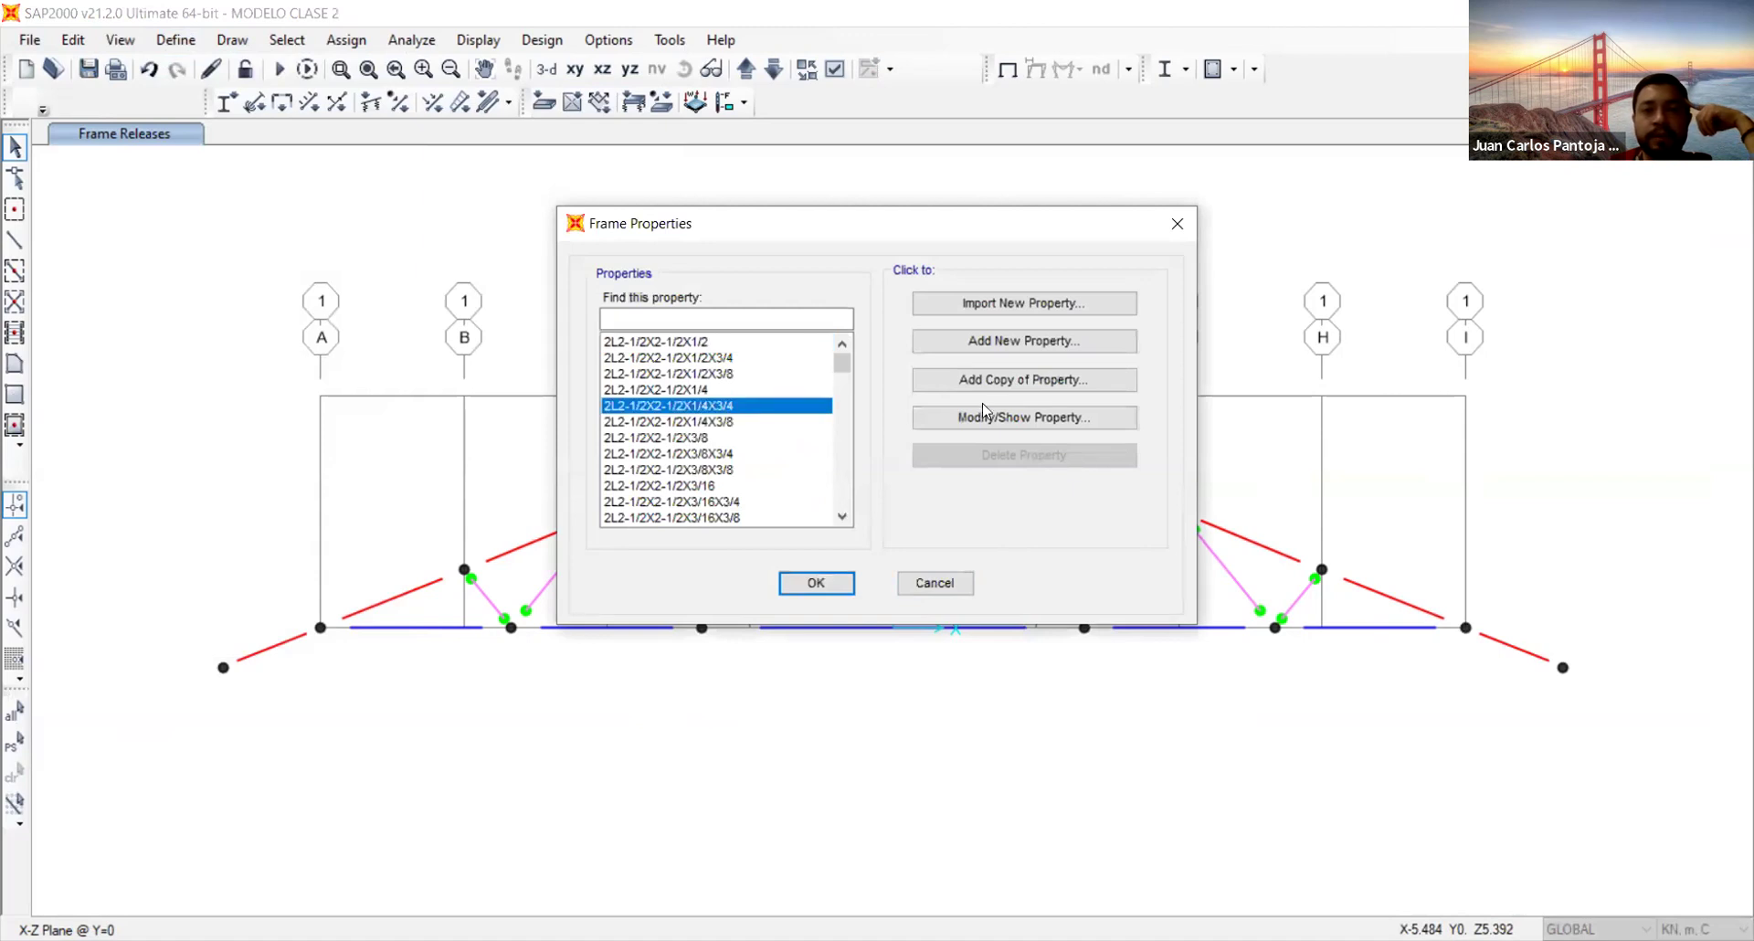
pyautogui.click(983, 412)
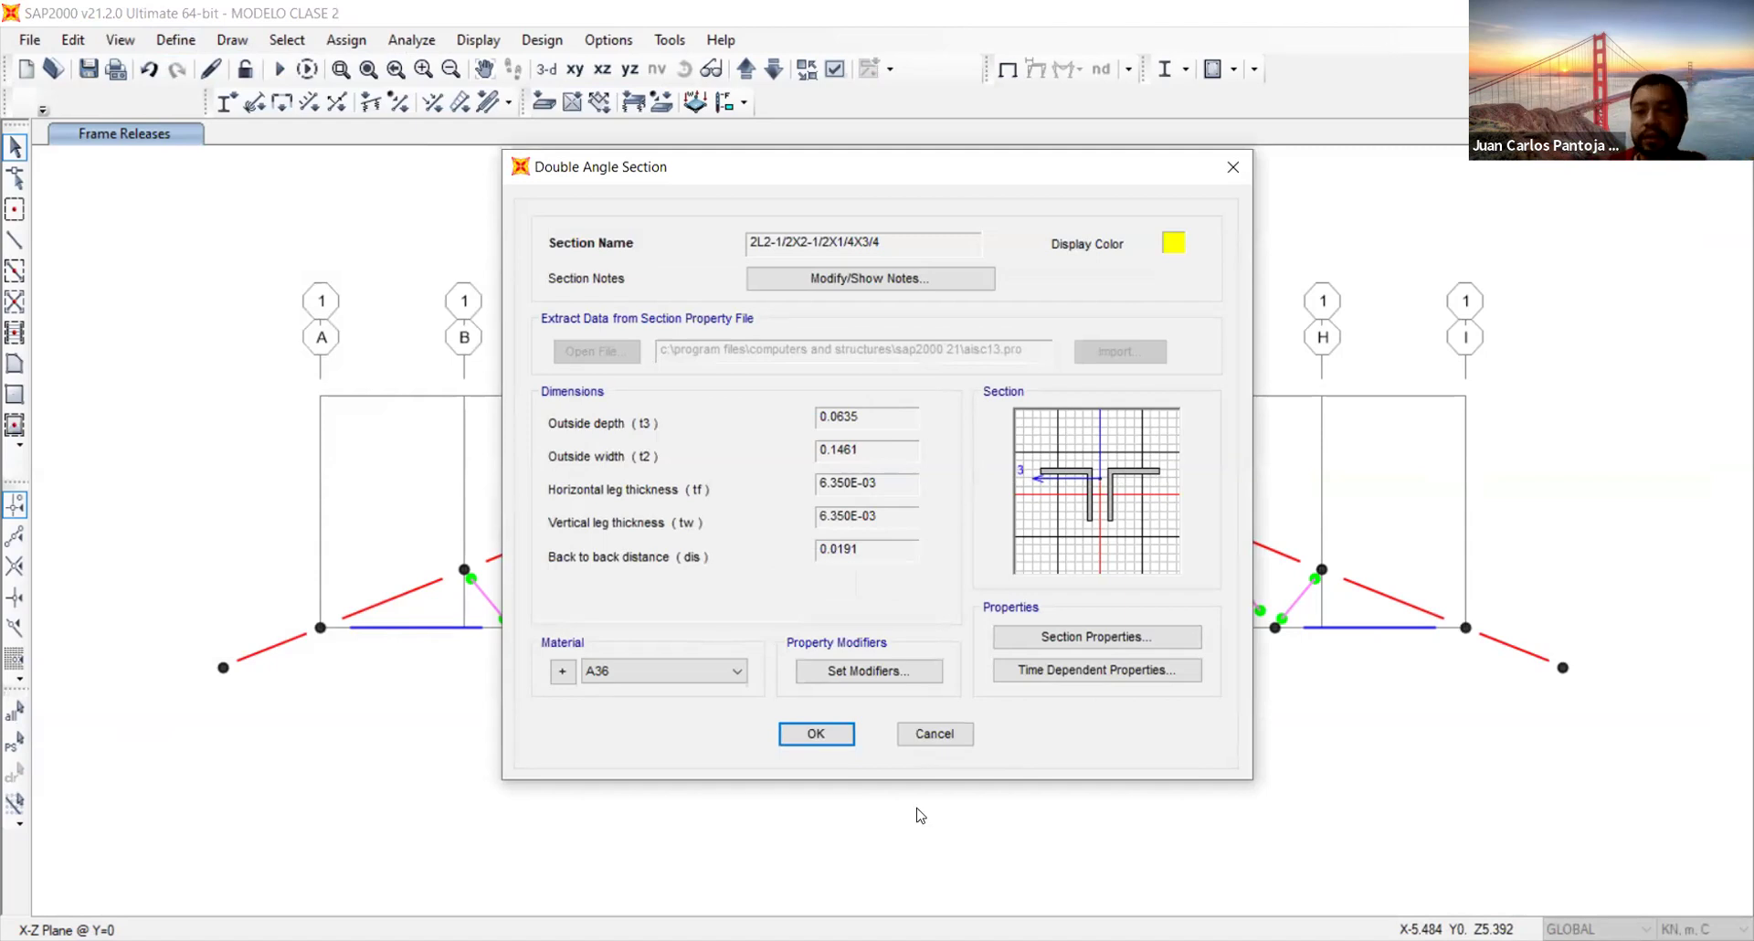
pyautogui.click(940, 735)
pyautogui.click(938, 583)
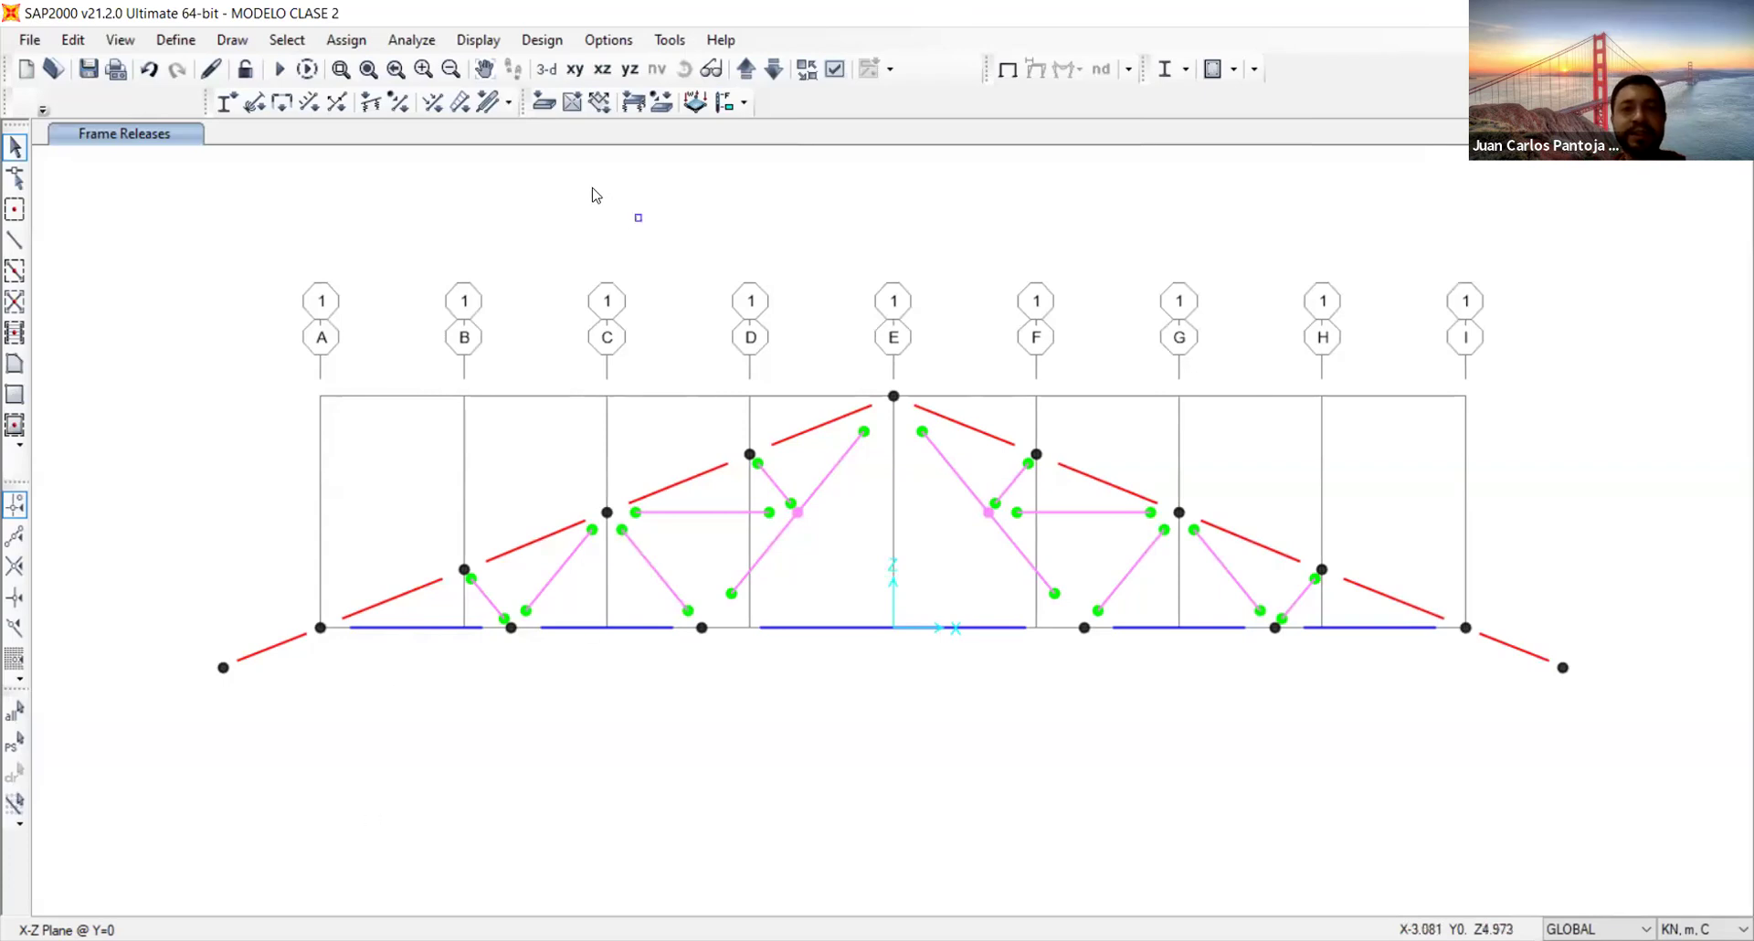
# Select all top chord joints in the XZ plane, including the ridge and both overhang ends
pyautogui.click(546, 70)
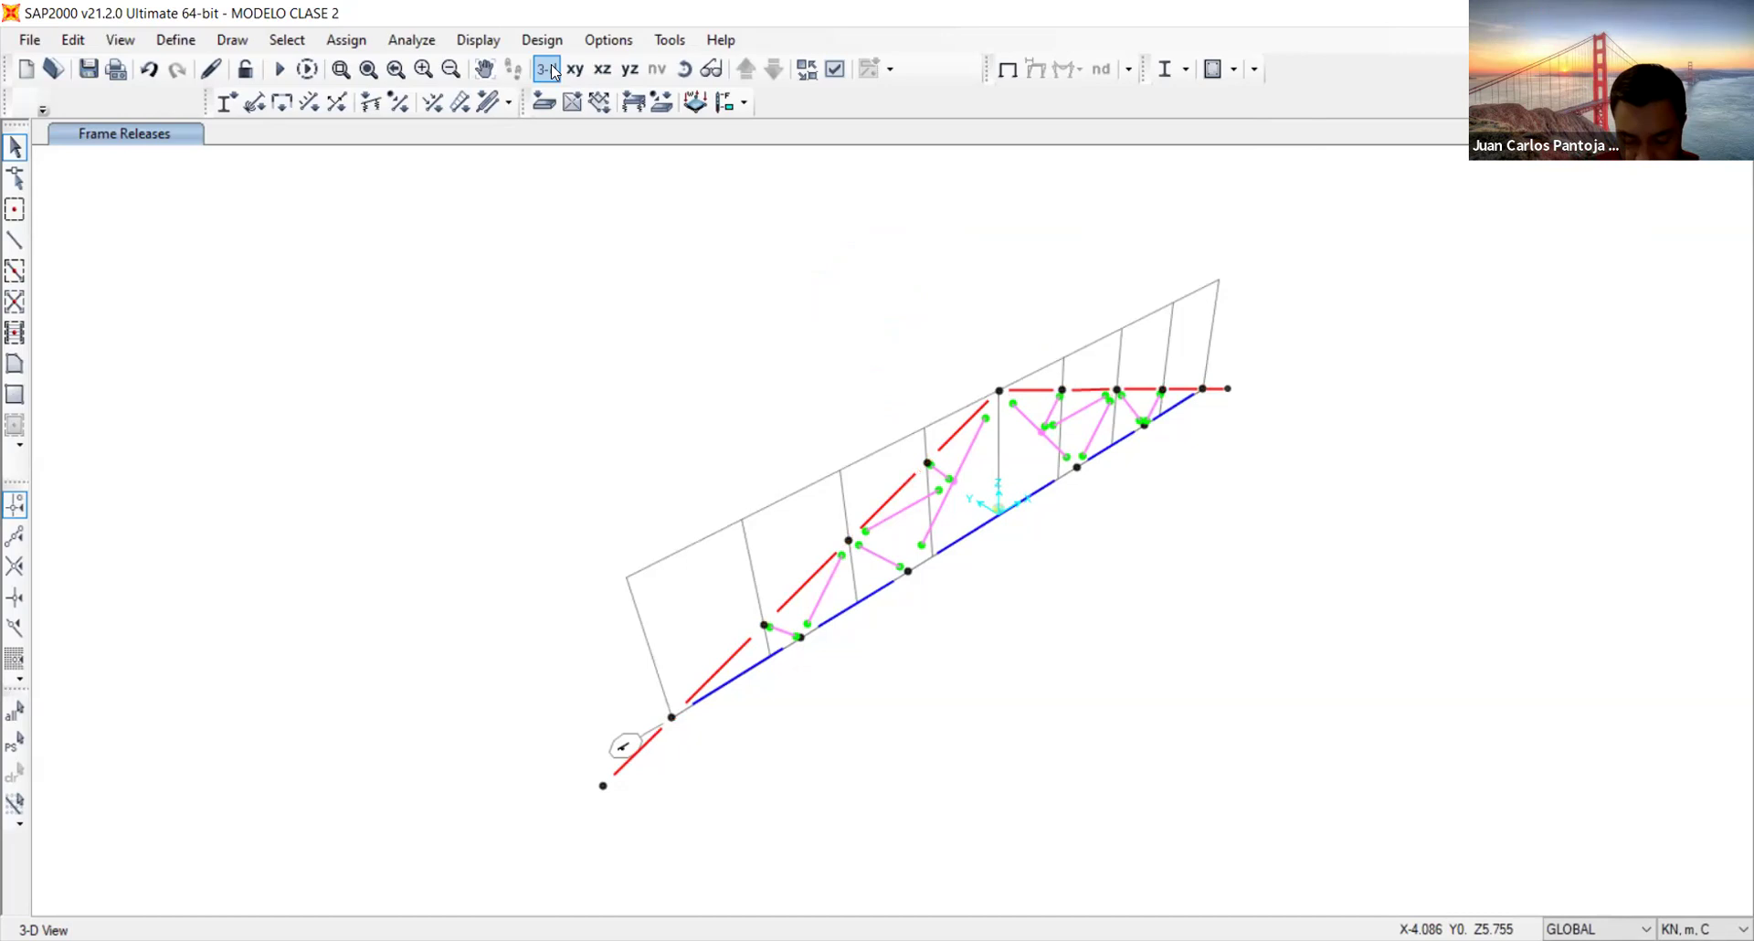
pyautogui.click(575, 71)
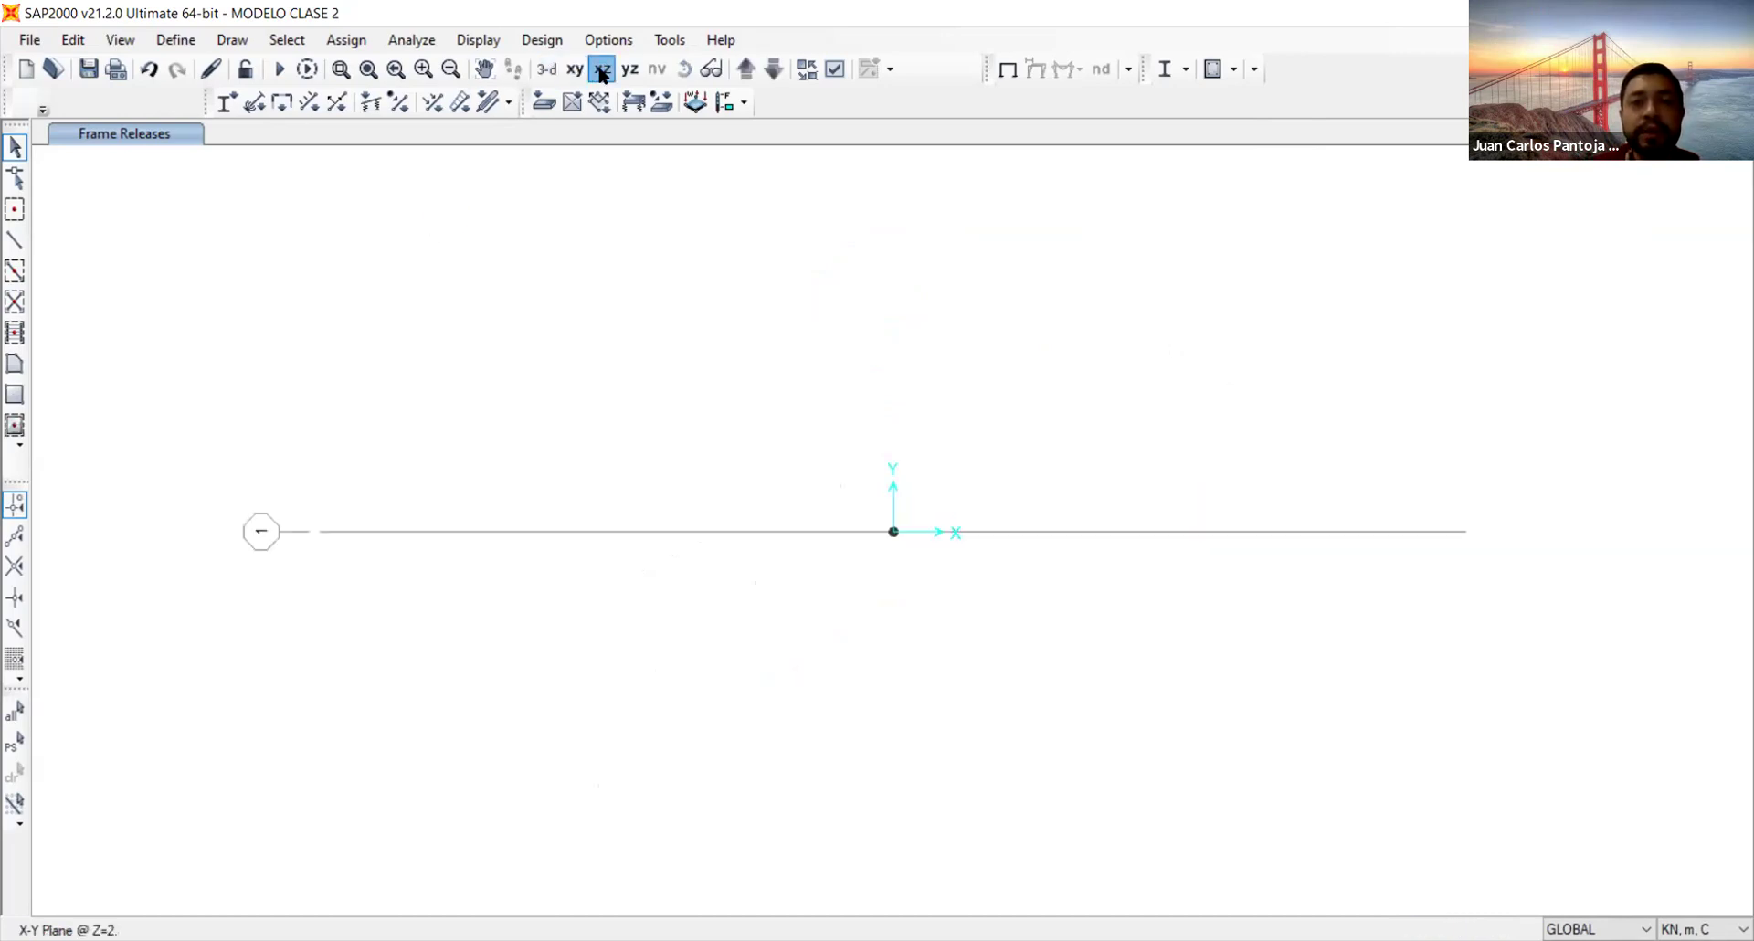
pyautogui.click(602, 71)
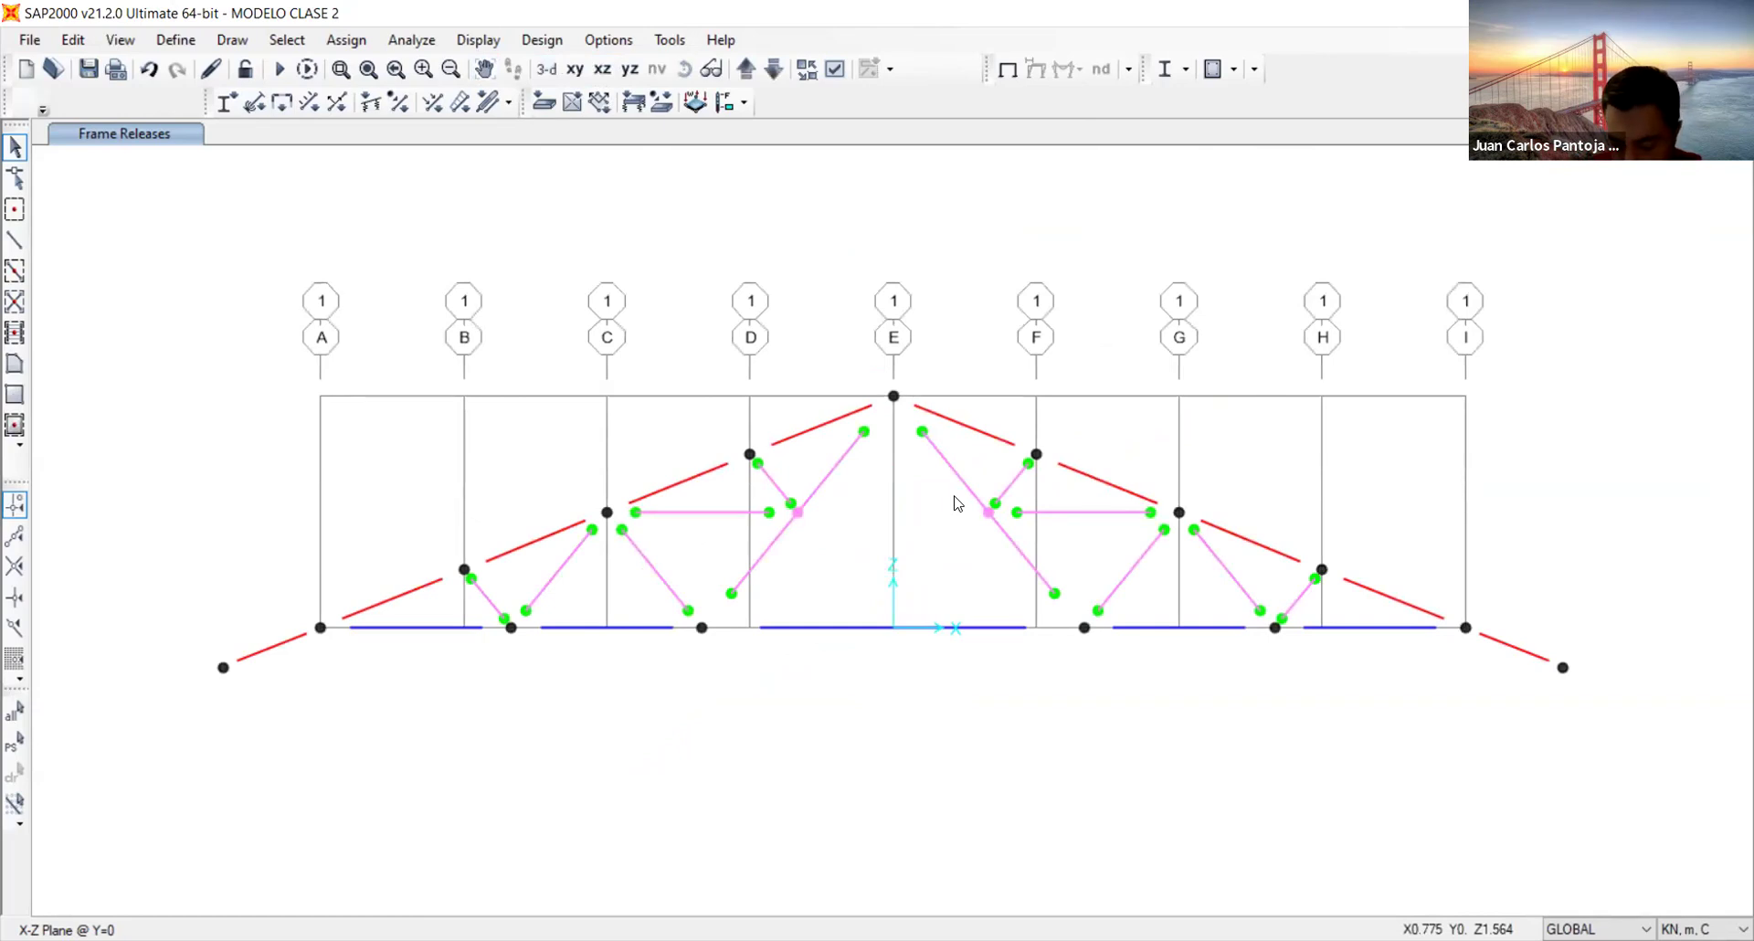
pyautogui.moveTo(190, 609); pyautogui.dragTo(238, 721)
pyautogui.moveTo(294, 588); pyautogui.dragTo(371, 709)
pyautogui.moveTo(440, 539); pyautogui.dragTo(476, 582)
pyautogui.moveTo(592, 462); pyautogui.dragTo(630, 538)
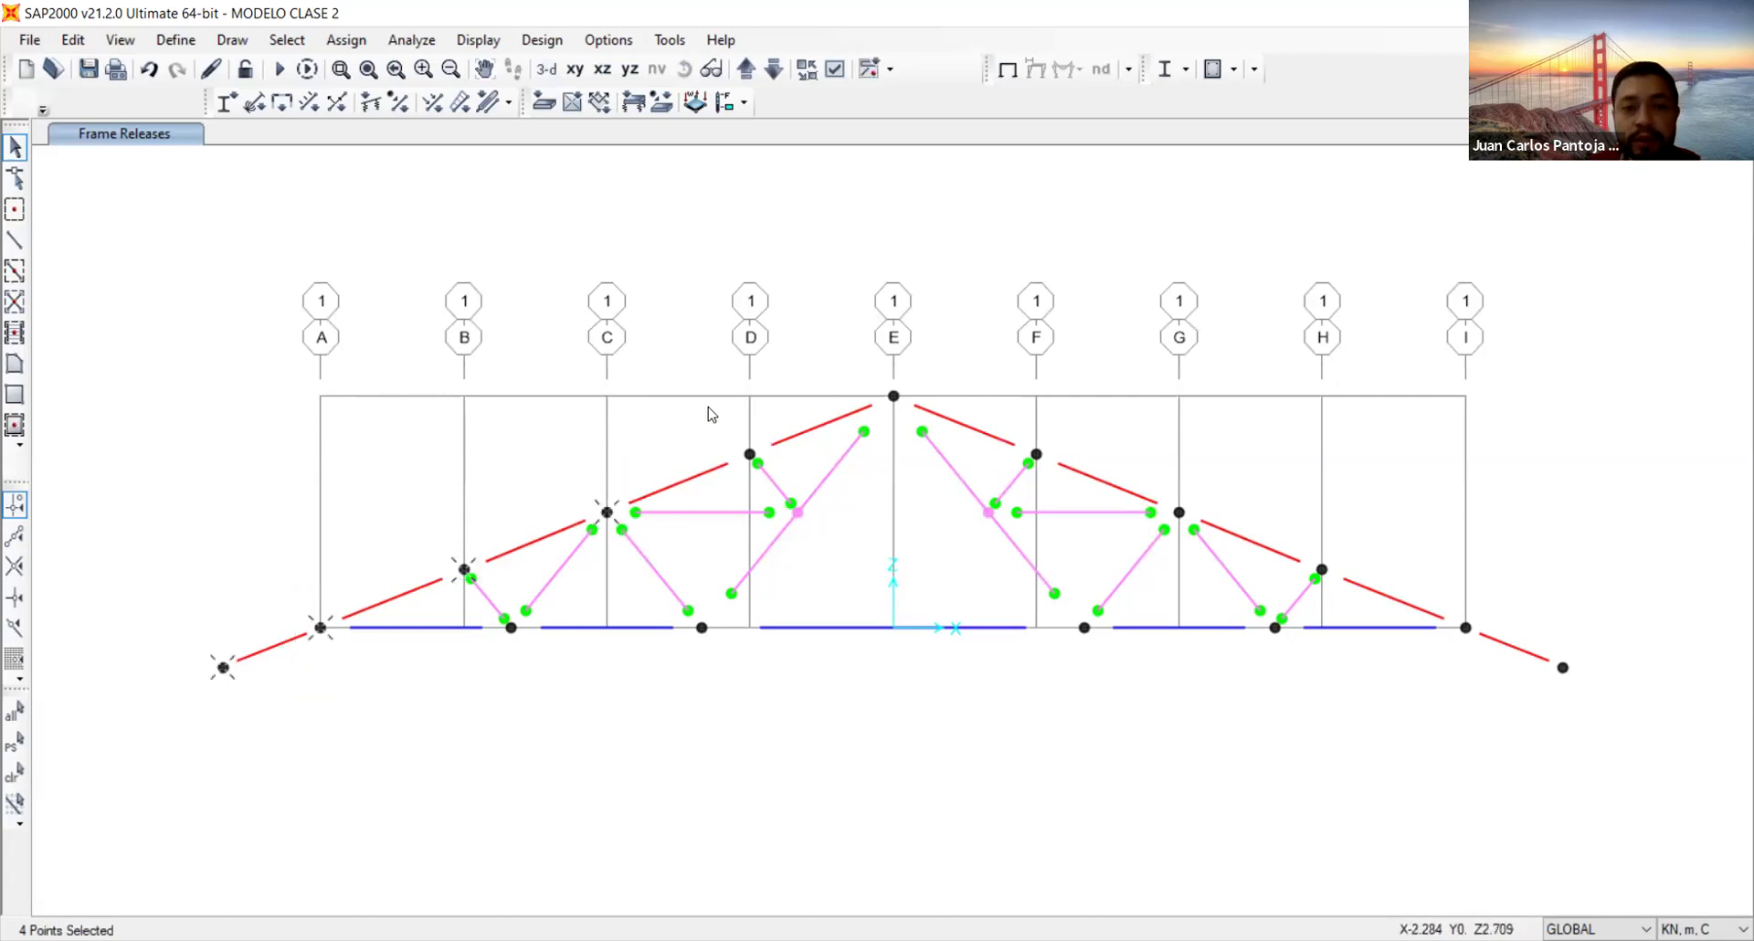
pyautogui.moveTo(860, 340); pyautogui.dragTo(1082, 482)
pyautogui.moveTo(1150, 464)
pyautogui.mouseDown()
pyautogui.moveTo(1231, 510)
pyautogui.moveTo(1180, 508)
pyautogui.moveTo(1201, 533)
pyautogui.moveTo(1483, 664)
pyautogui.mouseUp()
pyautogui.moveTo(1565, 618)
pyautogui.mouseDown()
pyautogui.moveTo(1655, 716)
pyautogui.moveTo(1604, 713)
pyautogui.mouseUp()
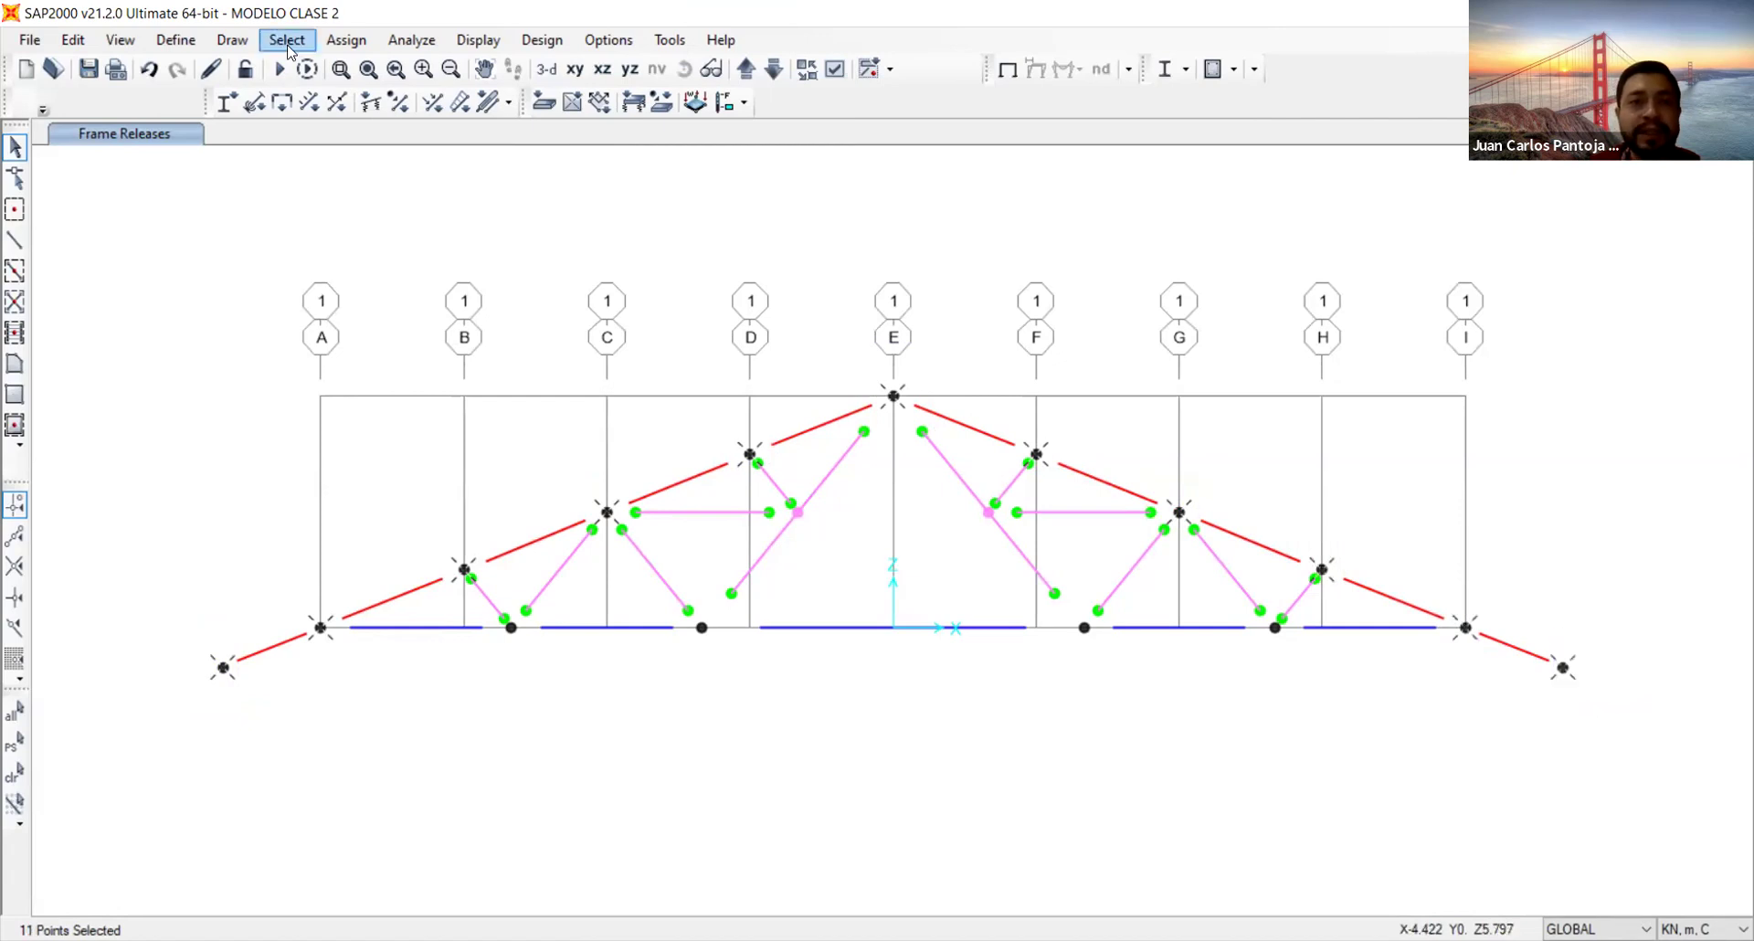
# Show the model in 3D and open the joint springs assignment for the selected top chord joints
pyautogui.click(550, 69)
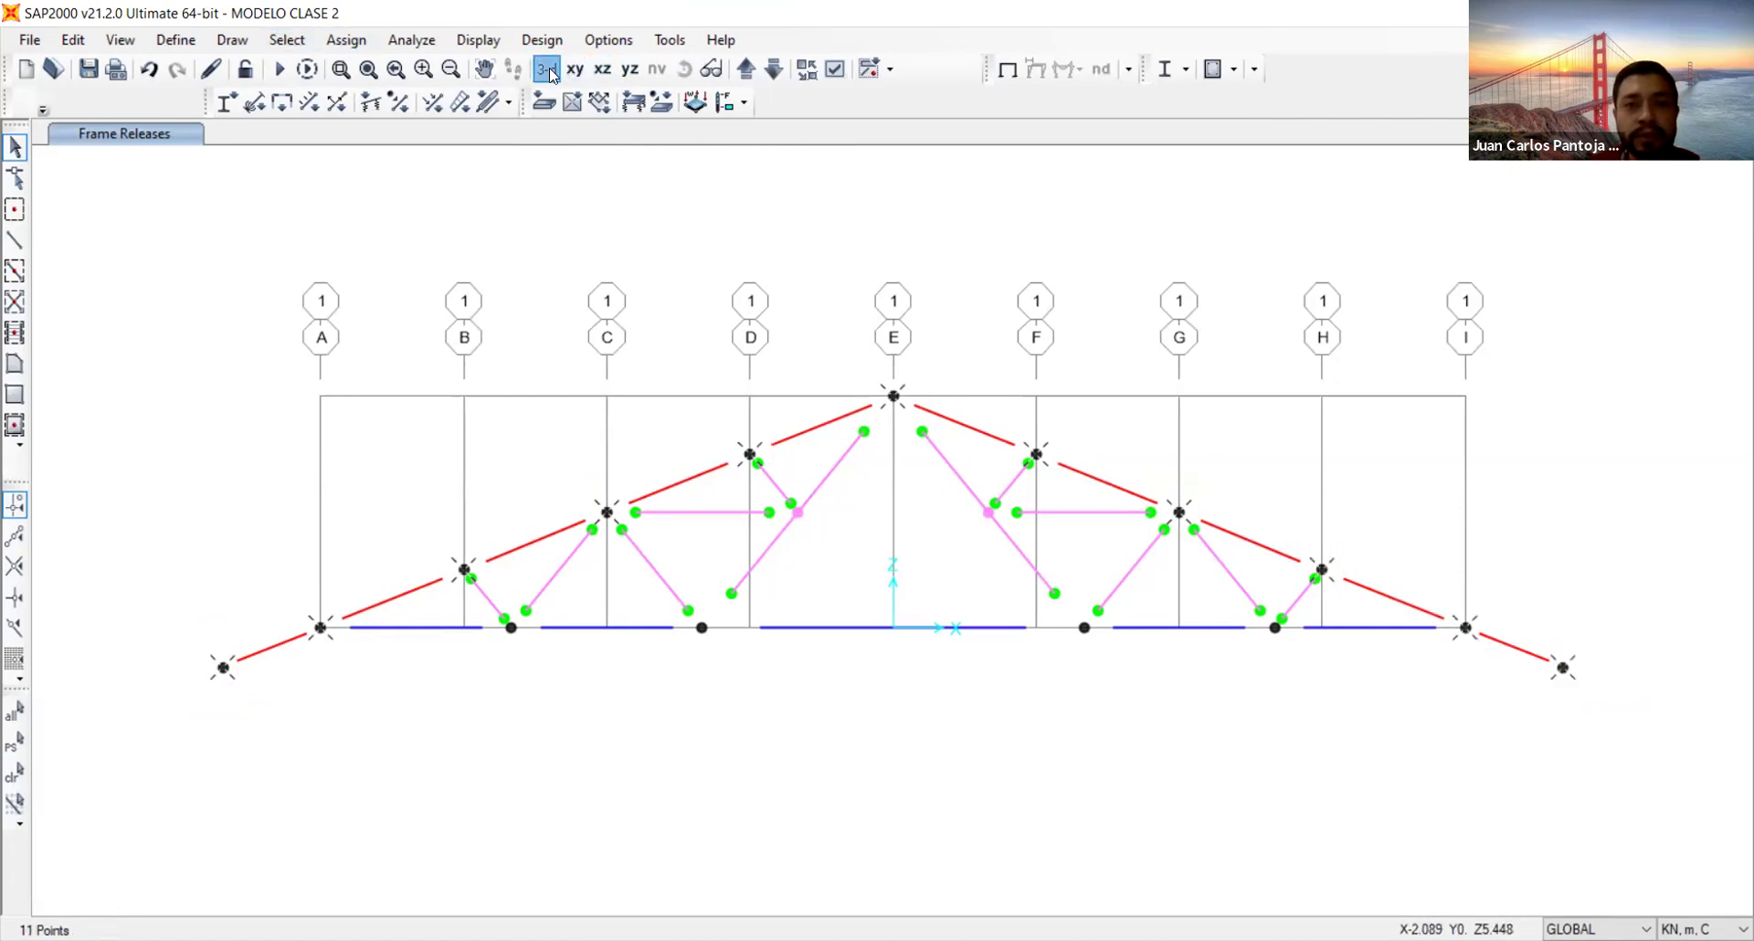
pyautogui.click(346, 41)
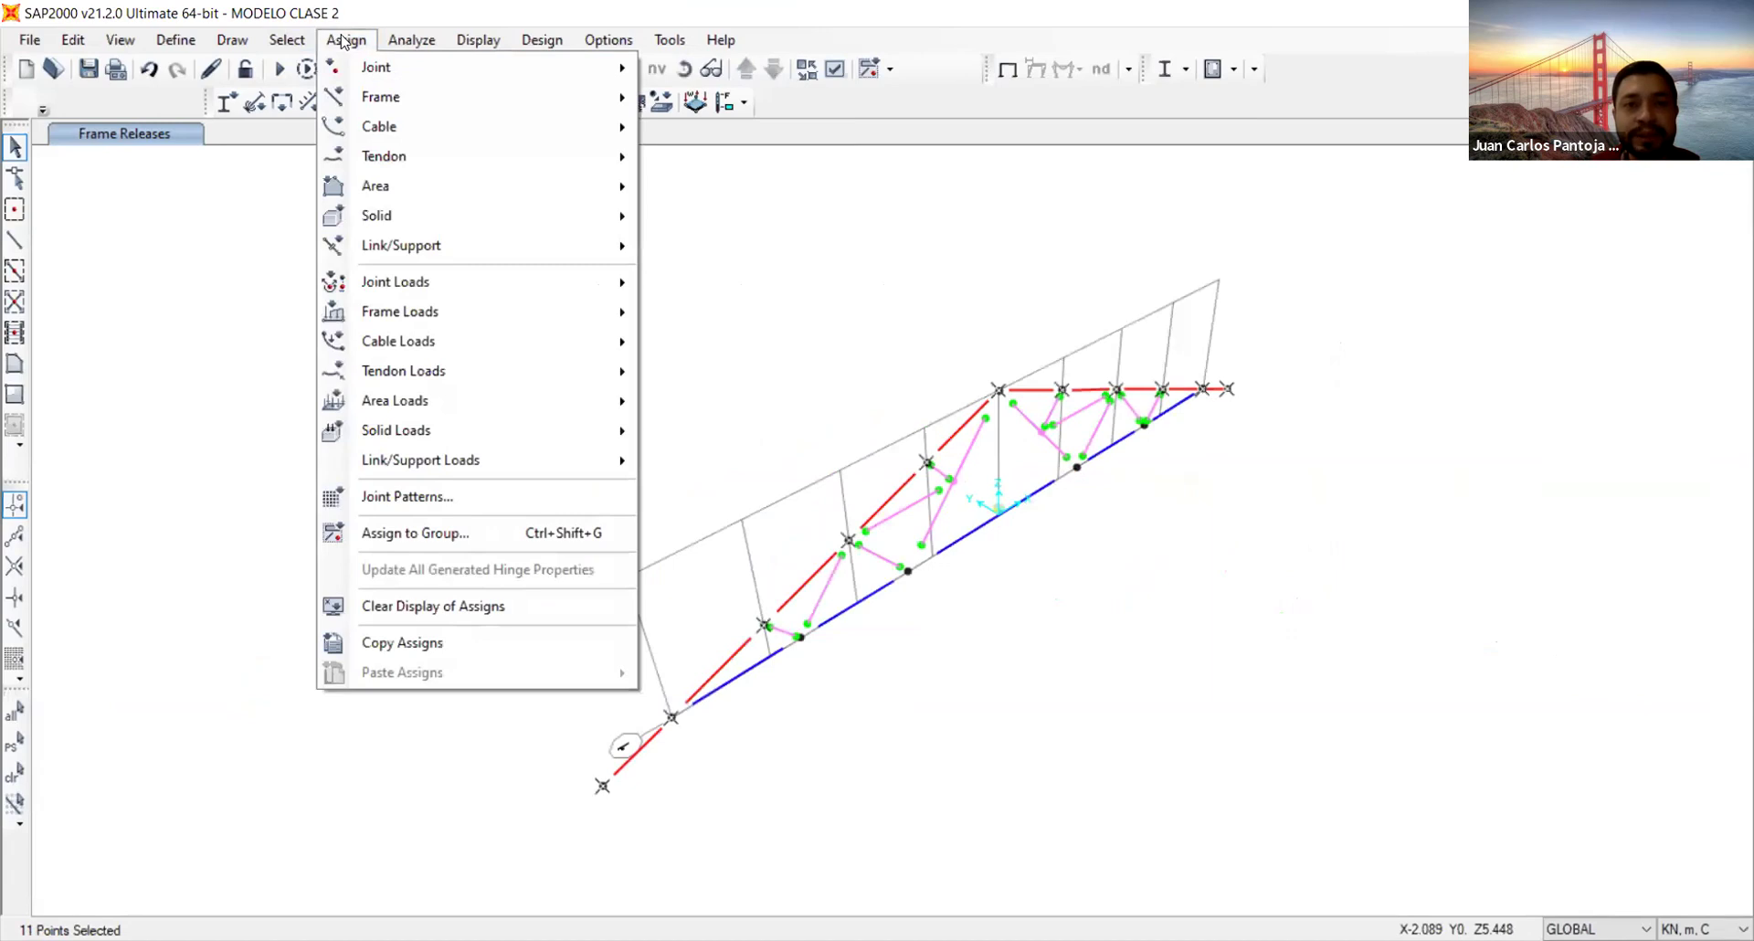
pyautogui.moveTo(603, 67)
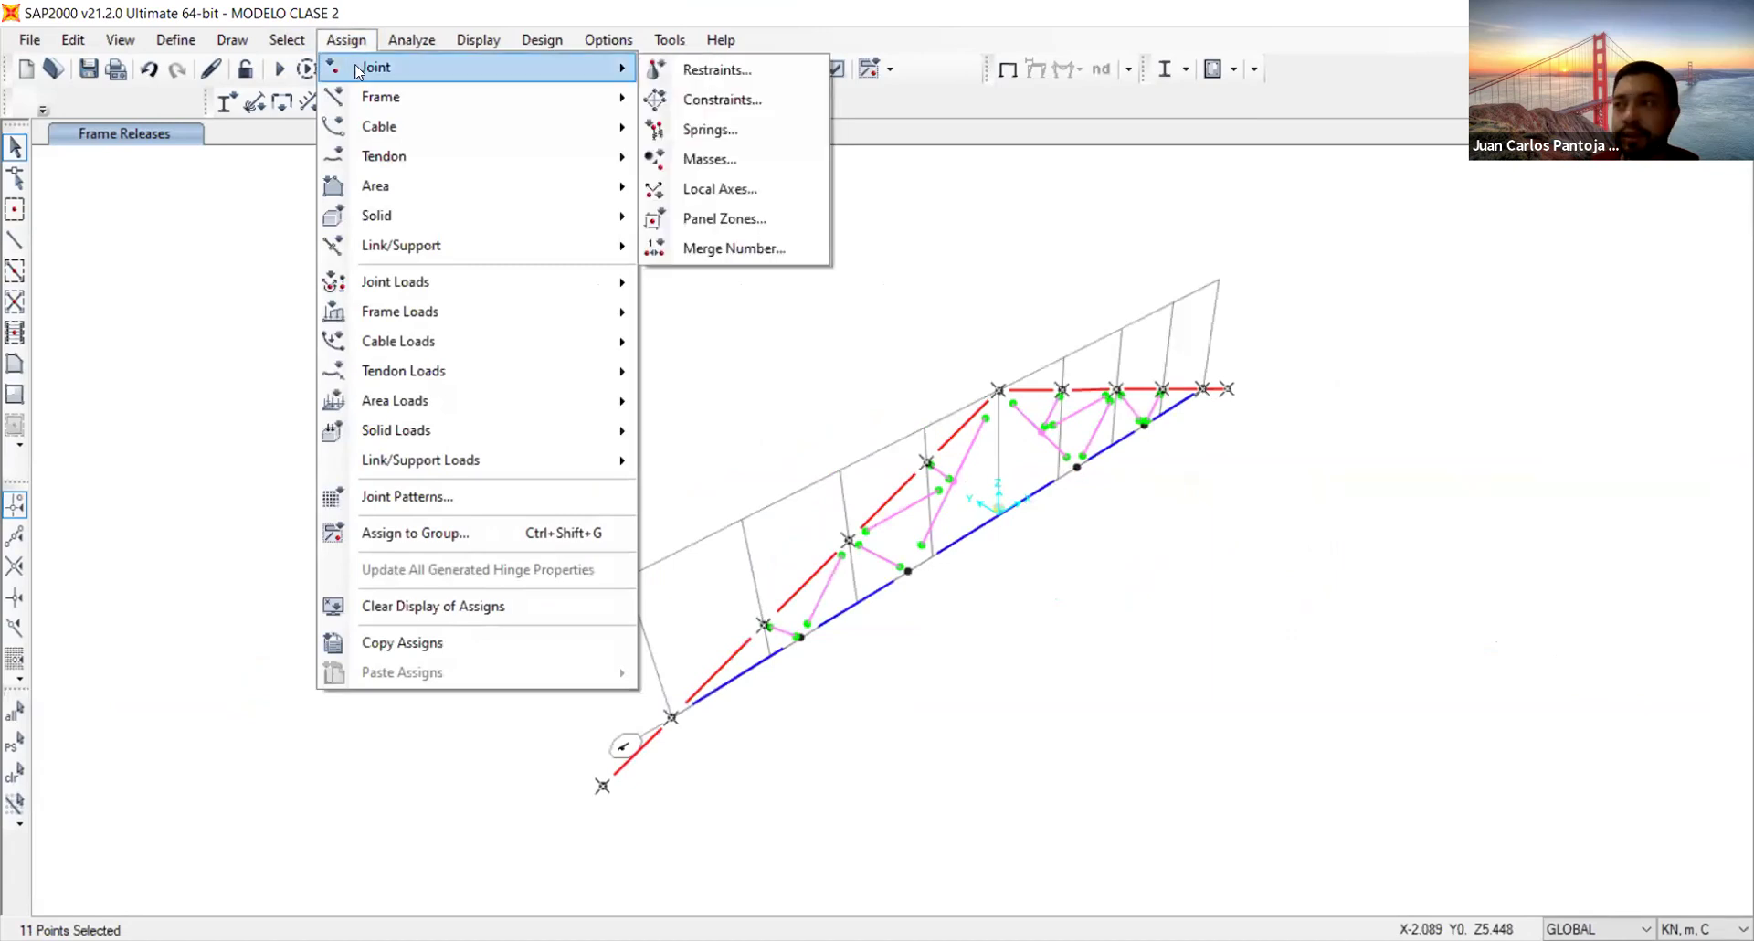
pyautogui.click(756, 129)
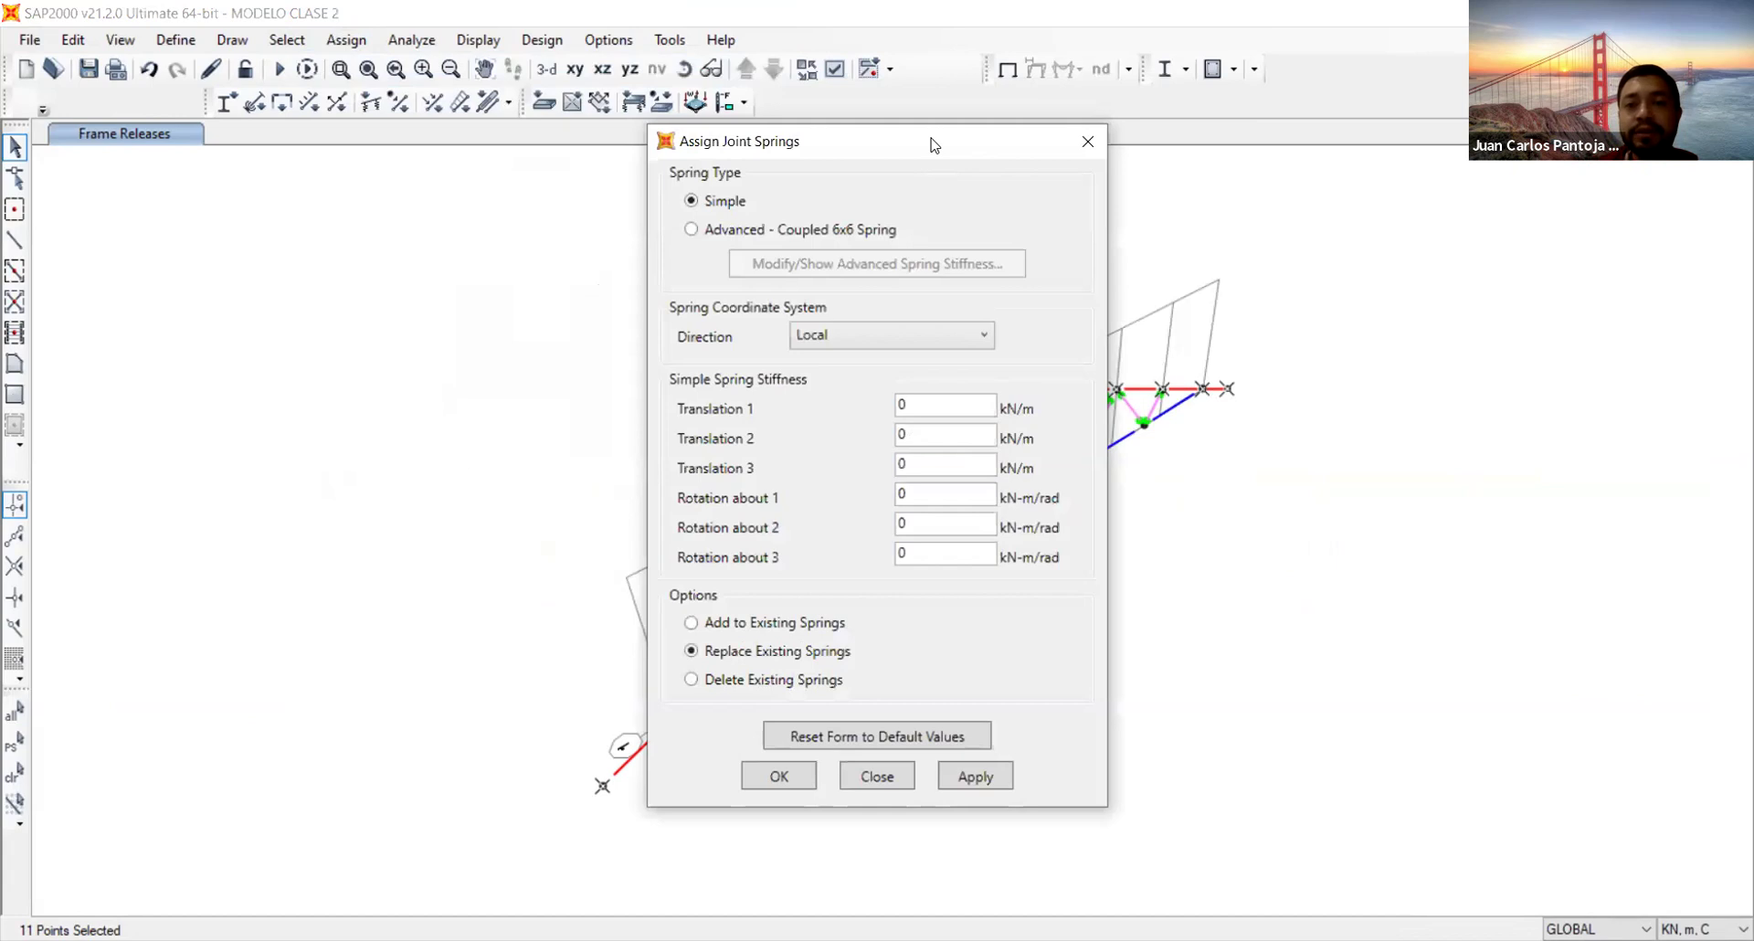
pyautogui.moveTo(932, 144); pyautogui.dragTo(380, 160)
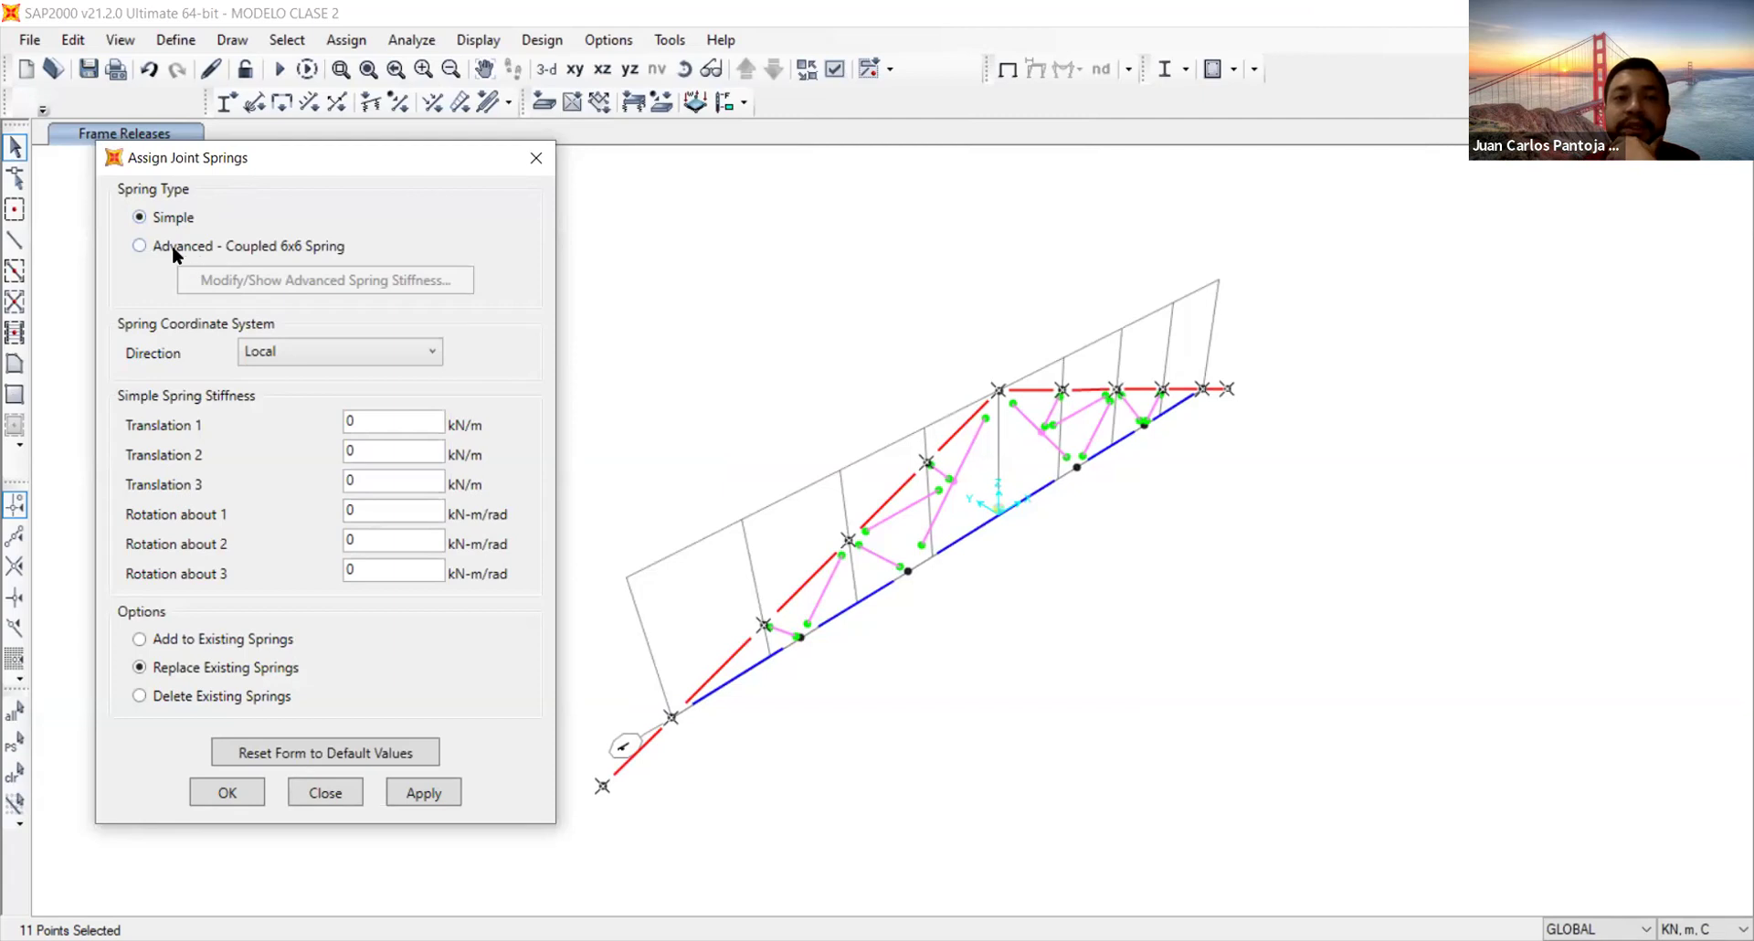
# Examine the stiffness matrix of the Advanced - Coupled 6x6 Spring type and return to the Simple type
pyautogui.click(173, 247)
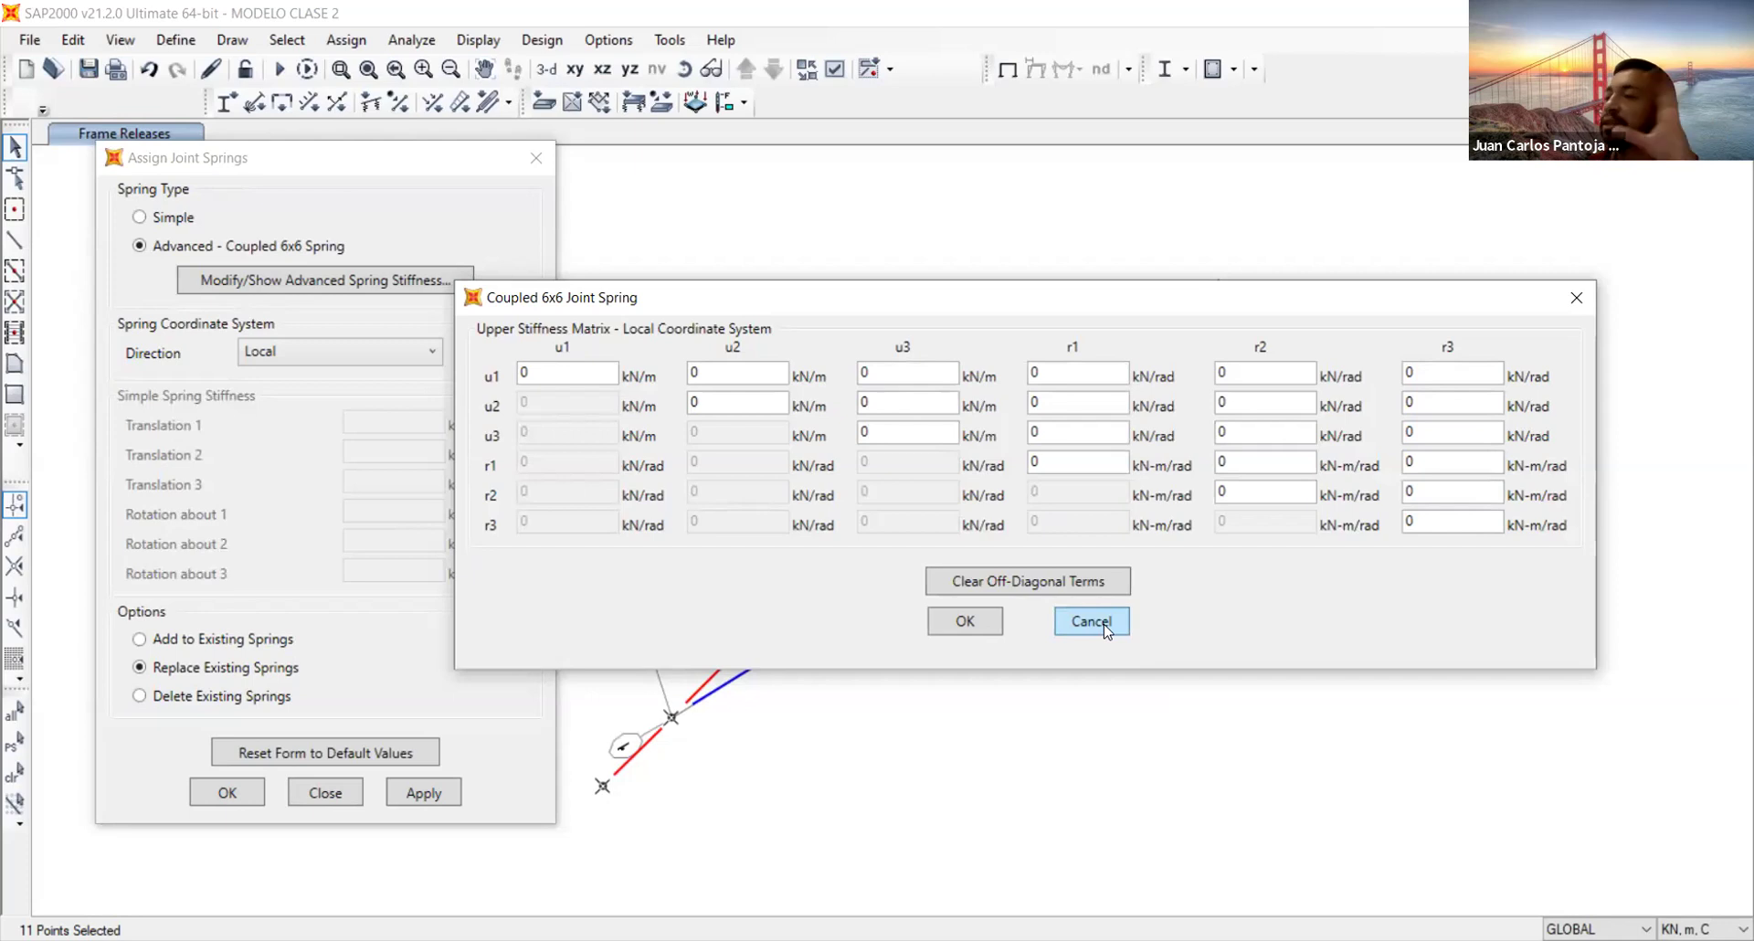
pyautogui.click(1091, 622)
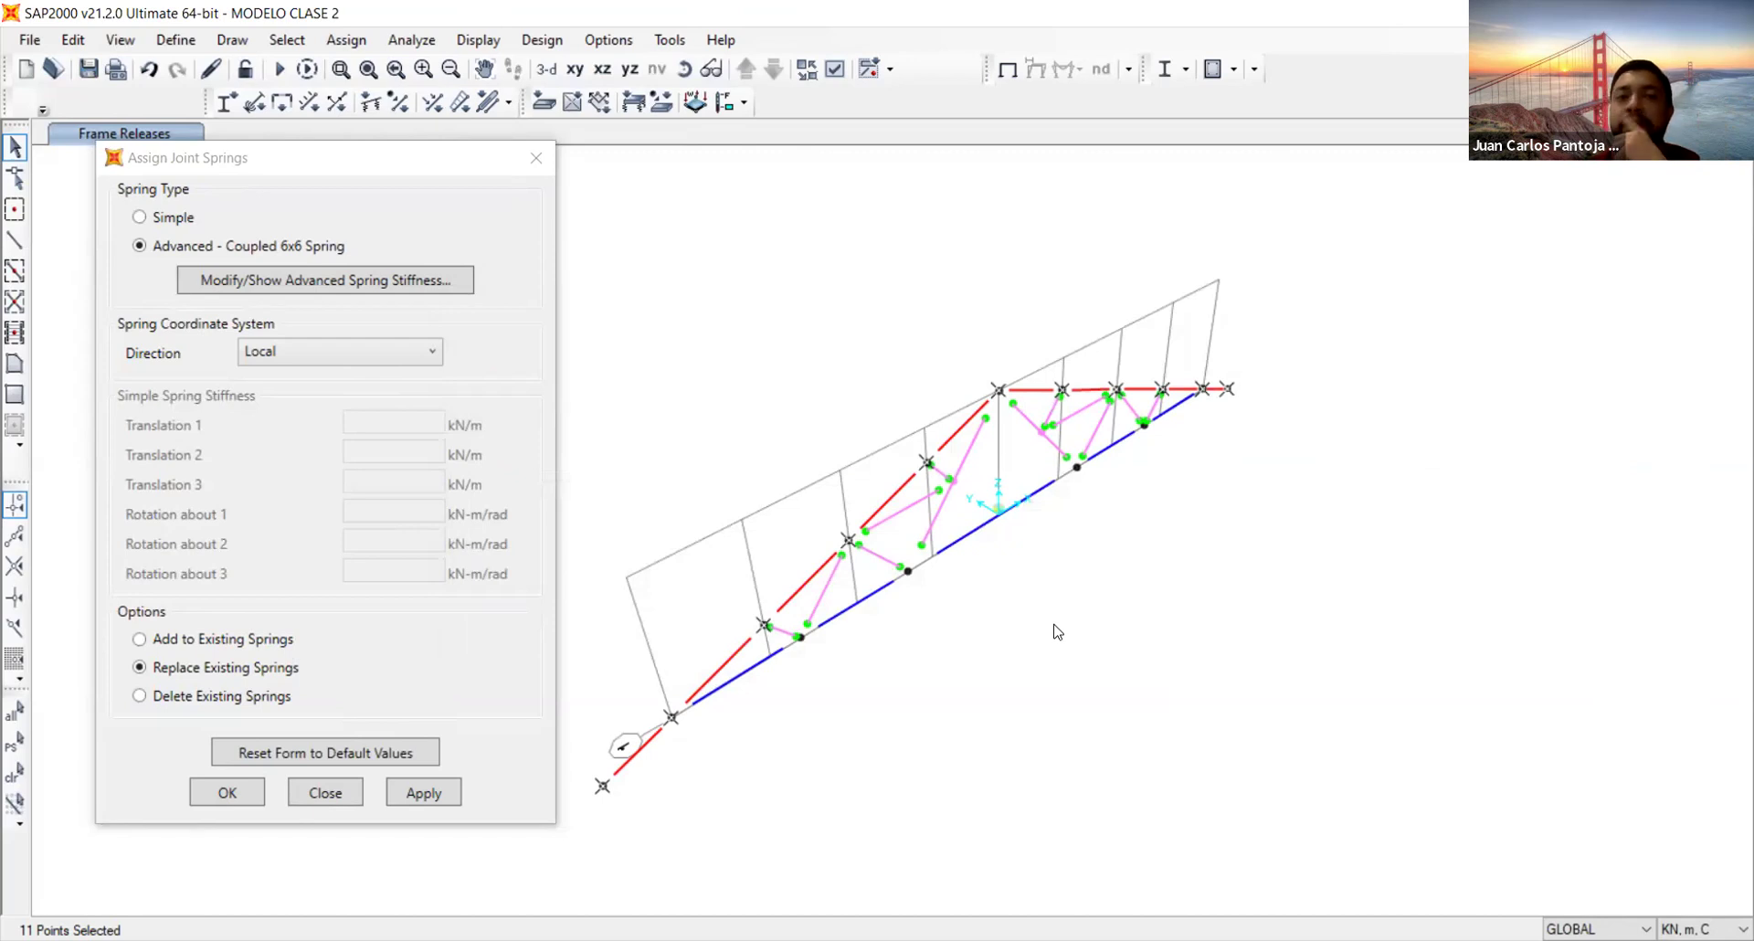
pyautogui.click(186, 219)
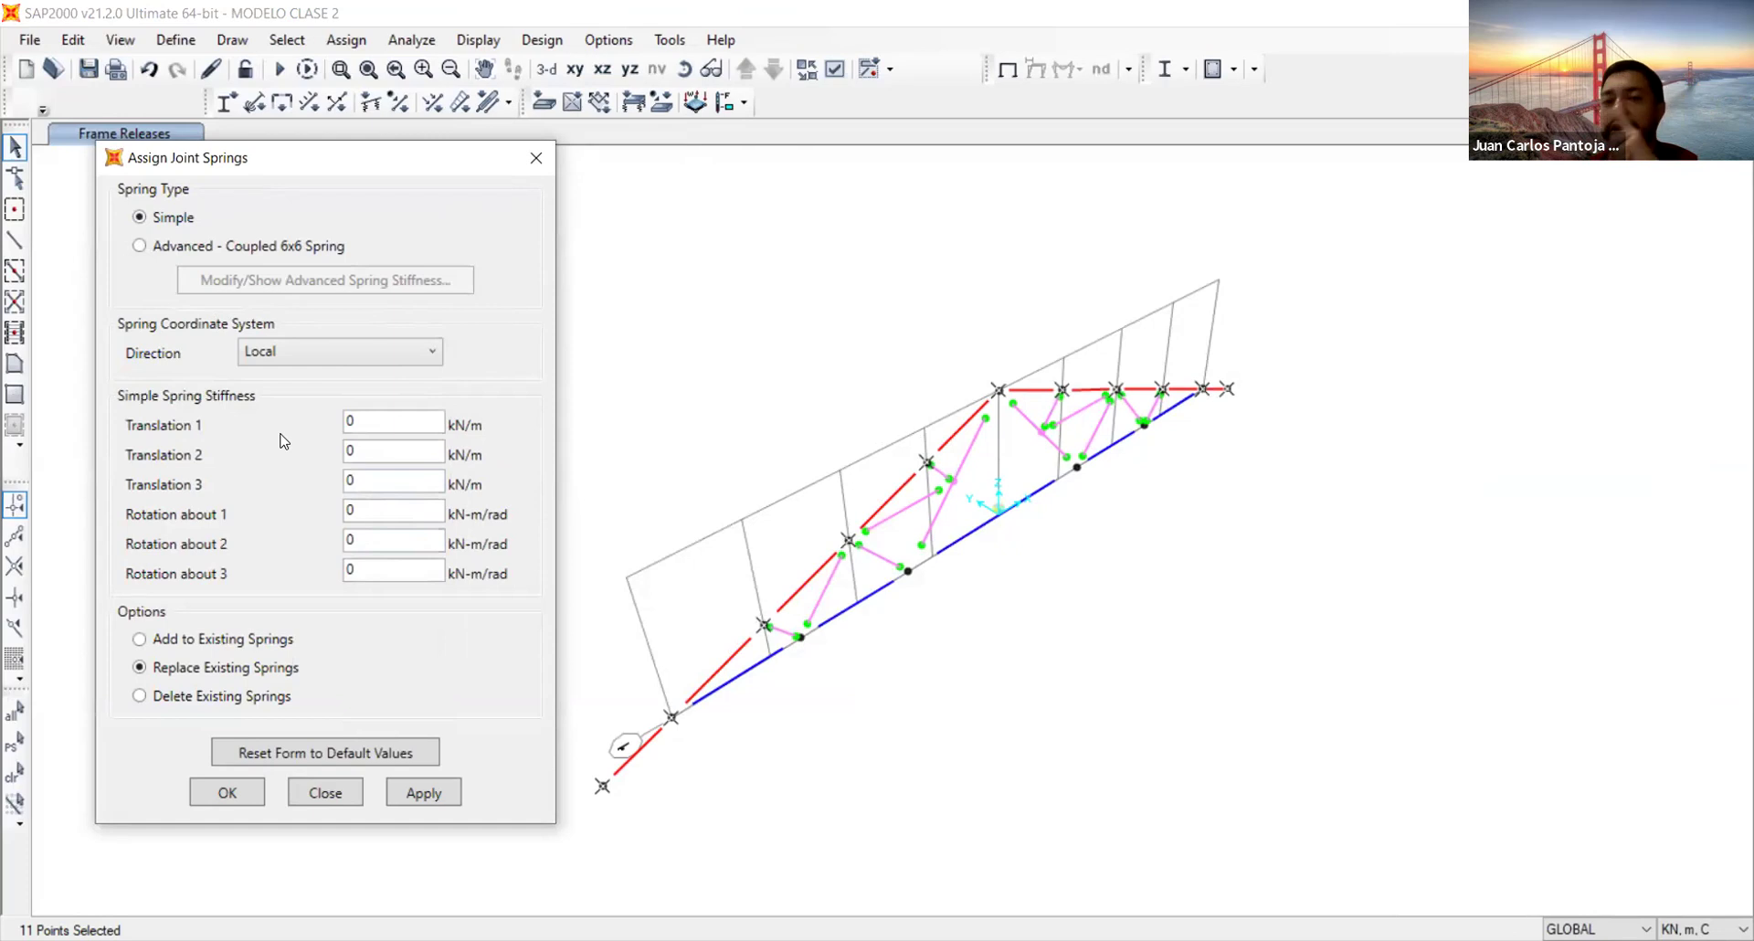
# Assign simple joint springs in the GLOBAL direction with a Translation Global Y stiffness of 40 kN/m to the selected top chord joints
pyautogui.click(411, 352)
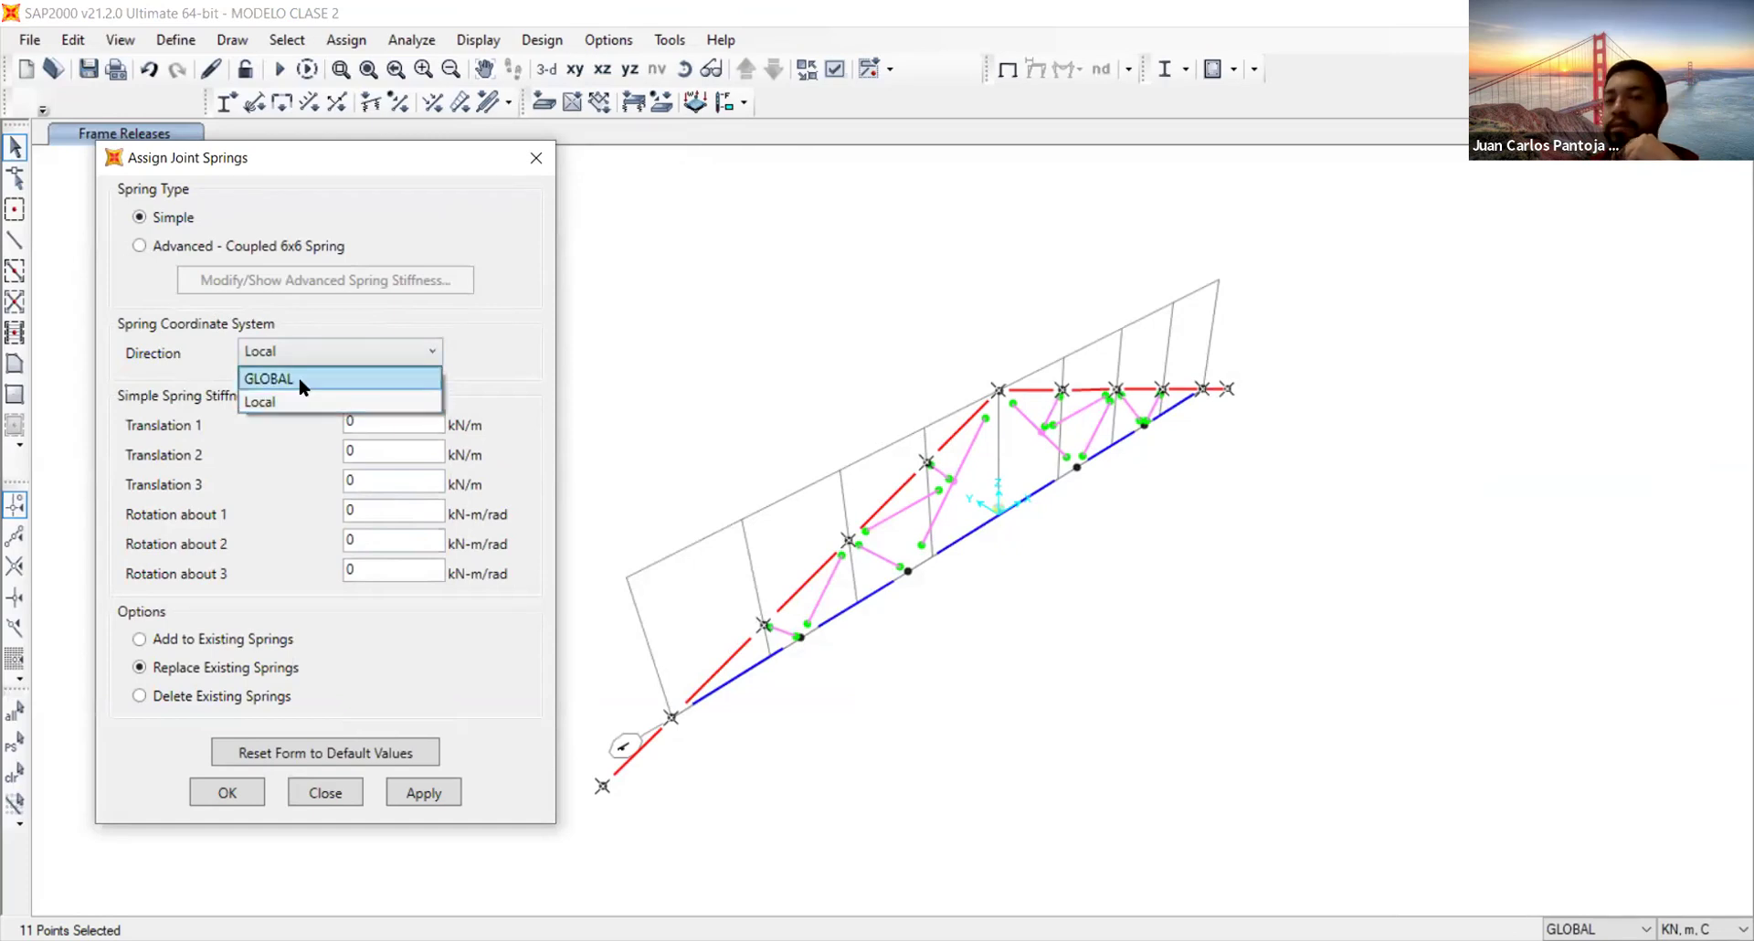
pyautogui.click(297, 378)
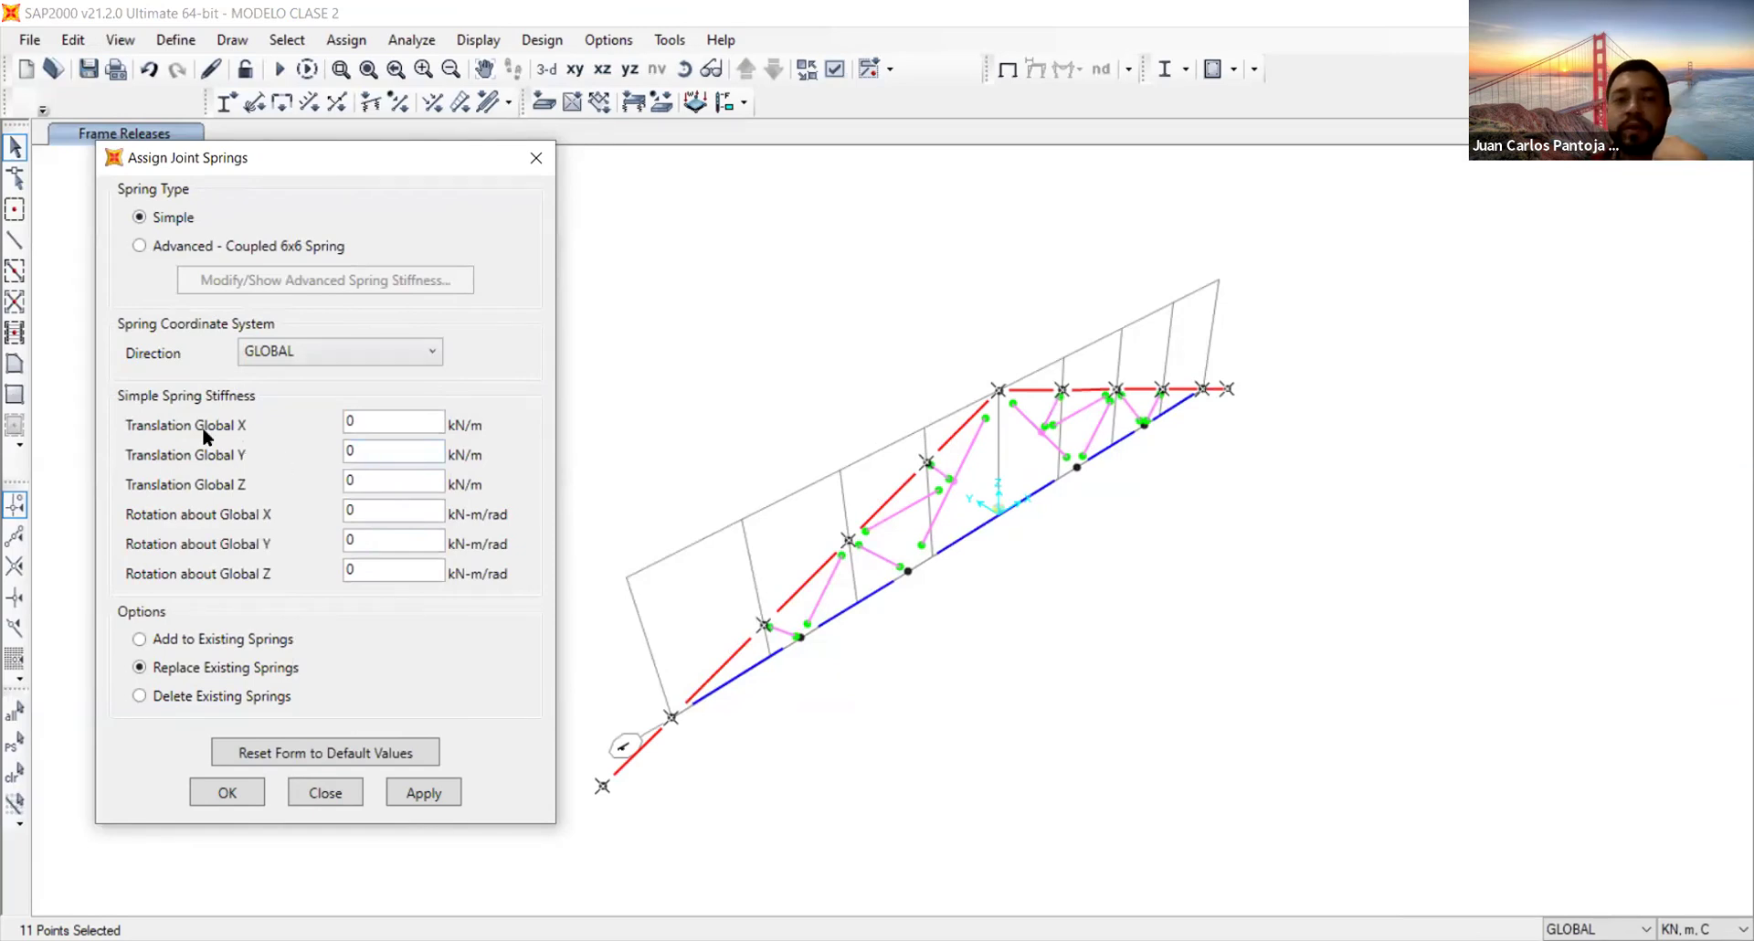
pyautogui.doubleClick(367, 450)
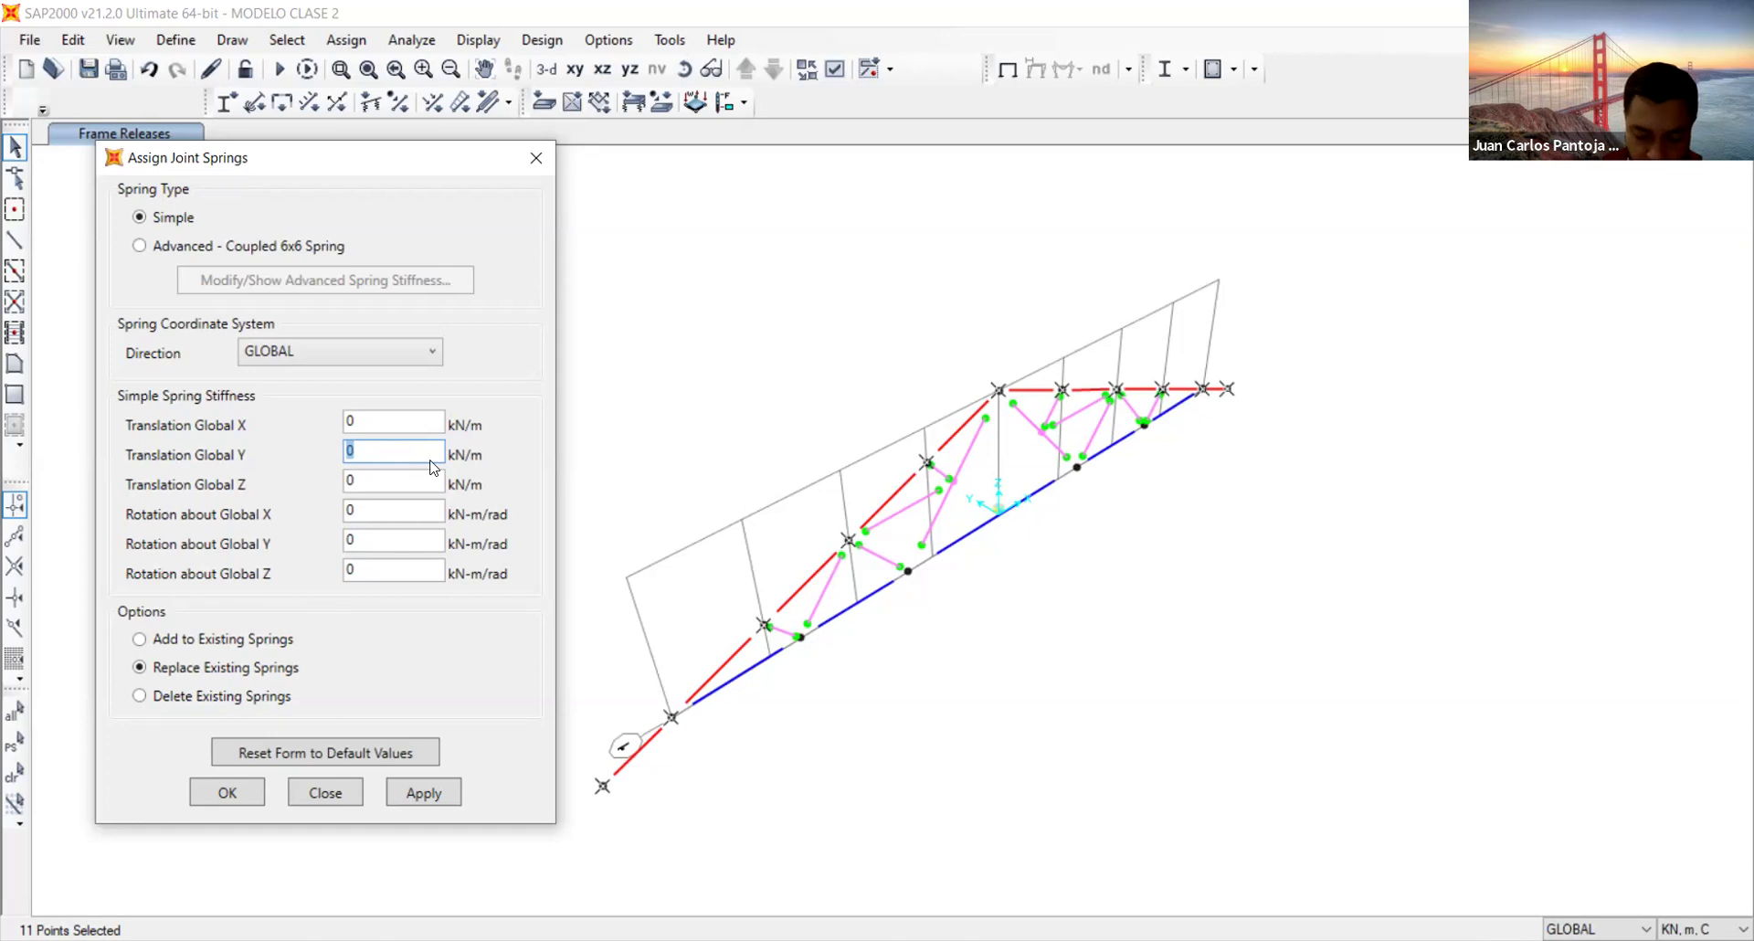
pyautogui.write('40')
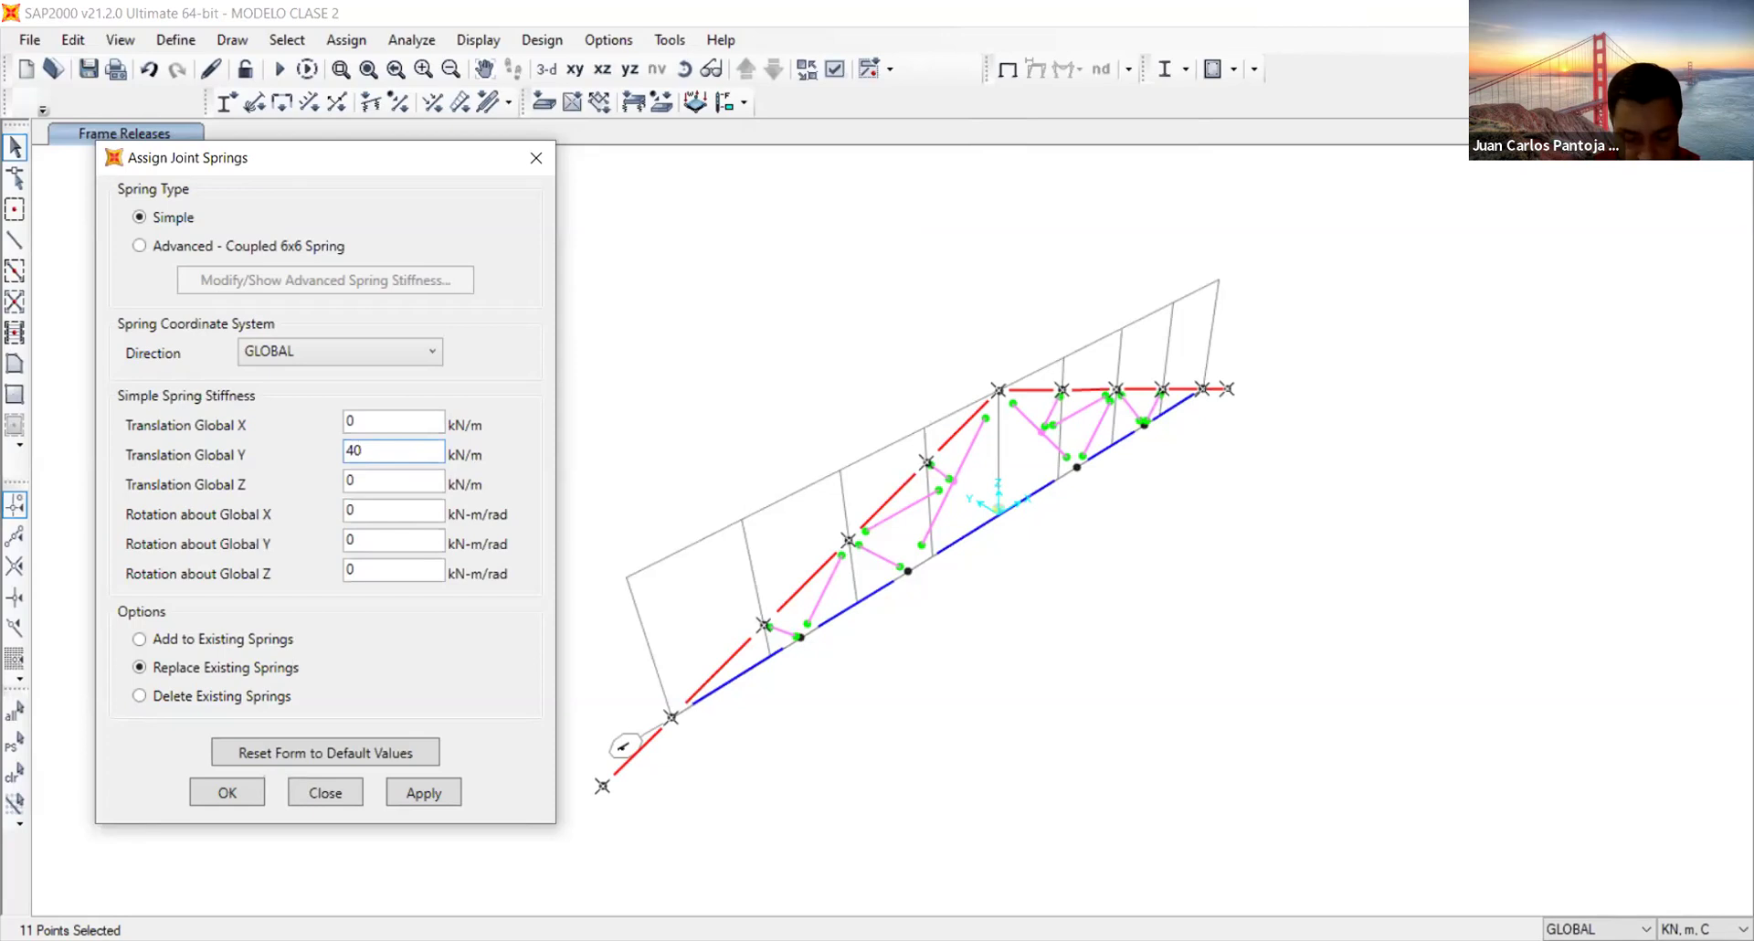
pyautogui.click(424, 792)
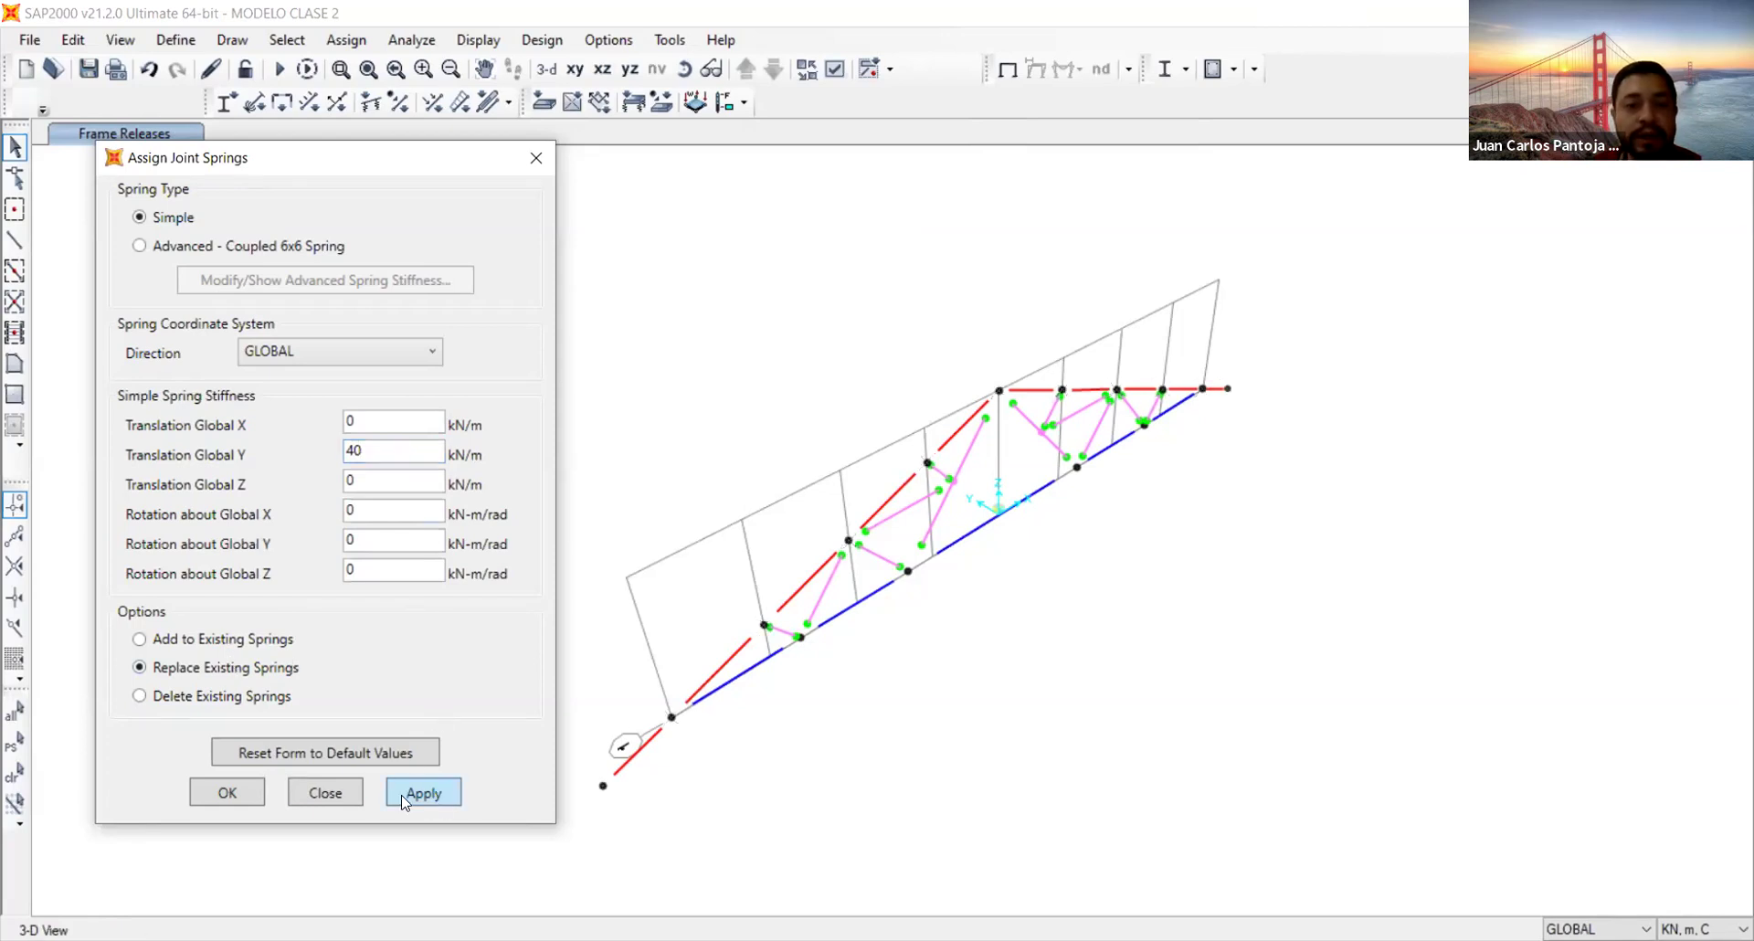
pyautogui.click(225, 792)
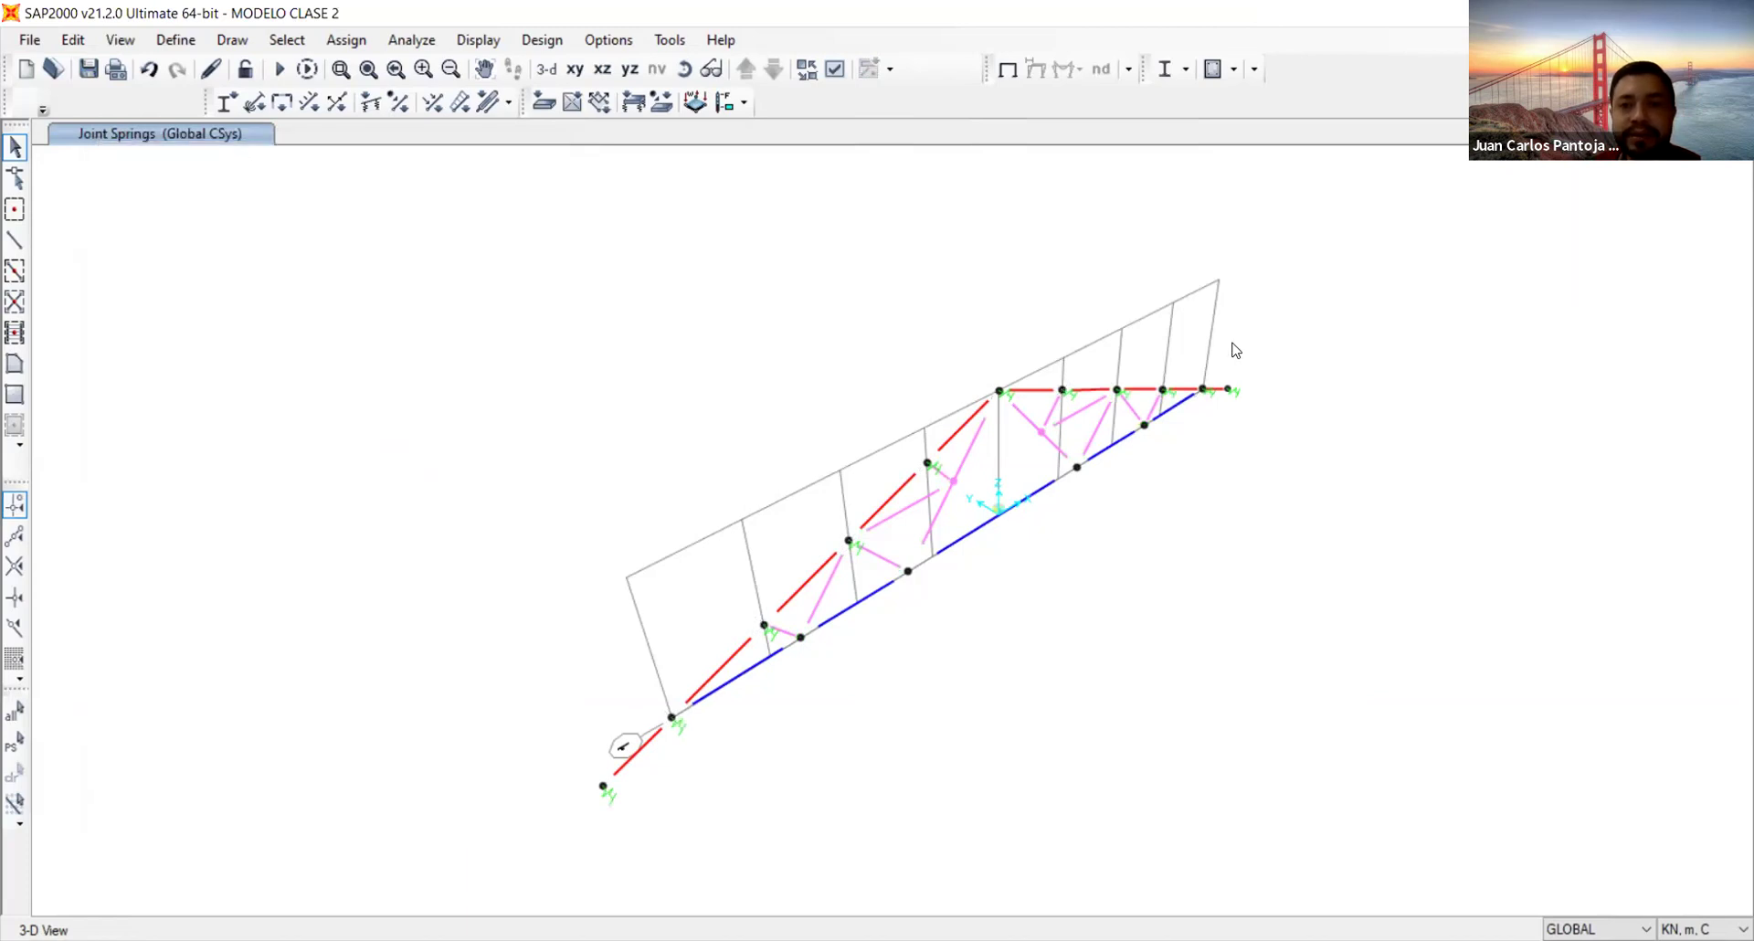
# Change the display color of Springs/NLLinks to orange (red 255, green 128, blue 0)
pyautogui.click(624, 43)
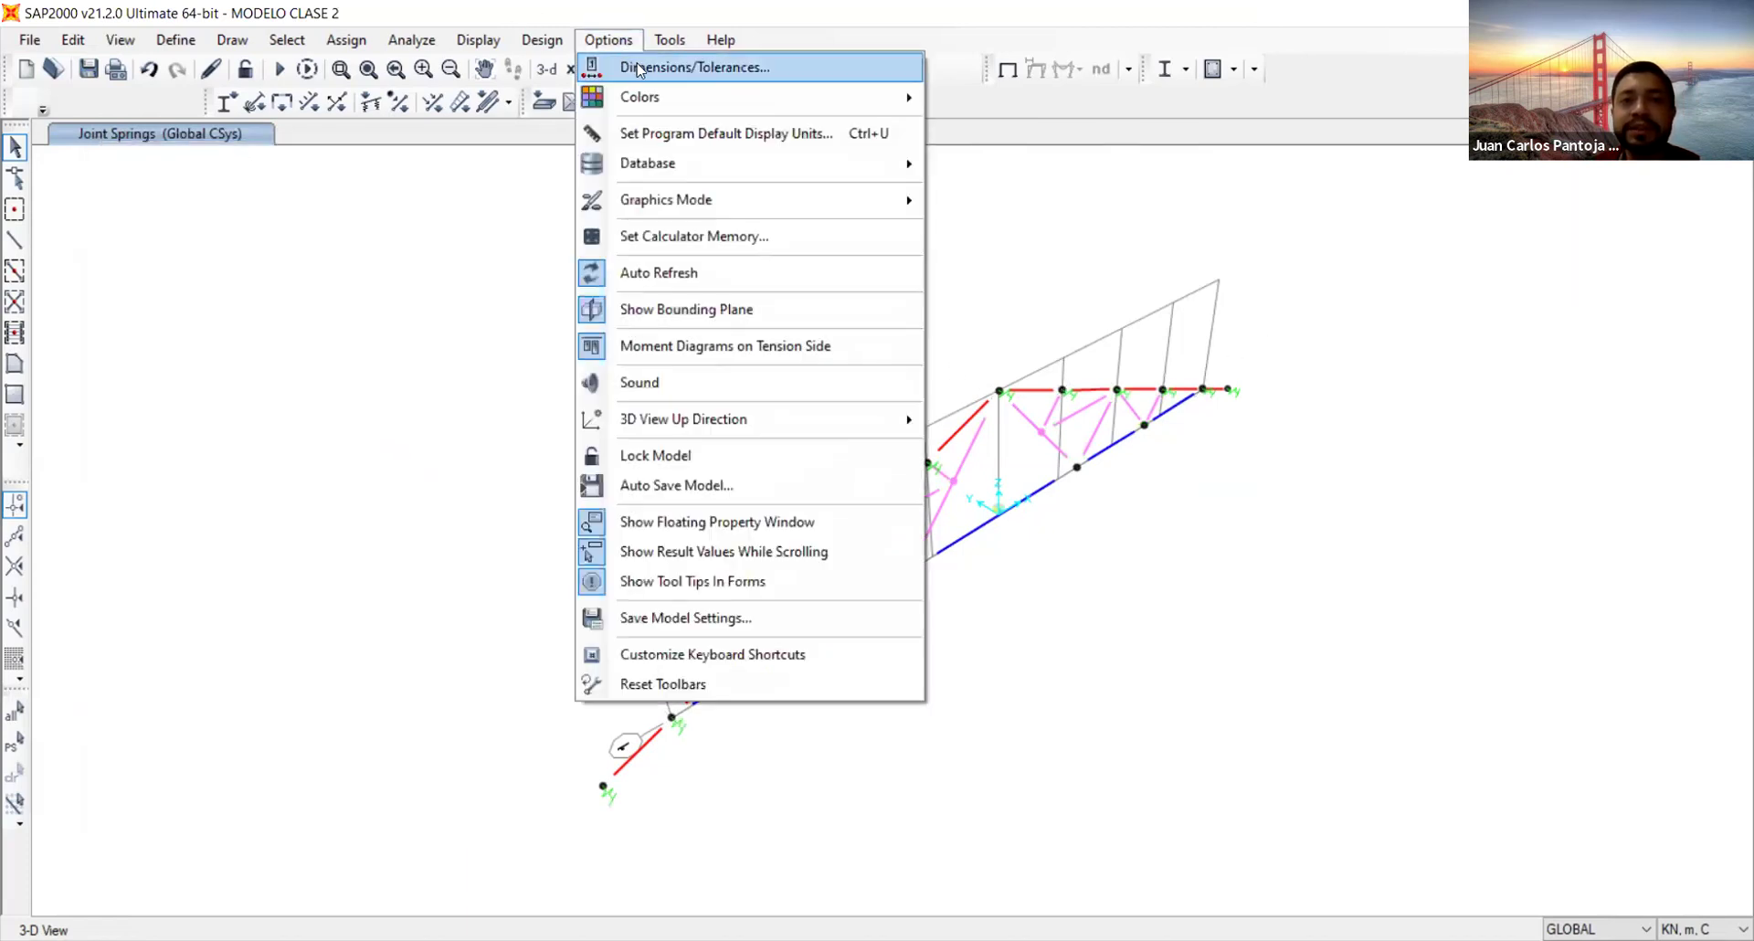
pyautogui.moveTo(646, 99)
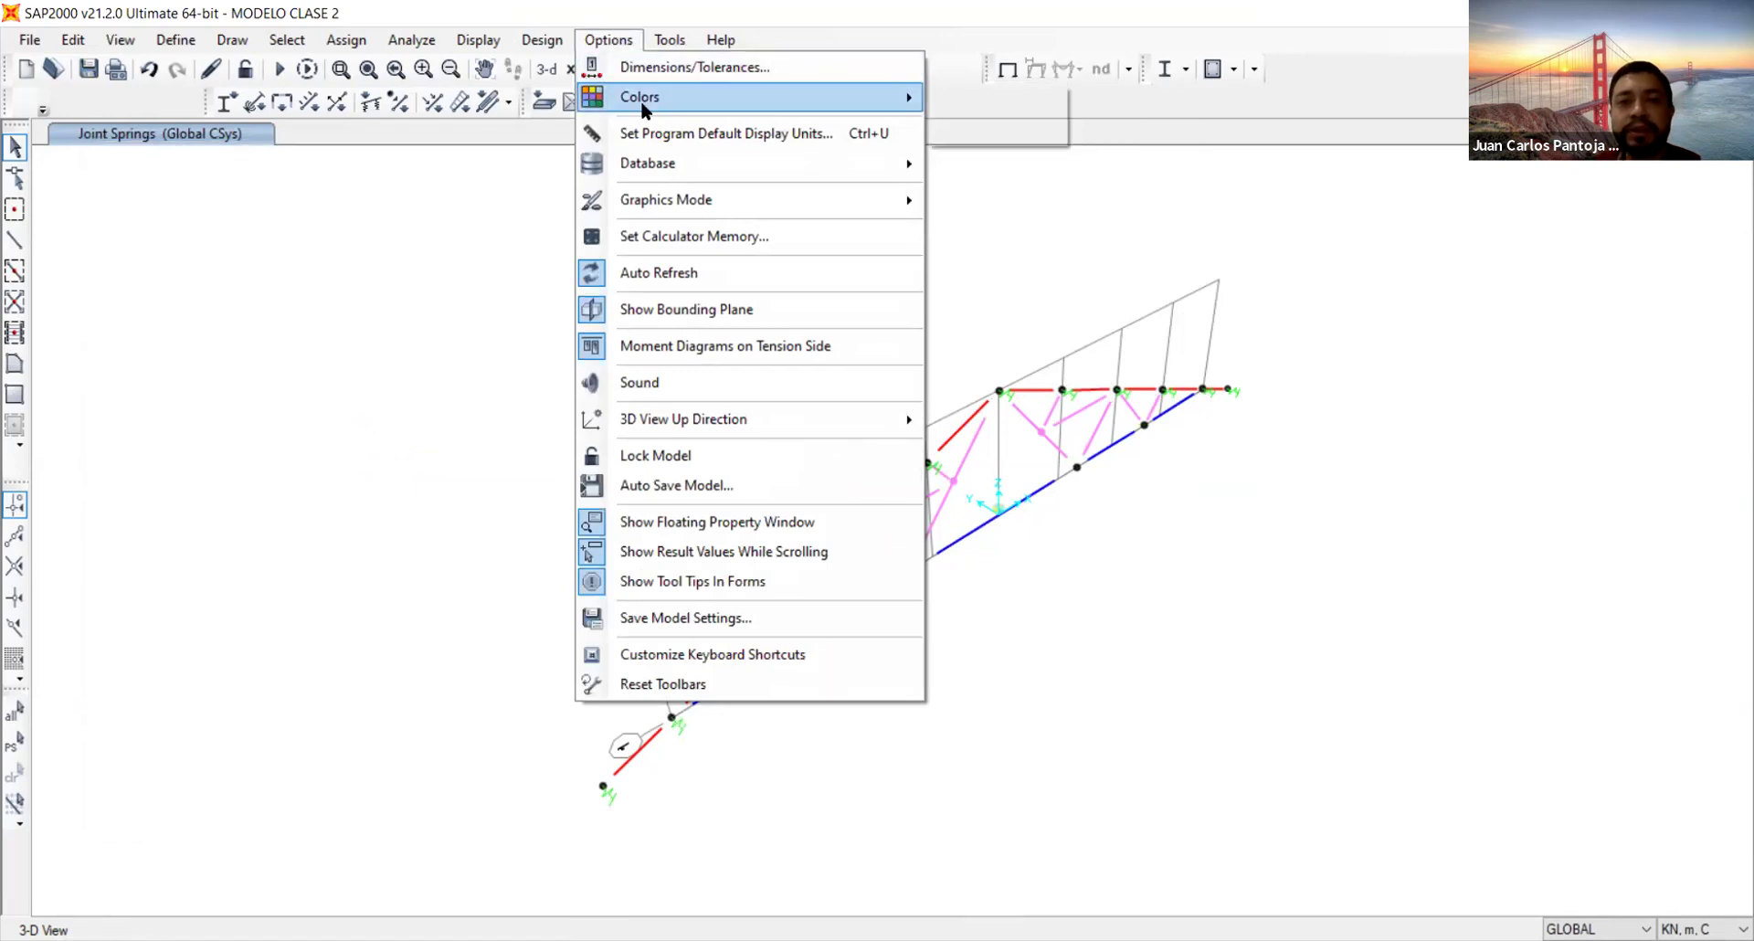
pyautogui.click(961, 99)
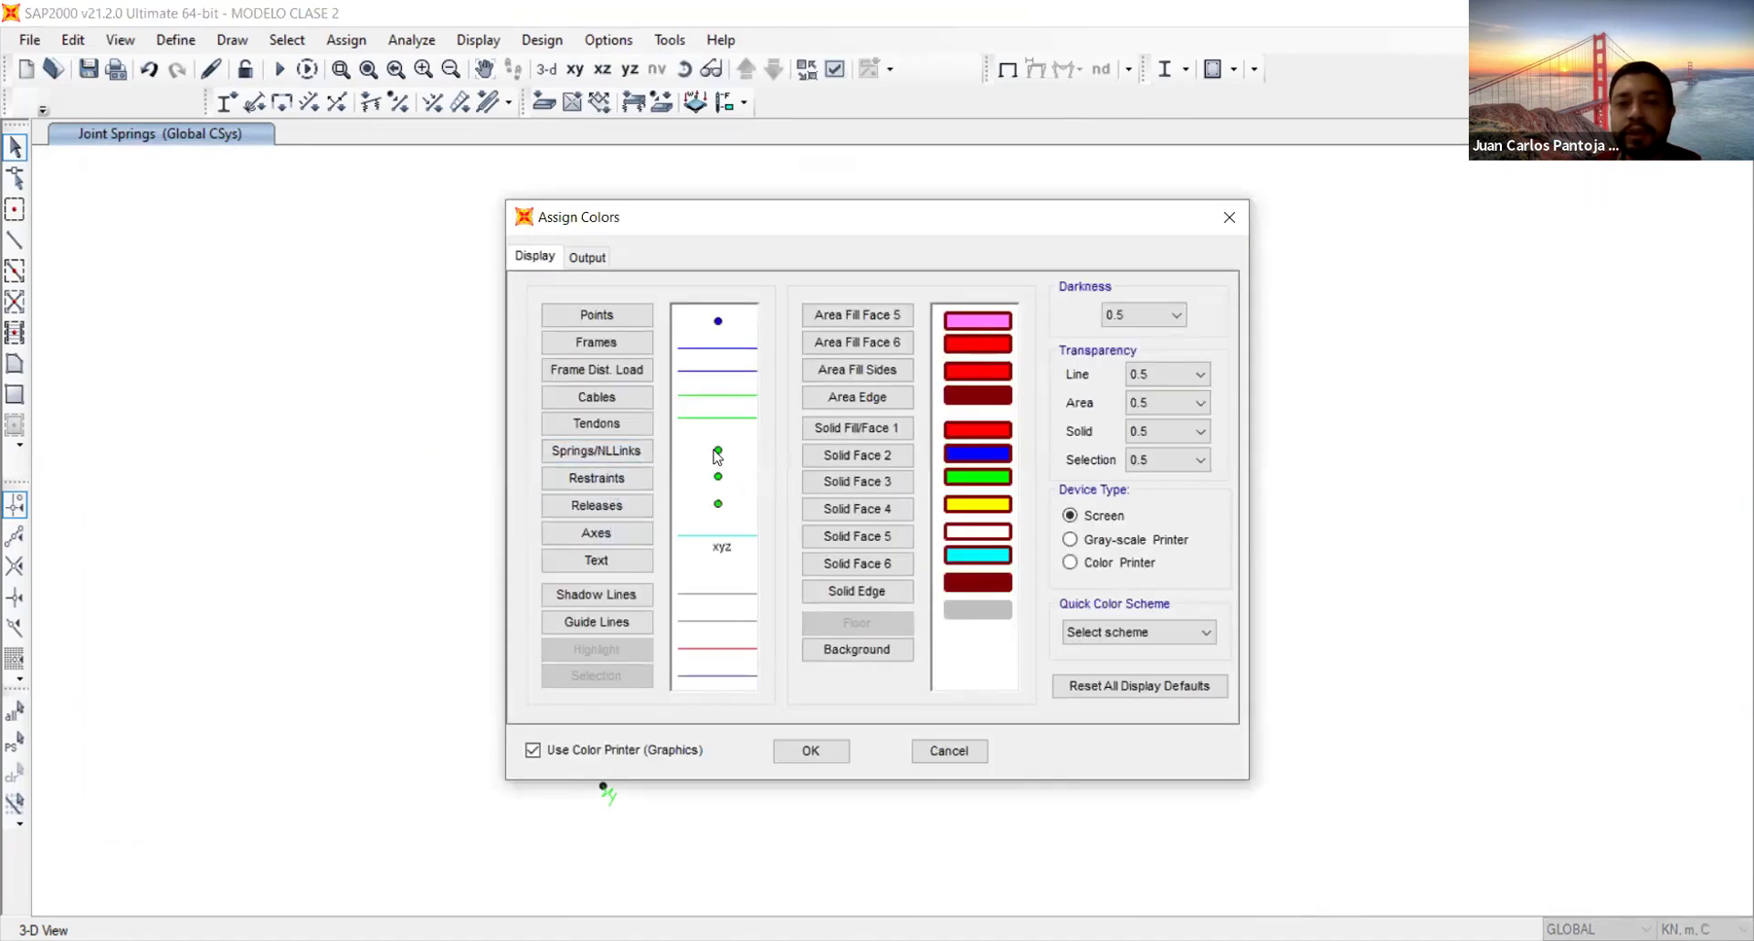
pyautogui.click(599, 454)
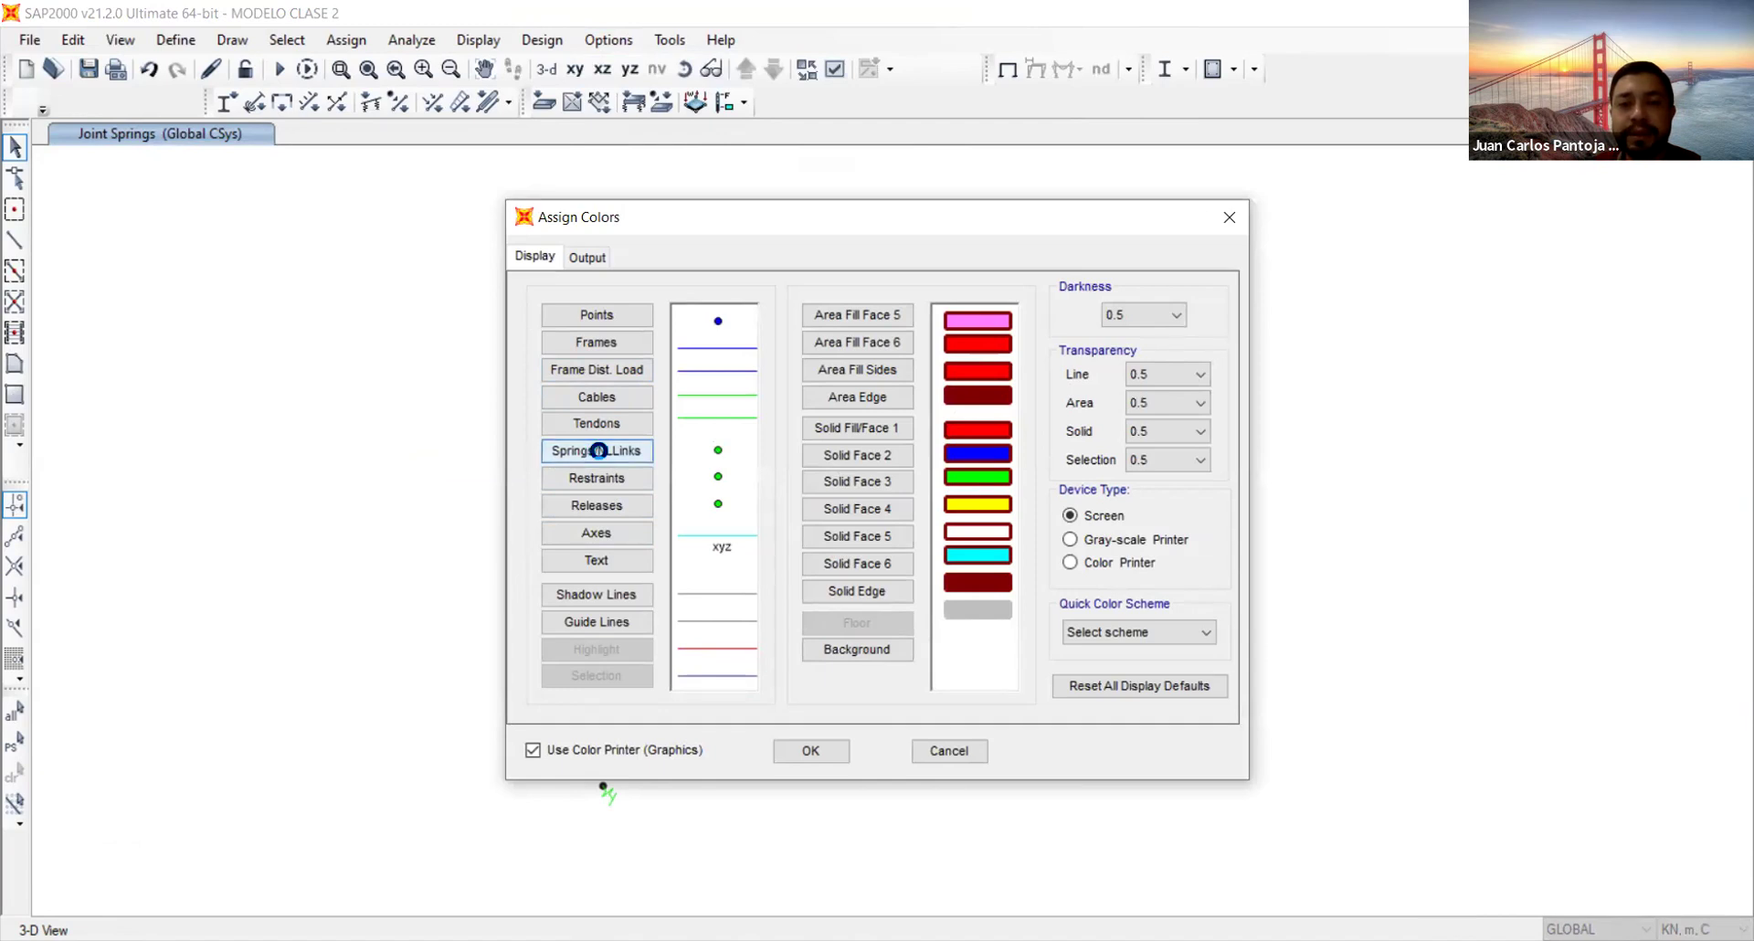
pyautogui.click(672, 335)
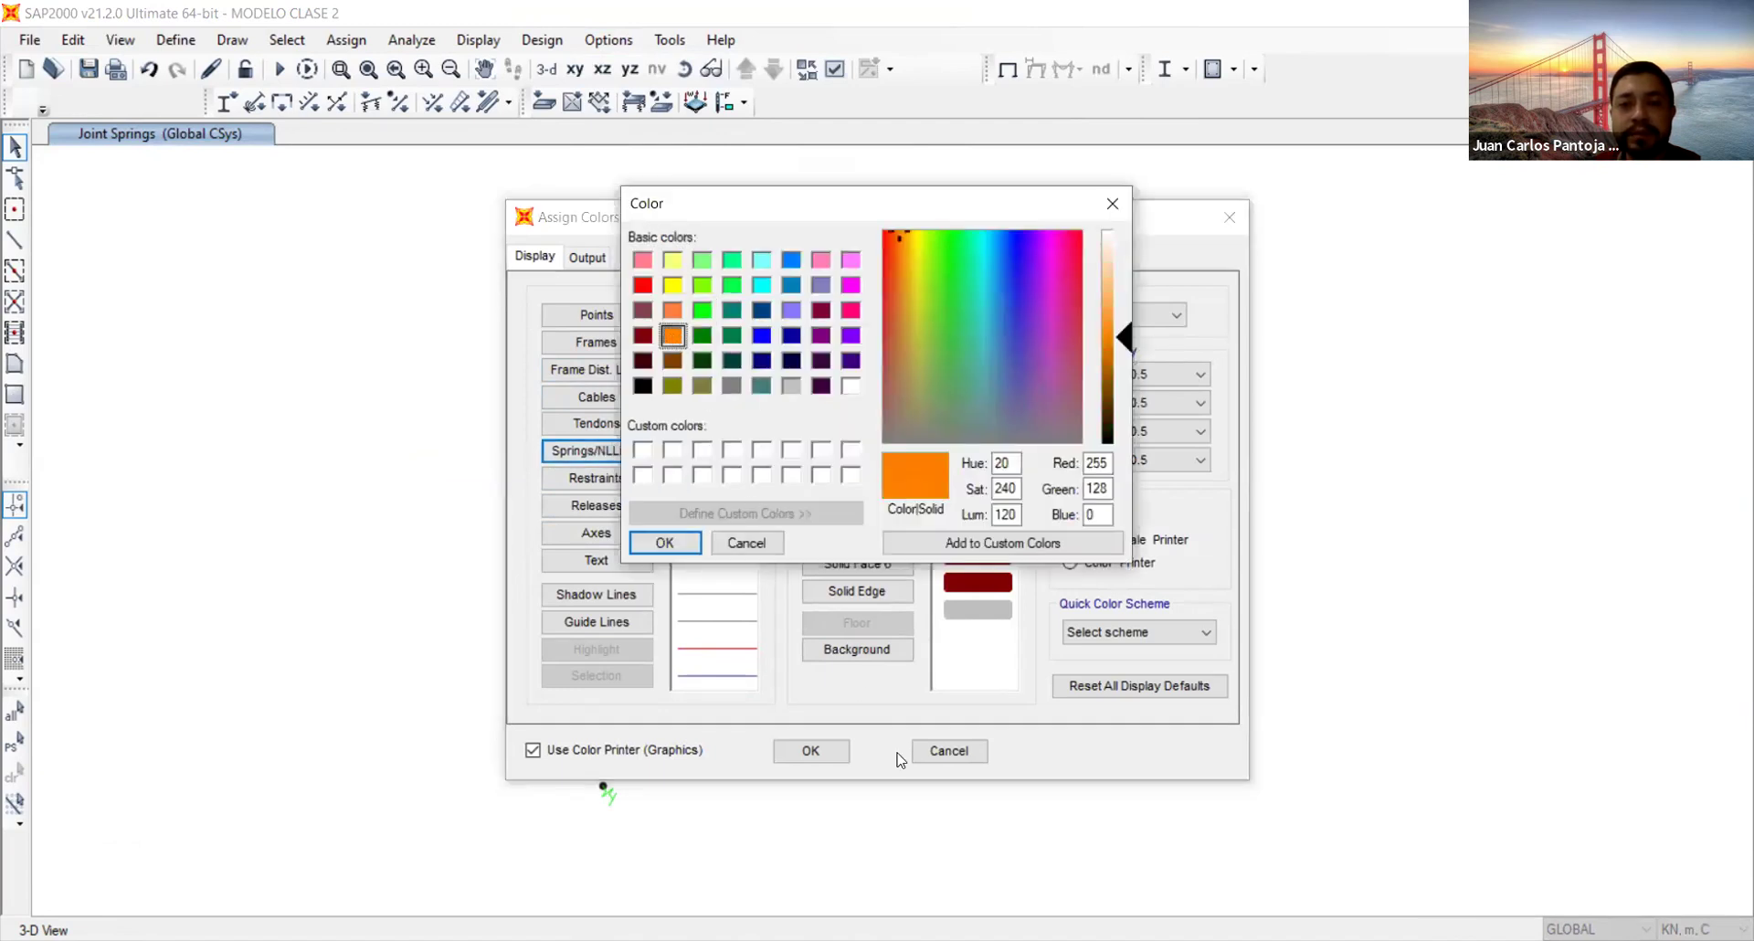
pyautogui.click(692, 548)
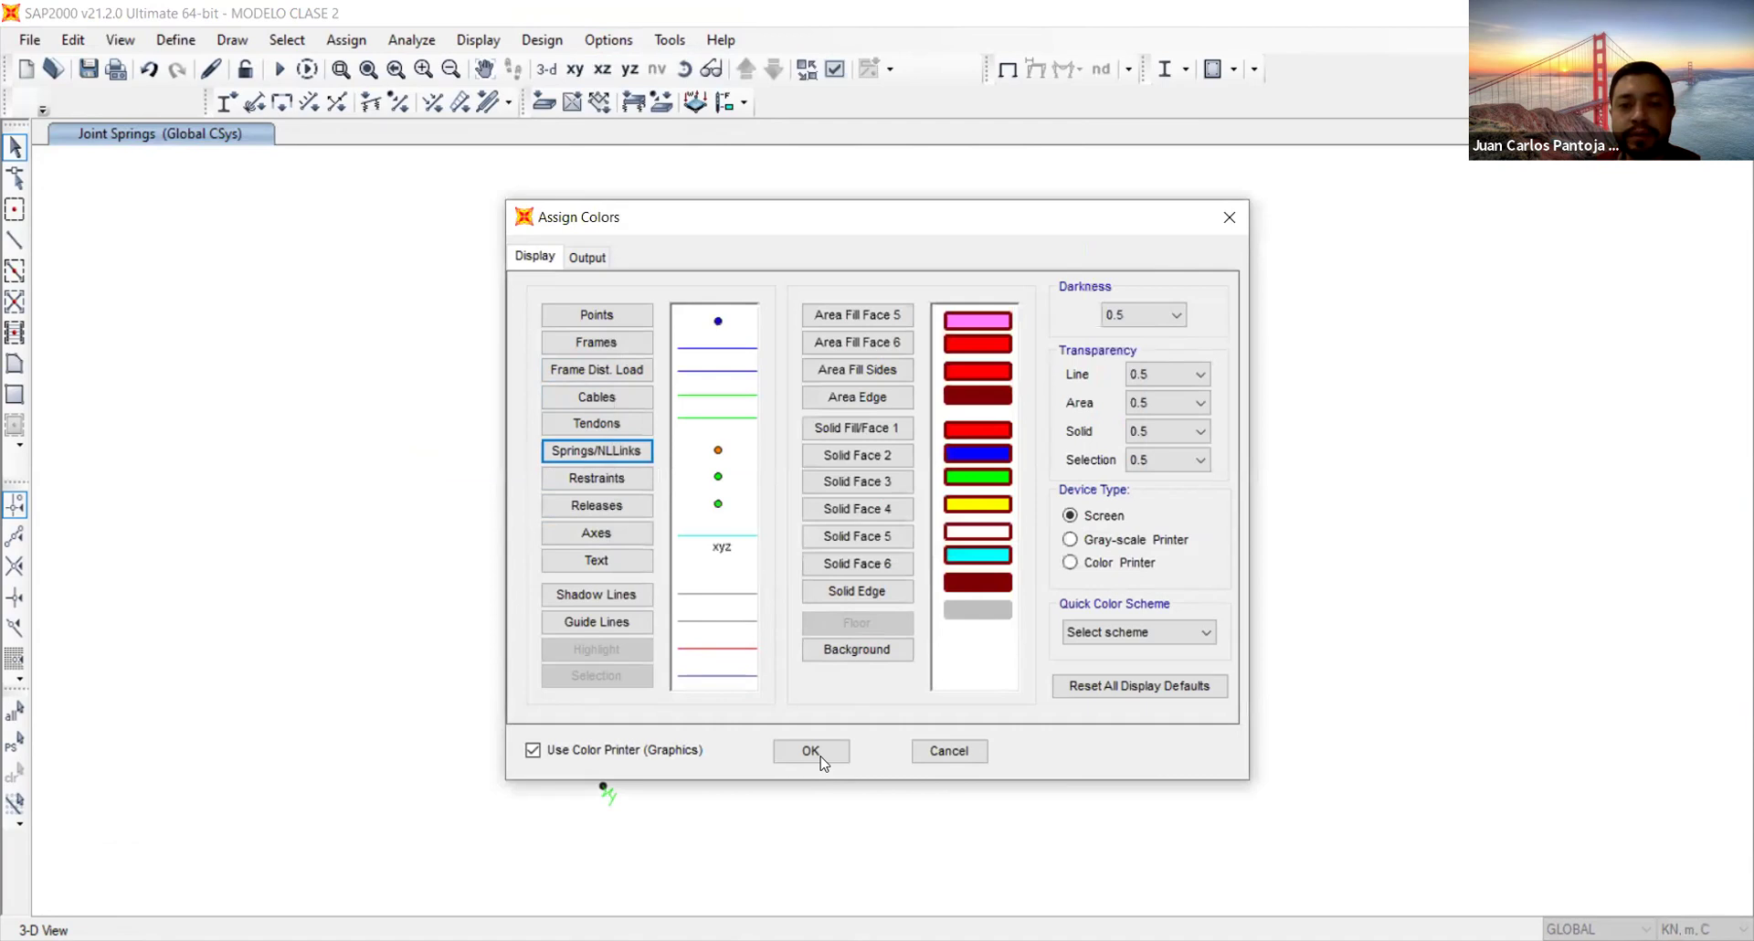
pyautogui.click(812, 750)
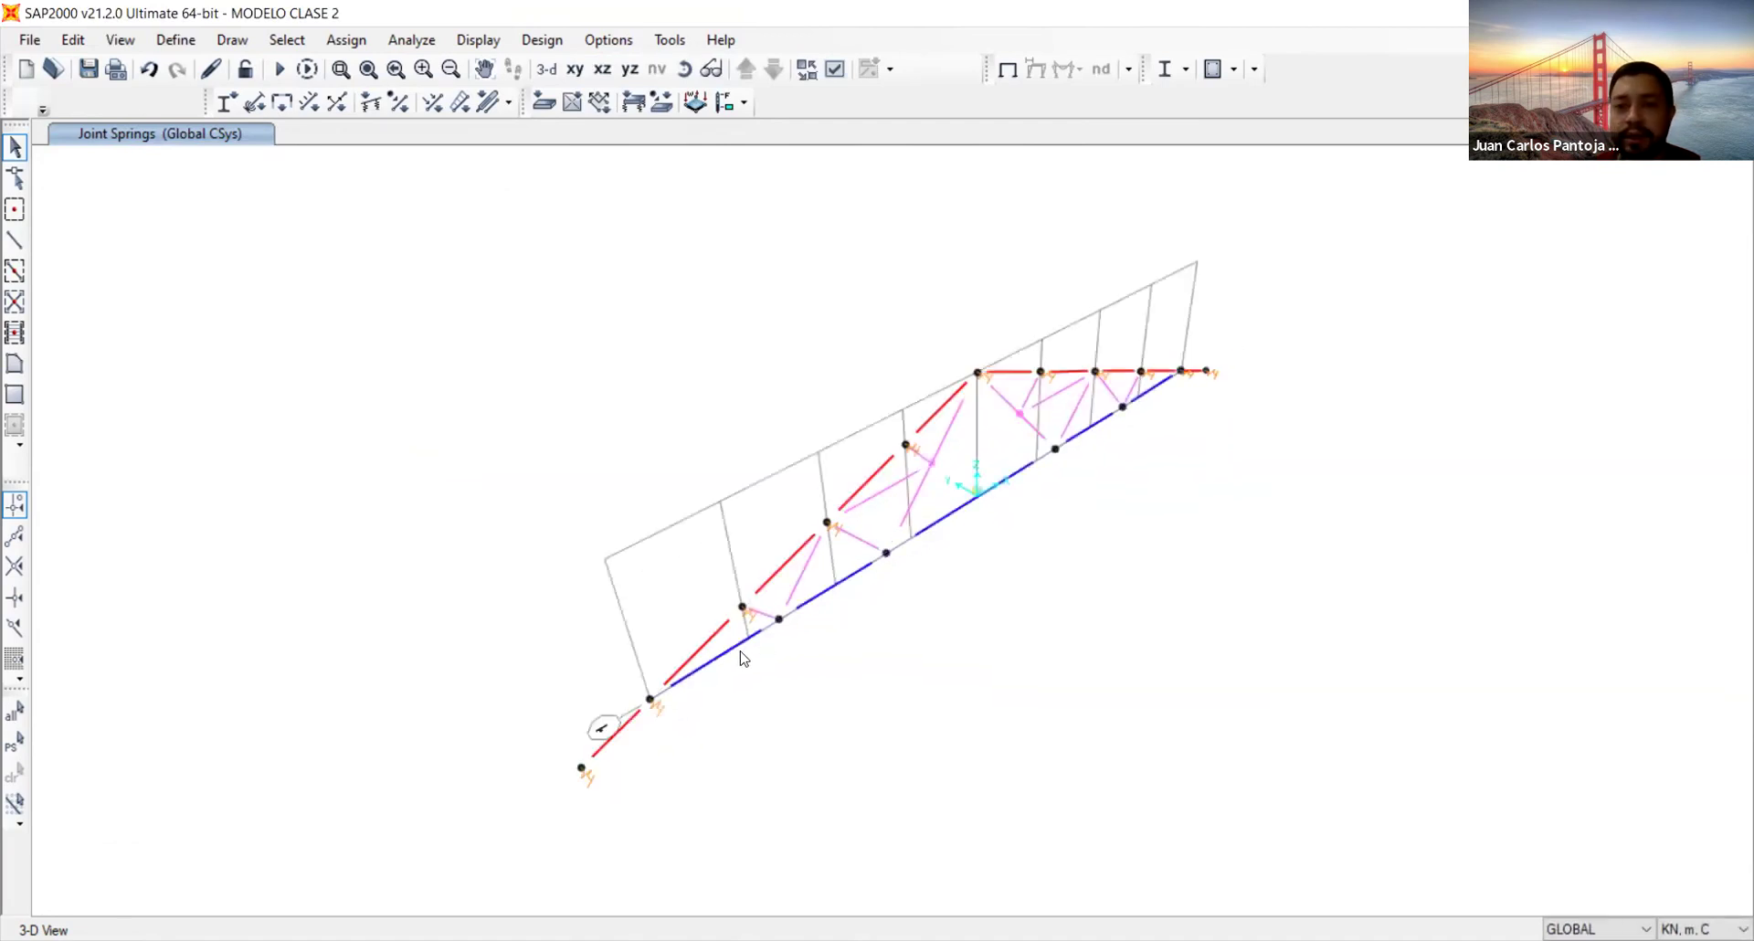
pyautogui.scroll(3, 741, 654)
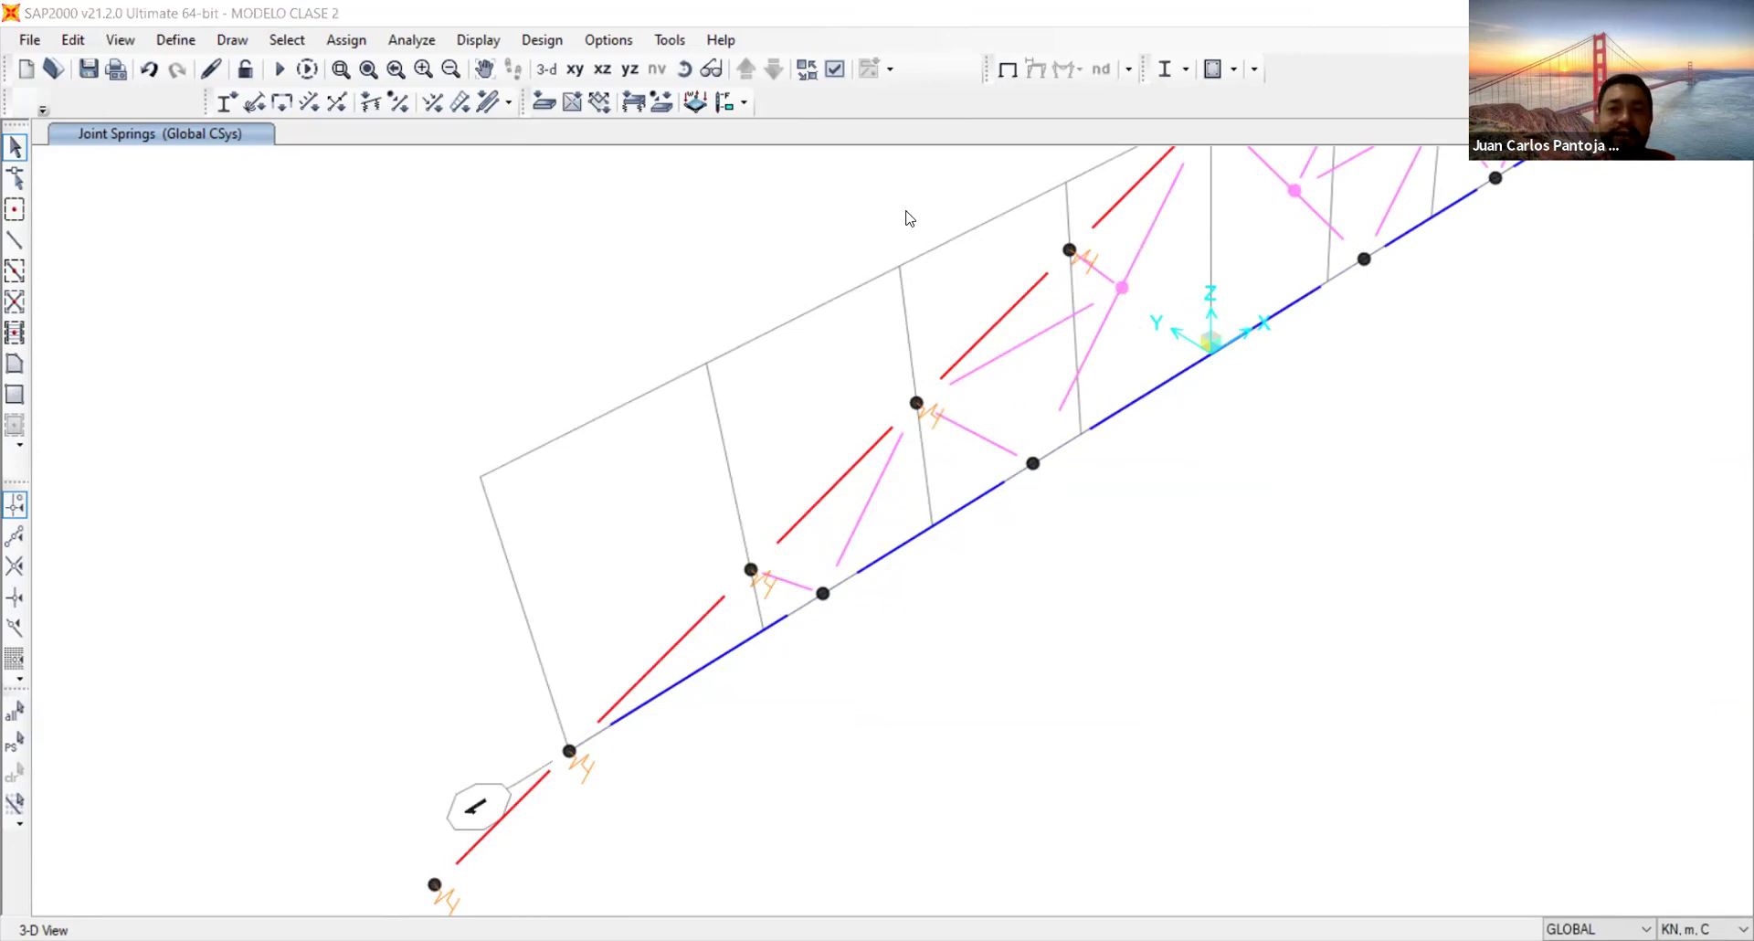
pyautogui.scroll(-2, 1183, 564)
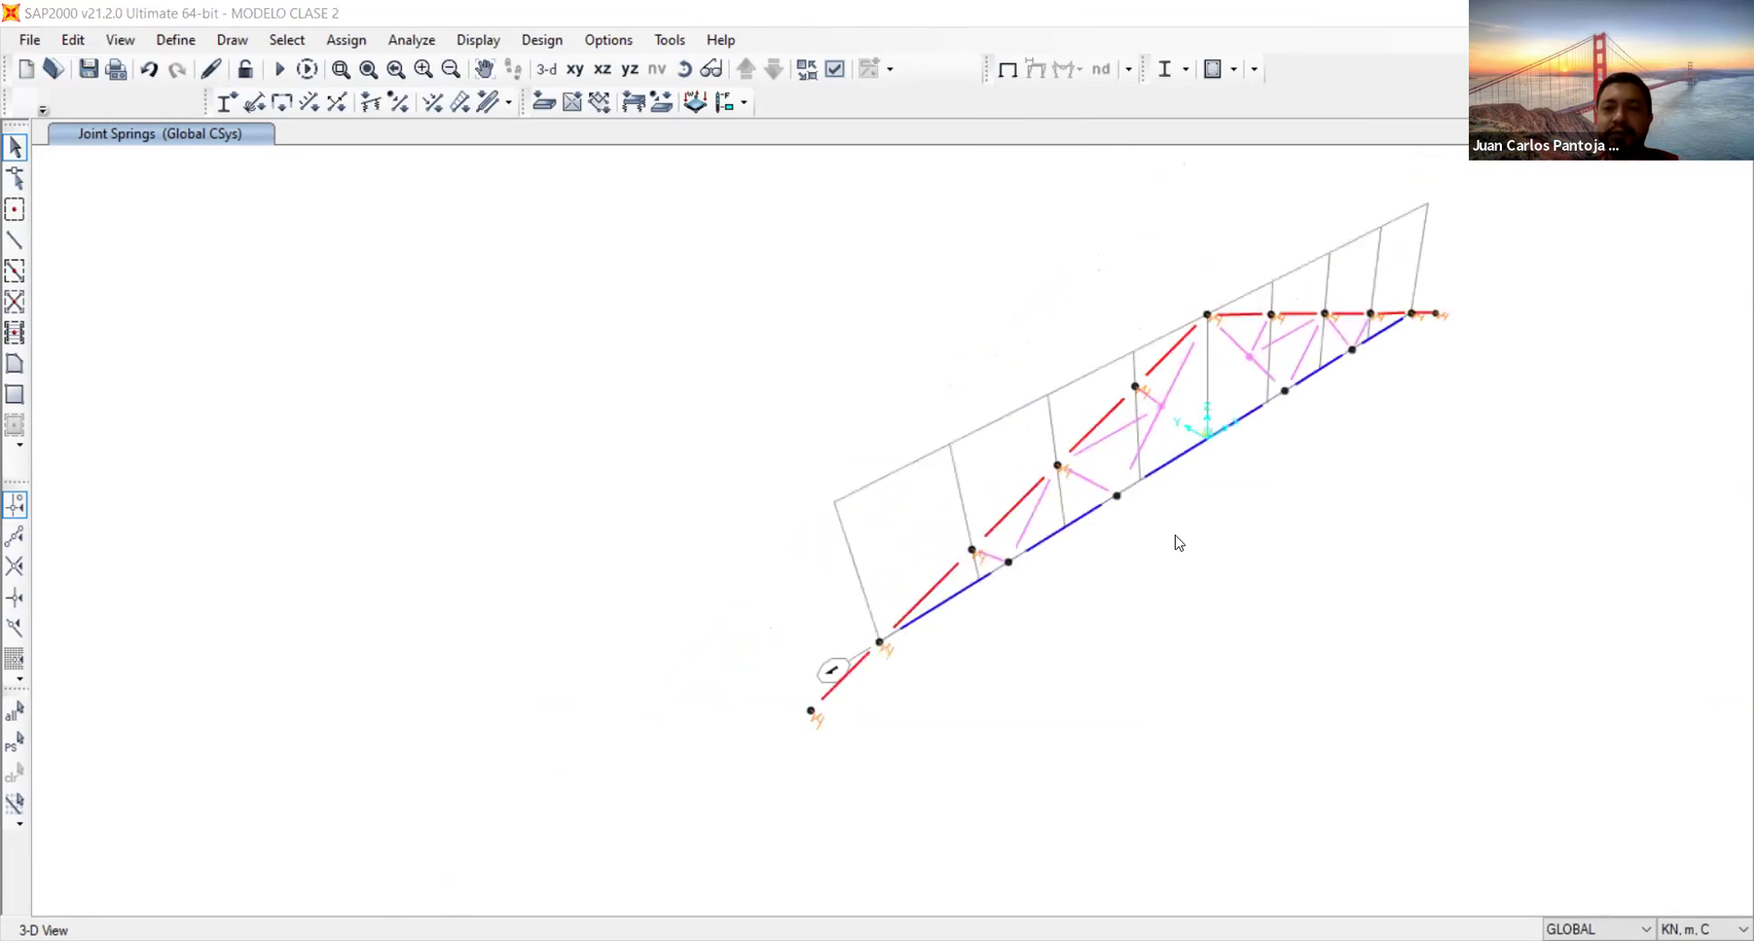
pyautogui.scroll(3, 1178, 543)
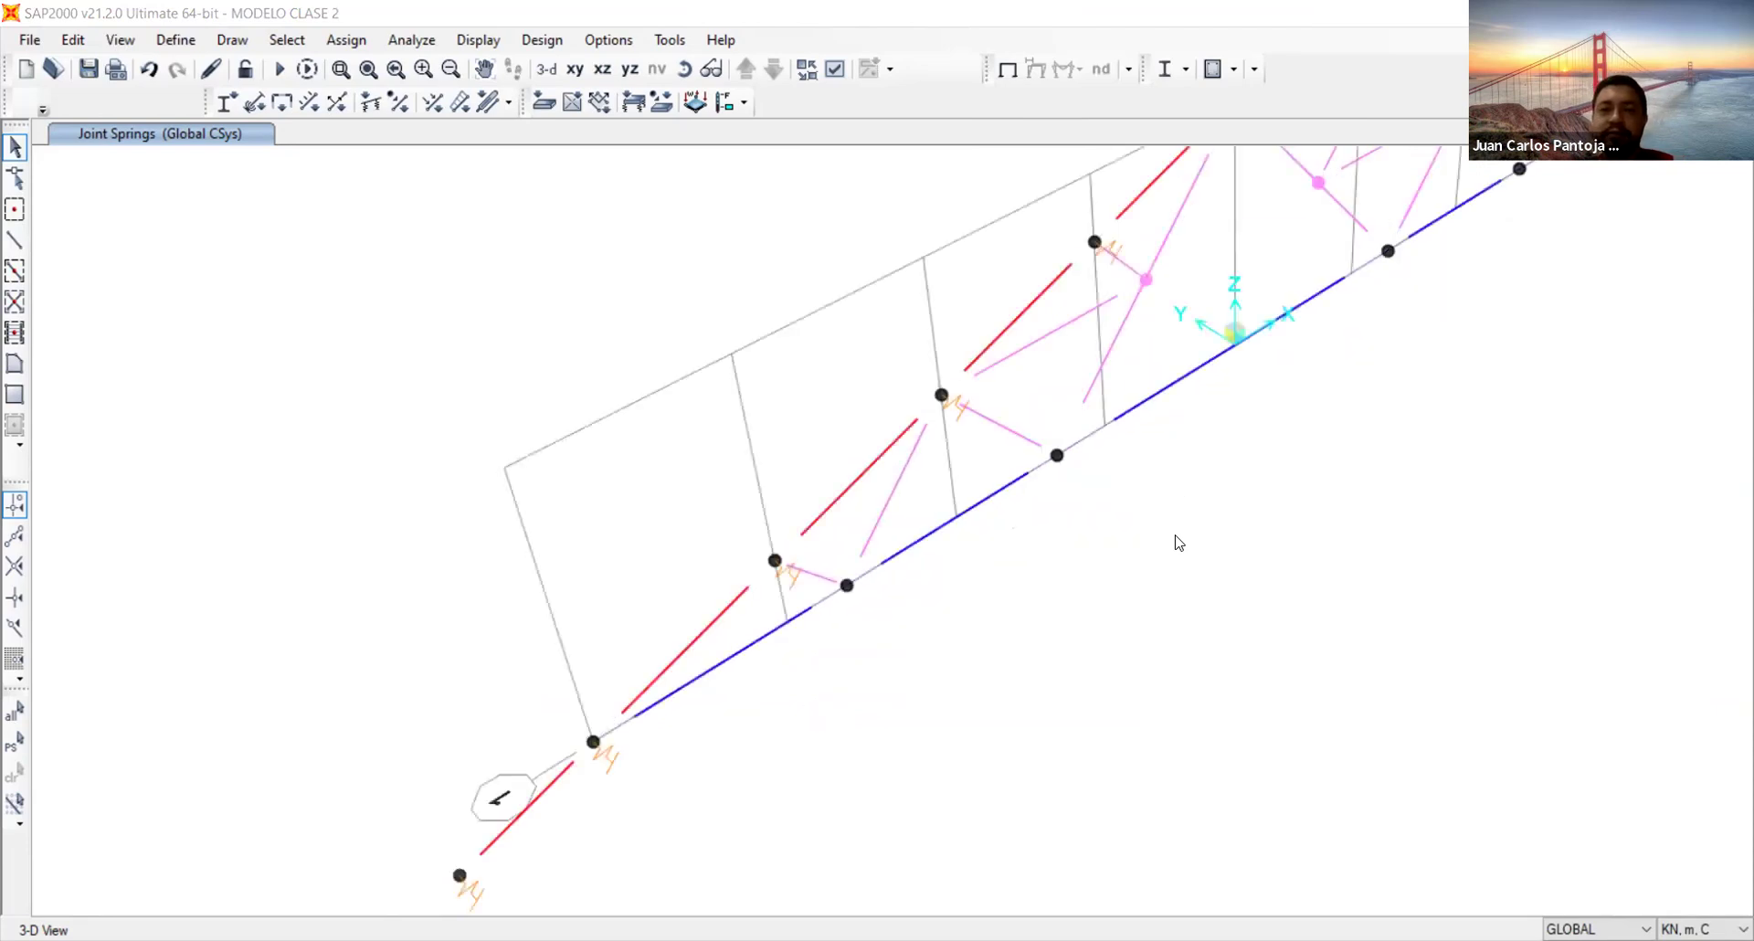
pyautogui.scroll(-3, 1178, 542)
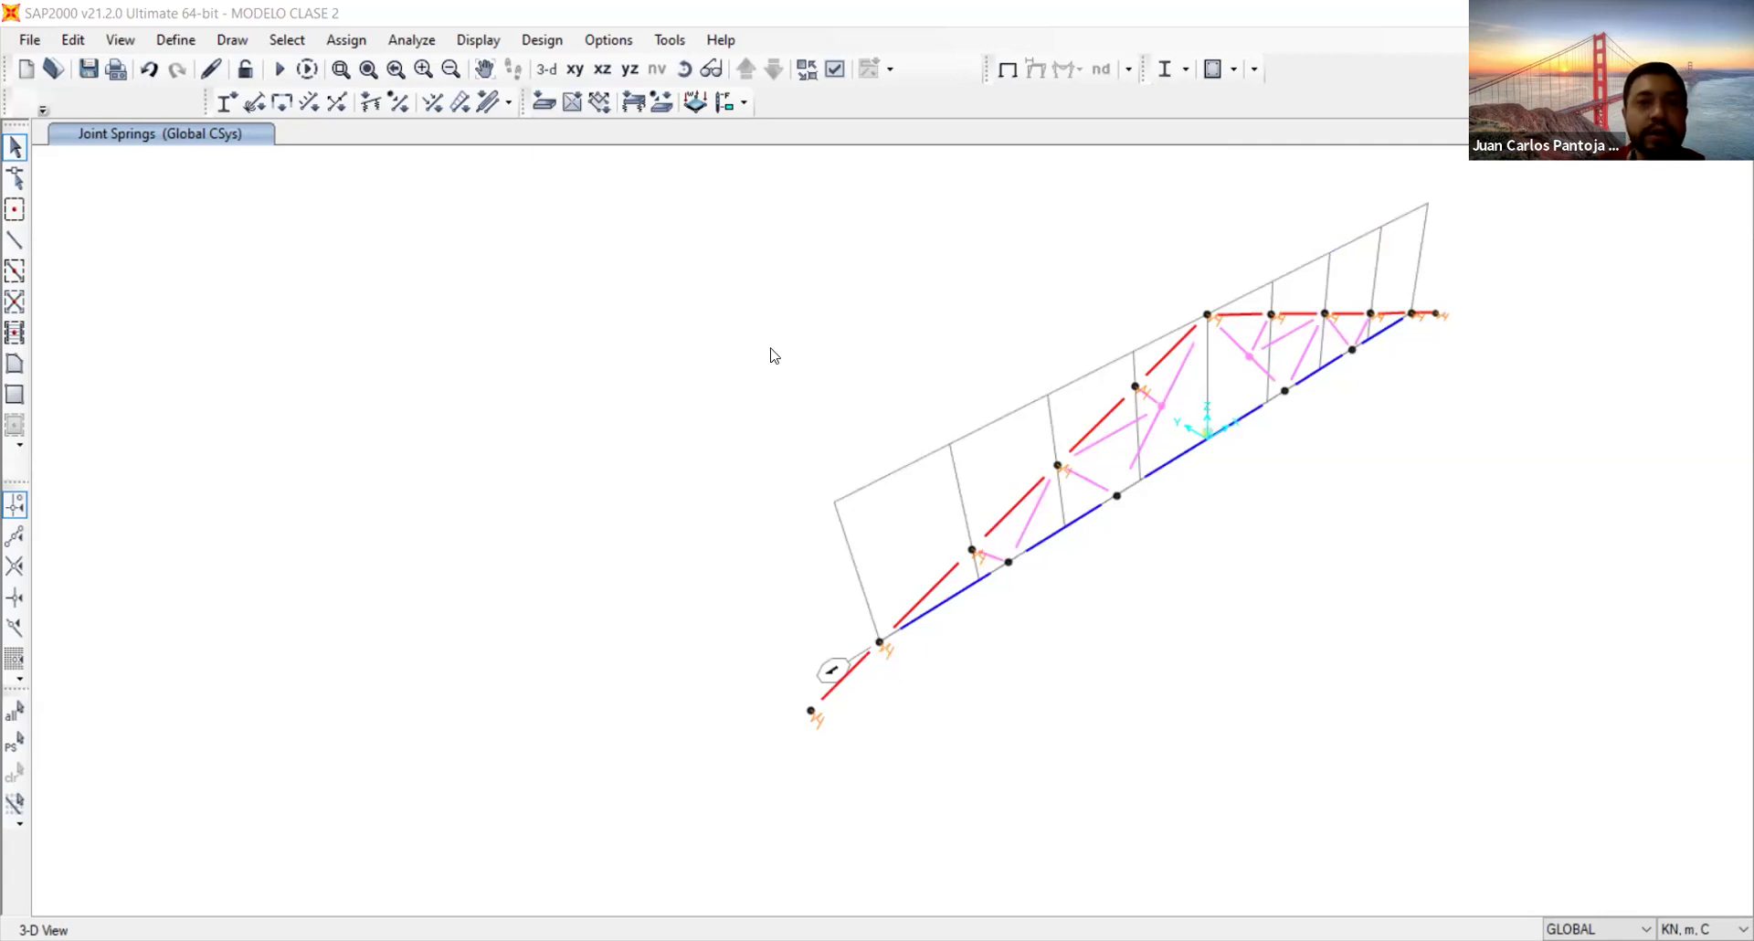
# Add a load pattern named Muerta of type Dead with a self weight multiplier of 1
pyautogui.click(176, 39)
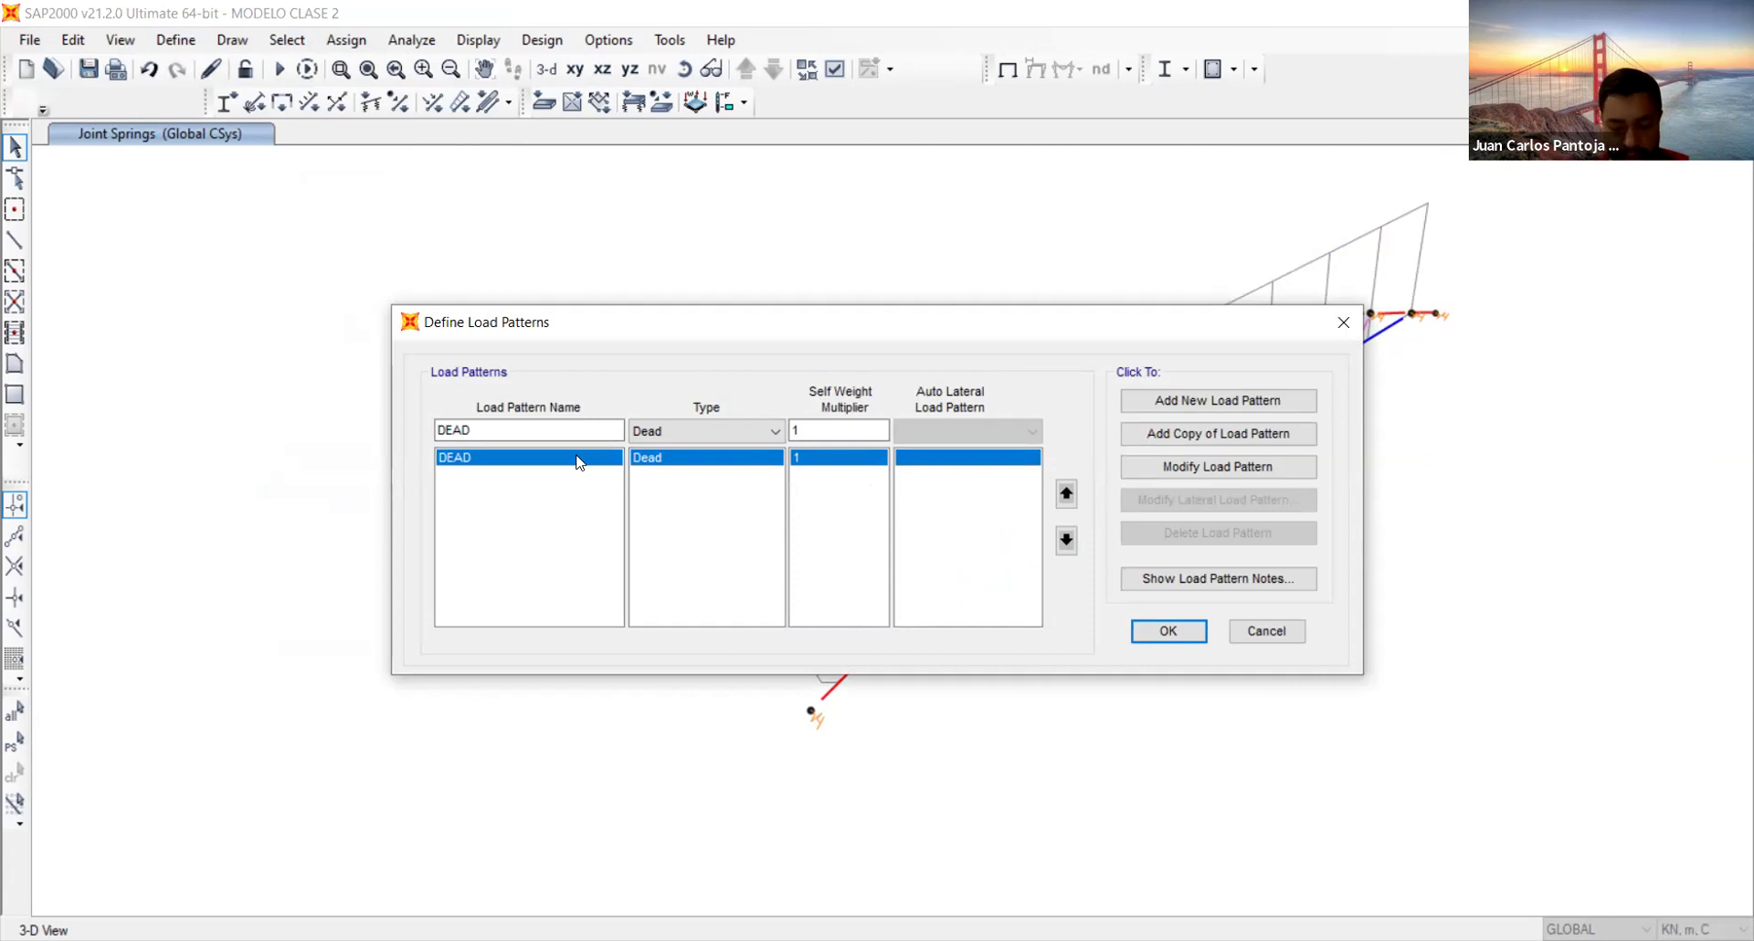
pyautogui.click(538, 425)
pyautogui.moveTo(537, 424); pyautogui.dragTo(435, 429)
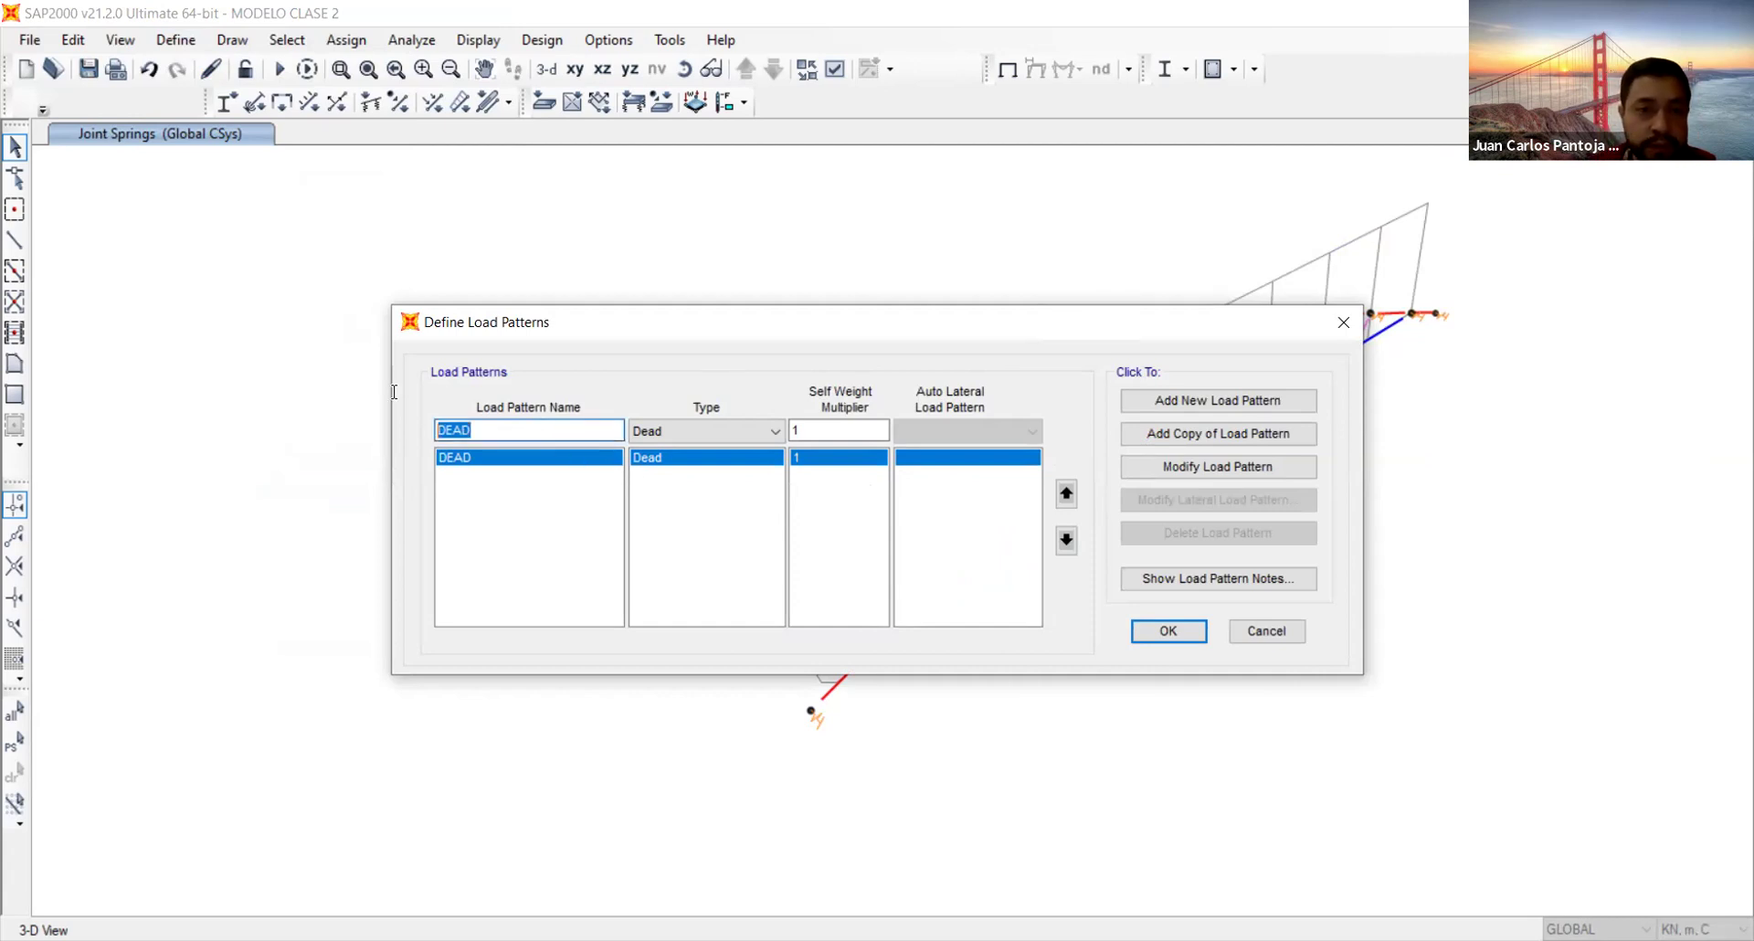
pyautogui.write('Muerta')
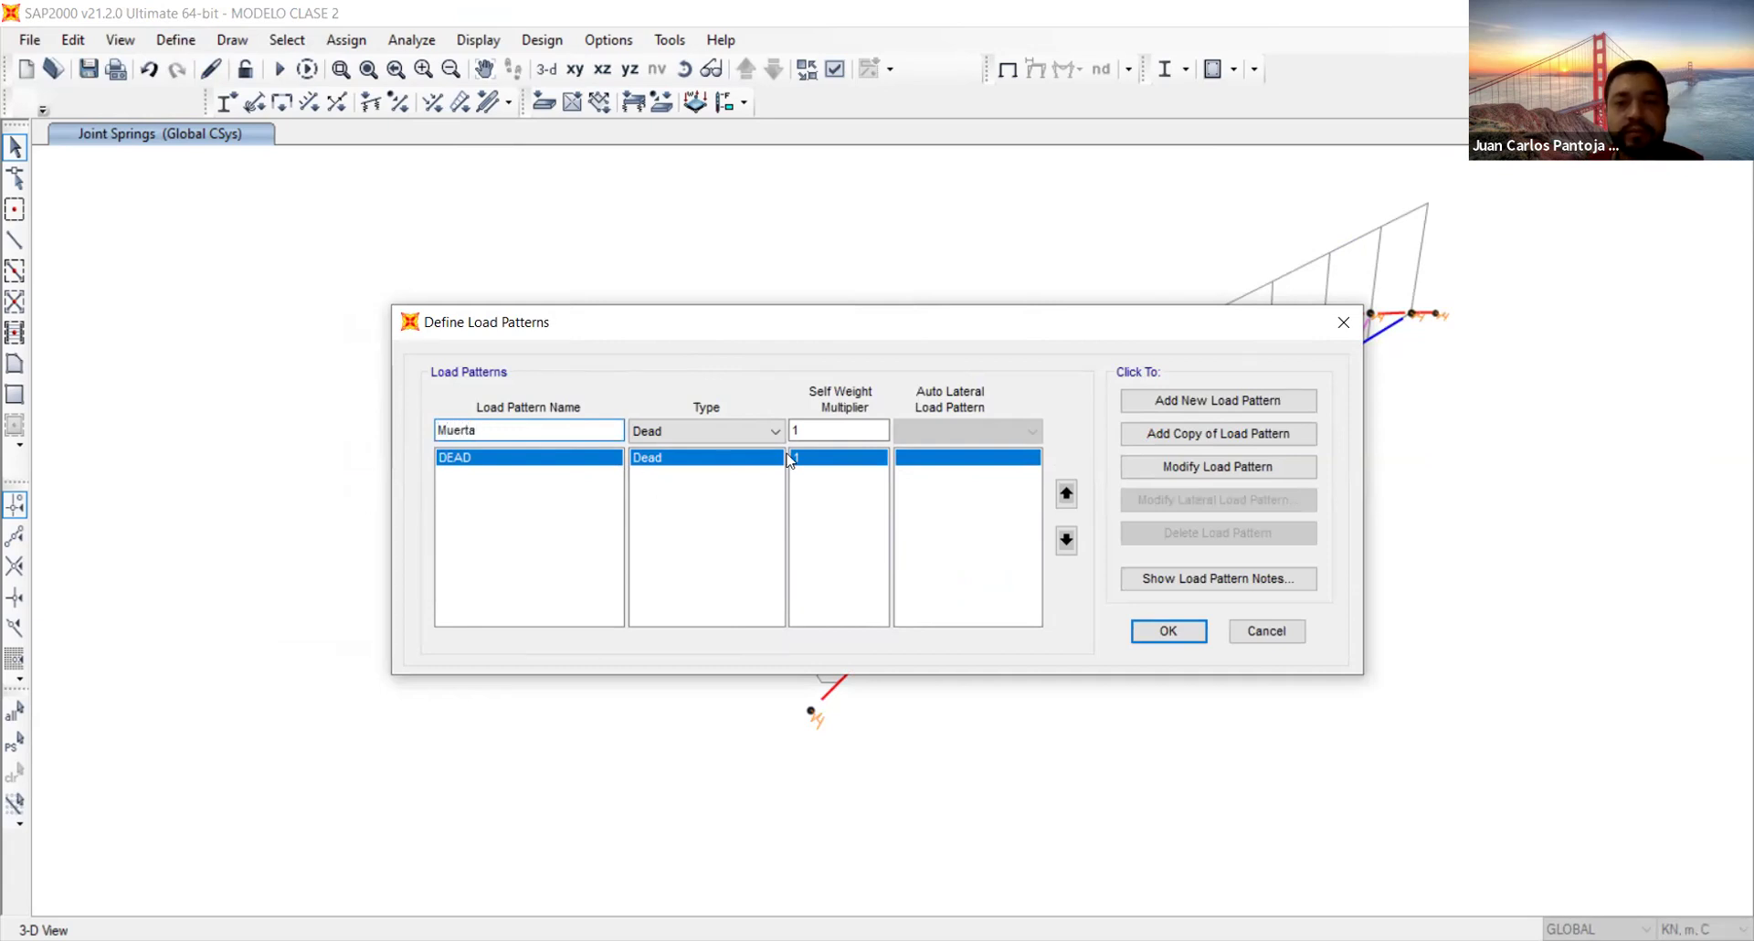
pyautogui.click(1178, 399)
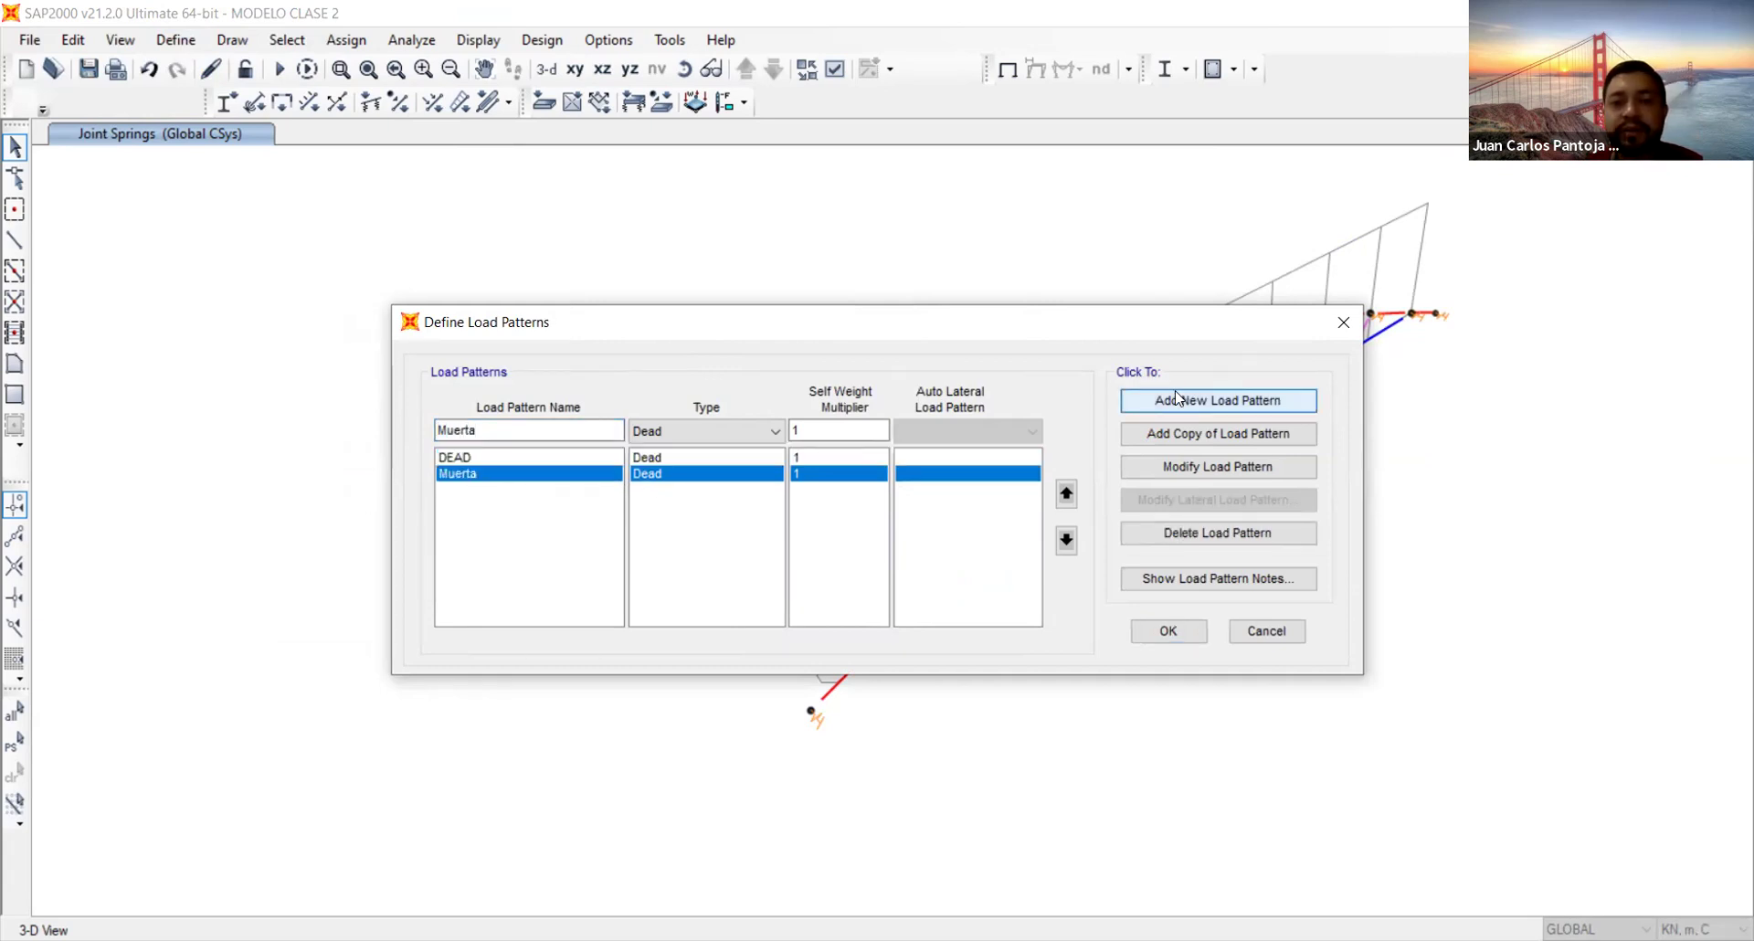
# Add a load pattern named Viva of type Live with a self weight multiplier of 0
pyautogui.click(551, 458)
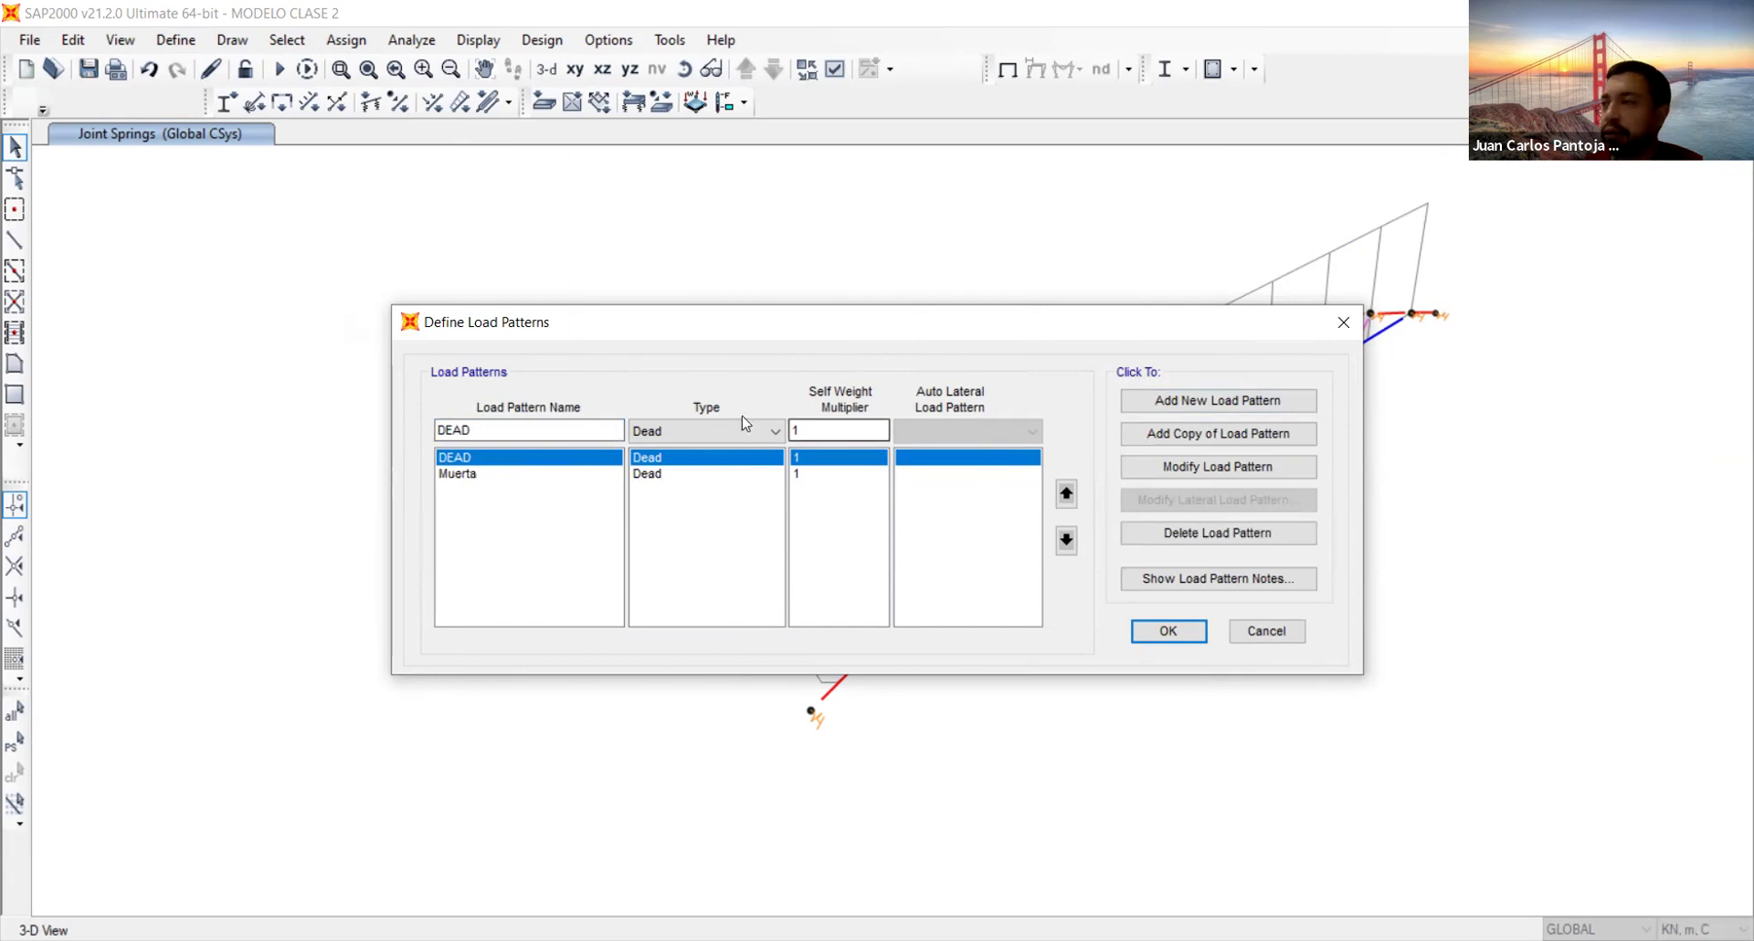
pyautogui.click(462, 473)
pyautogui.doubleClick(508, 428)
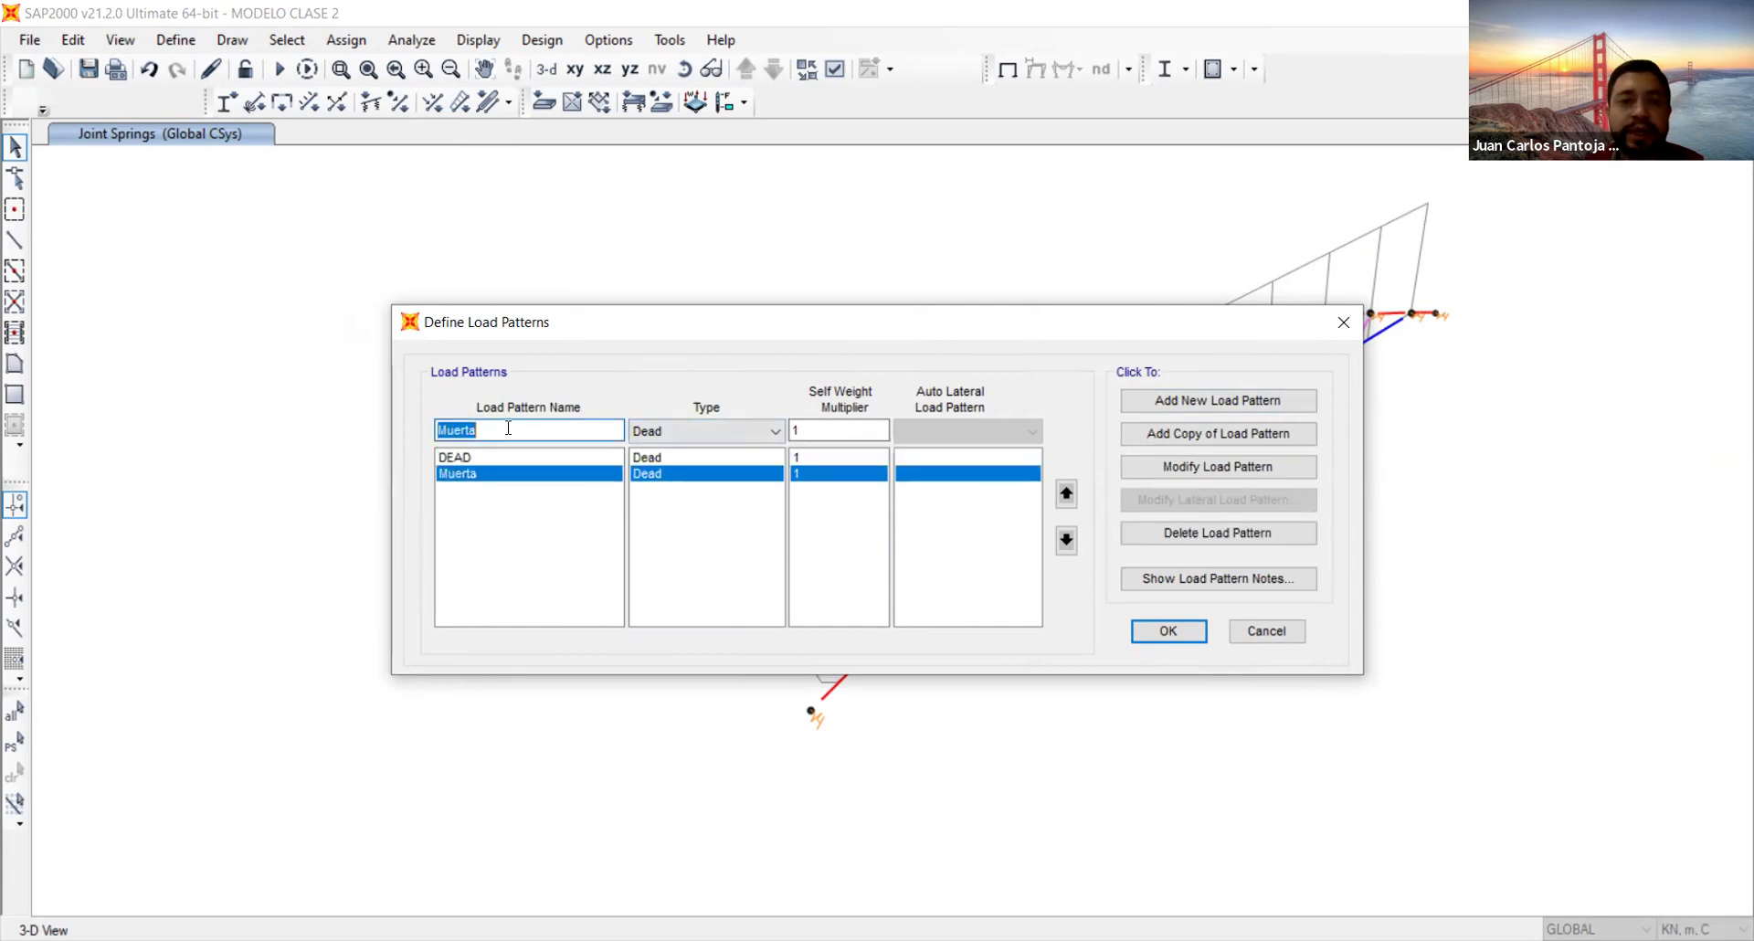
pyautogui.write('Viva')
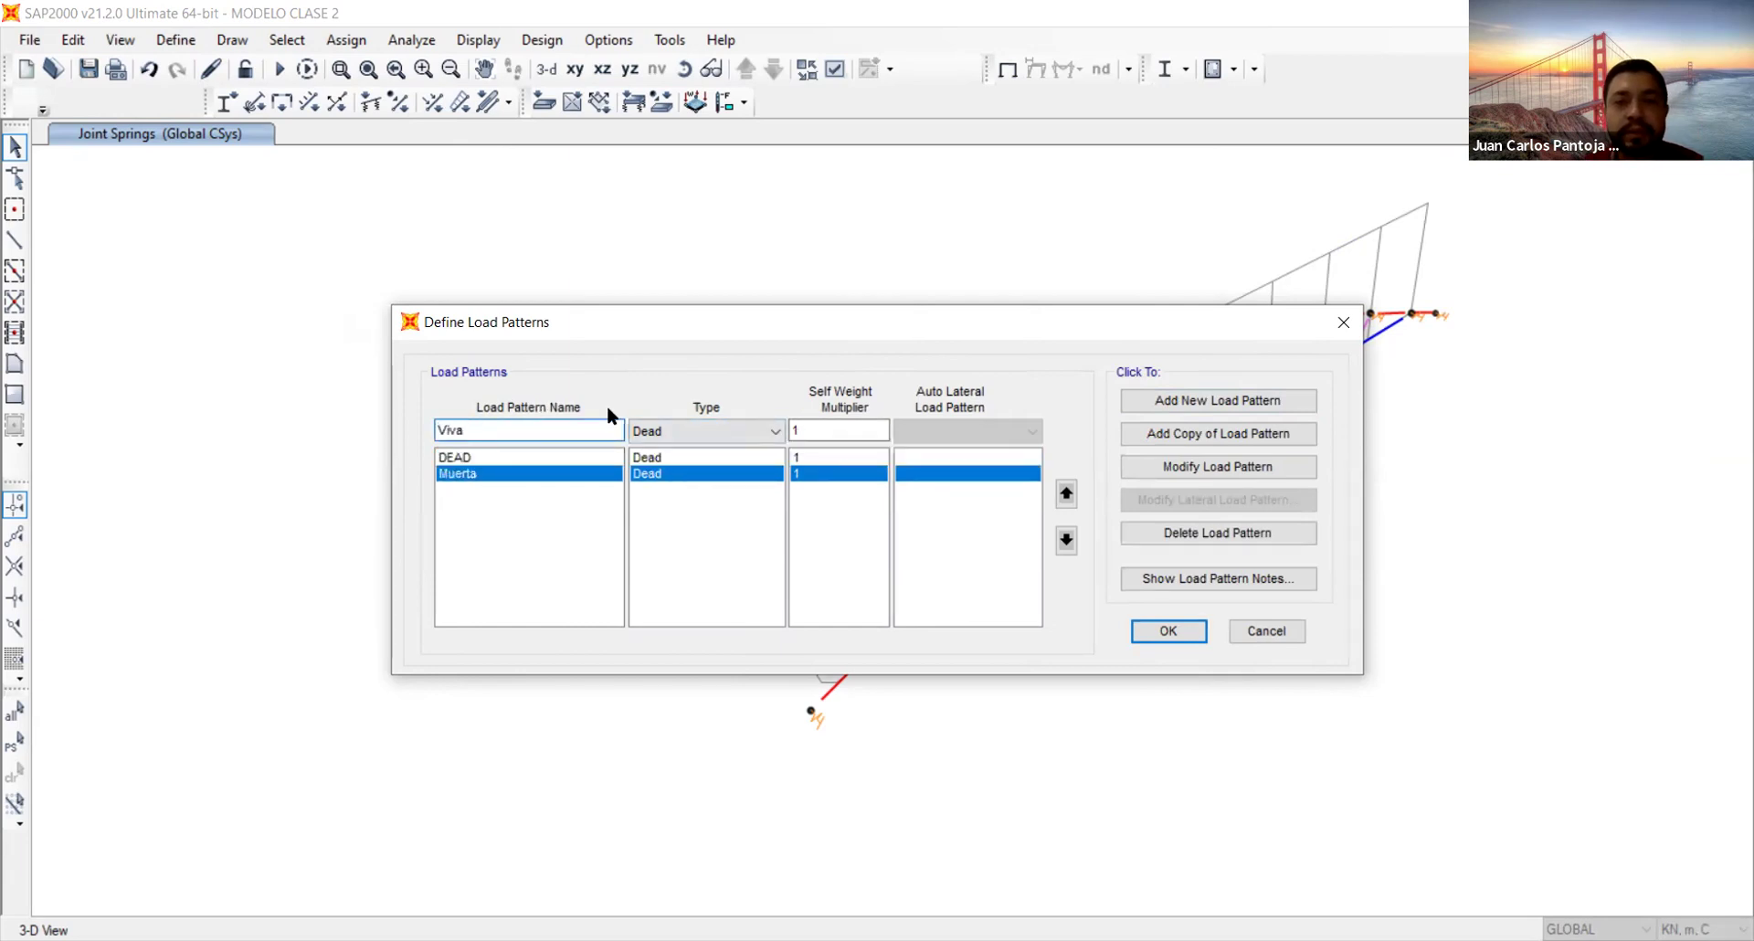
pyautogui.click(650, 429)
pyautogui.click(667, 469)
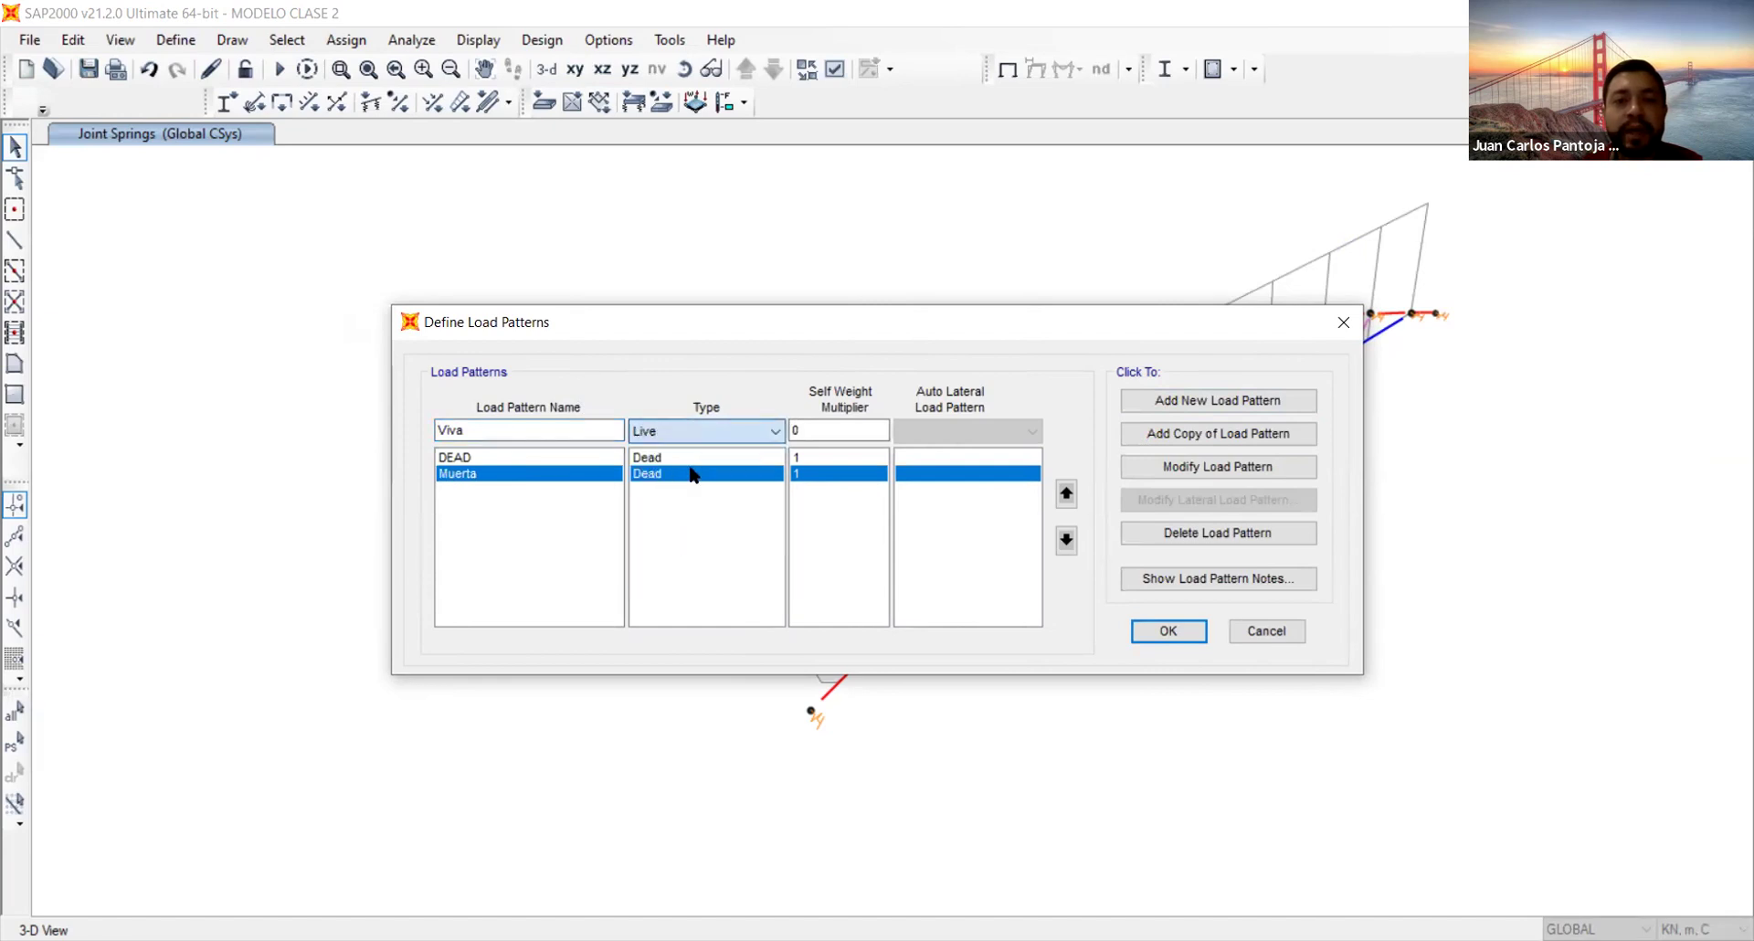
pyautogui.doubleClick(841, 422)
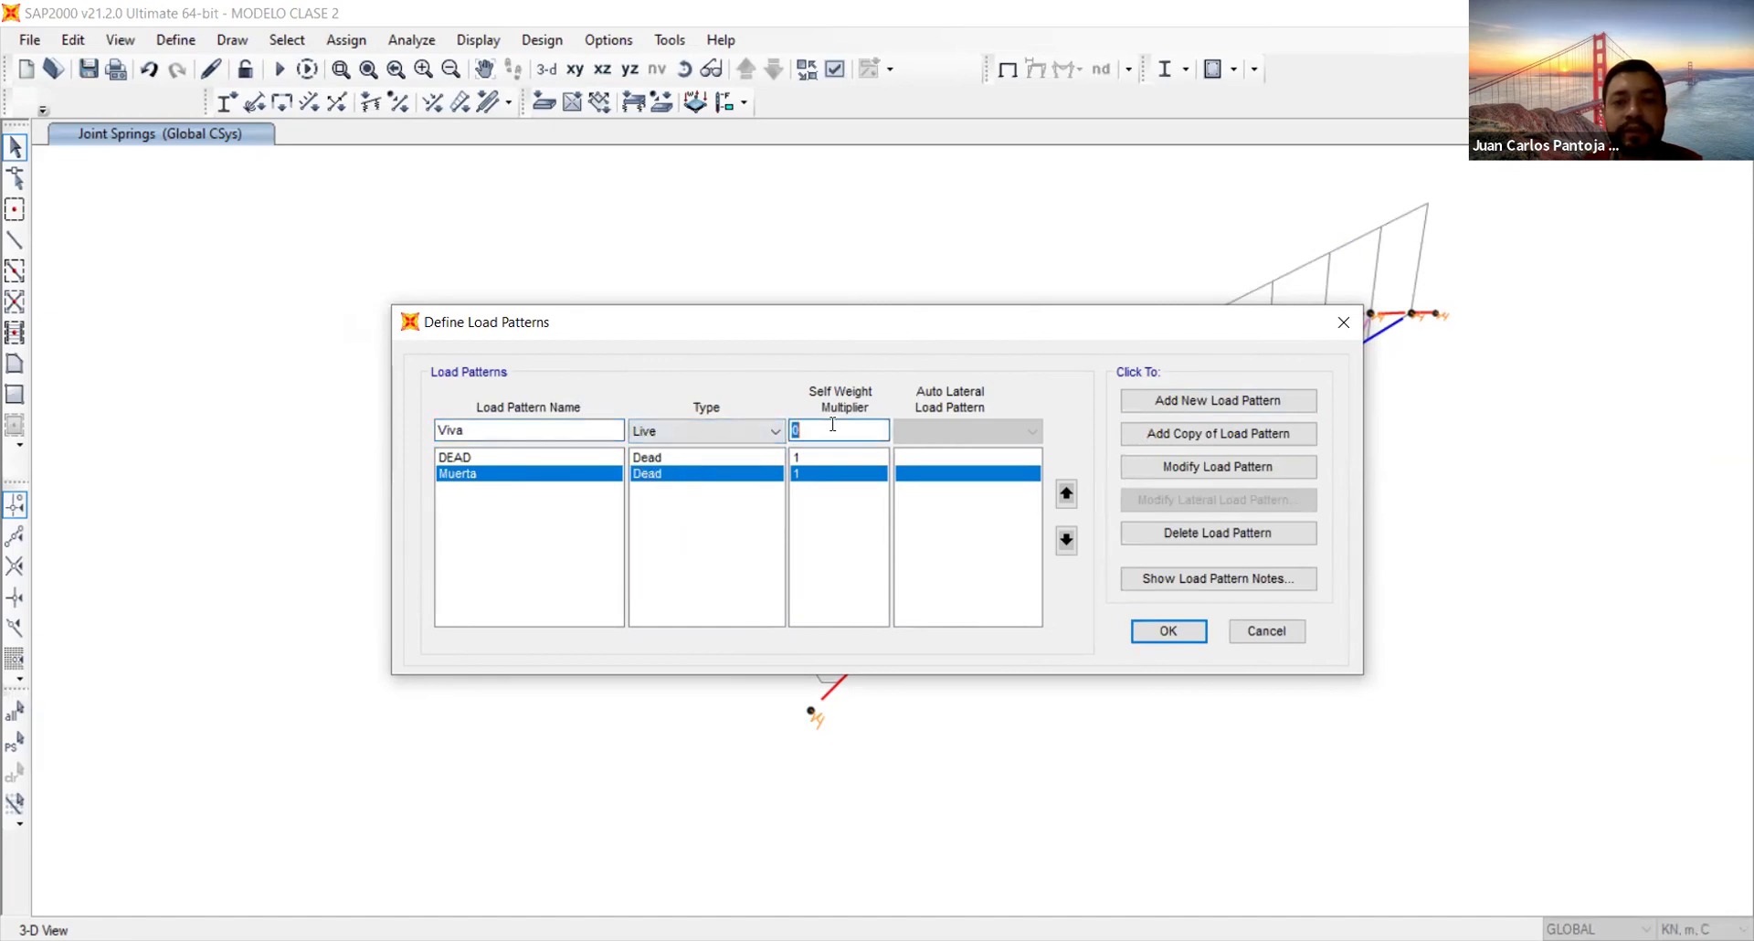
pyautogui.click(1211, 400)
# Try to add a load pattern named Viento, trying the type Quake before settling on Wind
pyautogui.doubleClick(455, 428)
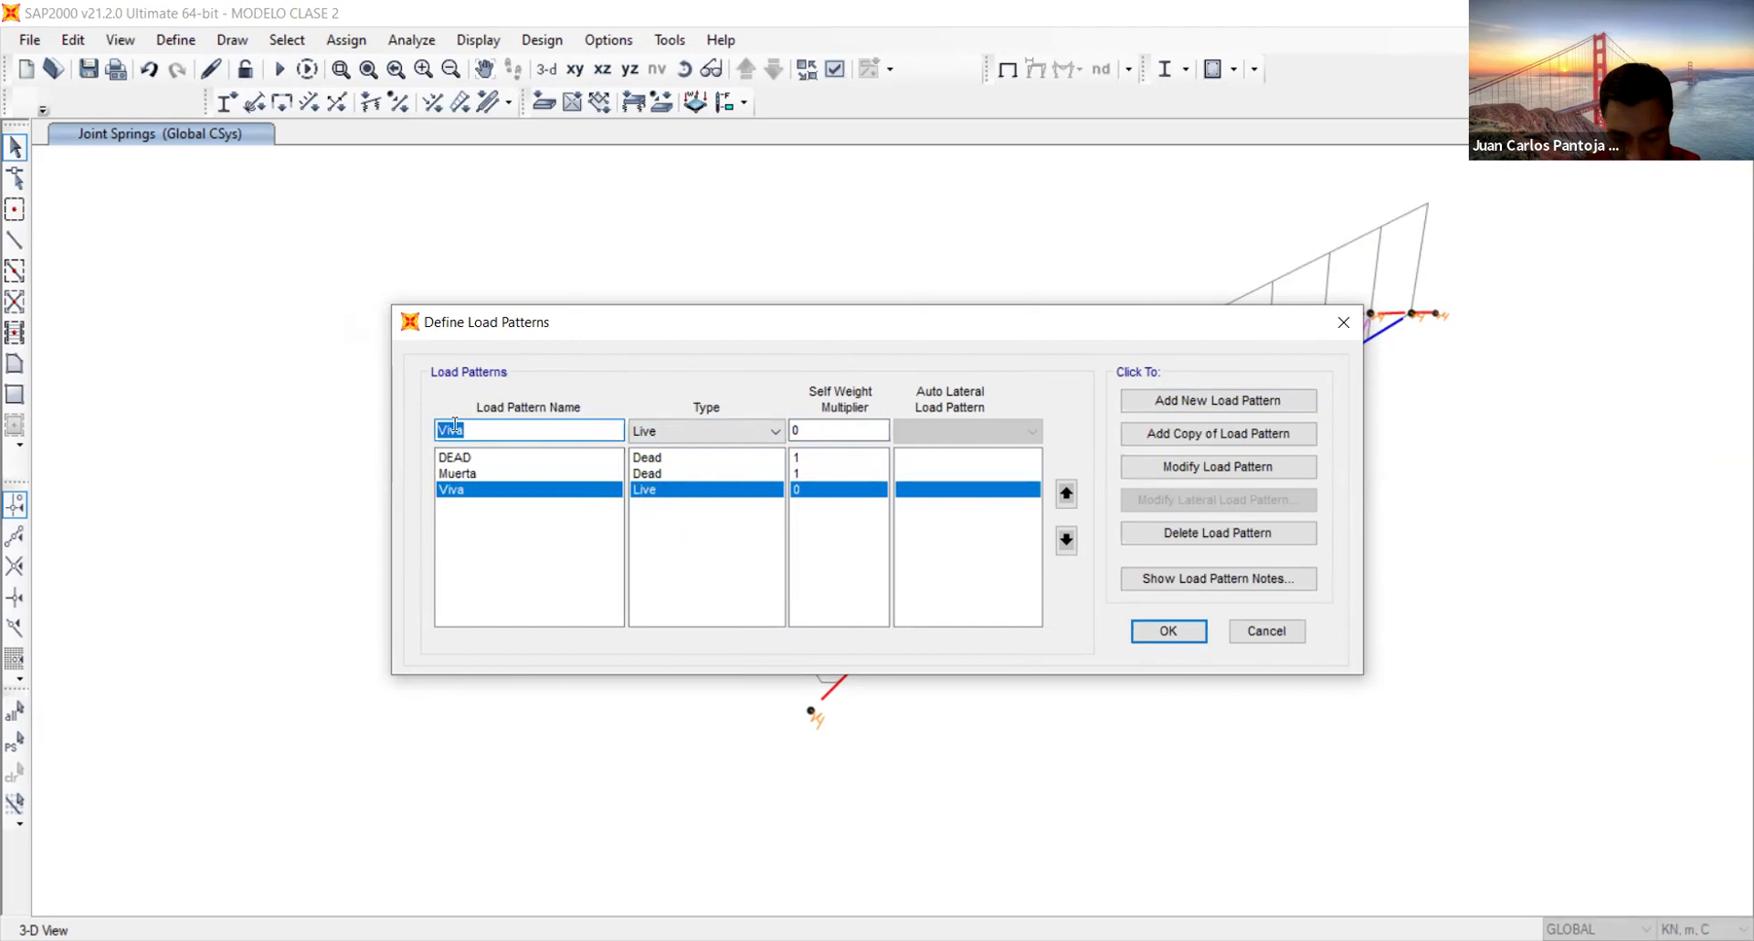
pyautogui.write('Viento')
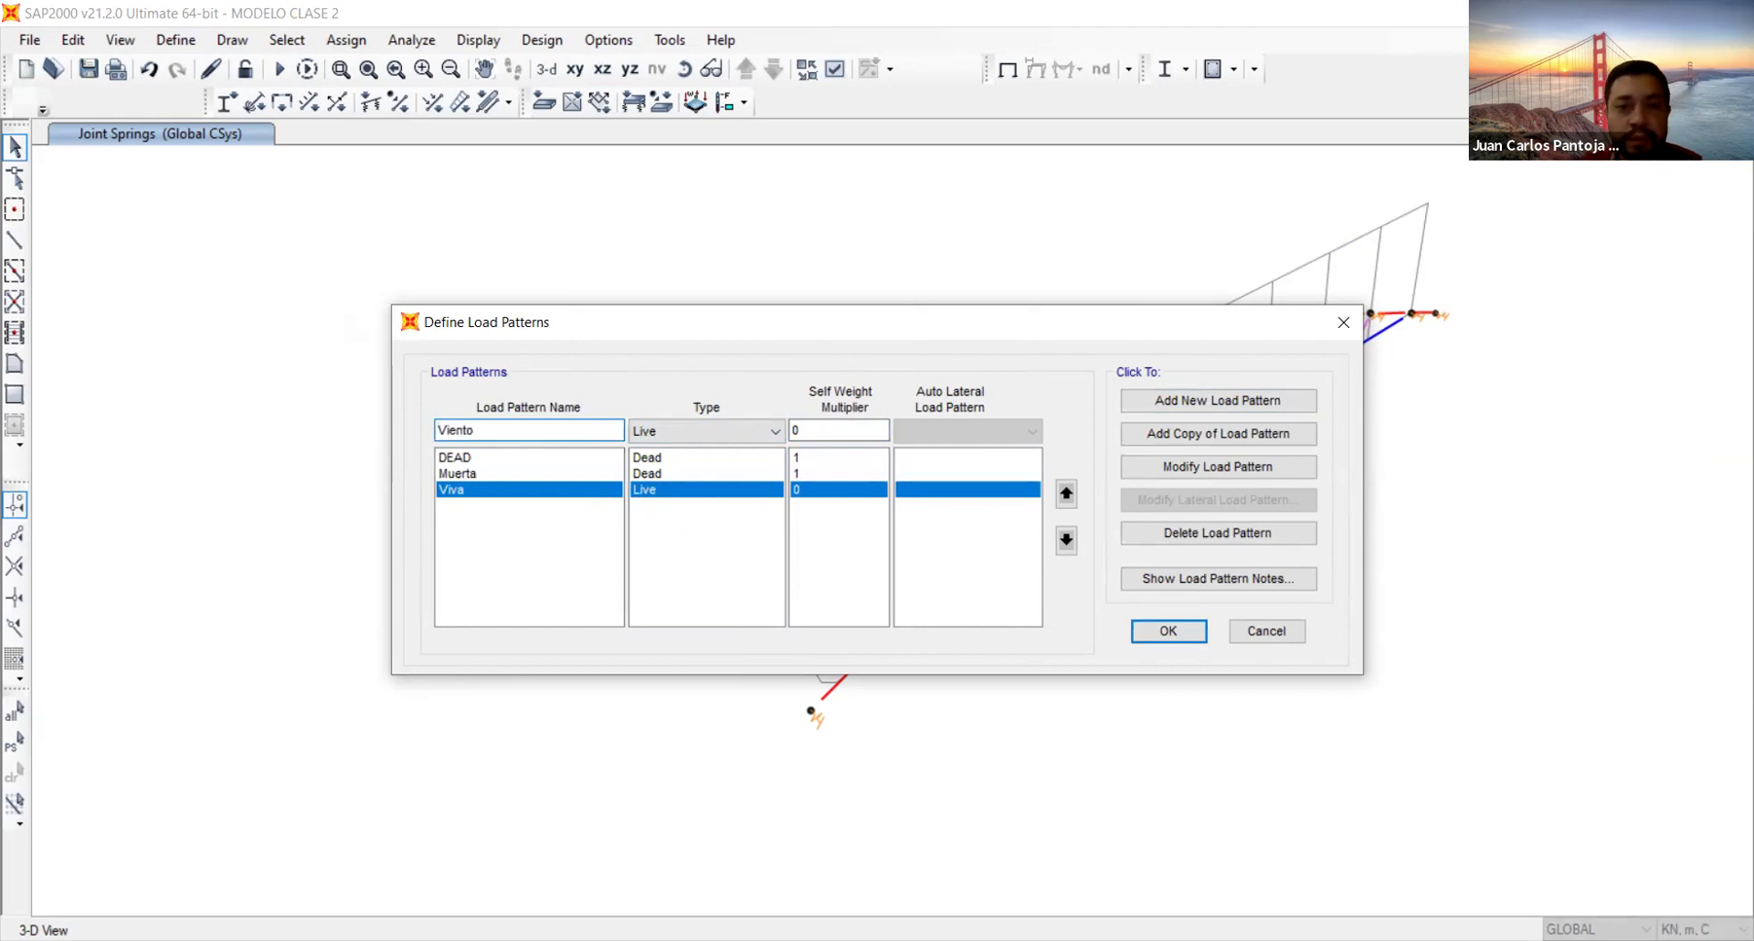
pyautogui.click(700, 430)
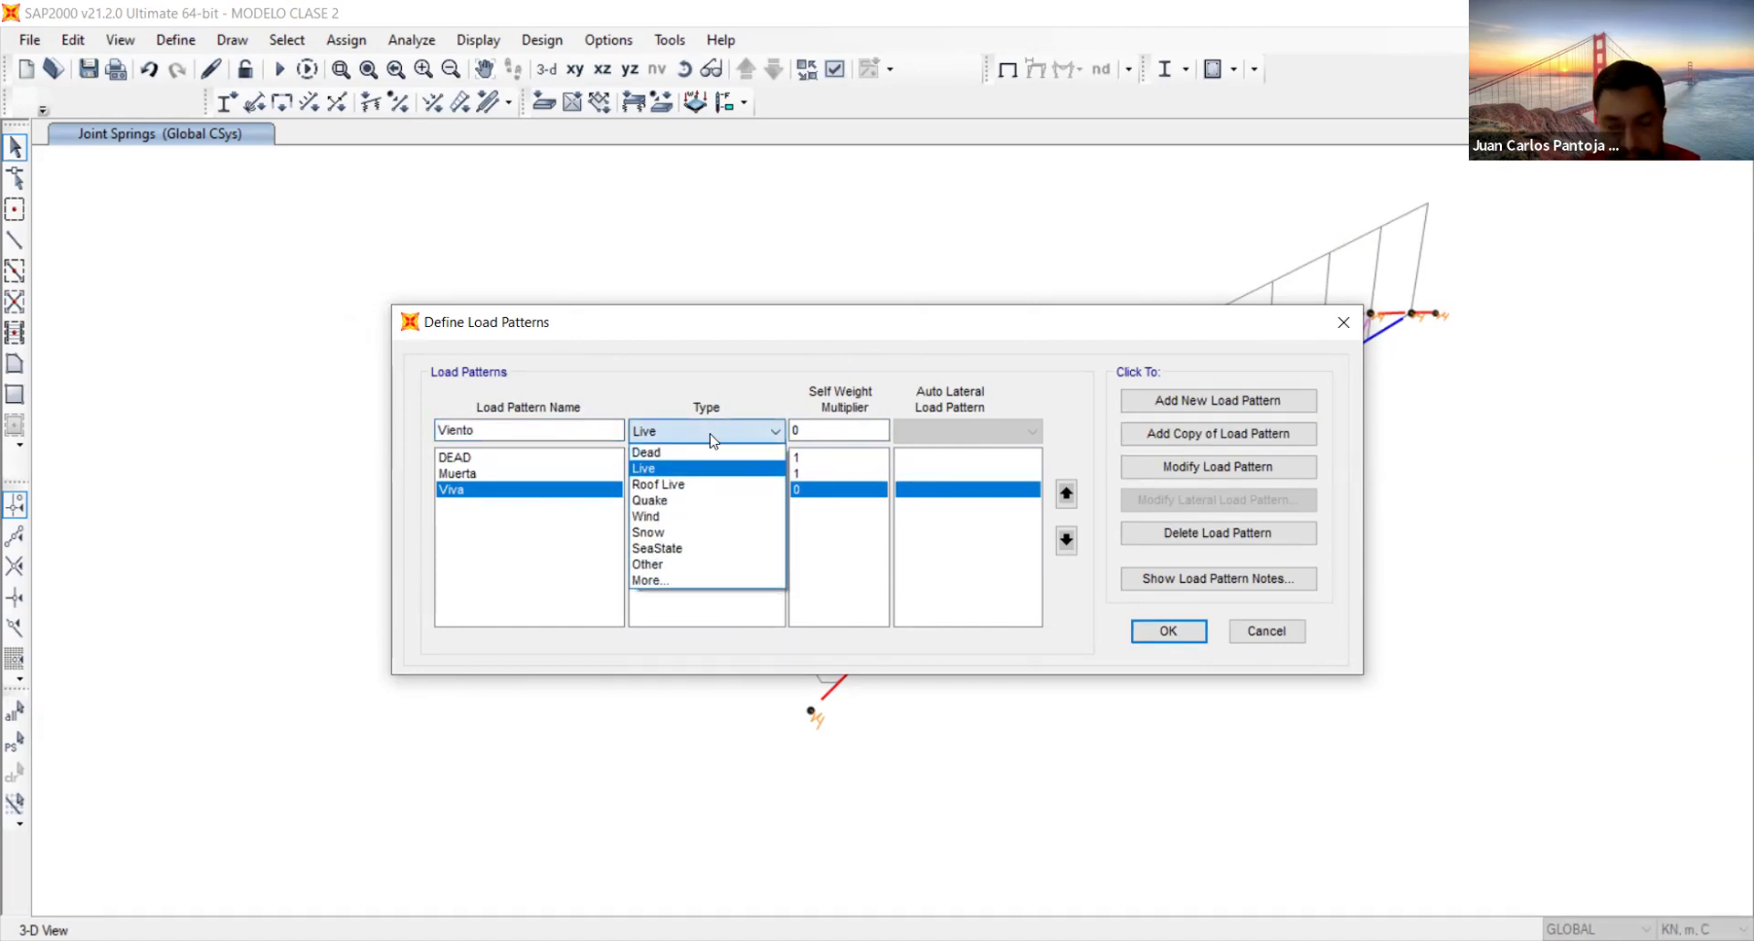
pyautogui.click(708, 499)
pyautogui.click(682, 430)
pyautogui.click(686, 517)
pyautogui.click(1187, 400)
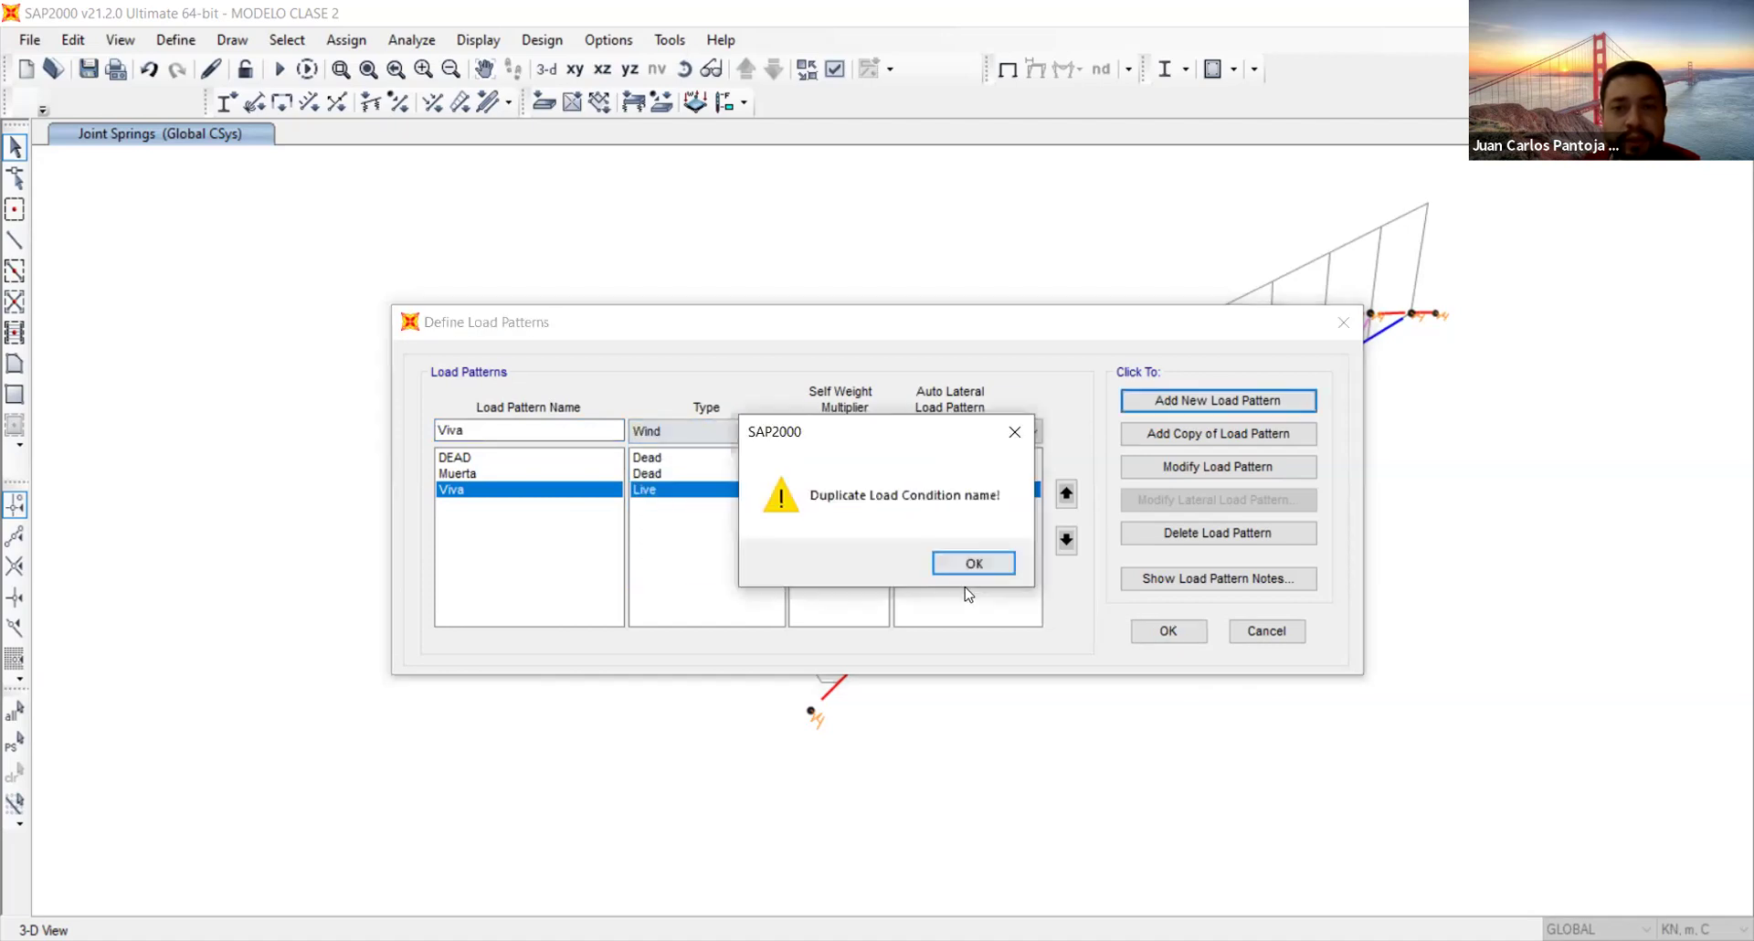
pyautogui.click(974, 562)
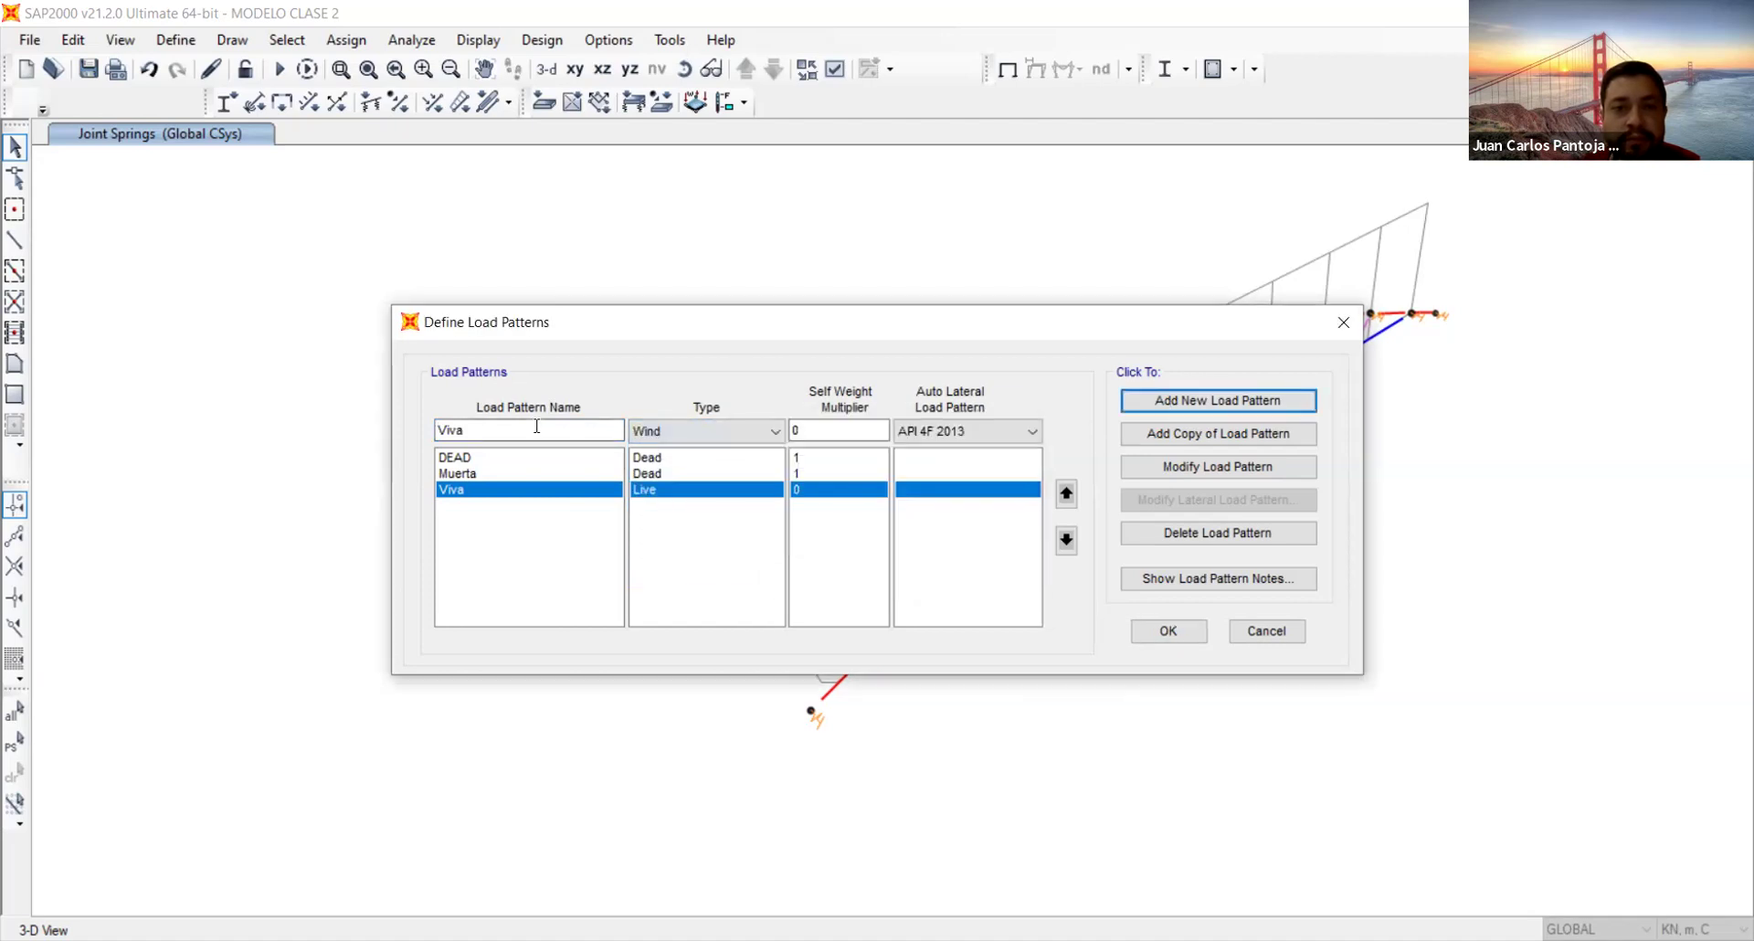
# Try to add the Wind load pattern with its auto lateral load pattern set to None, and reselect the Viva pattern
pyautogui.click(989, 432)
pyautogui.press('Down')
pyautogui.press('Down')
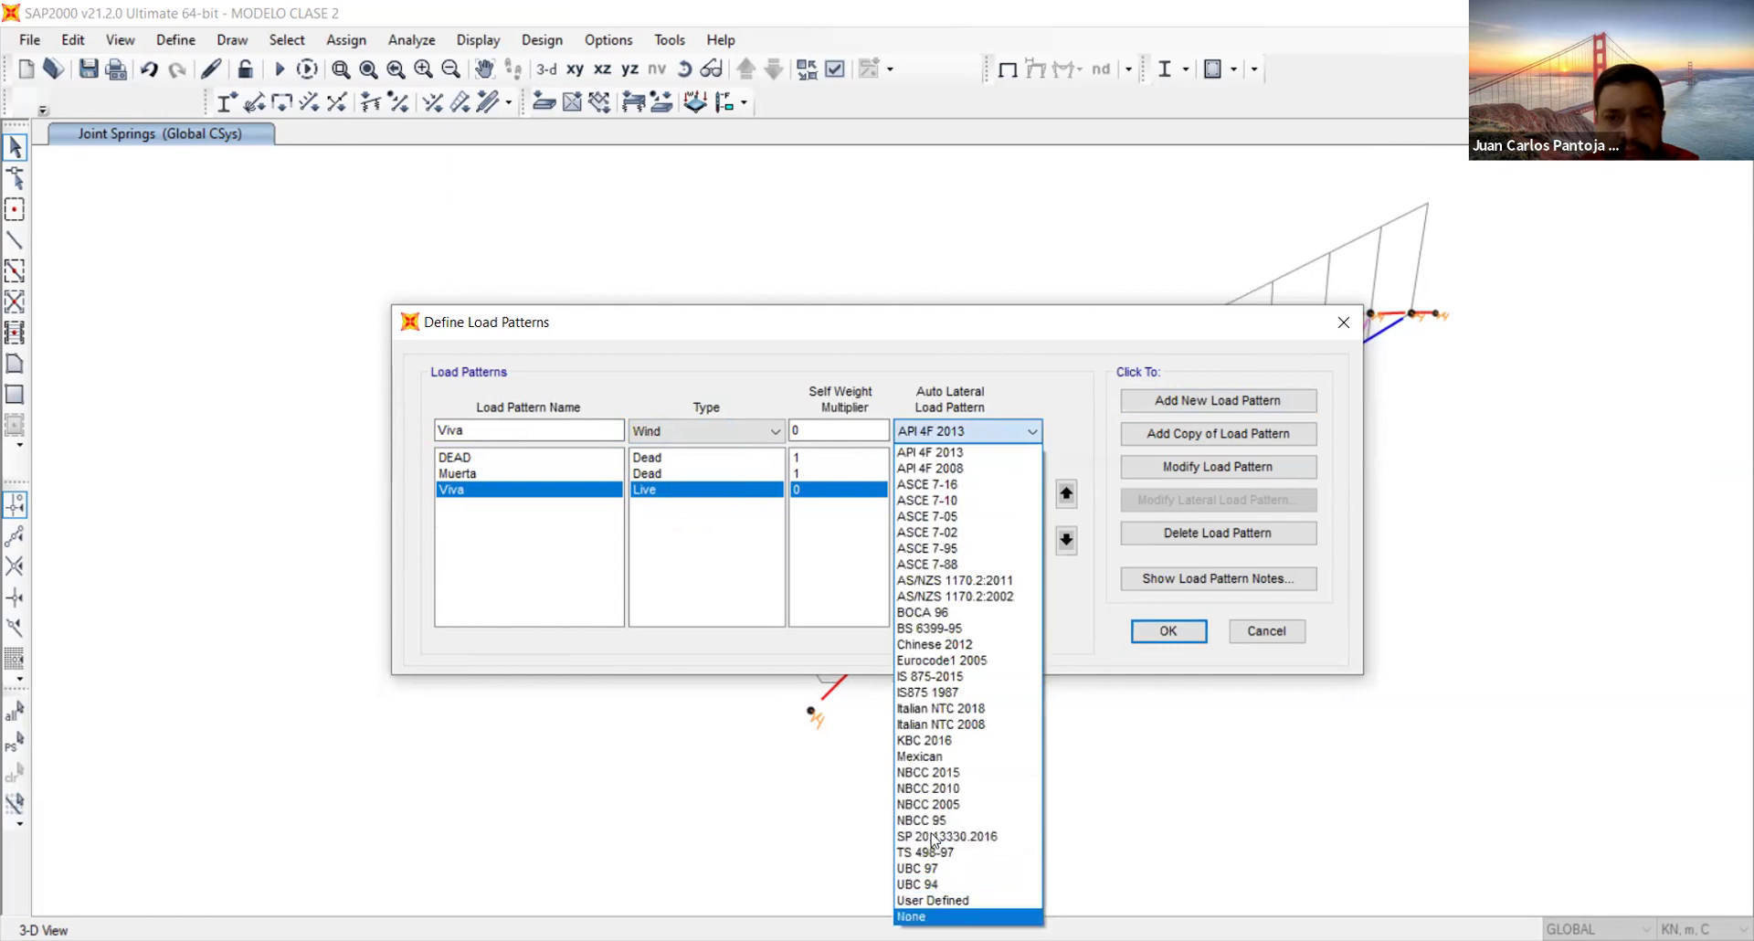
pyautogui.press('Return')
pyautogui.click(1204, 408)
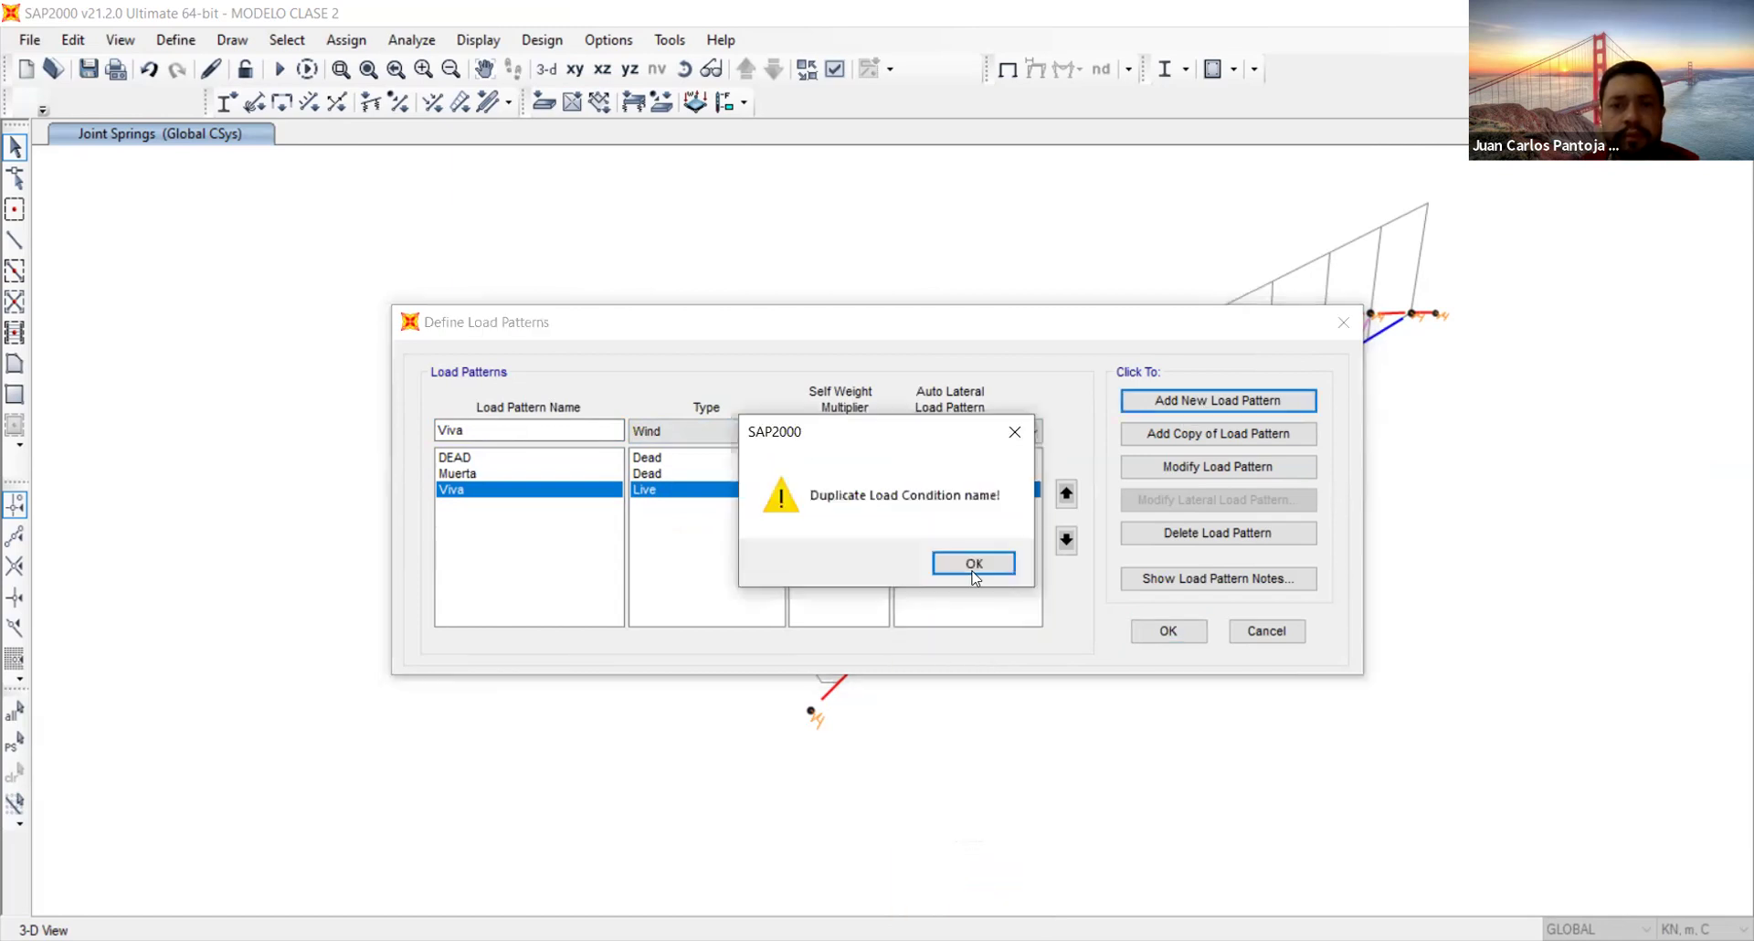
pyautogui.click(971, 561)
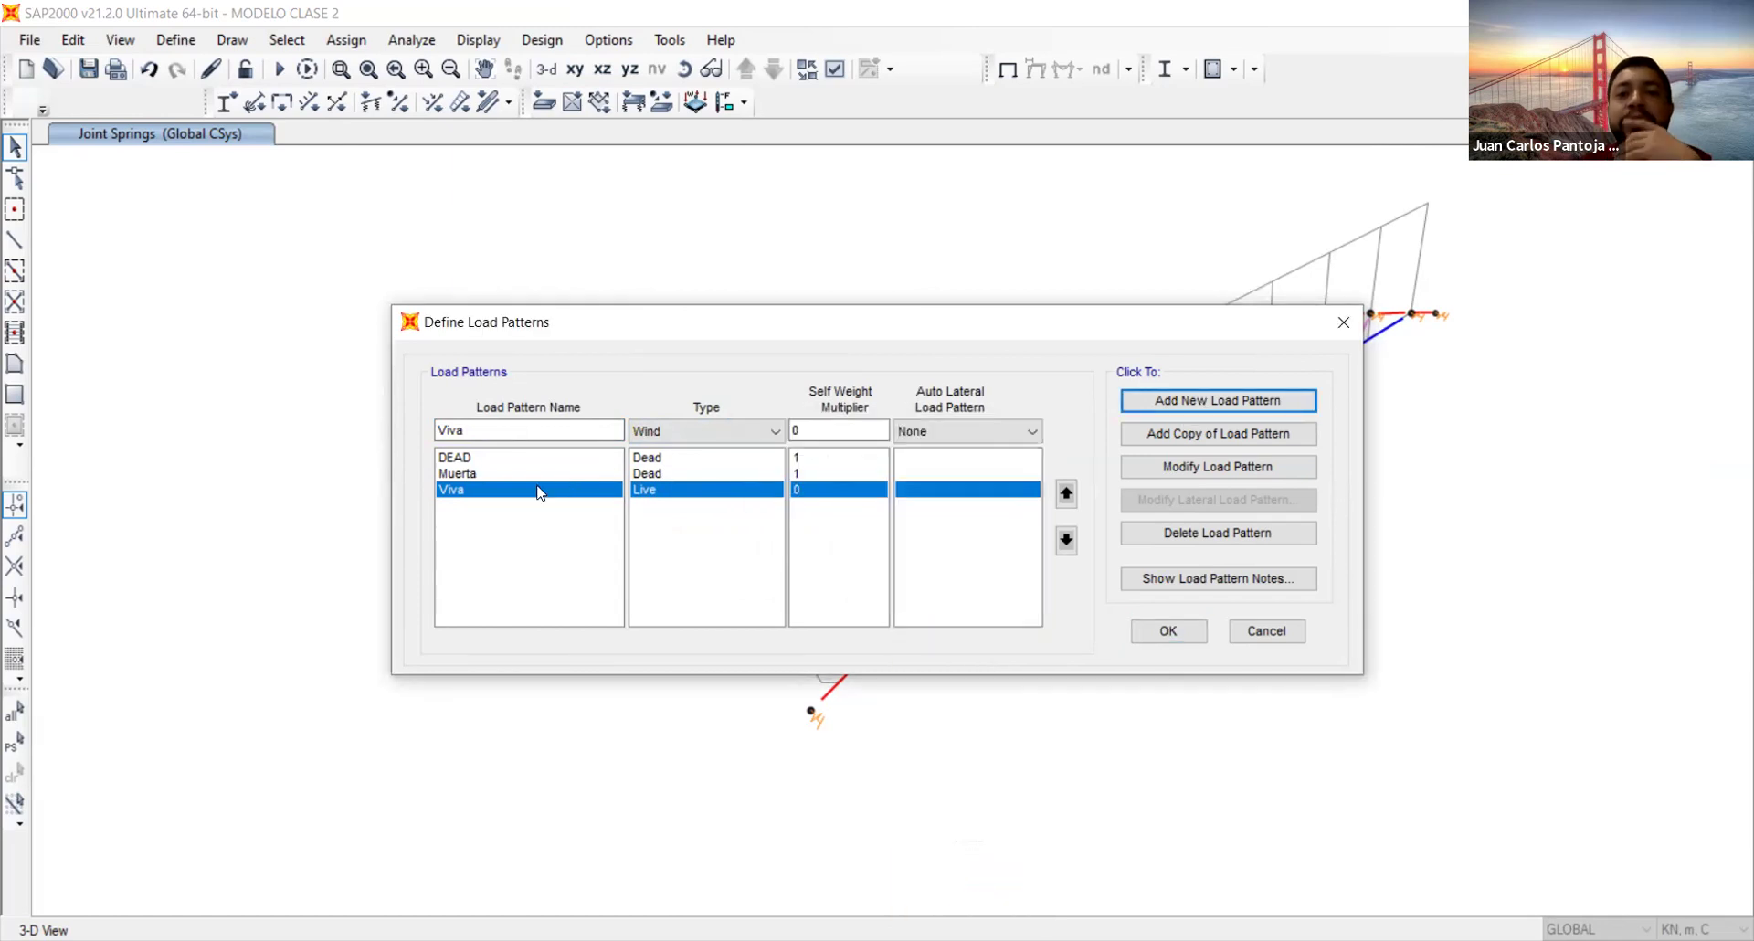
pyautogui.click(464, 493)
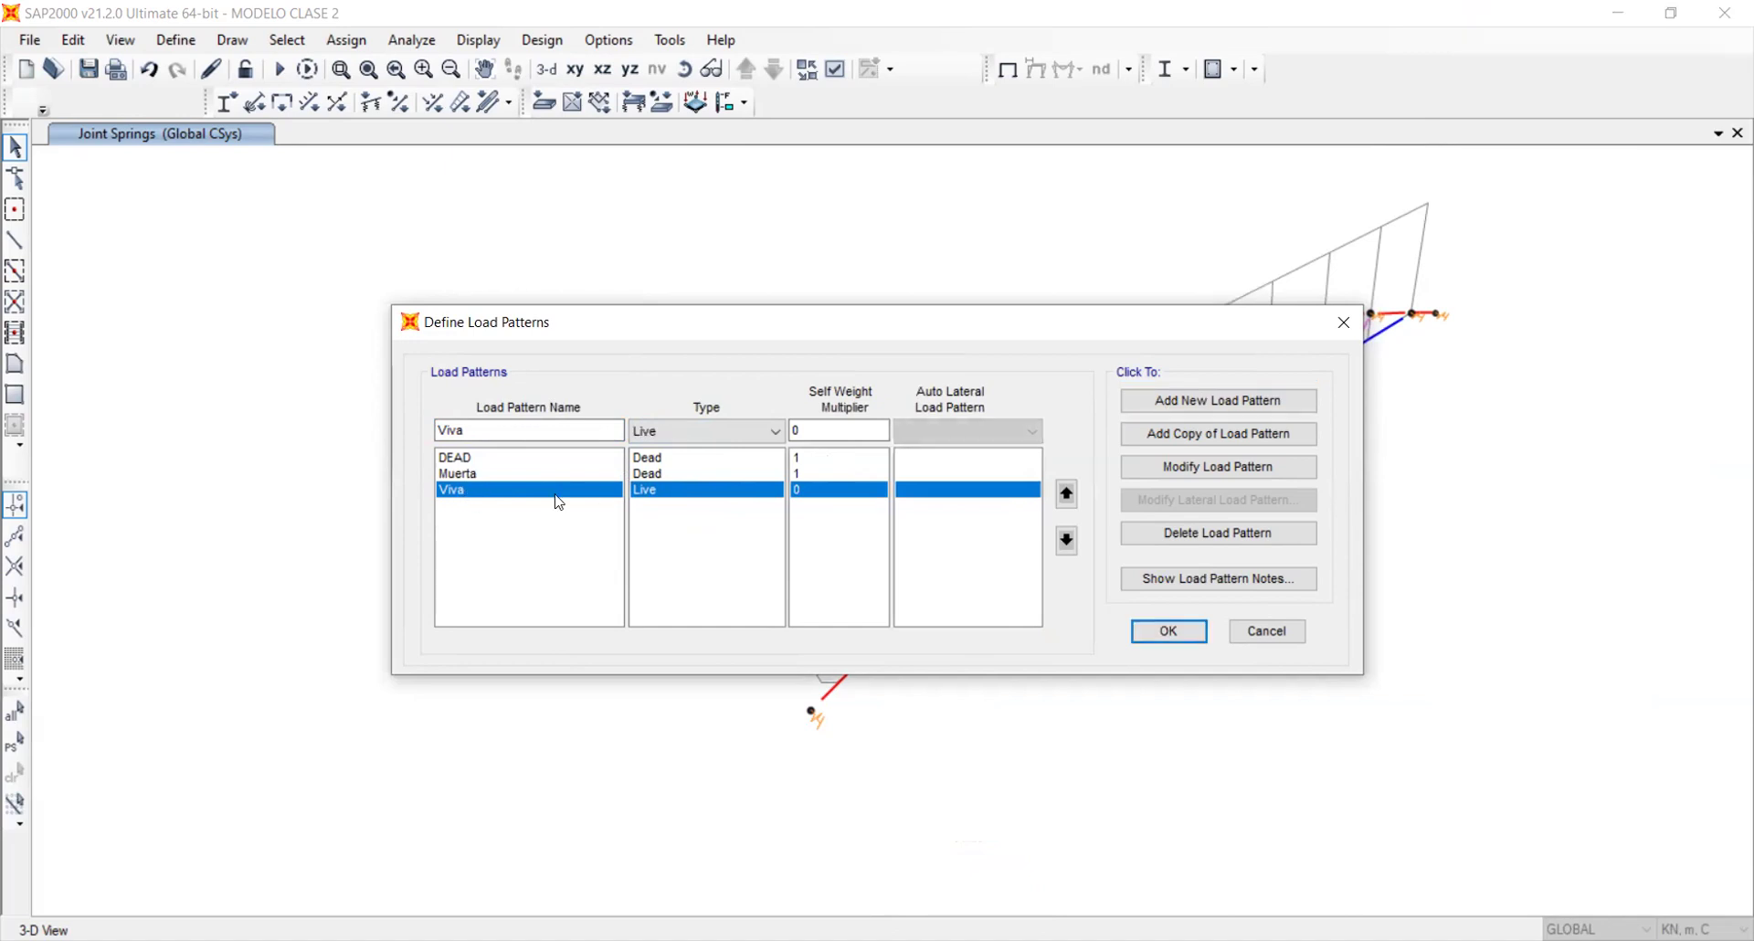
# Add a load pattern named Viento of type Wind with a self weight multiplier of 0
pyautogui.doubleClick(498, 430)
pyautogui.write('Viento')
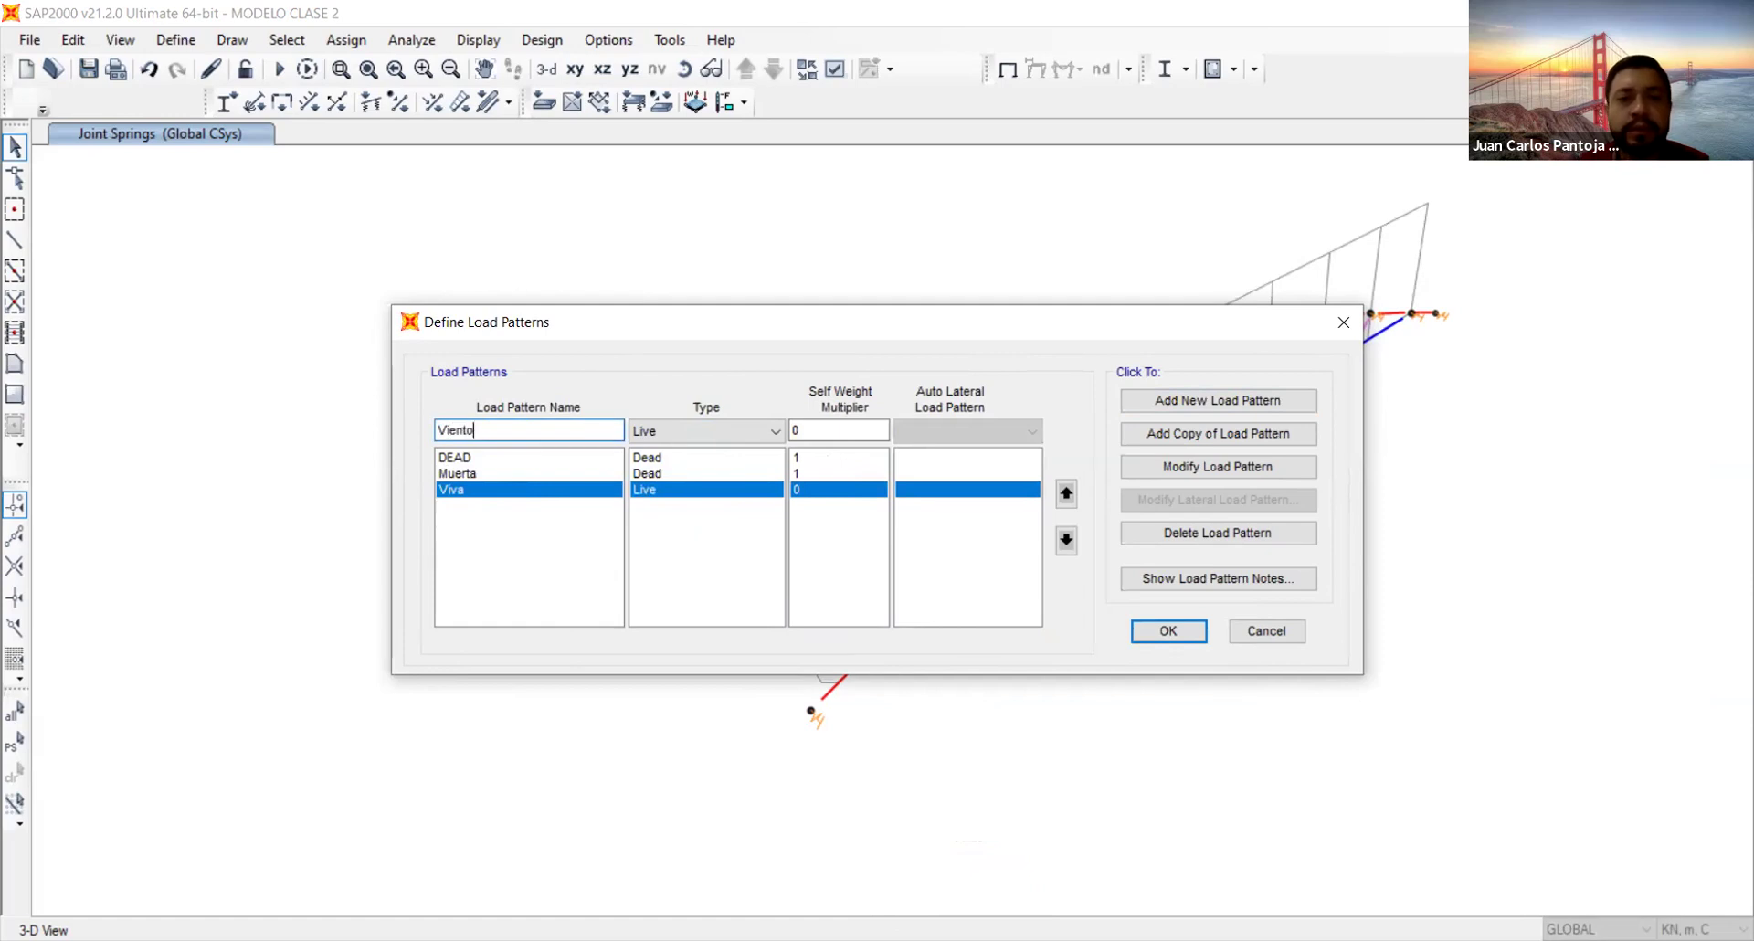
pyautogui.click(650, 430)
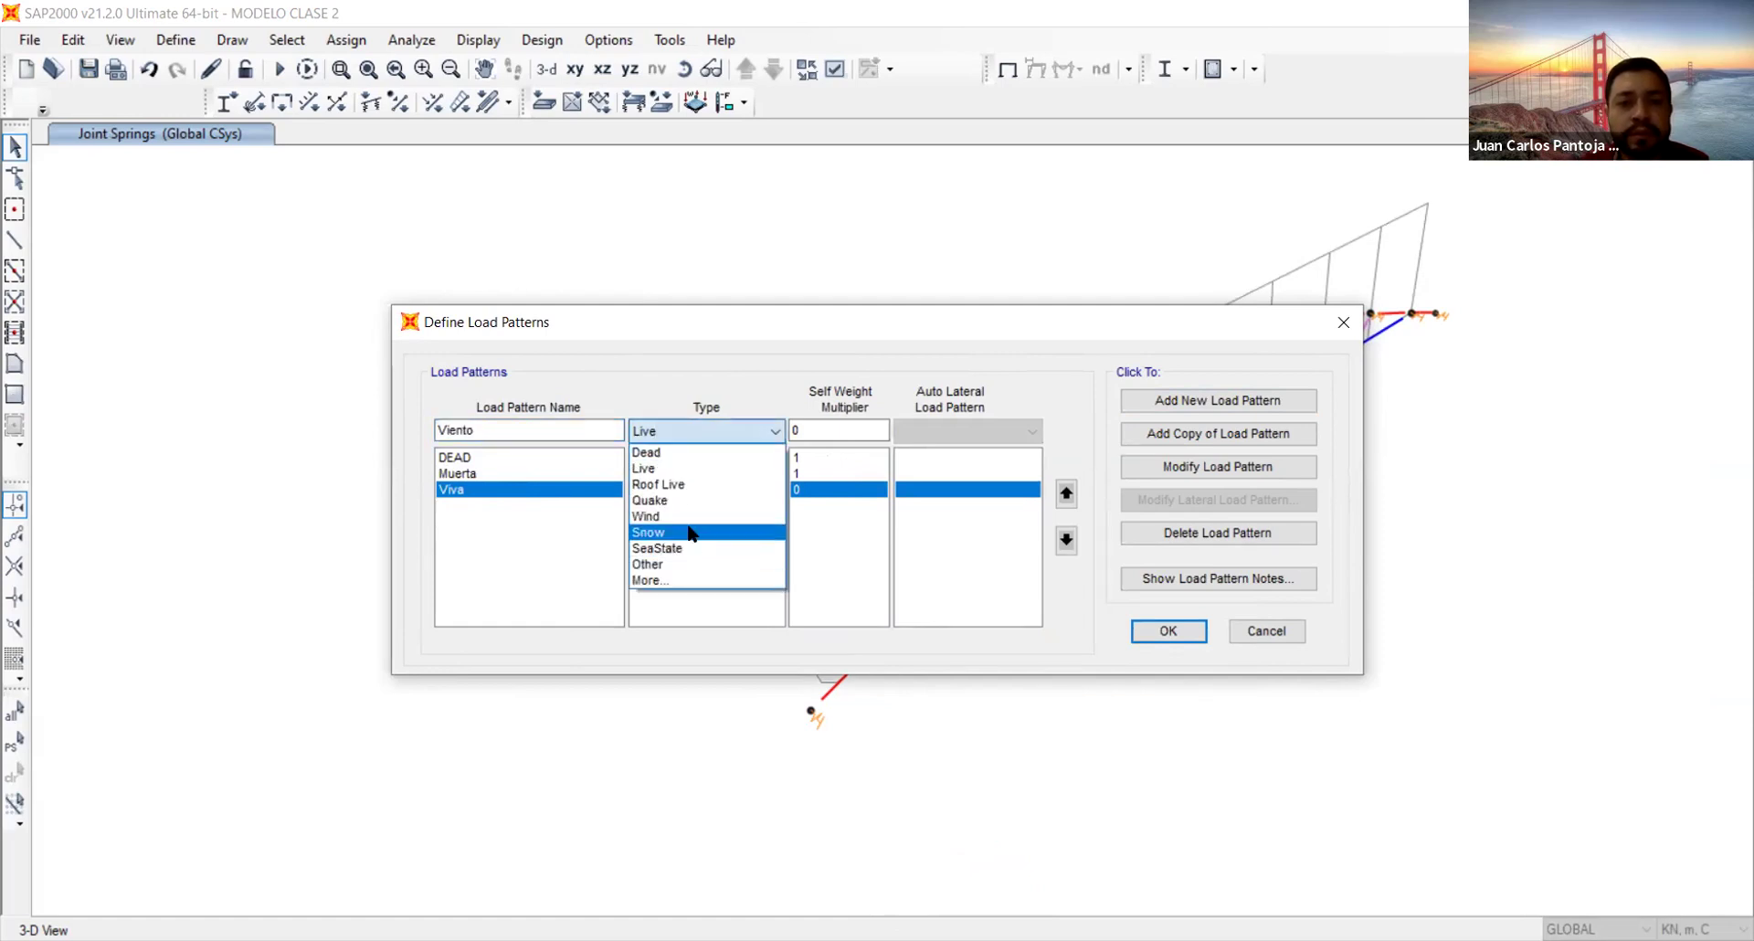
pyautogui.click(691, 527)
pyautogui.click(1196, 397)
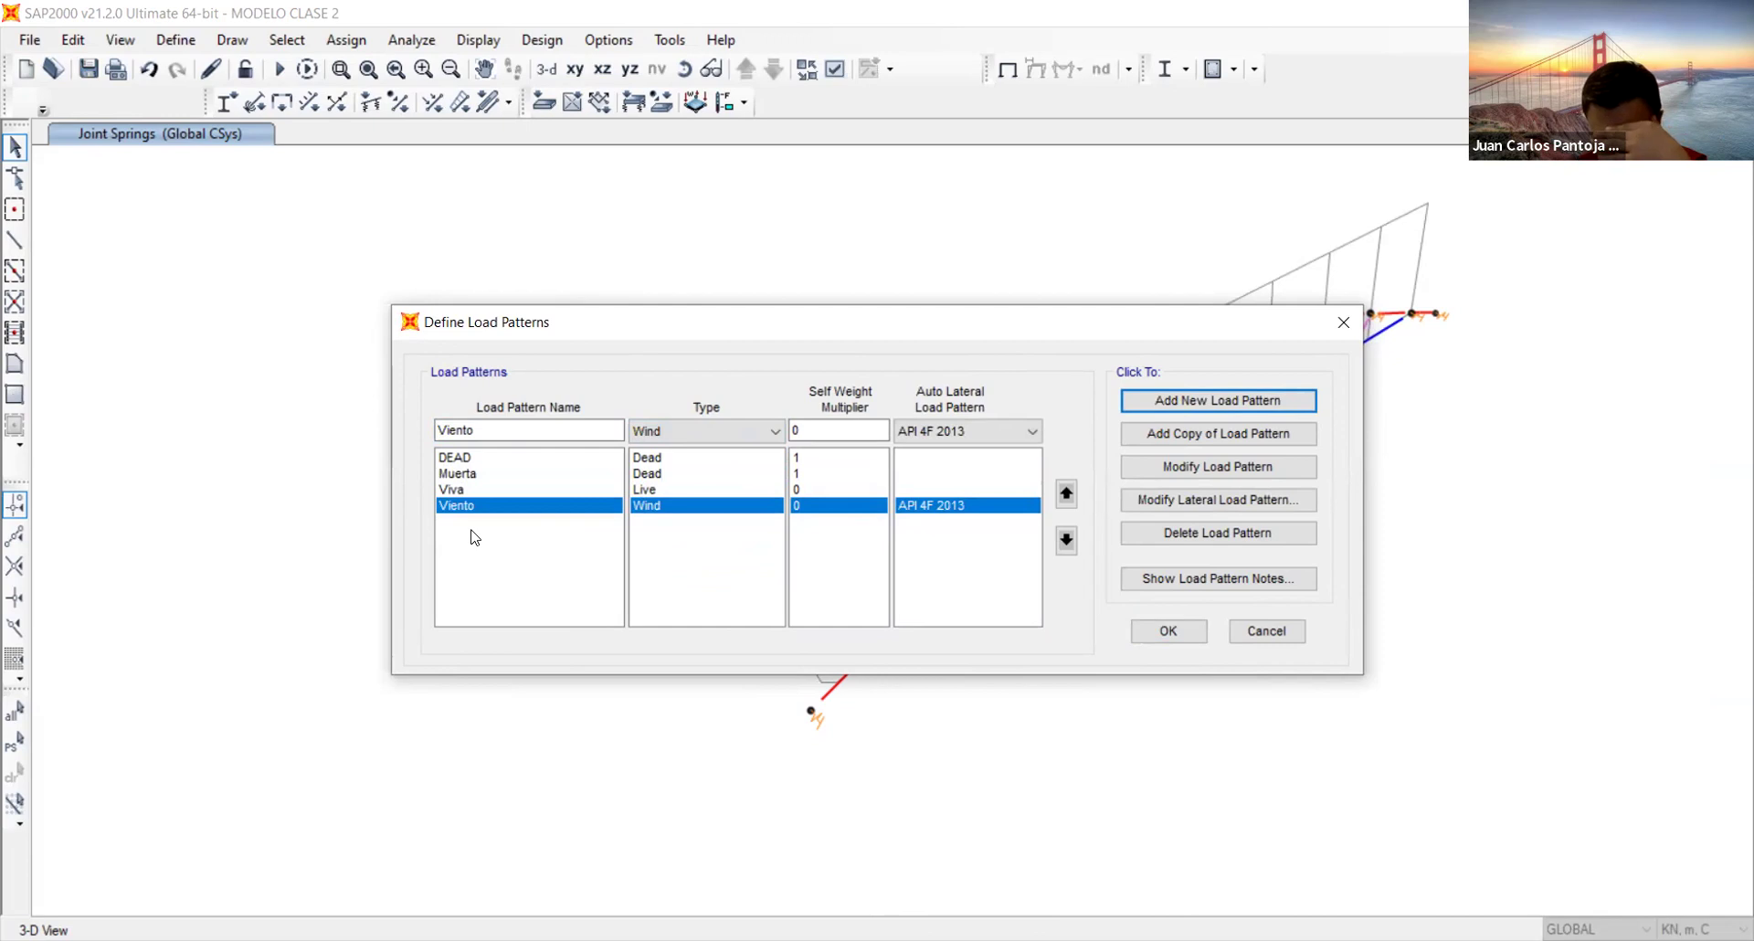
# Add a load pattern named Ficticia of type Notional with self weight multiplier 0 and auto lateral load pattern None
pyautogui.doubleClick(482, 427)
pyautogui.write('Ficticia')
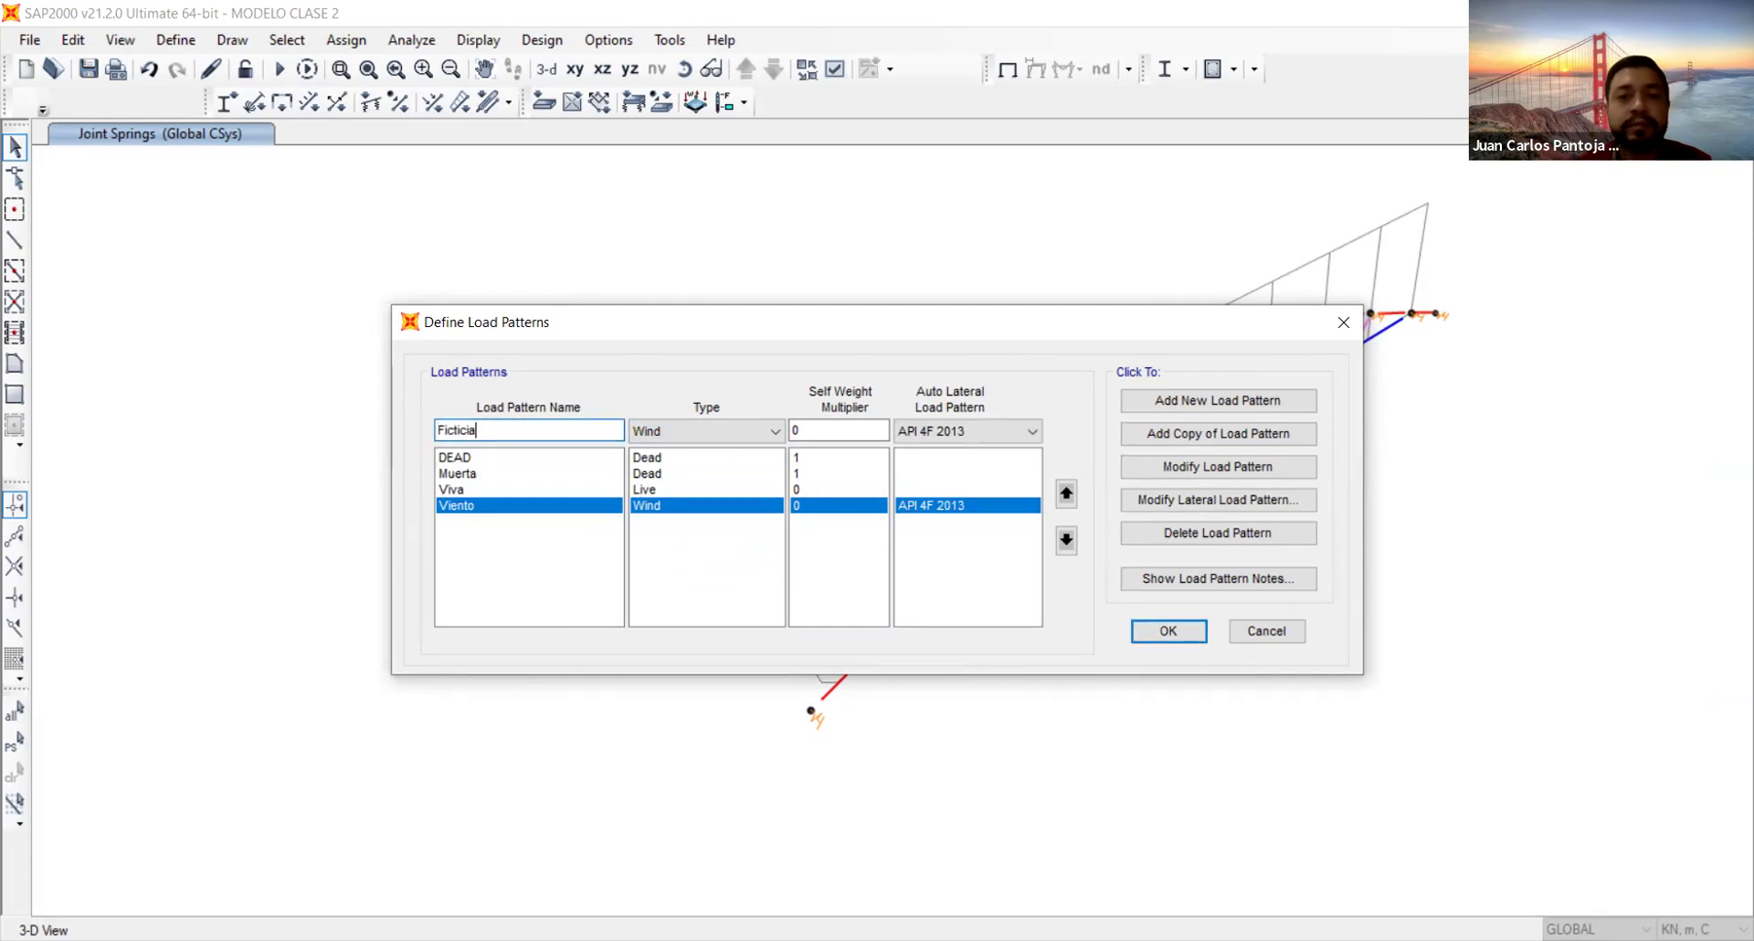
pyautogui.click(732, 430)
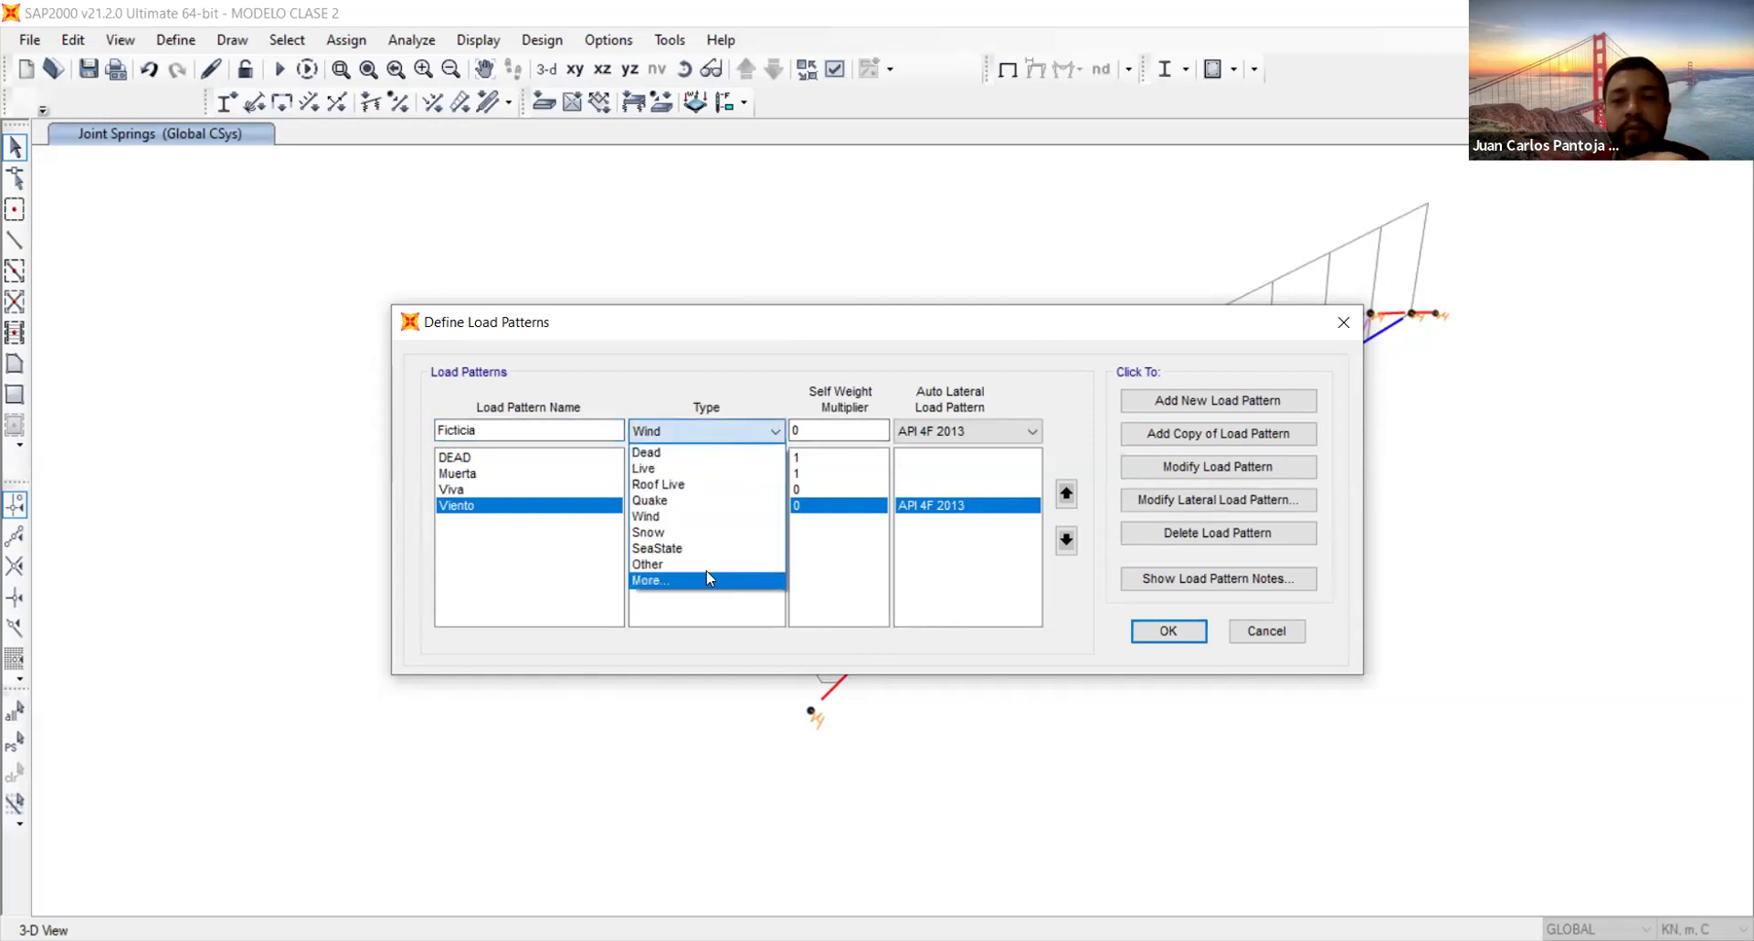
pyautogui.click(709, 581)
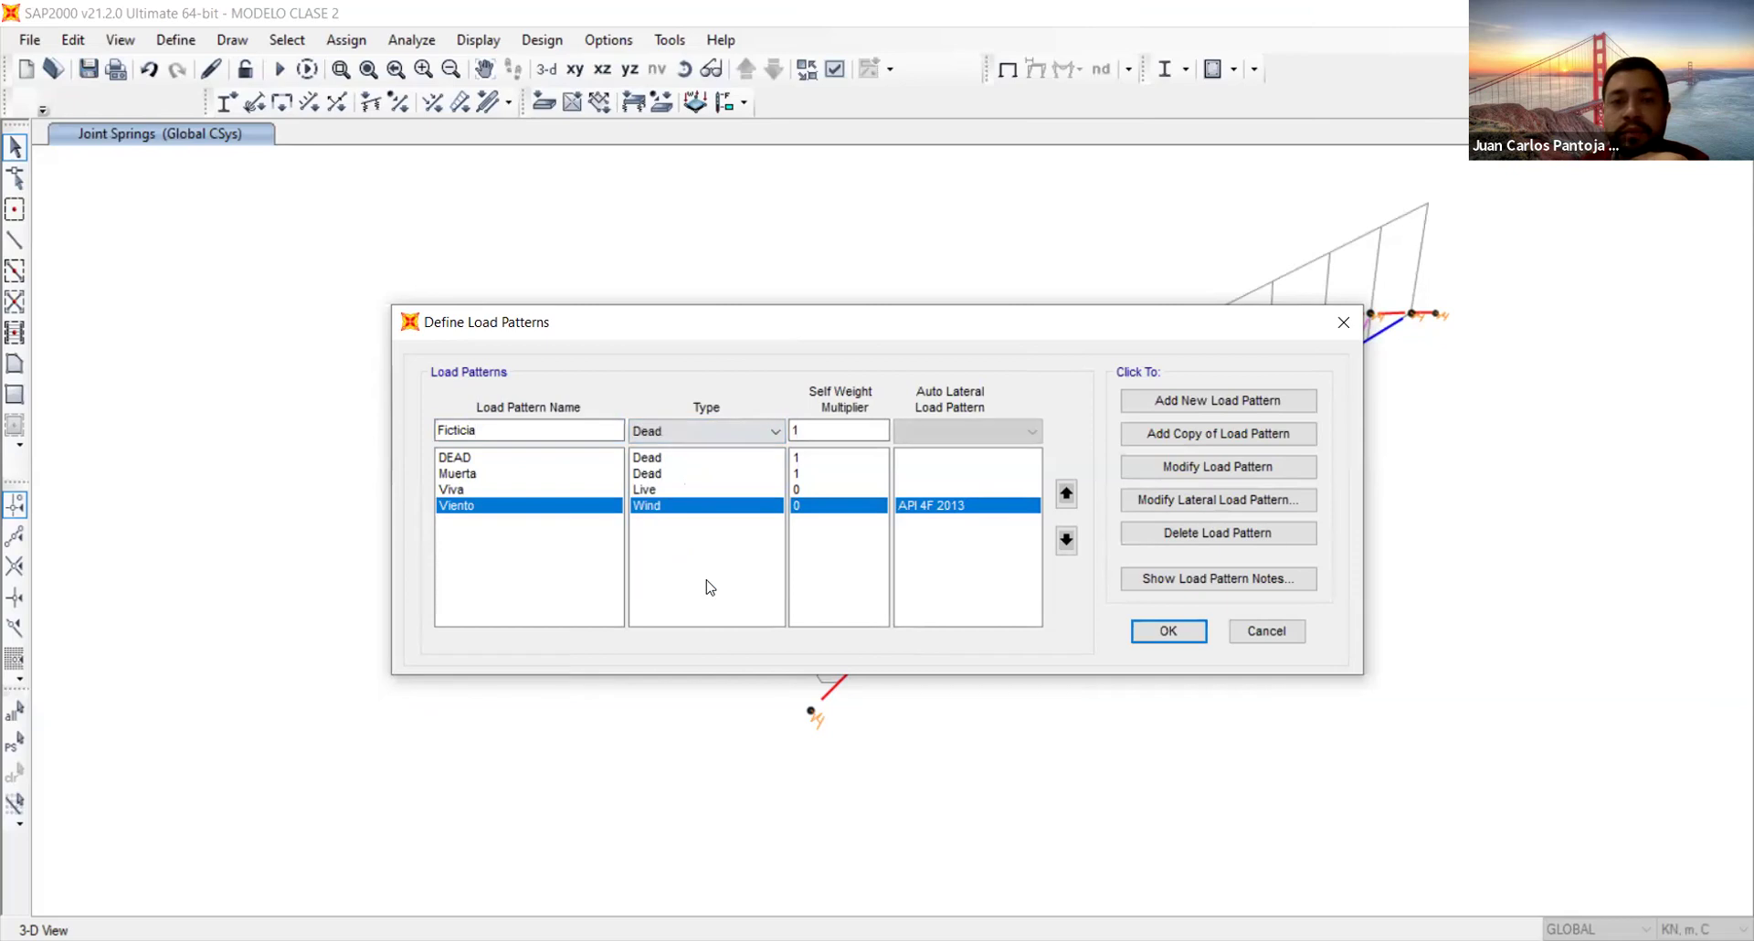
pyautogui.click(734, 431)
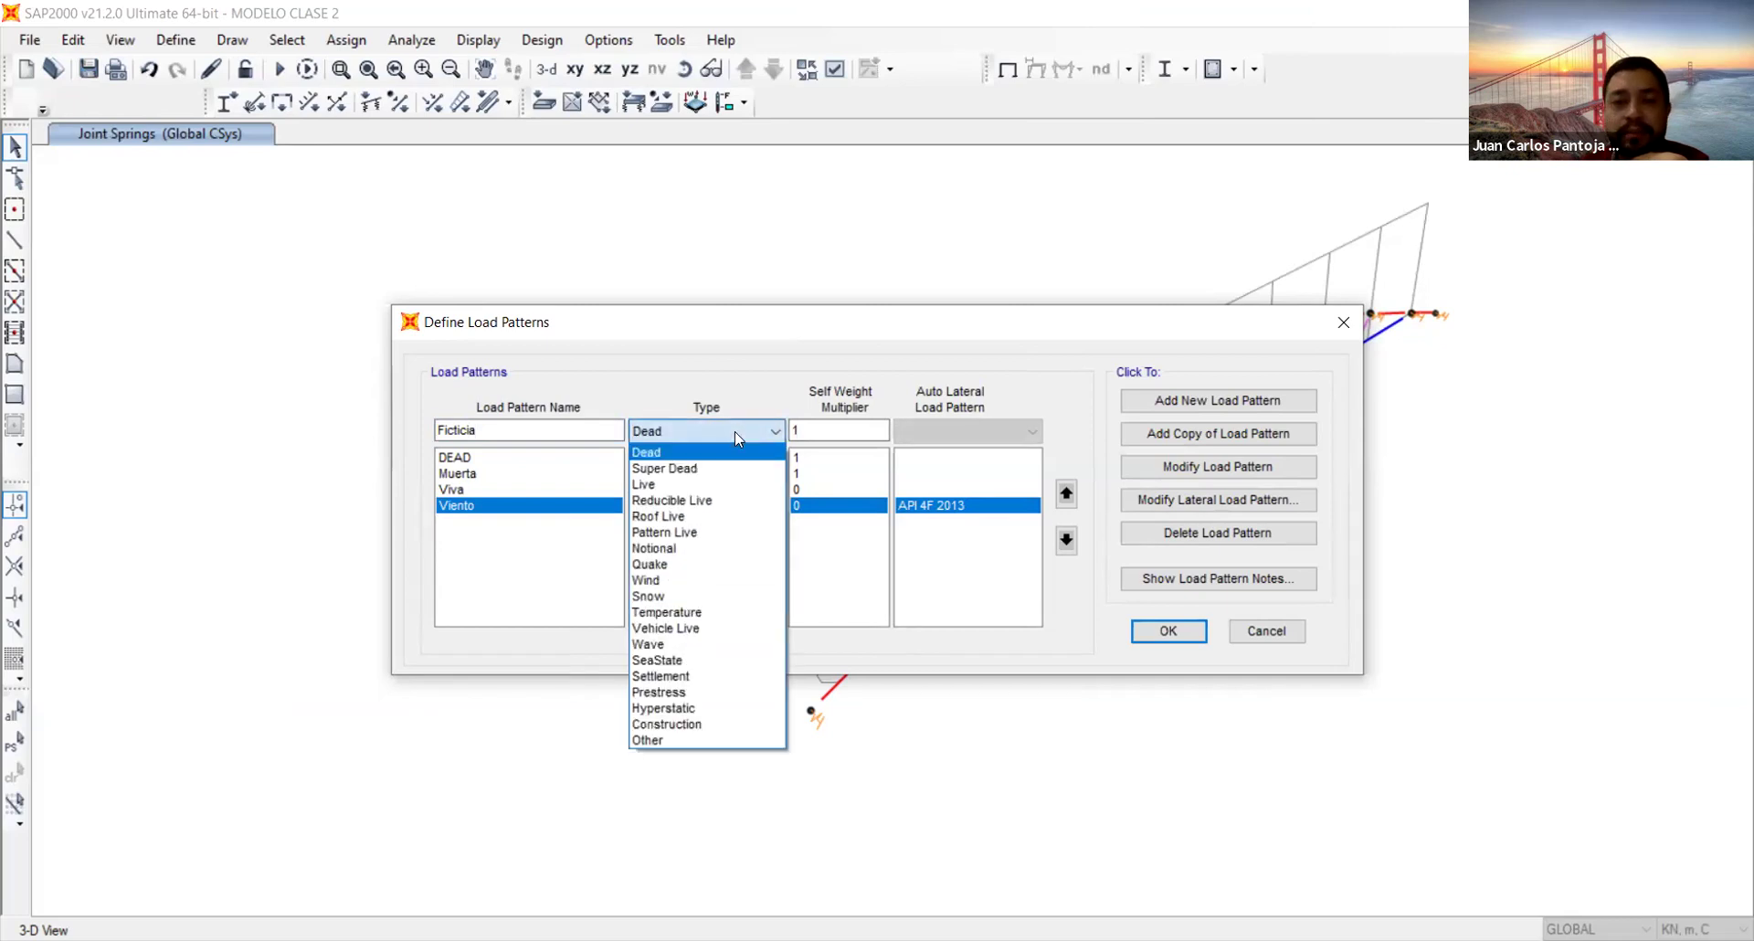
pyautogui.click(708, 549)
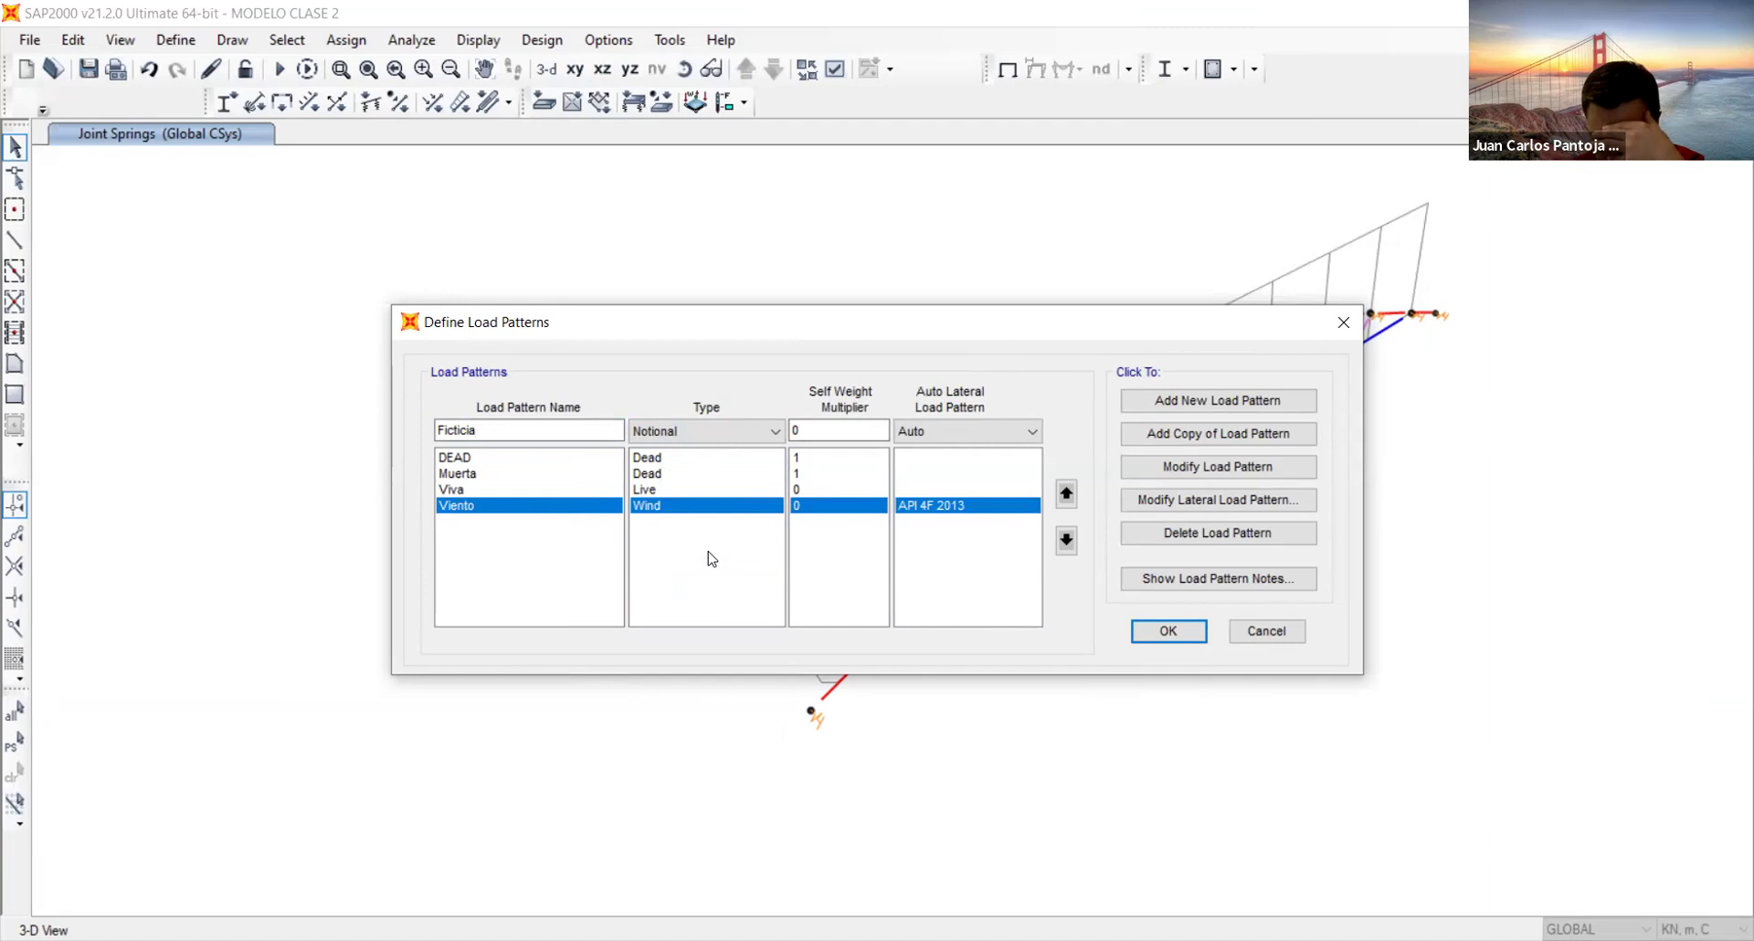
pyautogui.click(933, 436)
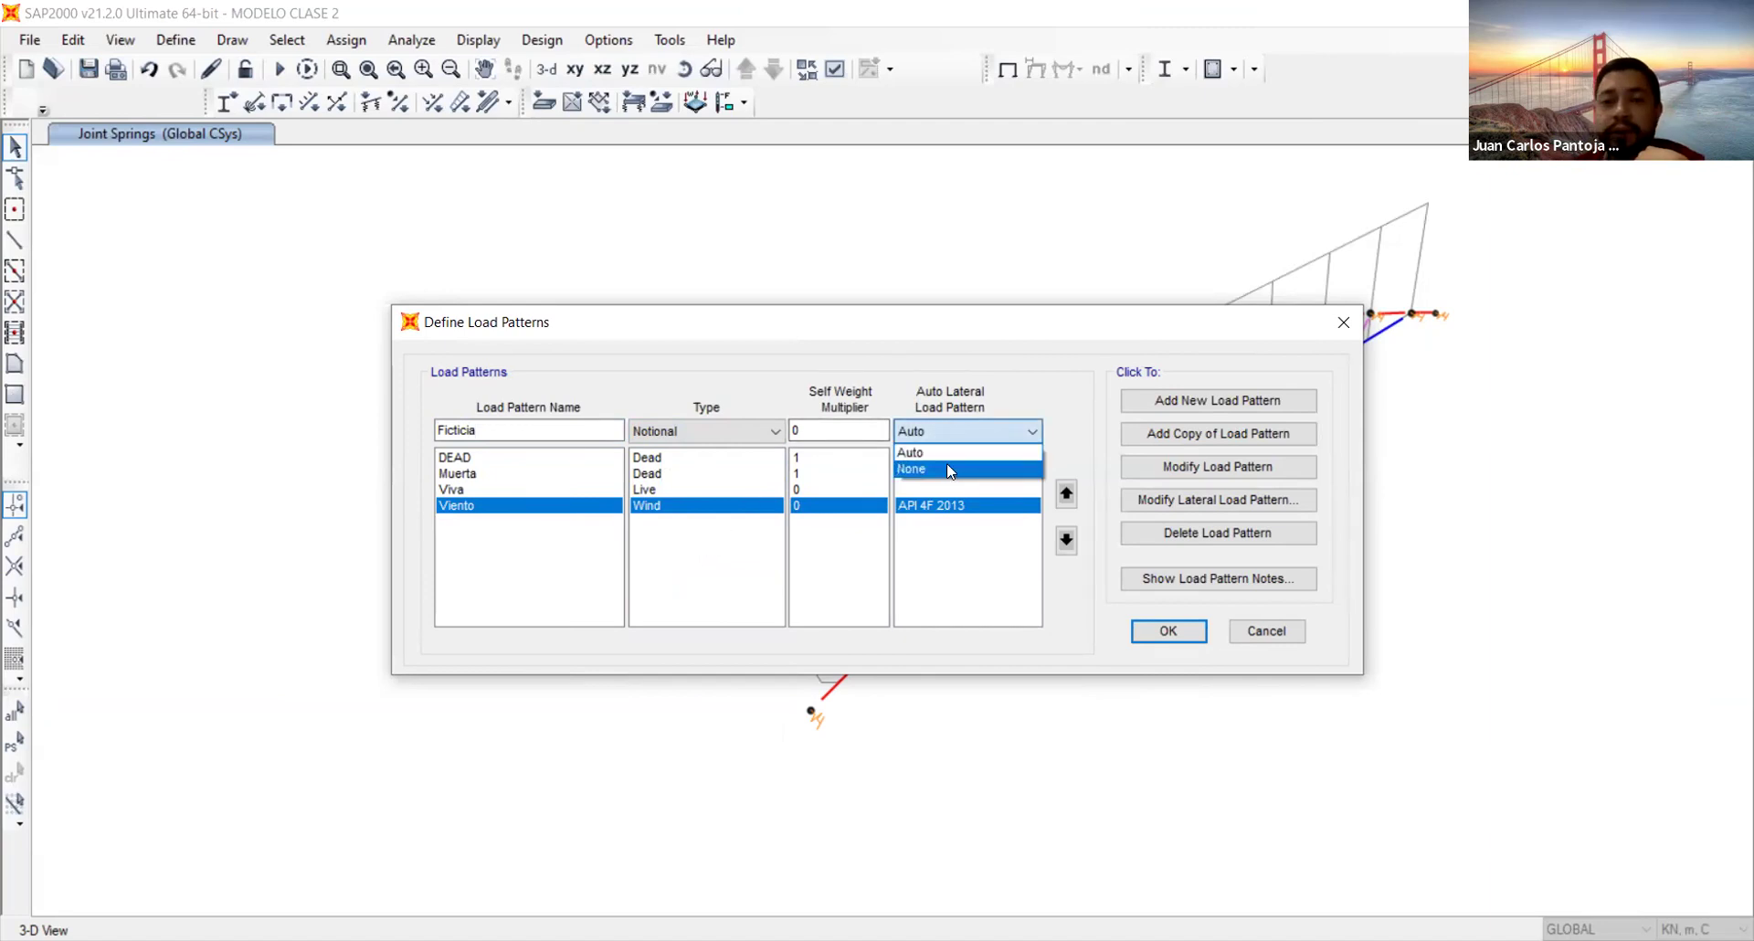
pyautogui.click(946, 466)
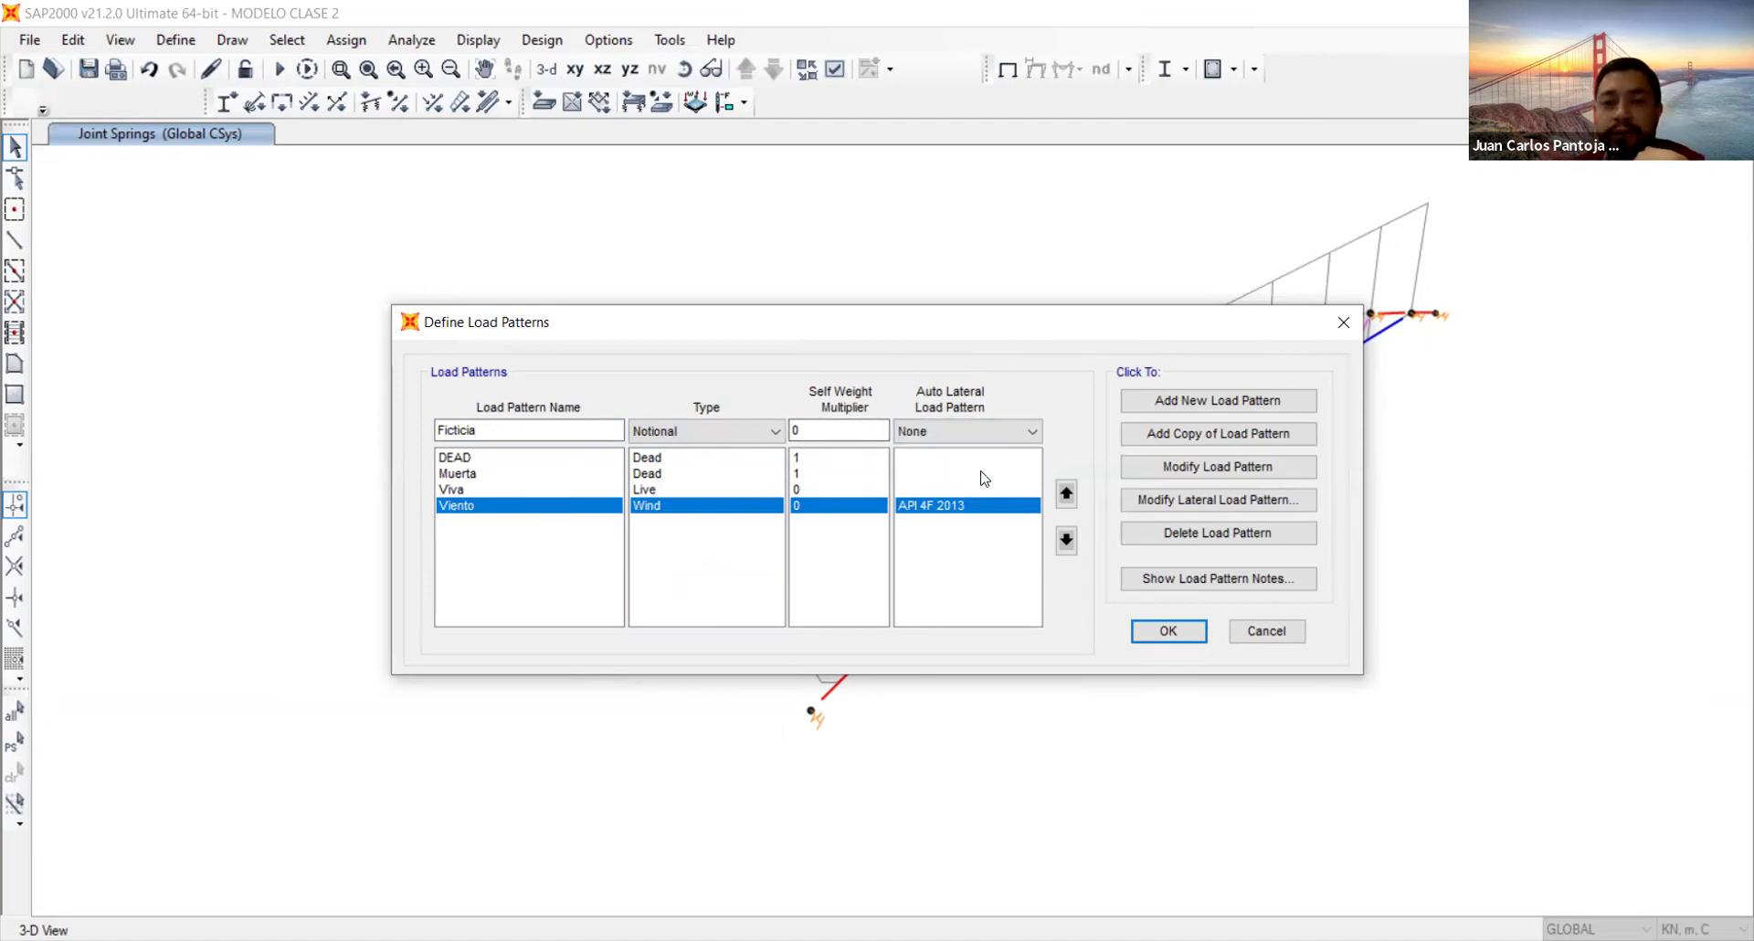
pyautogui.click(1205, 402)
# Change the auto lateral load pattern of the Viento load pattern to None
pyautogui.click(840, 505)
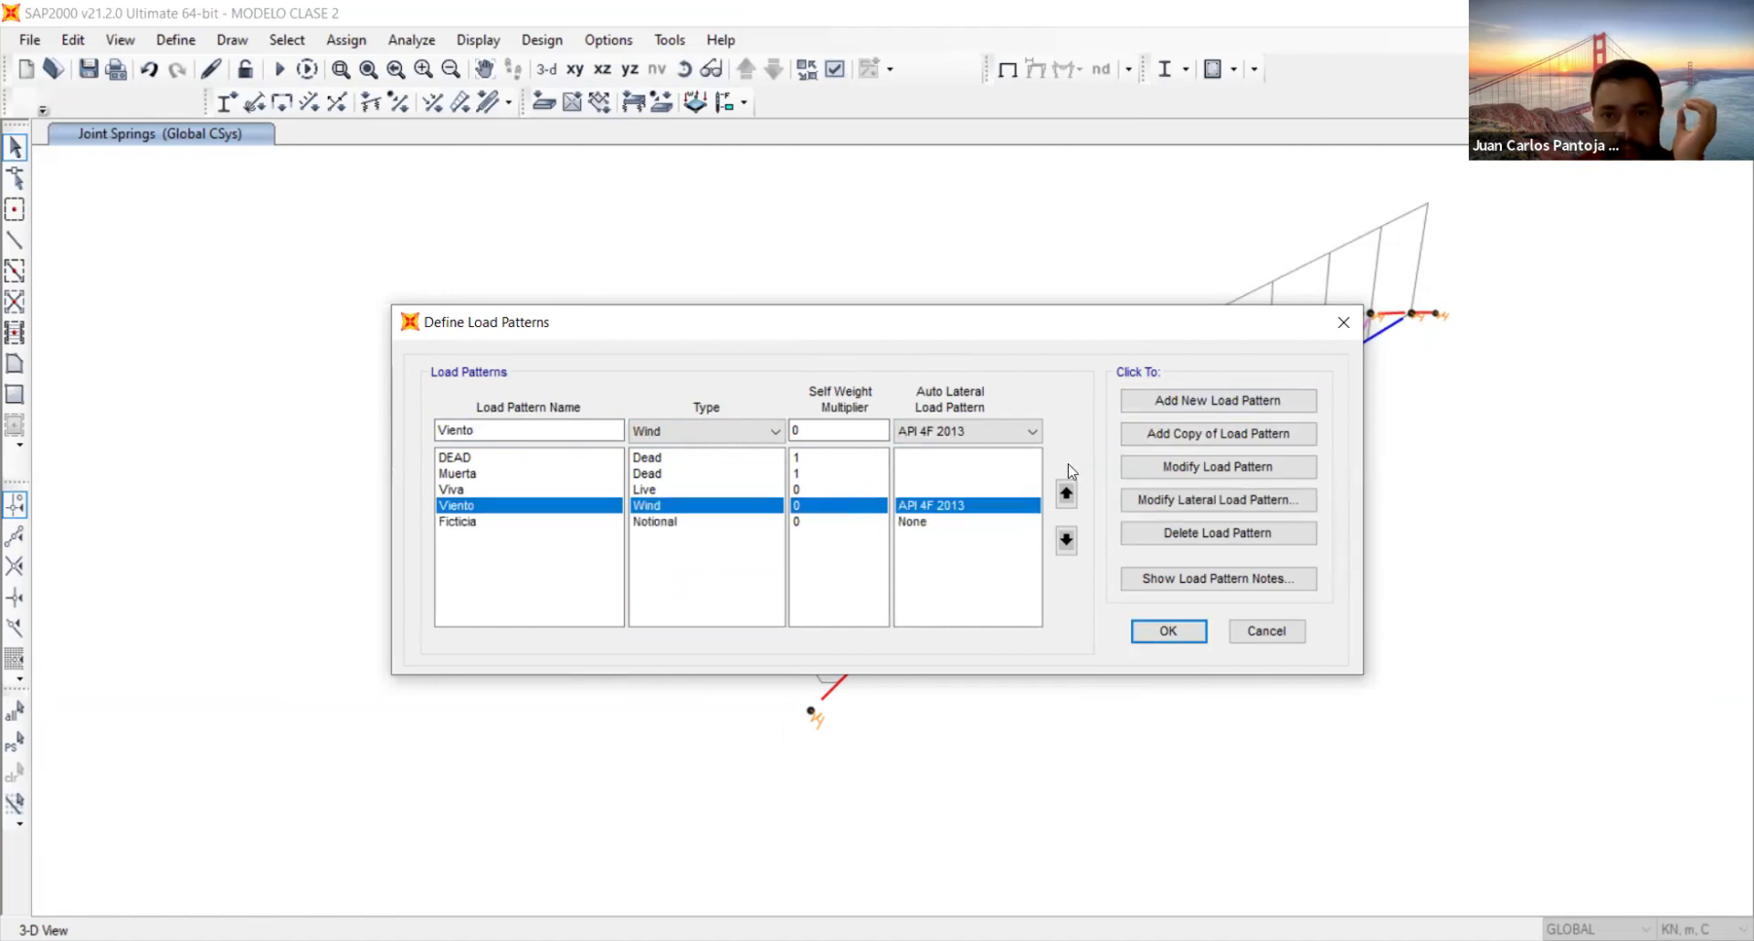
pyautogui.click(946, 430)
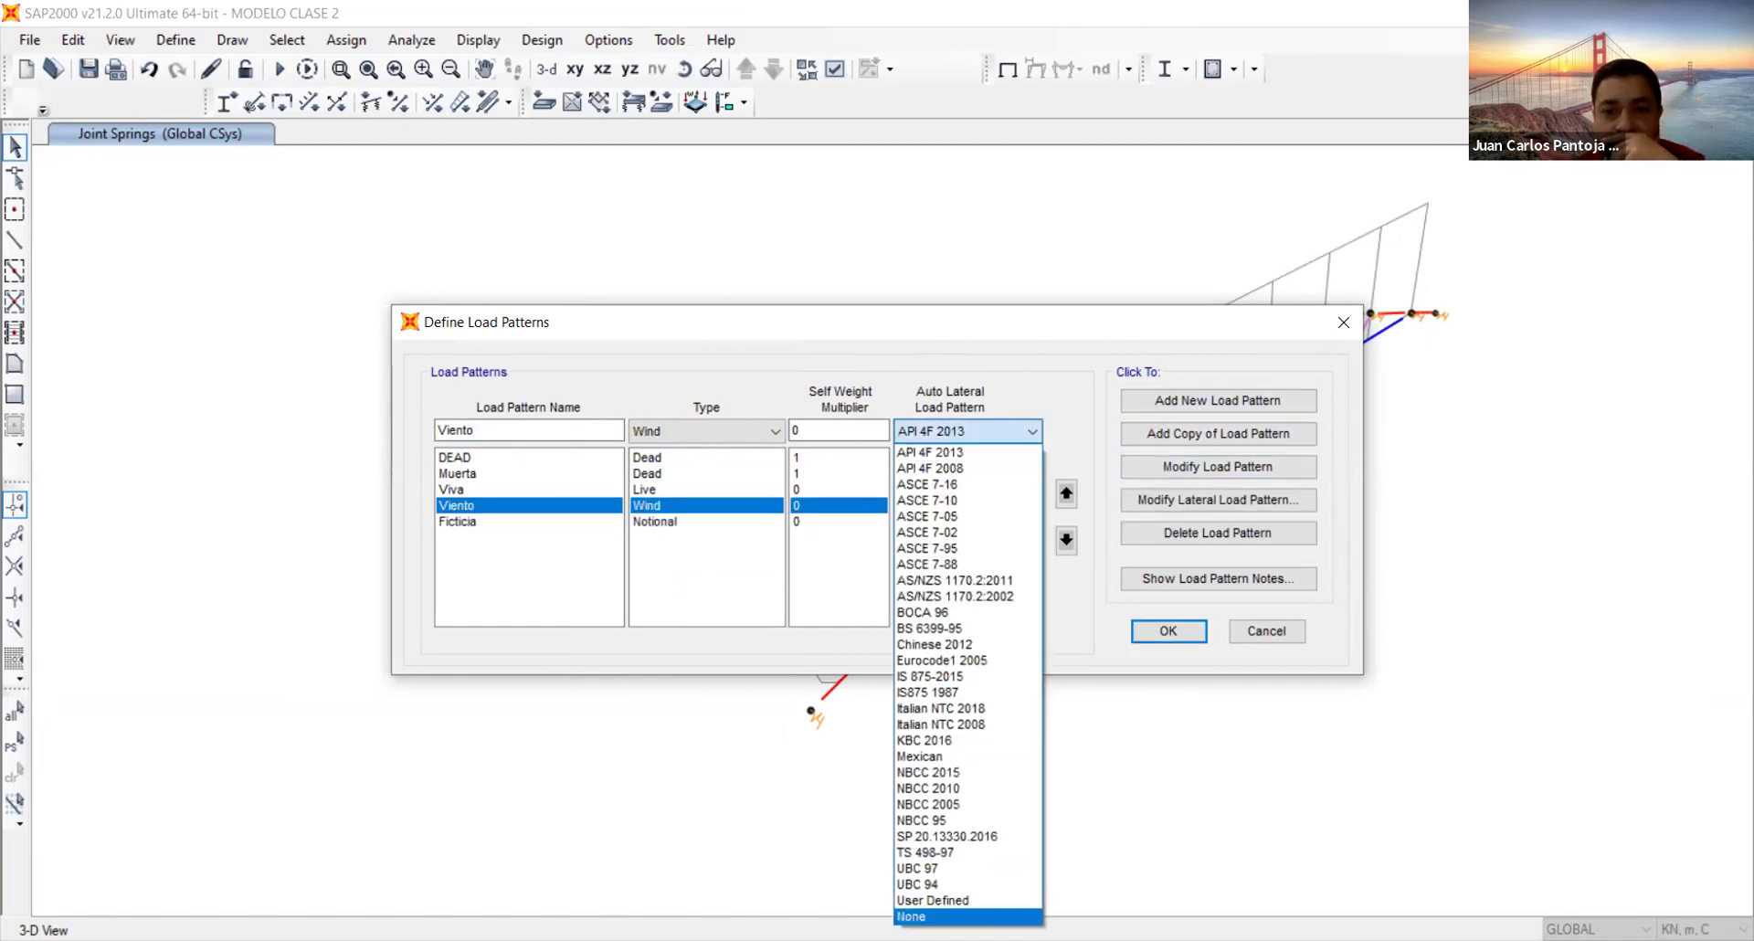
pyautogui.click(1211, 500)
pyautogui.click(1211, 500)
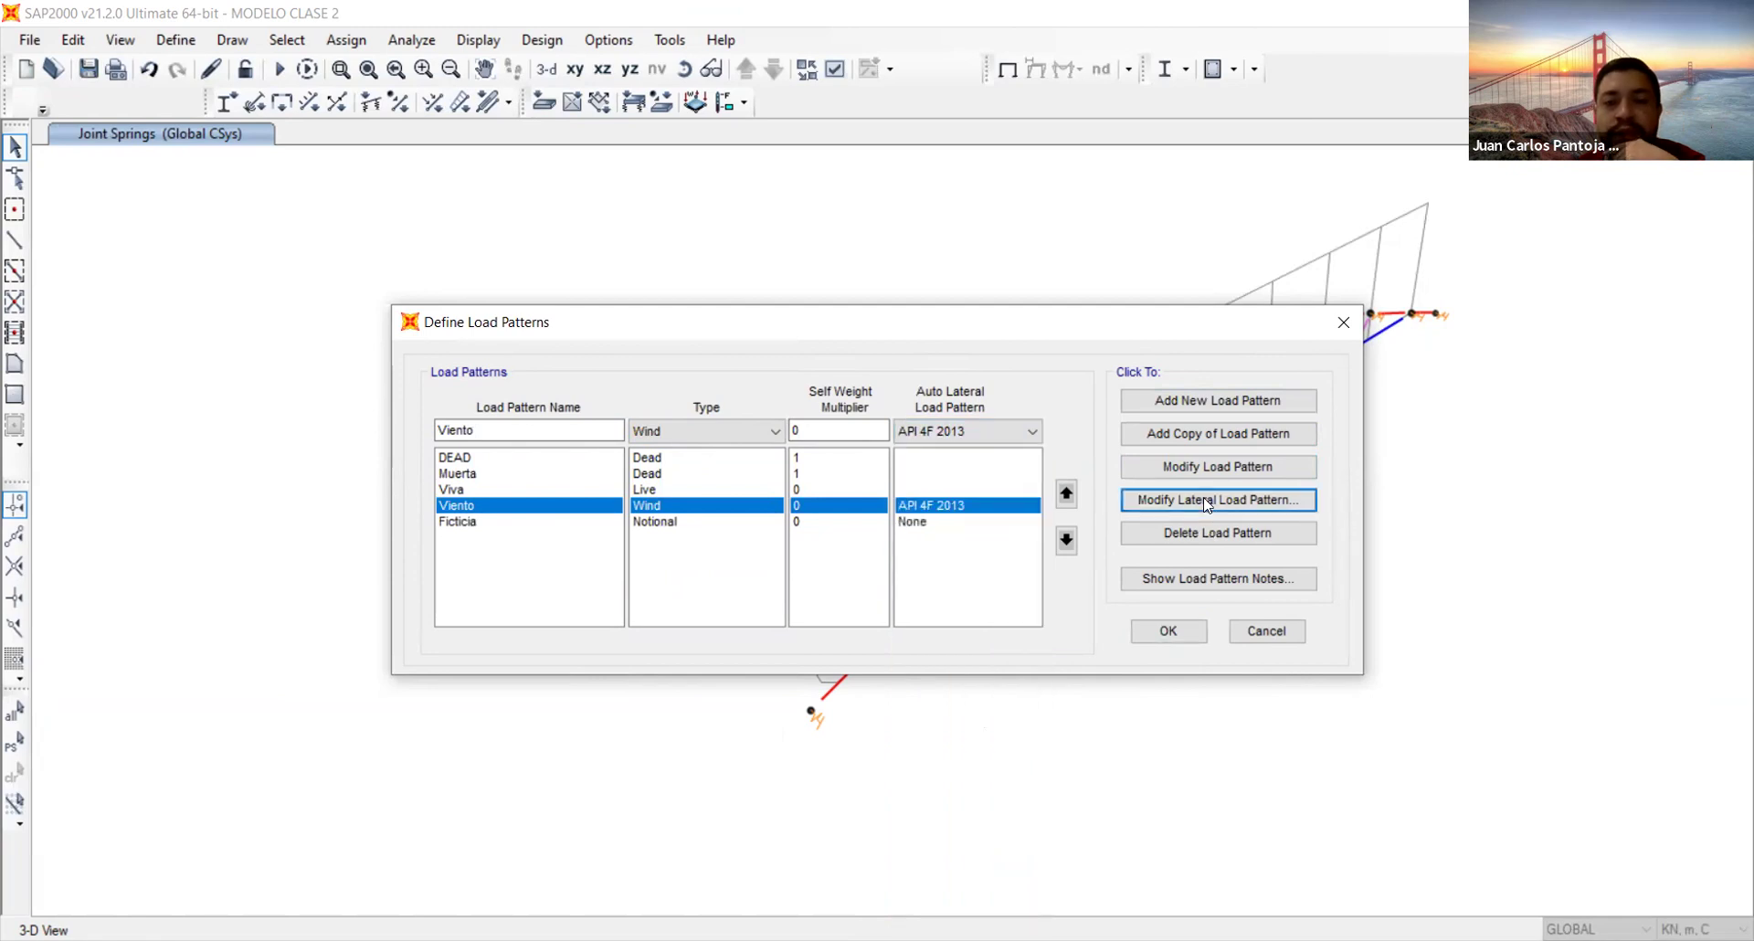
pyautogui.click(1064, 728)
pyautogui.click(959, 433)
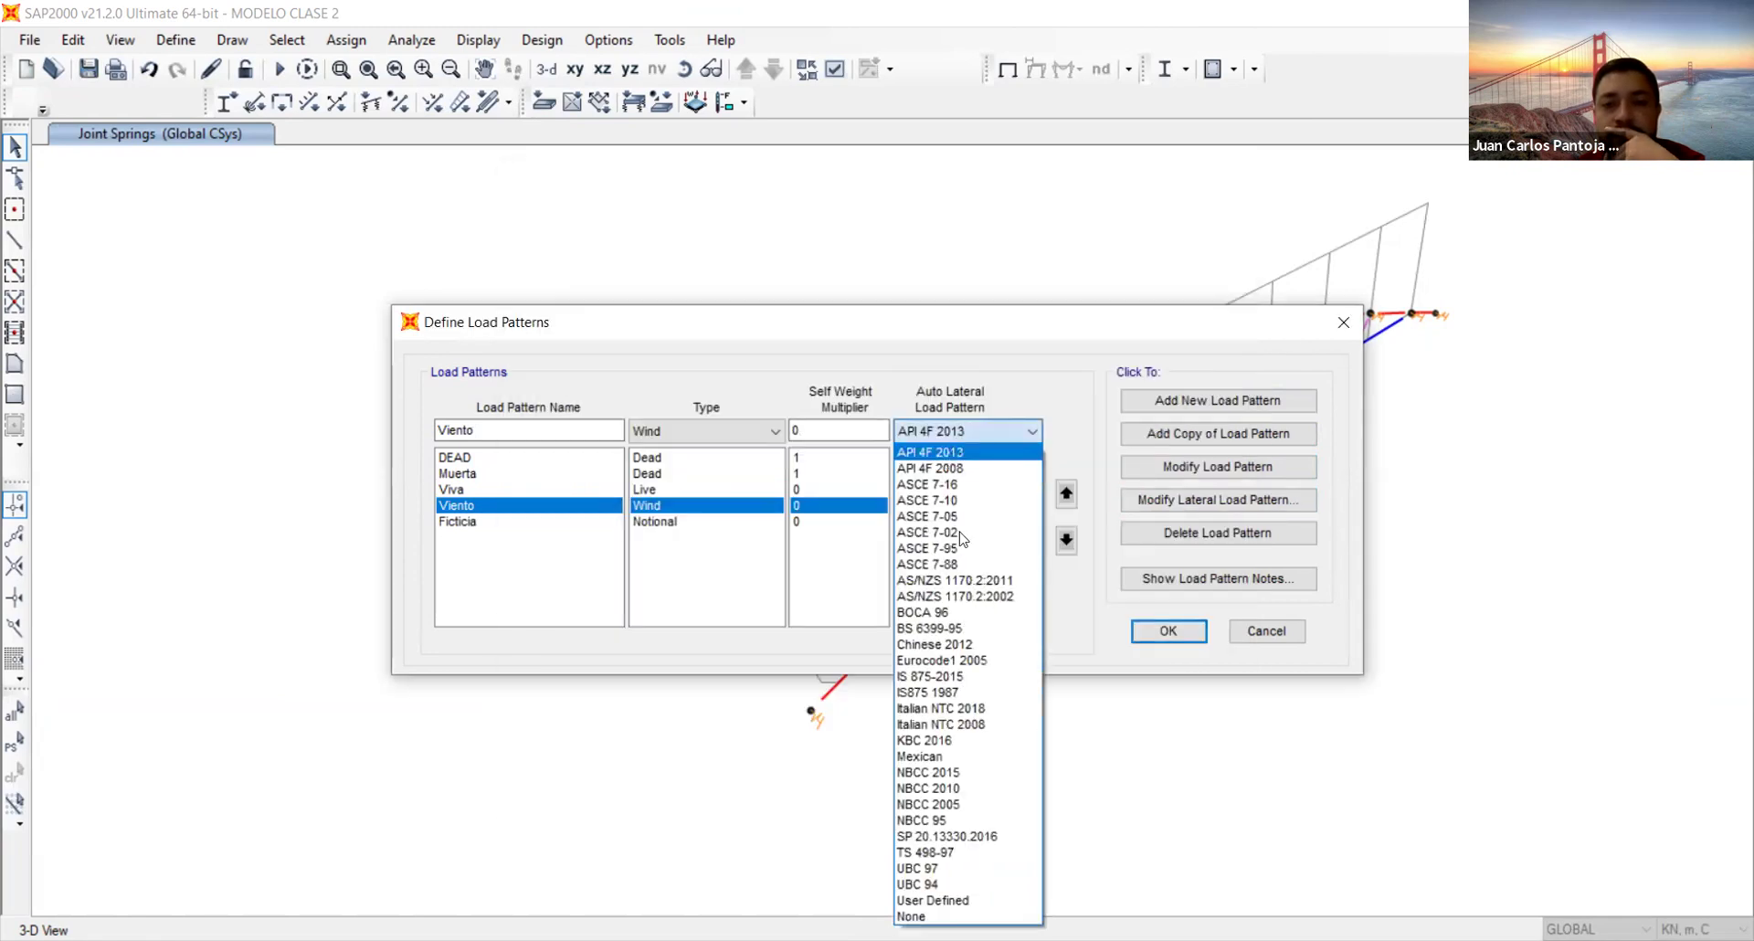
pyautogui.press('Return')
pyautogui.click(1187, 467)
pyautogui.click(930, 522)
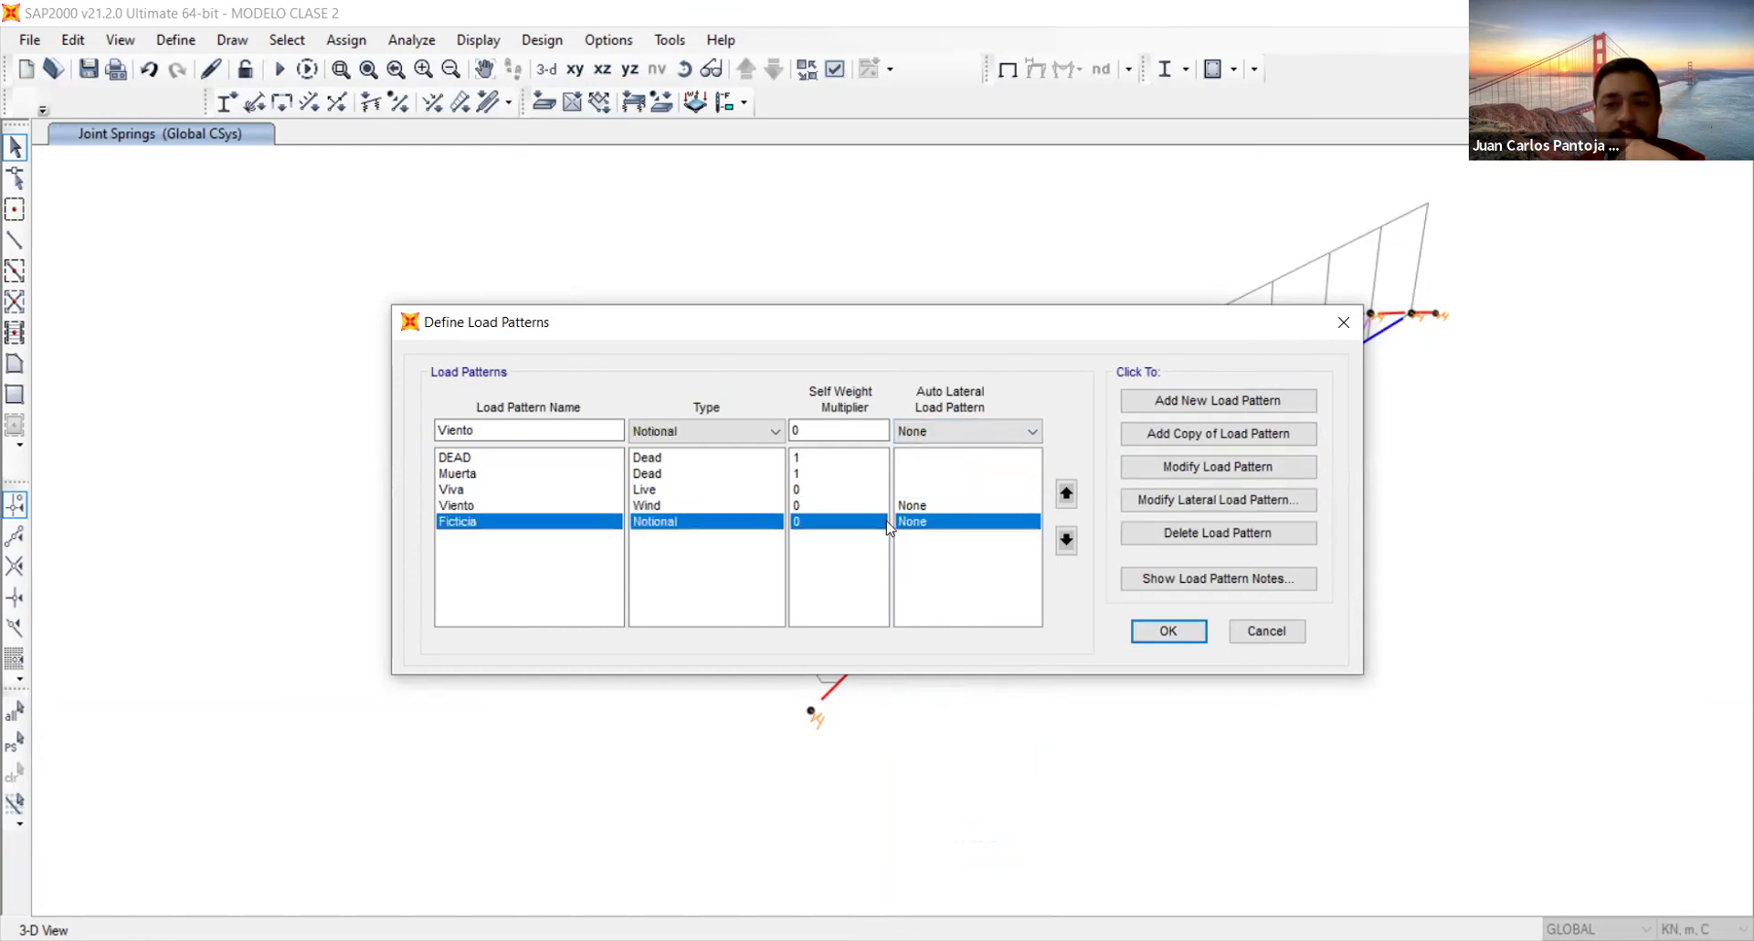
pyautogui.click(487, 507)
pyautogui.click(462, 522)
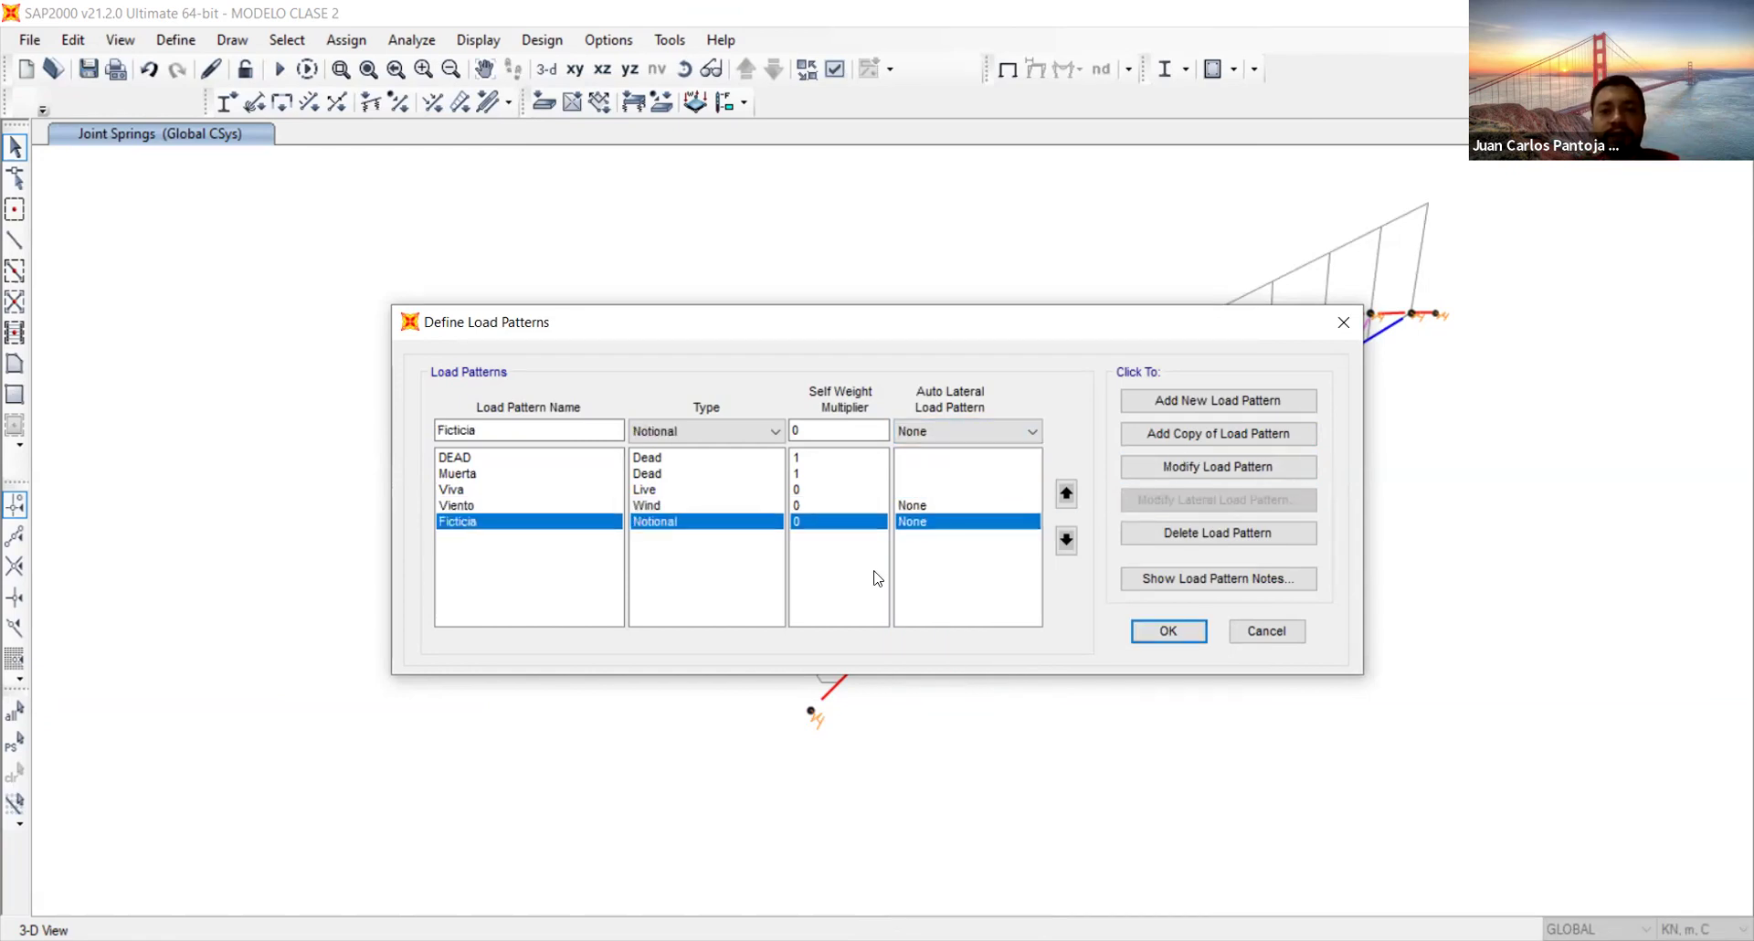
# Delete the default DEAD load pattern and accept the load pattern definitions
pyautogui.click(807, 507)
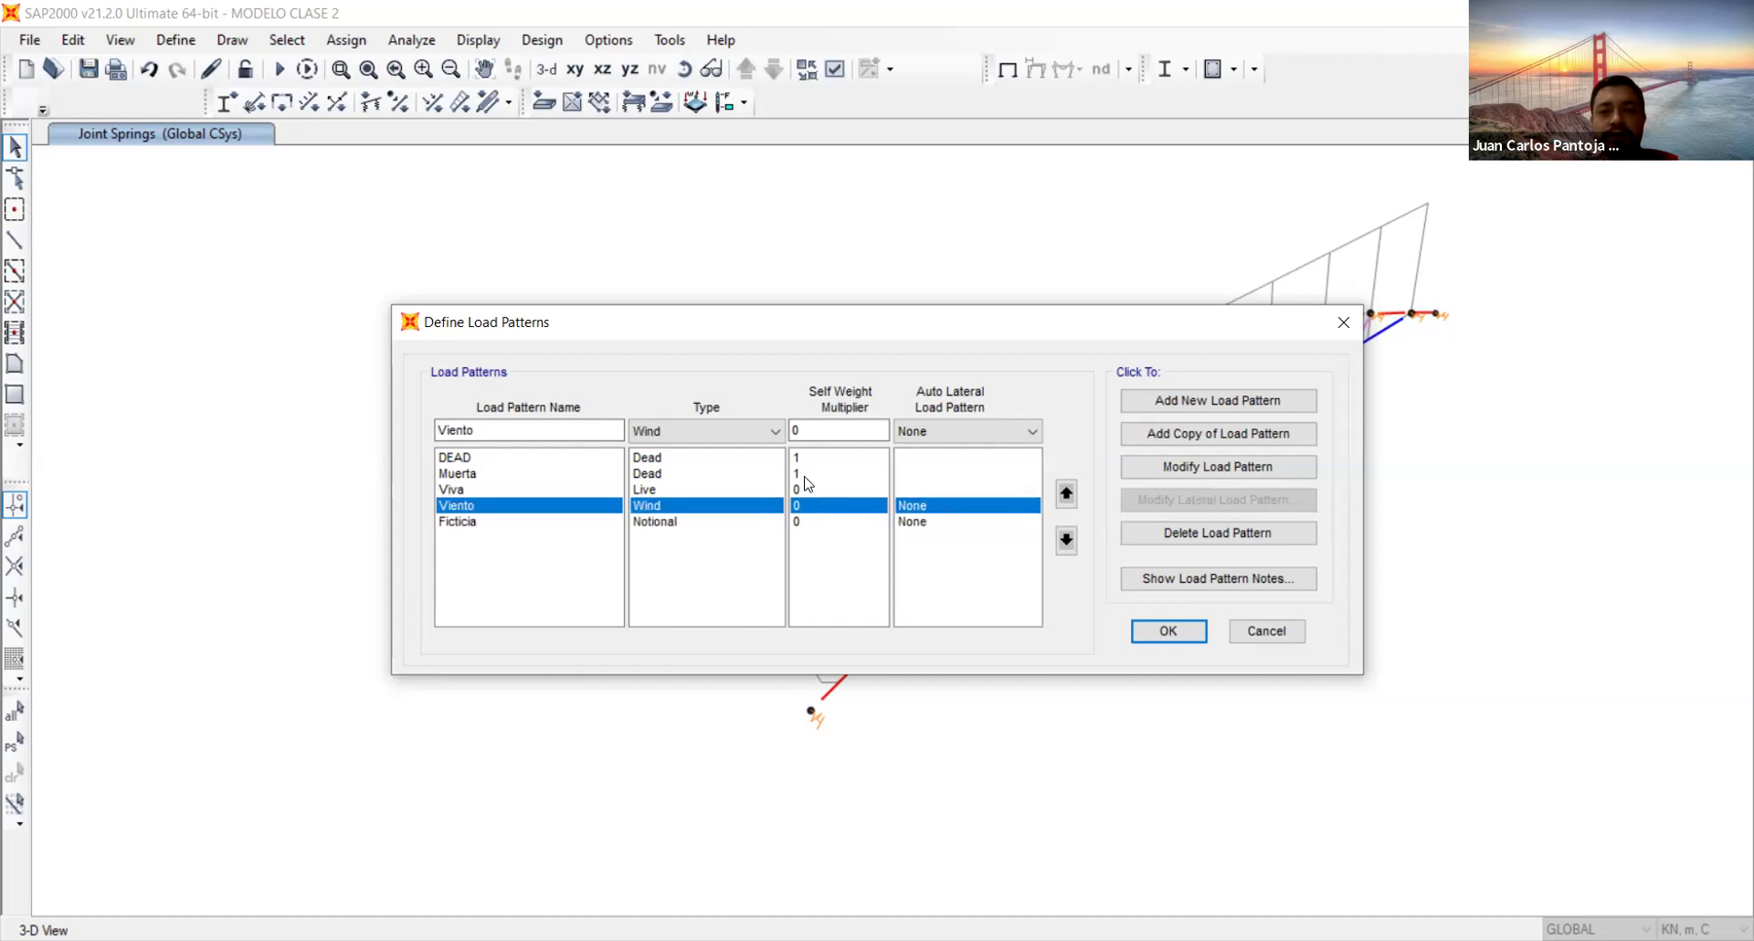
pyautogui.click(806, 474)
pyautogui.click(452, 457)
pyautogui.click(1204, 532)
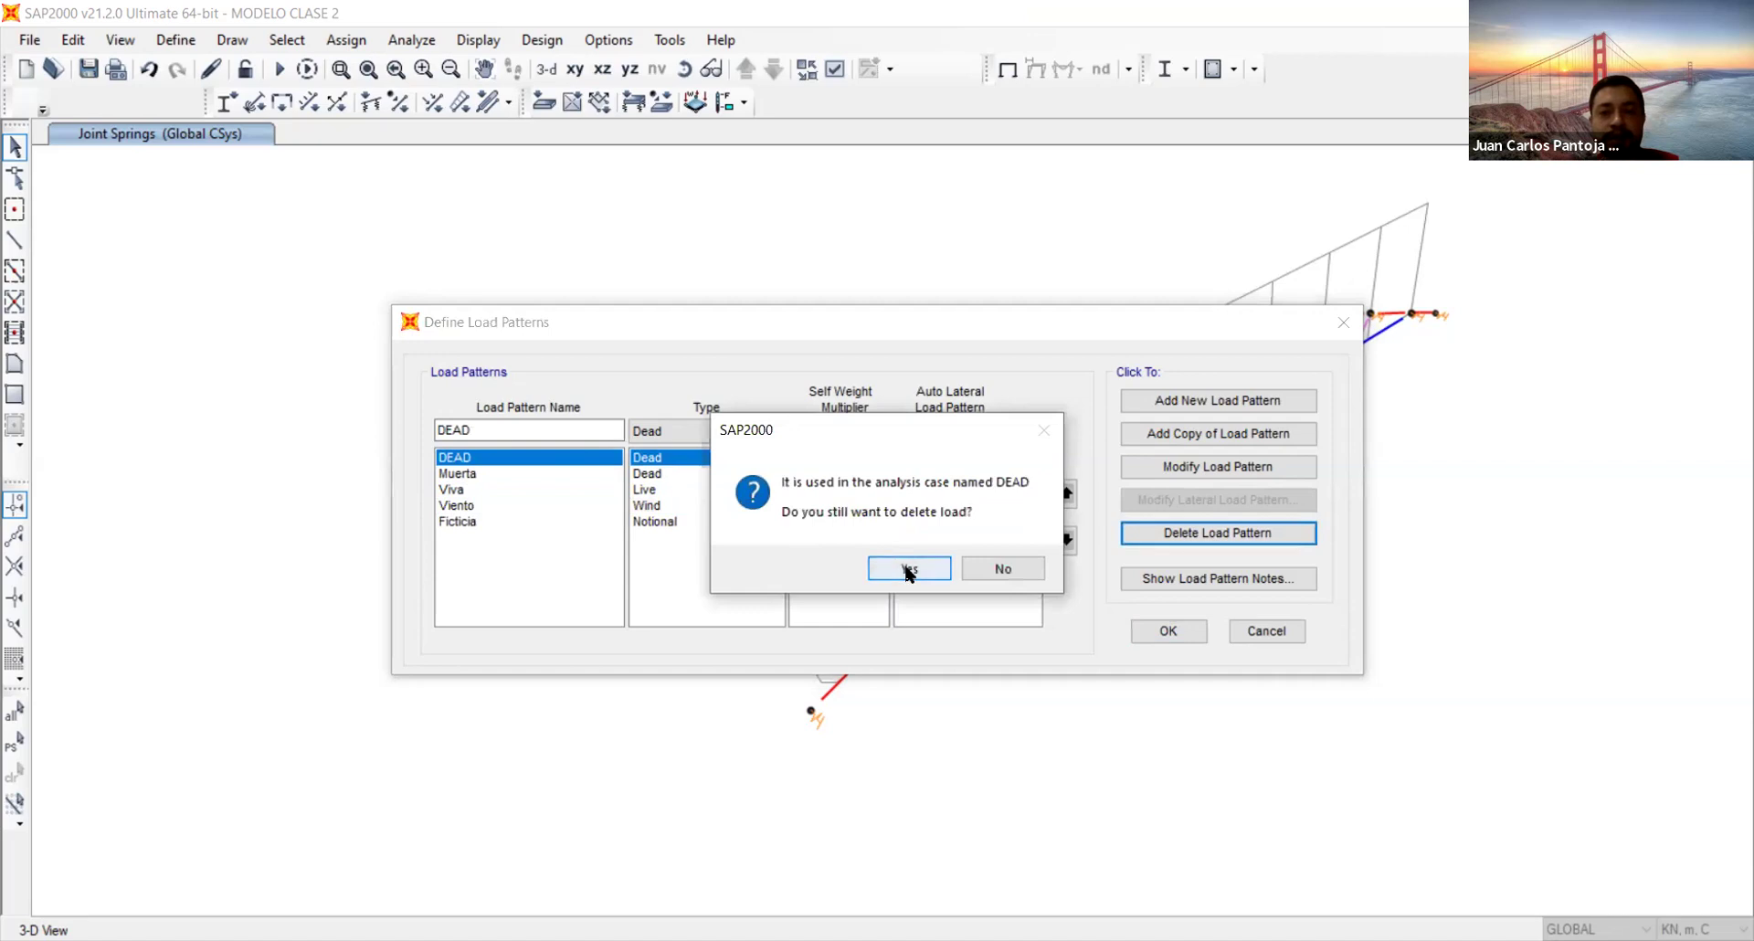
pyautogui.click(909, 568)
pyautogui.click(479, 508)
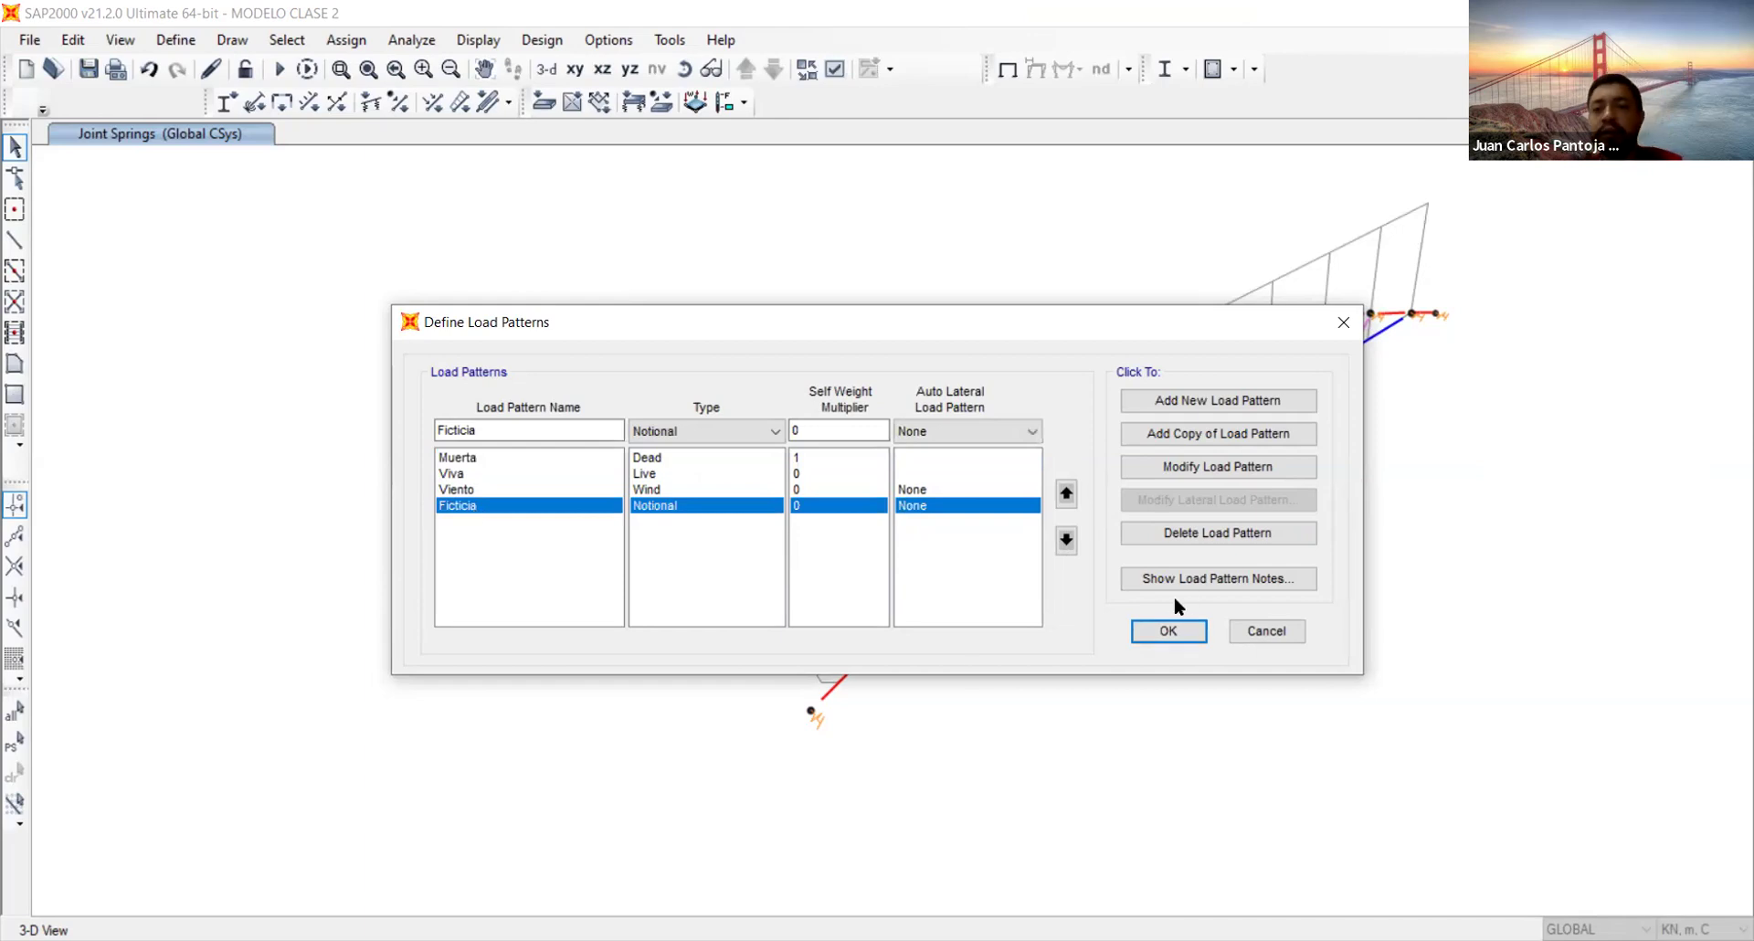
pyautogui.click(1167, 632)
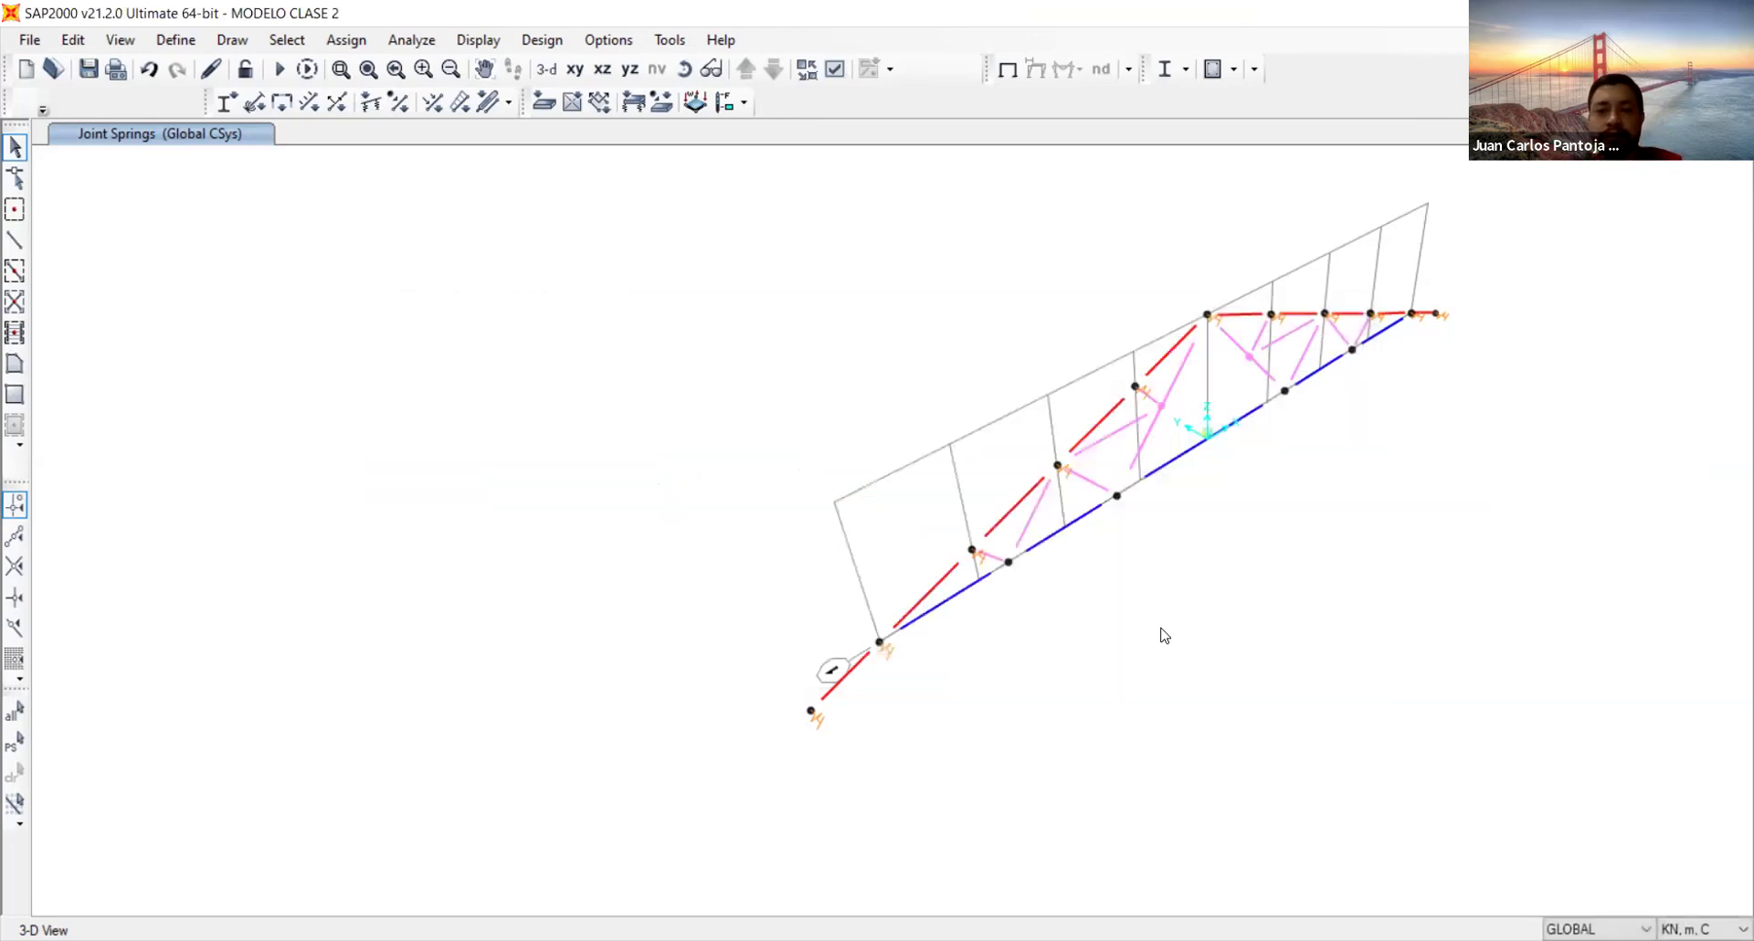
# Restore the previous selection of top chord joints and show the truss in the XZ plane
pyautogui.moveTo(1019, 352); pyautogui.dragTo(877, 376)
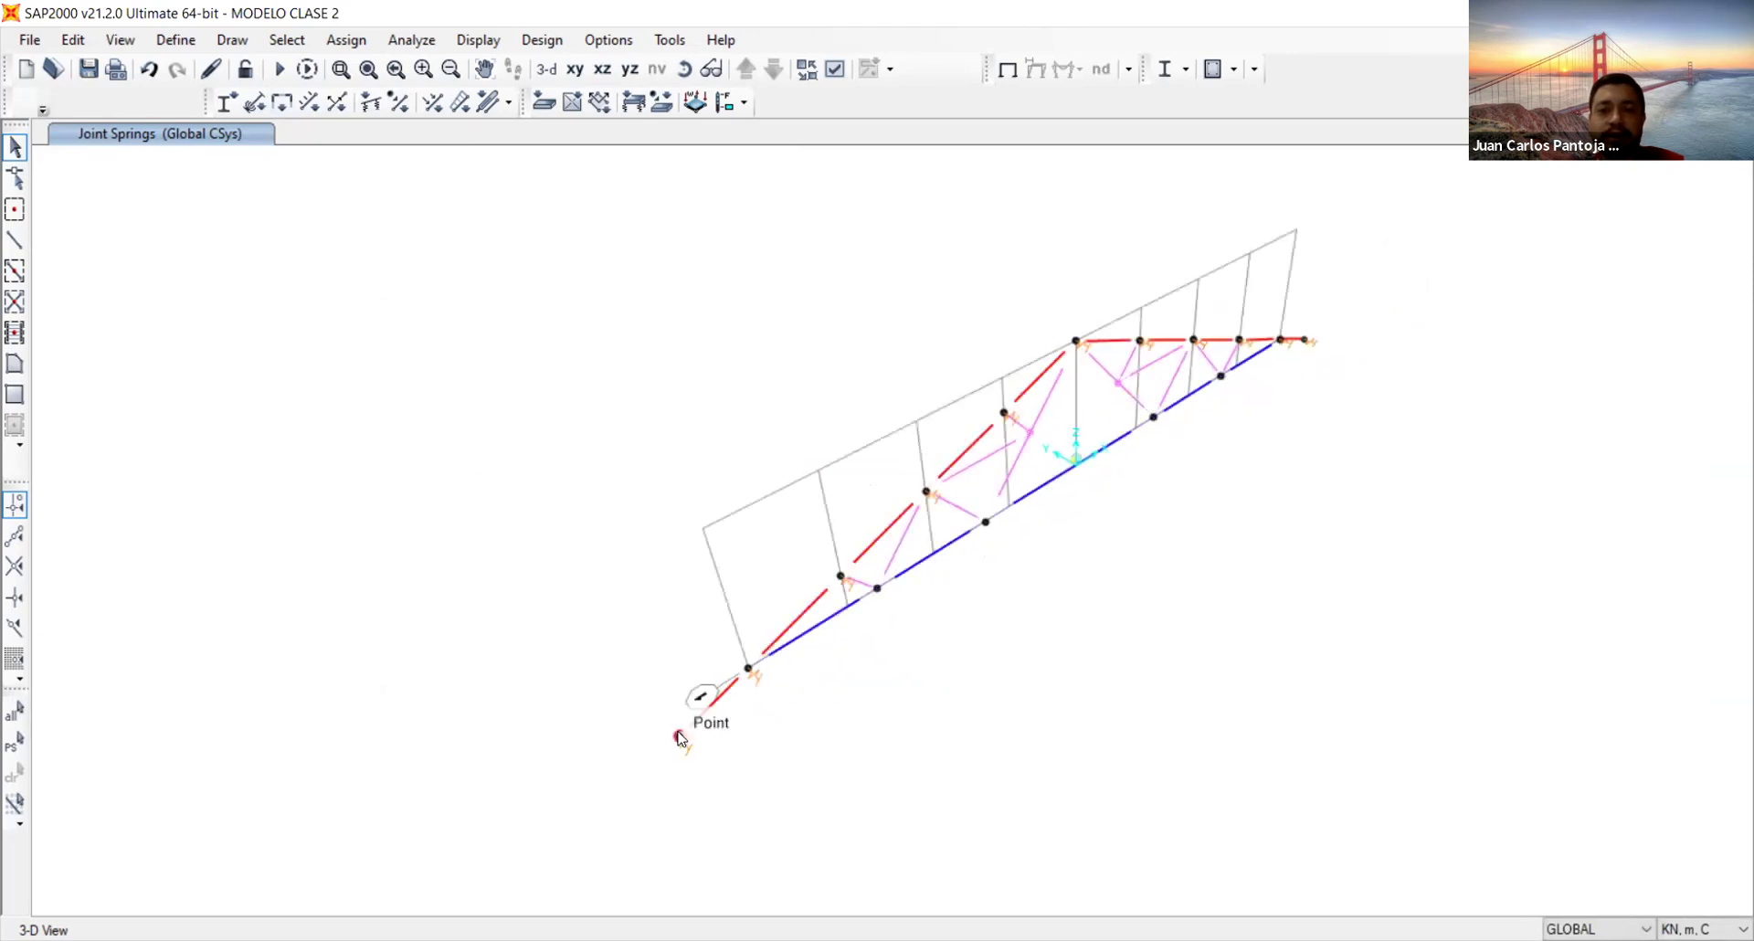
pyautogui.click(13, 745)
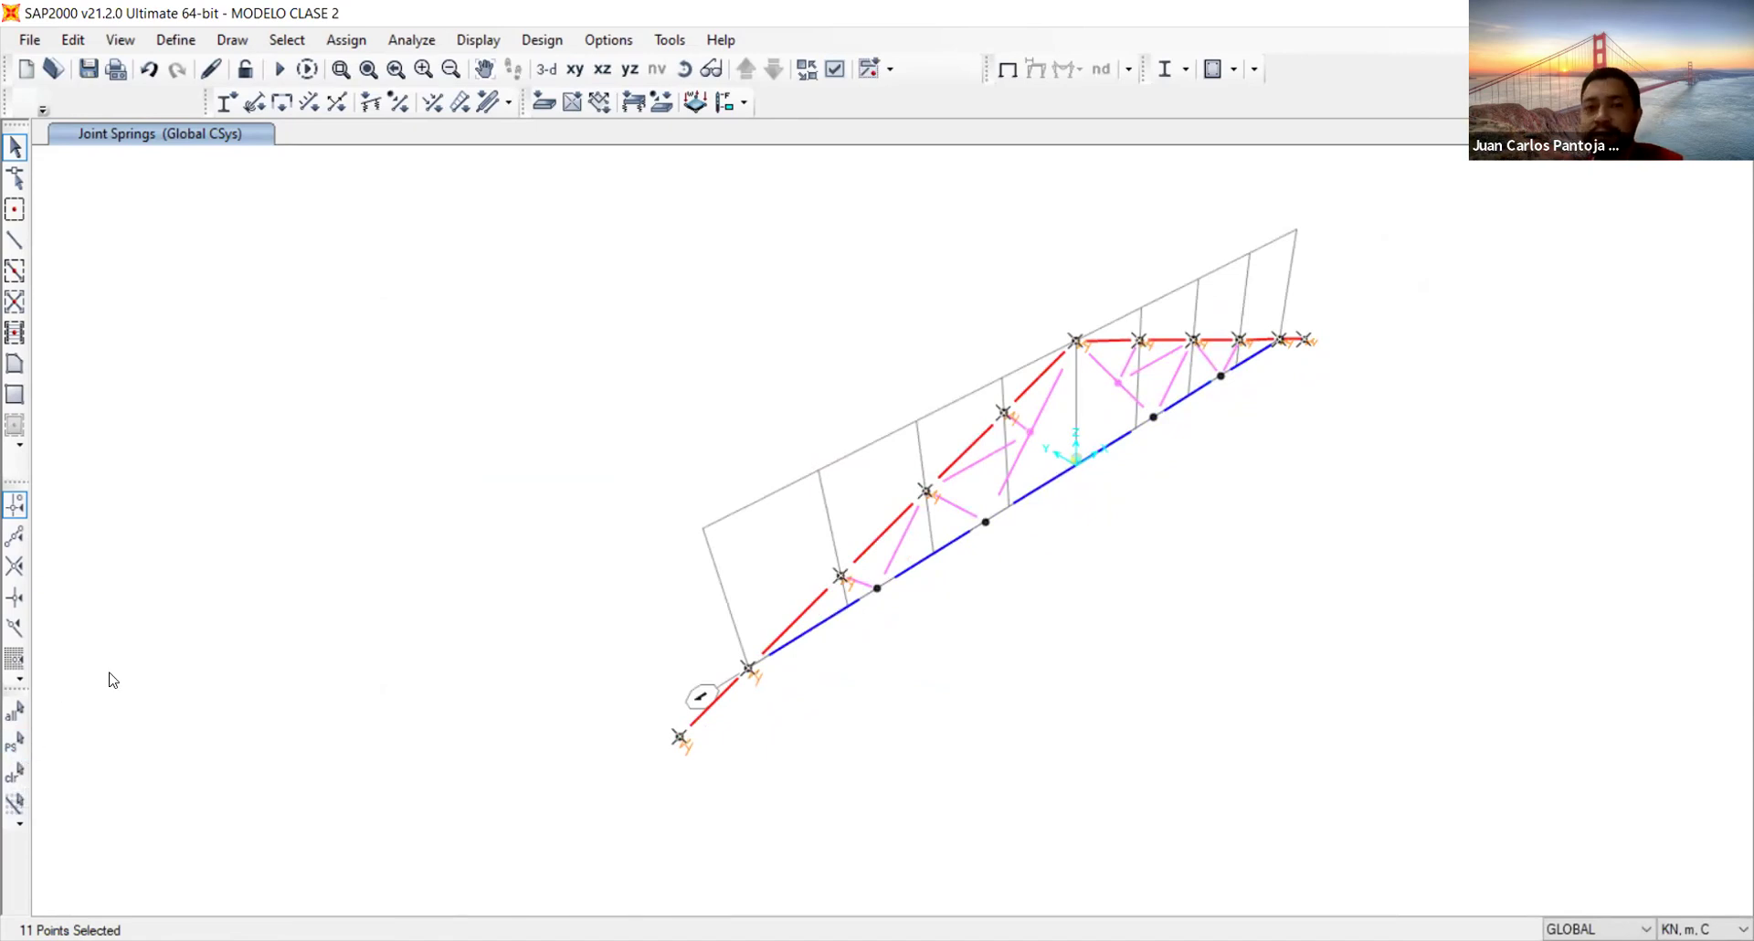
pyautogui.click(602, 68)
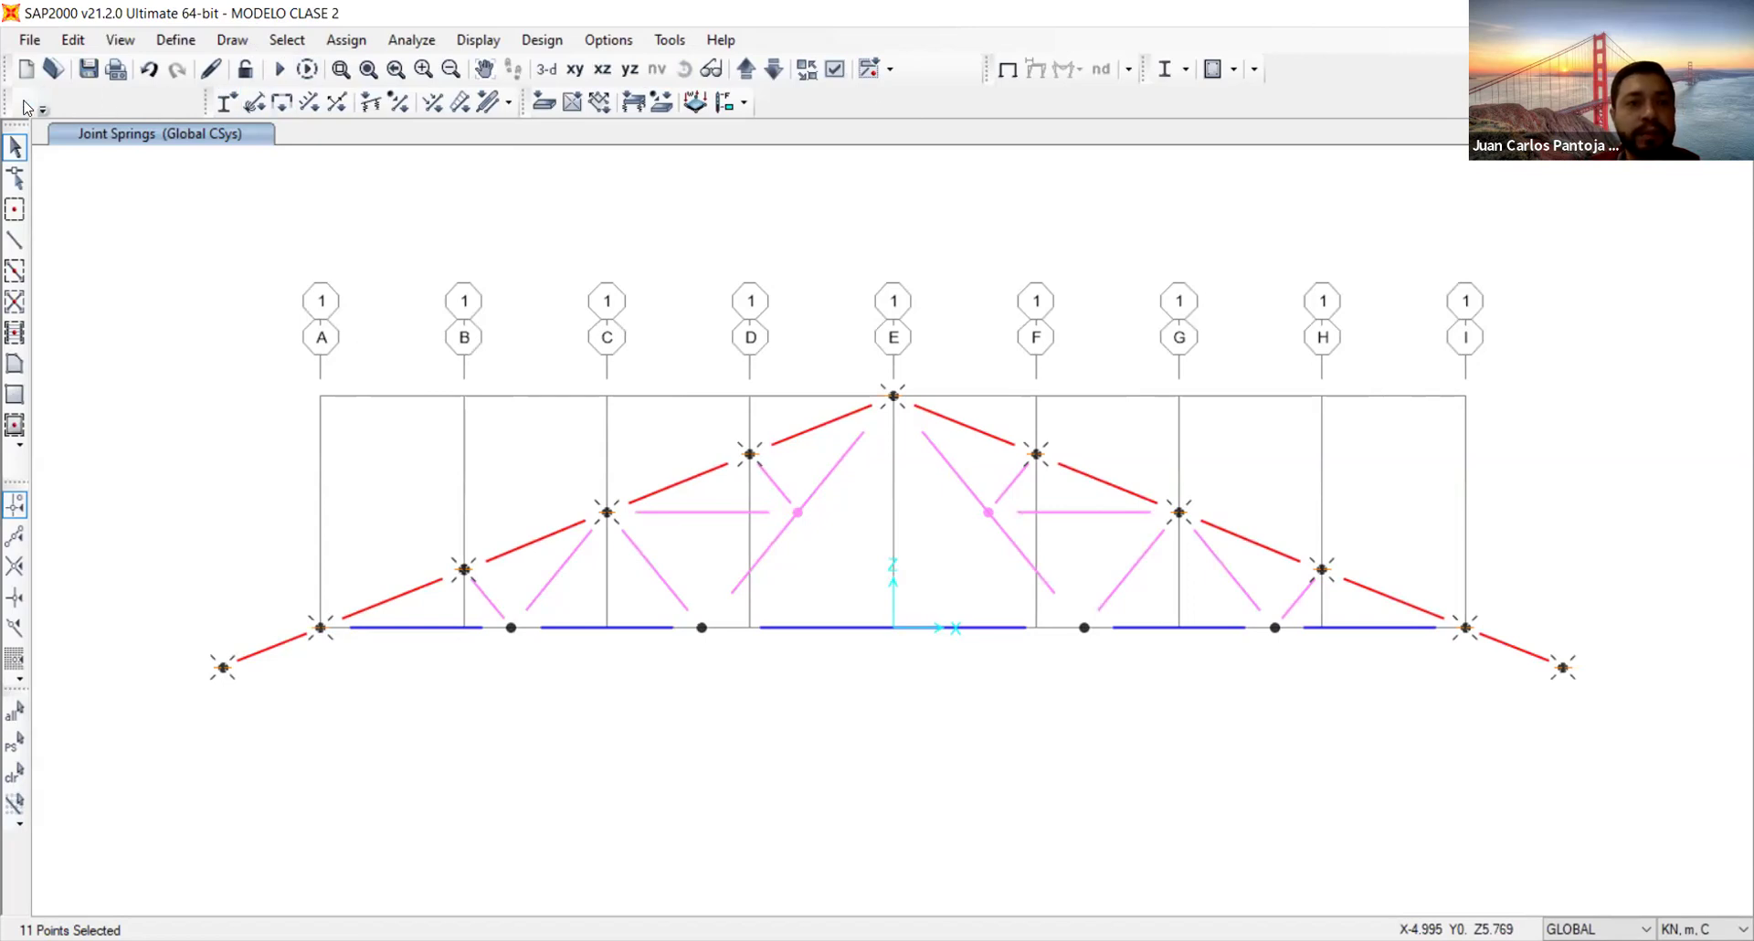
# Hide the Assign Point toolbar and show it again so that its commands are accessible
pyautogui.rightClick(993, 95)
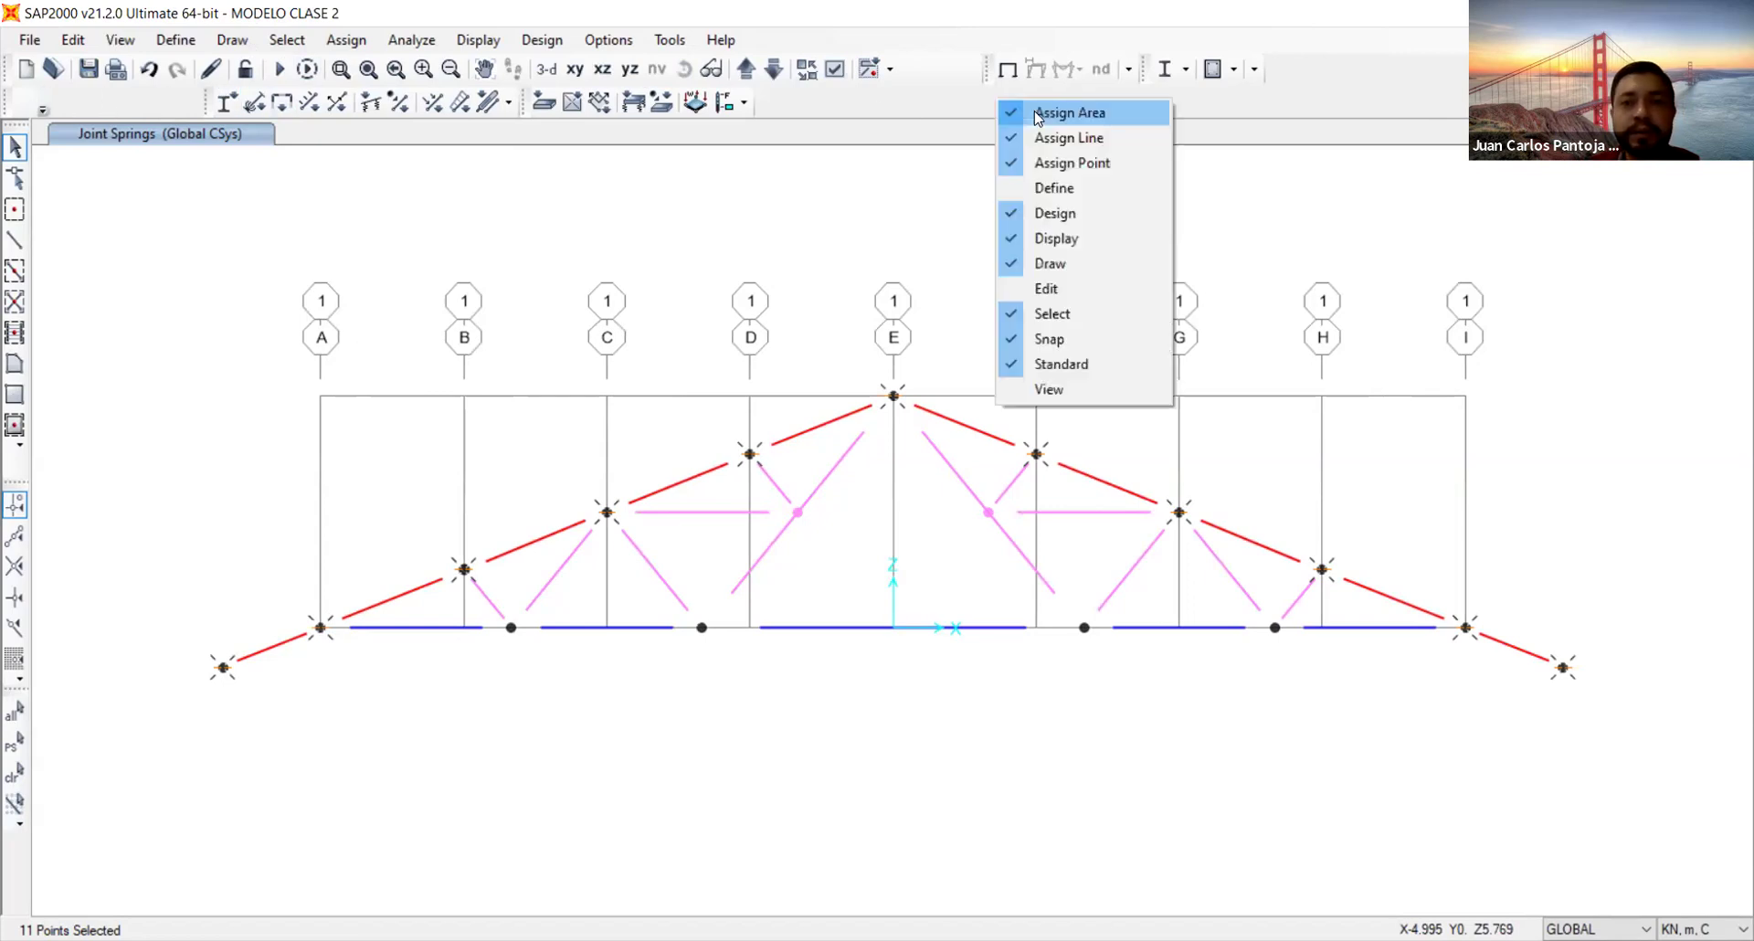
pyautogui.click(1057, 163)
pyautogui.rightClick(971, 111)
pyautogui.click(1032, 172)
# Assign a joint force of -5.7 kN in global Z to the selected top chord joints under load pattern Muerta
pyautogui.click(47, 103)
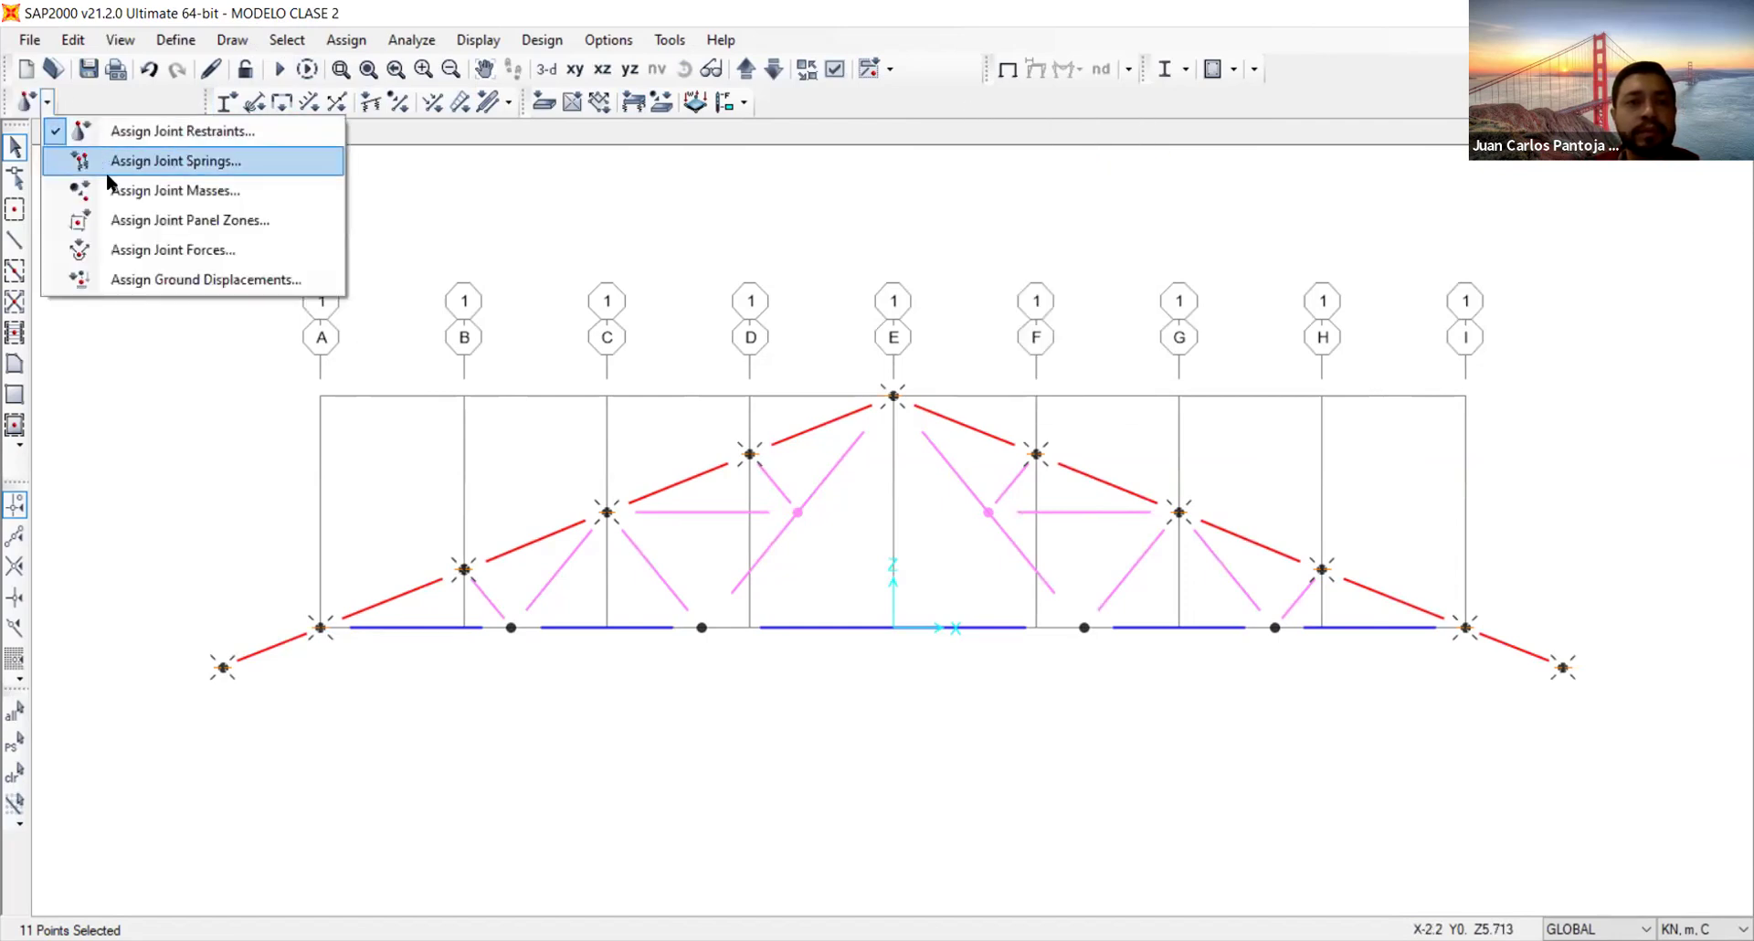
pyautogui.click(173, 251)
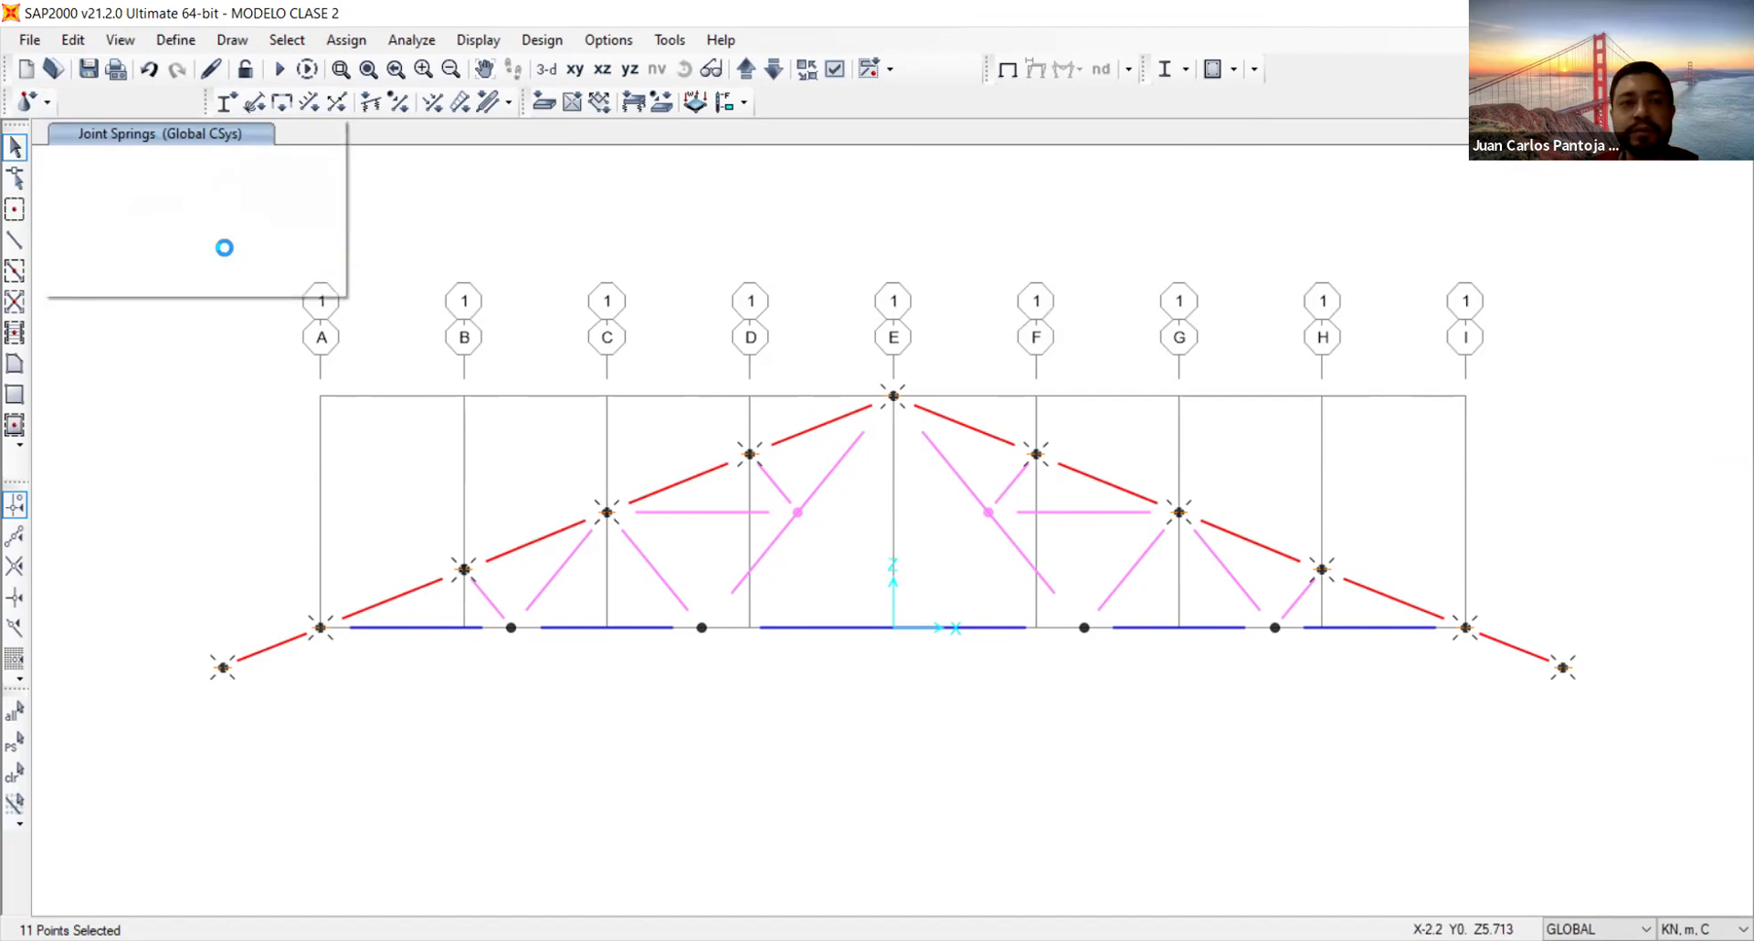
pyautogui.click(49, 104)
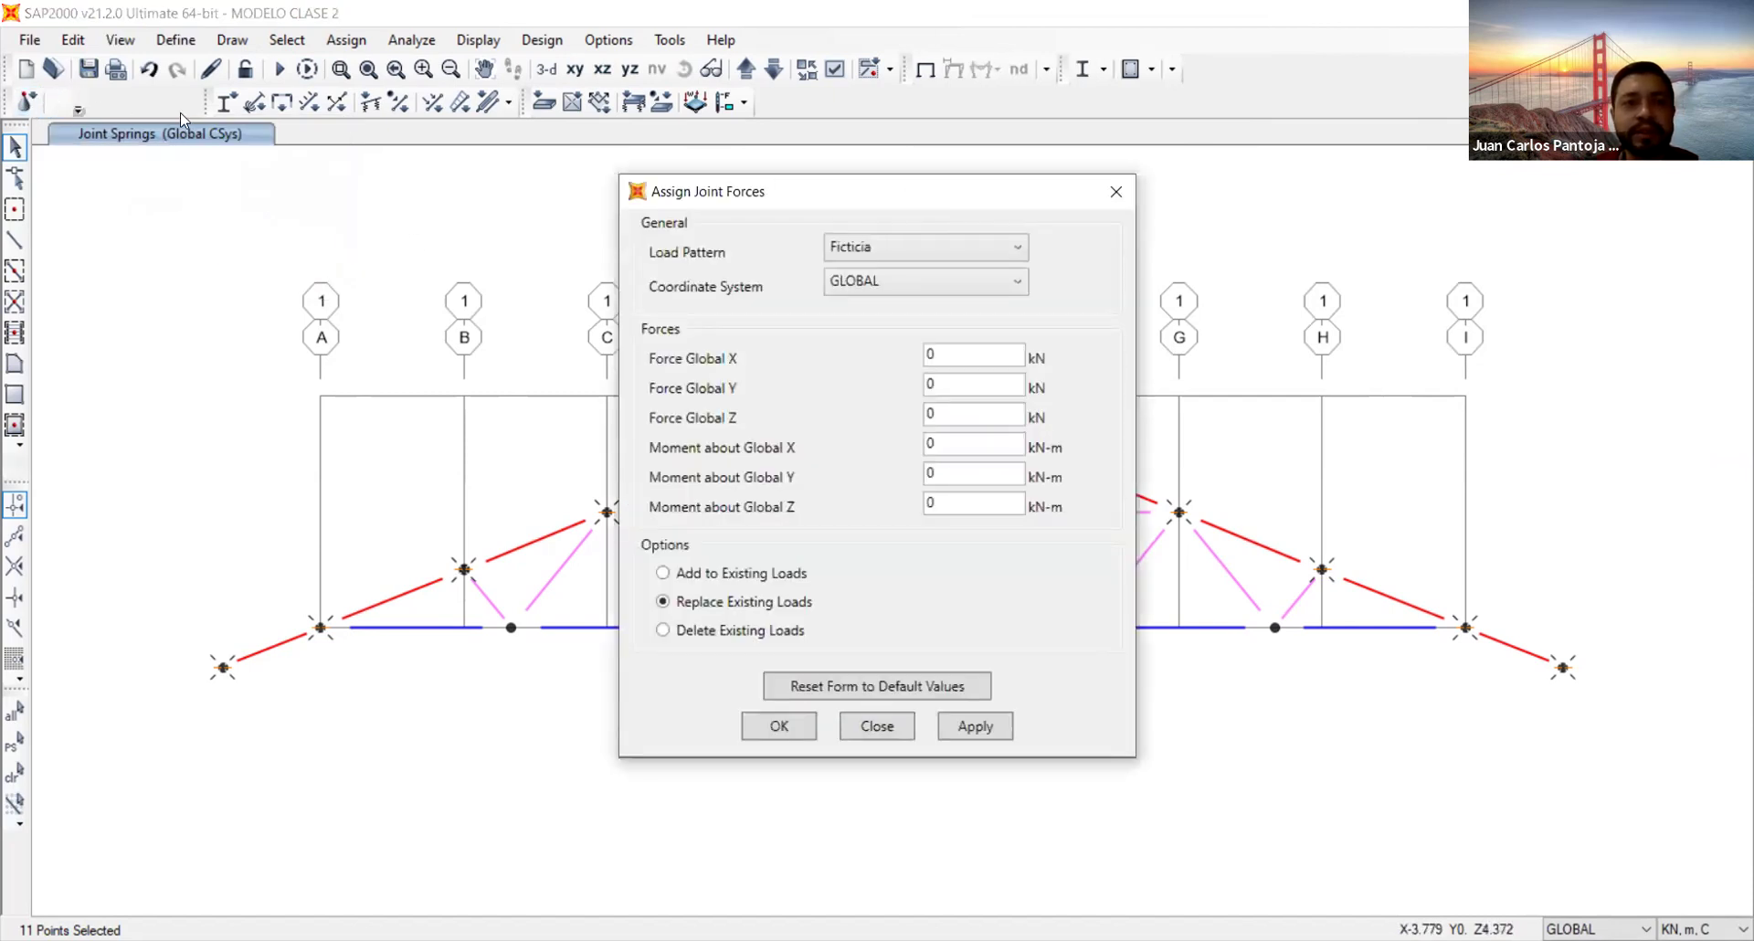
pyautogui.click(913, 247)
pyautogui.click(911, 298)
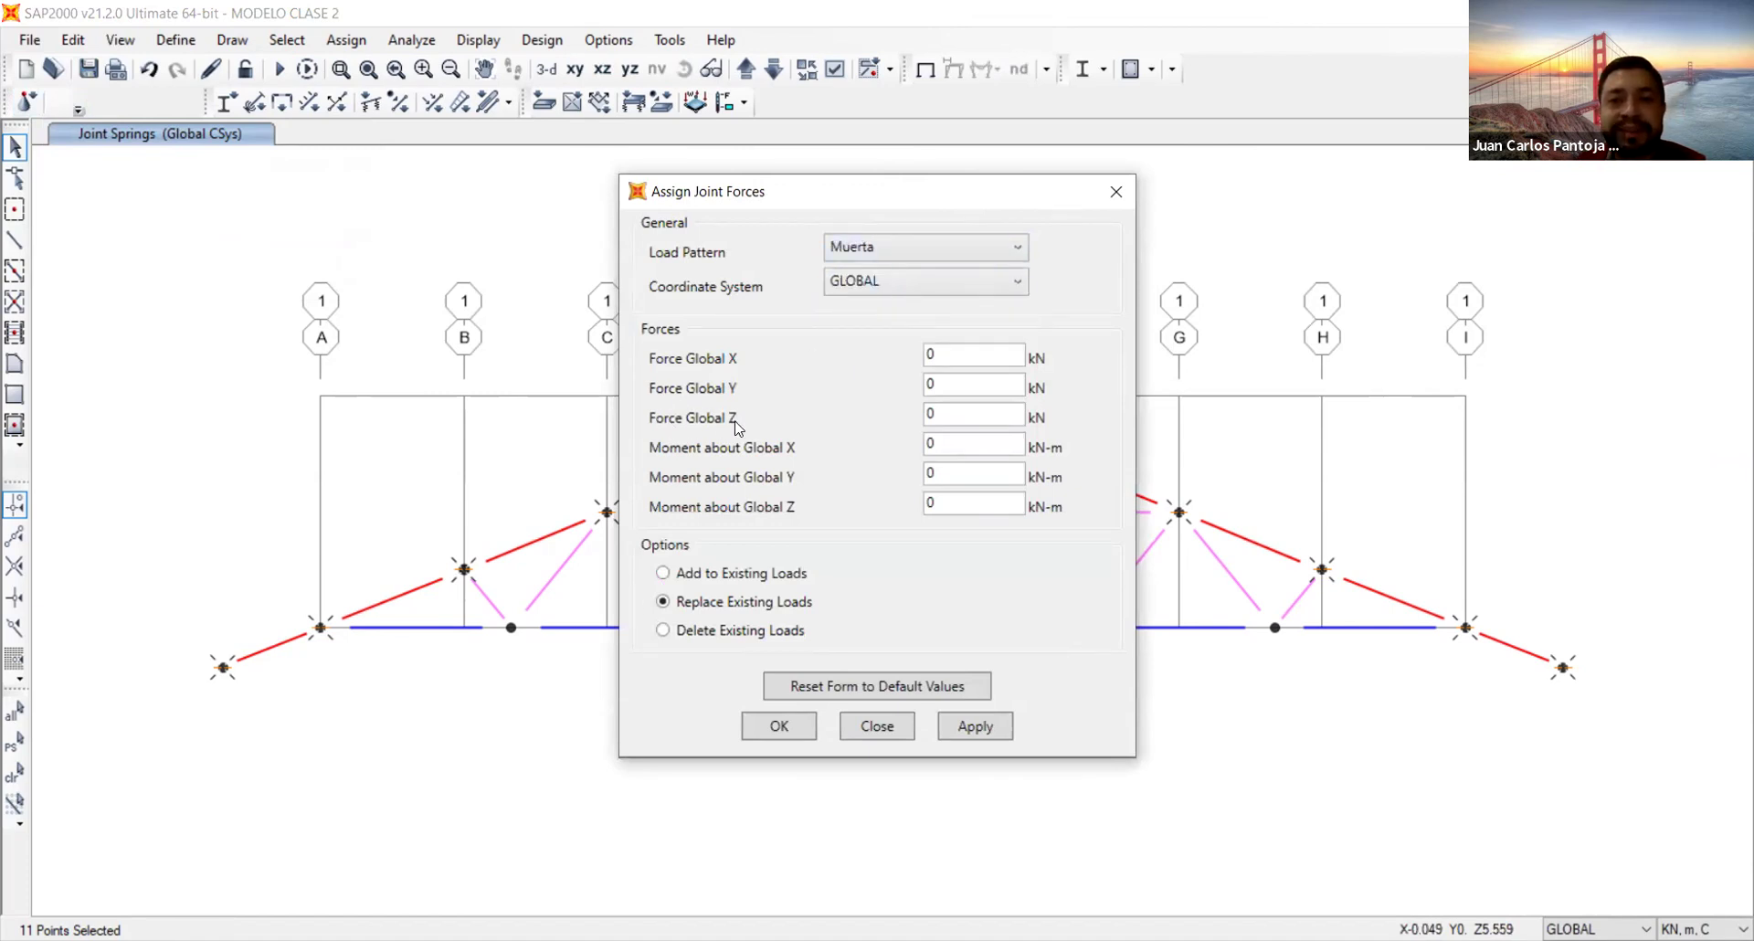
pyautogui.click(957, 414)
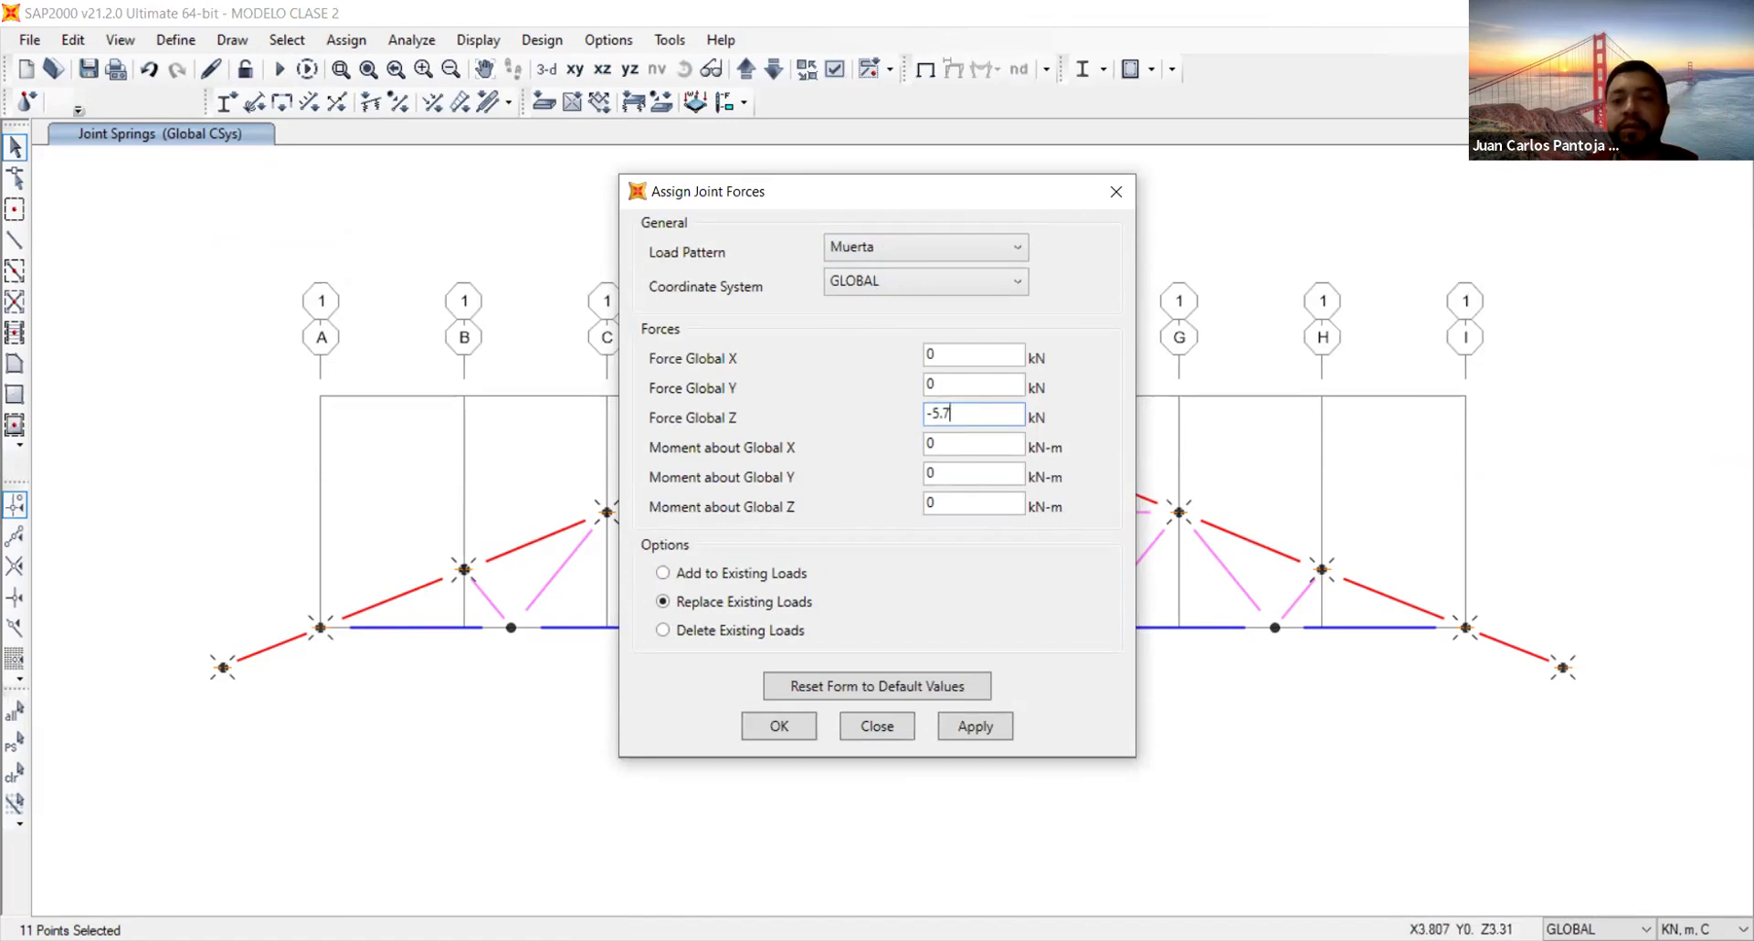
pyautogui.click(971, 736)
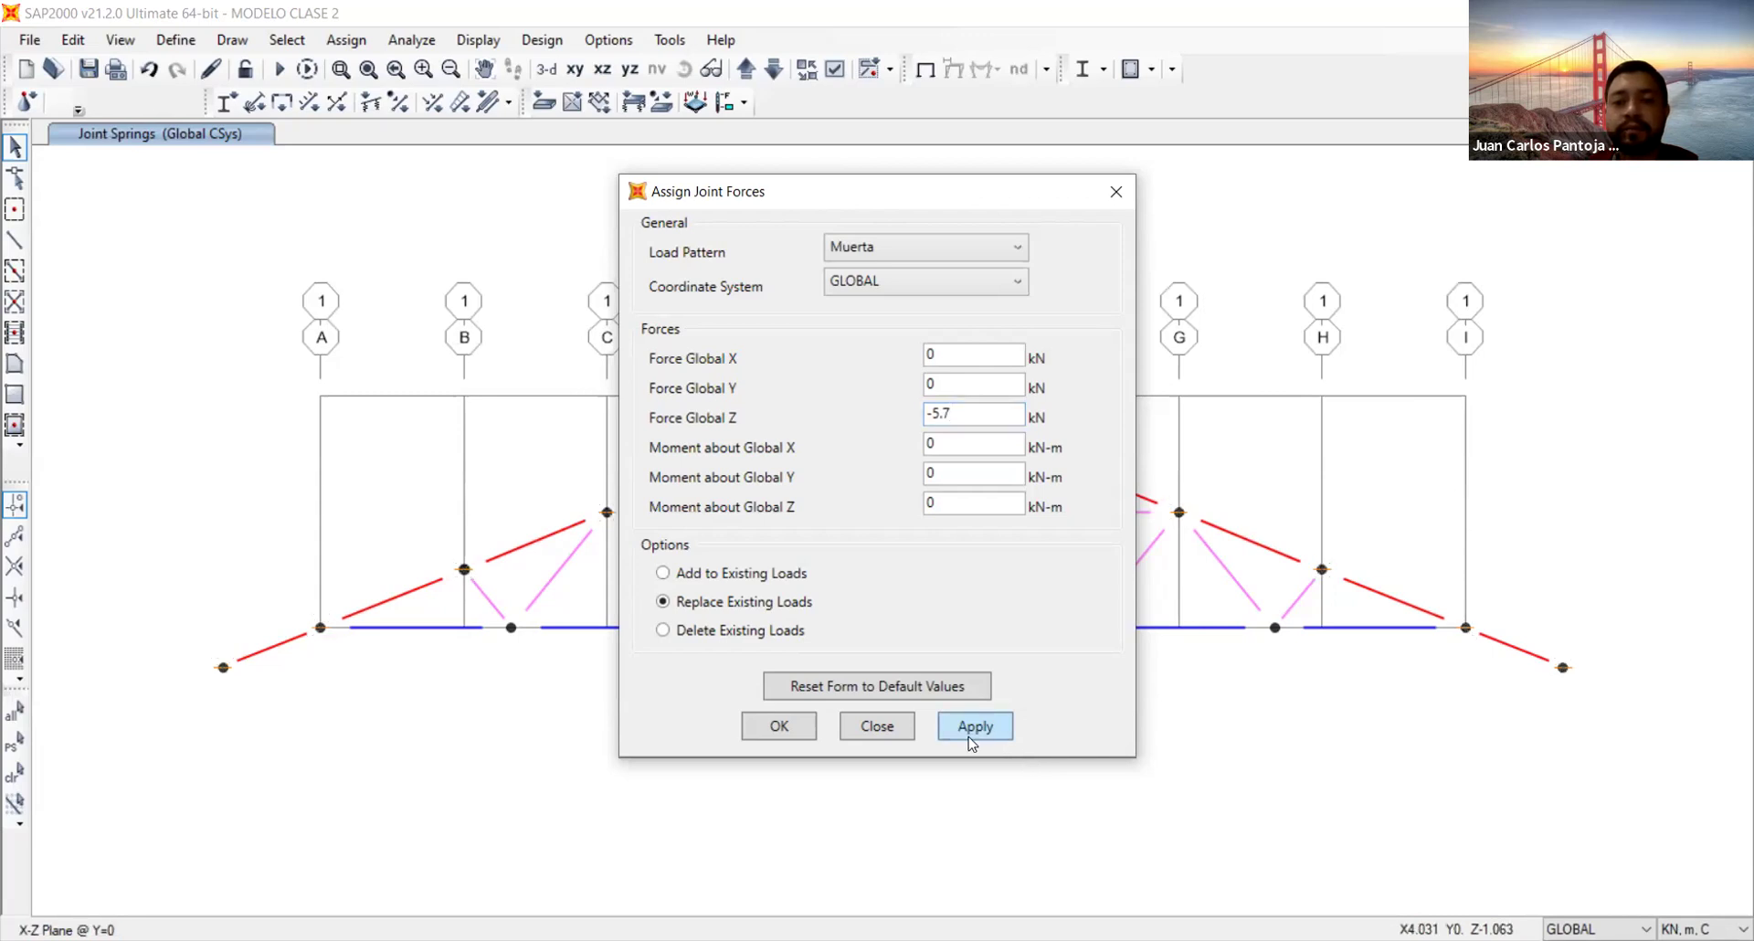
pyautogui.click(778, 726)
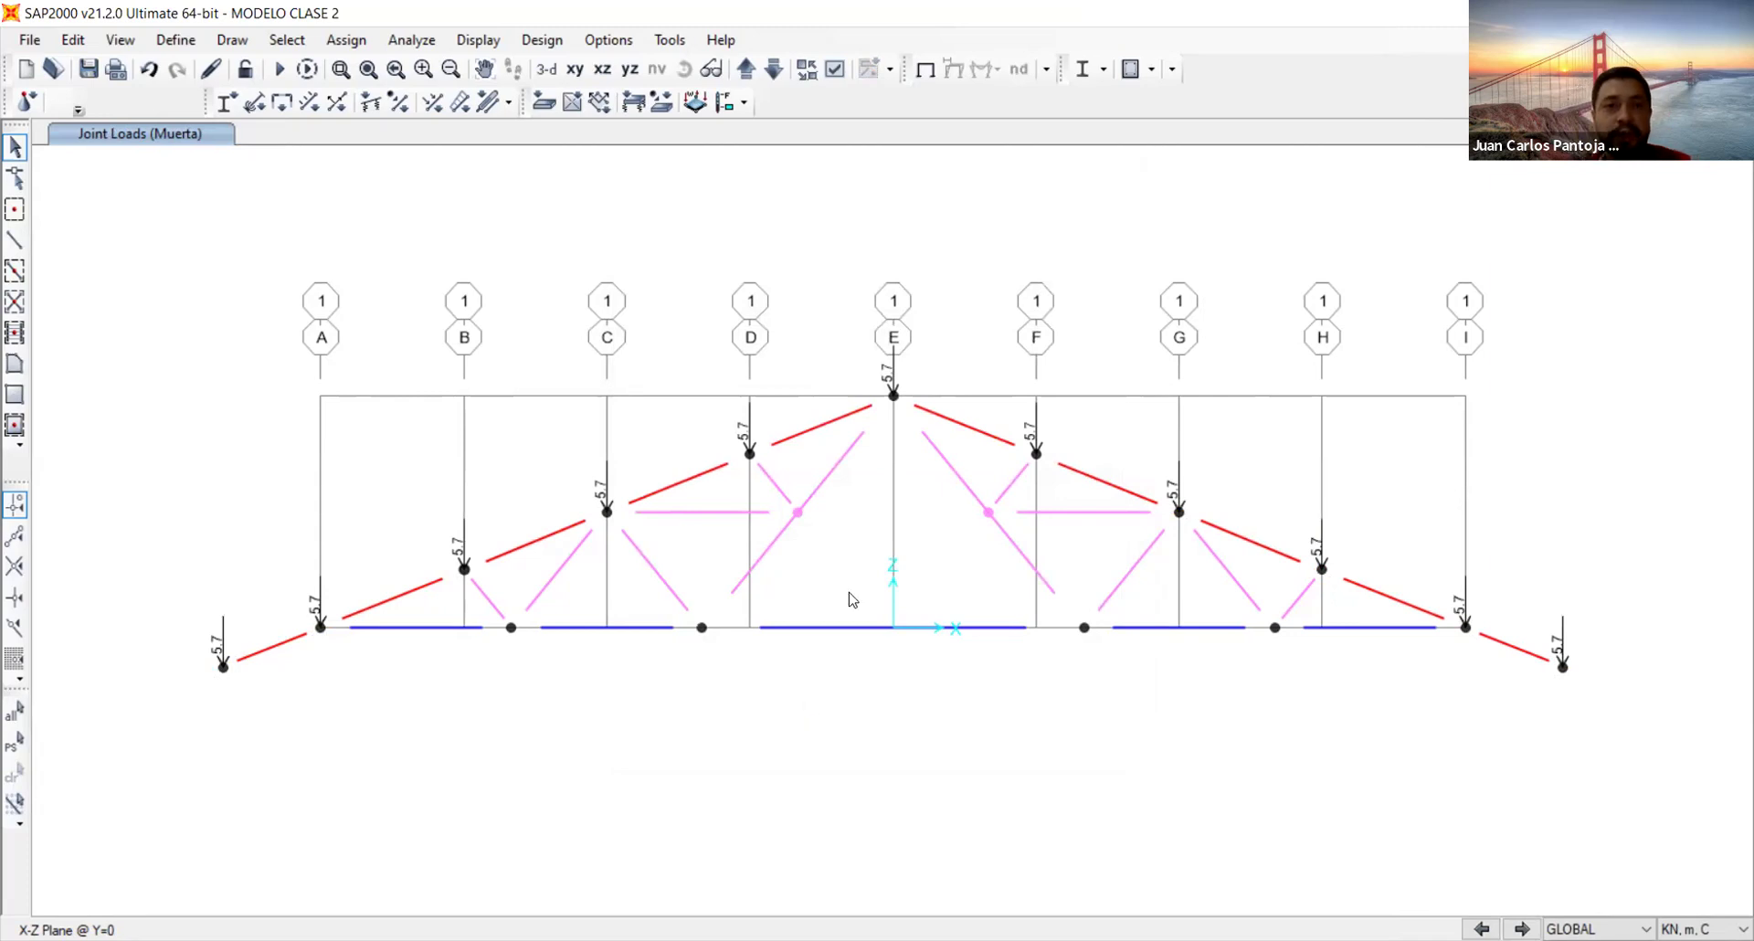
# Reselect the top chord joints and assign them a -4 kN global Z joint force under load pattern Viva
pyautogui.click(15, 744)
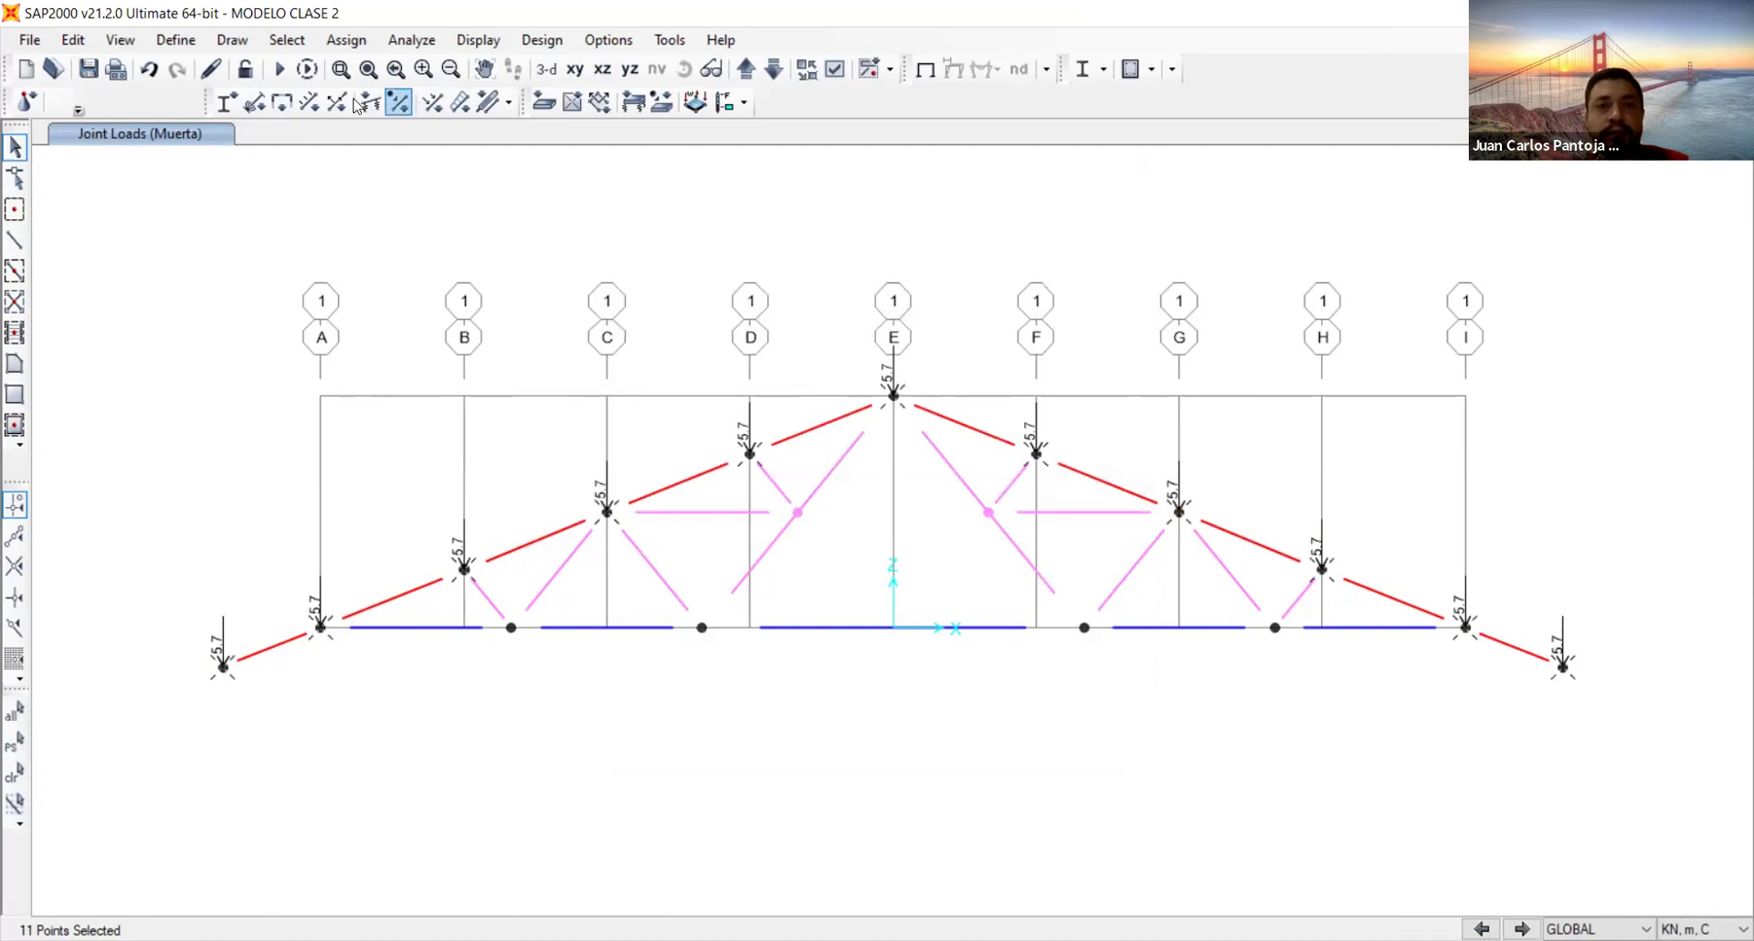
pyautogui.click(77, 107)
pyautogui.click(67, 134)
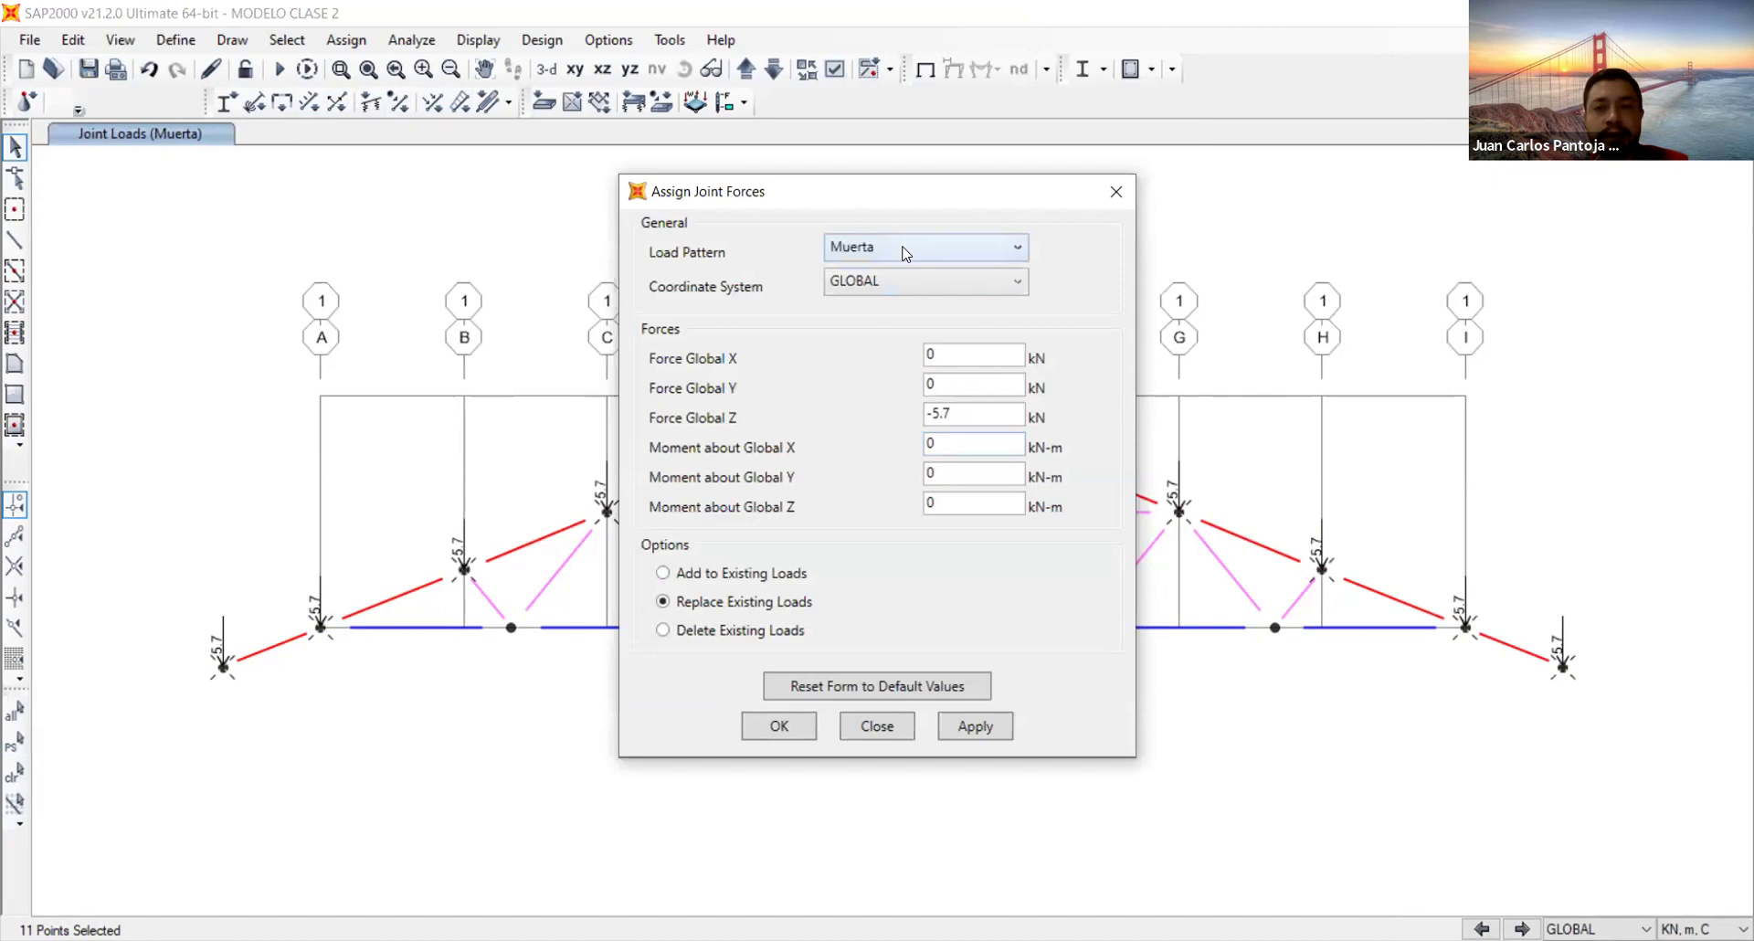
pyautogui.click(904, 251)
pyautogui.click(890, 344)
pyautogui.moveTo(944, 413)
pyautogui.mouseDown()
pyautogui.moveTo(964, 412)
pyautogui.moveTo(926, 412)
pyautogui.mouseUp()
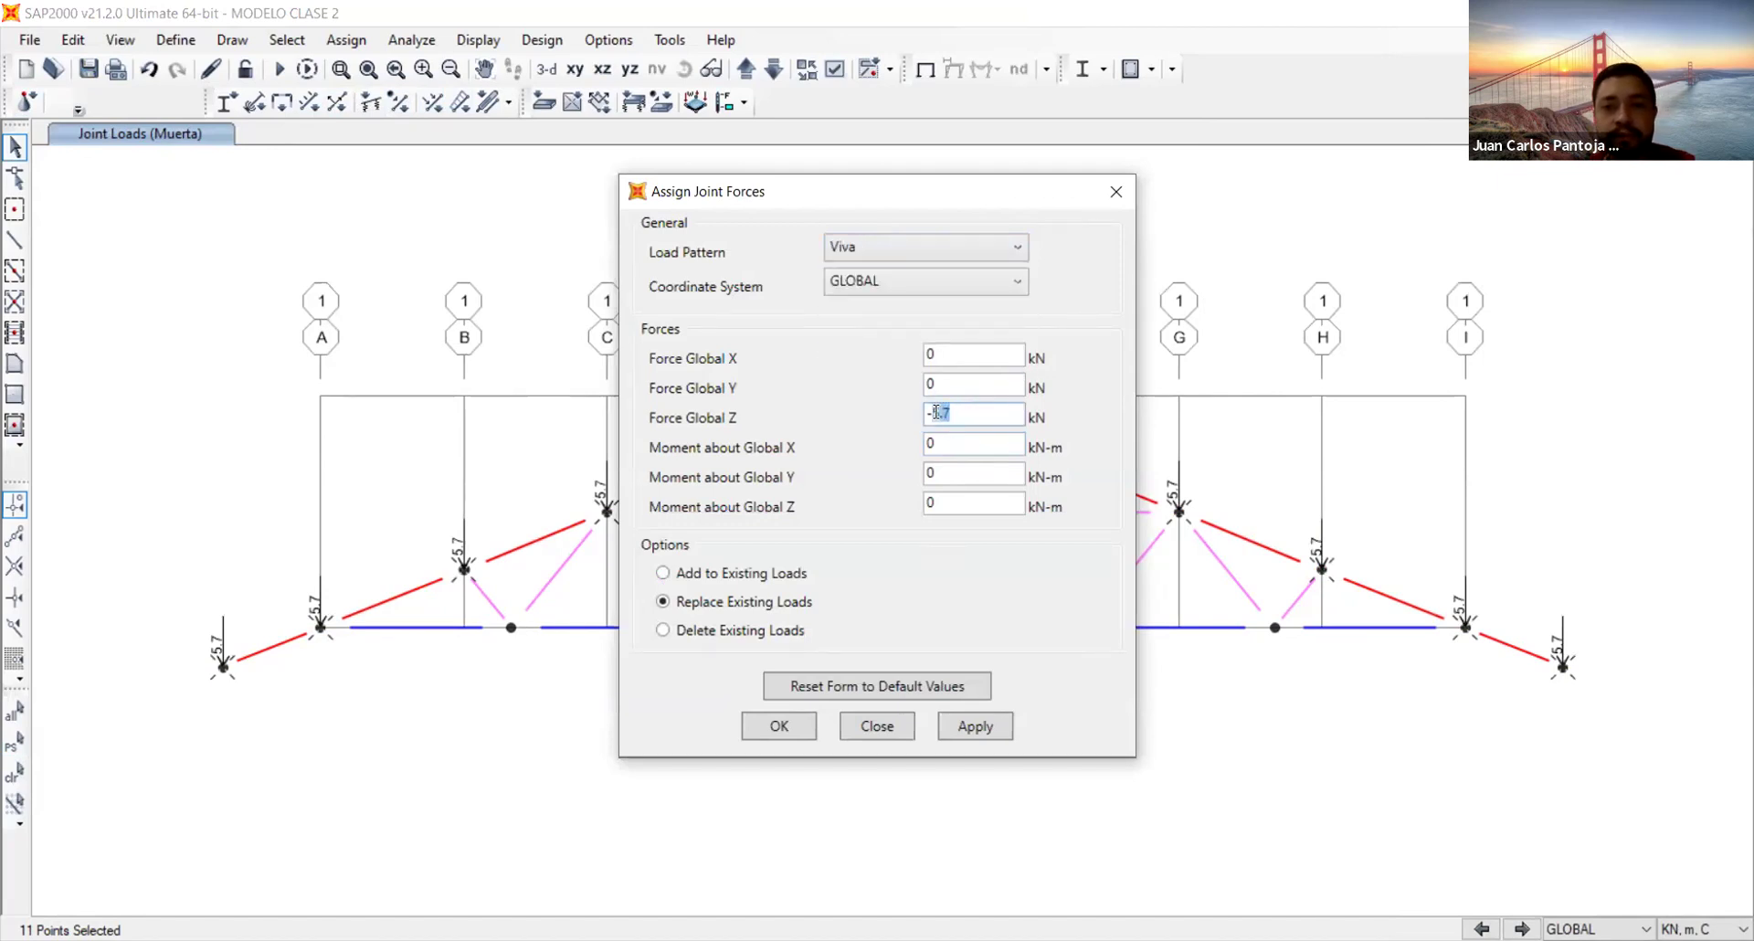
pyautogui.write('-4')
pyautogui.click(975, 720)
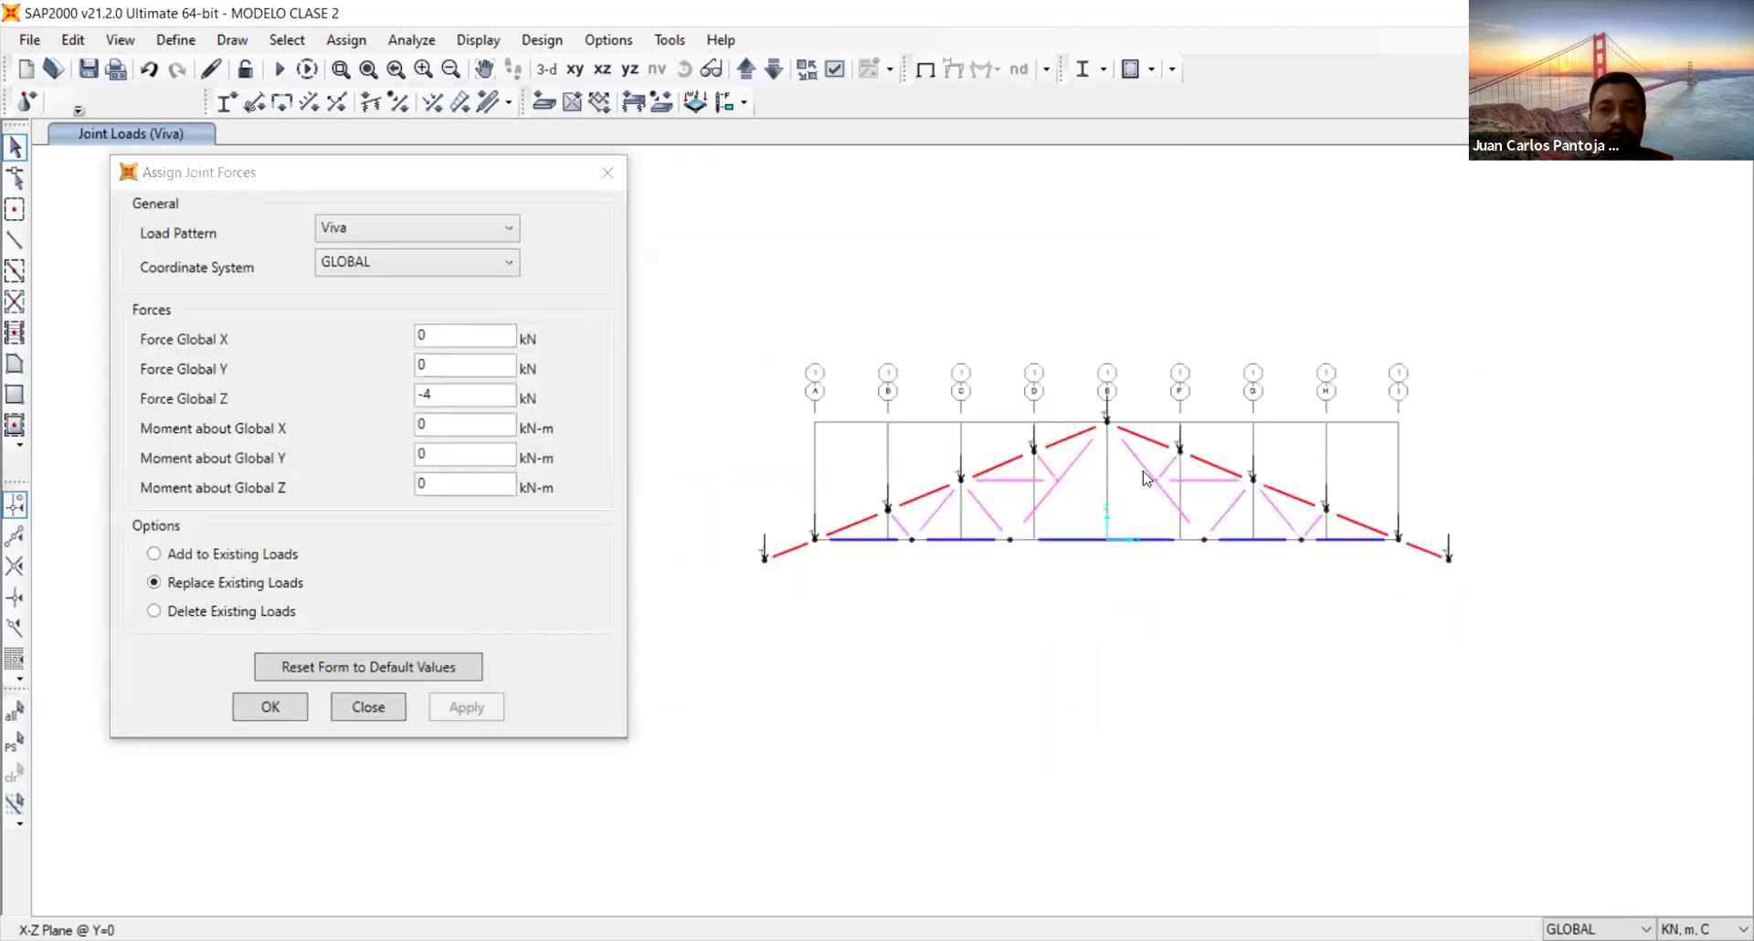
# Assign a 1.24 kN global Z joint force under load pattern Viento to the end joint of the truss's left overhang
pyautogui.scroll(3, 1145, 477)
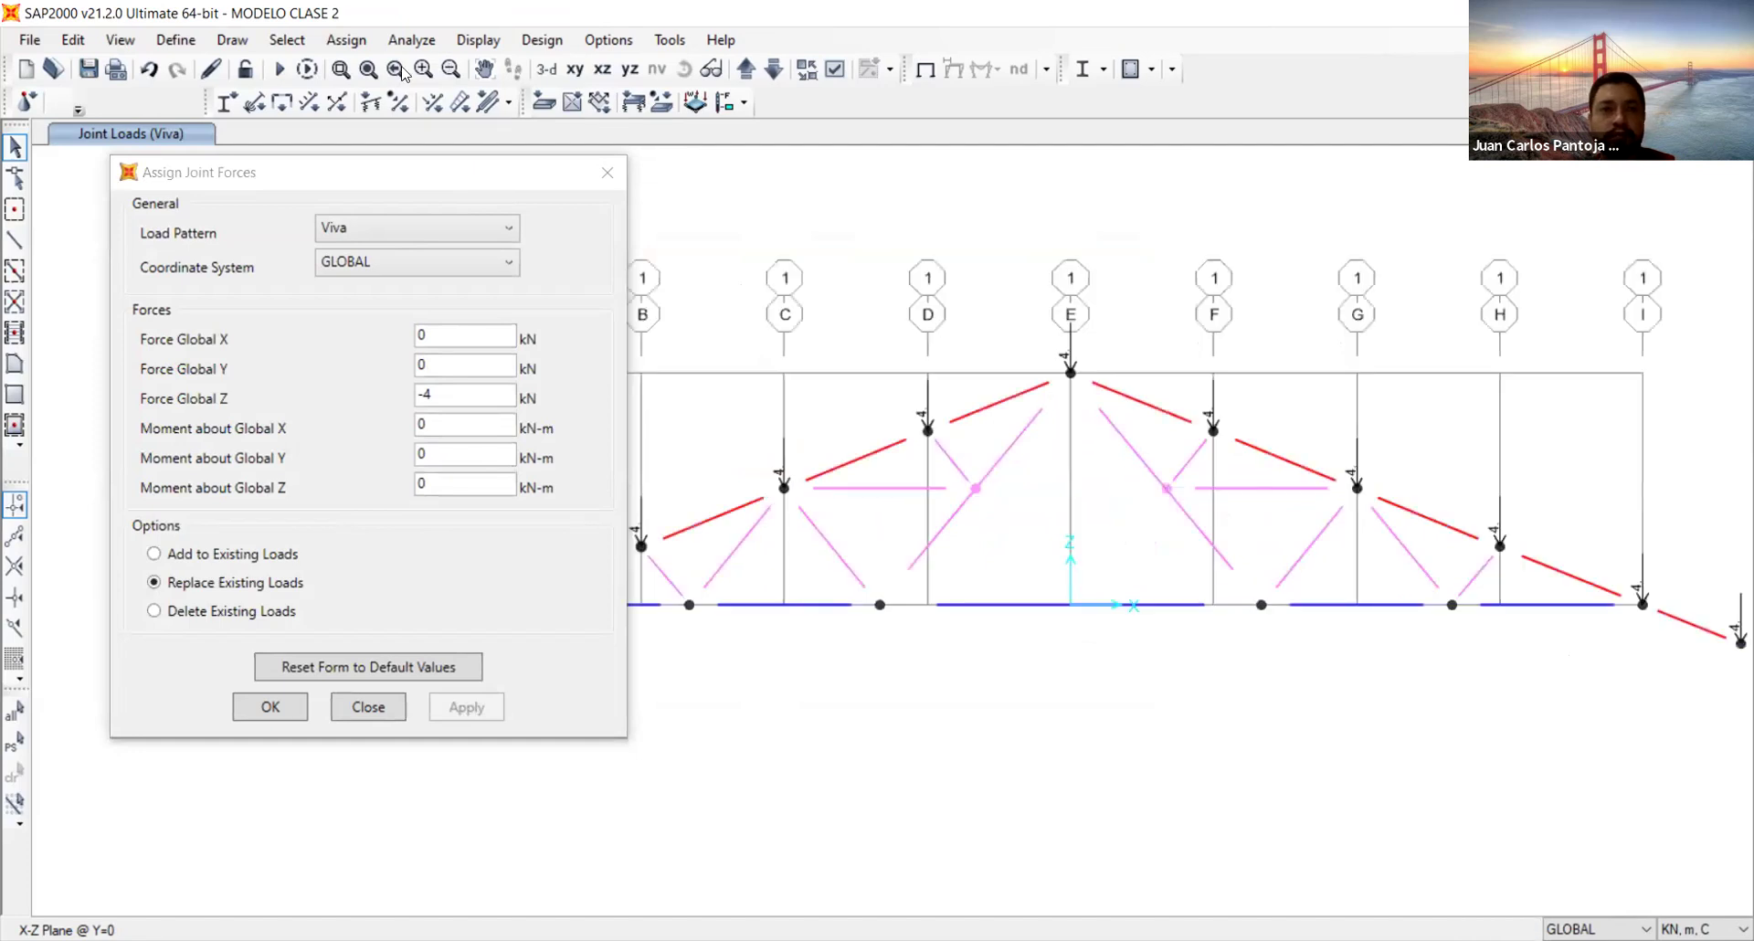
pyautogui.click(368, 70)
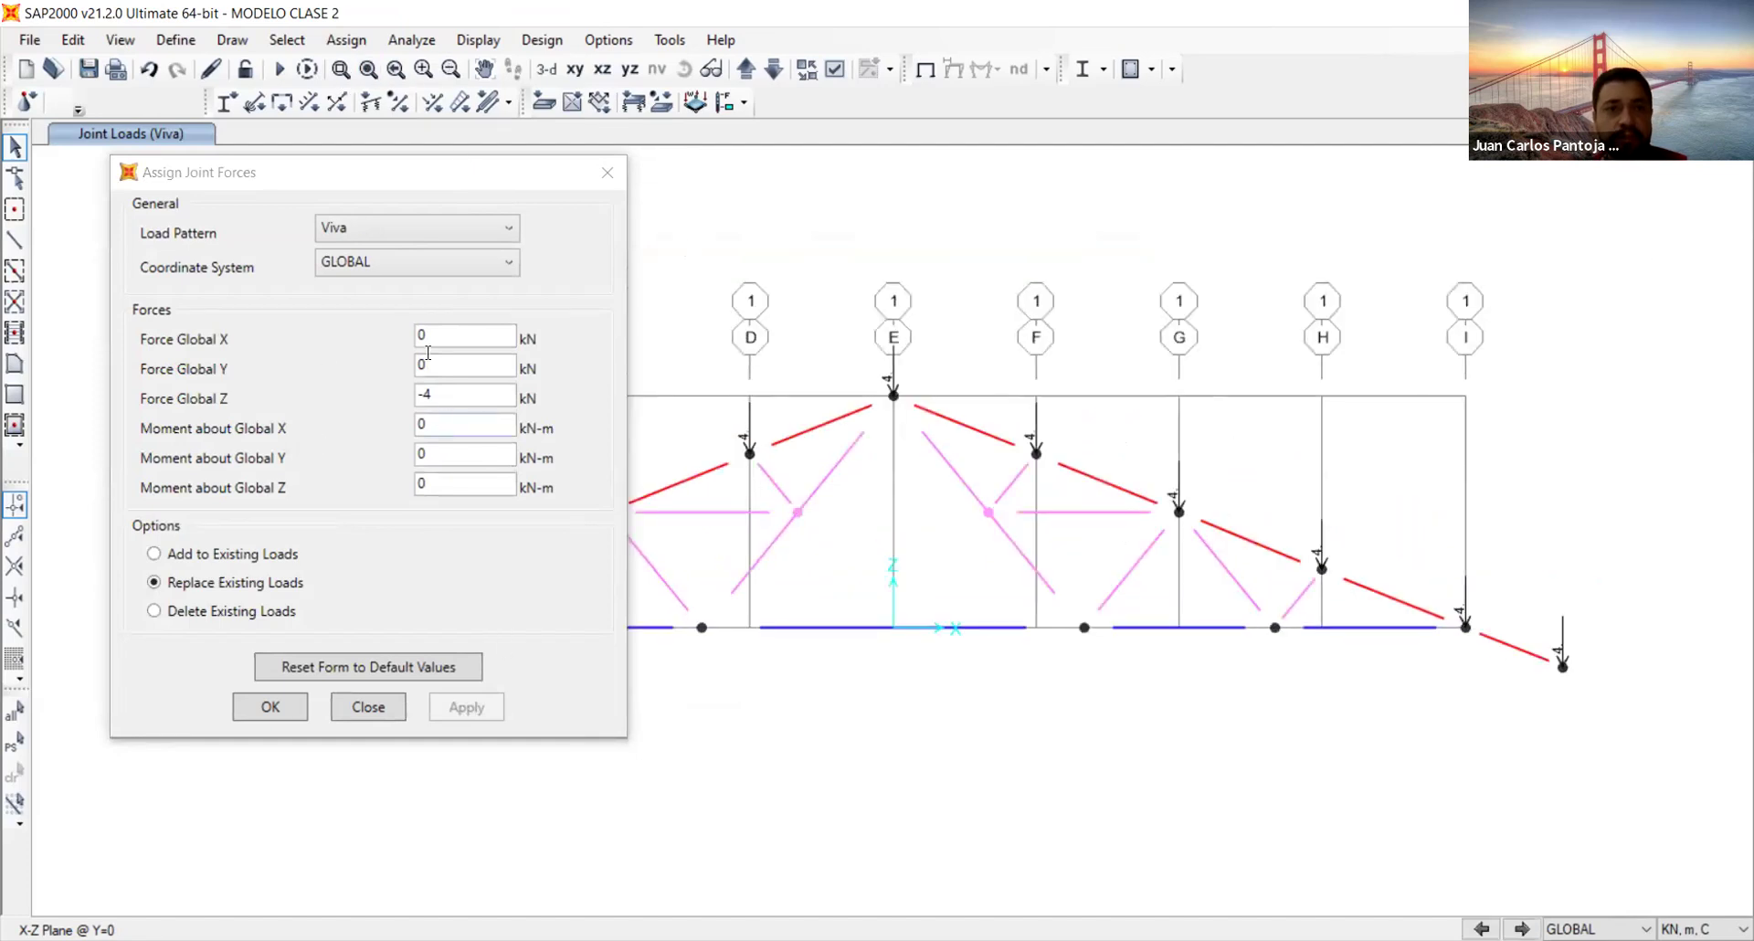
pyautogui.click(358, 300)
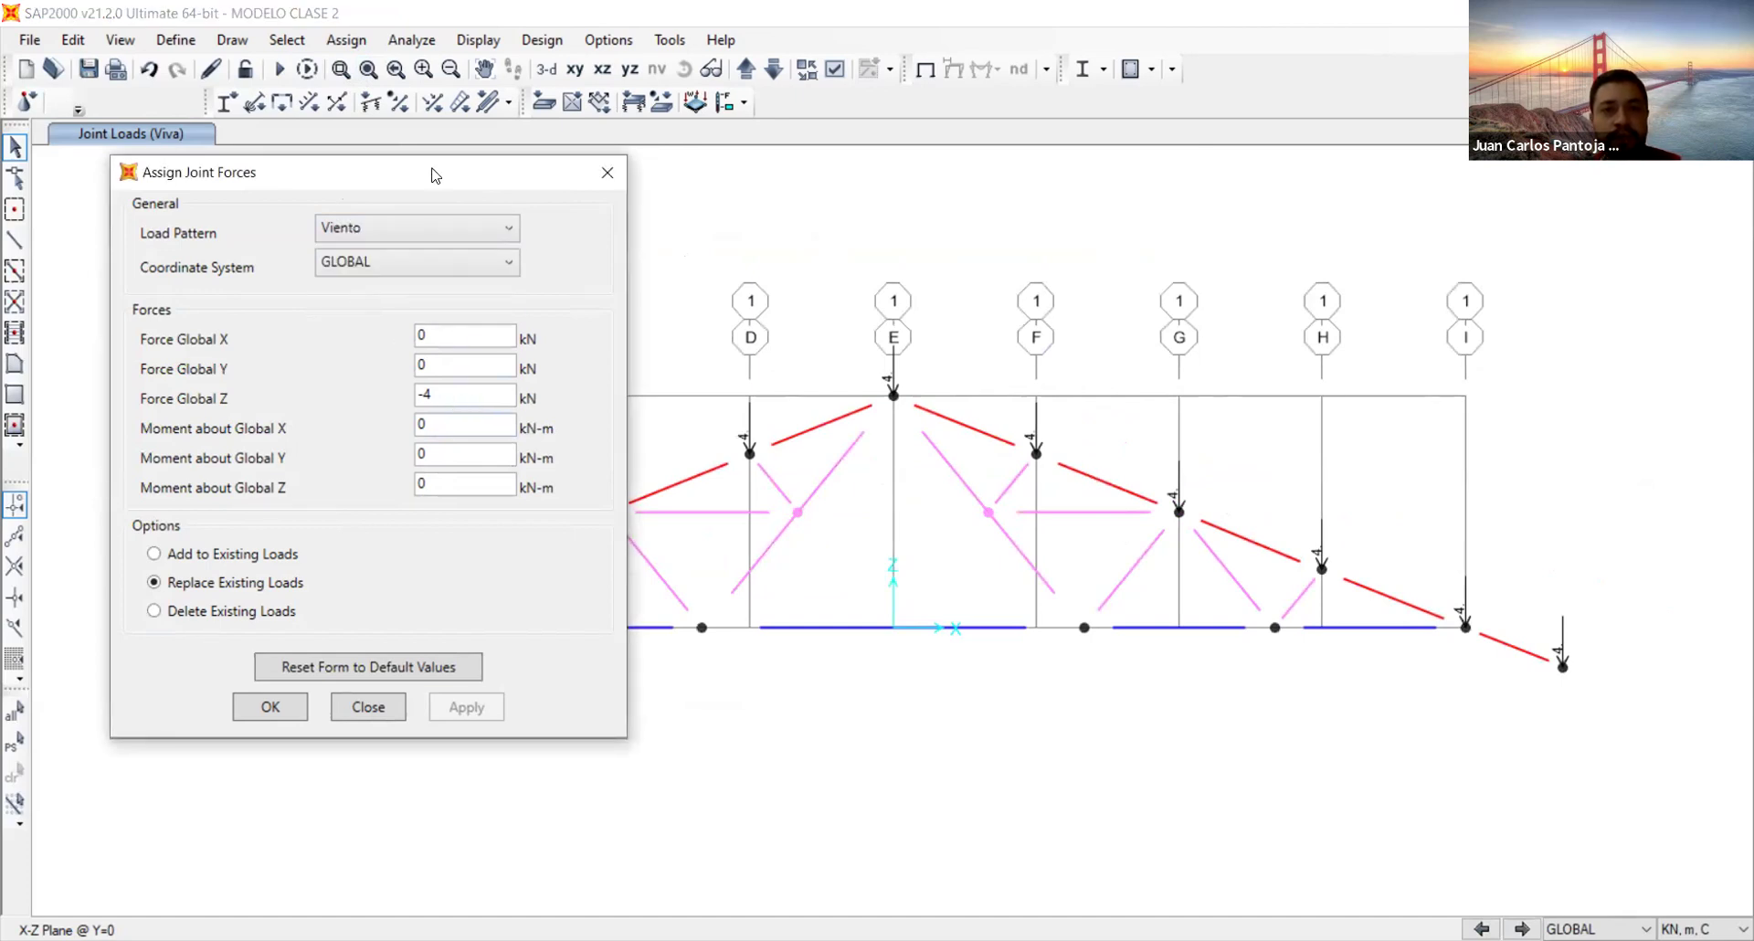
pyautogui.moveTo(432, 173); pyautogui.dragTo(942, 197)
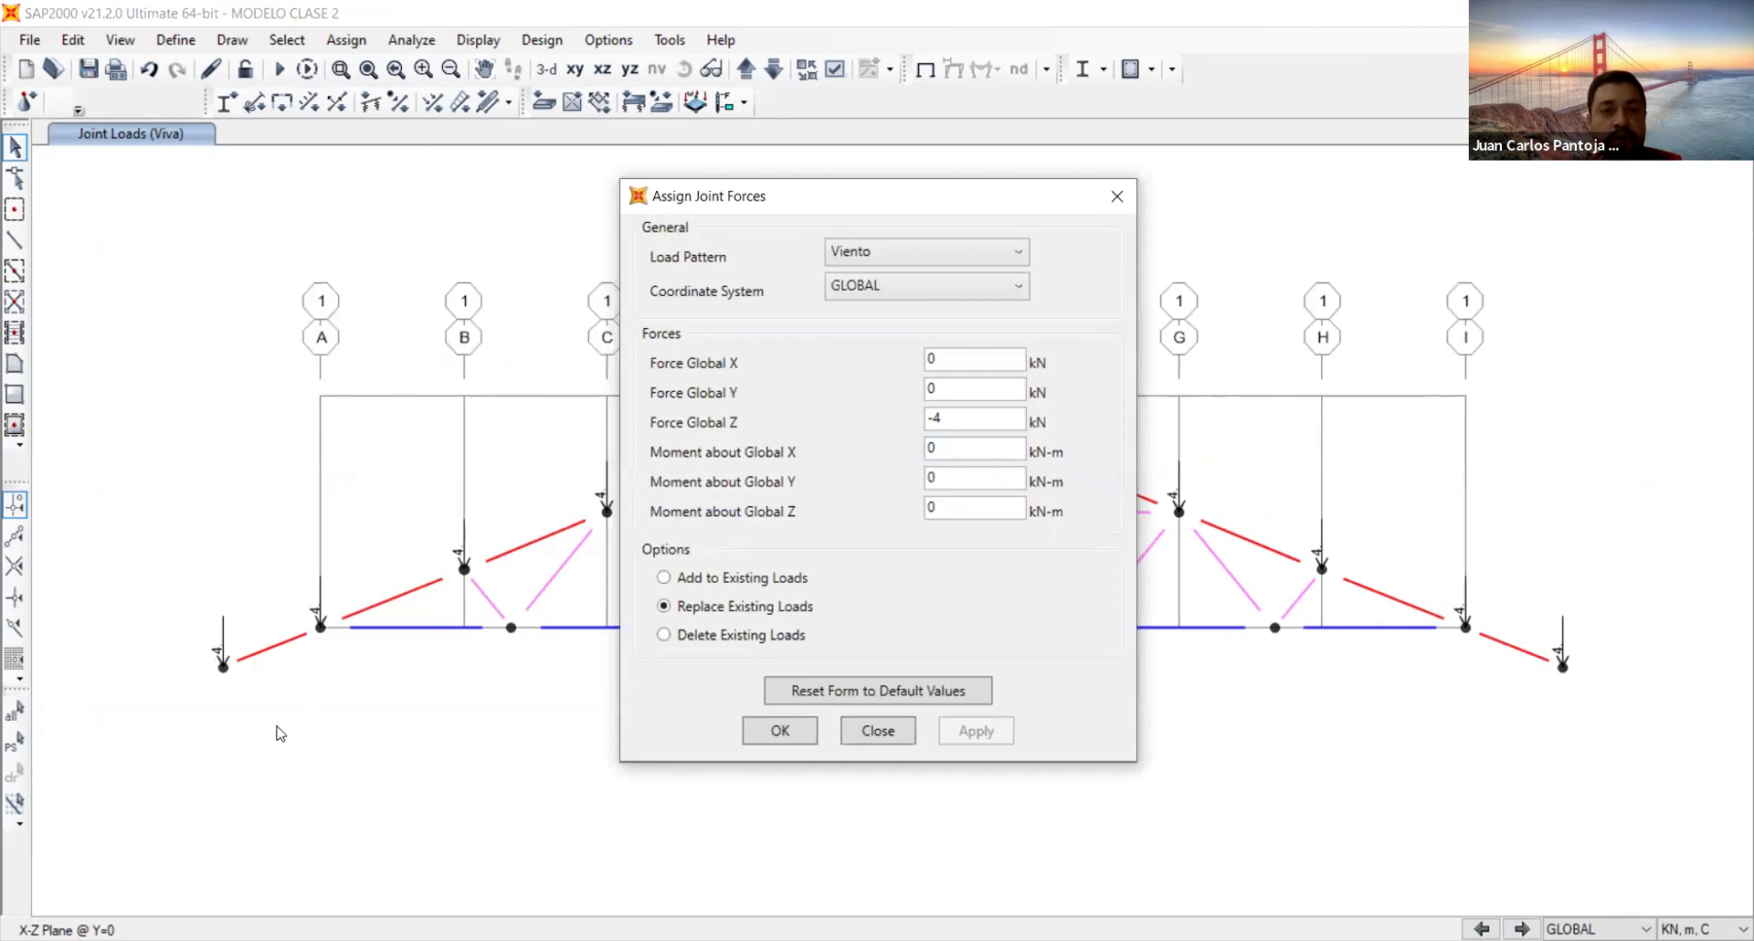
pyautogui.click(227, 666)
pyautogui.click(226, 667)
pyautogui.click(223, 668)
pyautogui.click(876, 422)
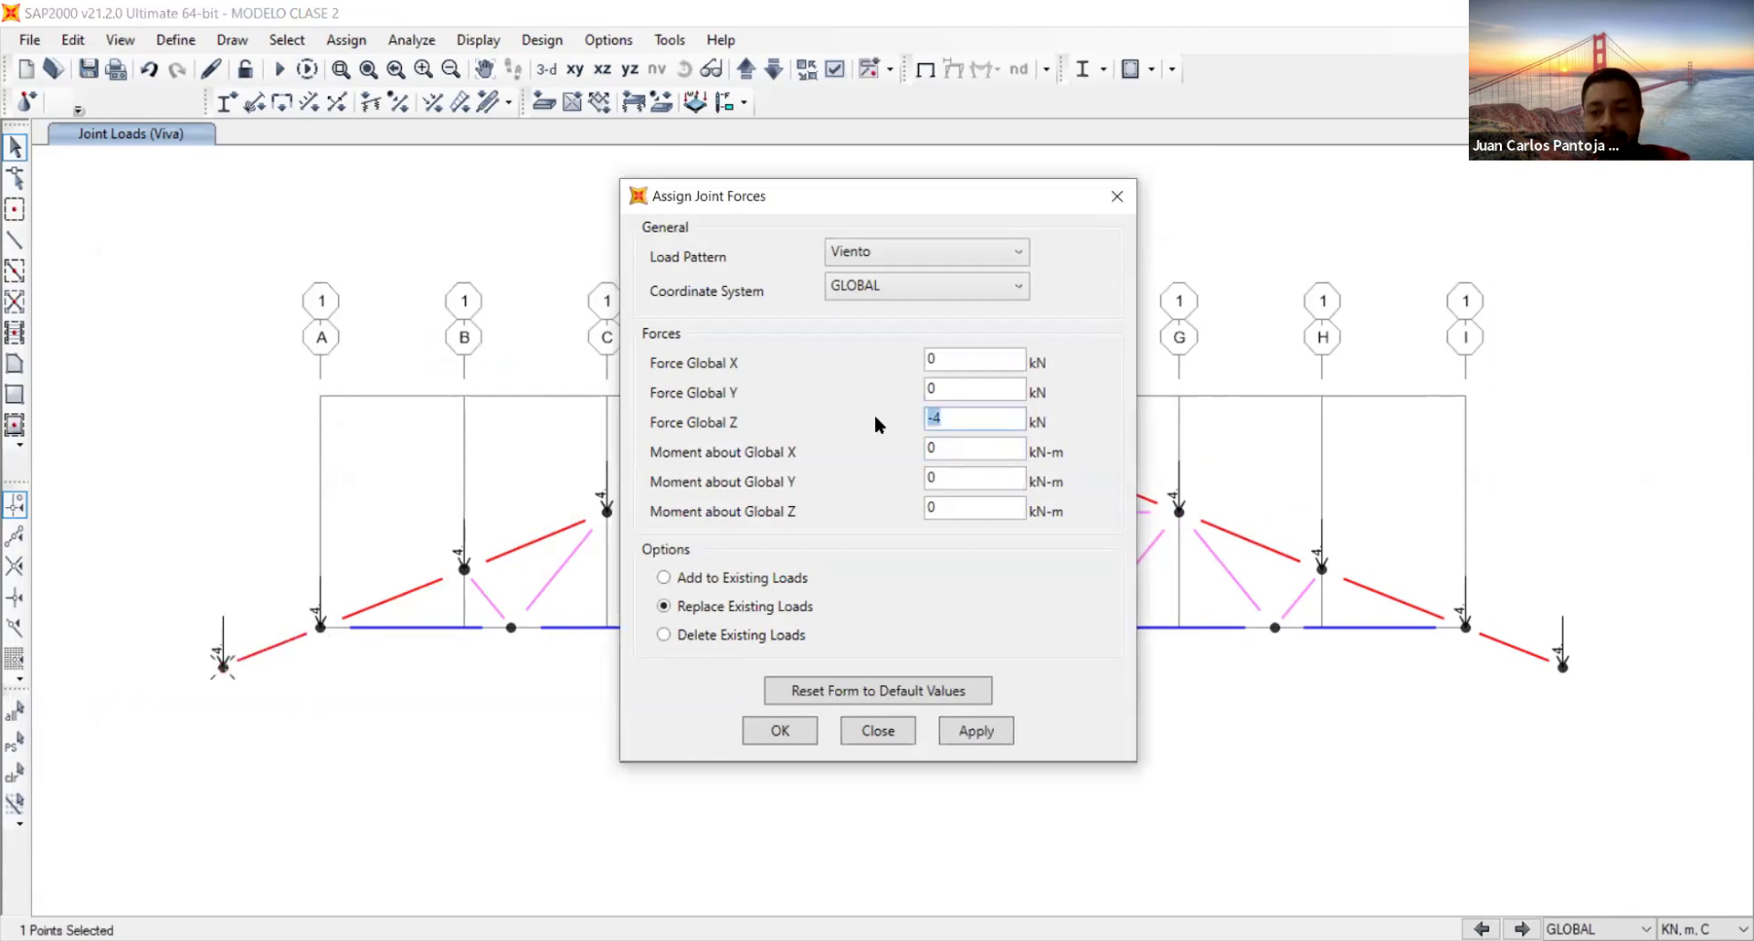
pyautogui.write('1.24')
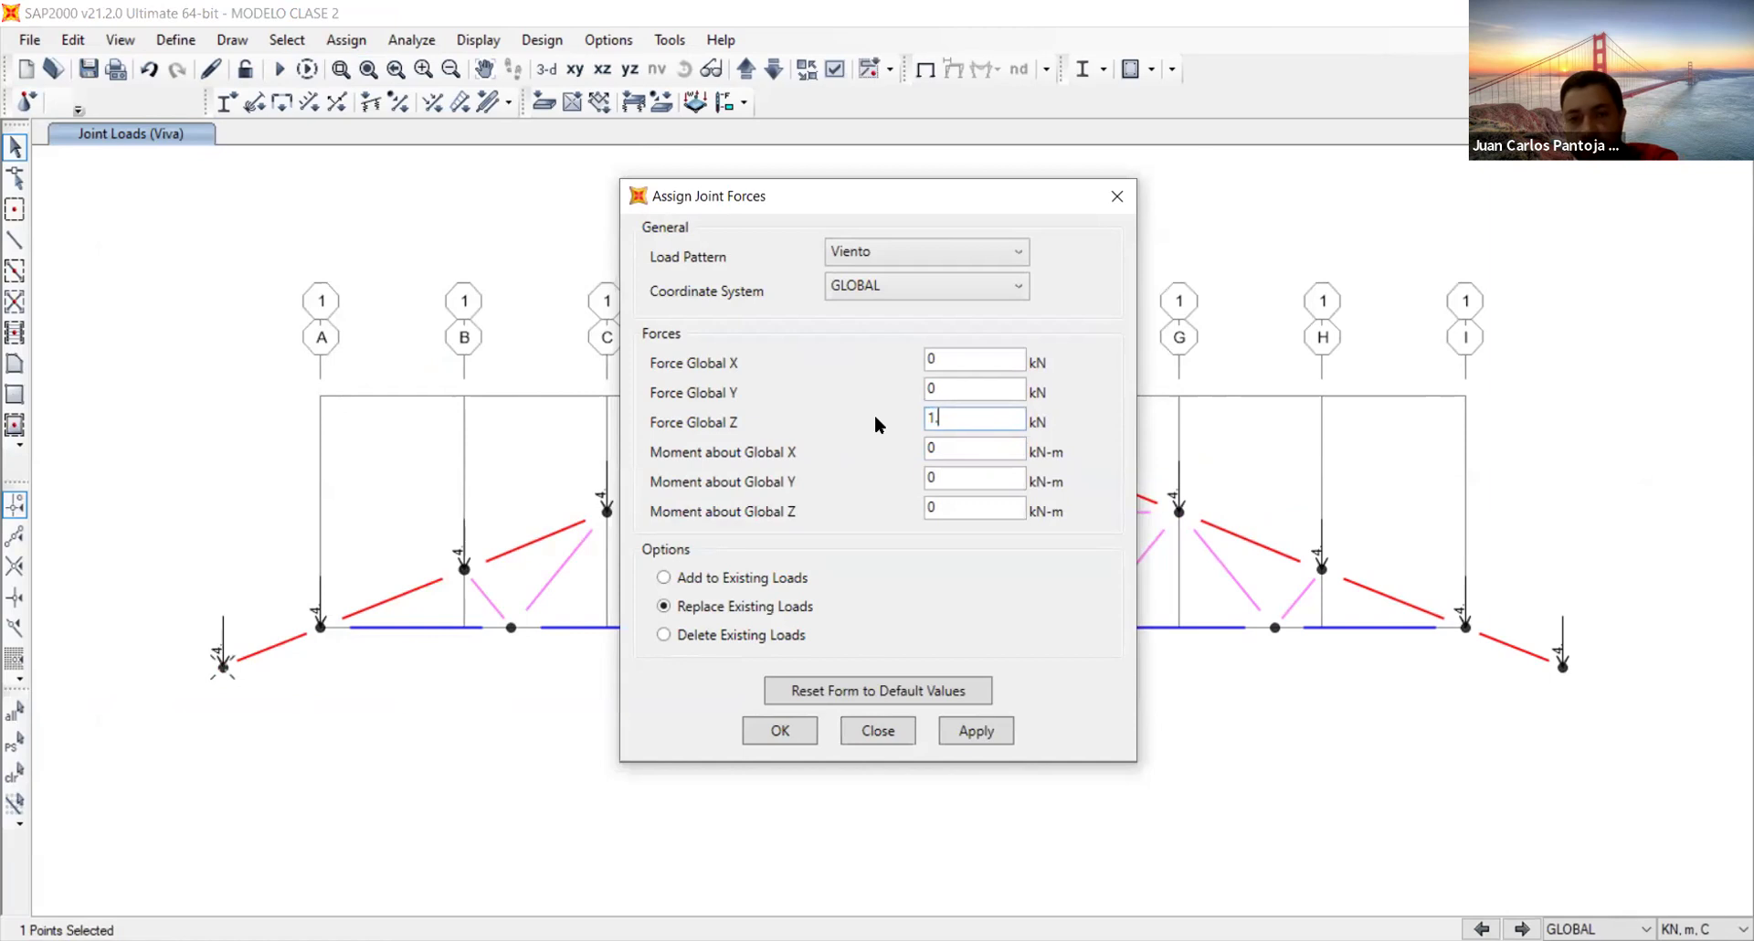
pyautogui.click(970, 729)
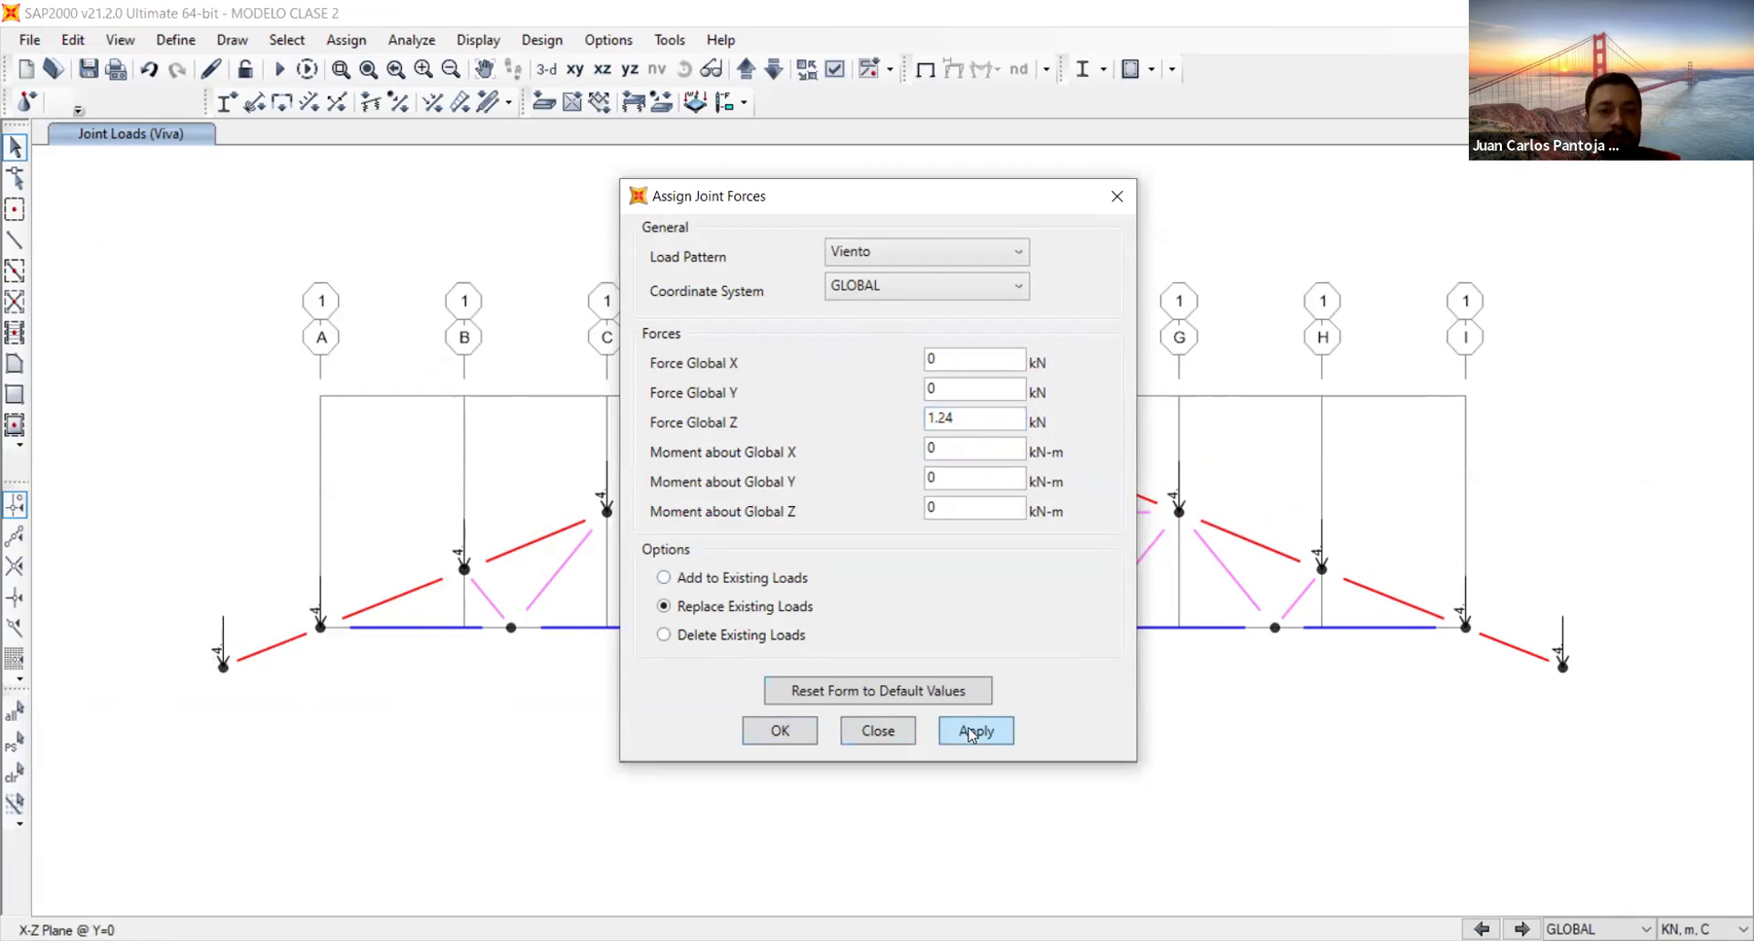
# Assign a 2.99 kN global Z joint force under load pattern Viento to the top chord joint on grid line A
pyautogui.click(306, 591)
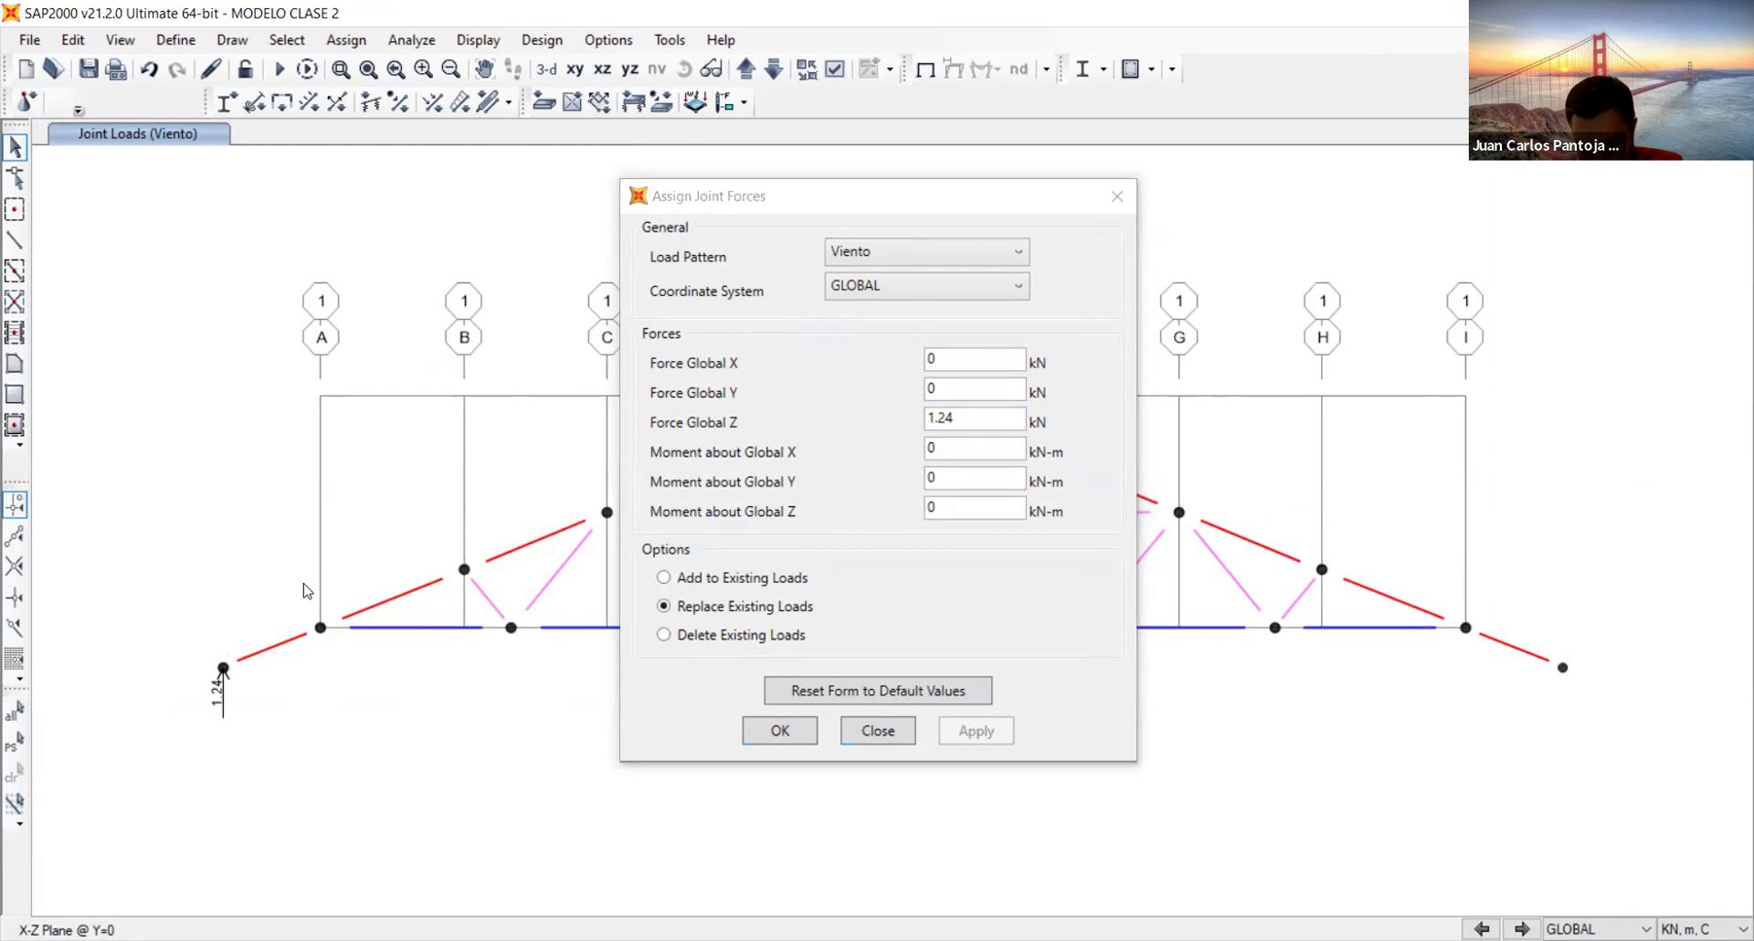
pyautogui.click(320, 627)
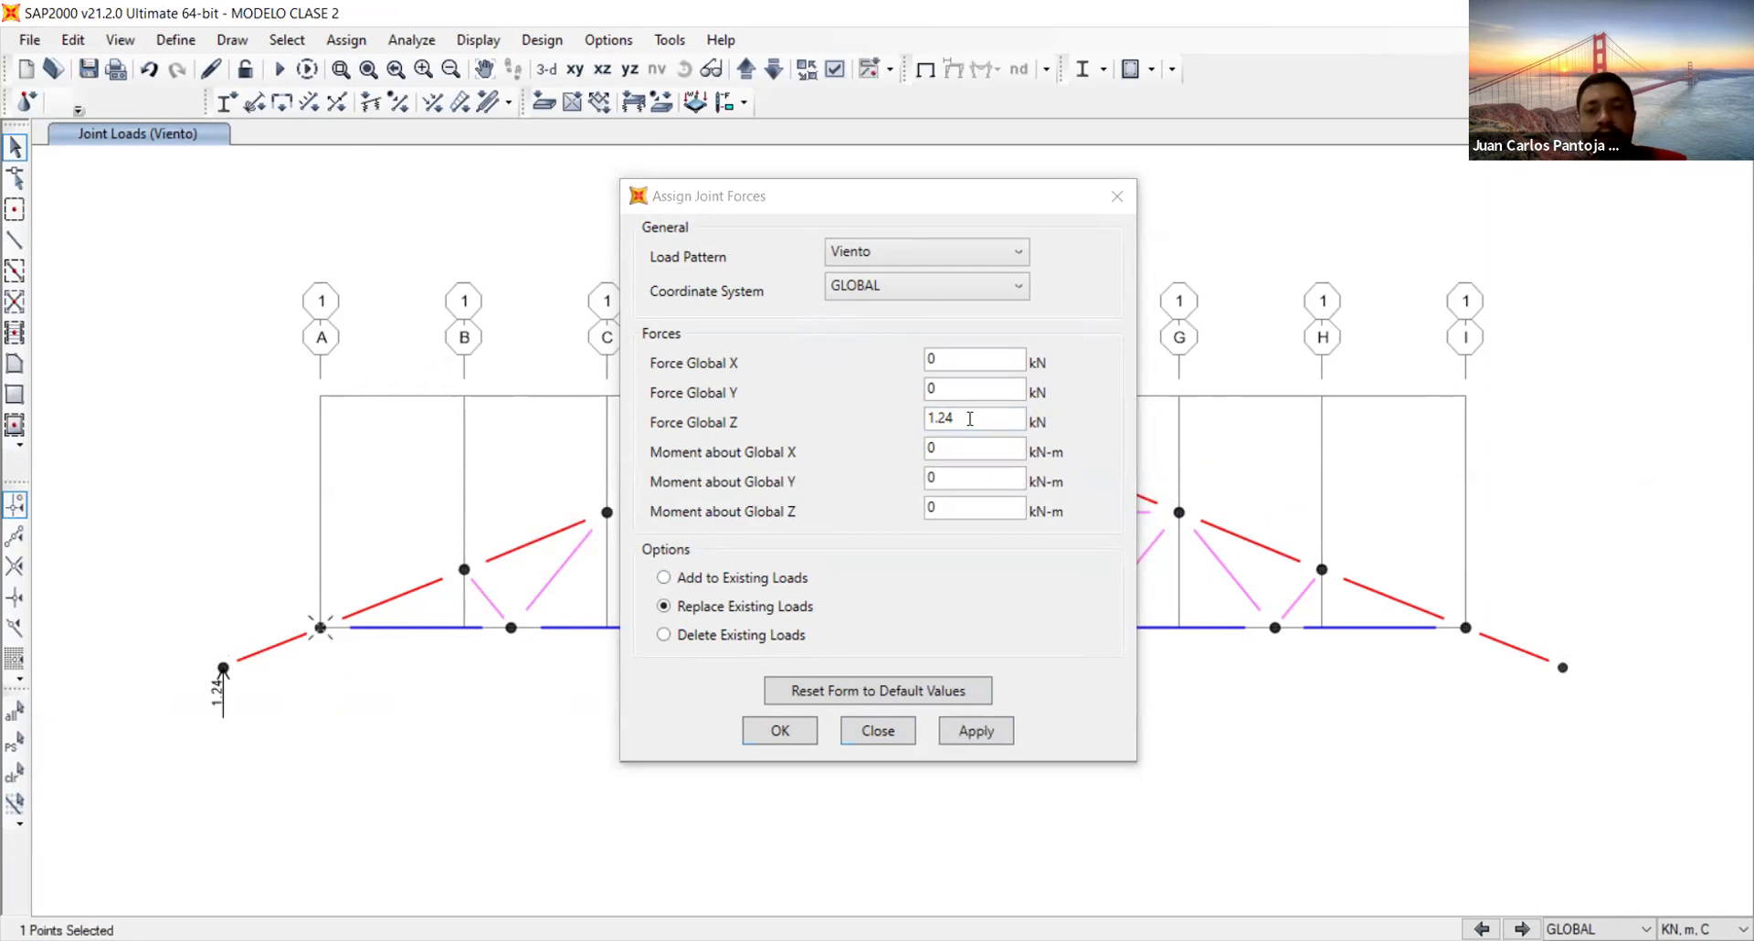
pyautogui.doubleClick(970, 419)
pyautogui.write('2.99')
pyautogui.click(985, 742)
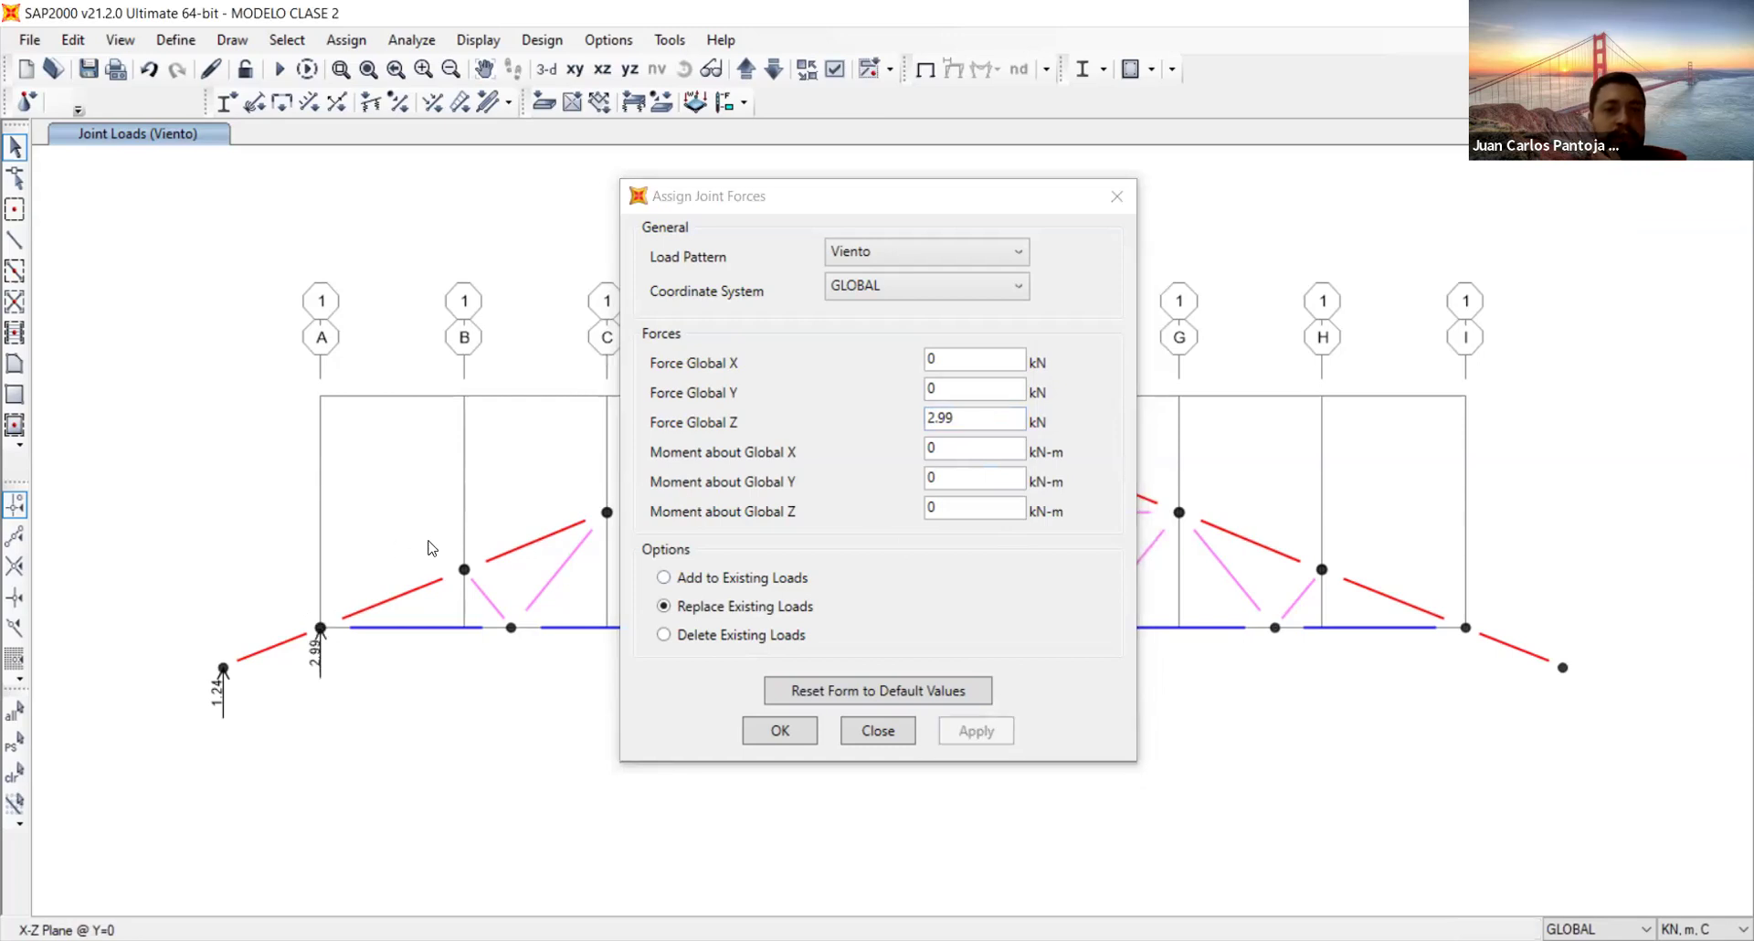
# Assign a 3.51 kN global Z joint force under load pattern Viento to the top chord joints on grid lines B, C and D
pyautogui.click(464, 569)
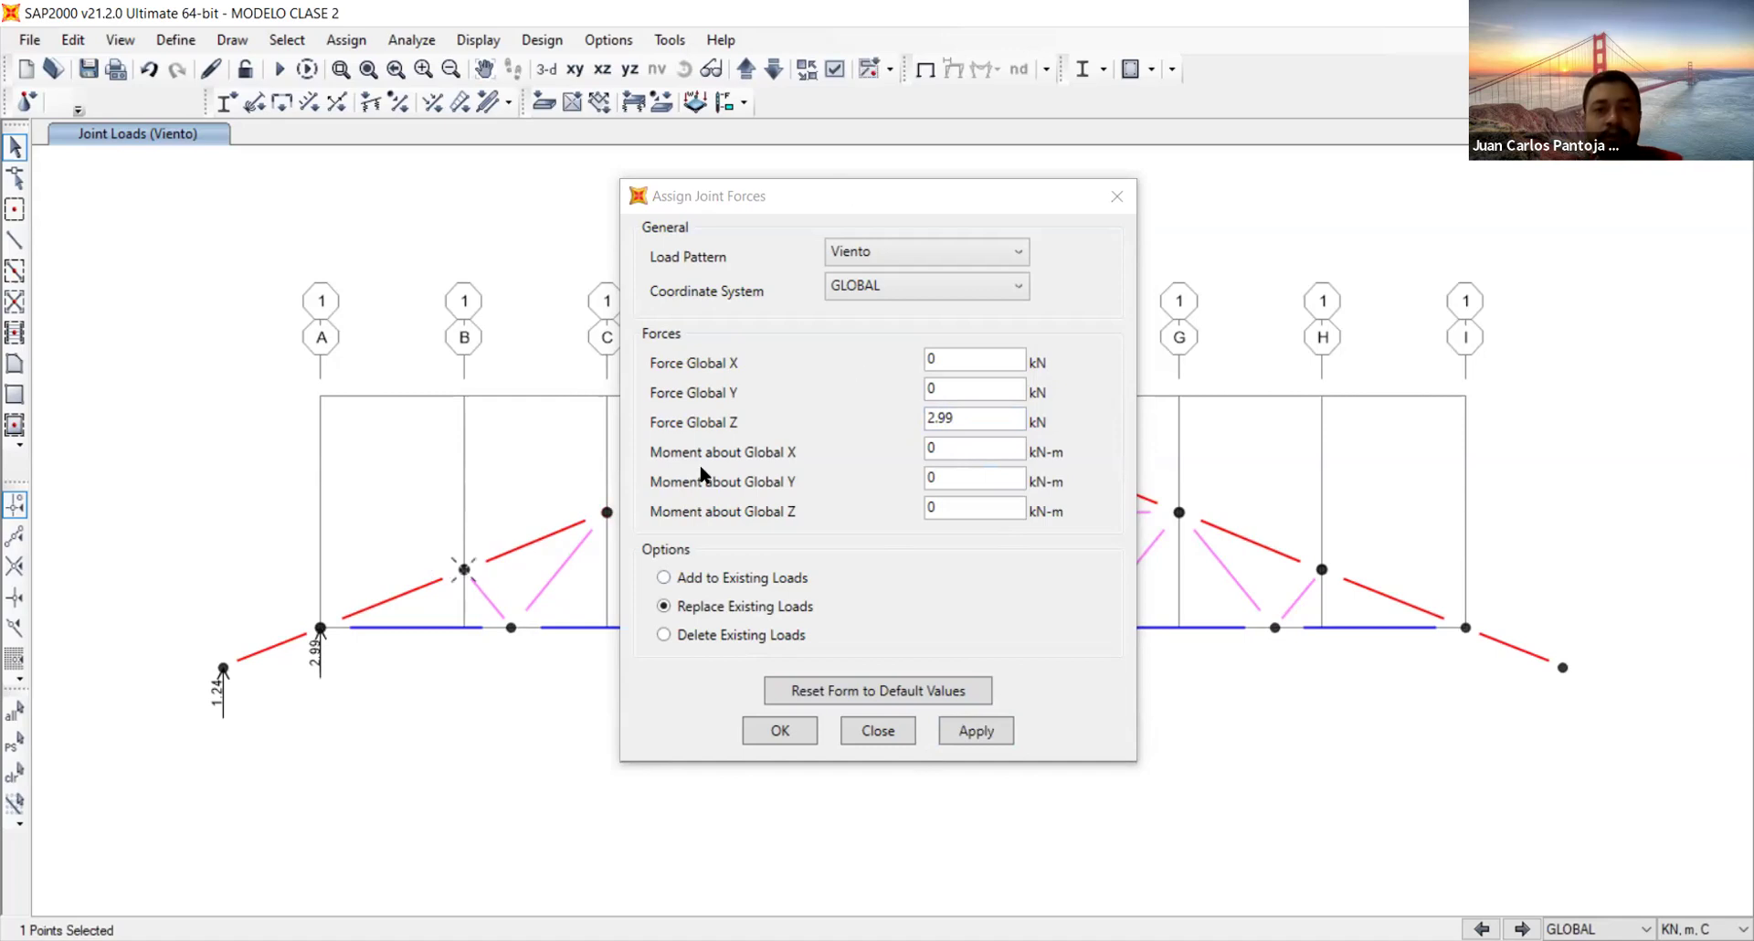
pyautogui.click(606, 513)
pyautogui.click(782, 456)
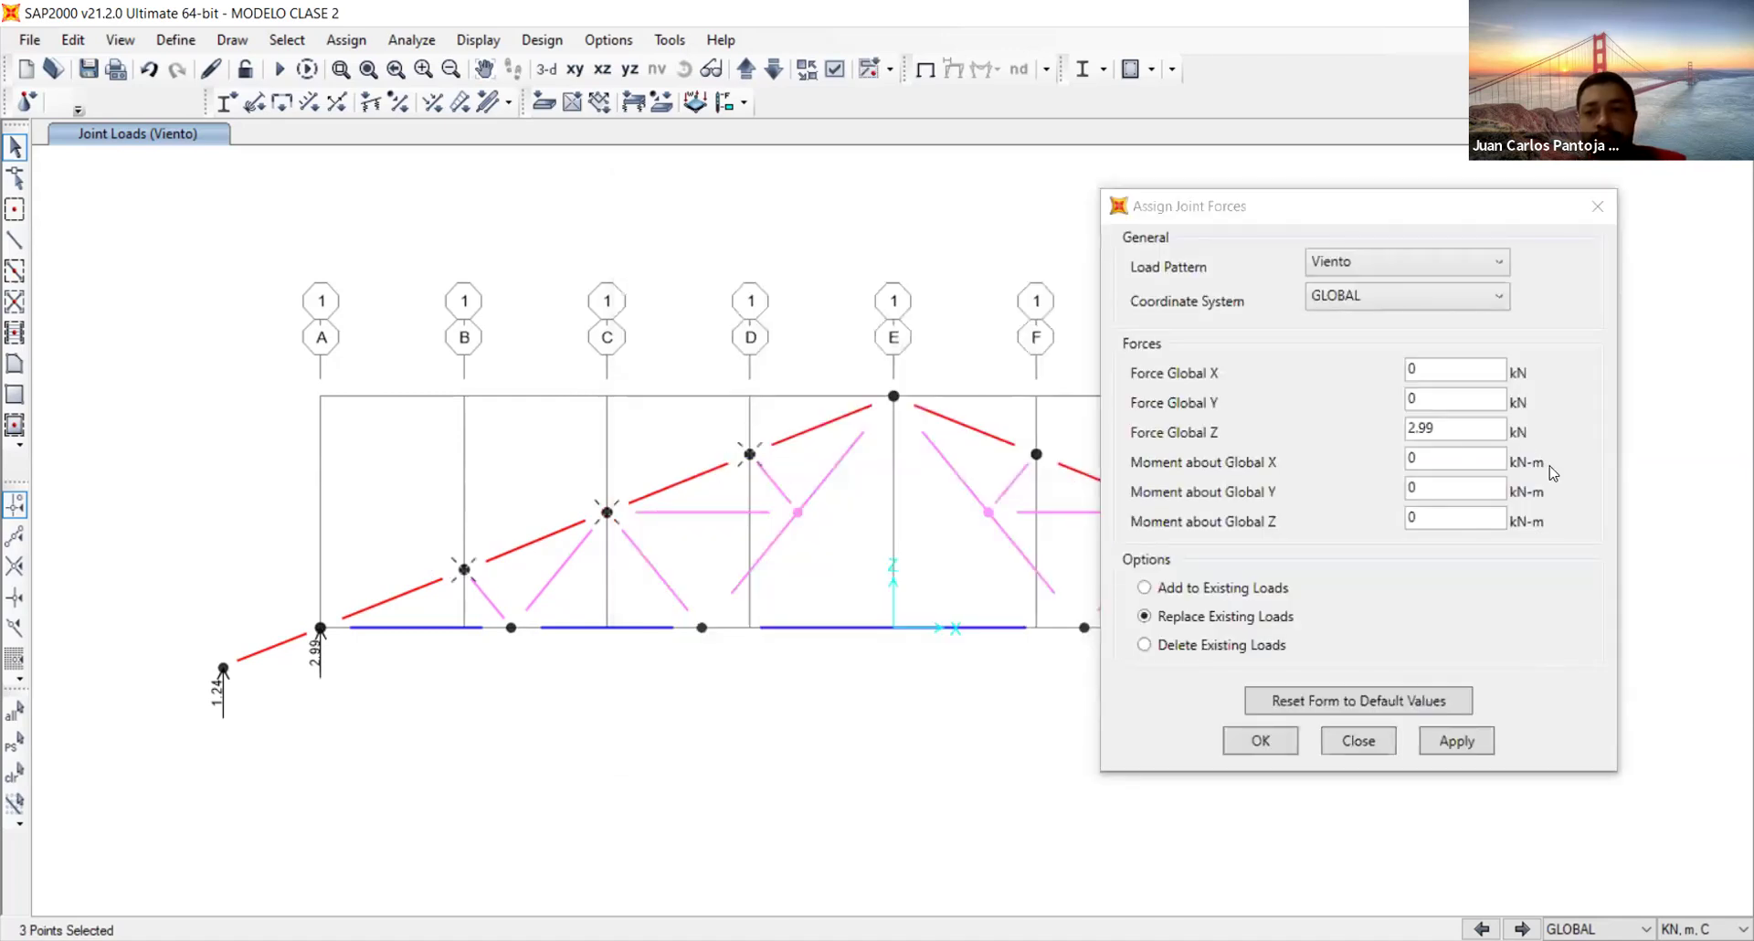
pyautogui.doubleClick(1460, 425)
pyautogui.write('3.51')
pyautogui.click(1477, 744)
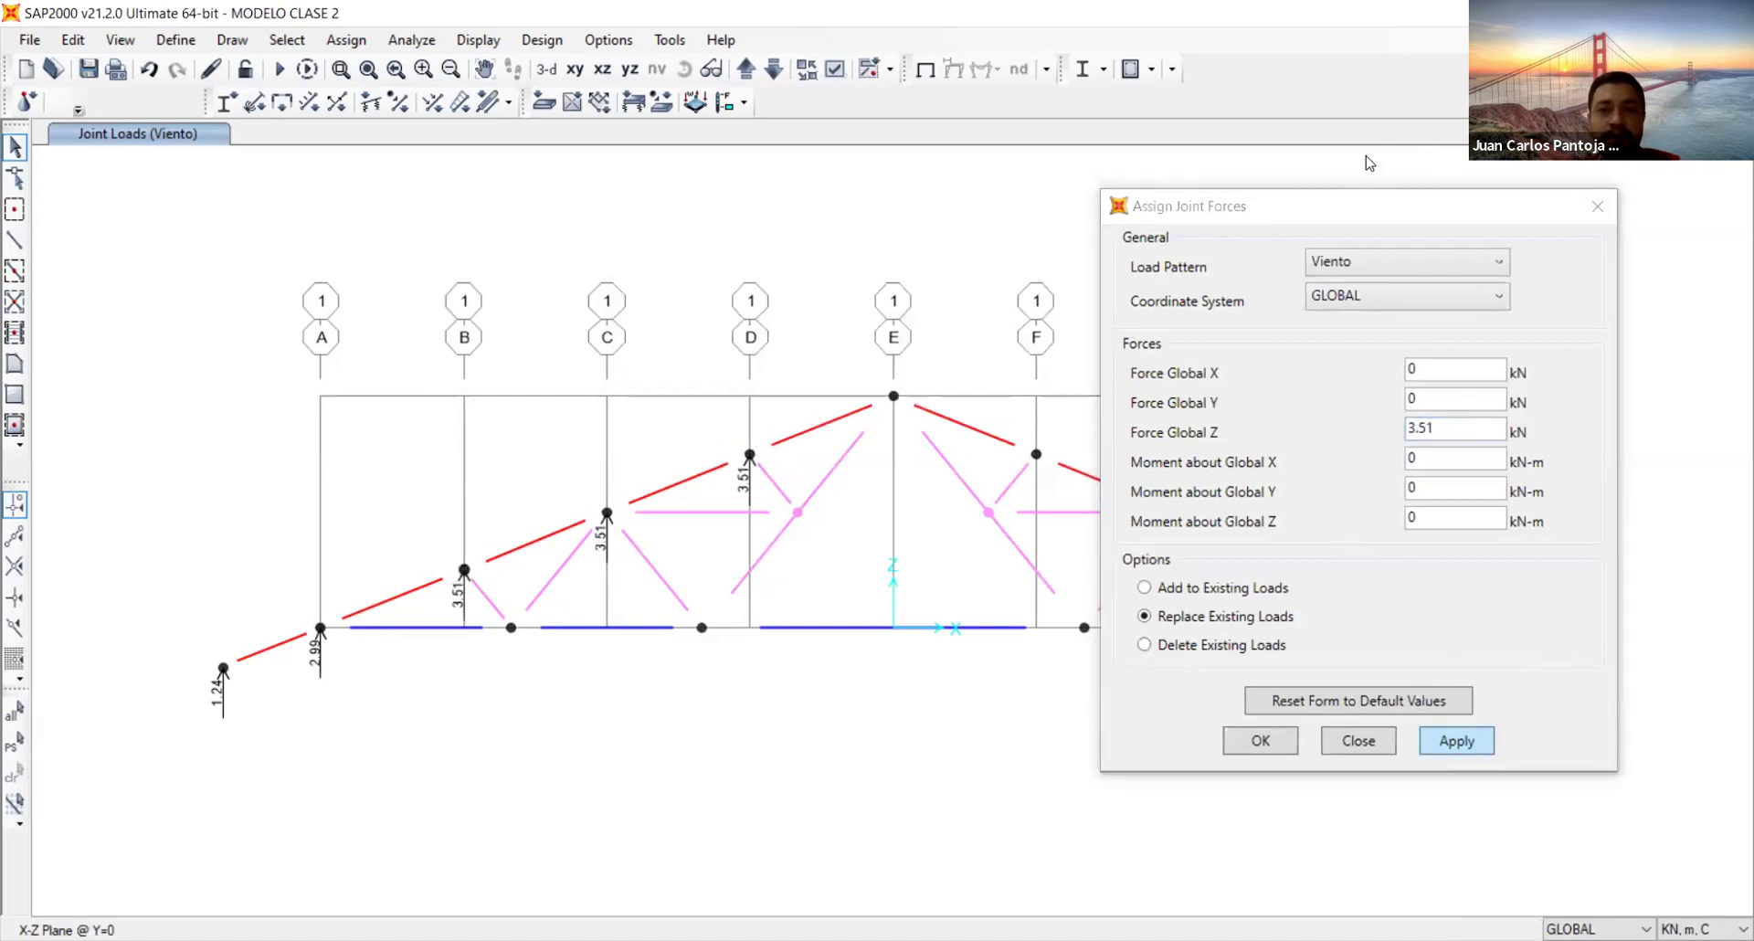
# Assign a 4.55 kN global Z joint force under Viento to the ridge joint on grid line E and the top chord joints on F, G and H
pyautogui.moveTo(1324, 214); pyautogui.dragTo(443, 252)
pyautogui.click(892, 395)
pyautogui.doubleClick(542, 468)
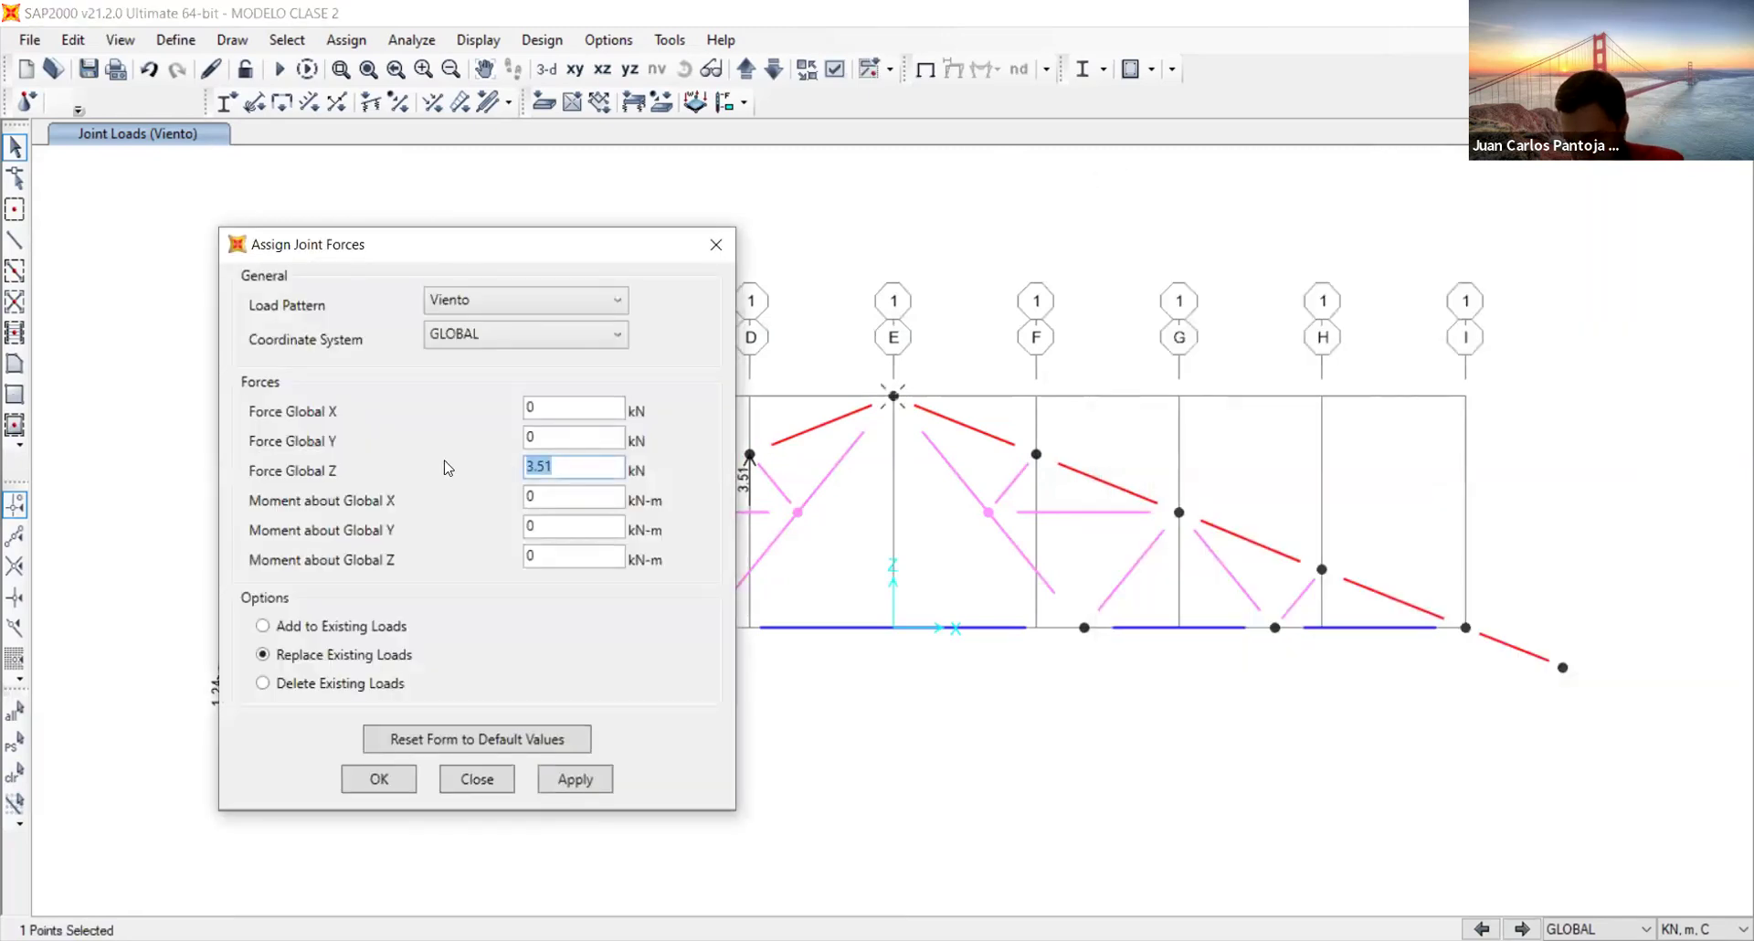
pyautogui.click(1038, 455)
pyautogui.click(1178, 513)
pyautogui.click(1321, 569)
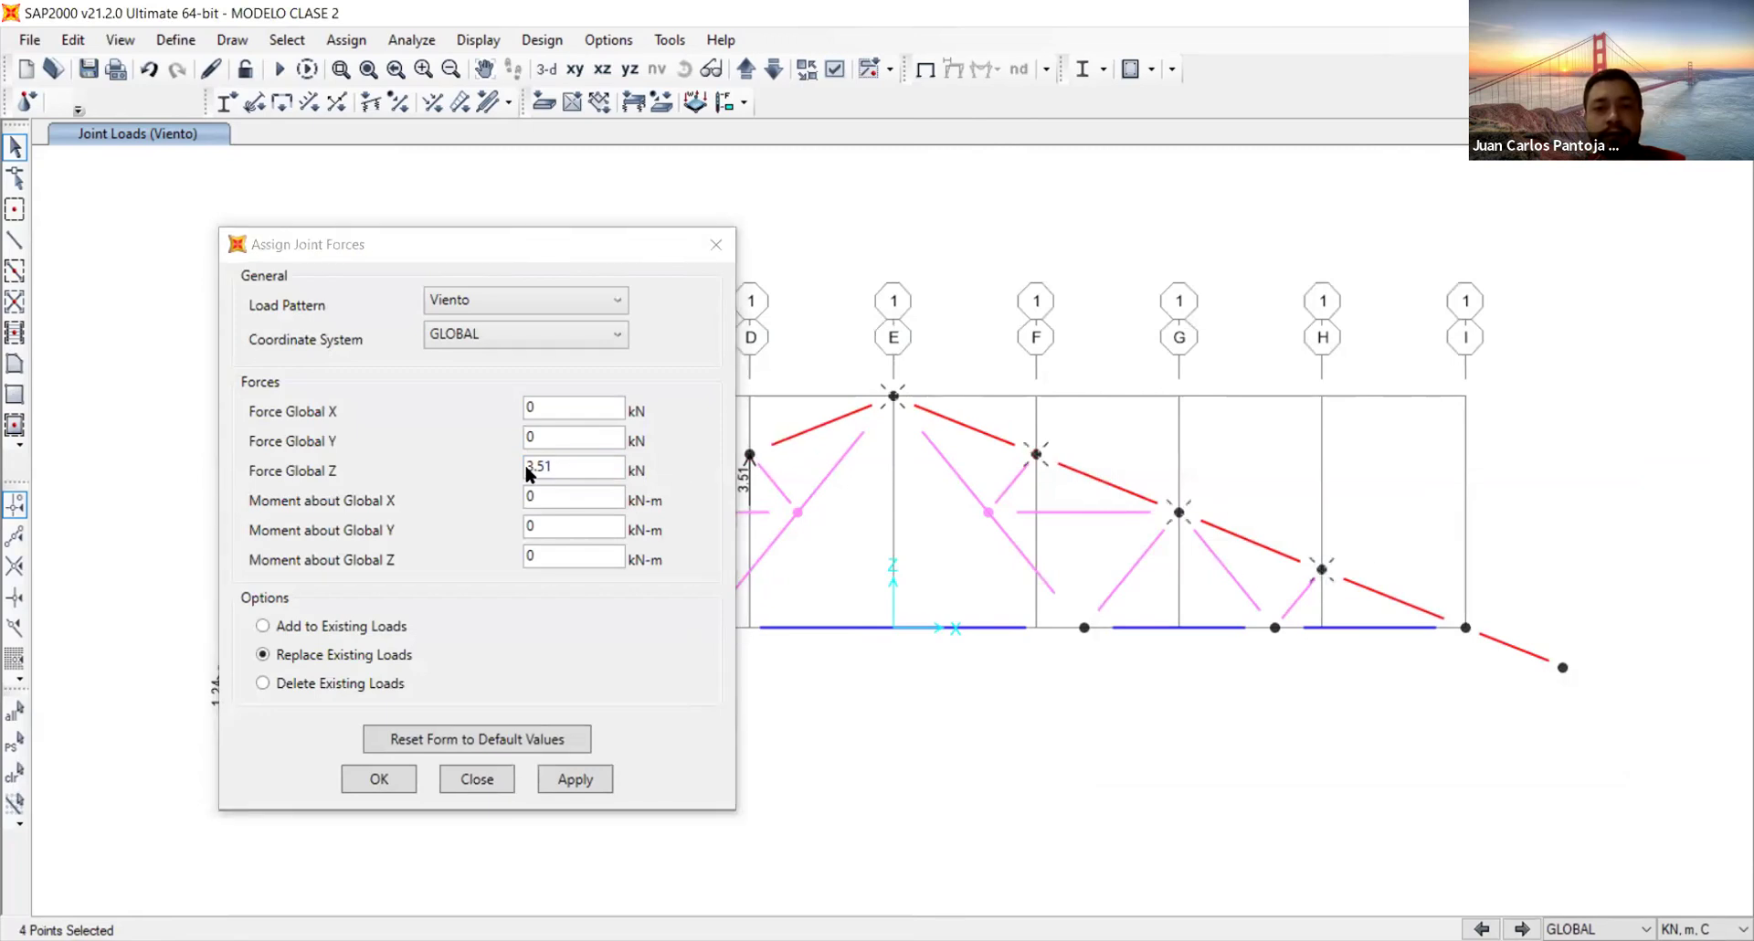
pyautogui.click(444, 443)
pyautogui.write('4.55')
pyautogui.click(594, 781)
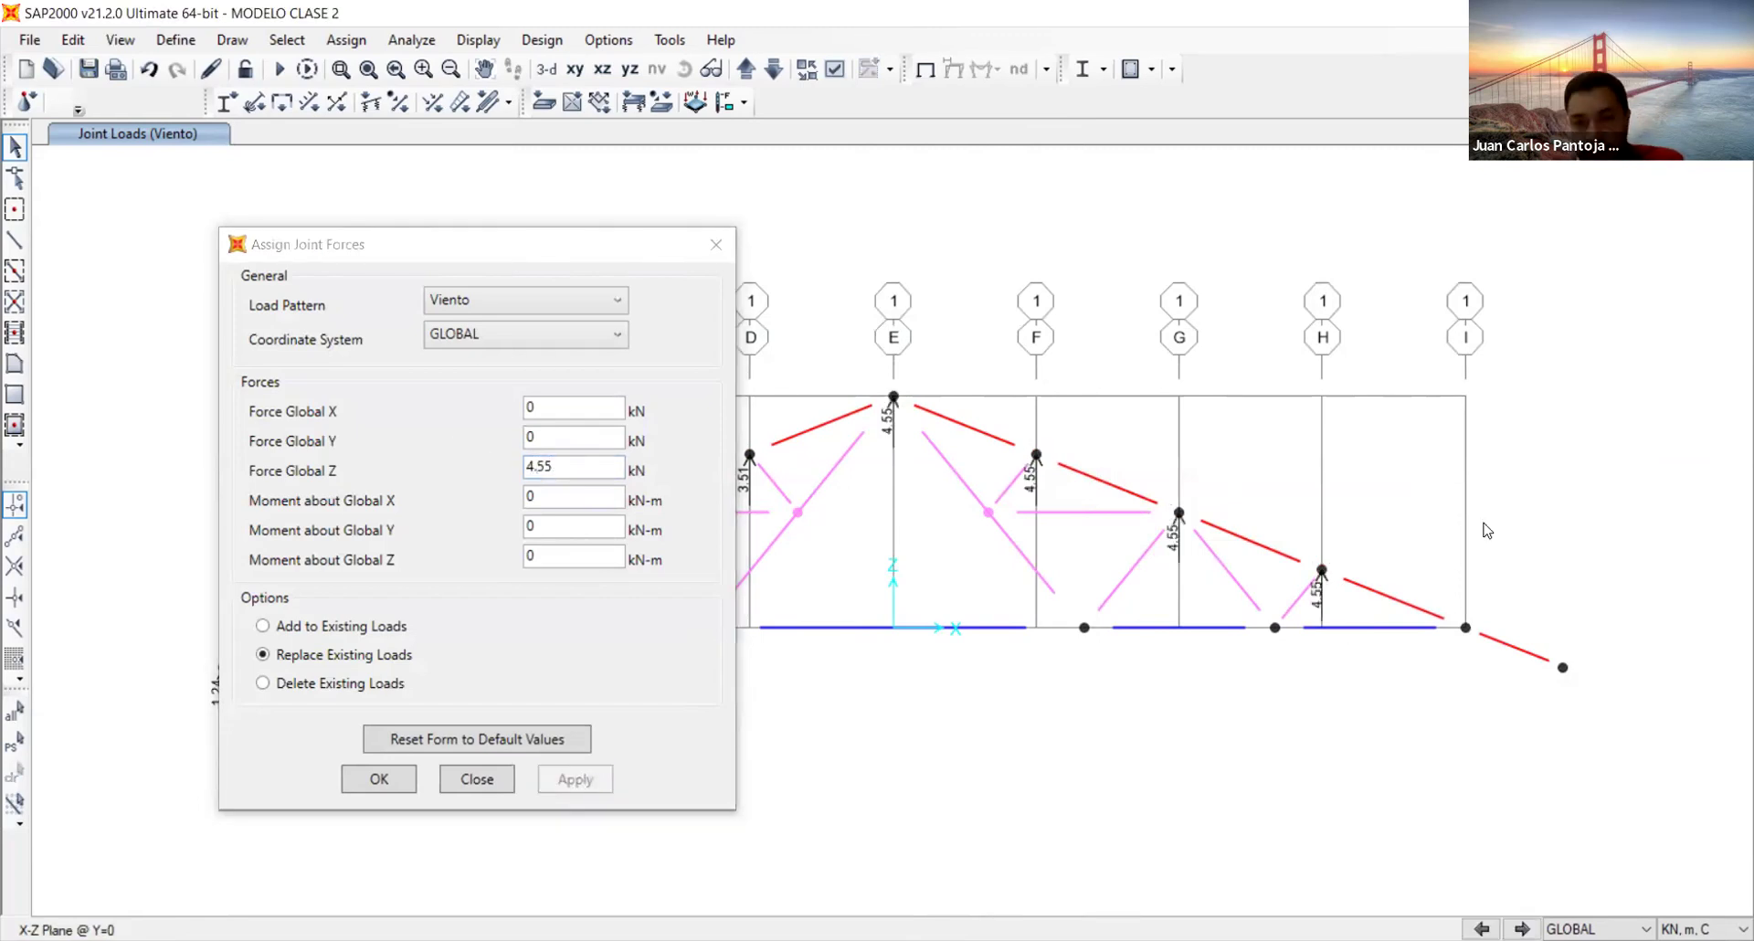
# Assign a 3.97 kN global Z joint force under load pattern Viento to the top chord joint on grid line I
pyautogui.click(1465, 627)
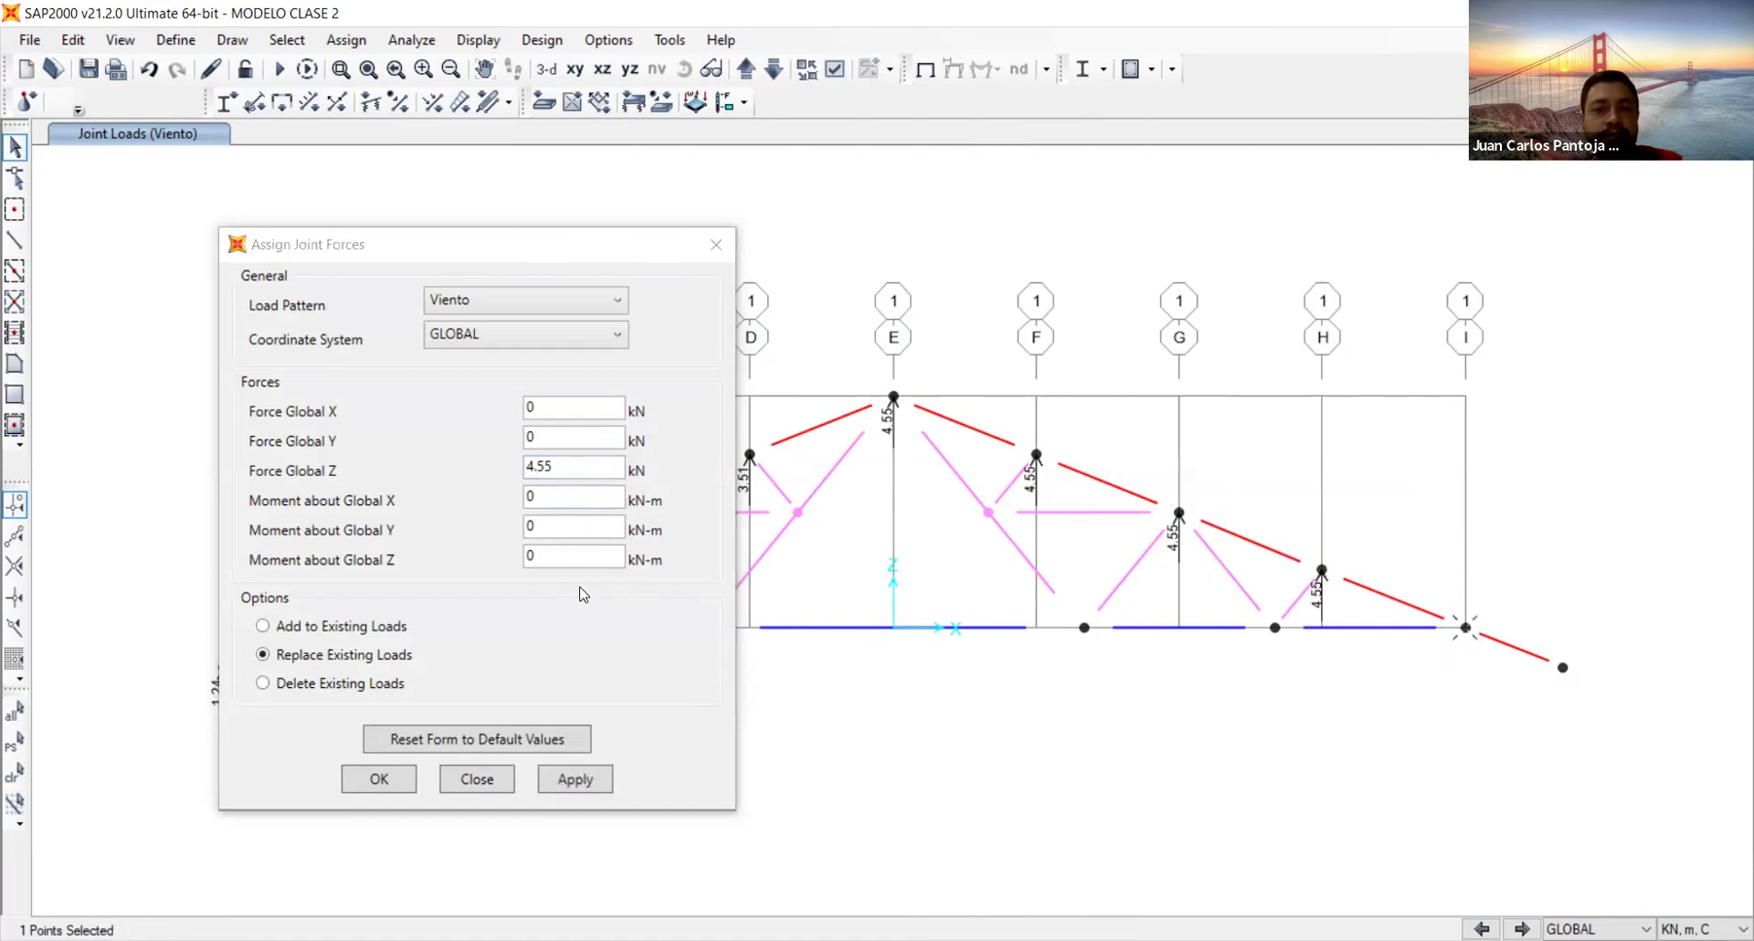
pyautogui.doubleClick(574, 467)
pyautogui.write('3.97')
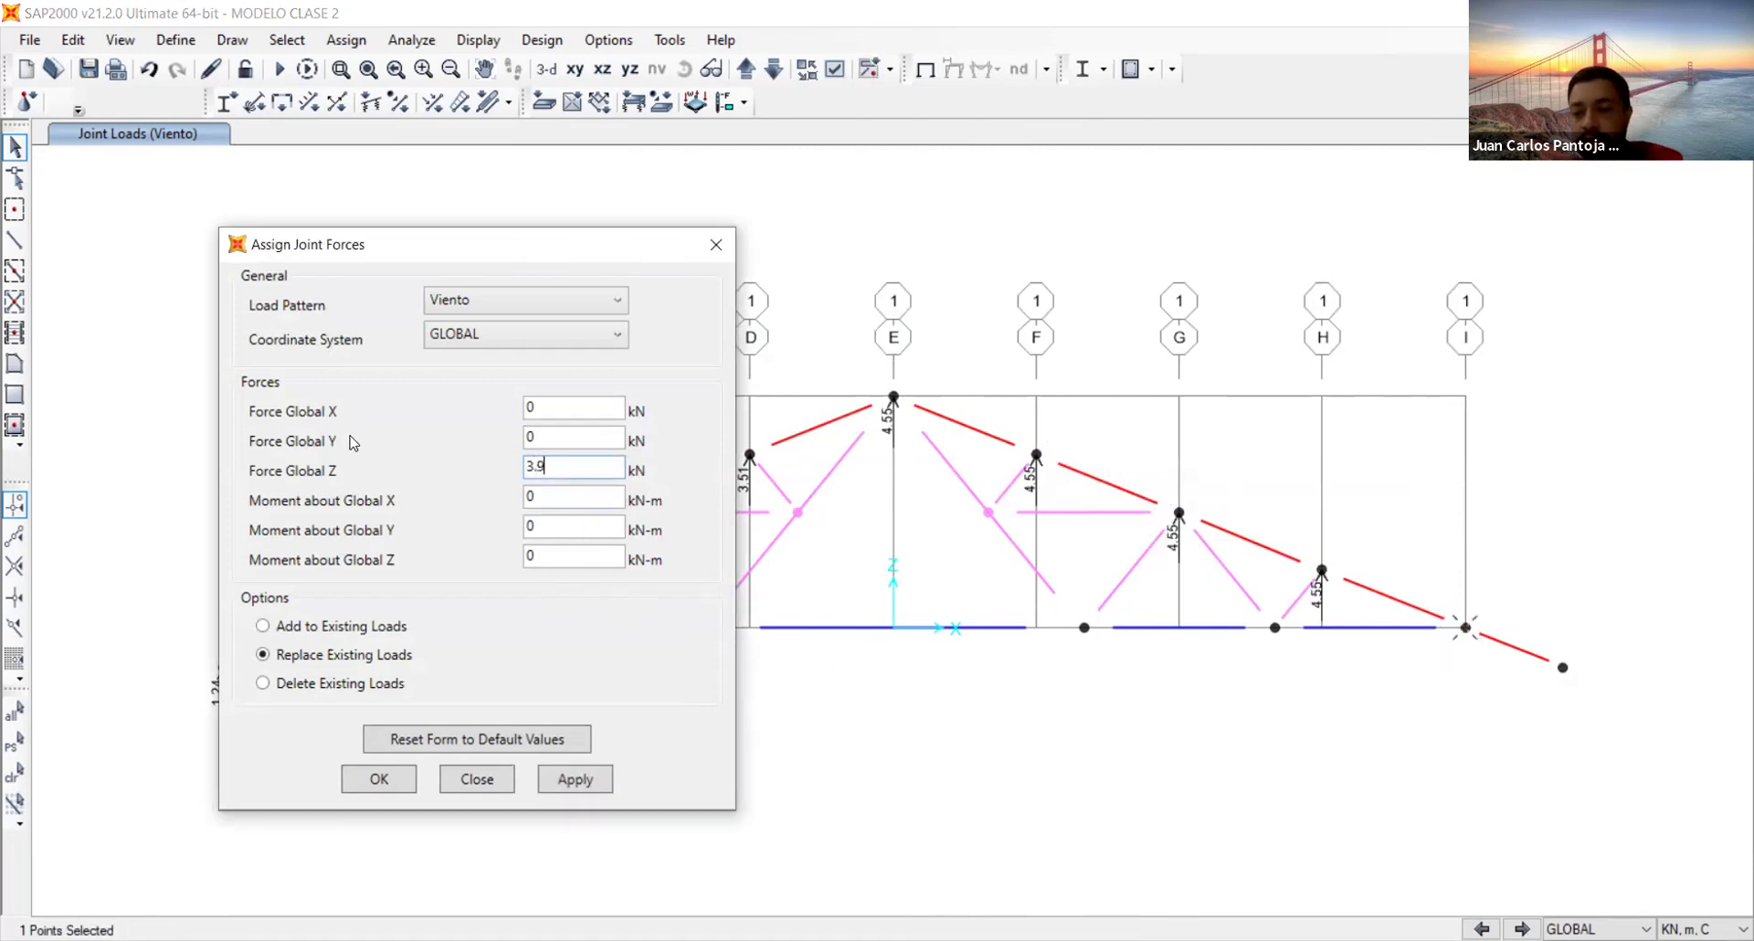
pyautogui.click(594, 775)
# Assign a 1.69 kN global Z joint force under Viento to the end joint of the right overhang and finish the joint force assignment
pyautogui.click(1562, 667)
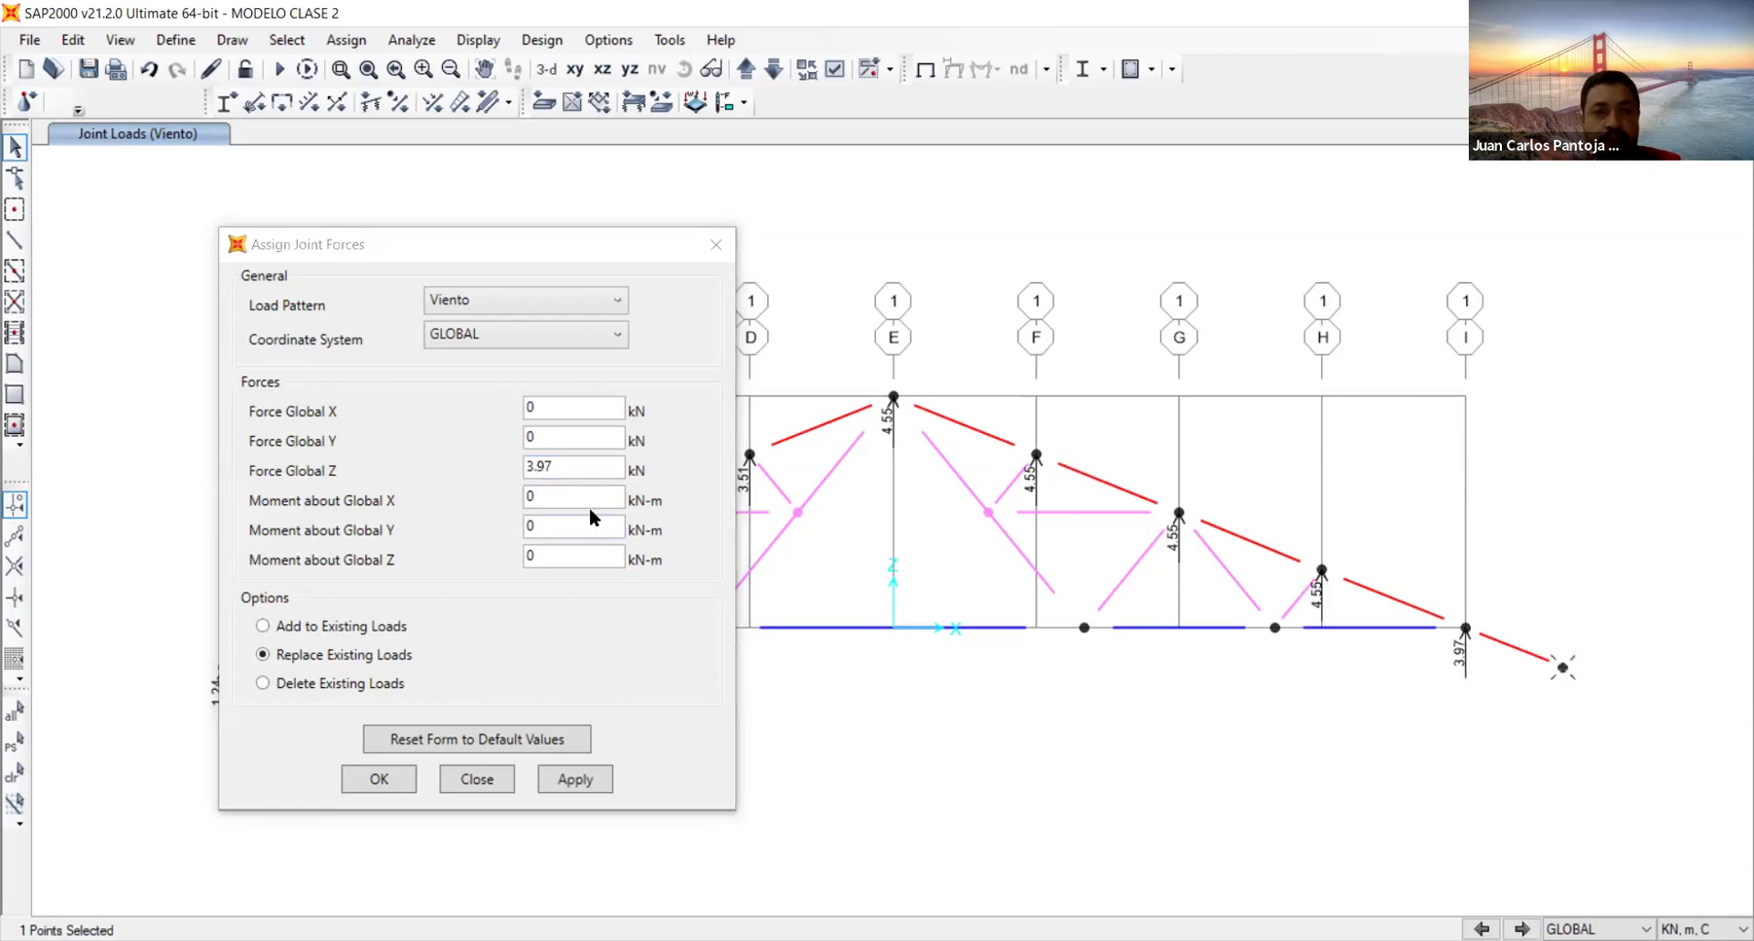
pyautogui.doubleClick(581, 463)
pyautogui.write('1.69')
pyautogui.click(557, 776)
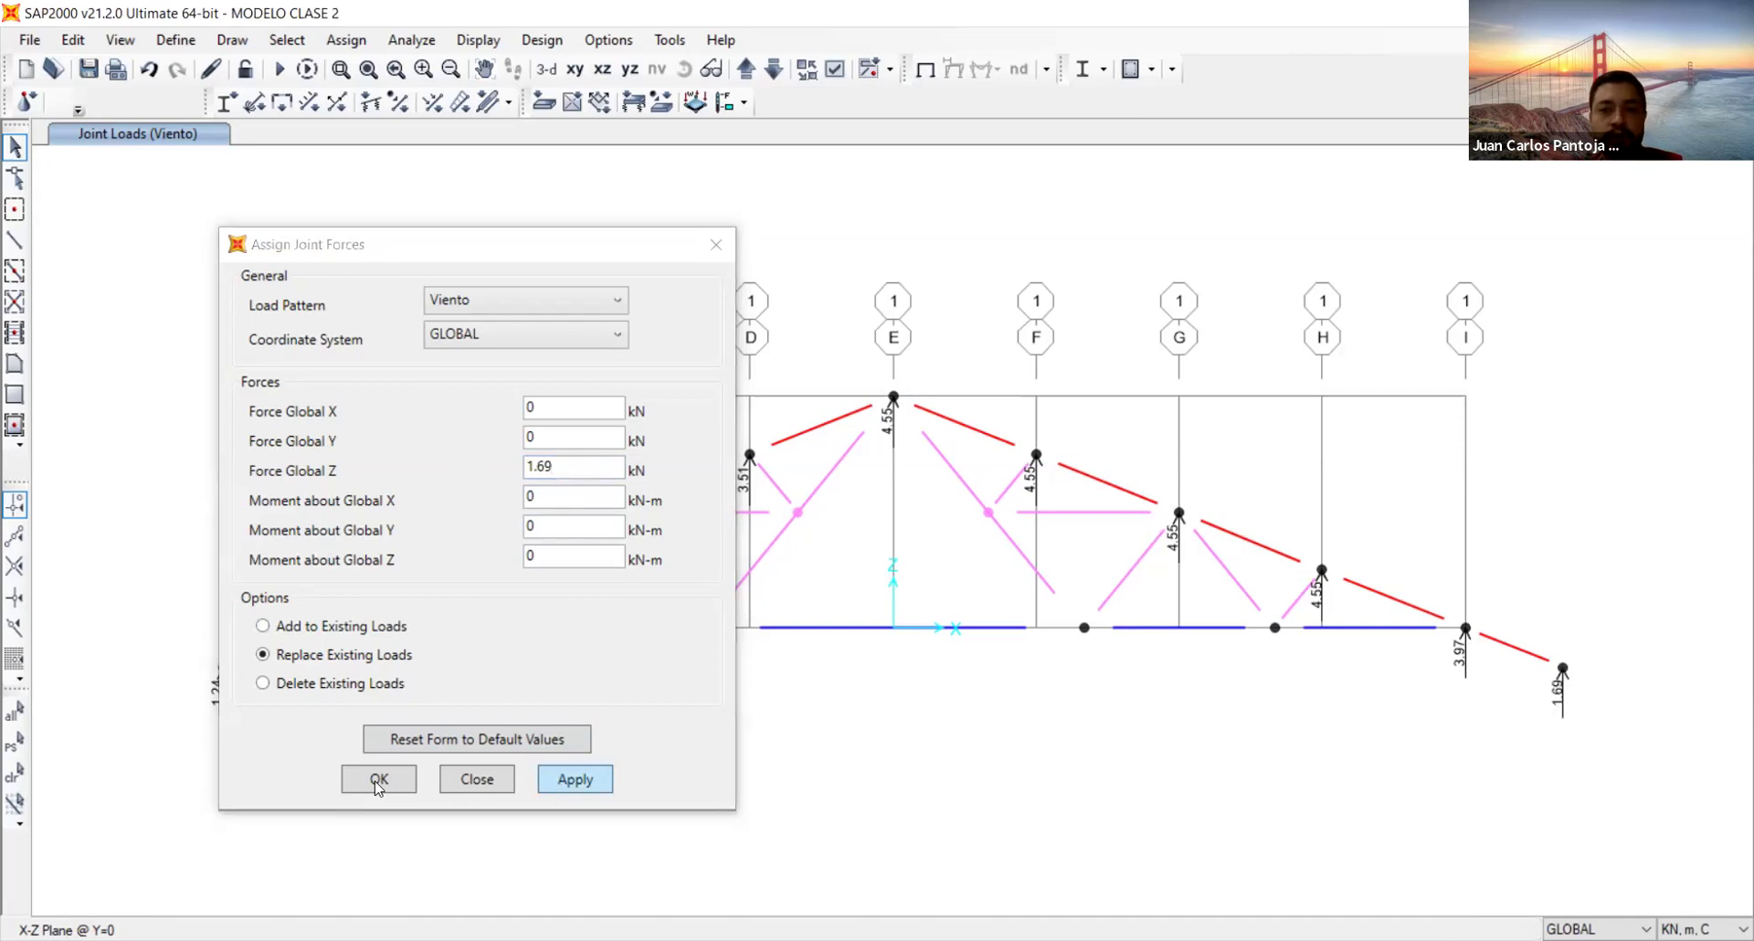
pyautogui.click(378, 780)
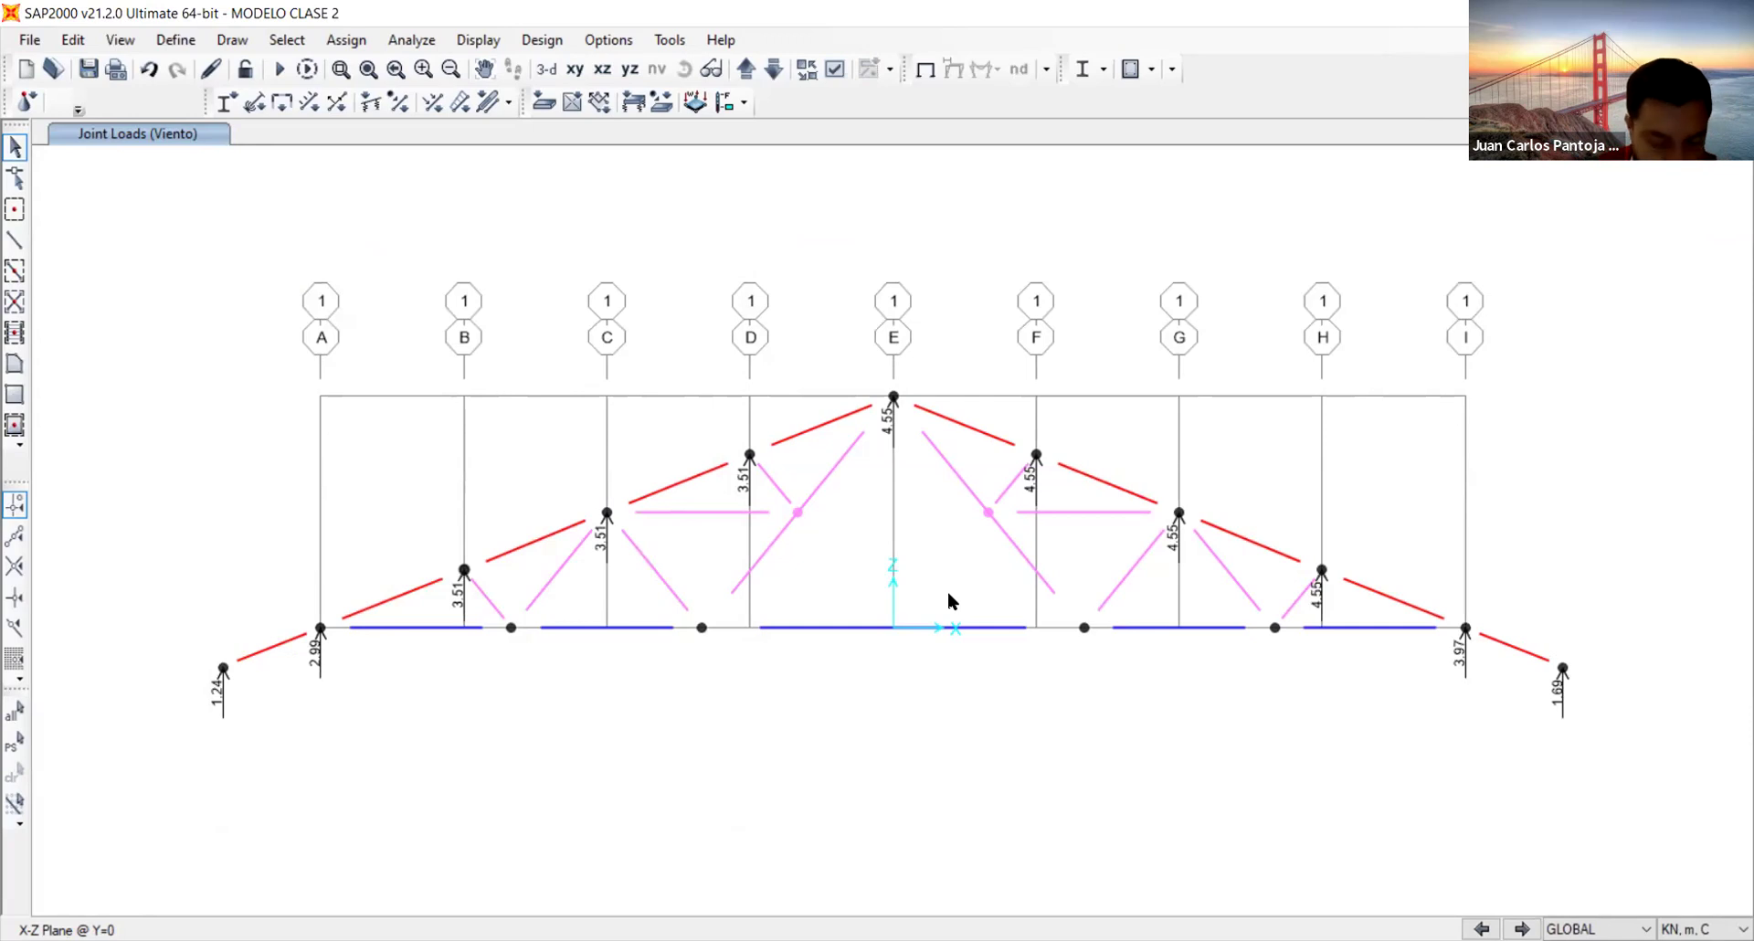
# Show the truss in the 3-D view and select all frames of the group Cordon Superior
pyautogui.click(545, 70)
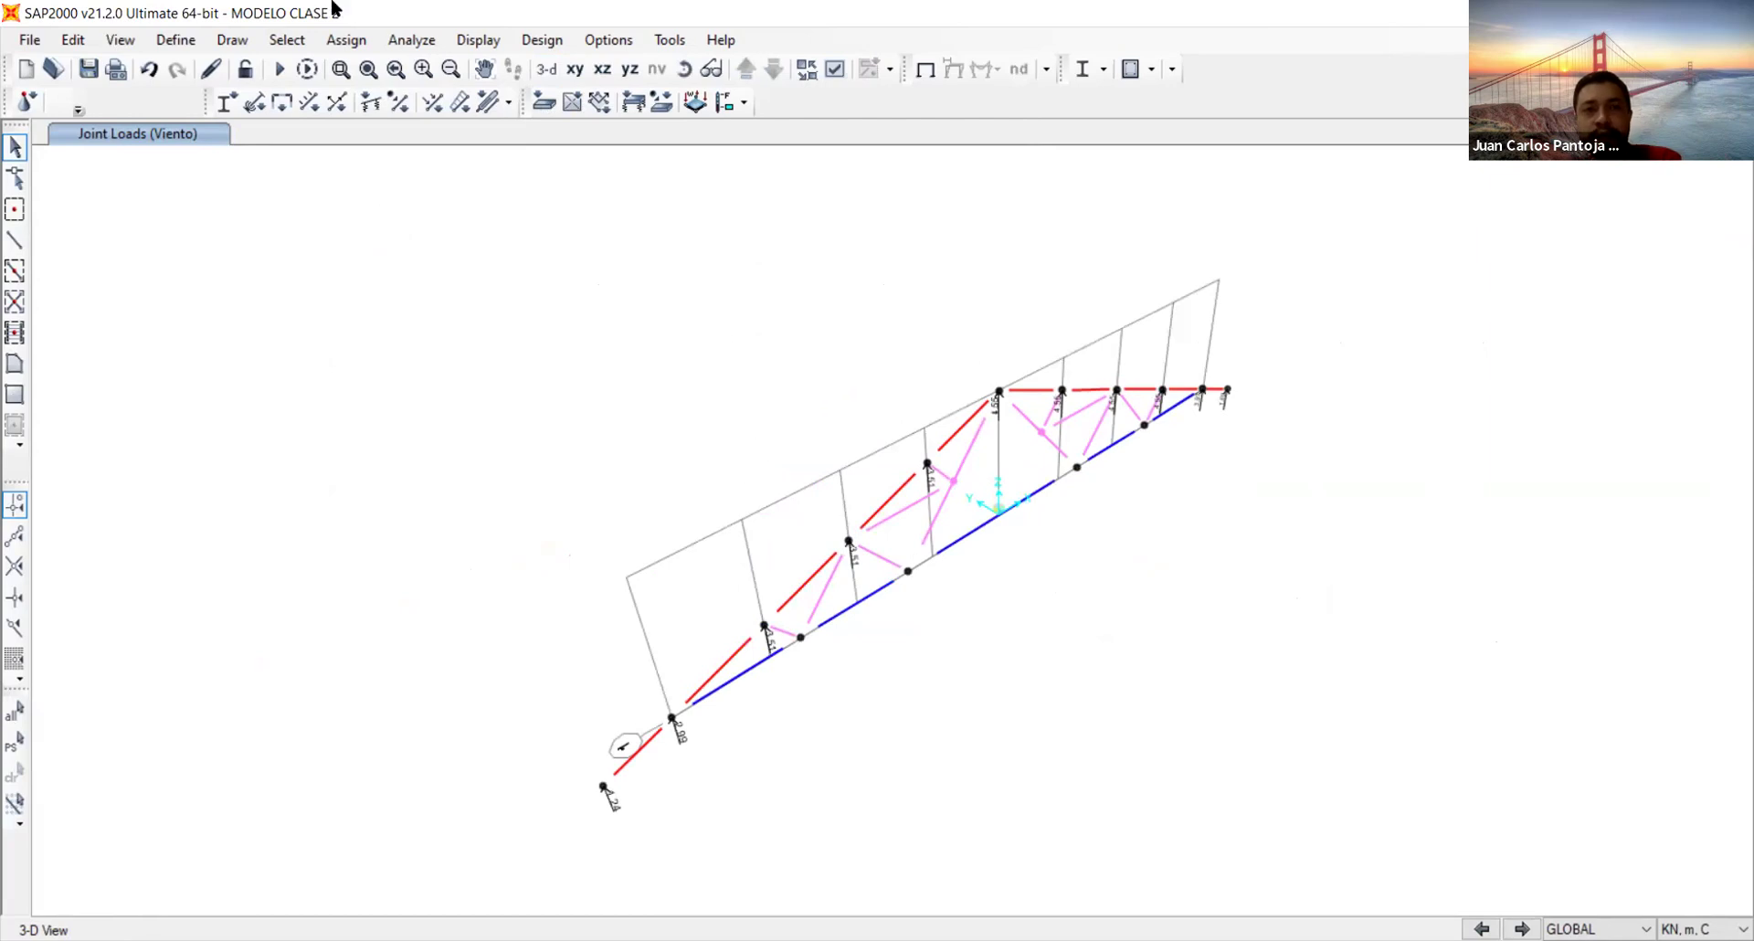
pyautogui.click(310, 42)
pyautogui.moveTo(308, 71)
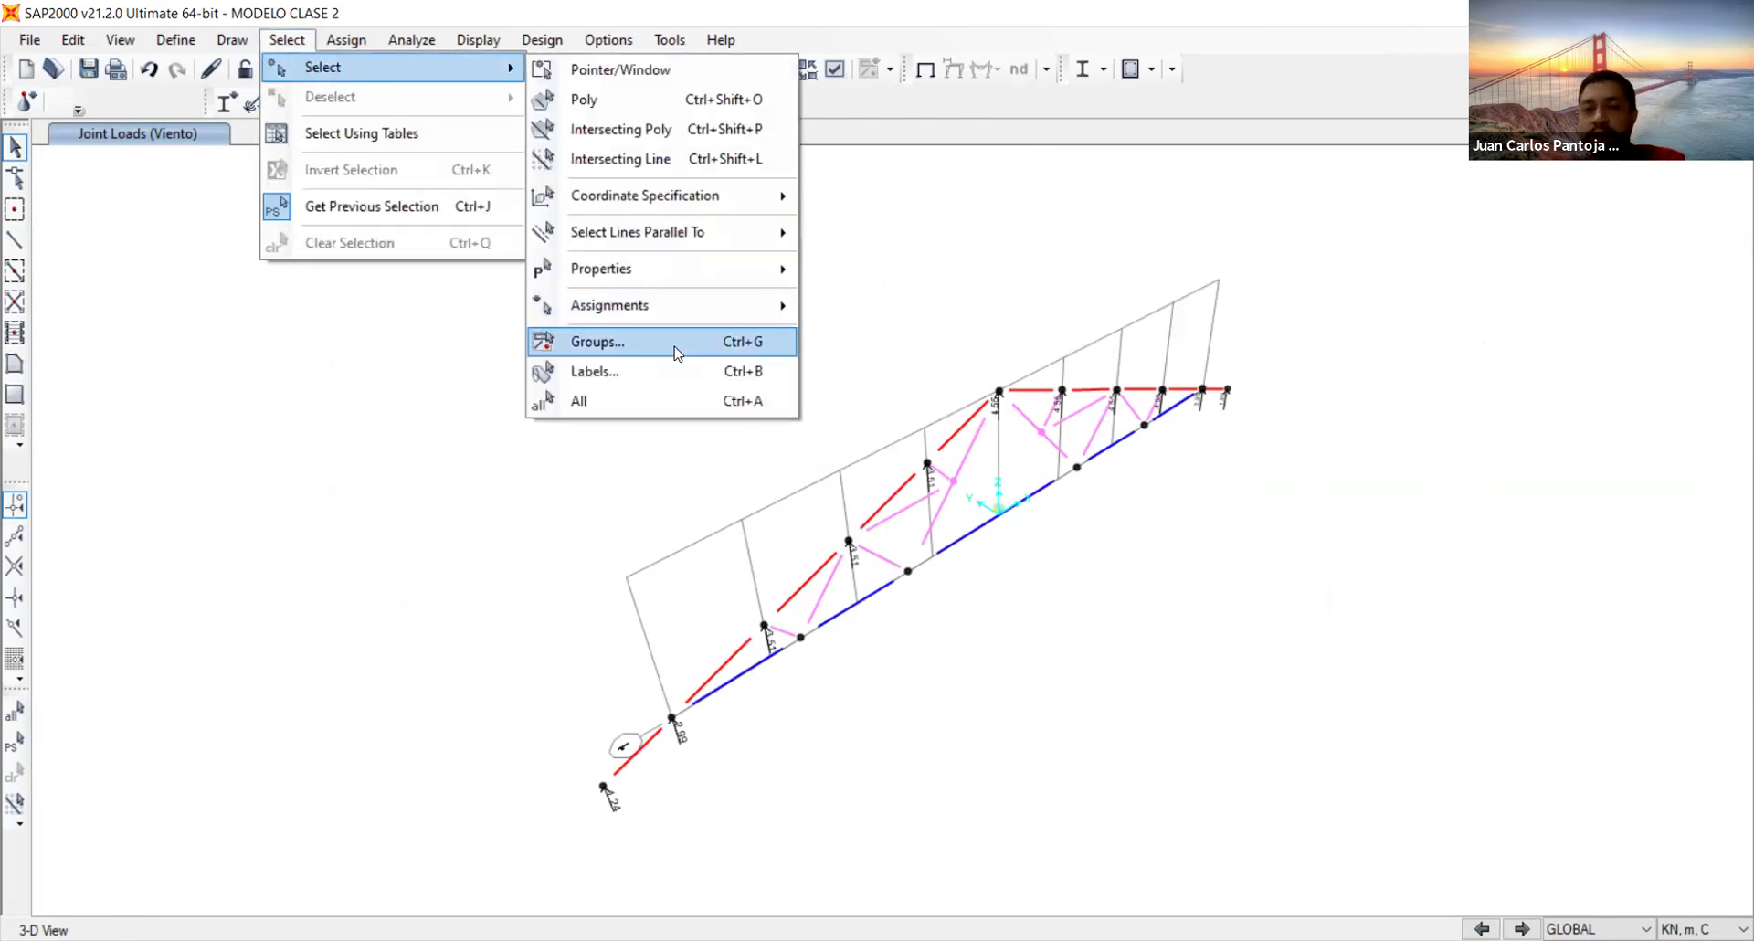
pyautogui.click(863, 245)
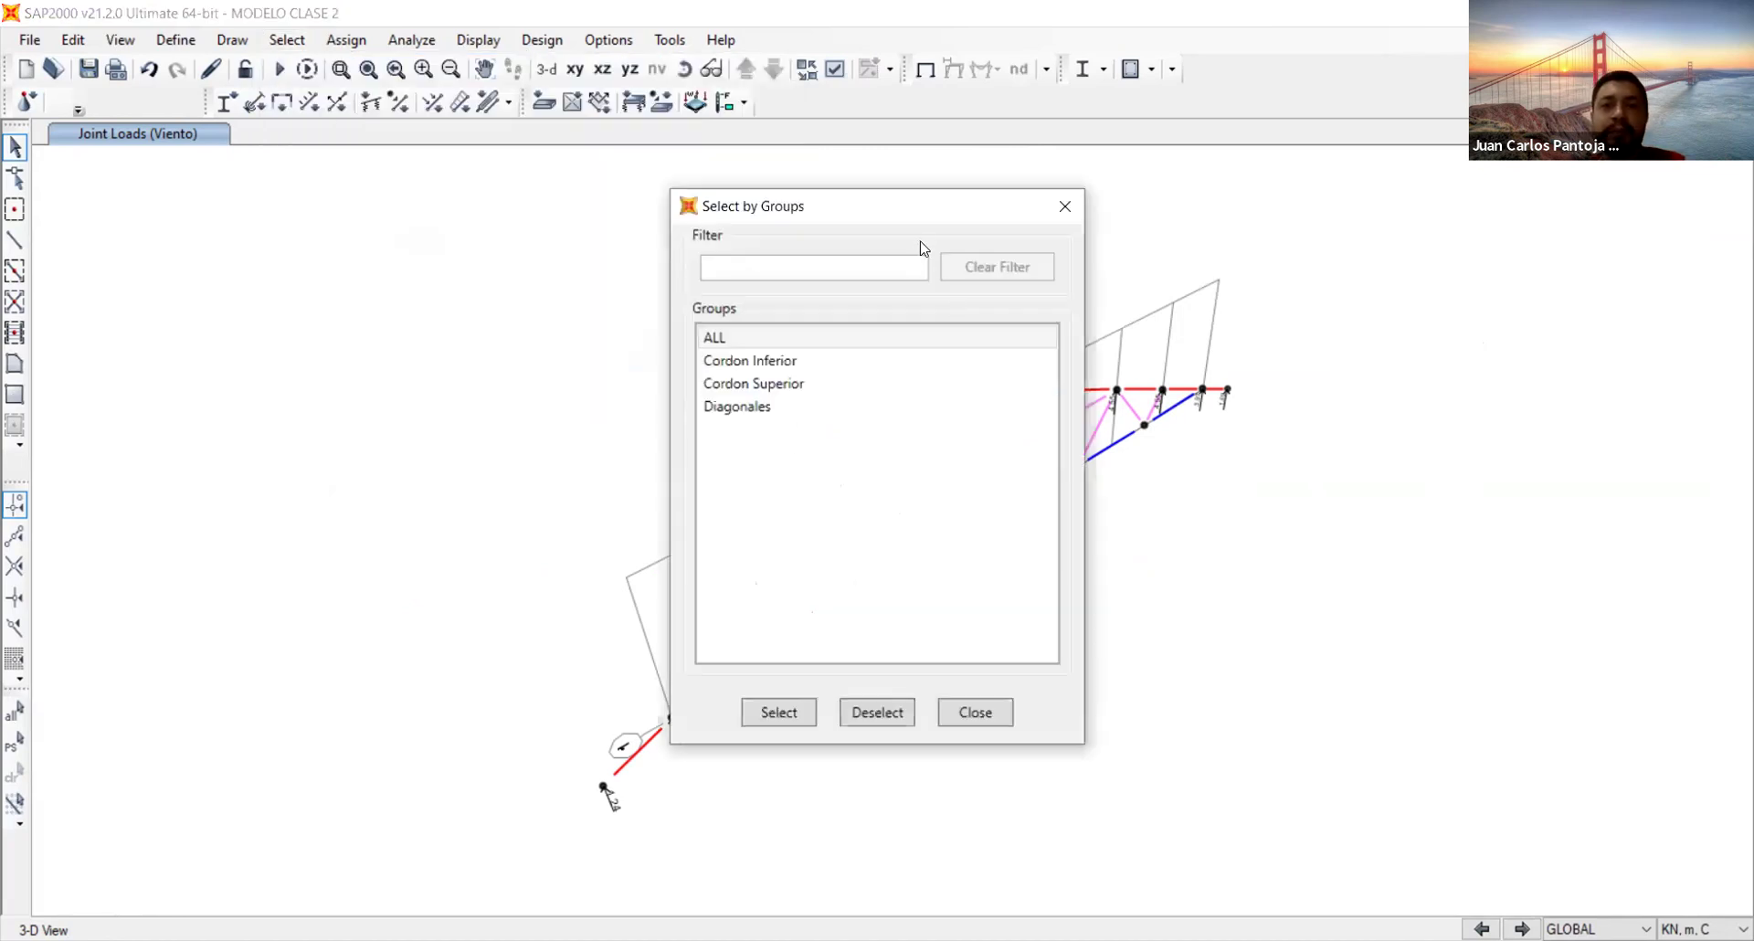
pyautogui.moveTo(904, 216); pyautogui.dragTo(346, 219)
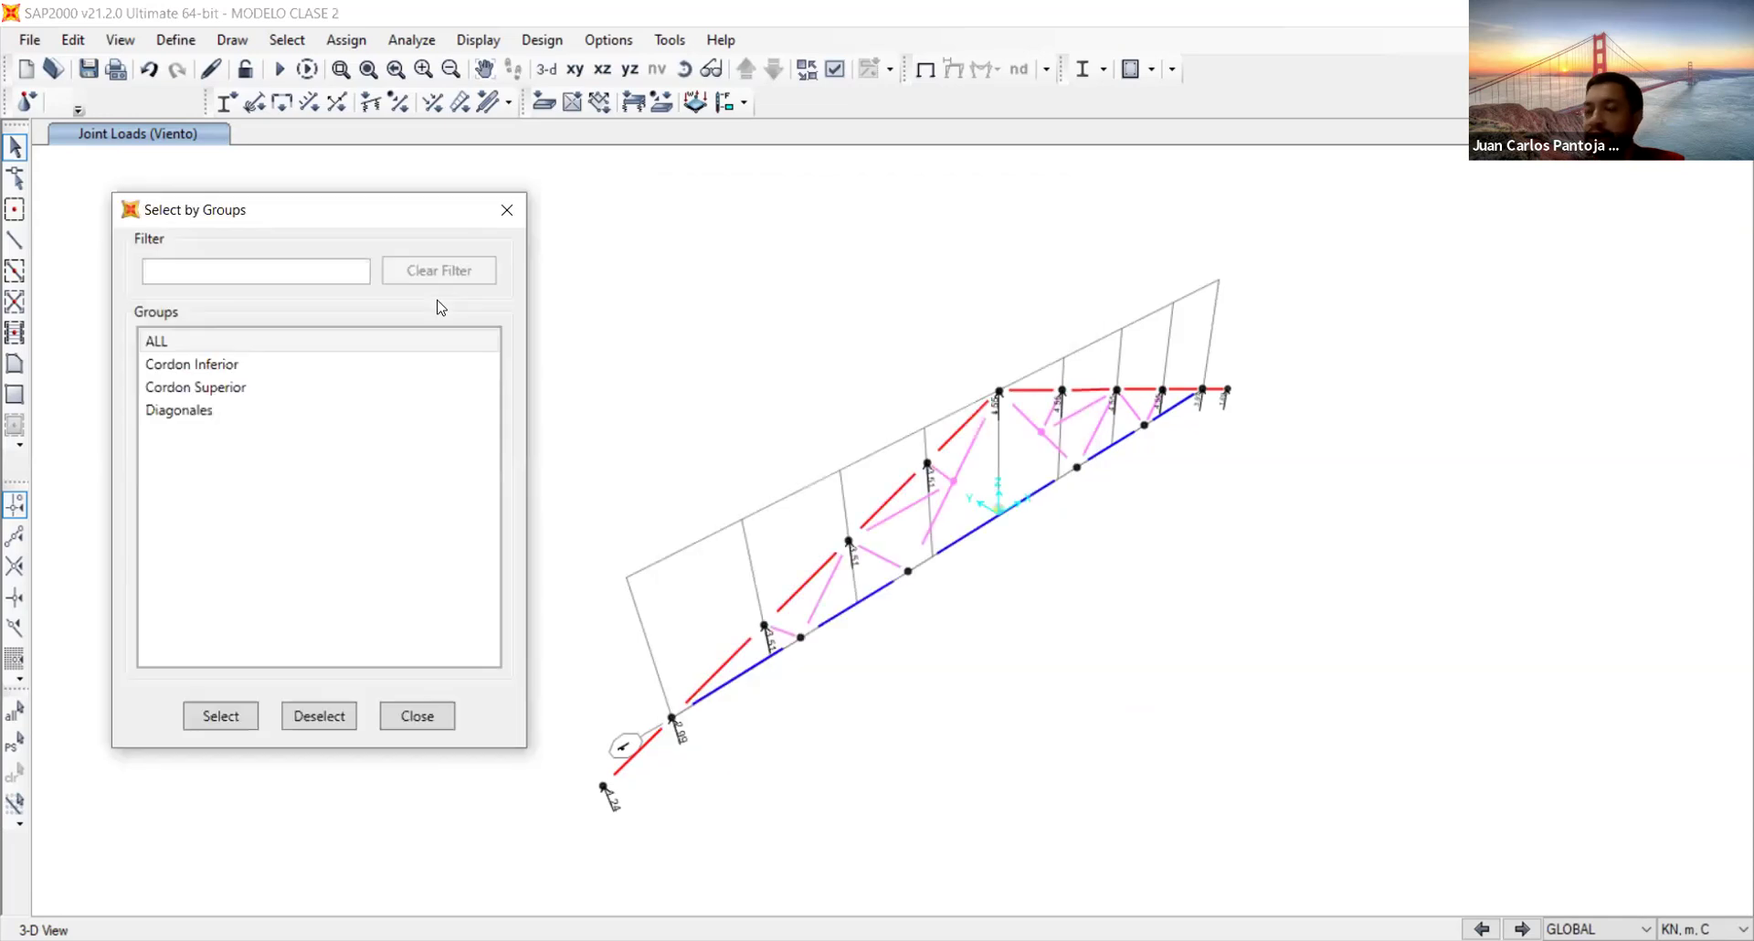
pyautogui.click(249, 387)
pyautogui.click(220, 715)
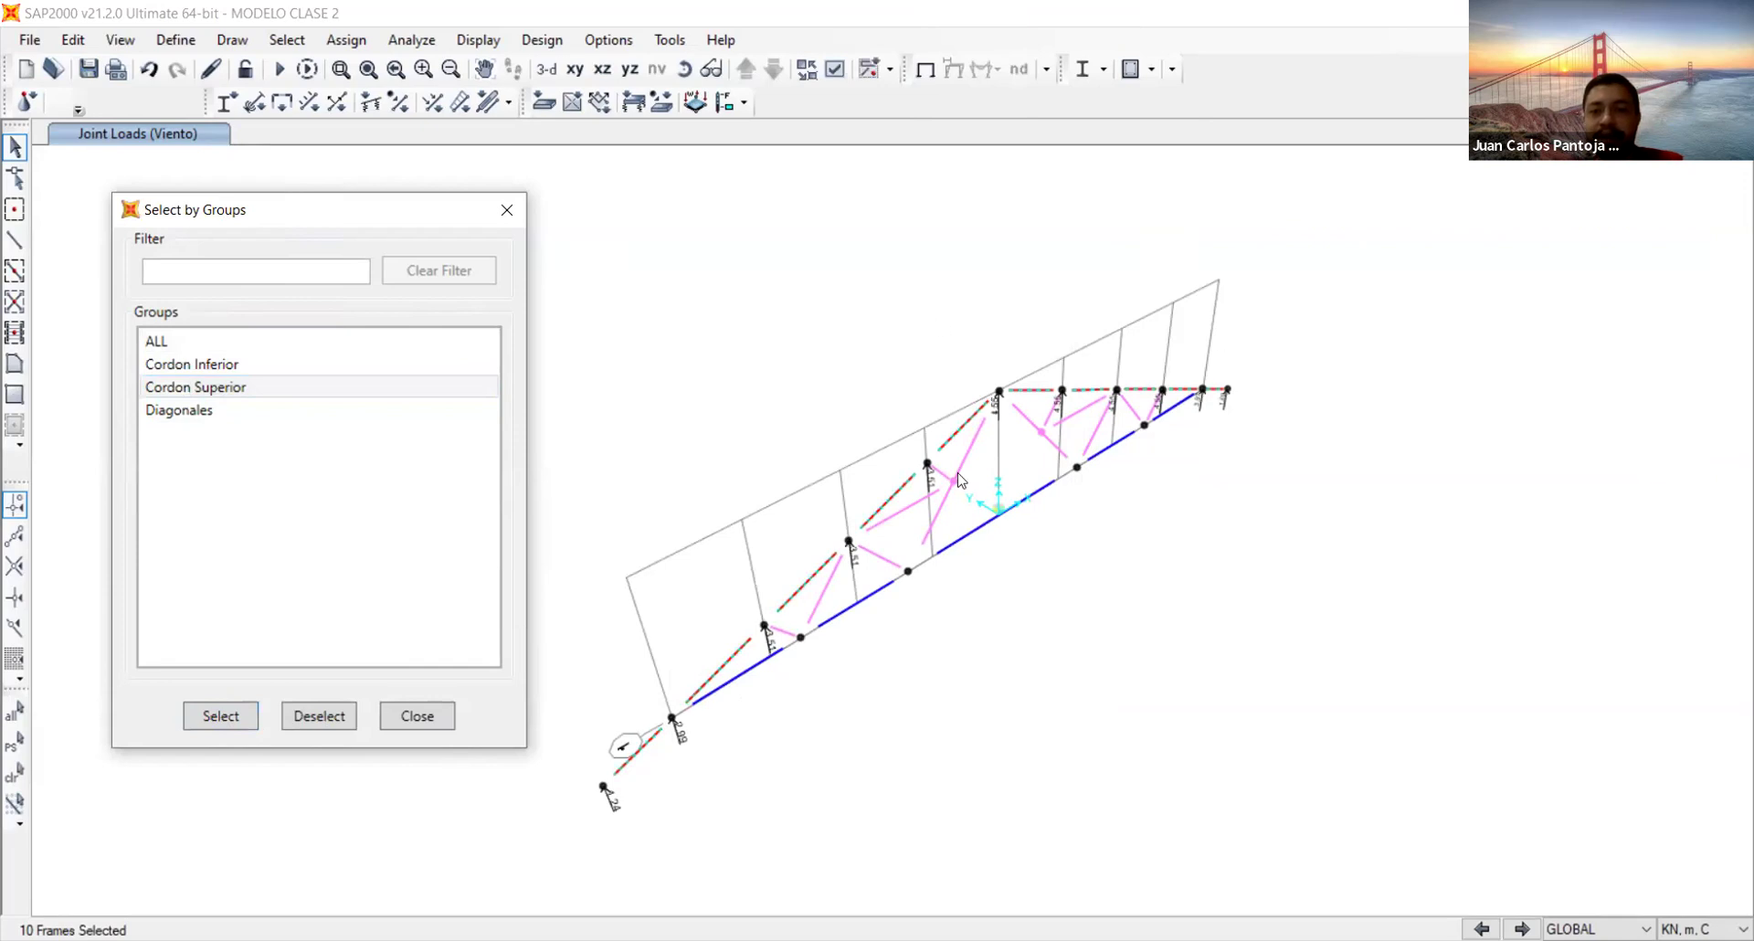
pyautogui.click(432, 721)
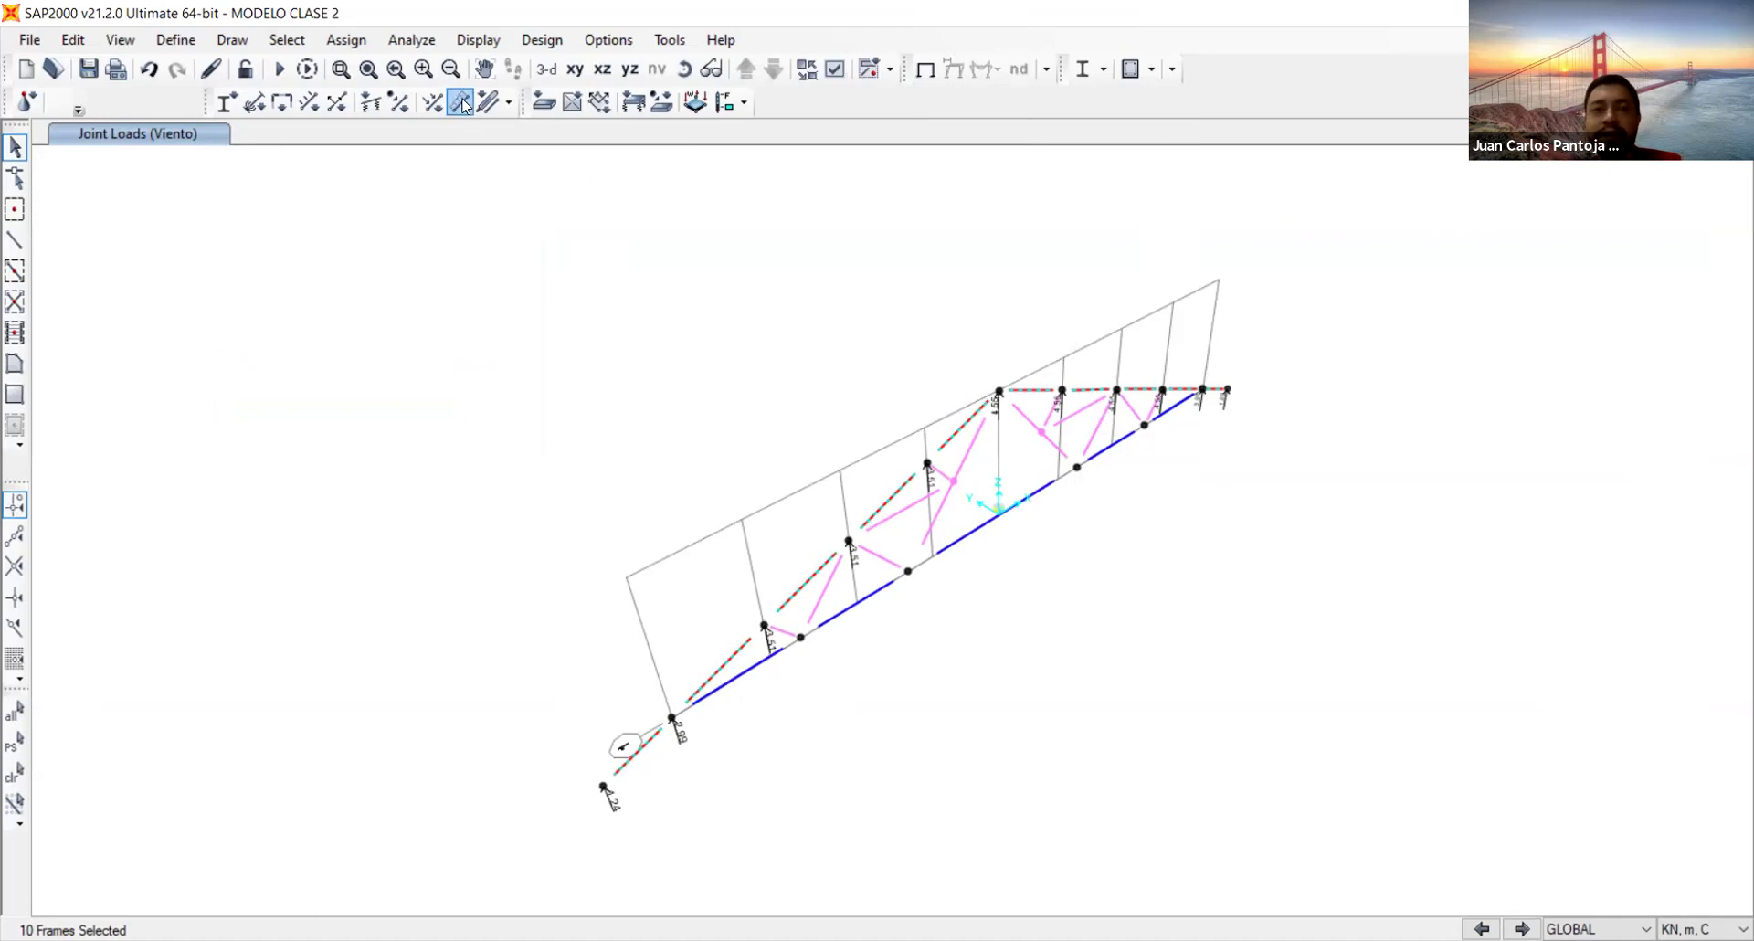
# Assign the selected top chord frames a uniform distributed load of 1 kN/m in global Y under load pattern Ficticia
pyautogui.click(461, 103)
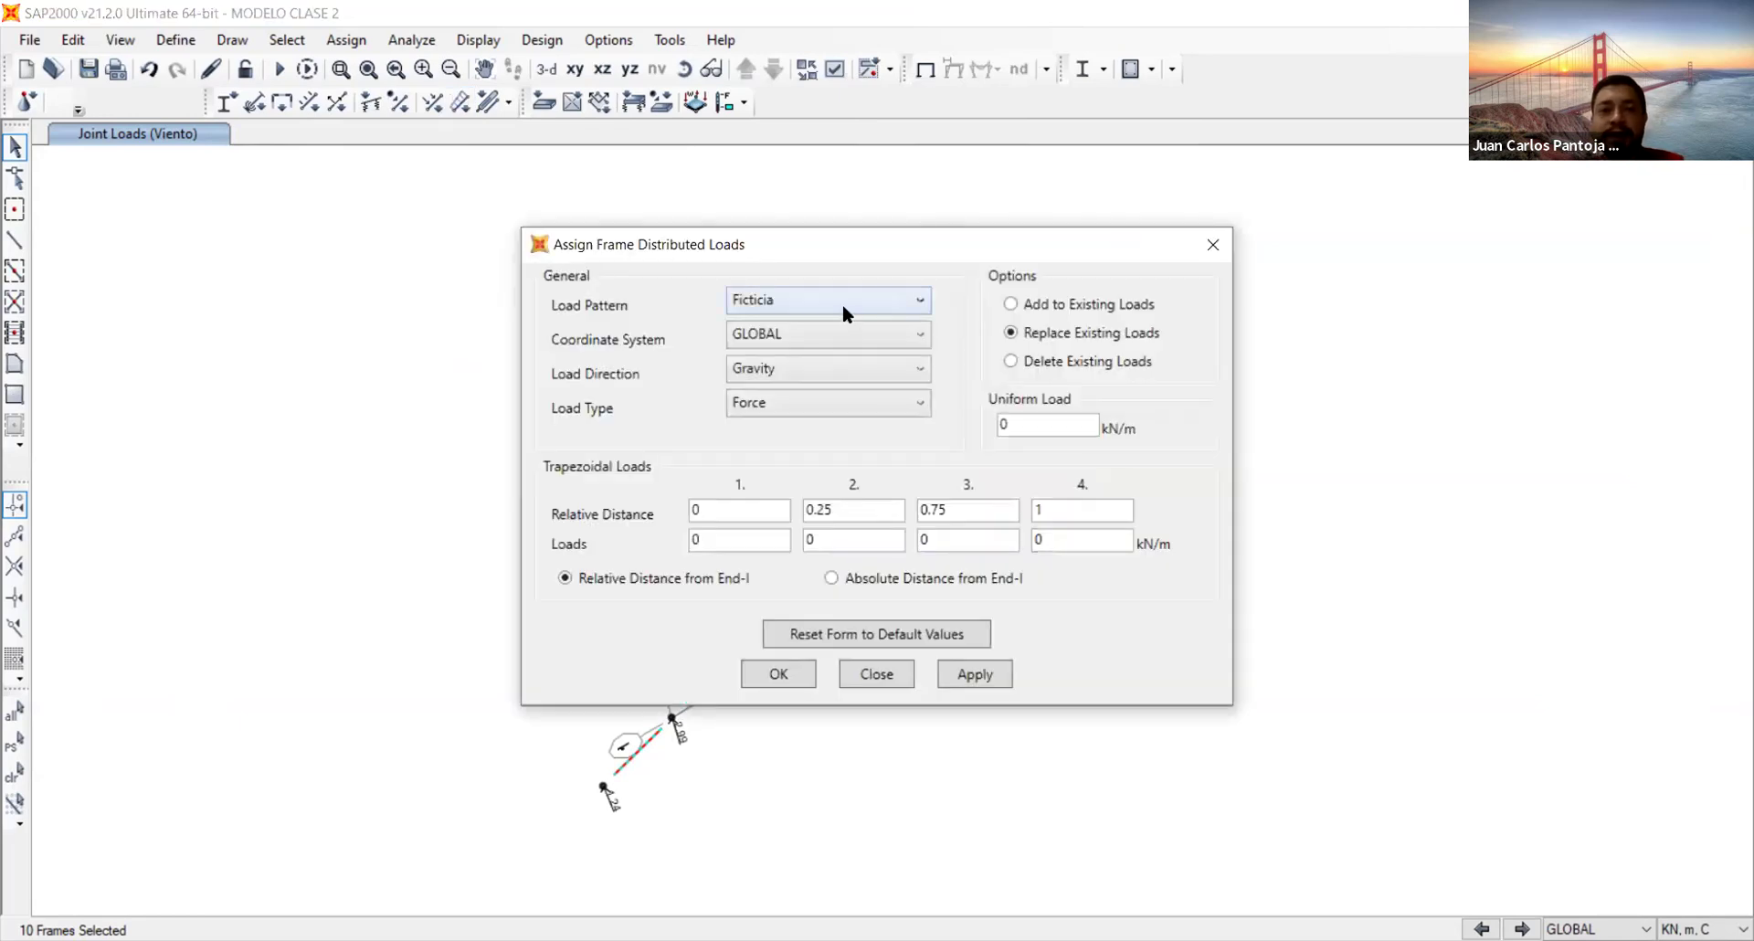
pyautogui.click(822, 305)
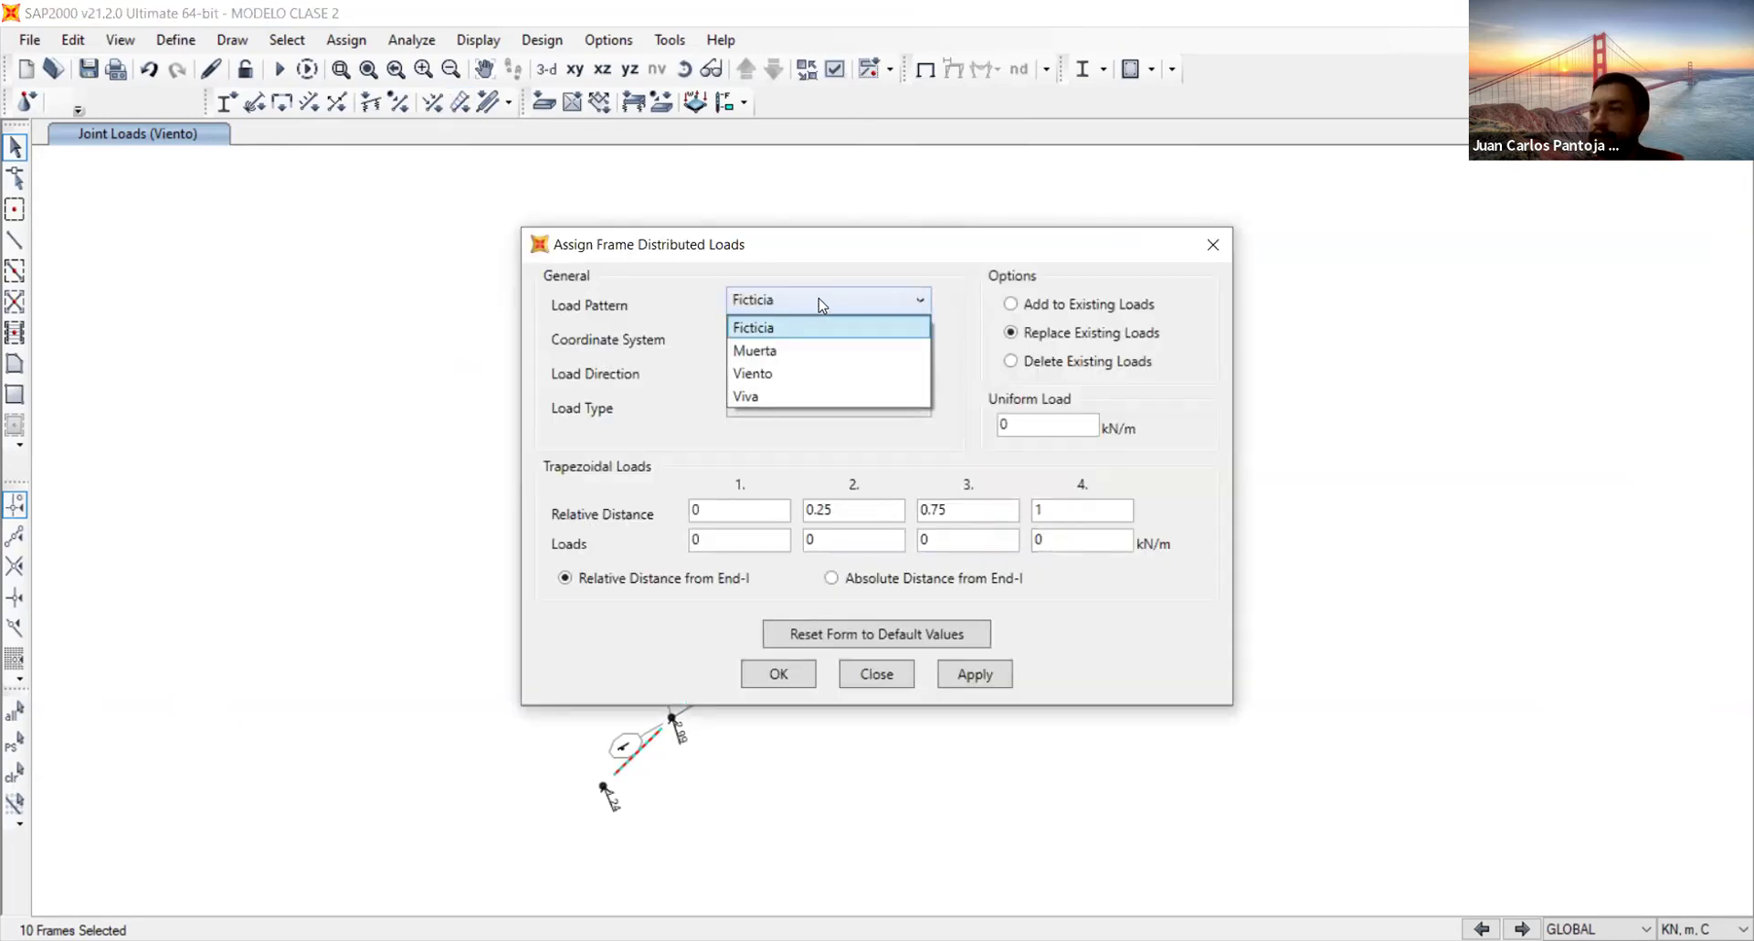
pyautogui.click(820, 303)
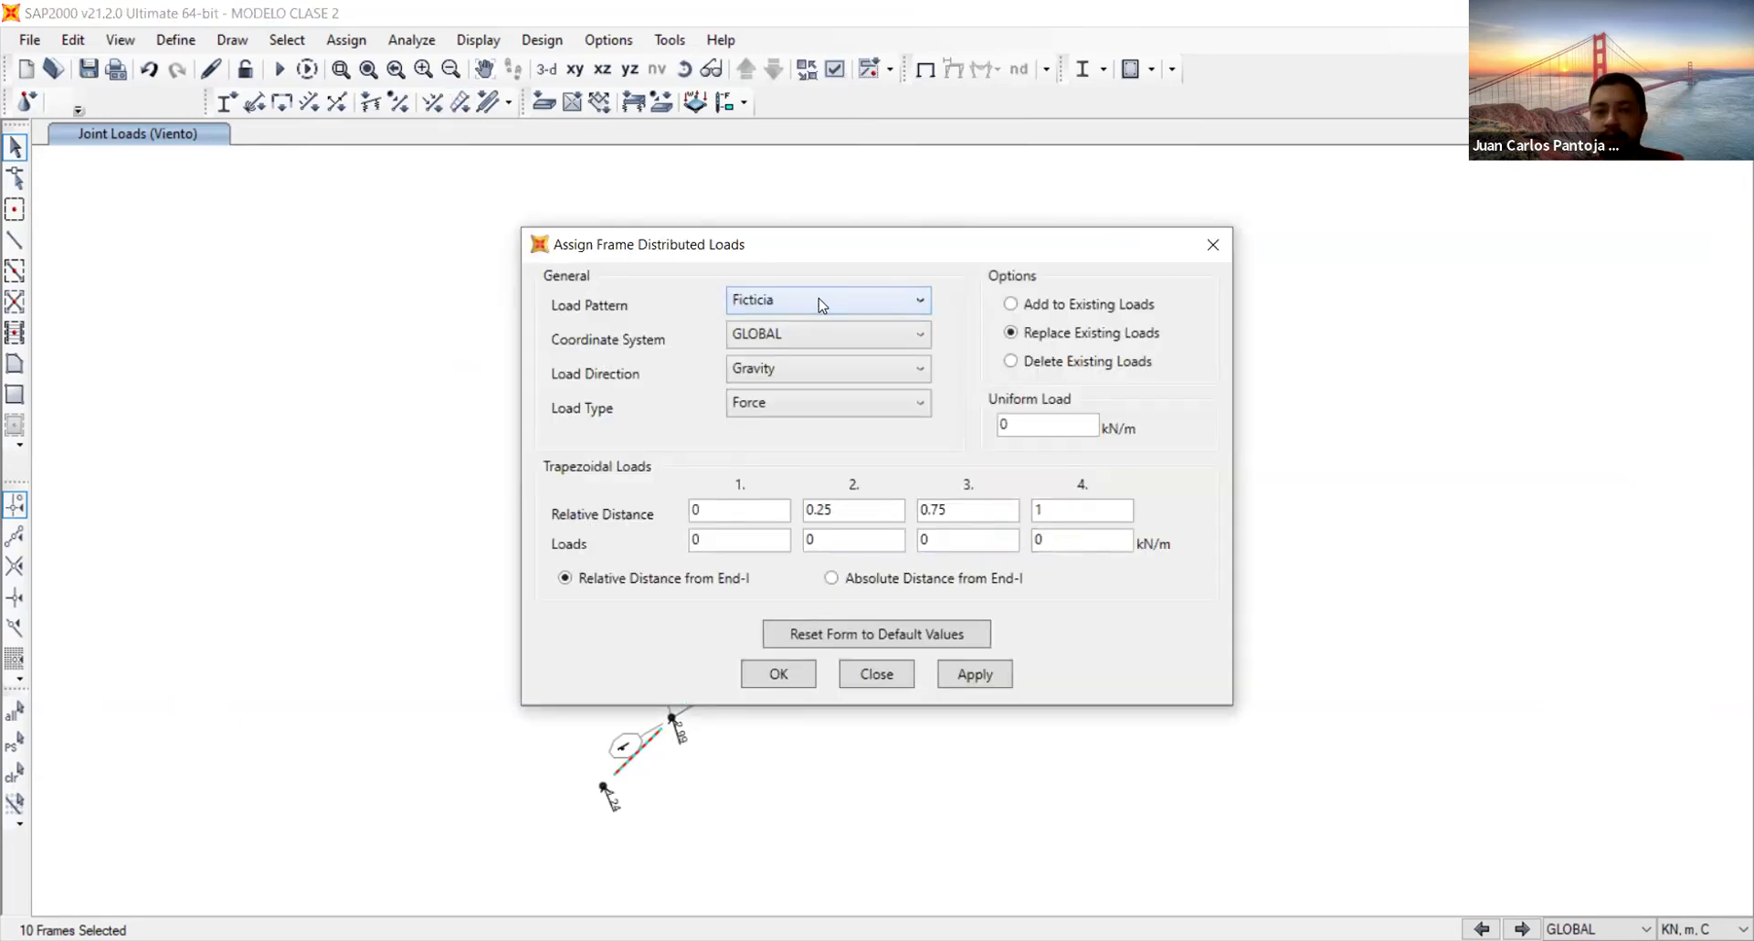
pyautogui.click(849, 371)
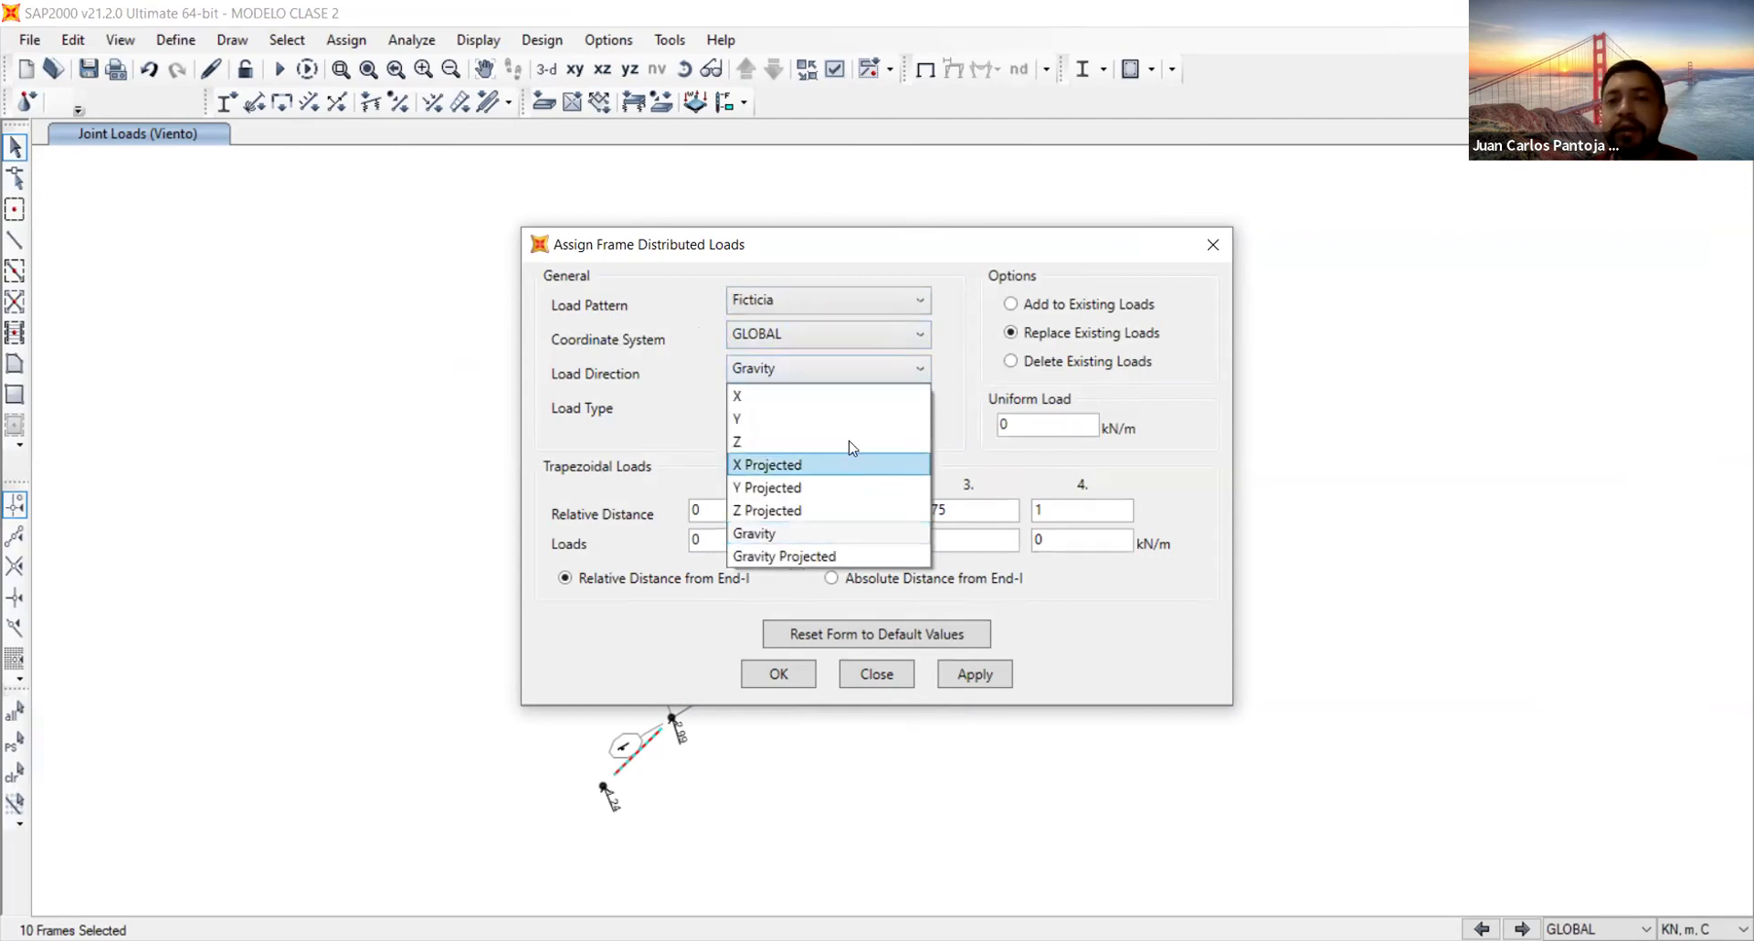
pyautogui.click(846, 422)
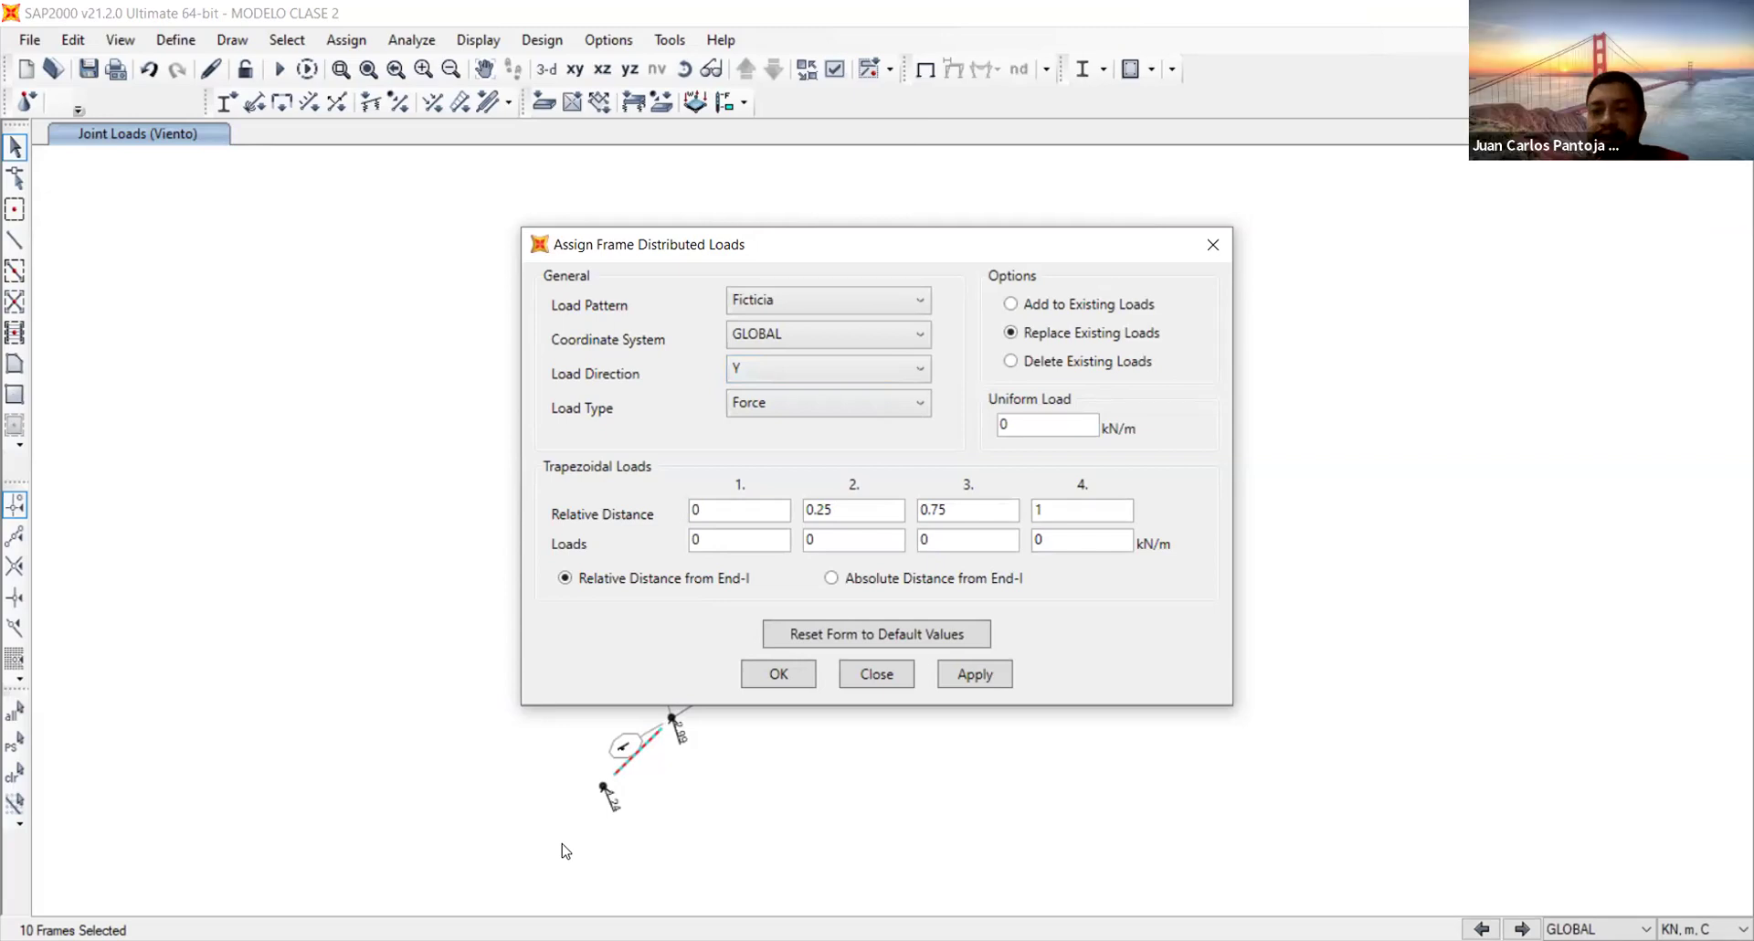
pyautogui.doubleClick(1016, 423)
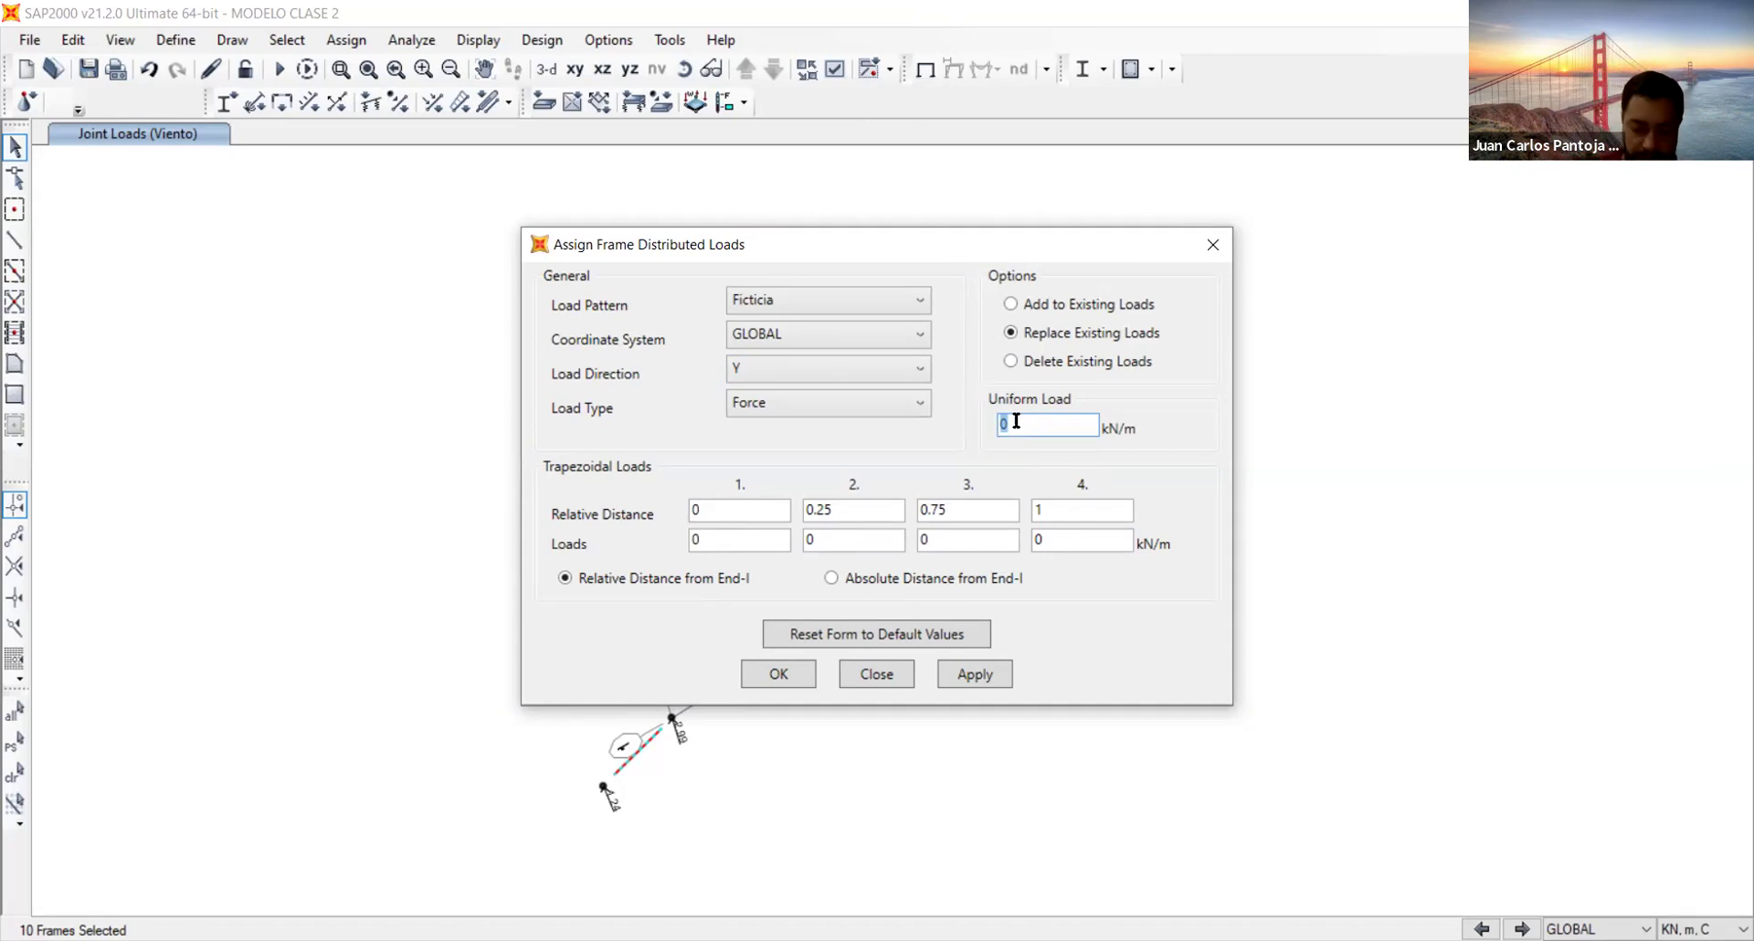
pyautogui.write('1')
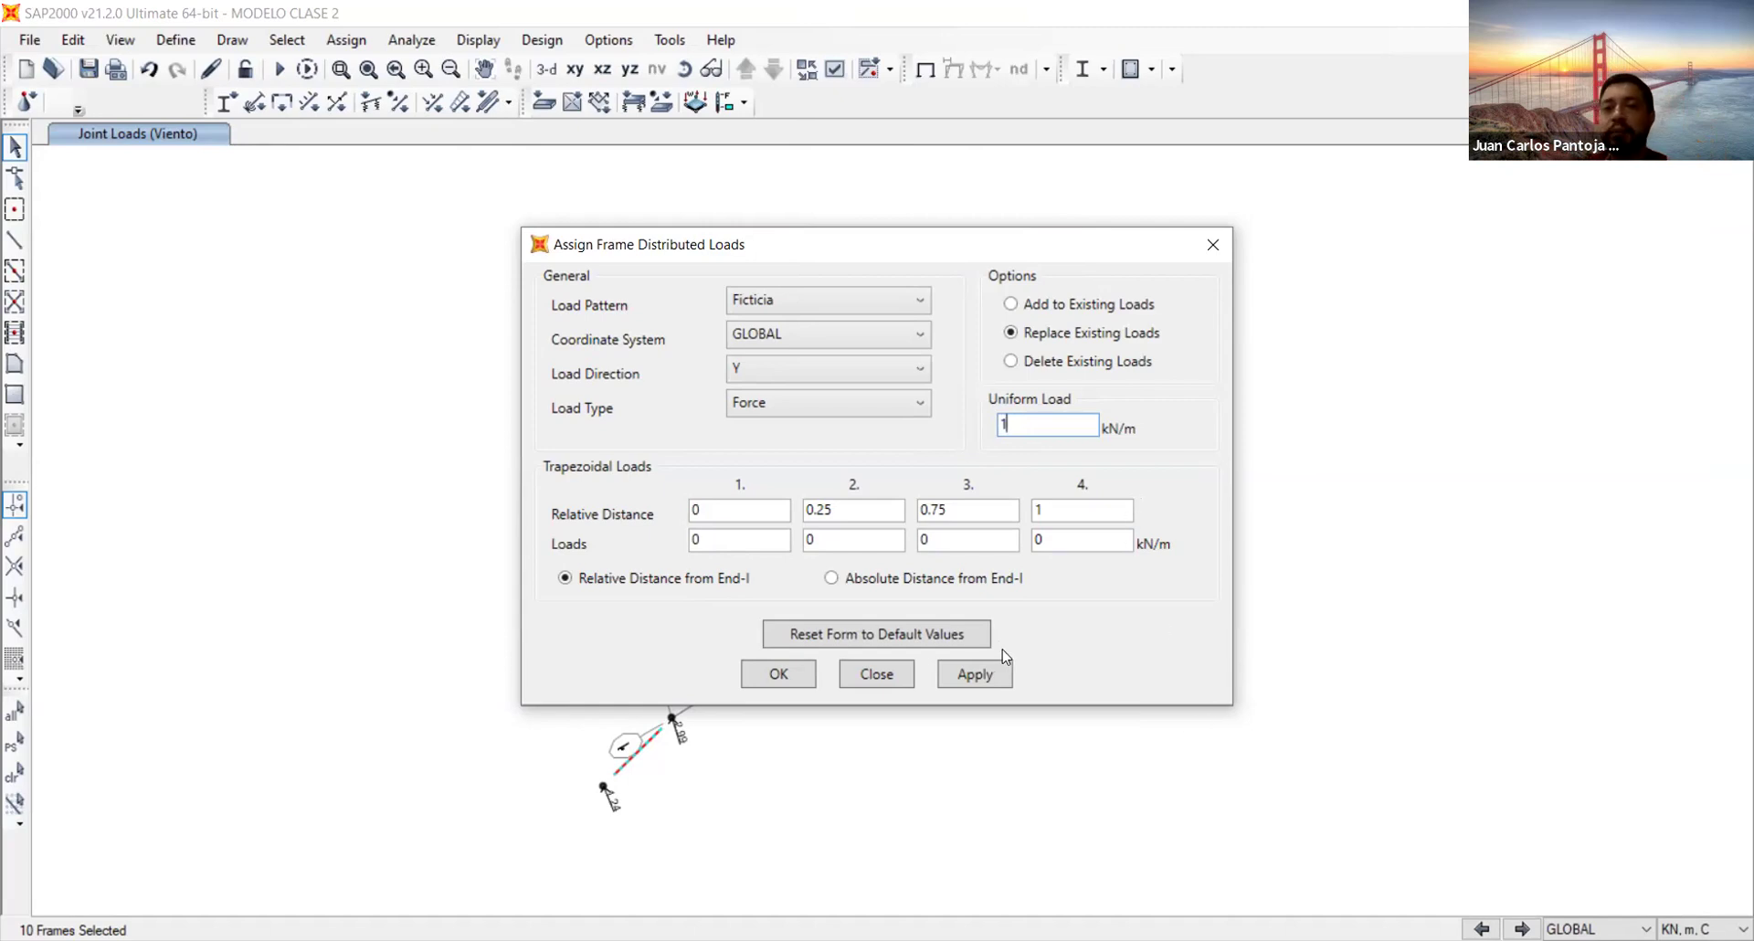
pyautogui.click(982, 672)
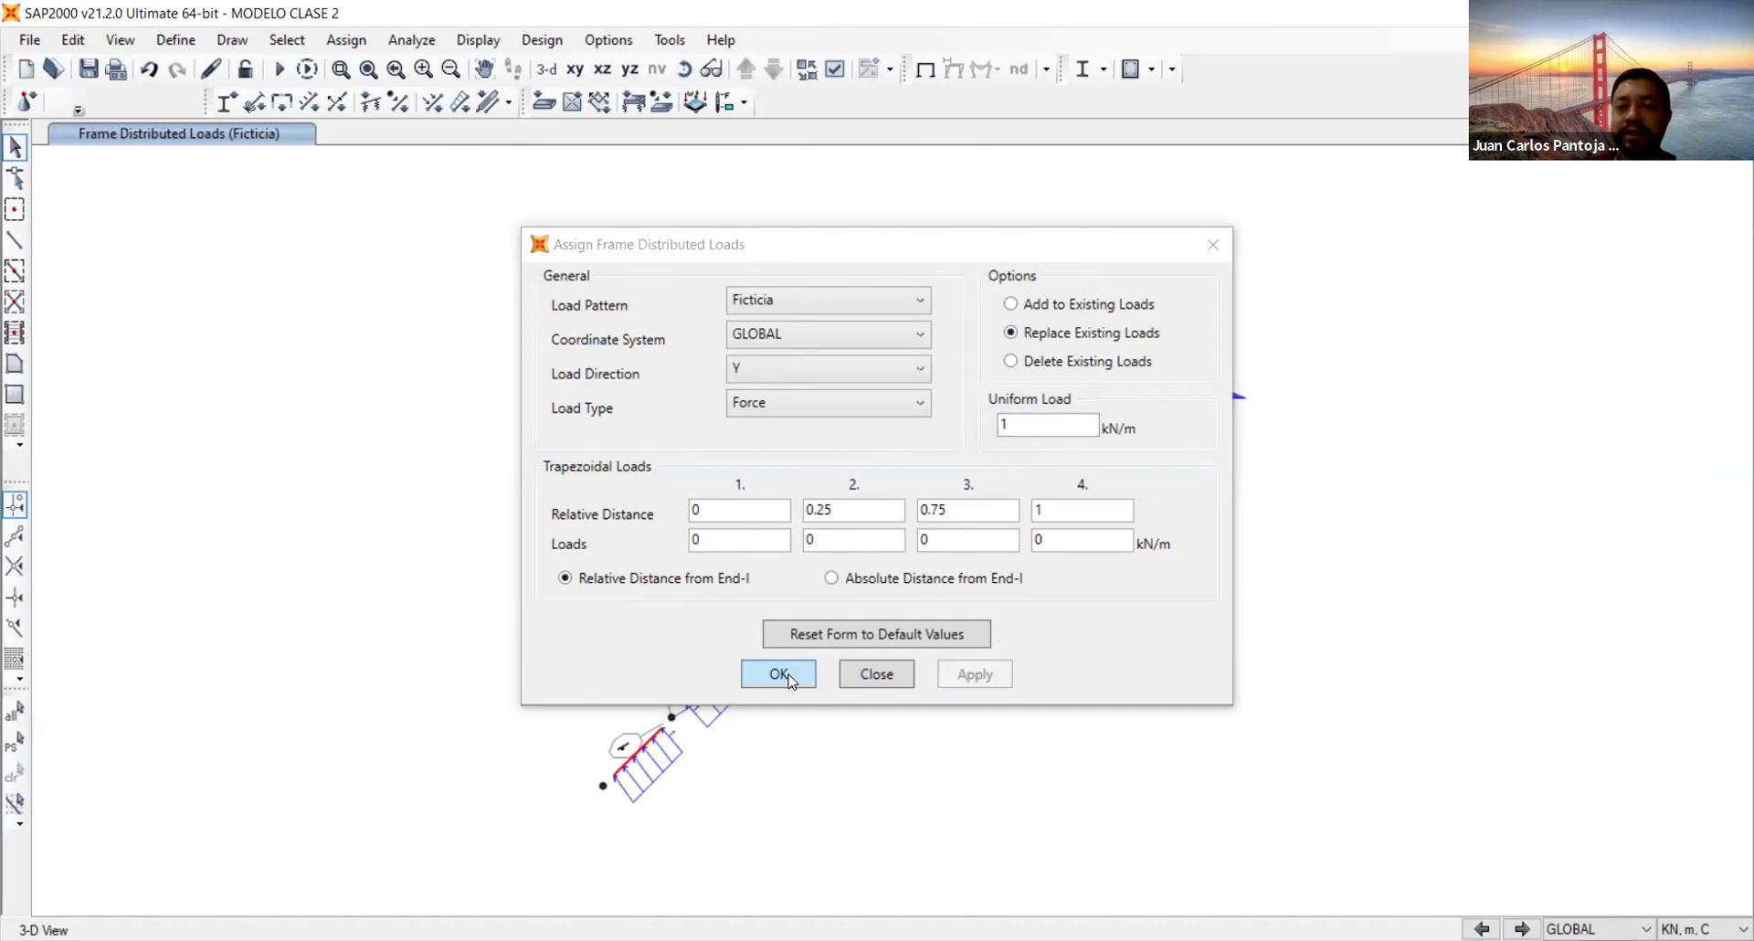
# Finish the distributed load assignment and delete the load cases DEAD and MODAL
pyautogui.click(778, 674)
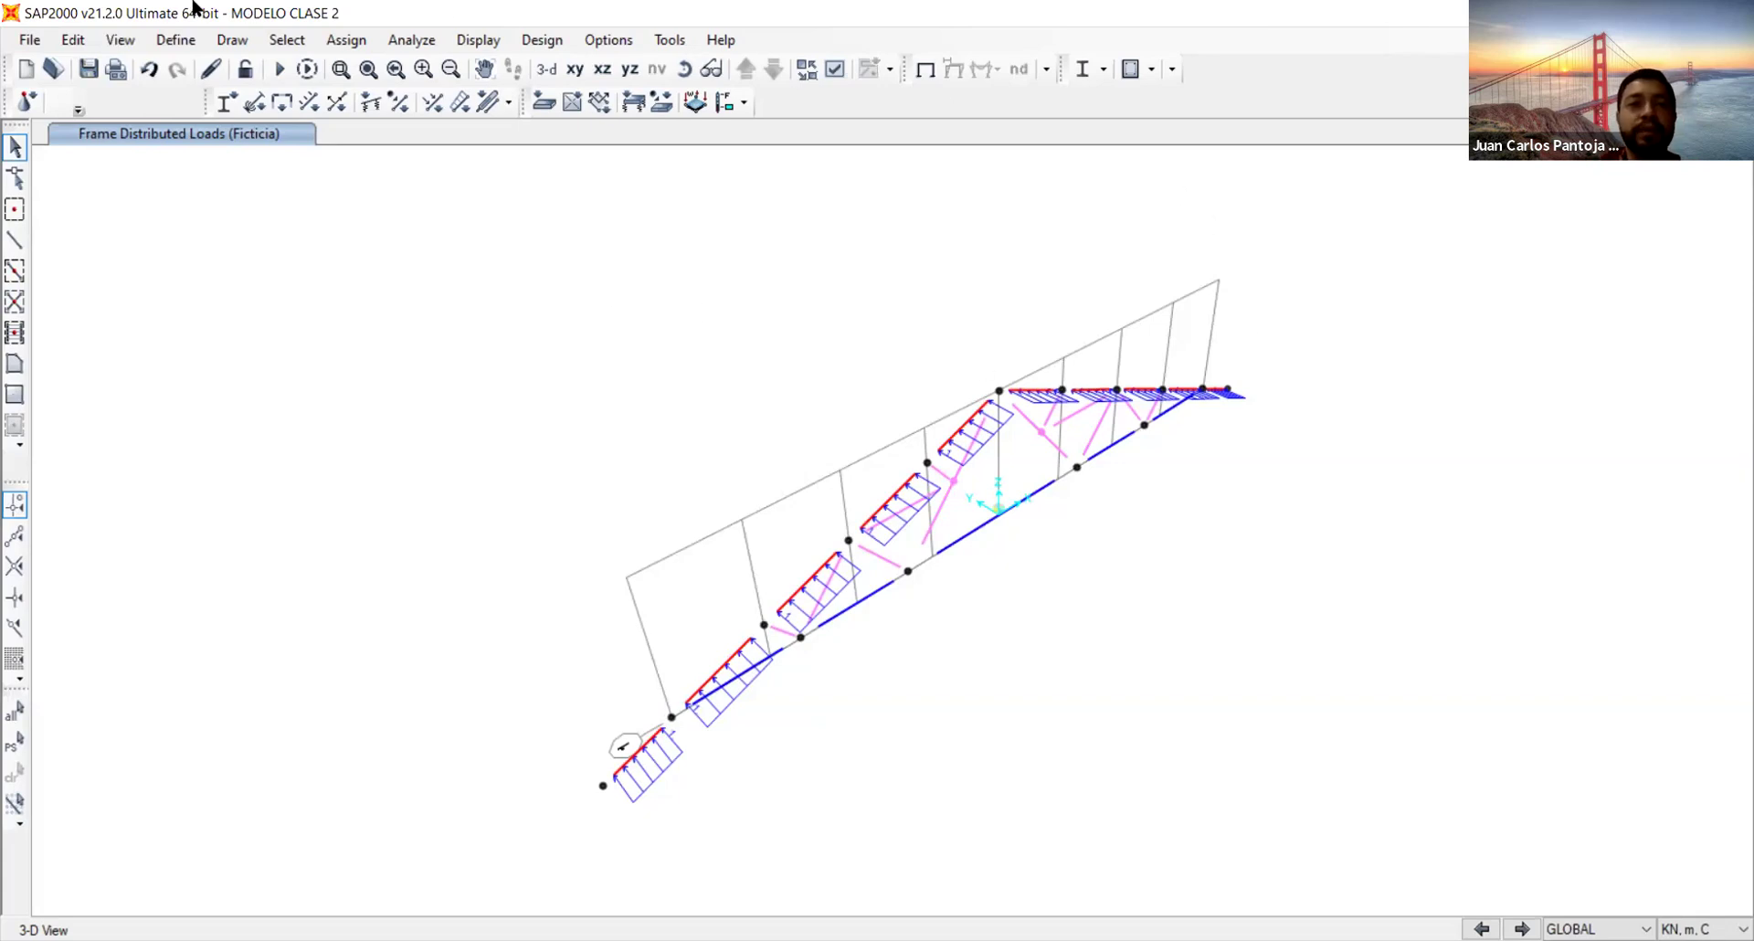
pyautogui.click(172, 40)
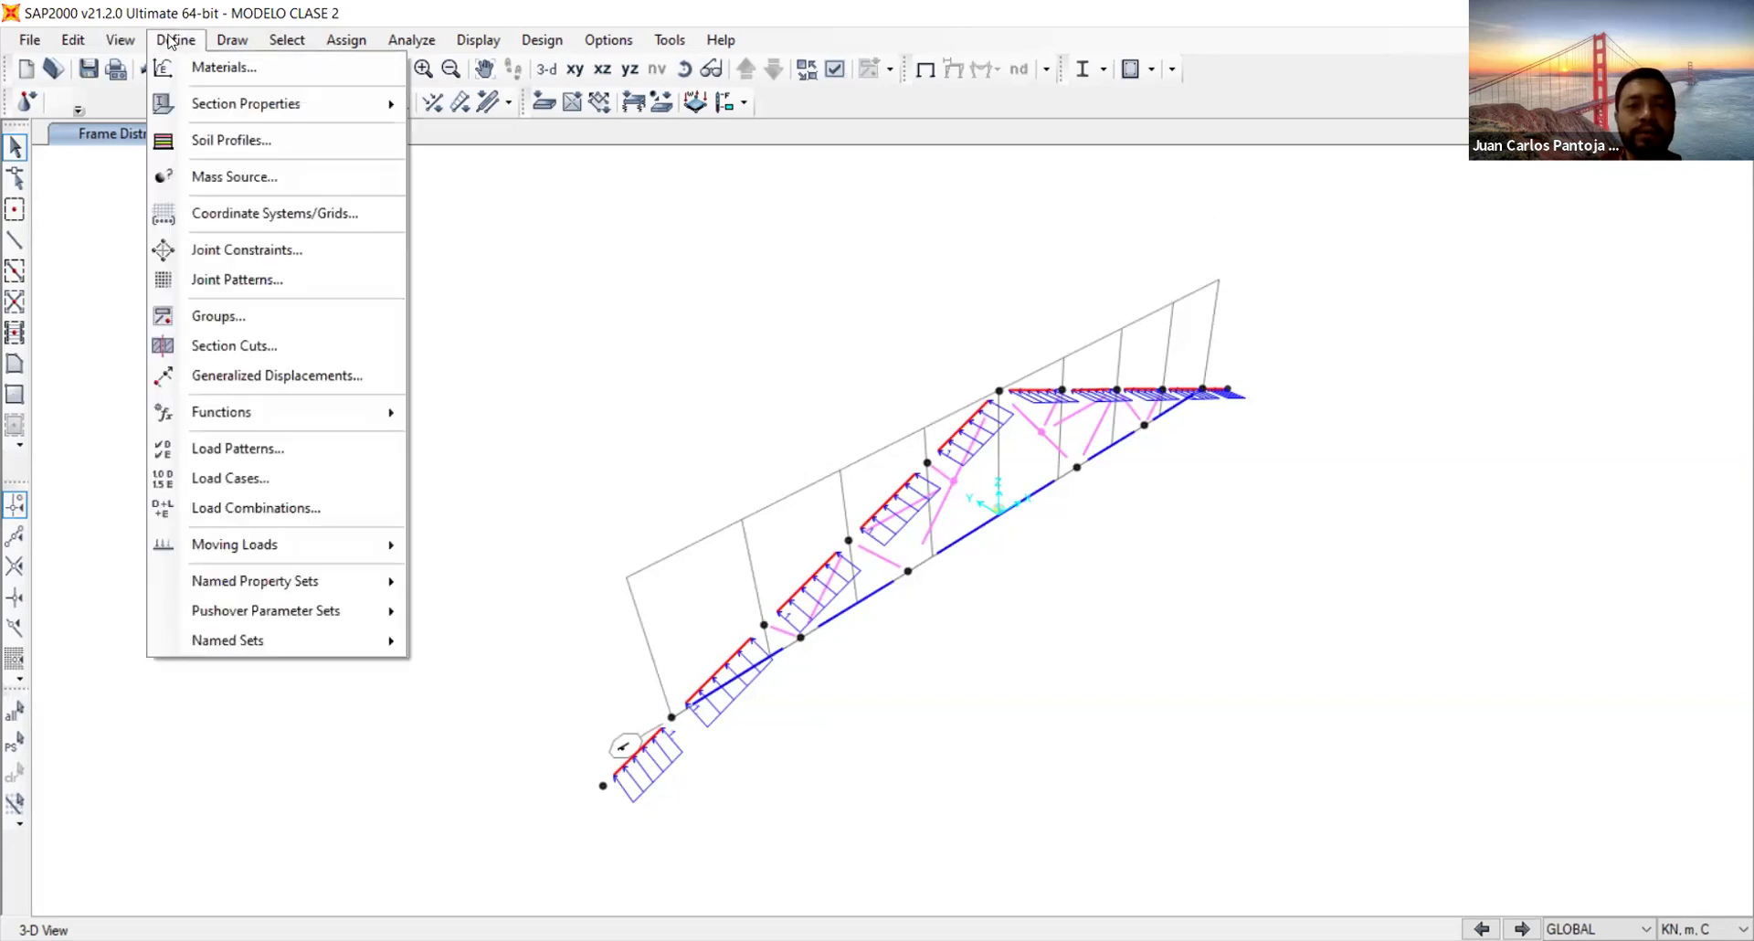
pyautogui.click(321, 477)
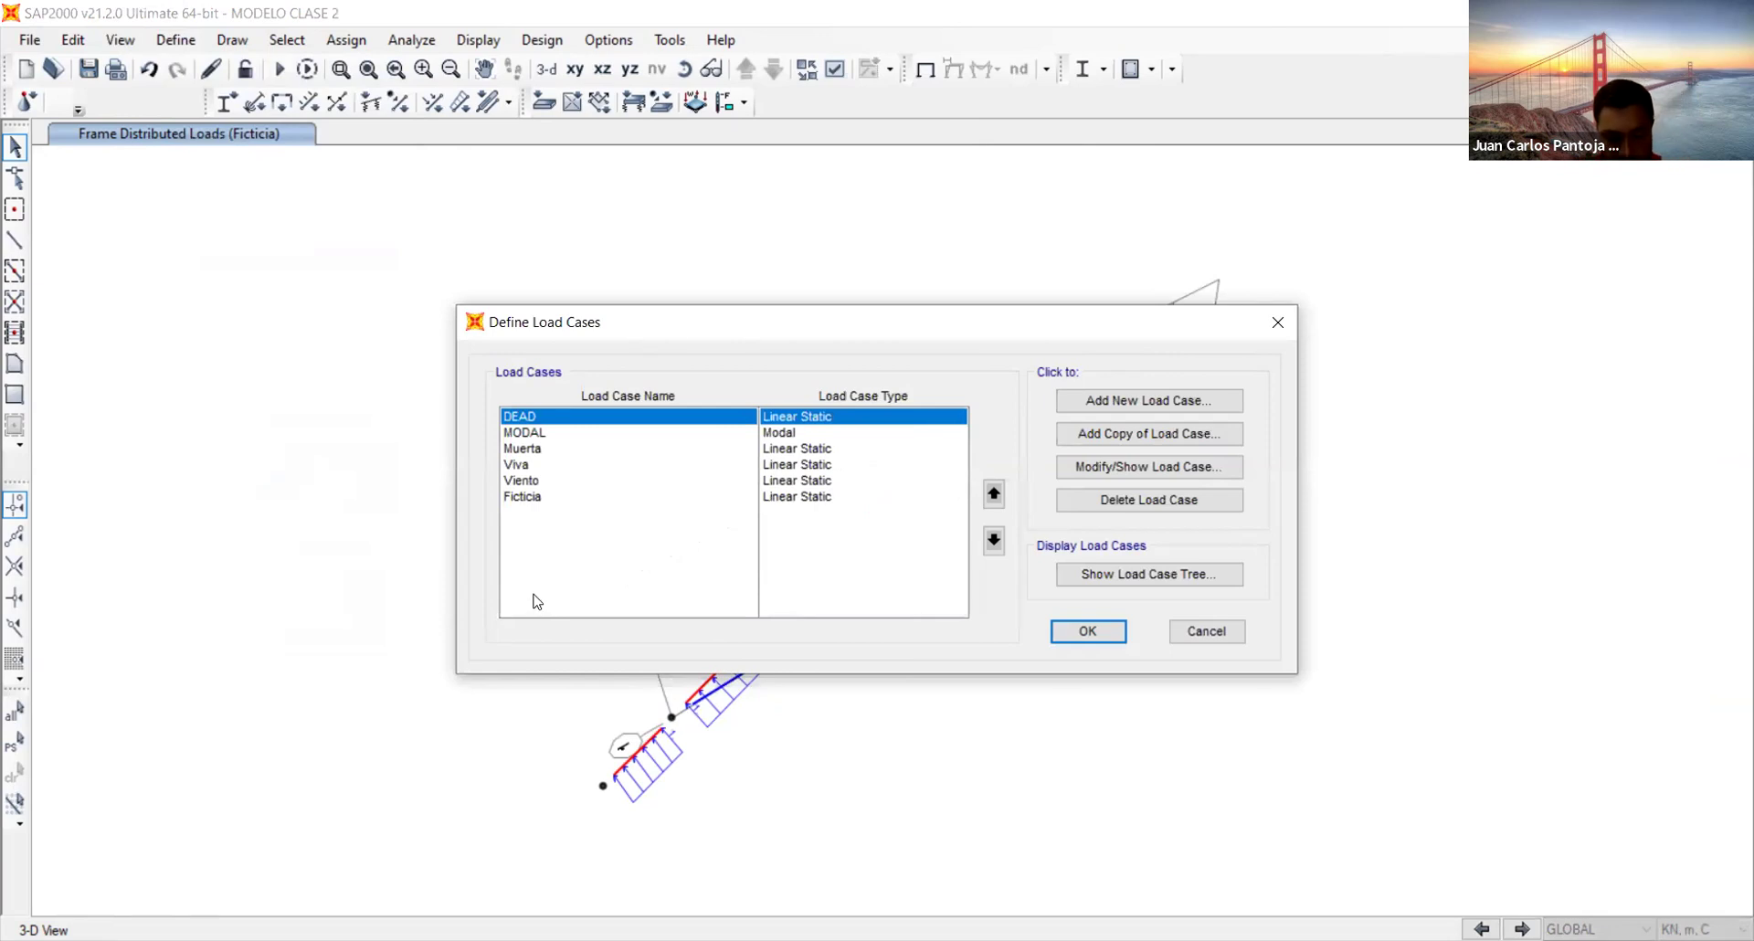
pyautogui.click(548, 433)
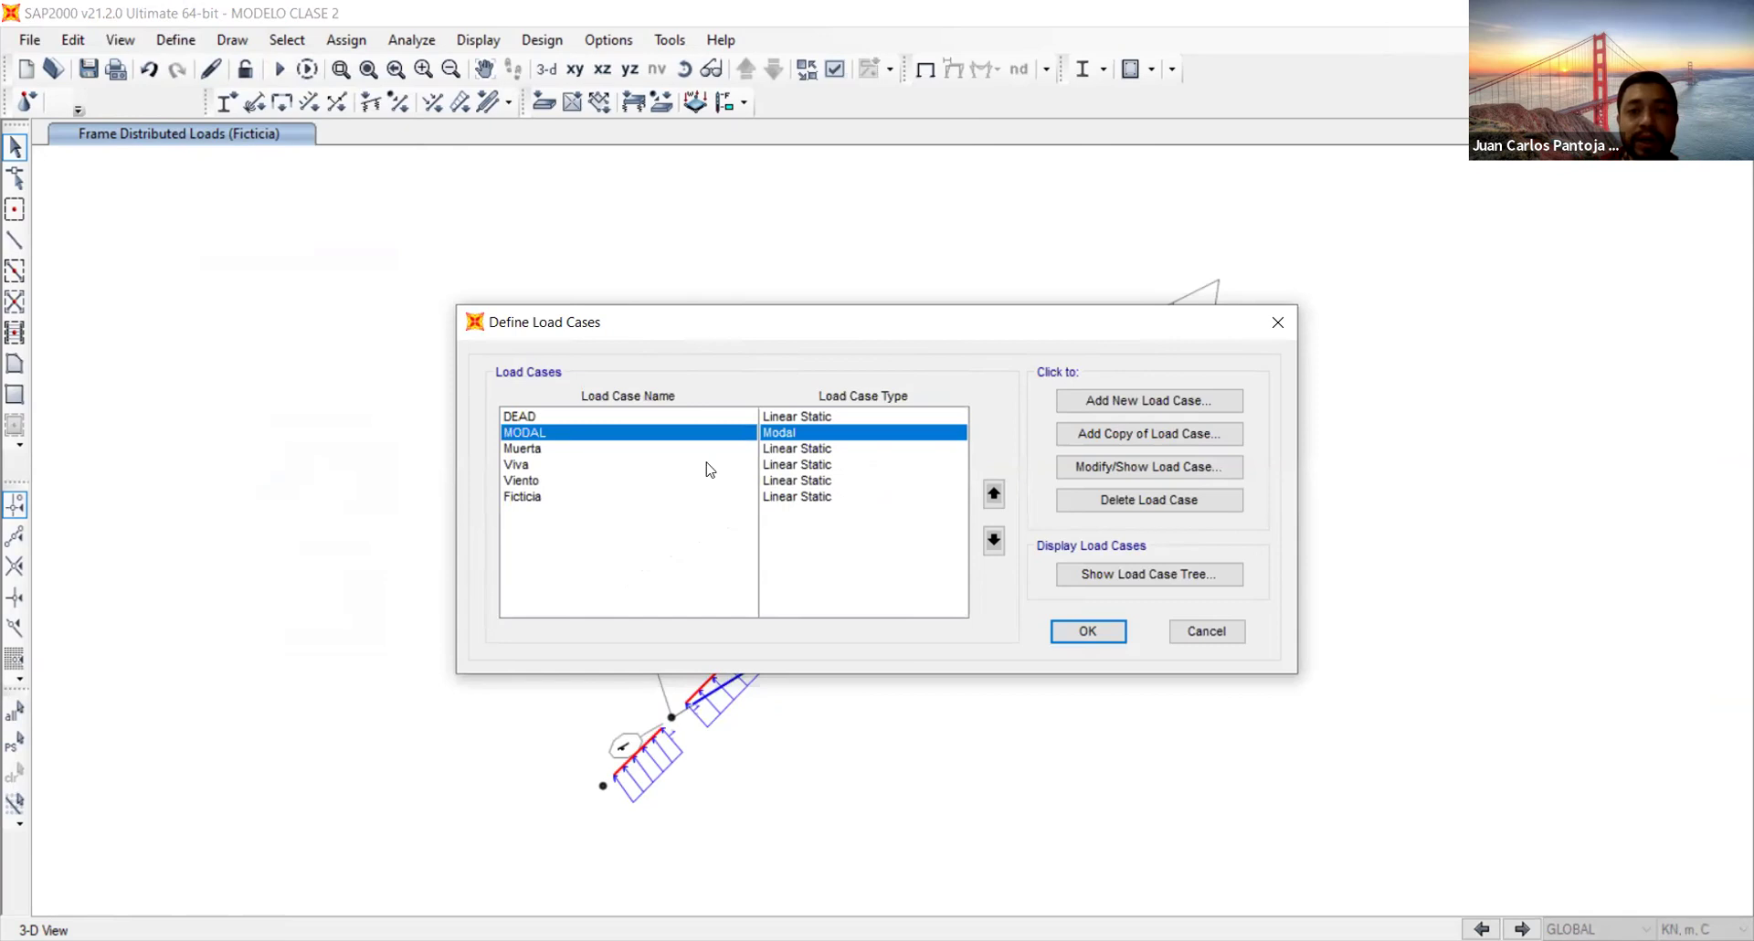
pyautogui.click(526, 416)
pyautogui.click(1202, 505)
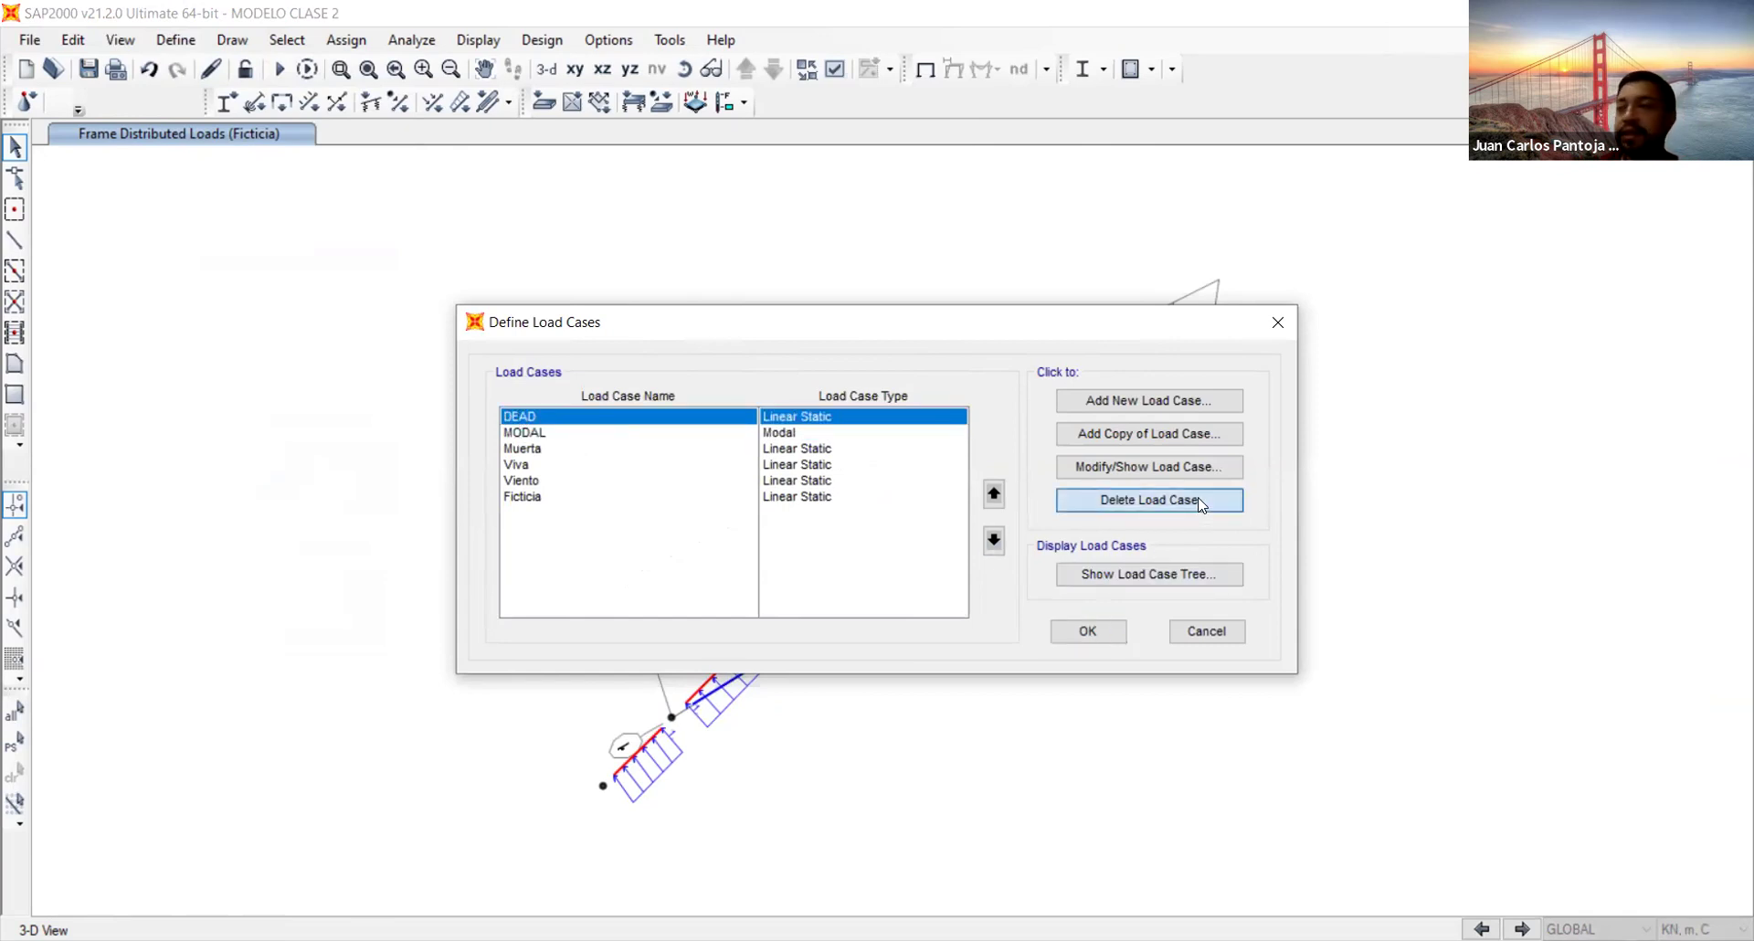
pyautogui.click(1202, 505)
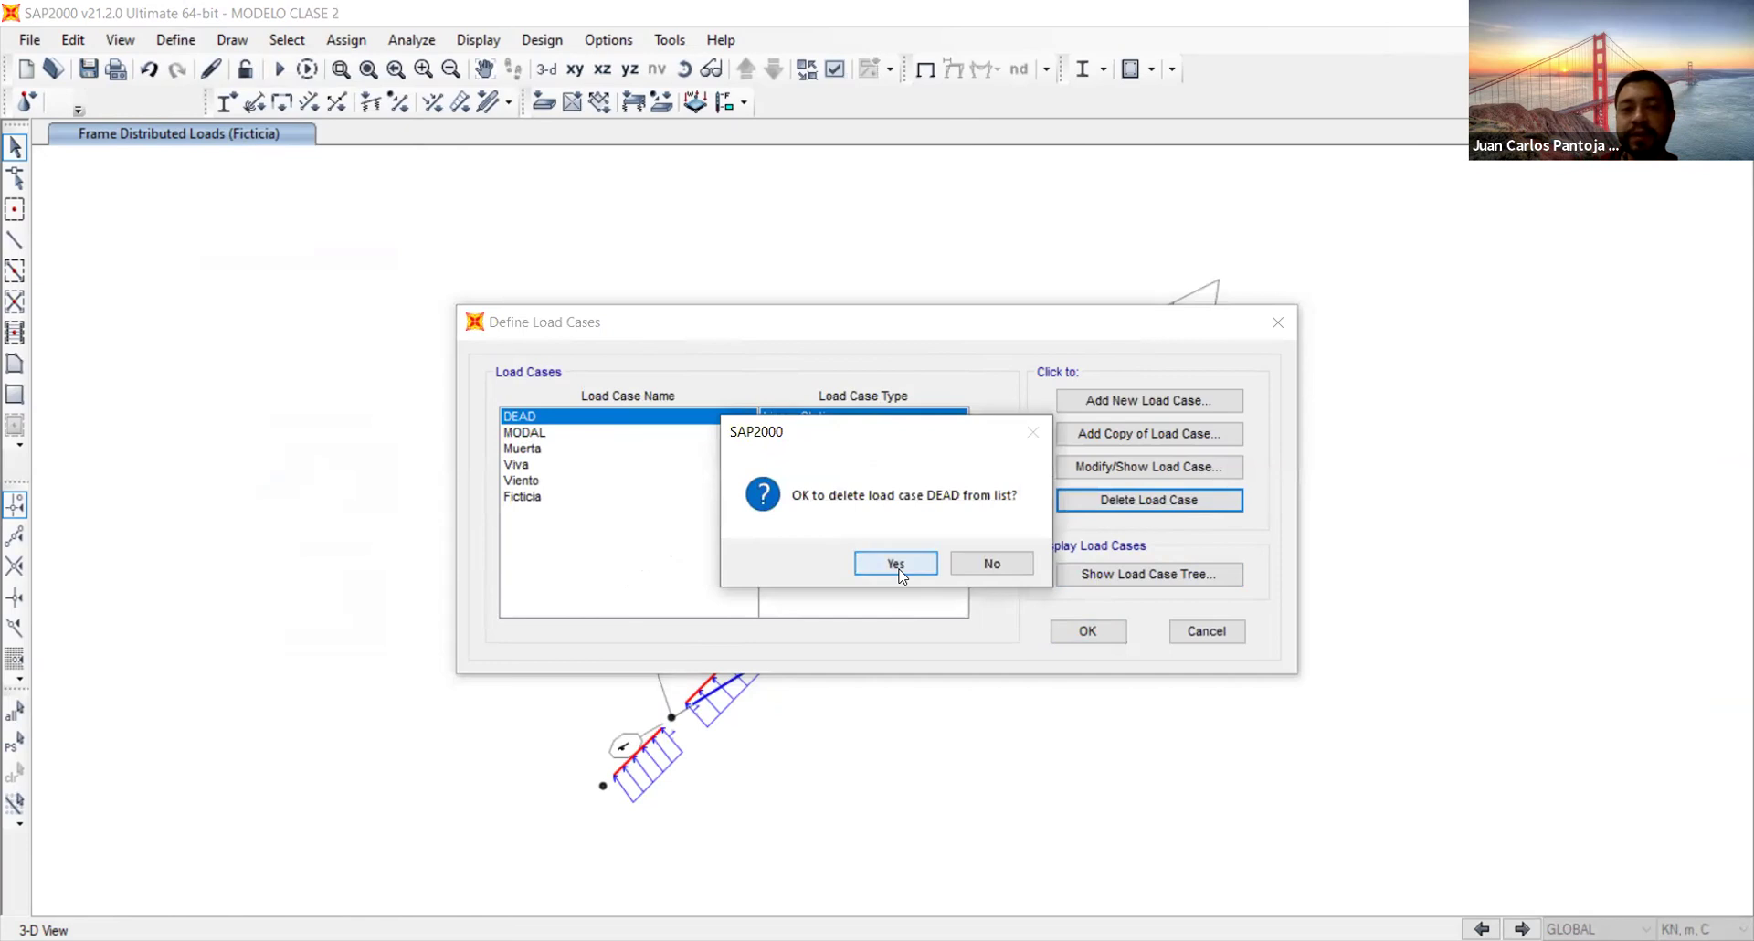
pyautogui.click(896, 560)
pyautogui.click(1191, 508)
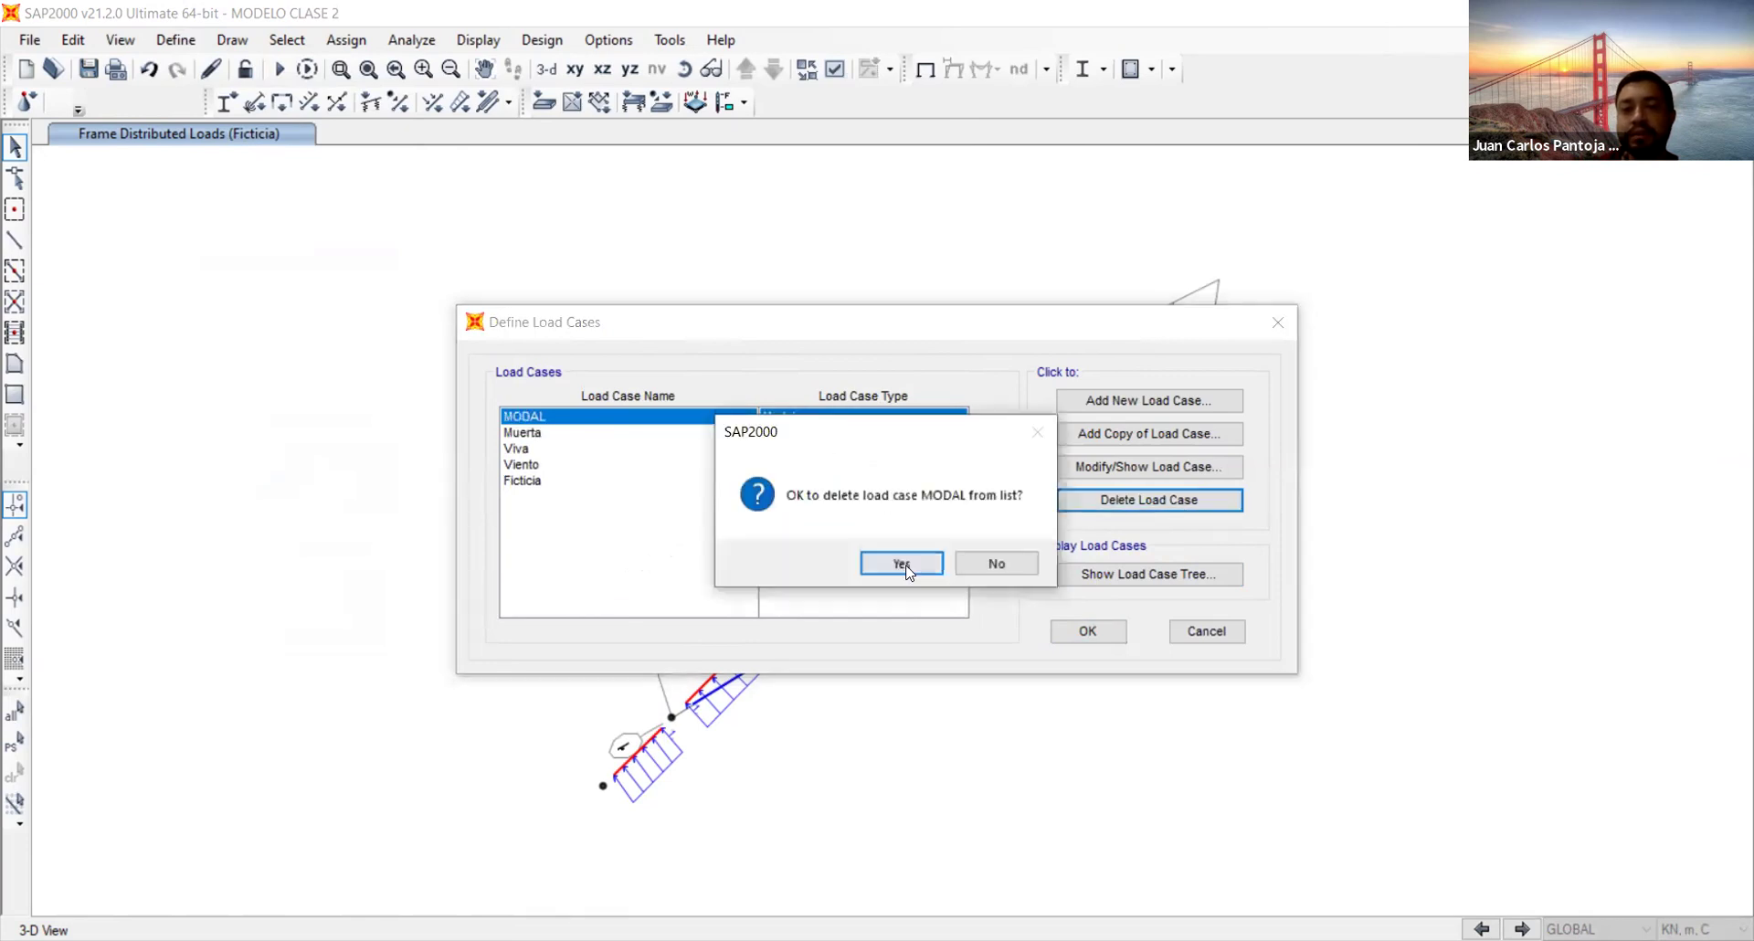
pyautogui.click(897, 559)
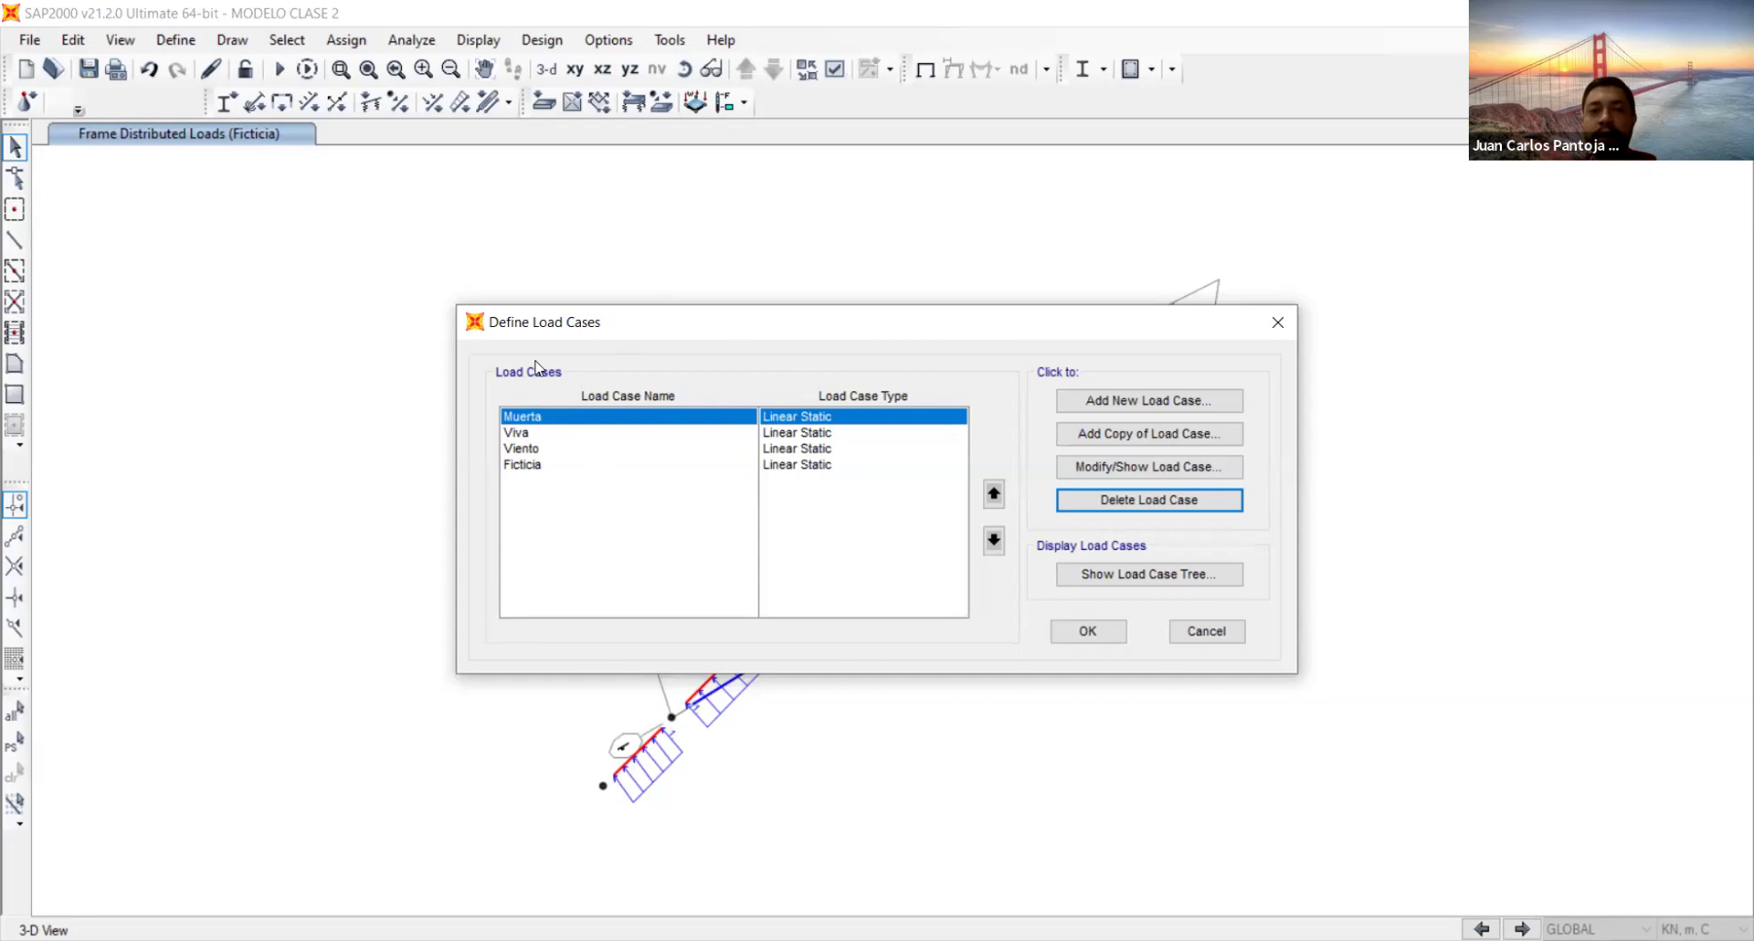
# Rename the load case Muerta as D
pyautogui.click(519, 448)
pyautogui.click(524, 465)
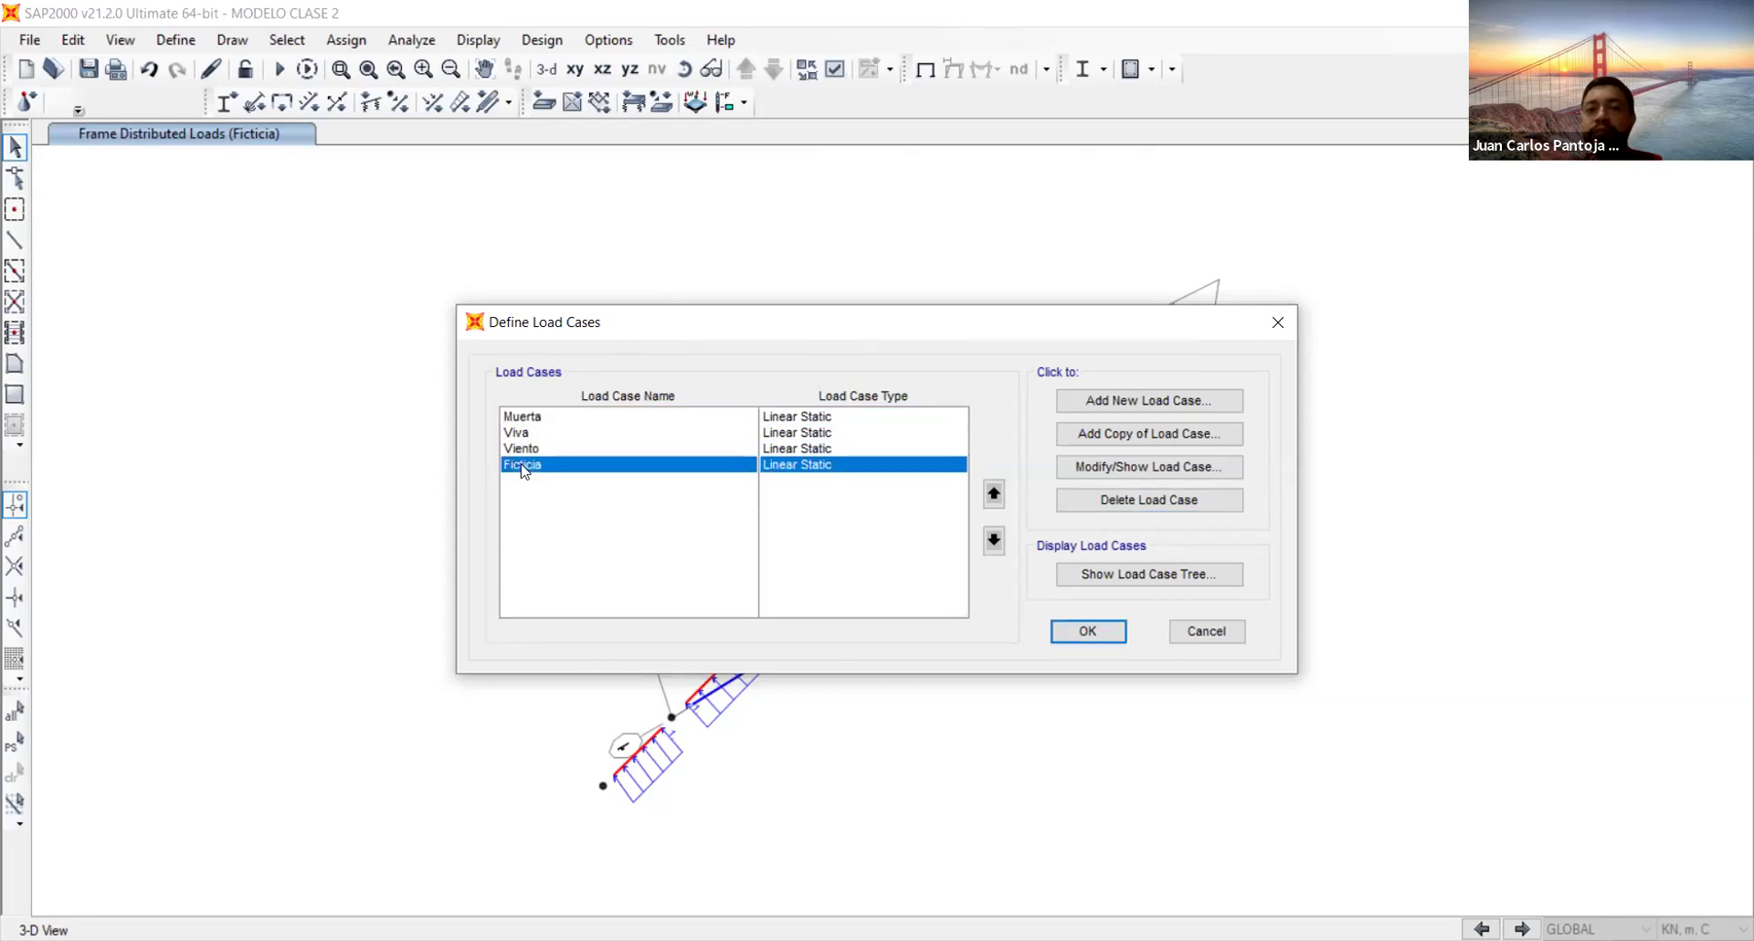
pyautogui.click(525, 418)
pyautogui.click(524, 433)
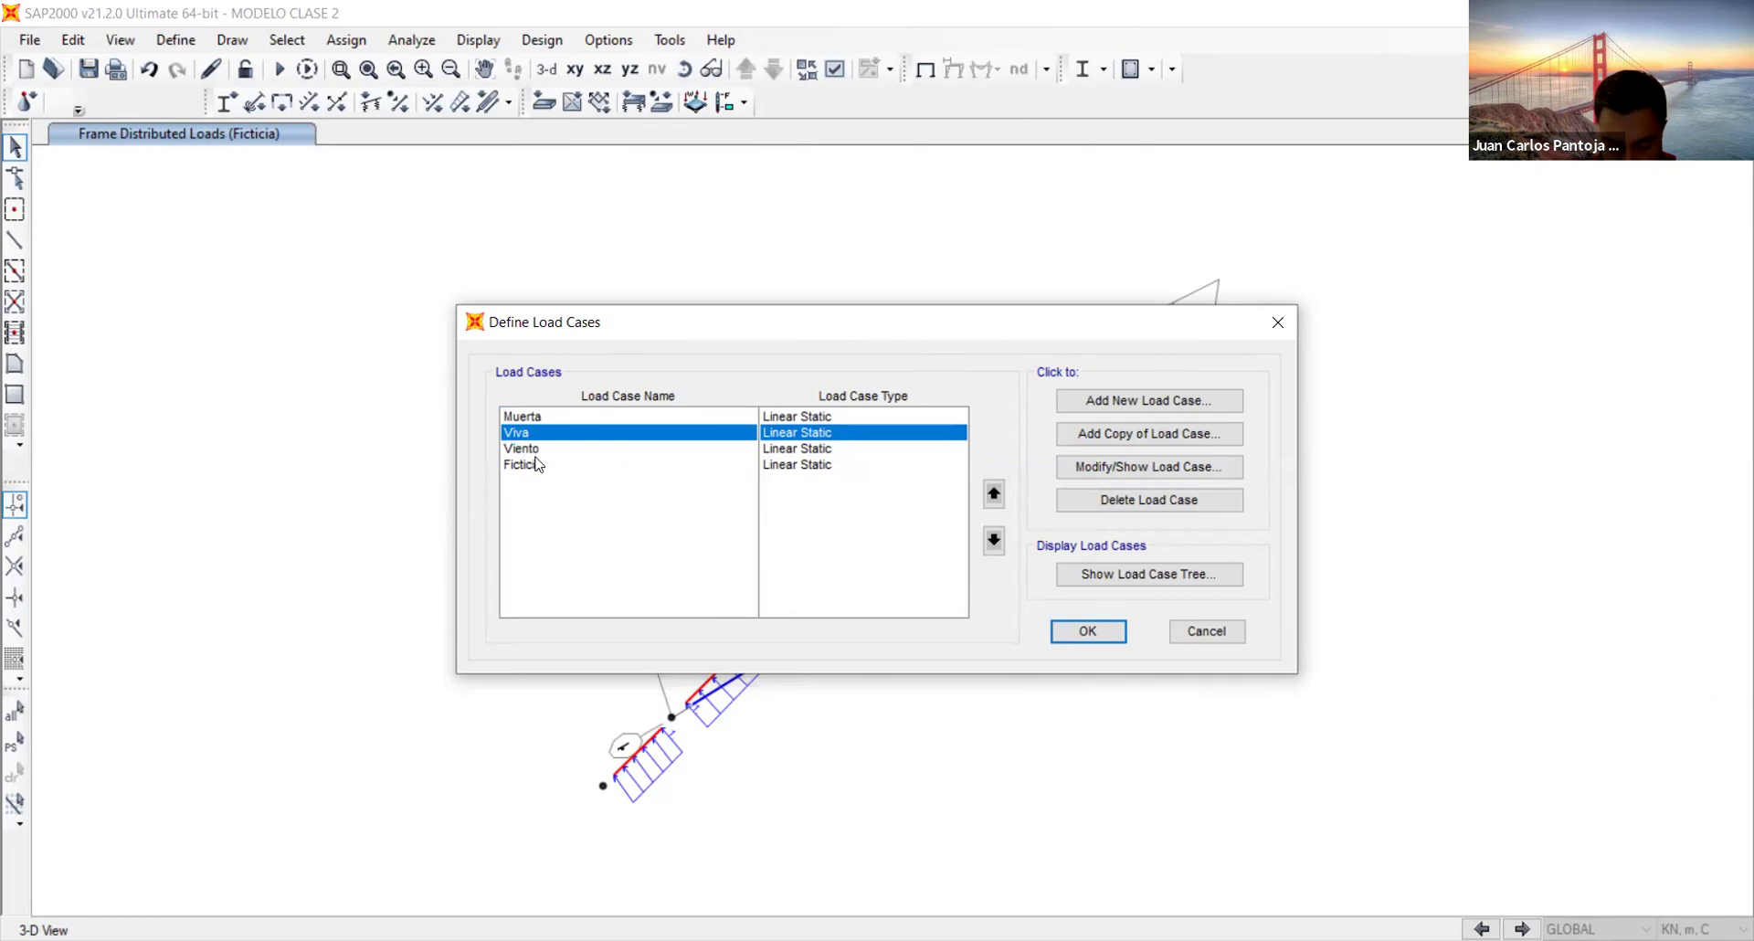
pyautogui.click(572, 415)
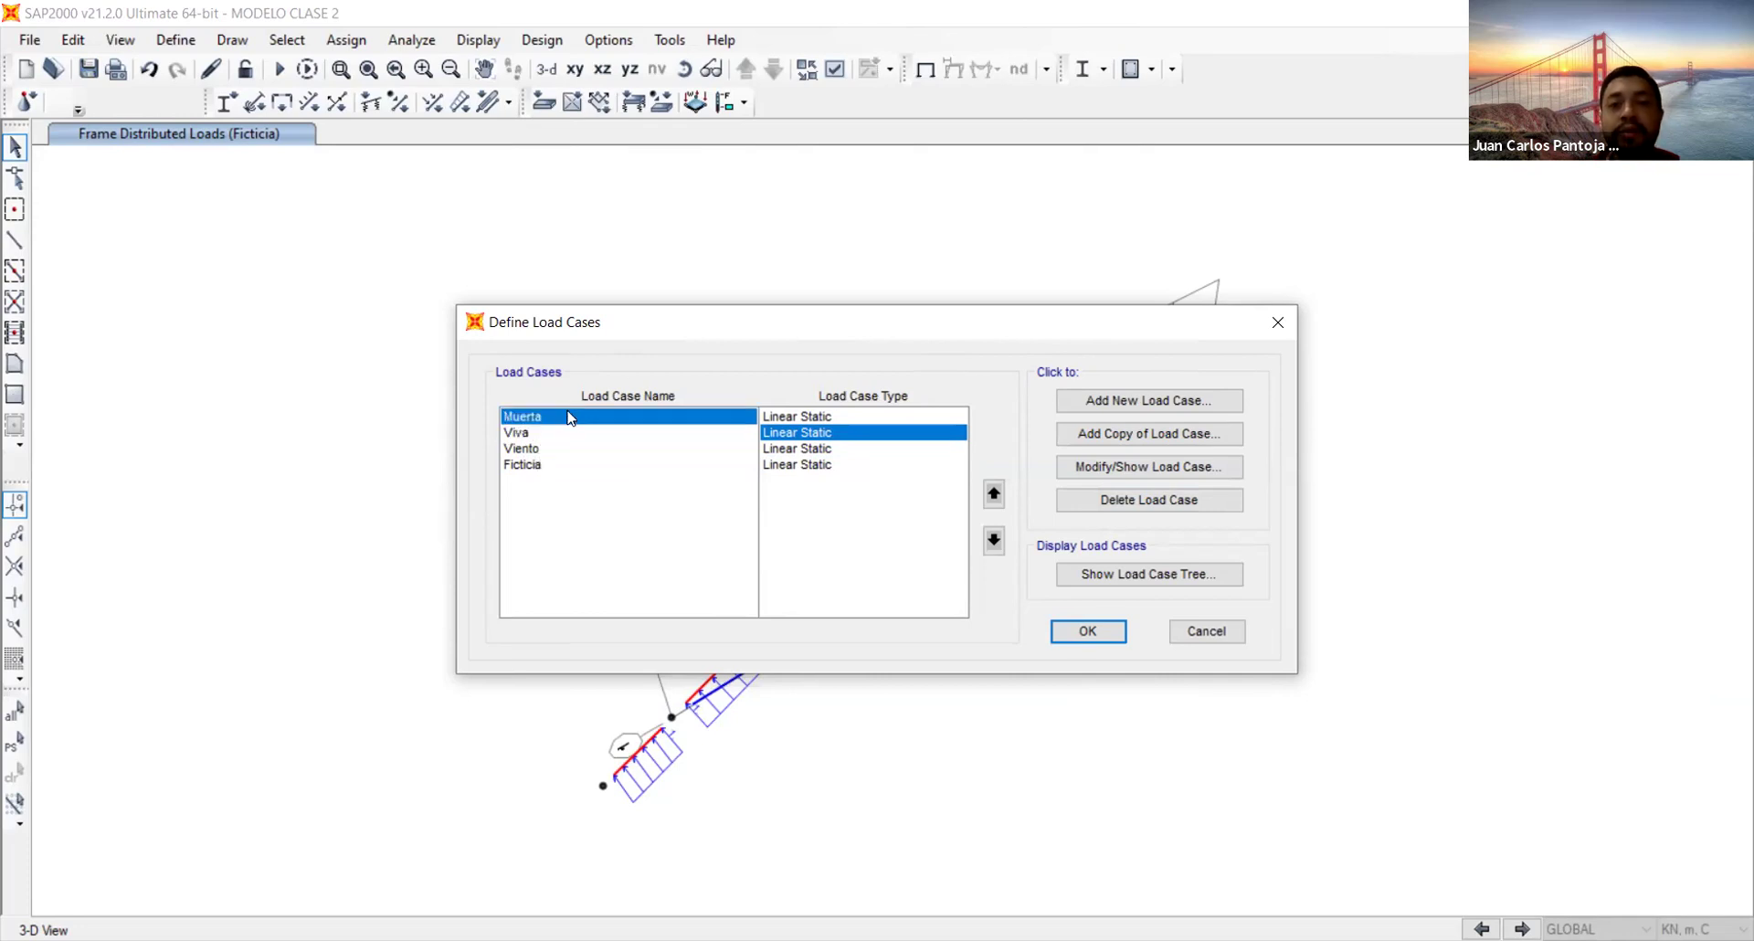
pyautogui.click(1154, 470)
pyautogui.click(1105, 469)
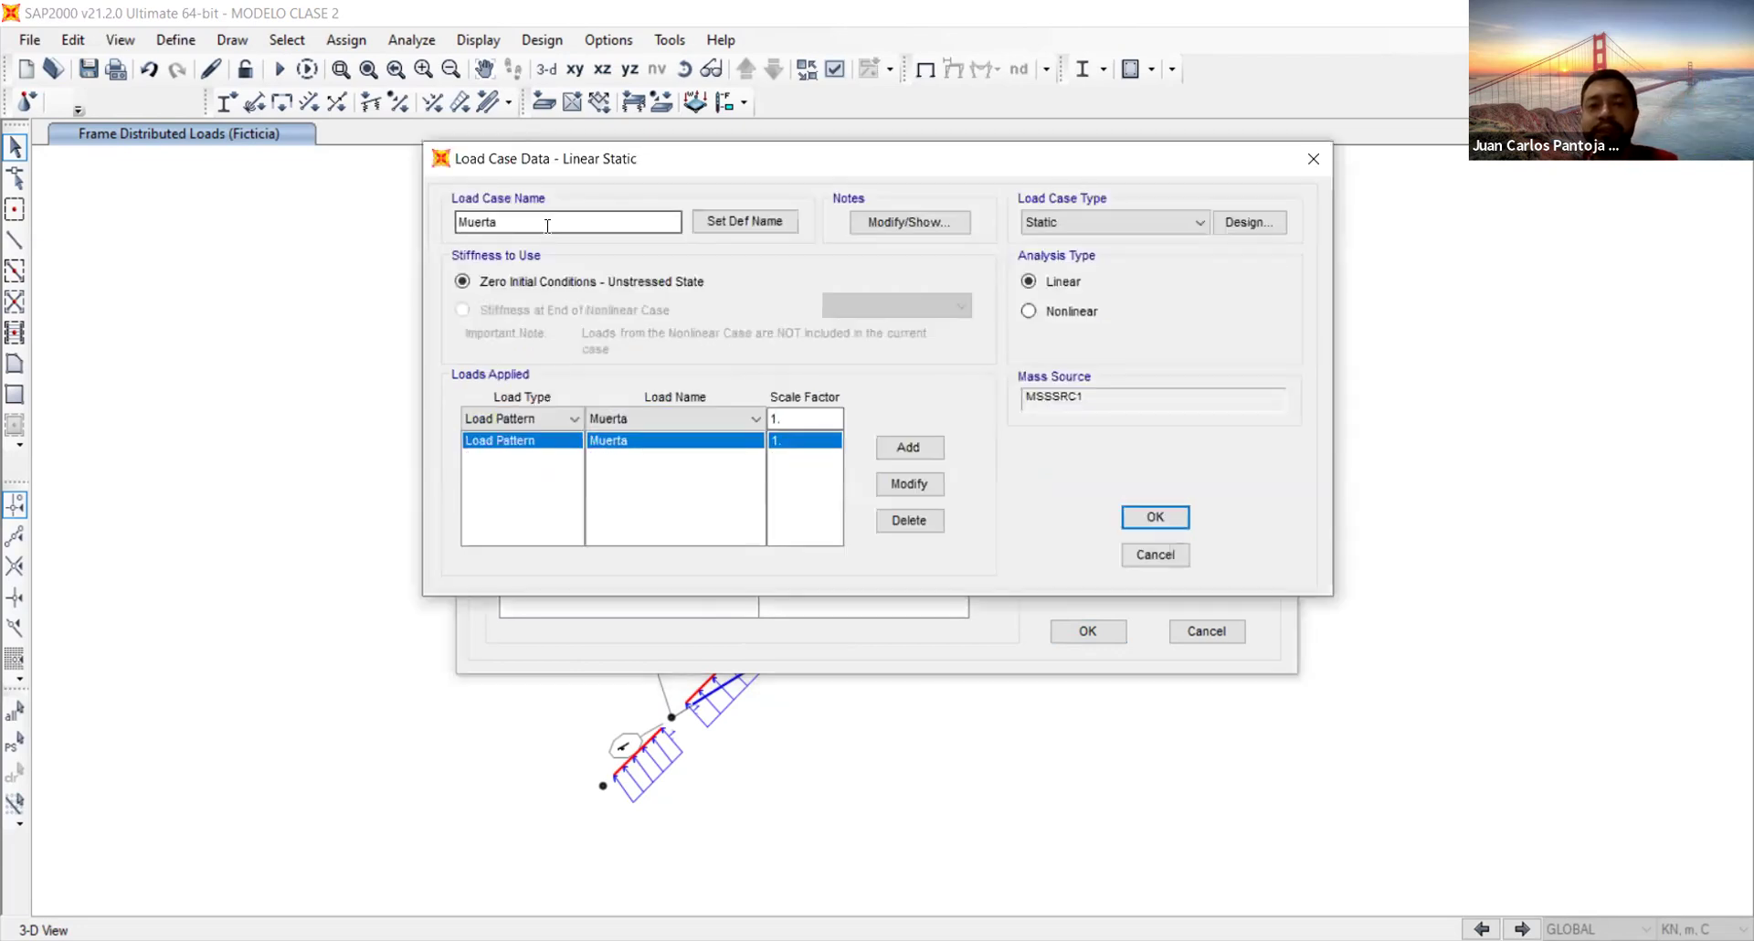
pyautogui.write('D')
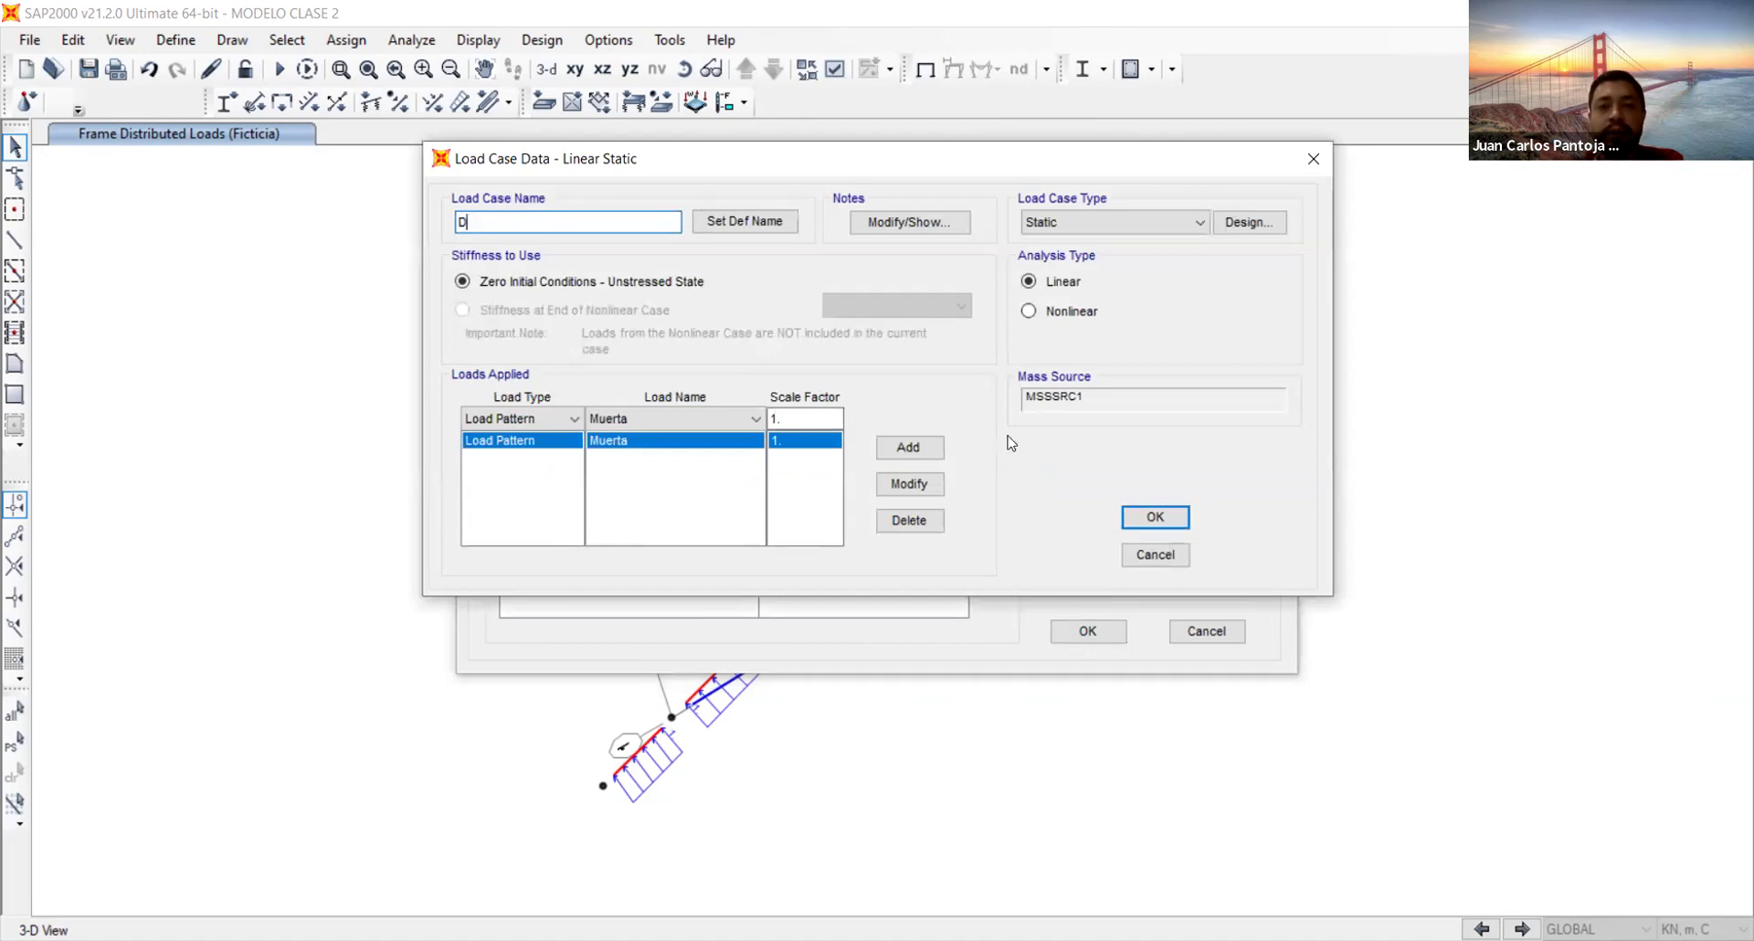
pyautogui.click(1154, 519)
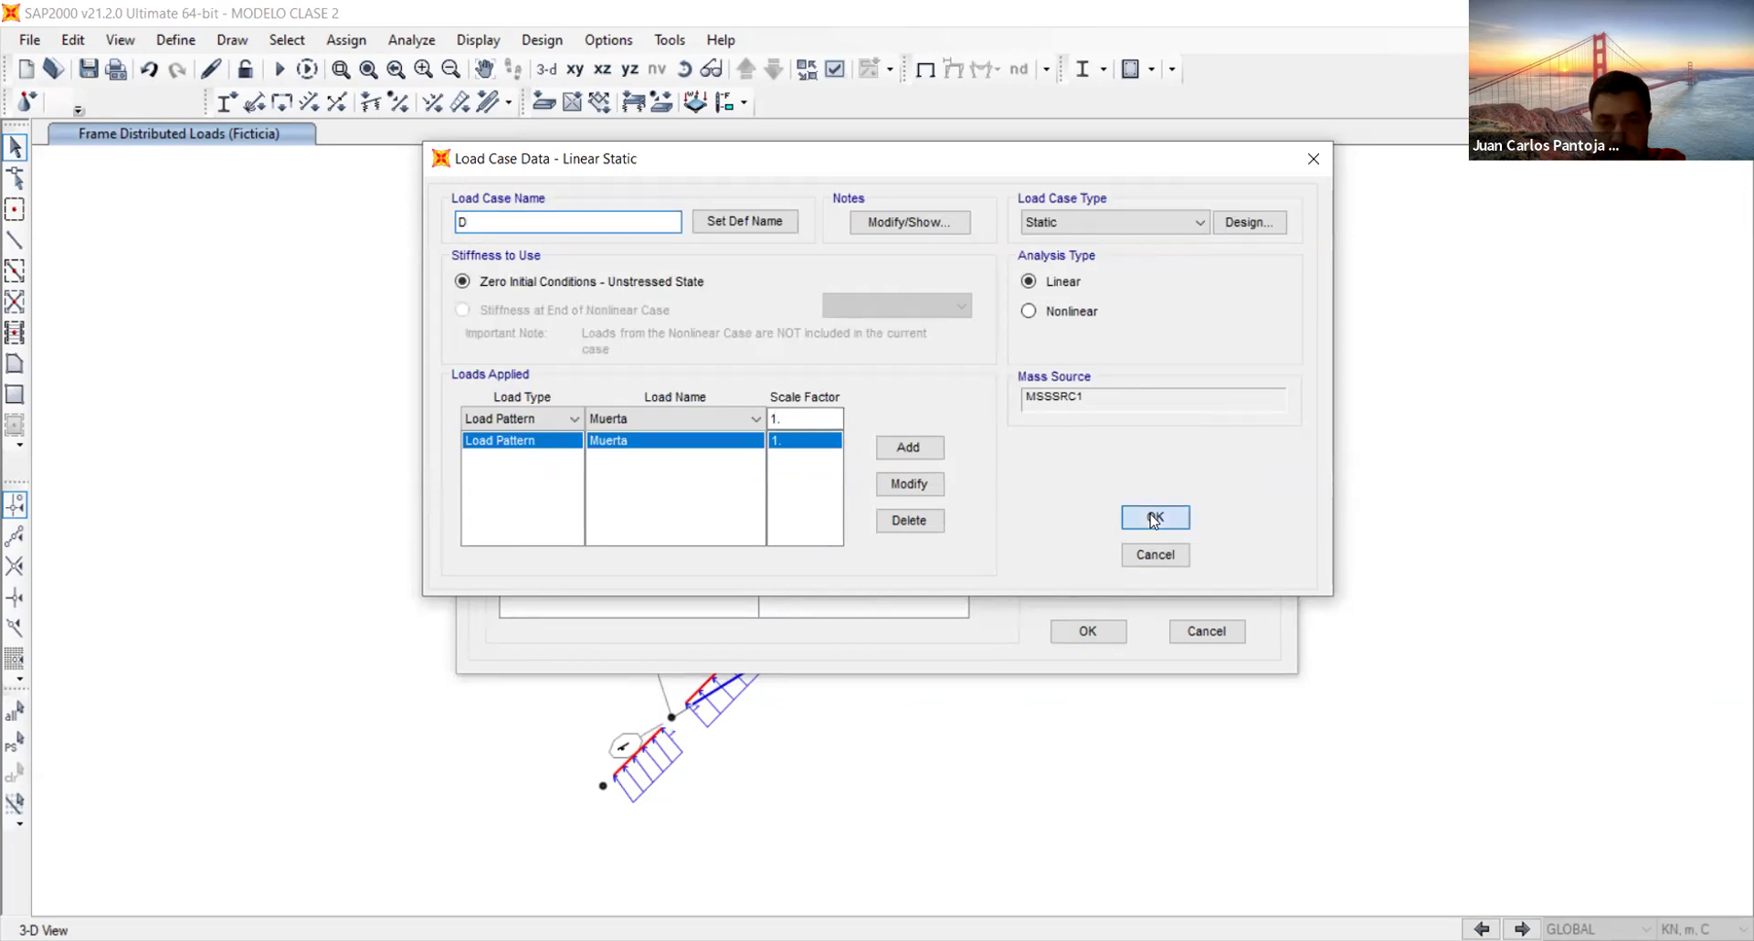
# Rename the load case Viva as L and the load case Viento as W
pyautogui.click(627, 435)
pyautogui.click(1214, 467)
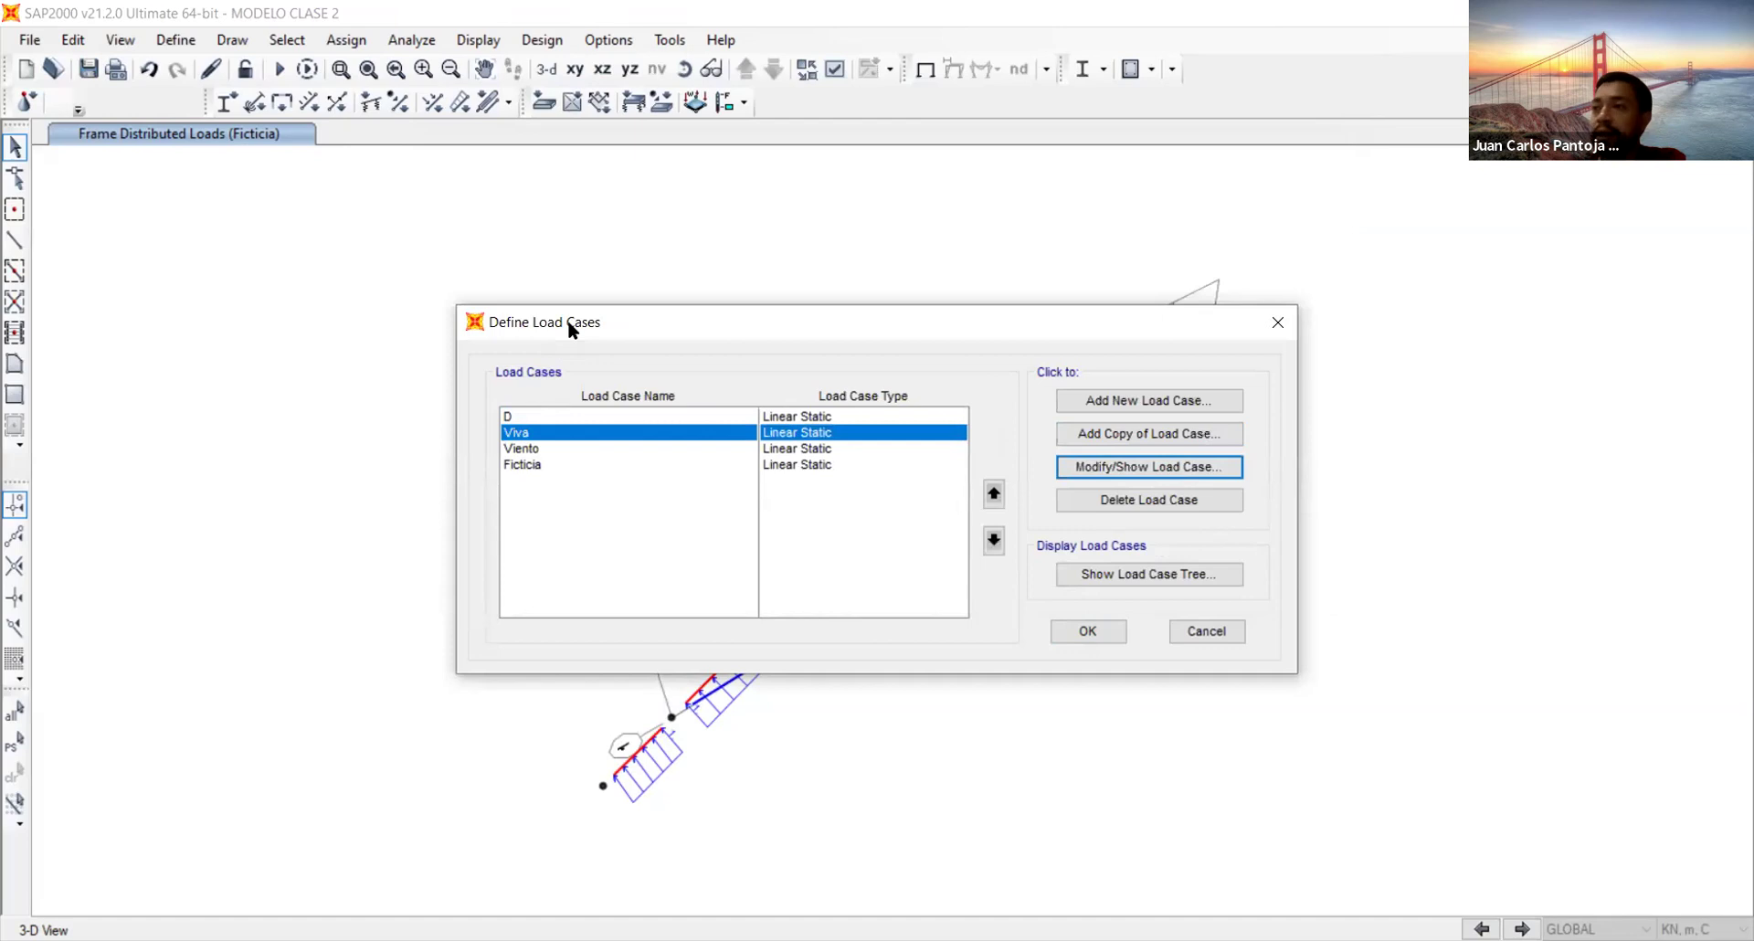
pyautogui.write('L')
pyautogui.click(1155, 516)
pyautogui.click(553, 449)
pyautogui.click(1131, 465)
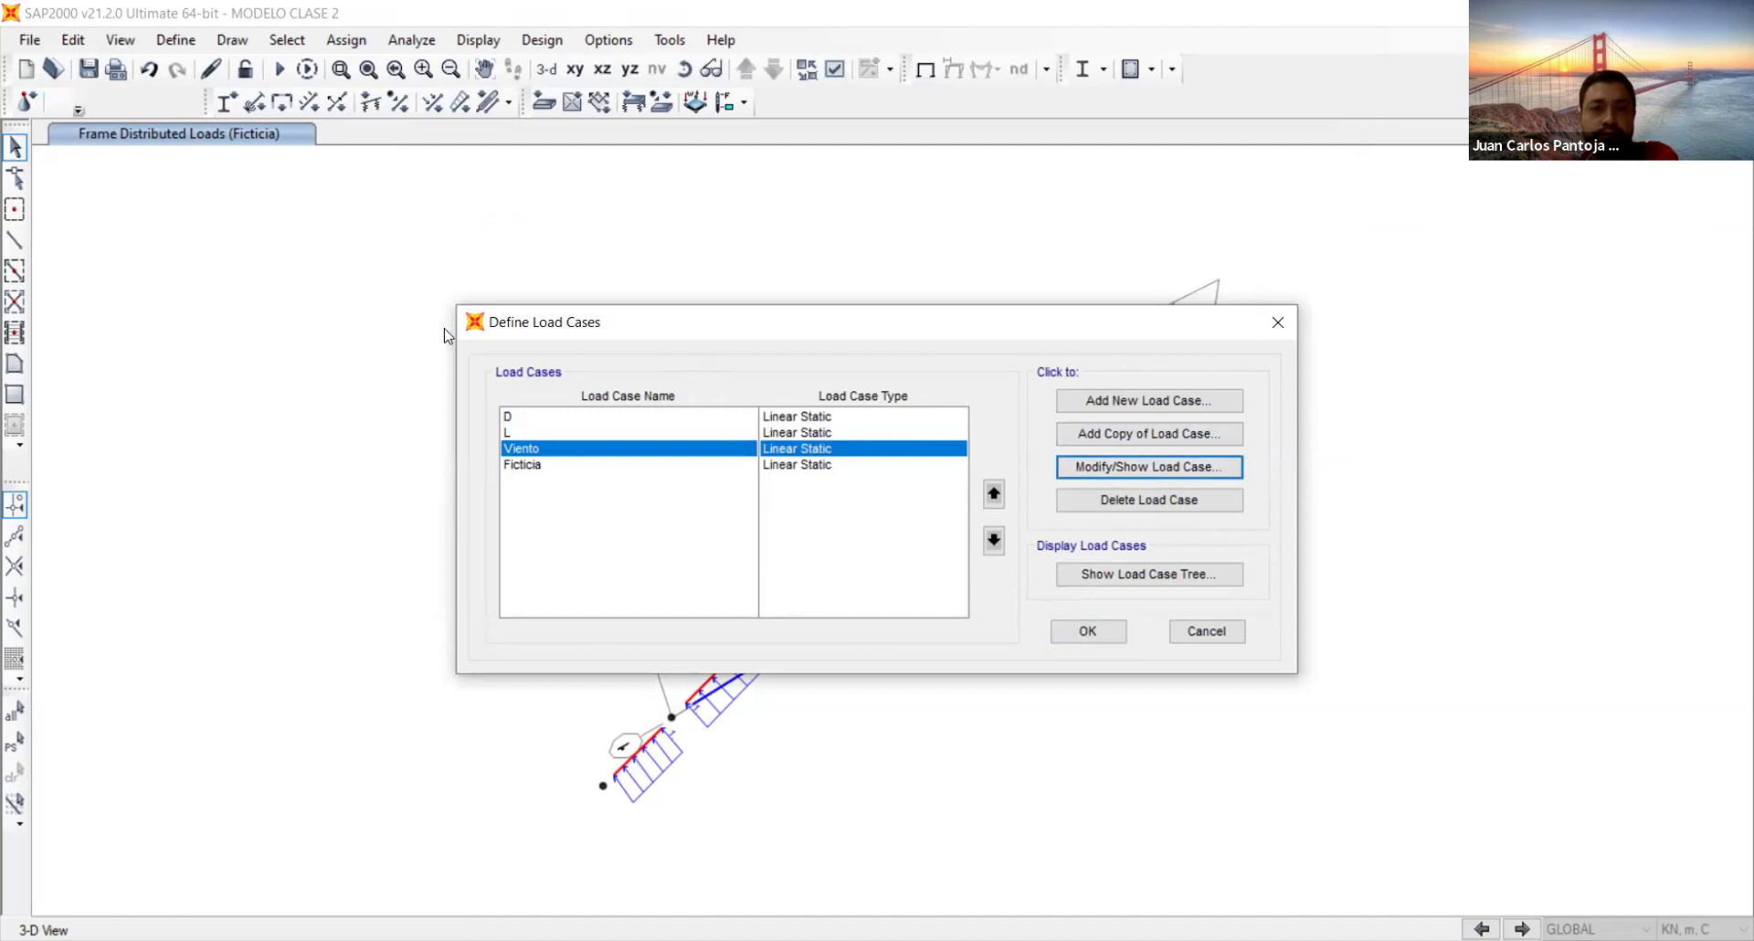
pyautogui.press('Return')
pyautogui.write('W')
pyautogui.click(1149, 518)
# Rename the load case Ficticia as N and accept the load case definitions
pyautogui.click(714, 464)
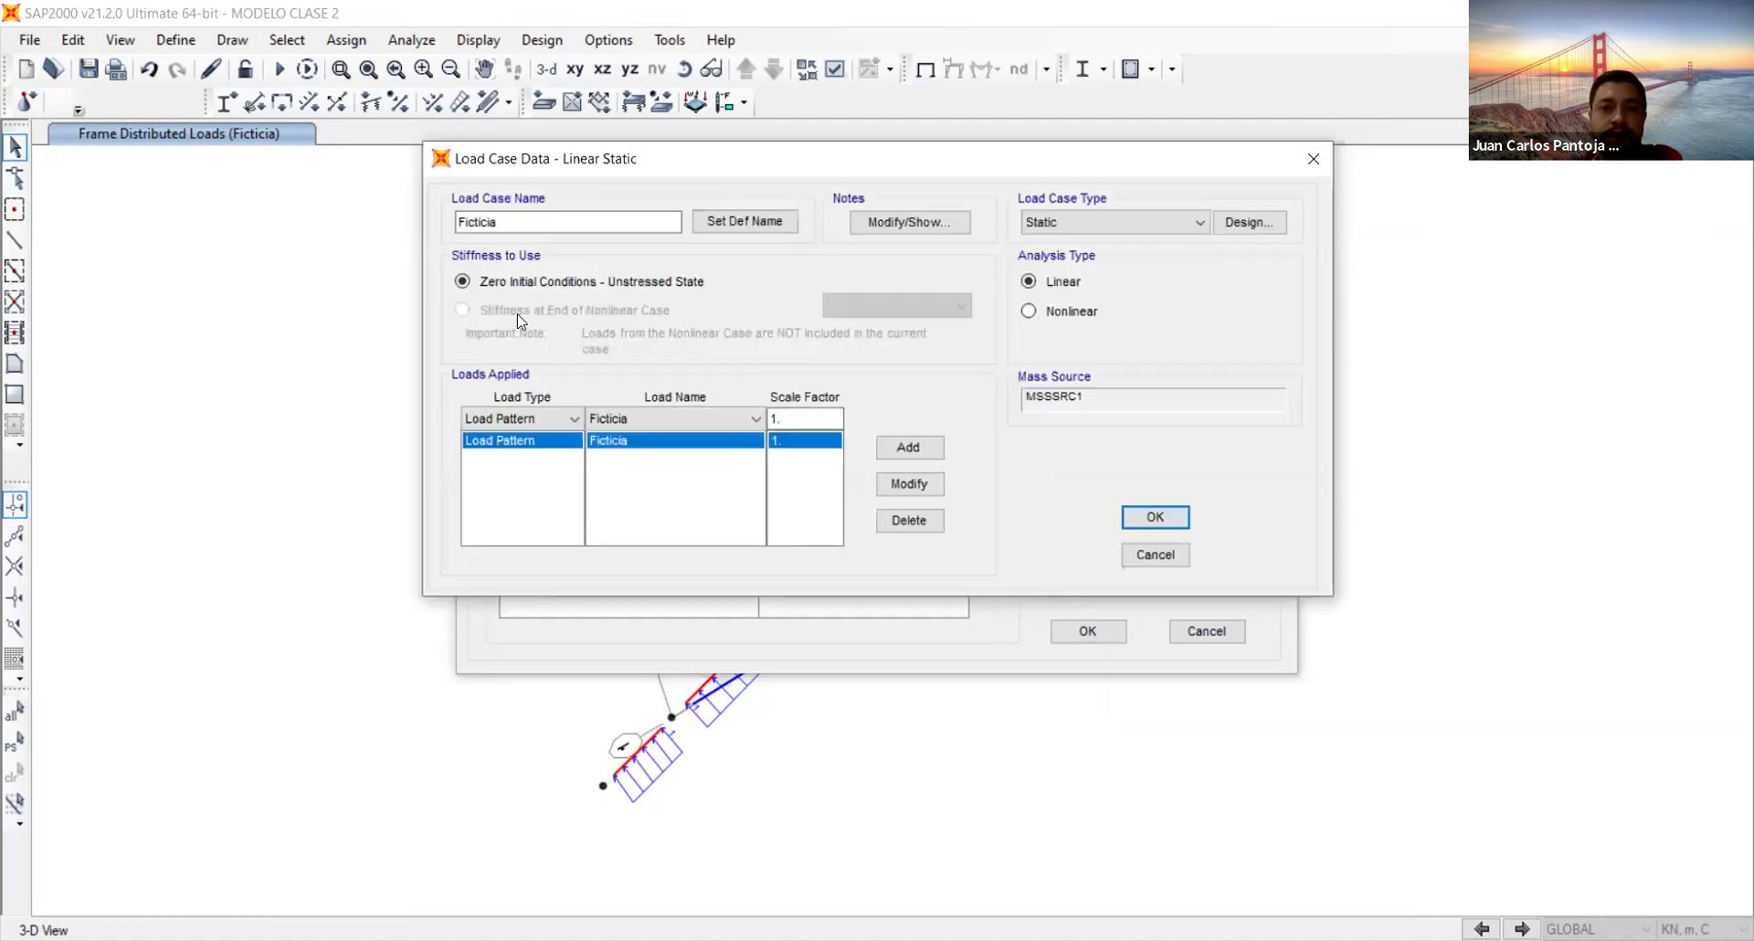
pyautogui.click(528, 220)
pyautogui.moveTo(528, 220); pyautogui.dragTo(346, 211)
pyautogui.write('N')
pyautogui.click(1155, 518)
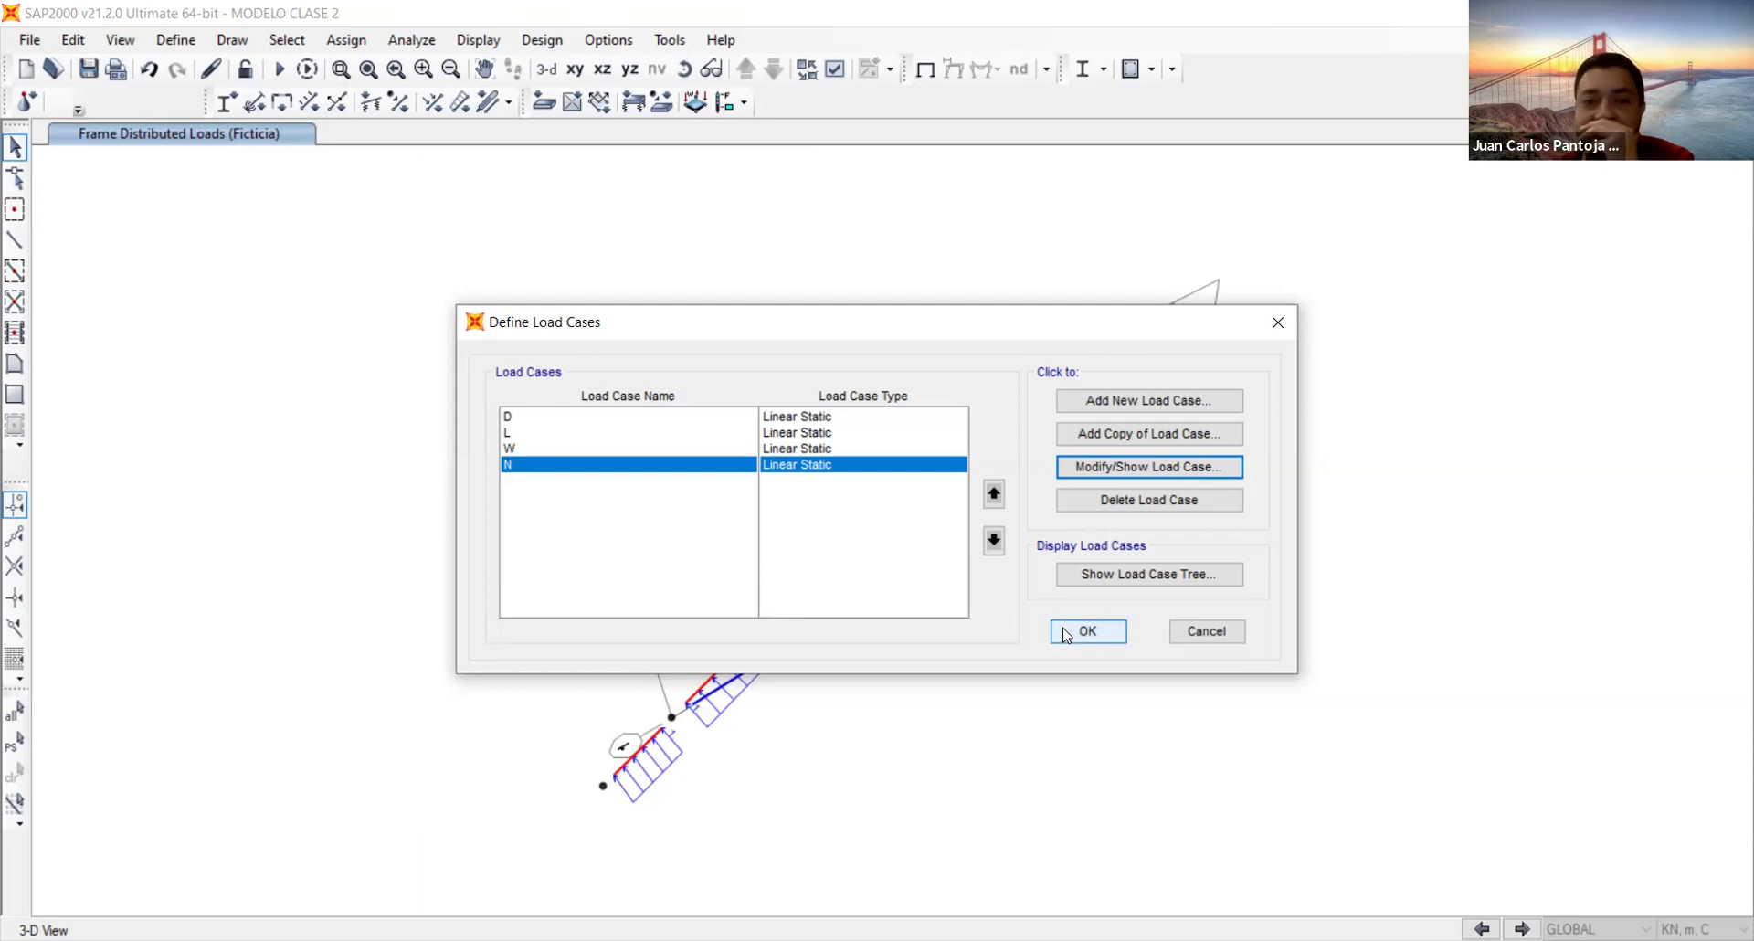
pyautogui.click(1065, 635)
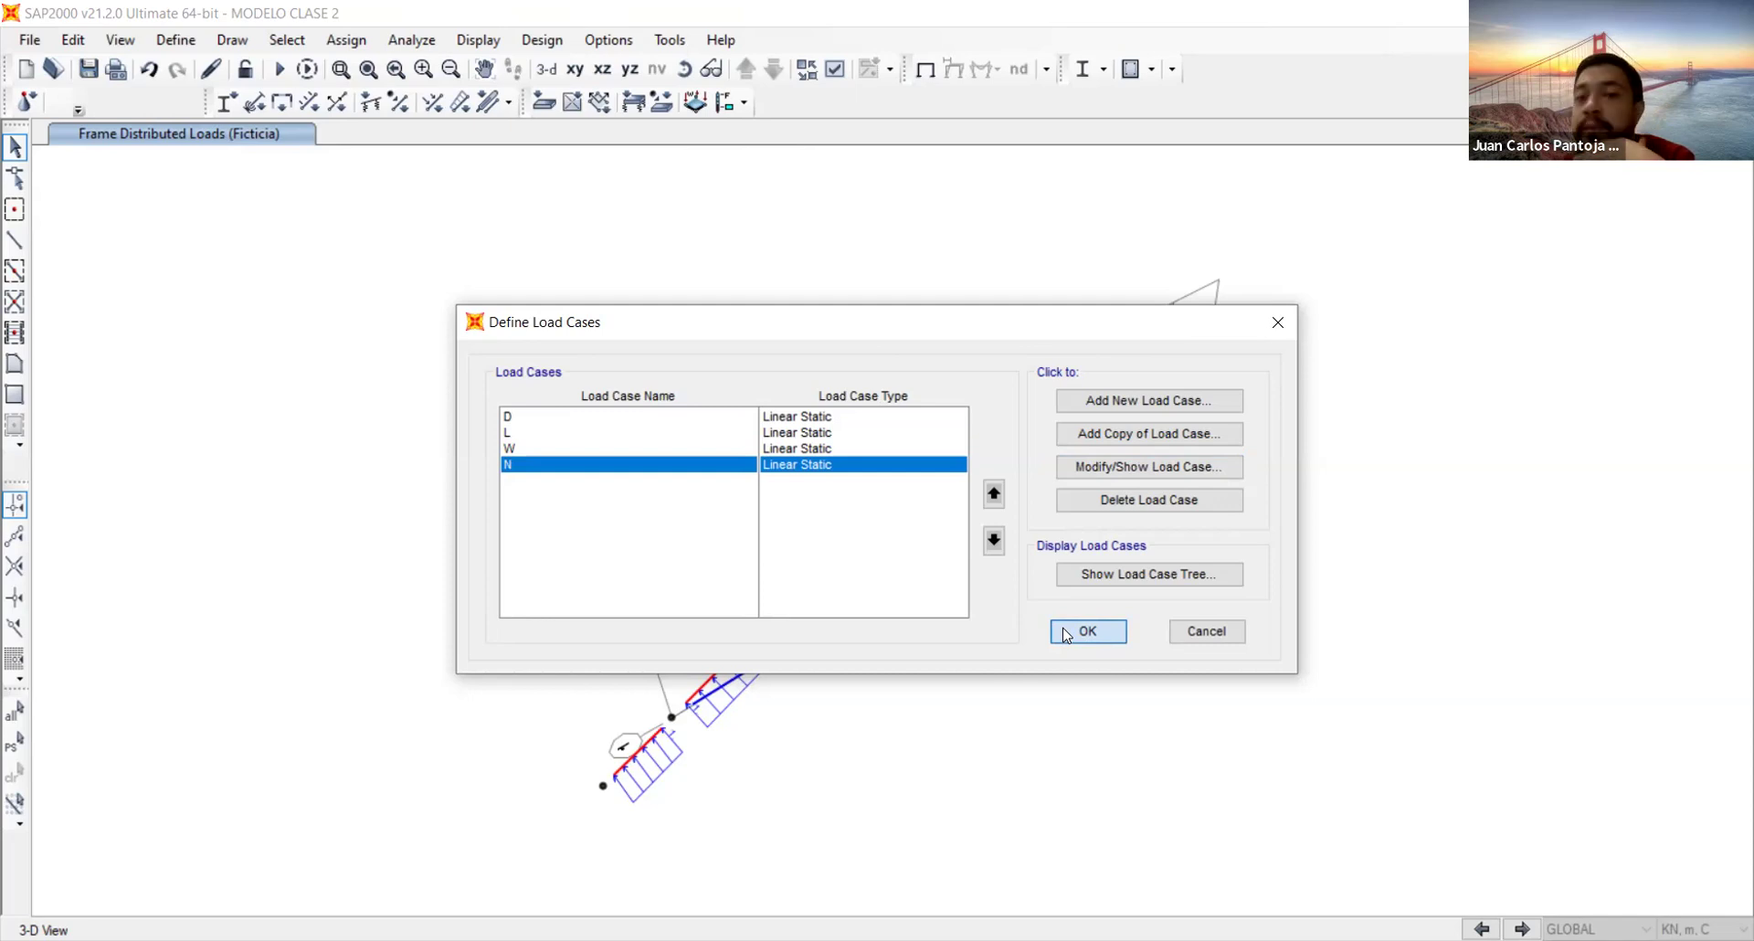
pyautogui.click(1066, 635)
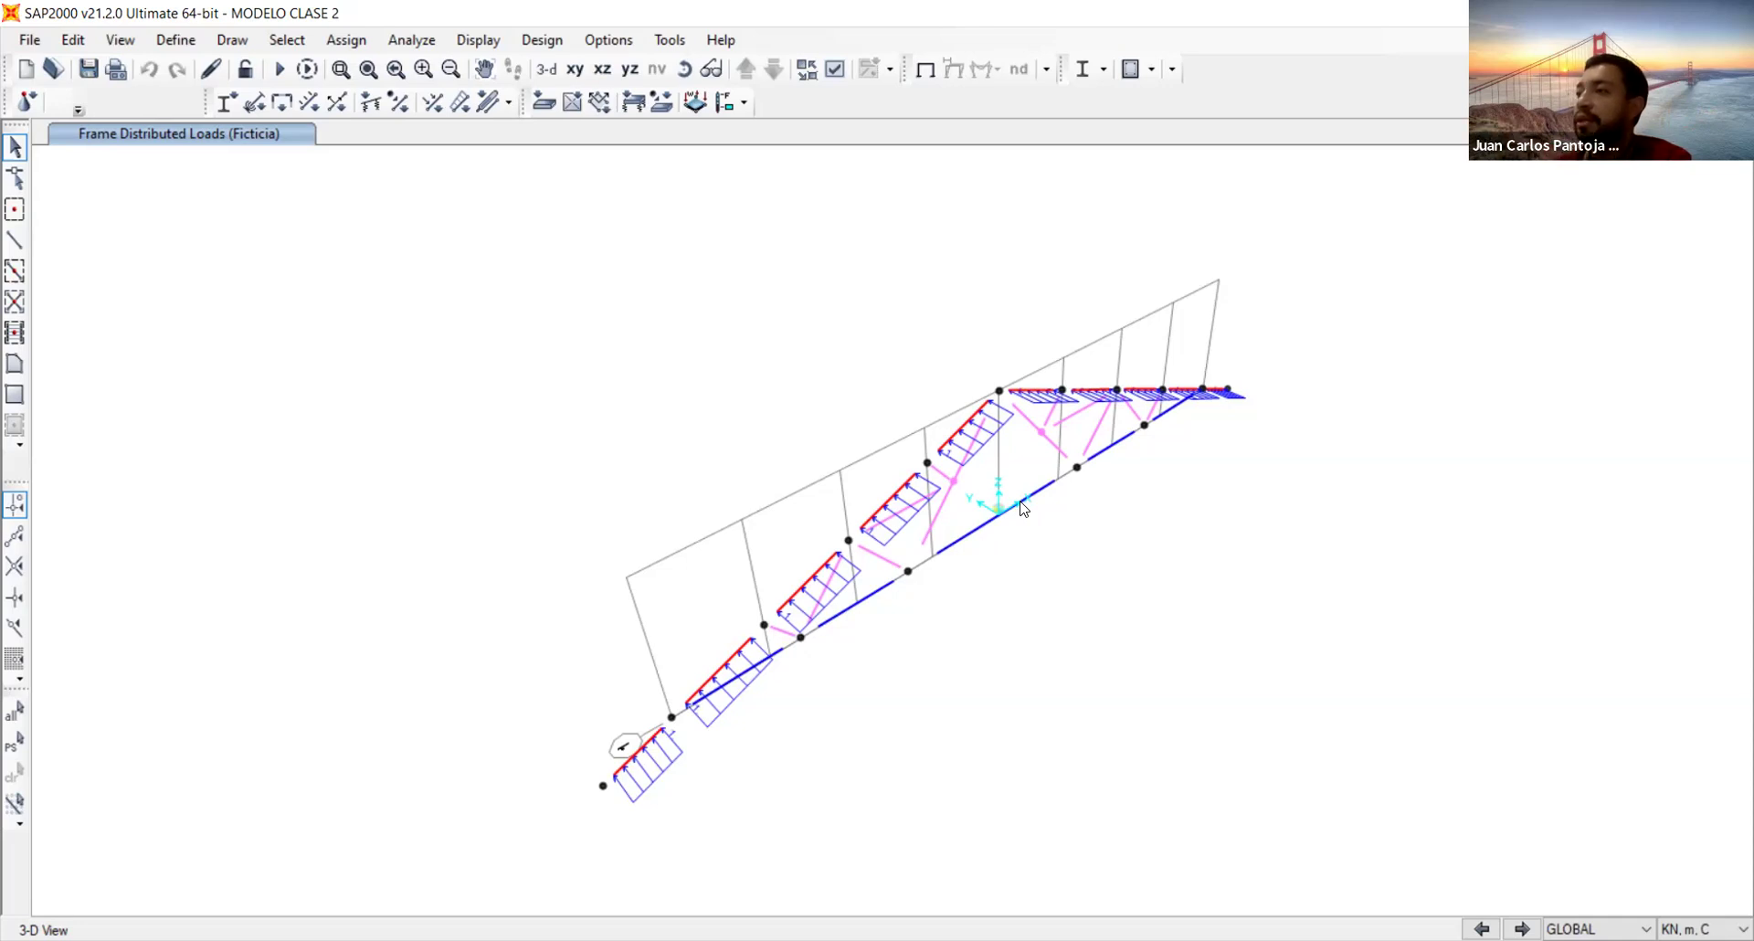
# Start a new load case named Imperfecciones
pyautogui.click(175, 40)
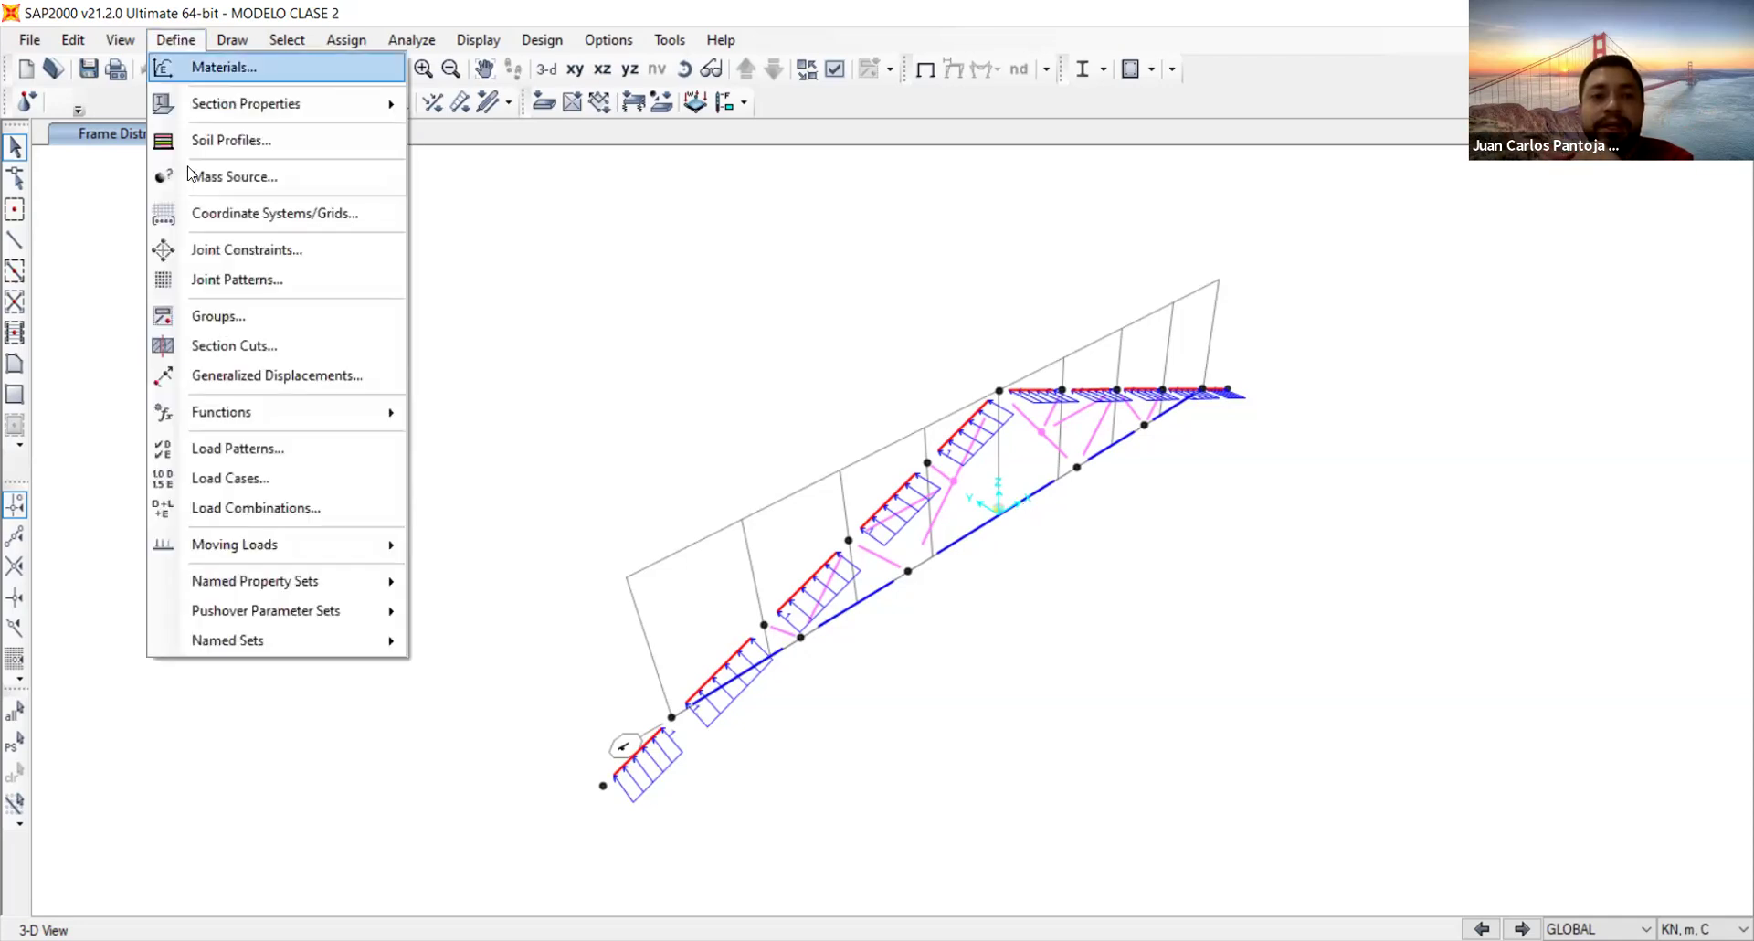
pyautogui.click(226, 478)
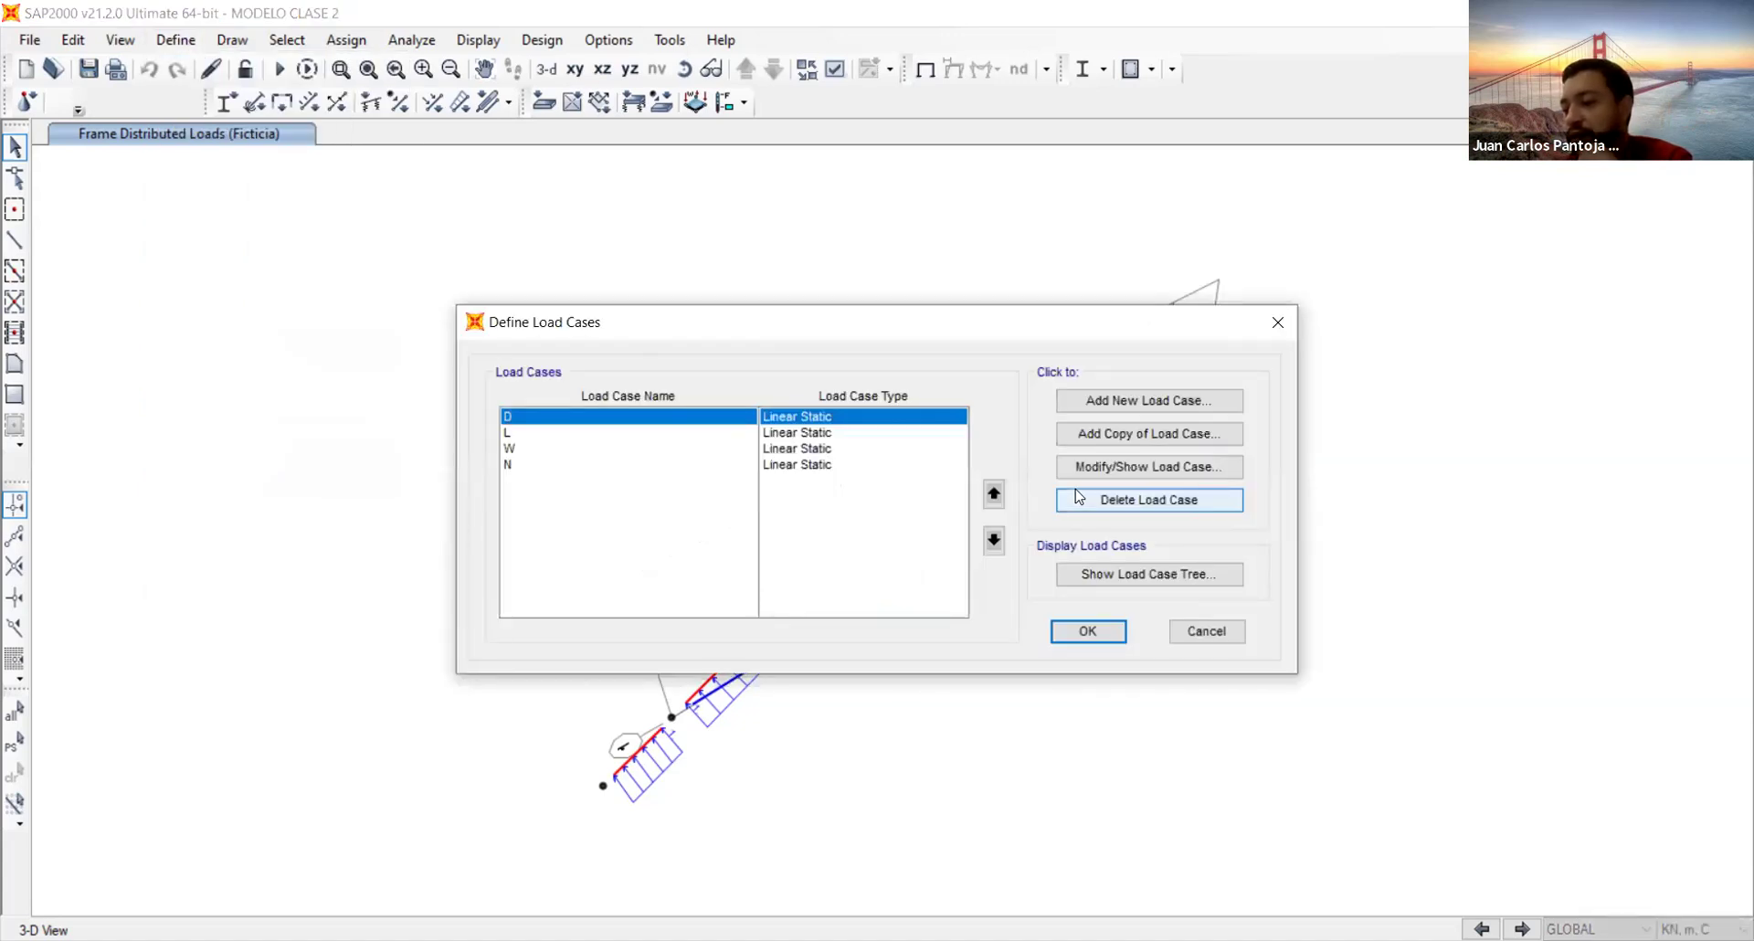
pyautogui.click(1155, 400)
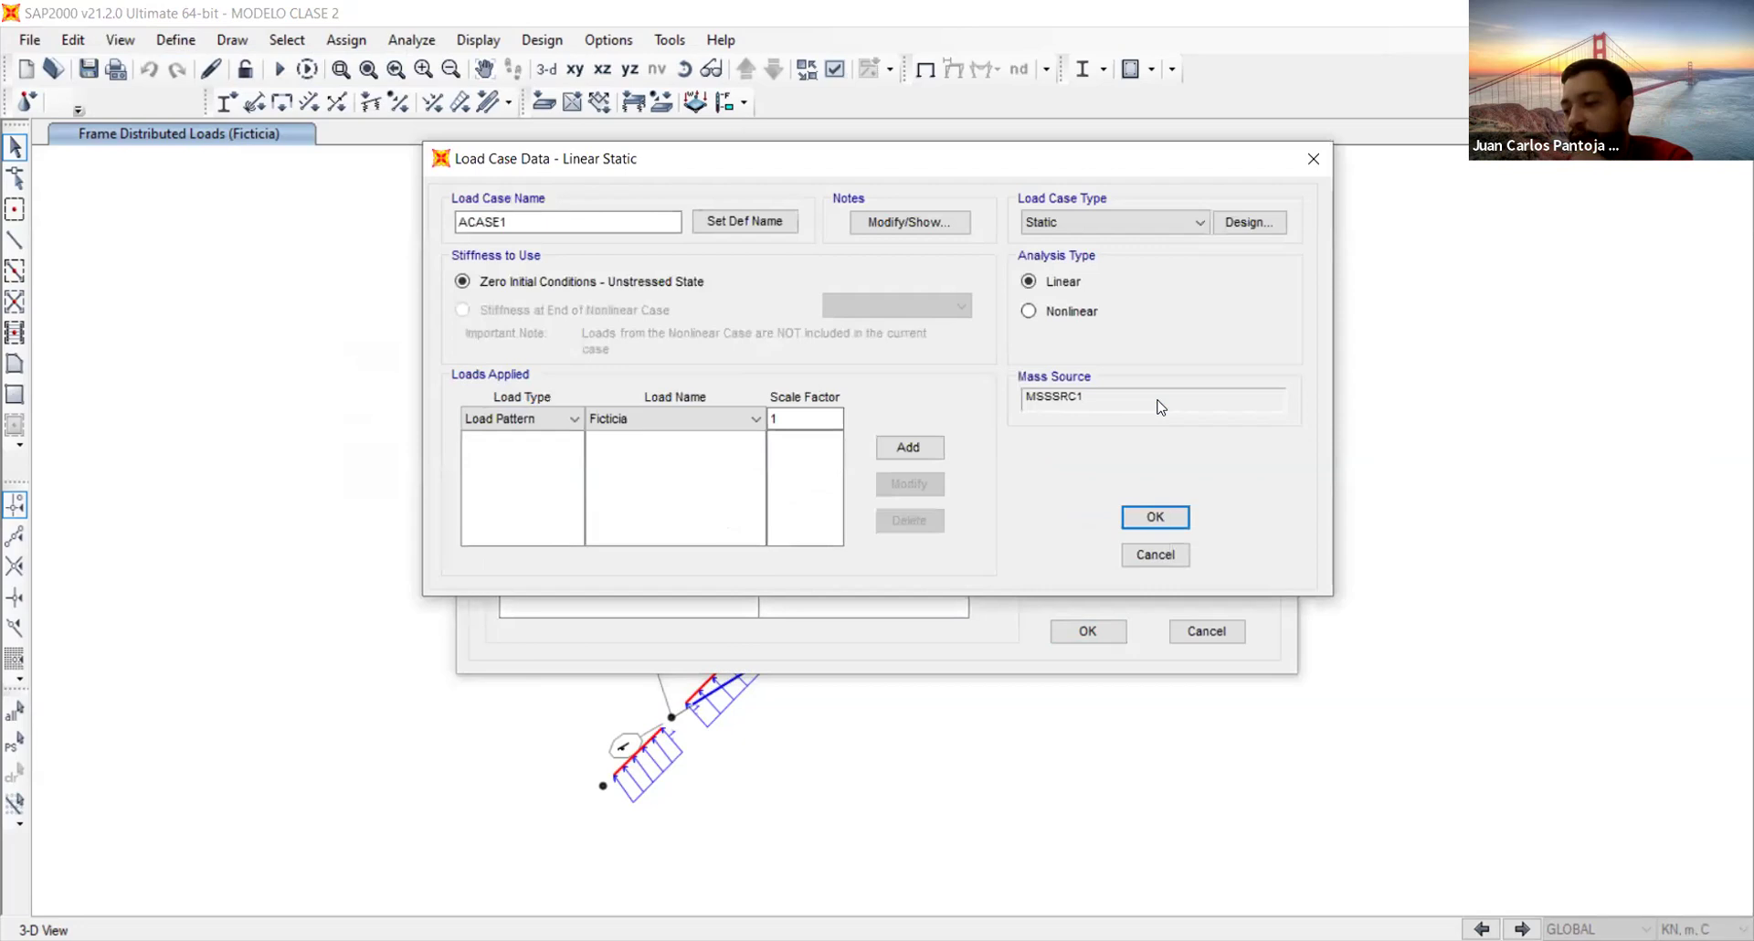
pyautogui.doubleClick(527, 224)
pyautogui.write('Imp')
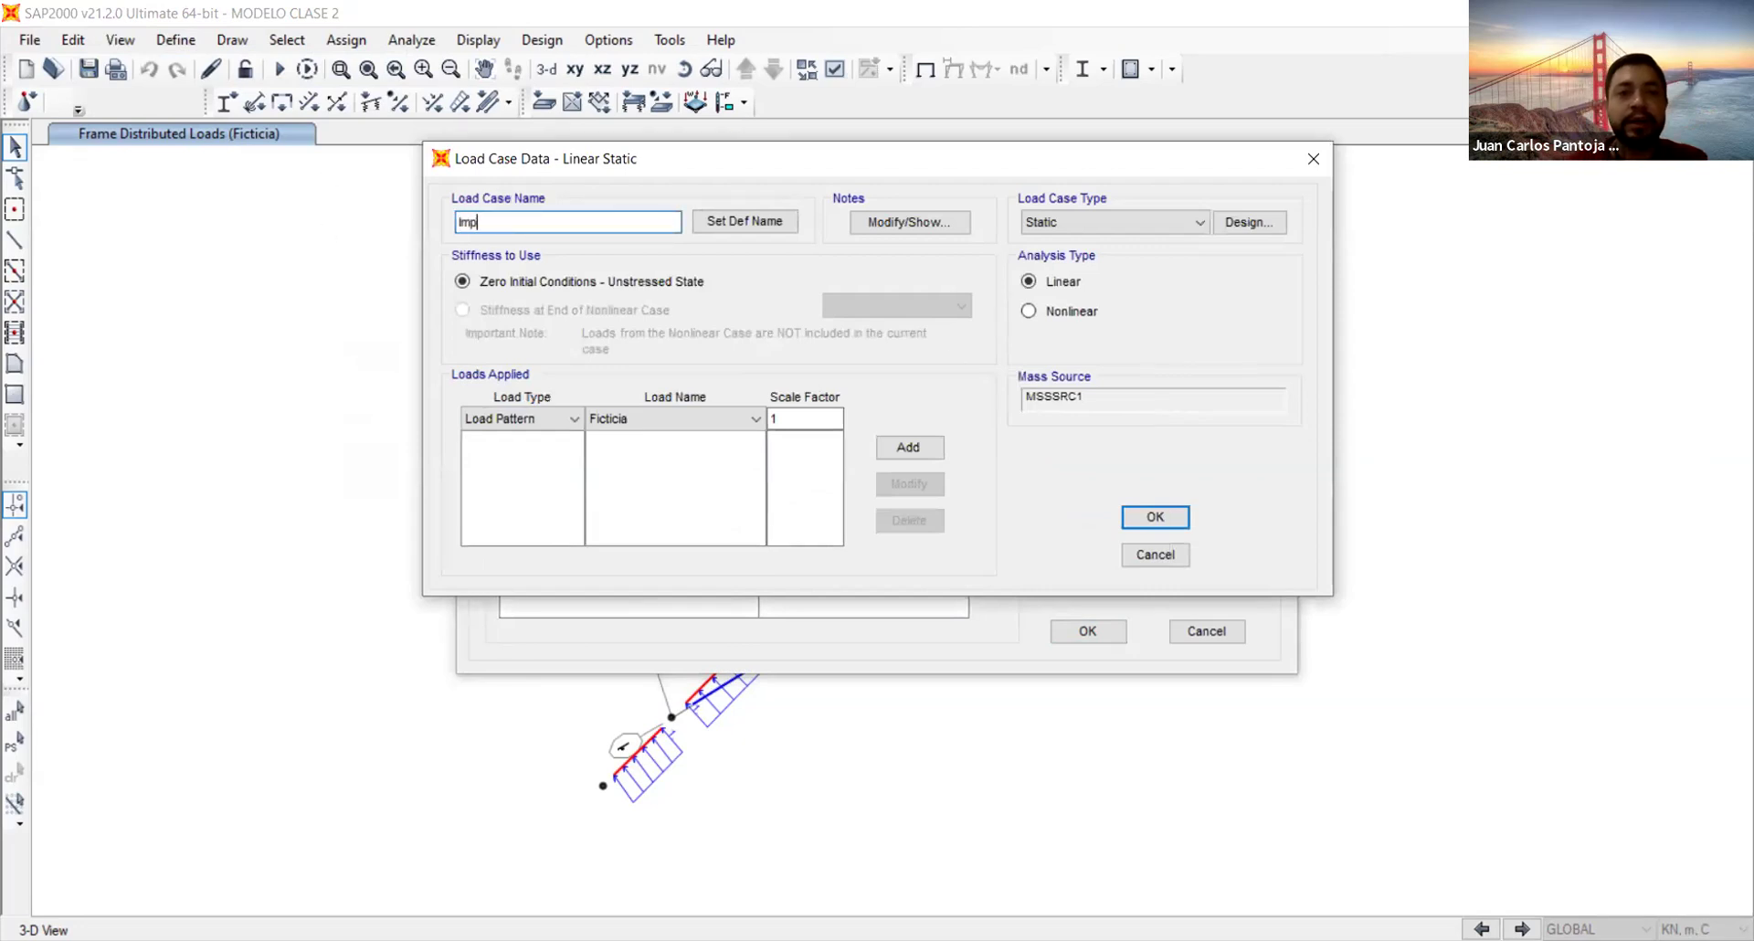
pyautogui.write('erfecciones')
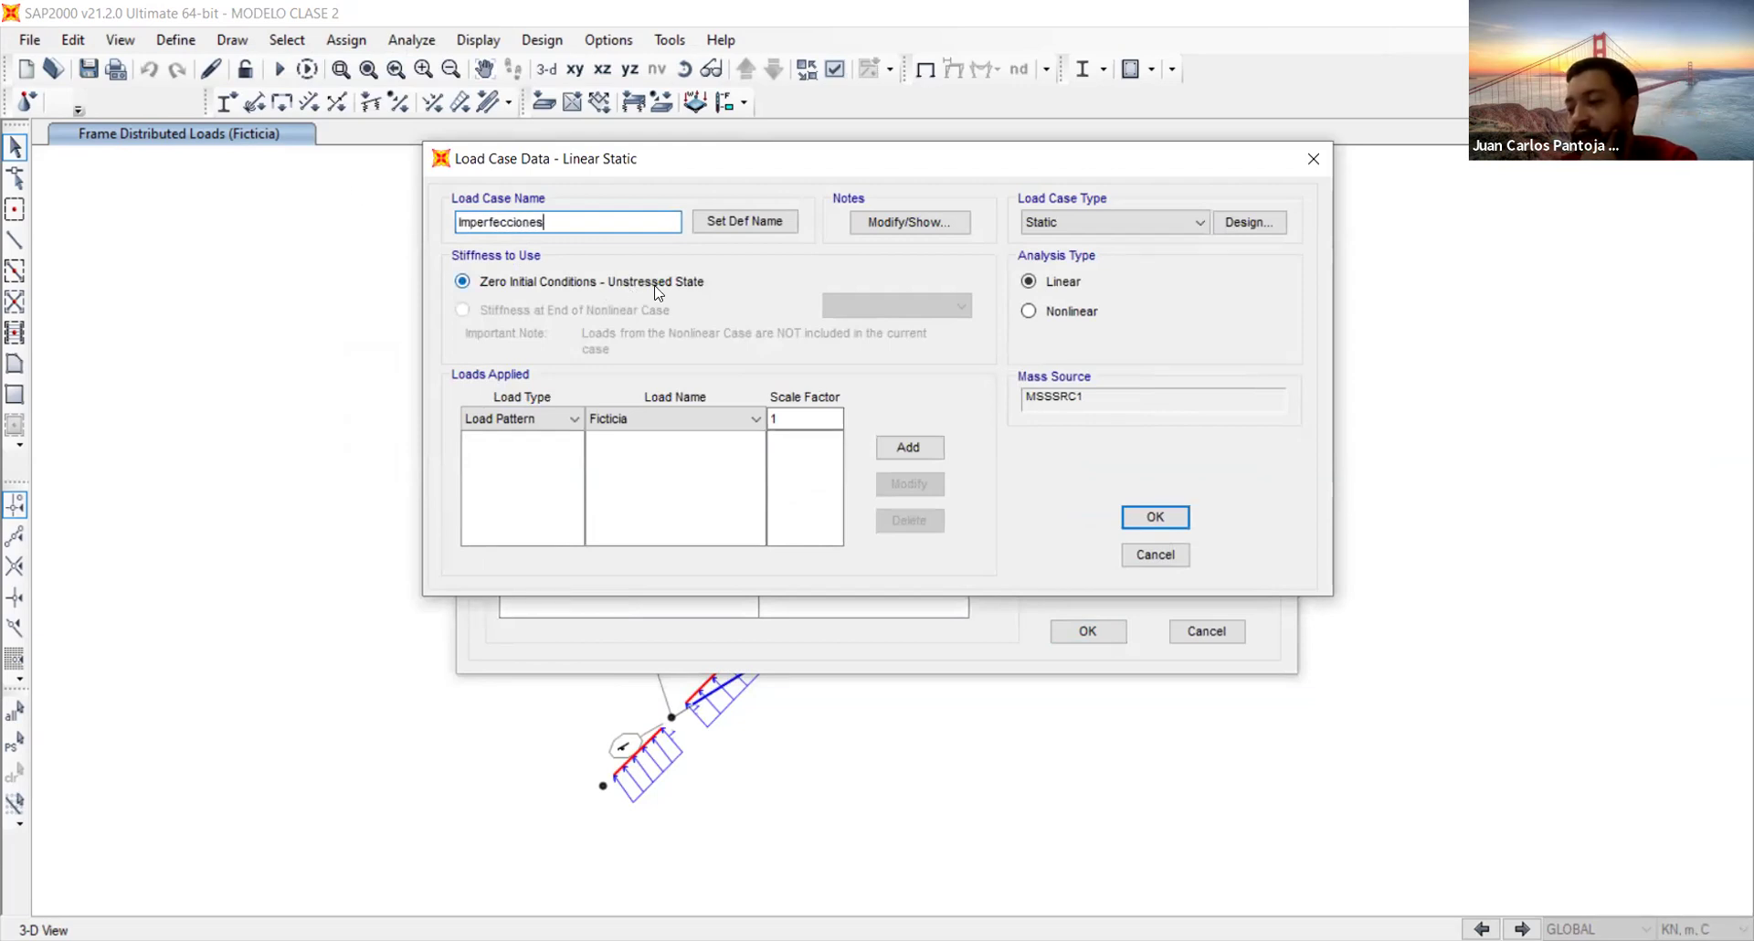
# Make Imperfecciones a nonlinear static case with P-Delta and apply load pattern Ficticia with scale factor 1
pyautogui.click(1125, 220)
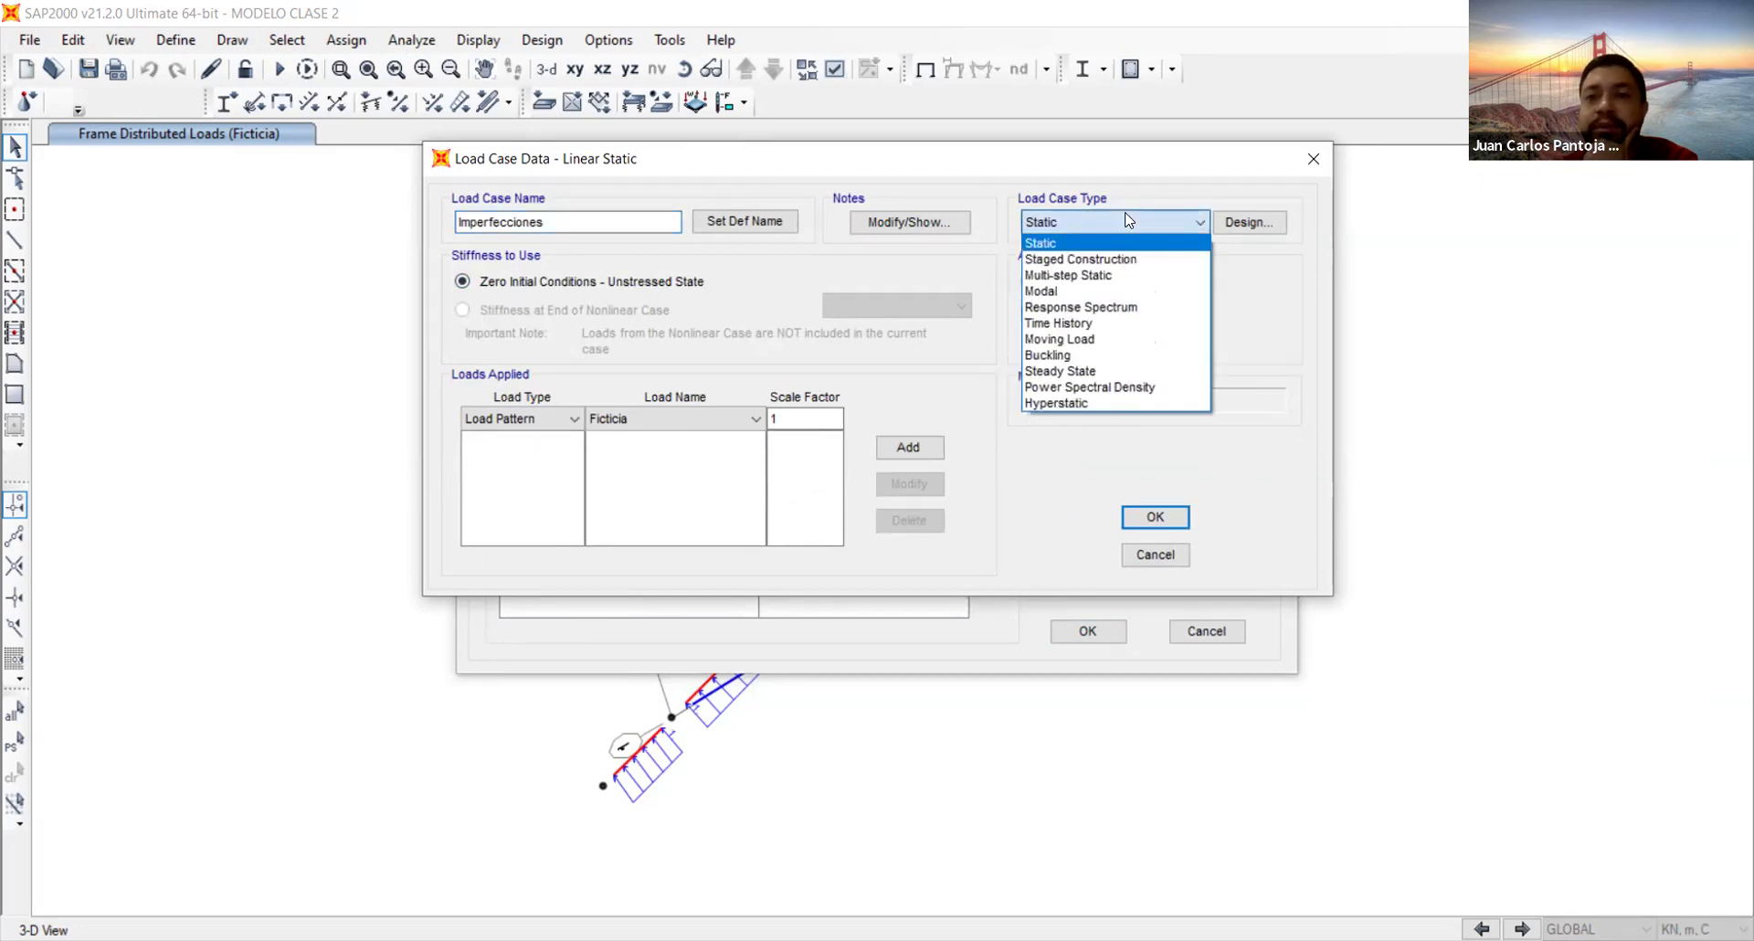
pyautogui.click(1129, 221)
pyautogui.click(1057, 312)
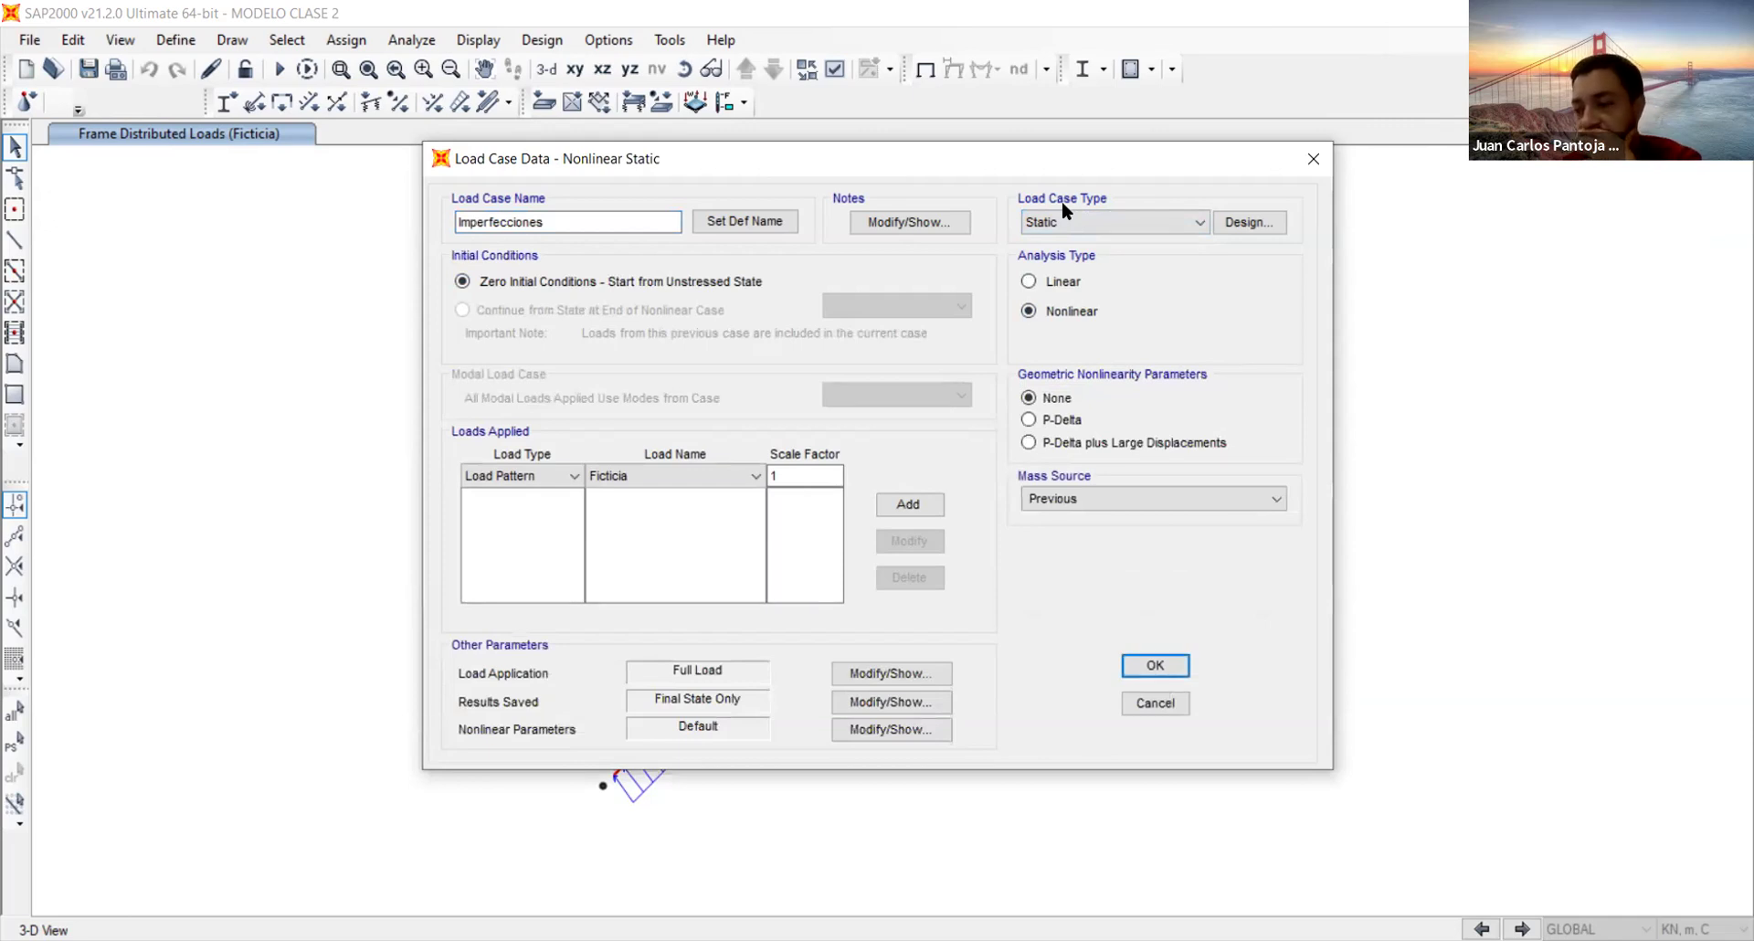
pyautogui.click(1064, 420)
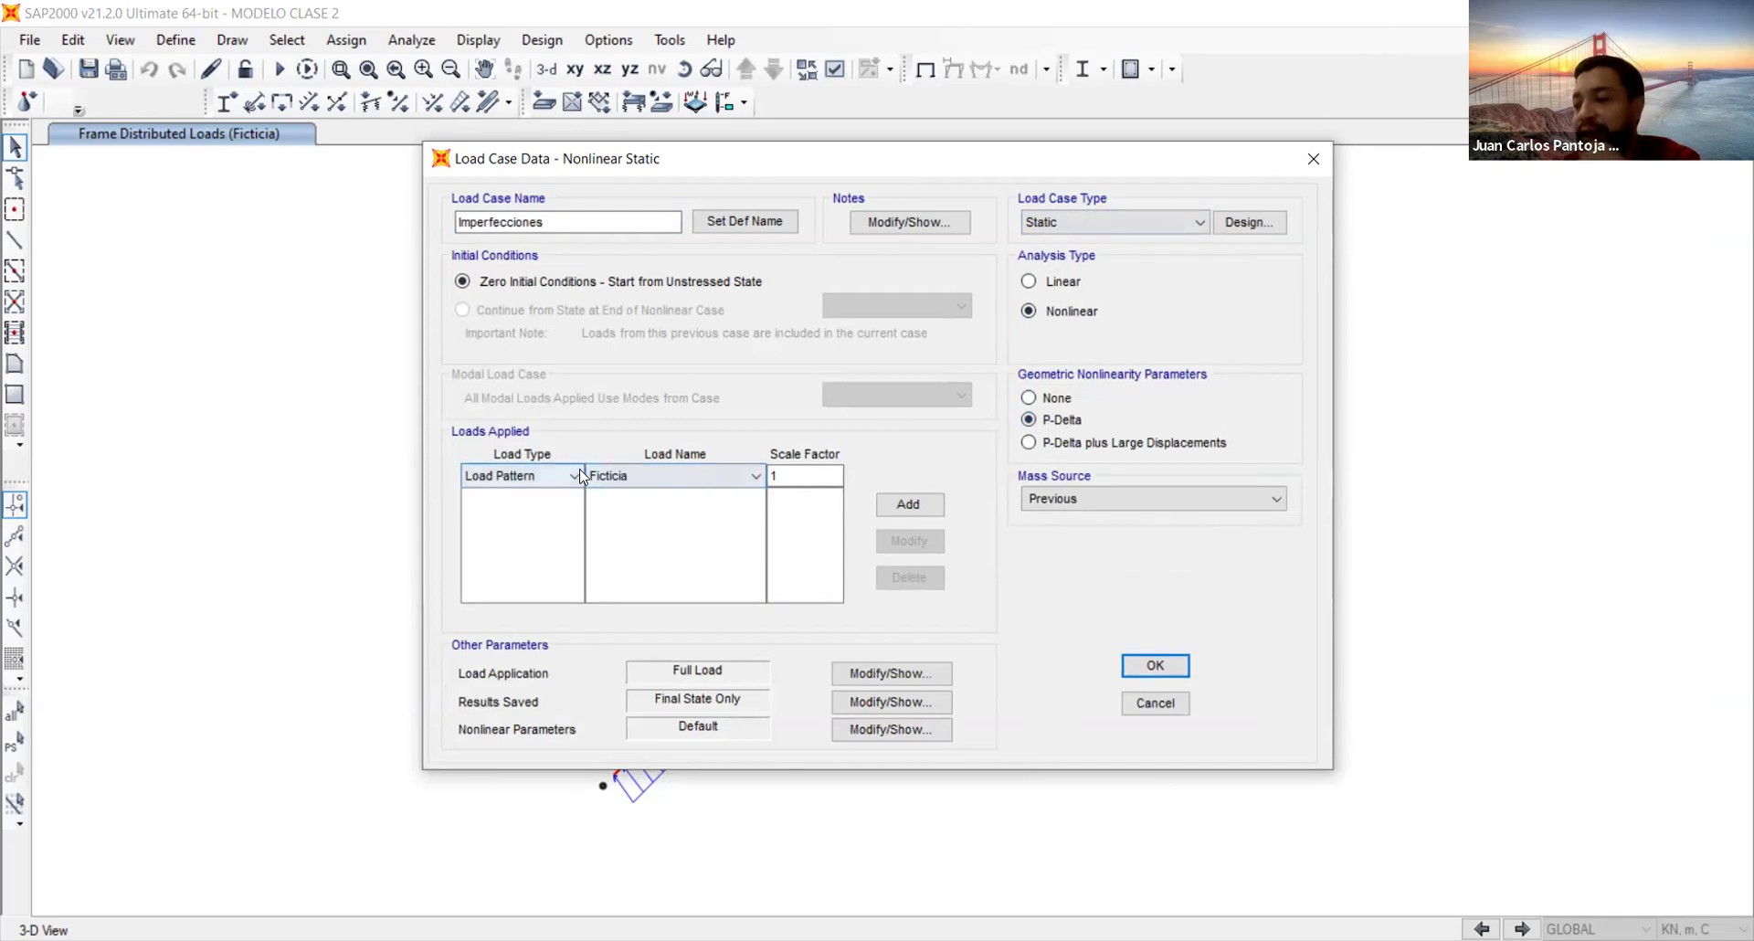
pyautogui.click(905, 513)
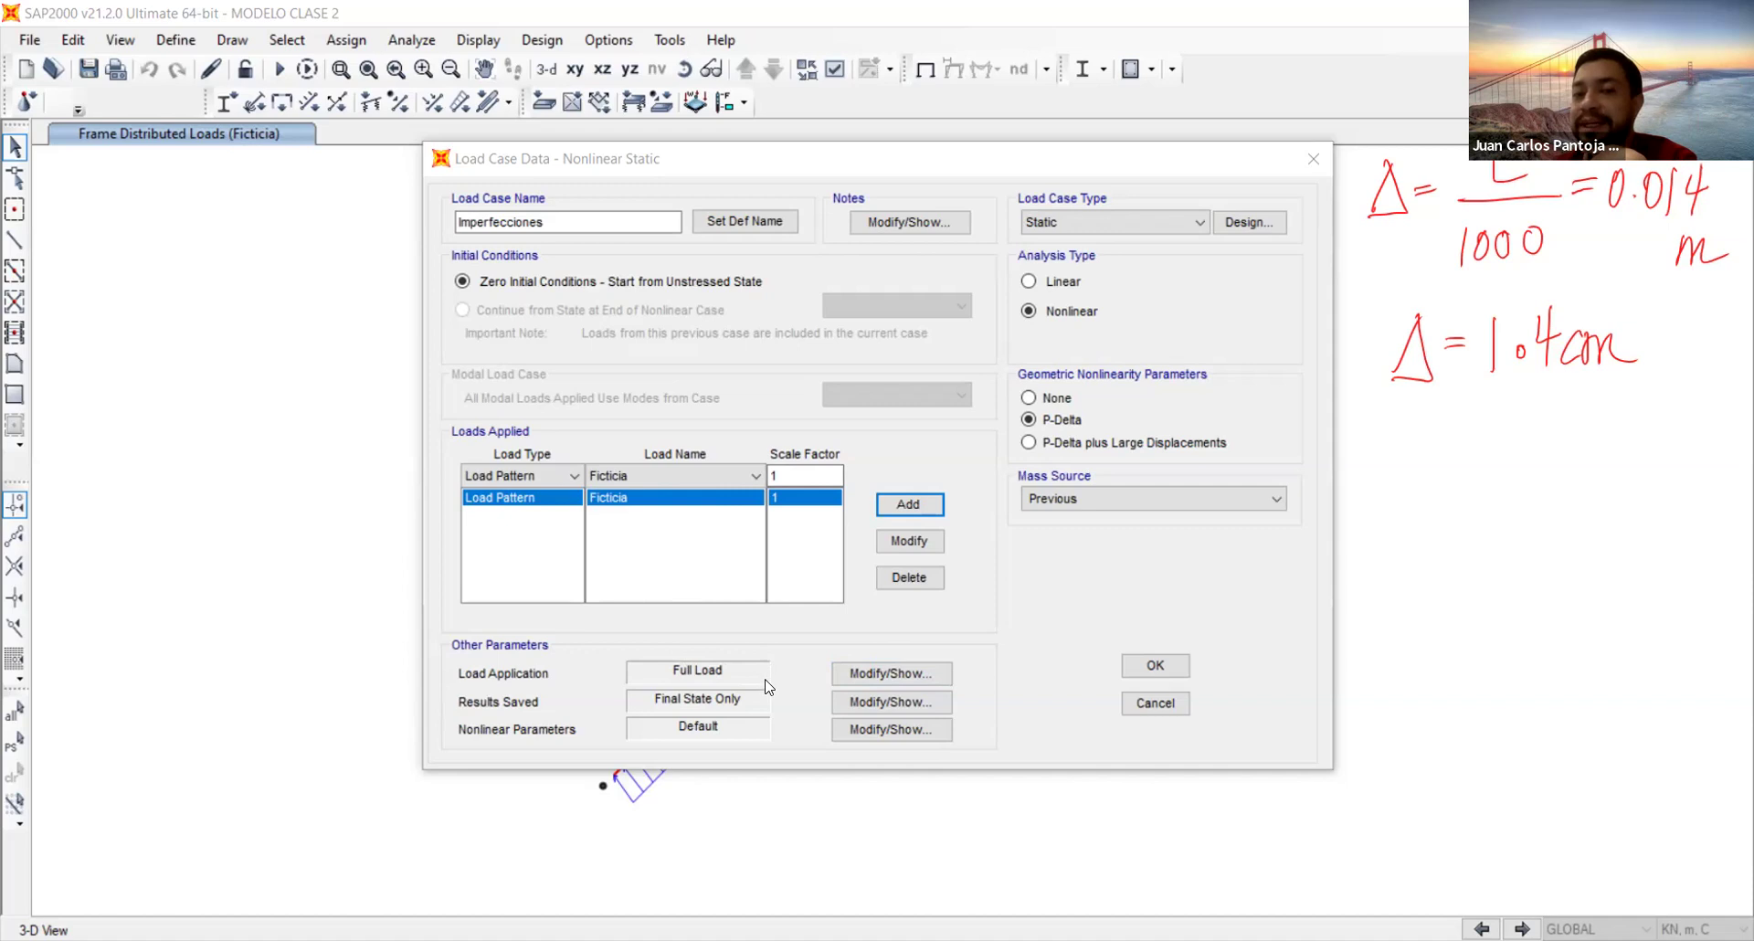
# Set the Imperfecciones load application to displacement control, using the monitored displacement with a magnitude of 0.014 m
pyautogui.click(869, 677)
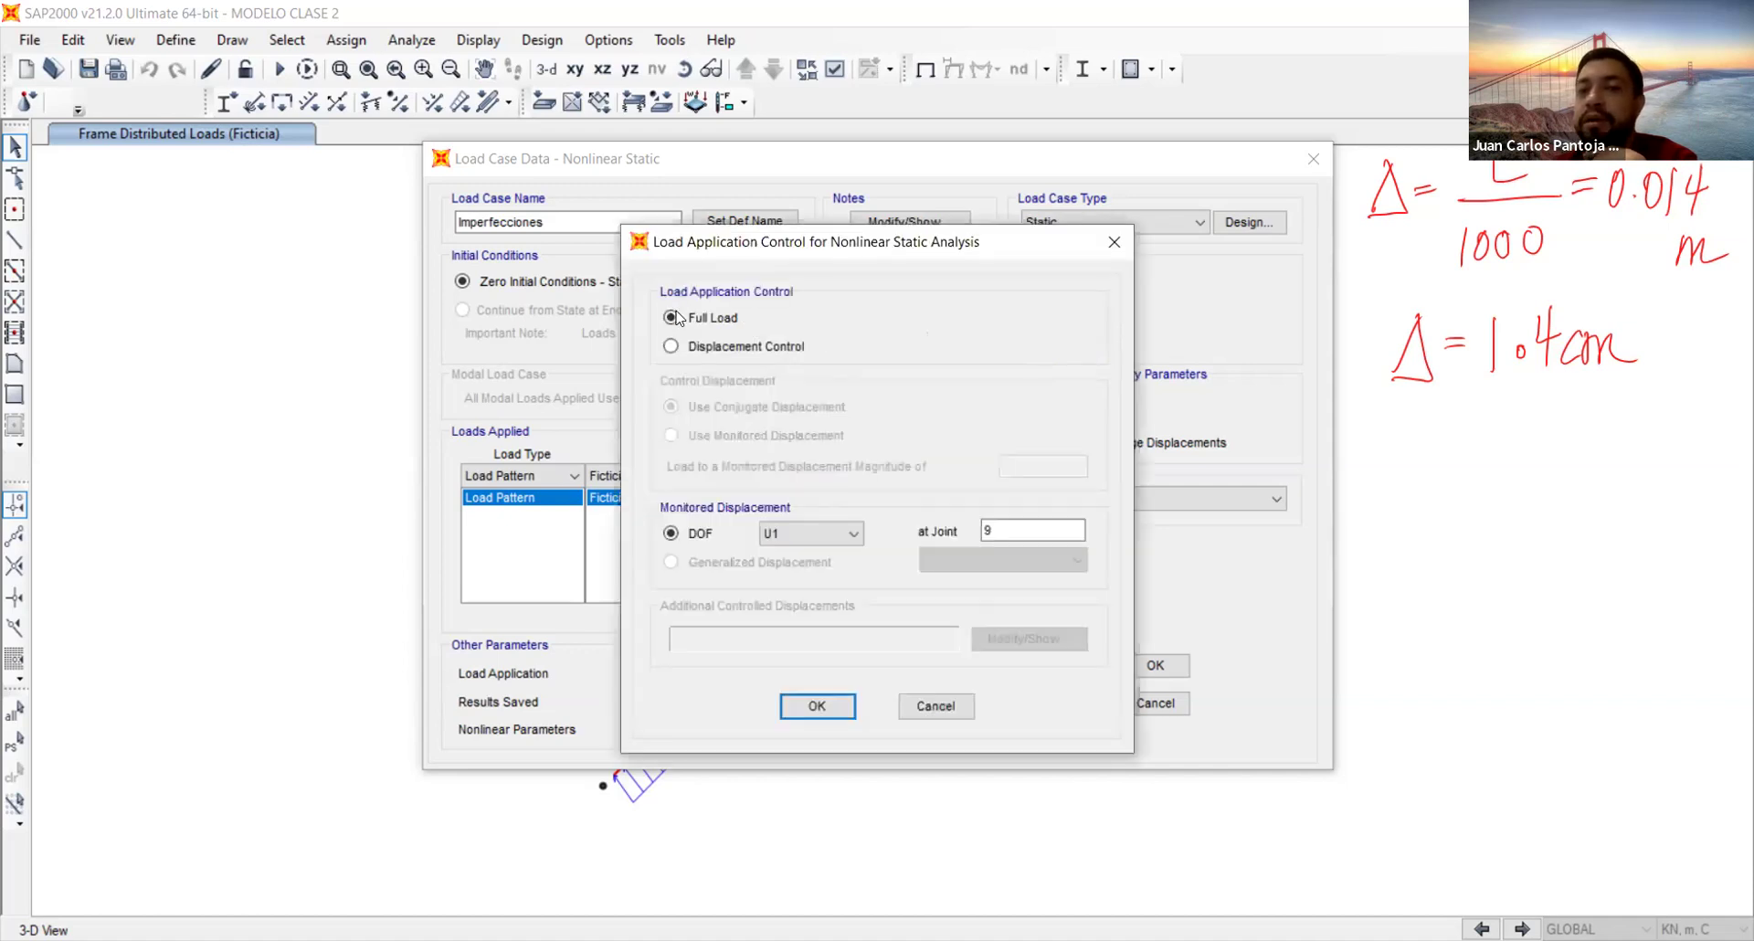
pyautogui.click(712, 347)
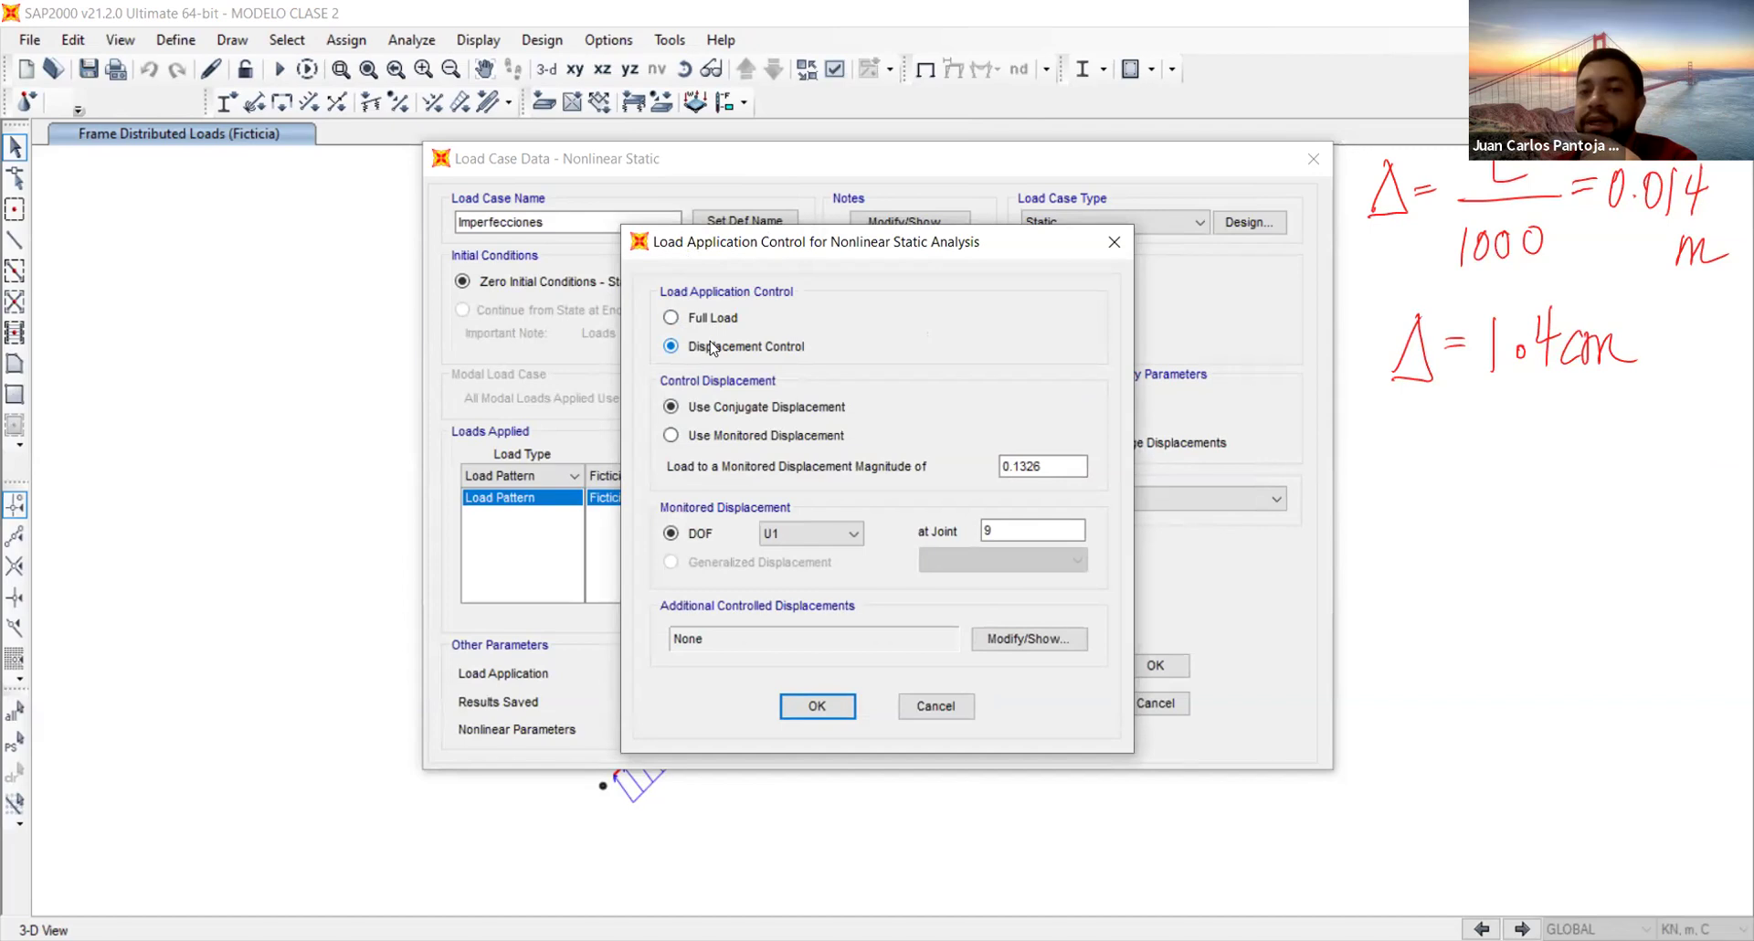
pyautogui.click(687, 433)
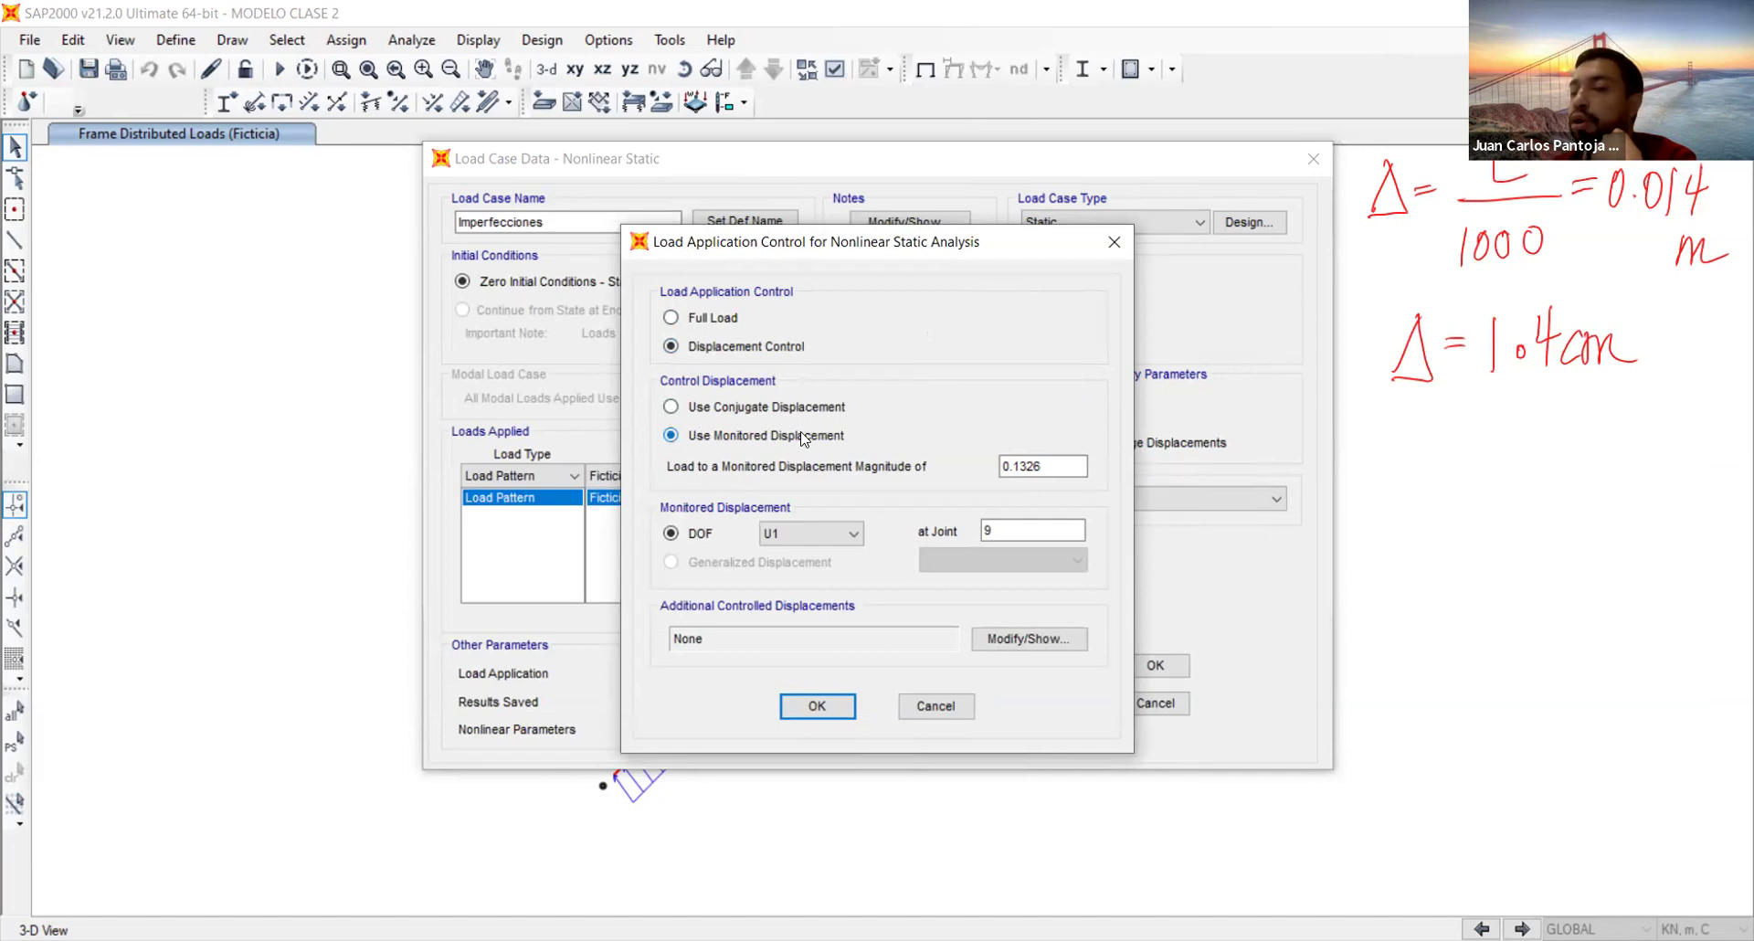
pyautogui.moveTo(1054, 469); pyautogui.dragTo(1014, 468)
pyautogui.write('014')
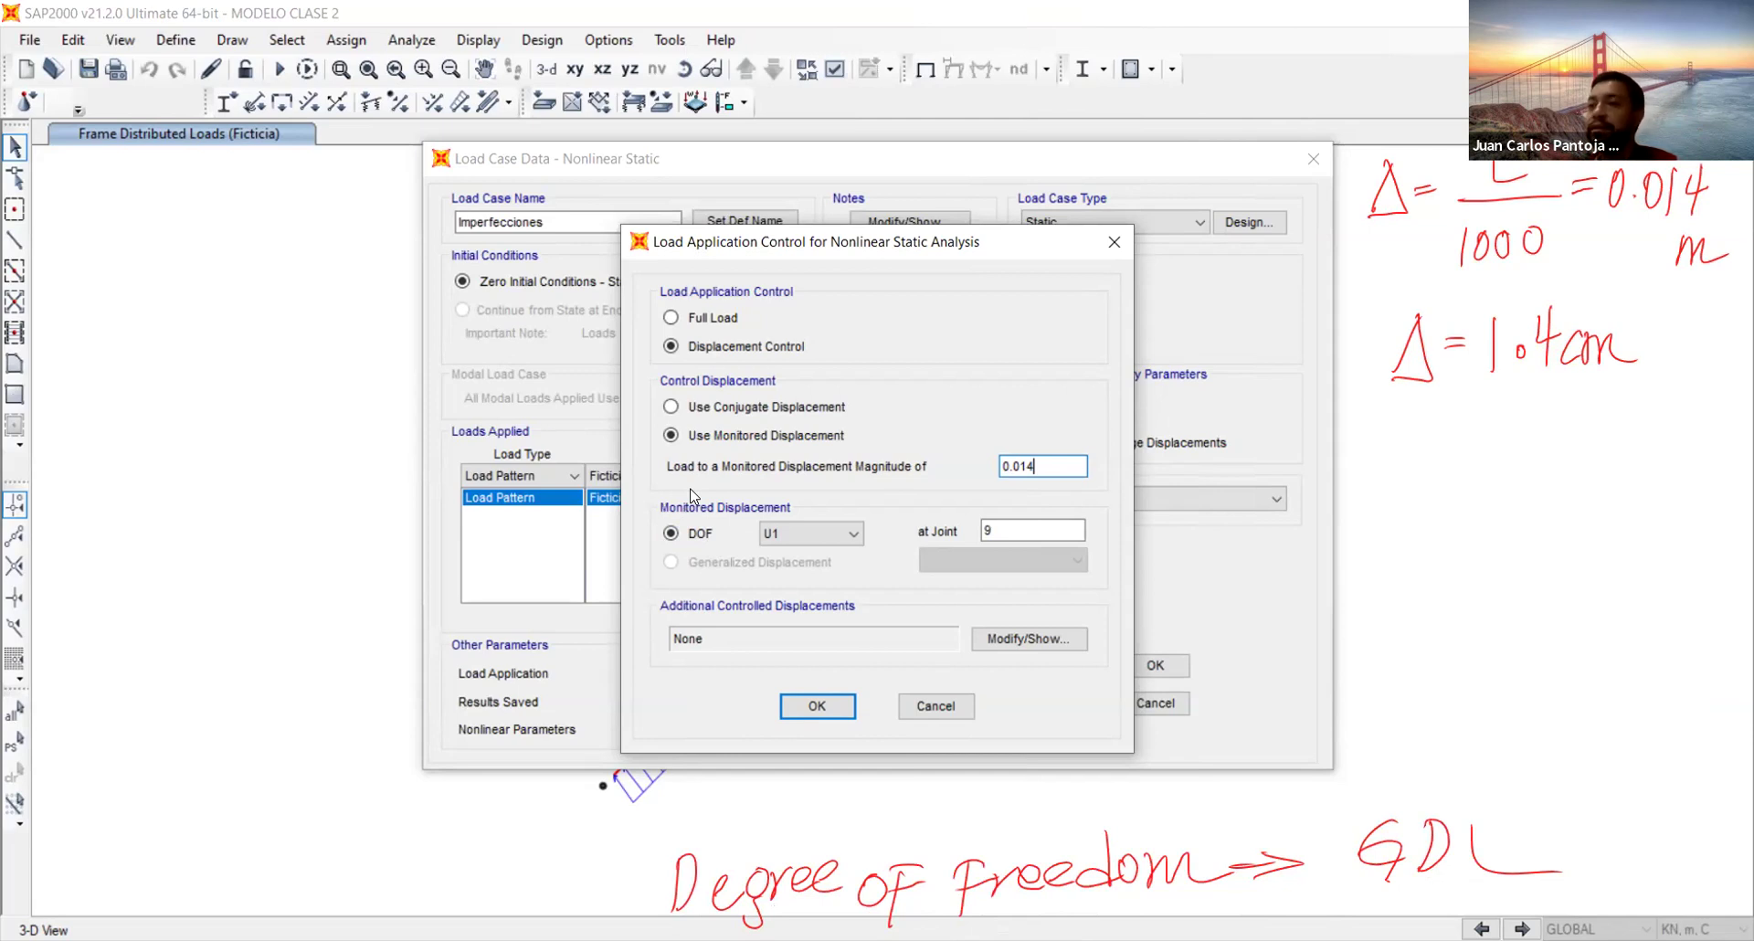
# Monitor degree of freedom U2 at joint 9 and accept the Imperfecciones case along with the load case definitions
pyautogui.click(777, 539)
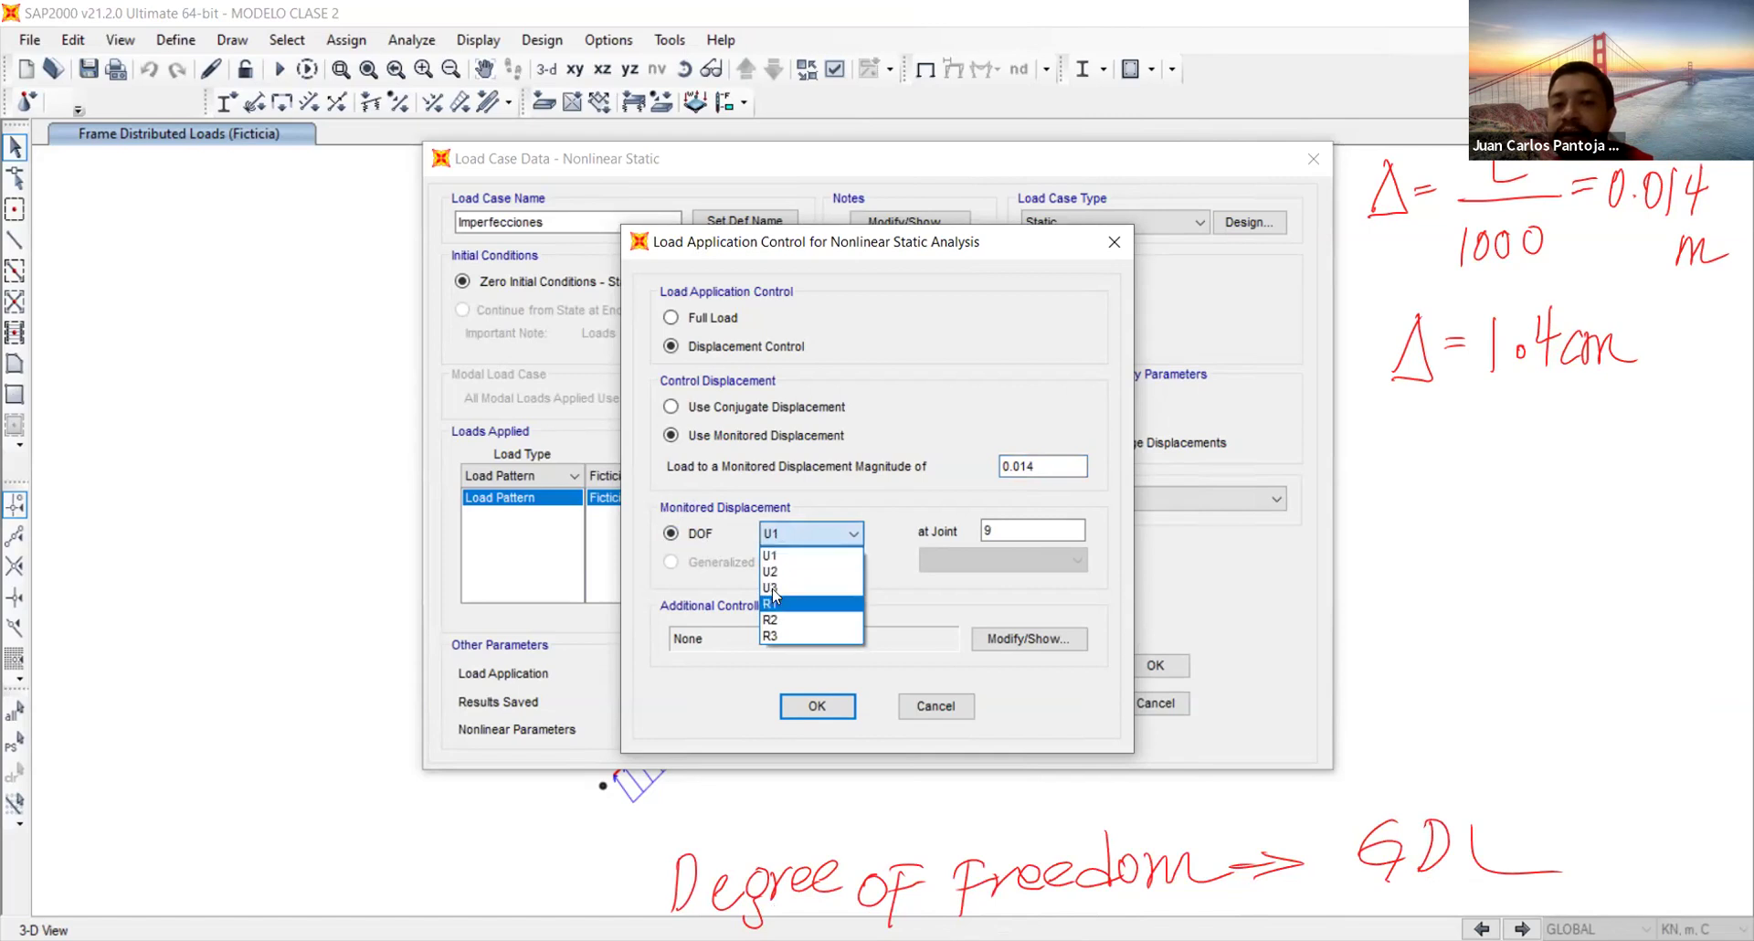
pyautogui.click(779, 573)
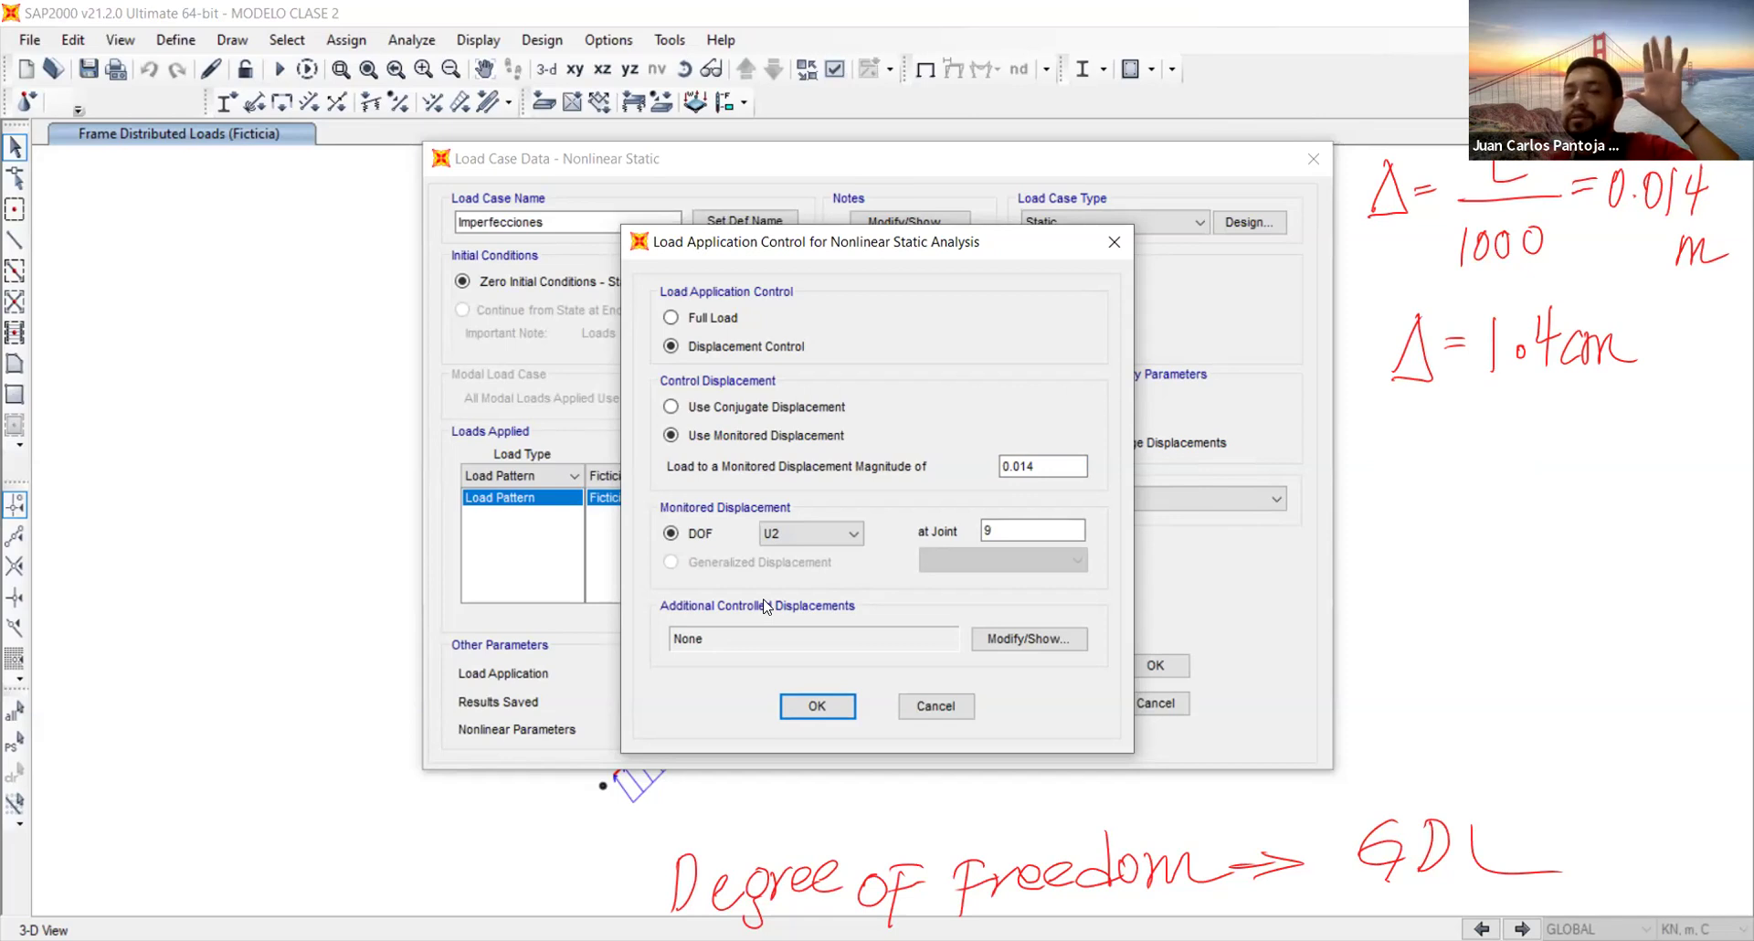
pyautogui.click(809, 534)
pyautogui.click(807, 532)
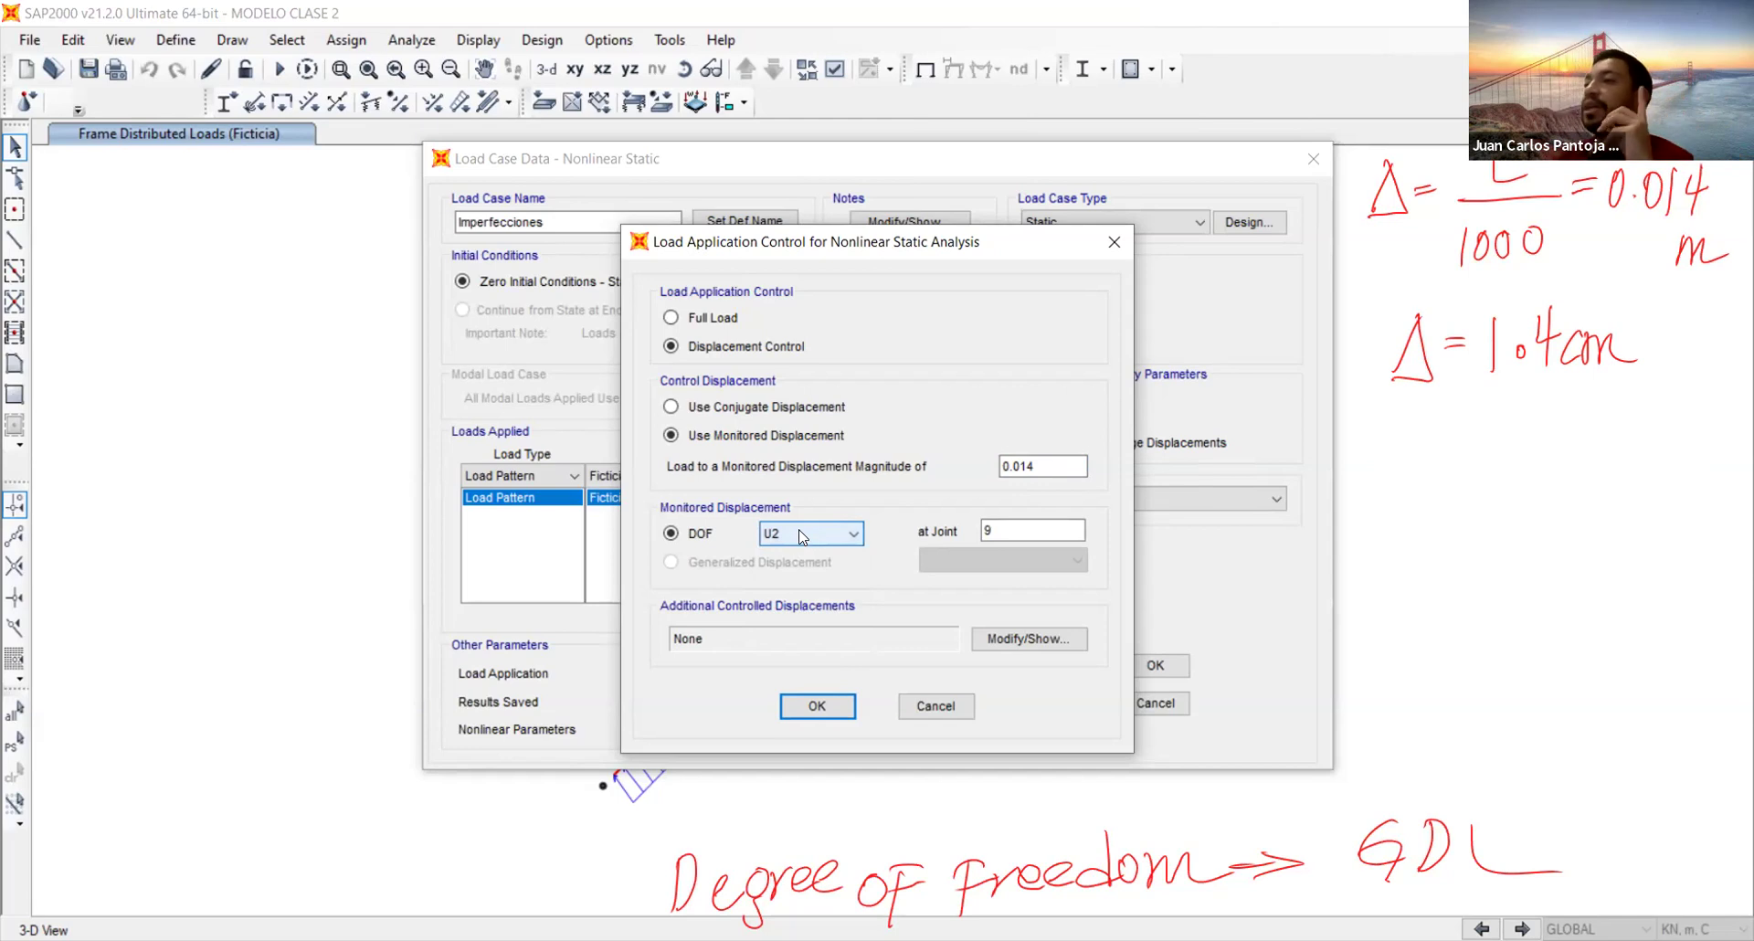
pyautogui.doubleClick(1005, 527)
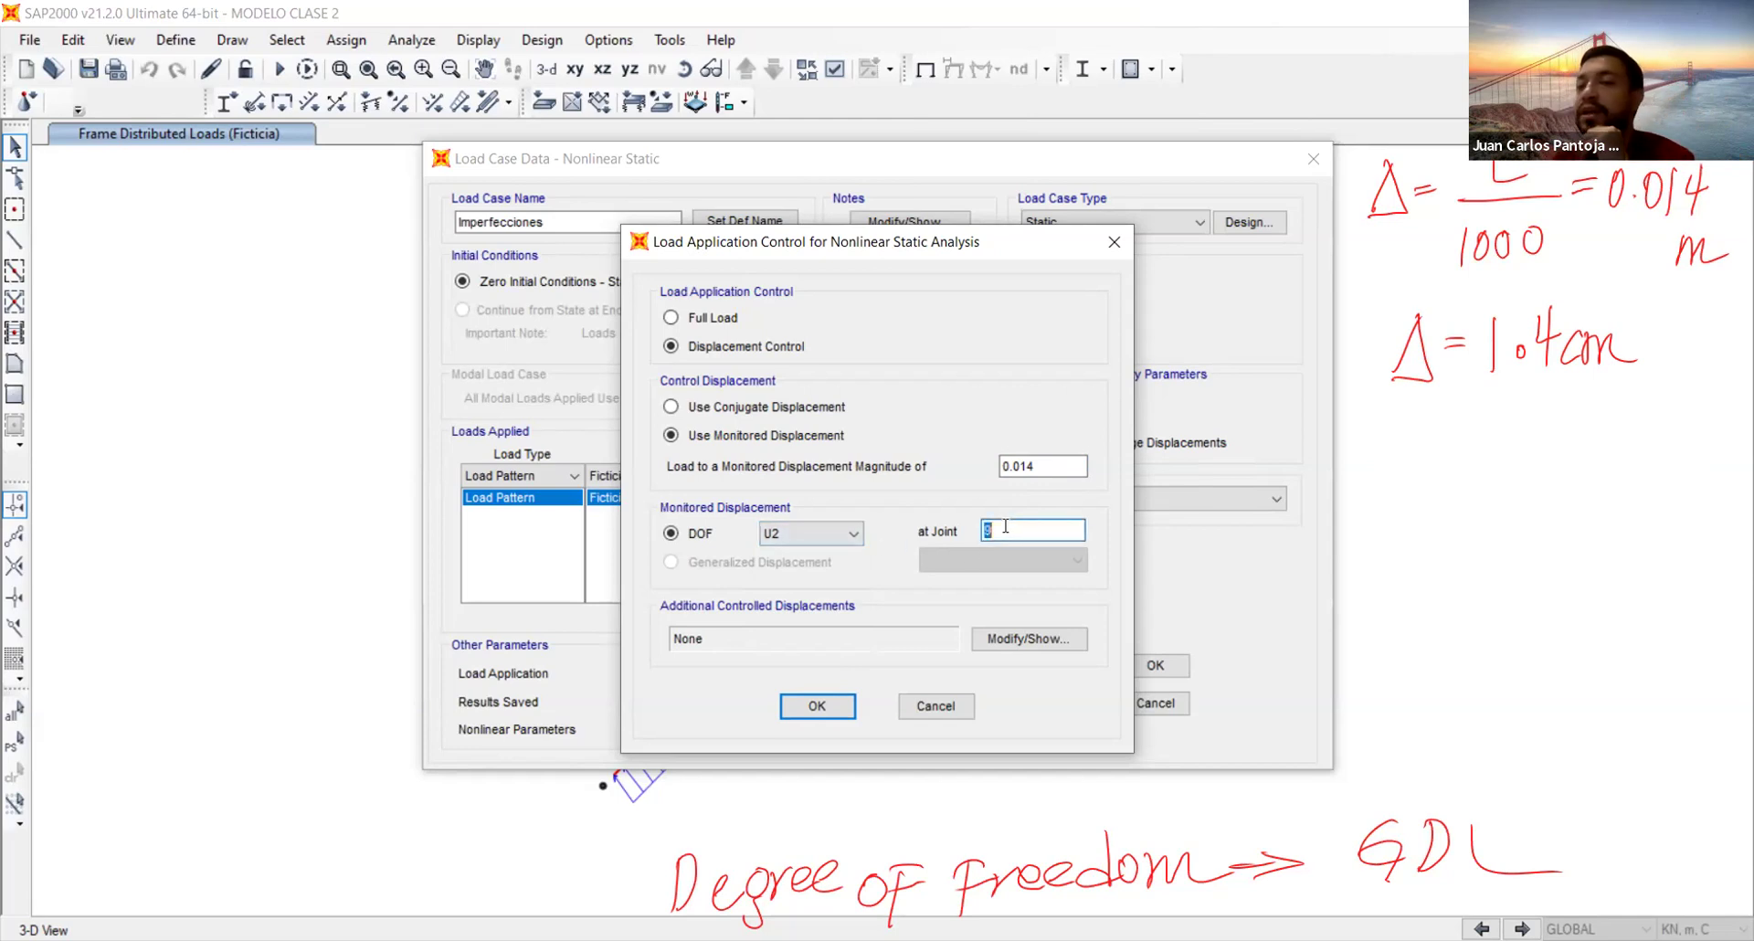
pyautogui.click(1004, 527)
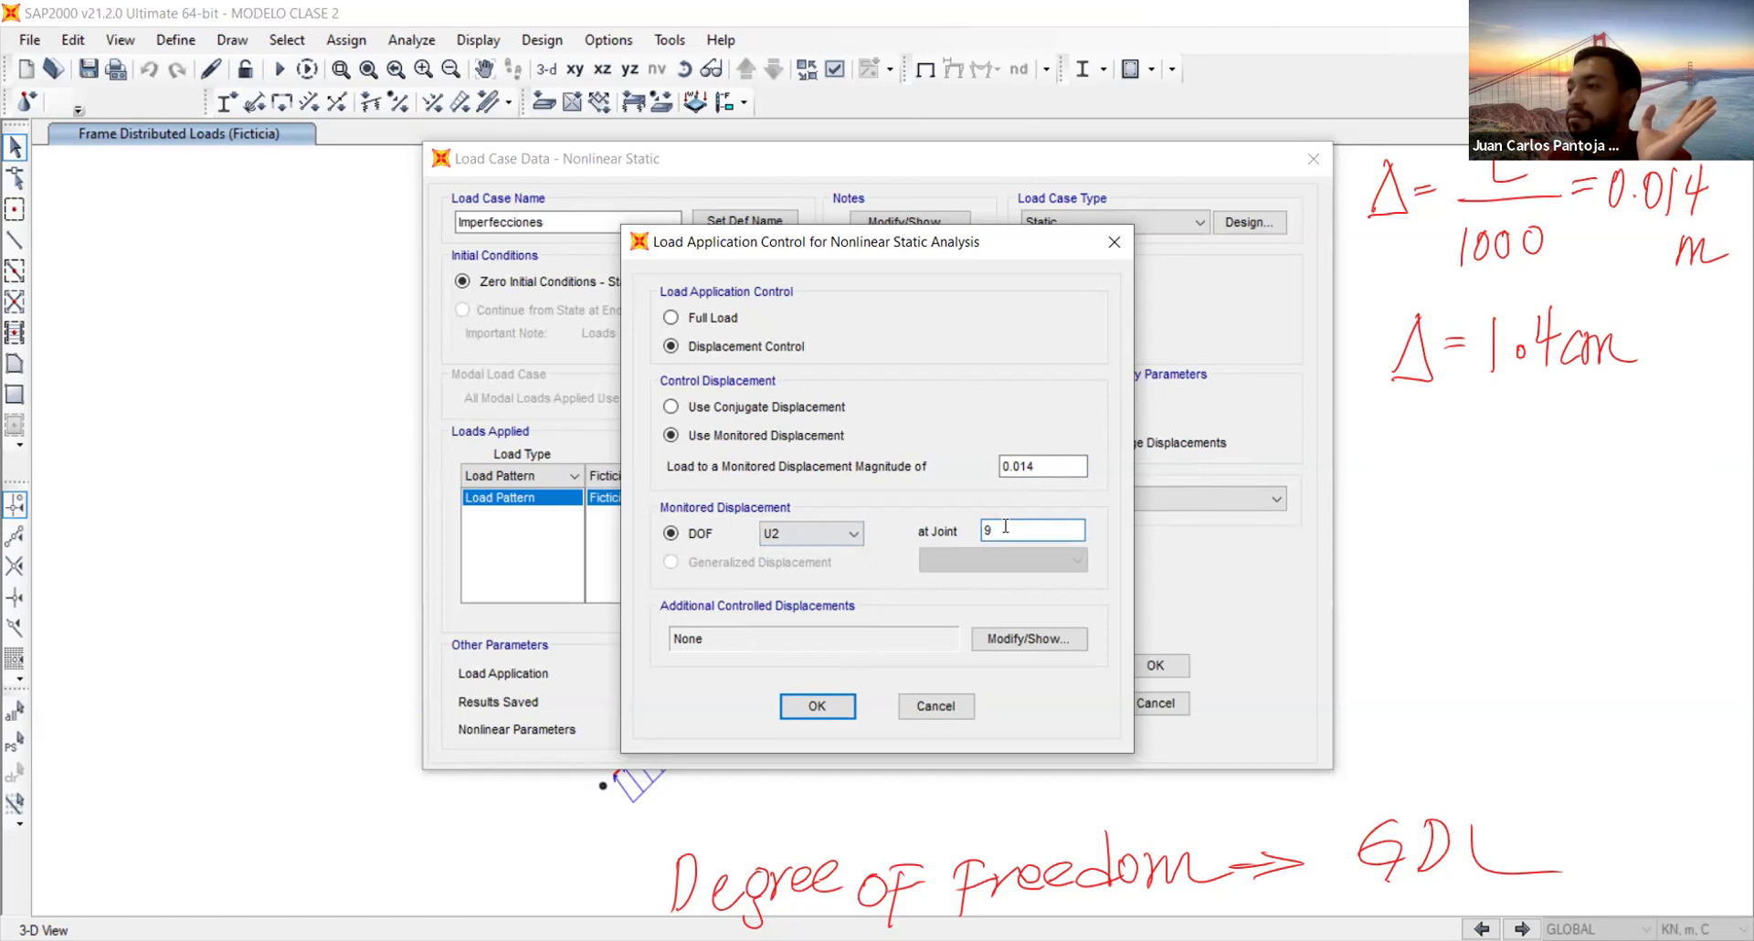
pyautogui.click(816, 707)
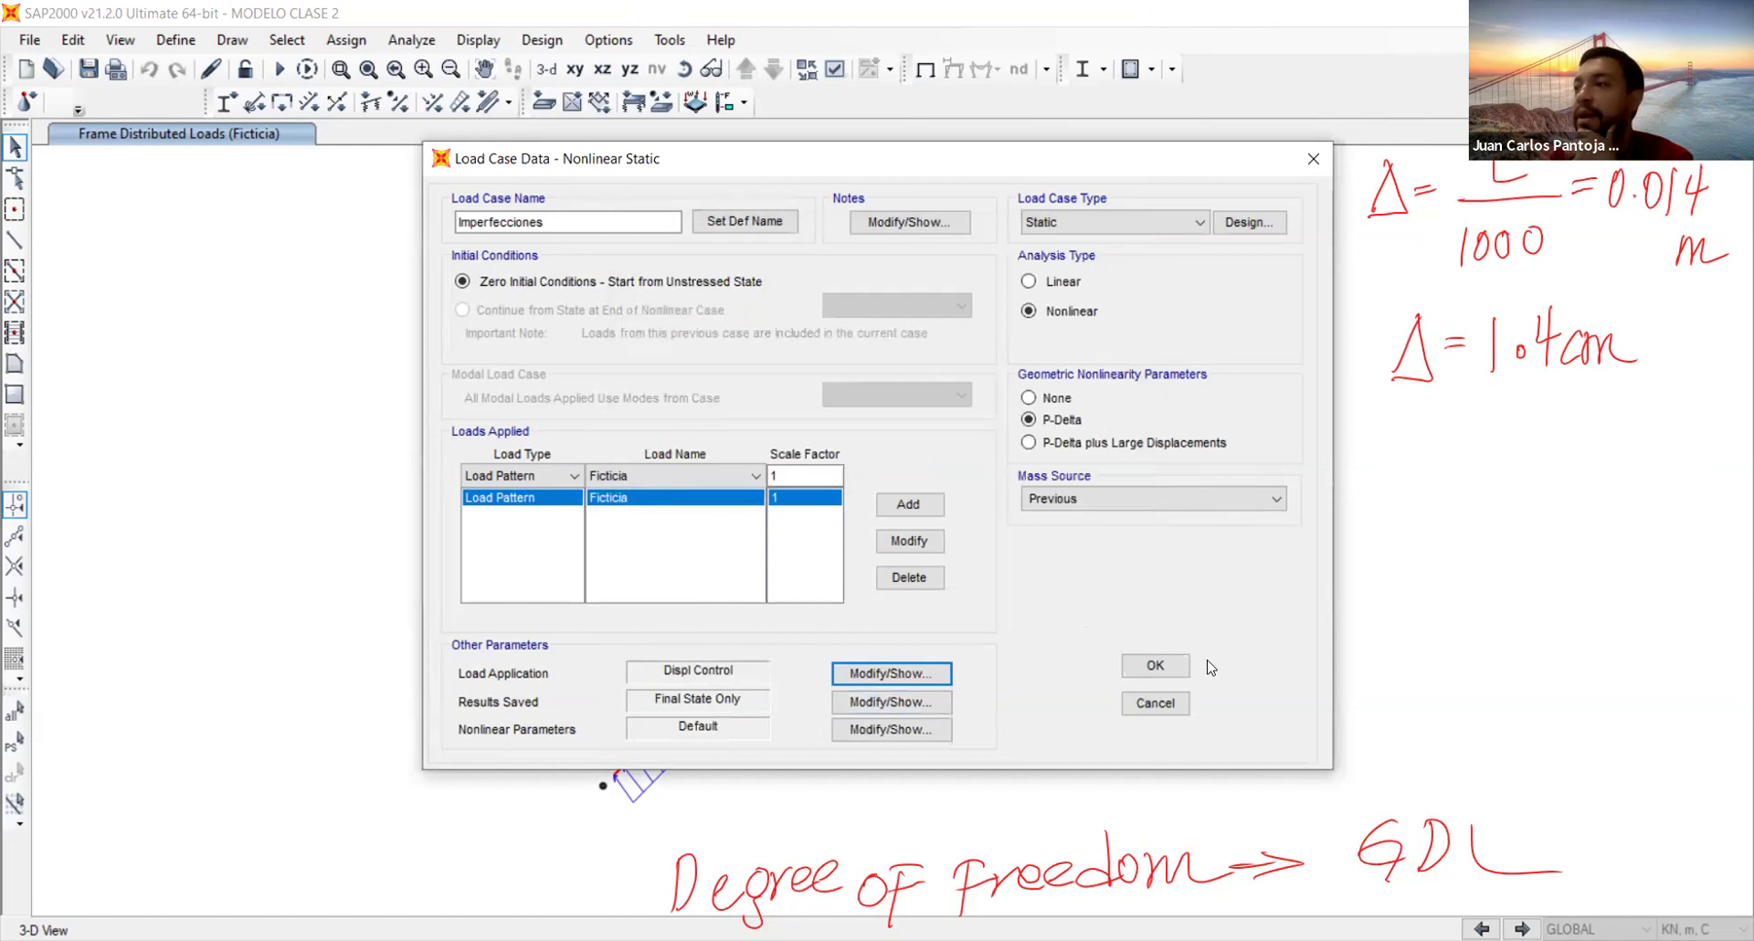
pyautogui.click(1156, 666)
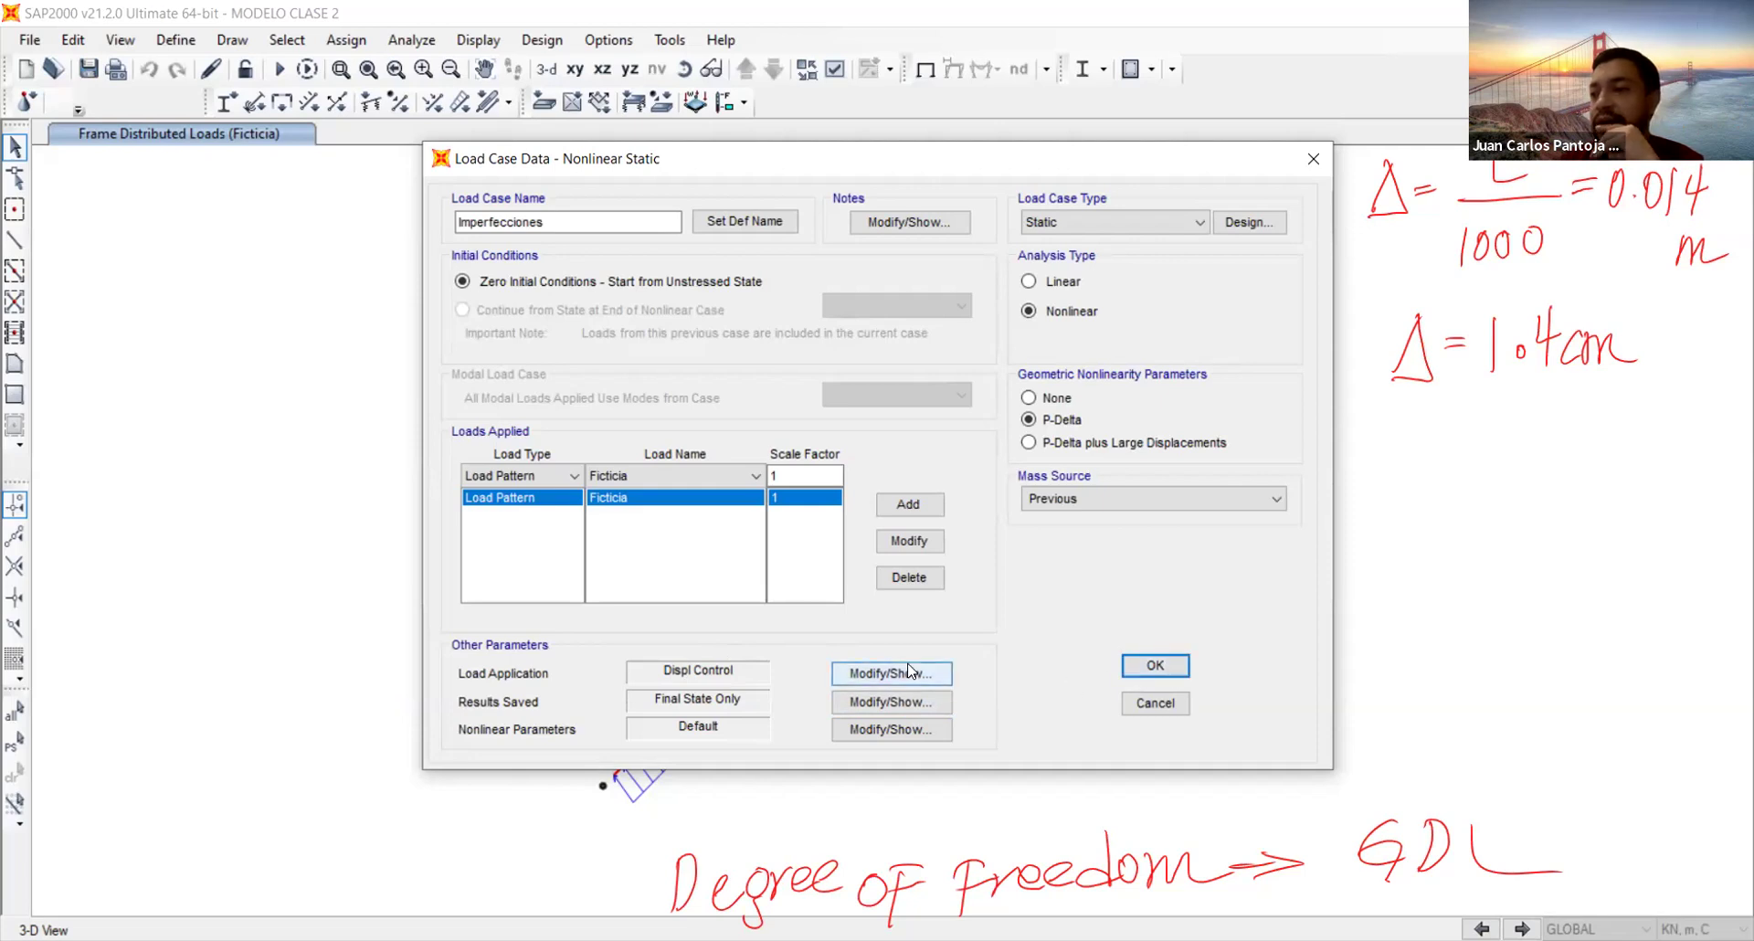
pyautogui.click(1155, 666)
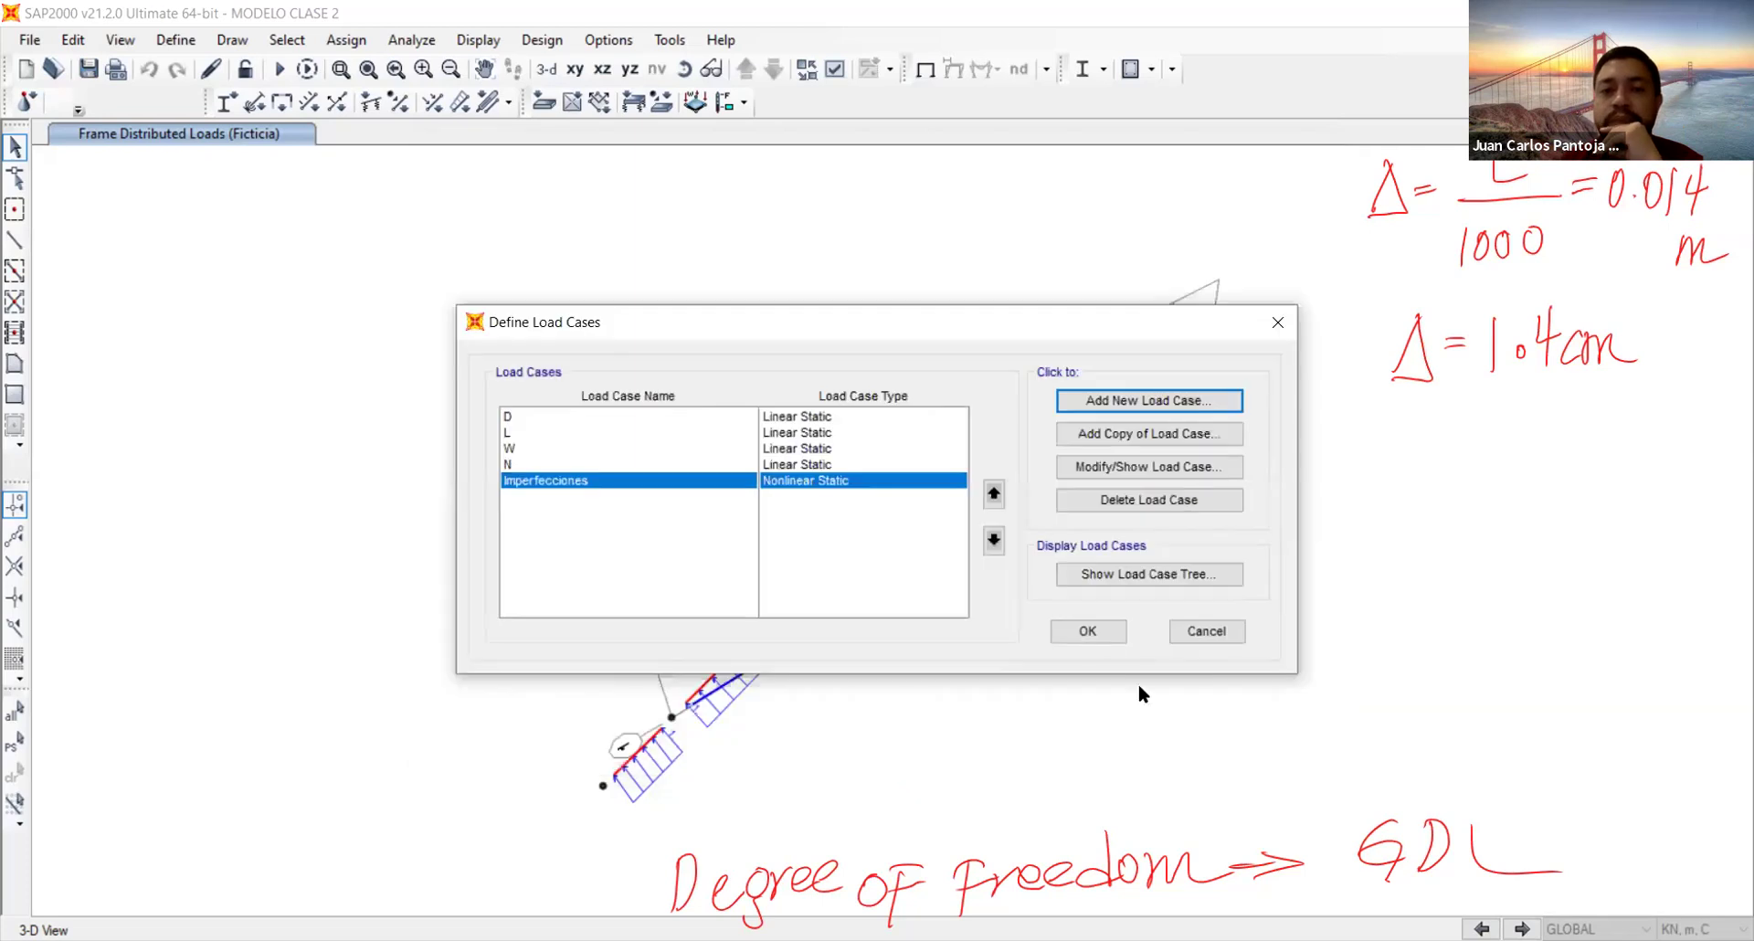
pyautogui.click(1089, 630)
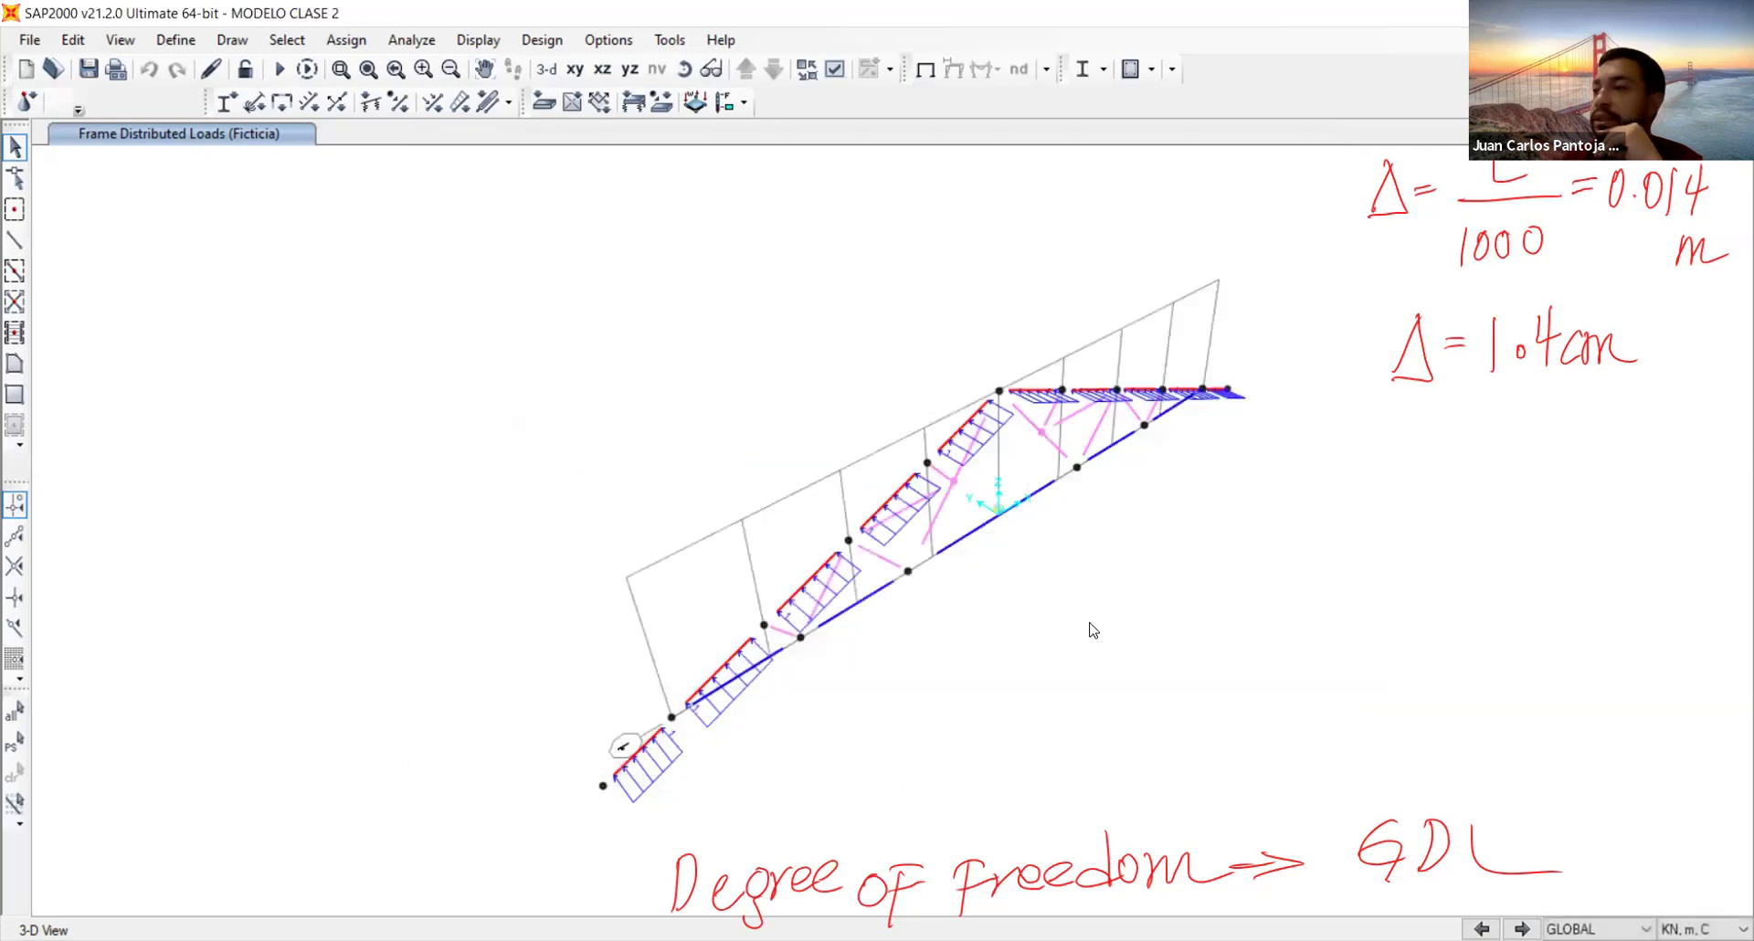
# Turn on joint labels in the 3-D view of the truss
pyautogui.click(833, 71)
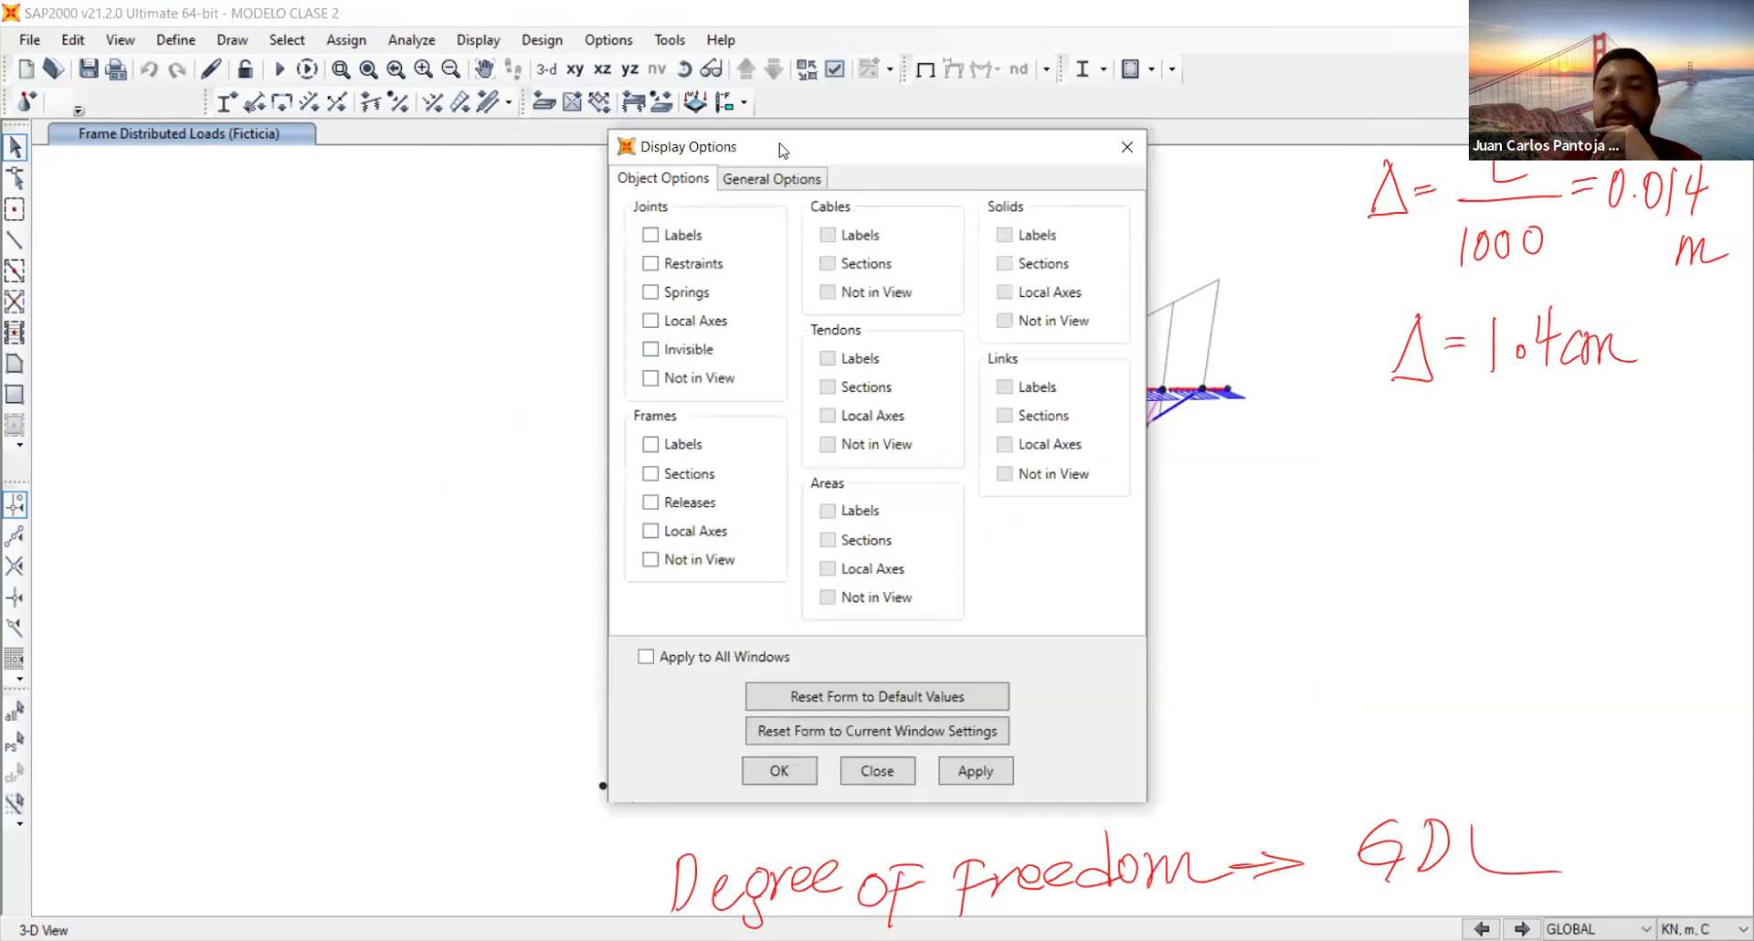
pyautogui.click(650, 234)
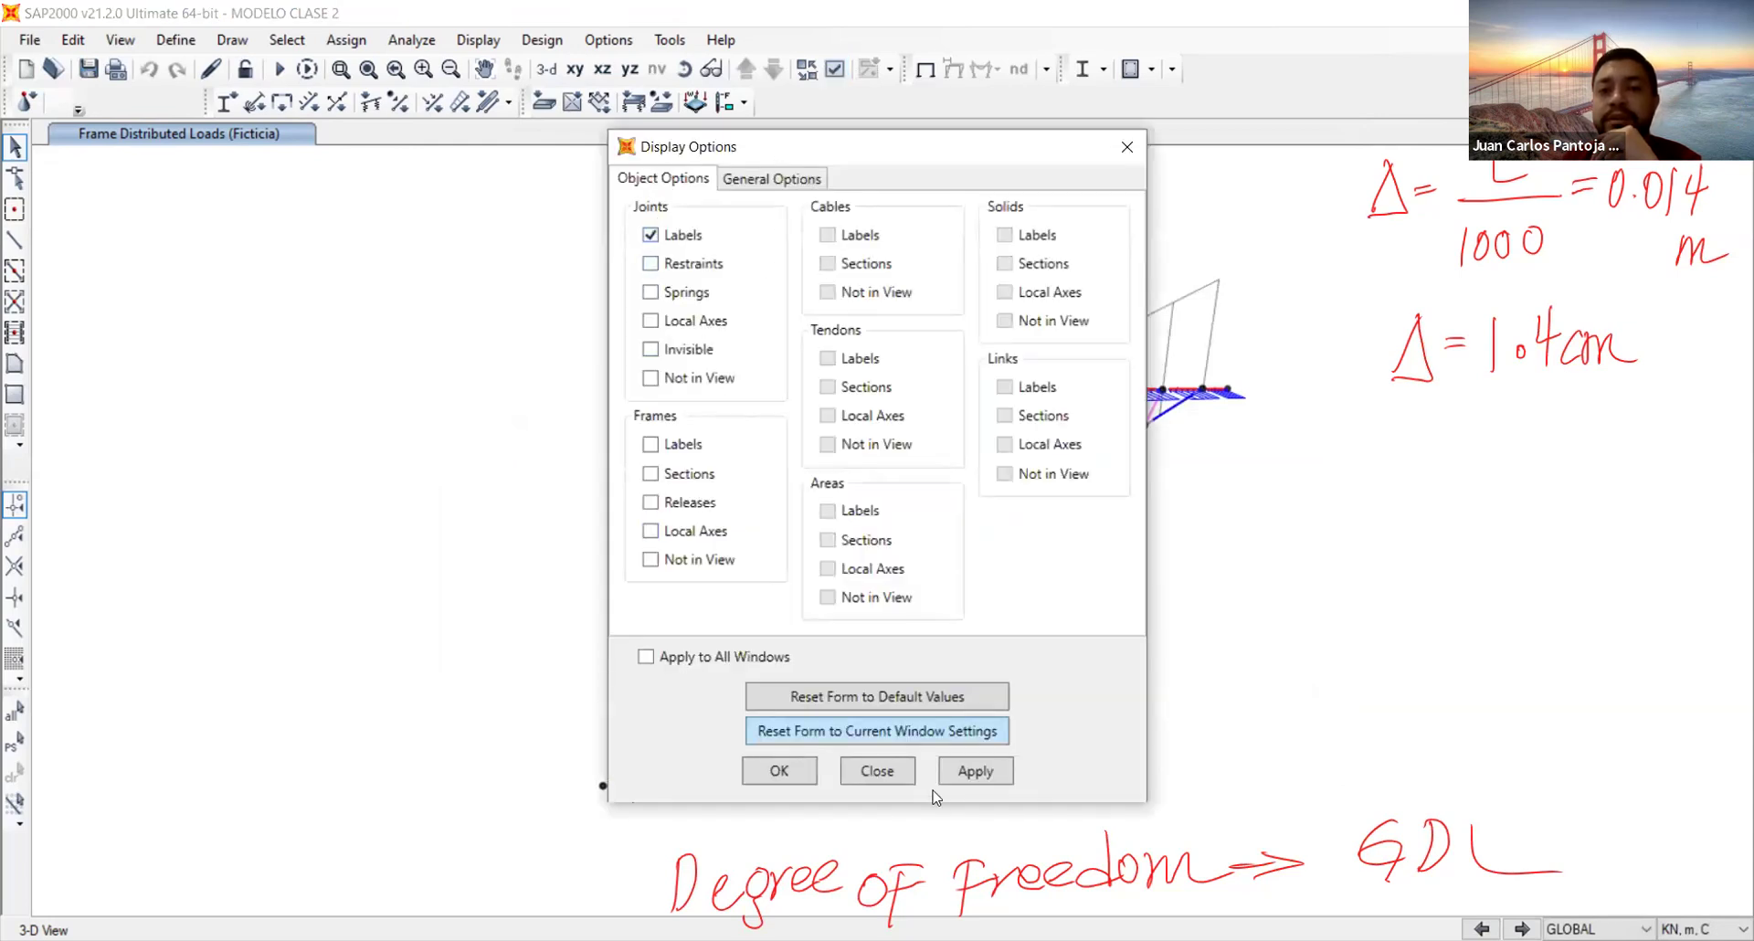
pyautogui.click(975, 771)
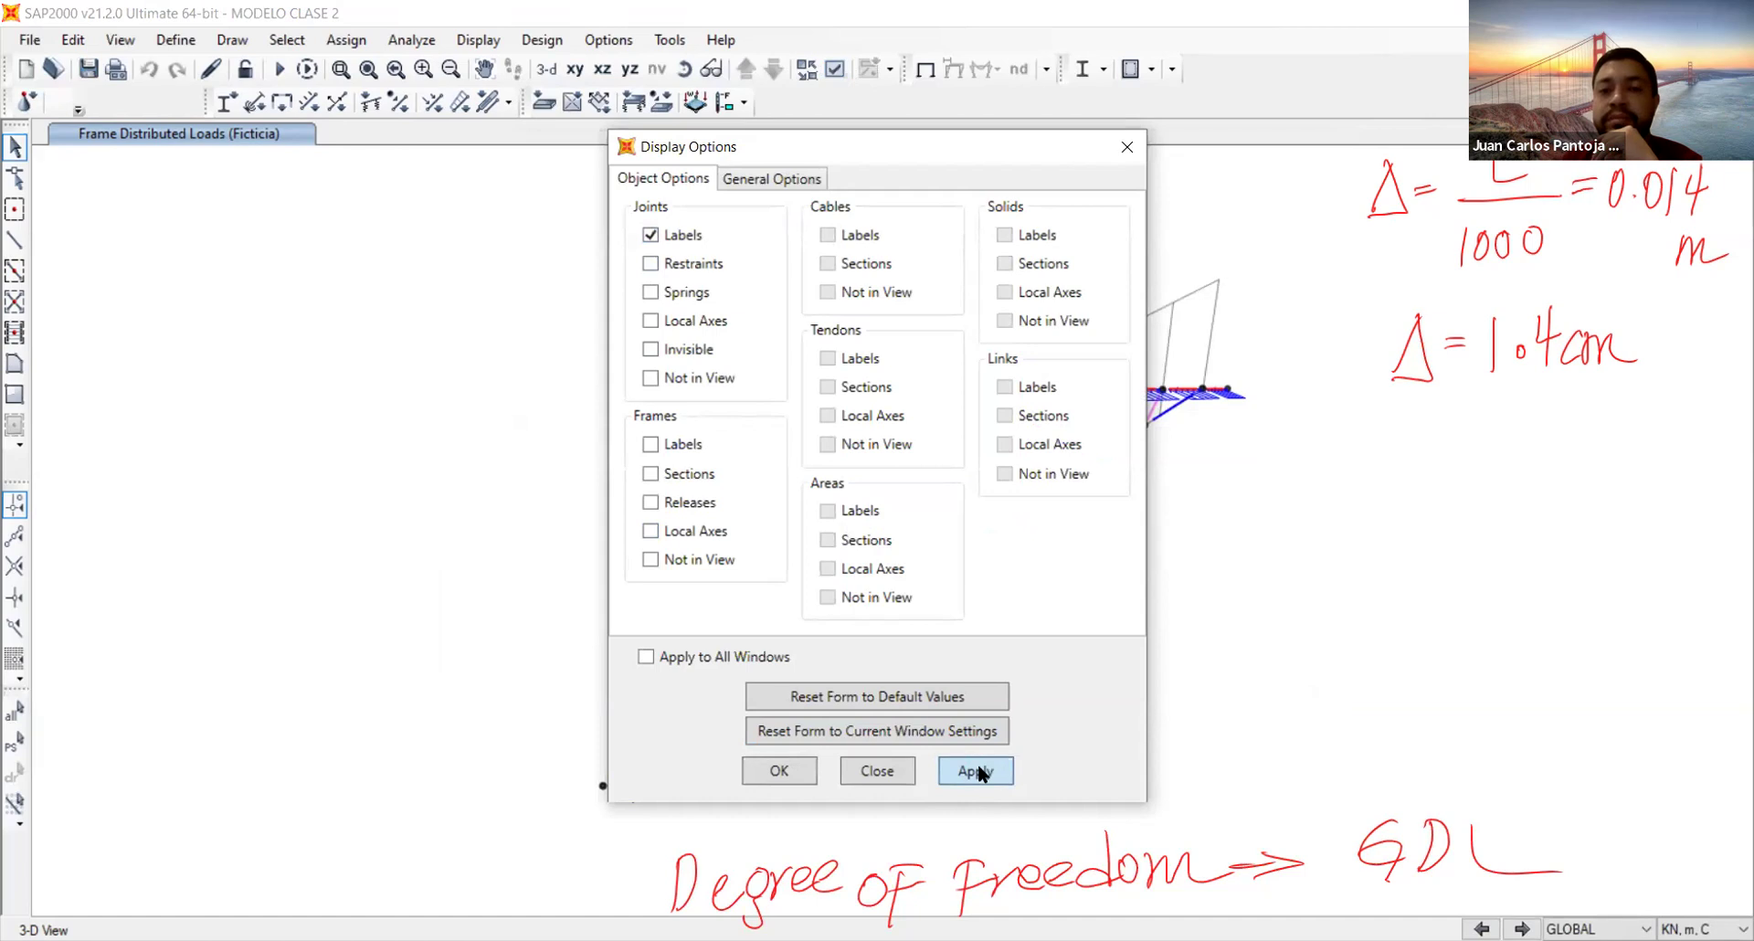
pyautogui.click(781, 770)
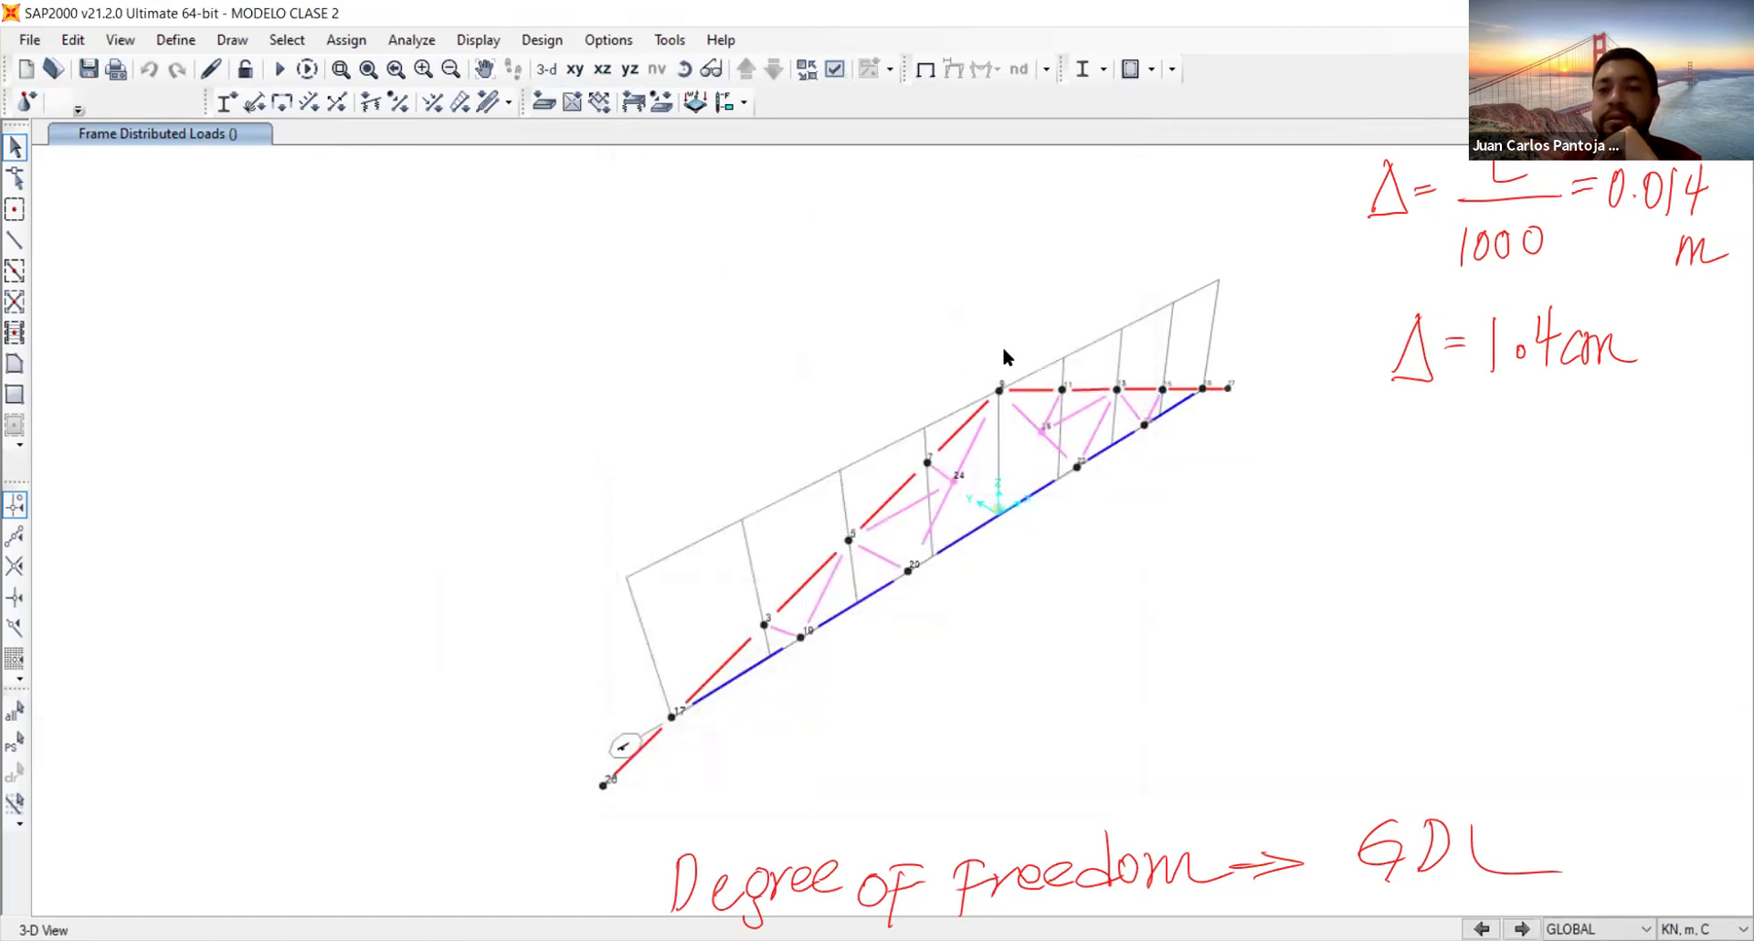
# Inspect the joint label at the truss ridge and select that joint to check the monitored location
pyautogui.scroll(3, 1020, 381)
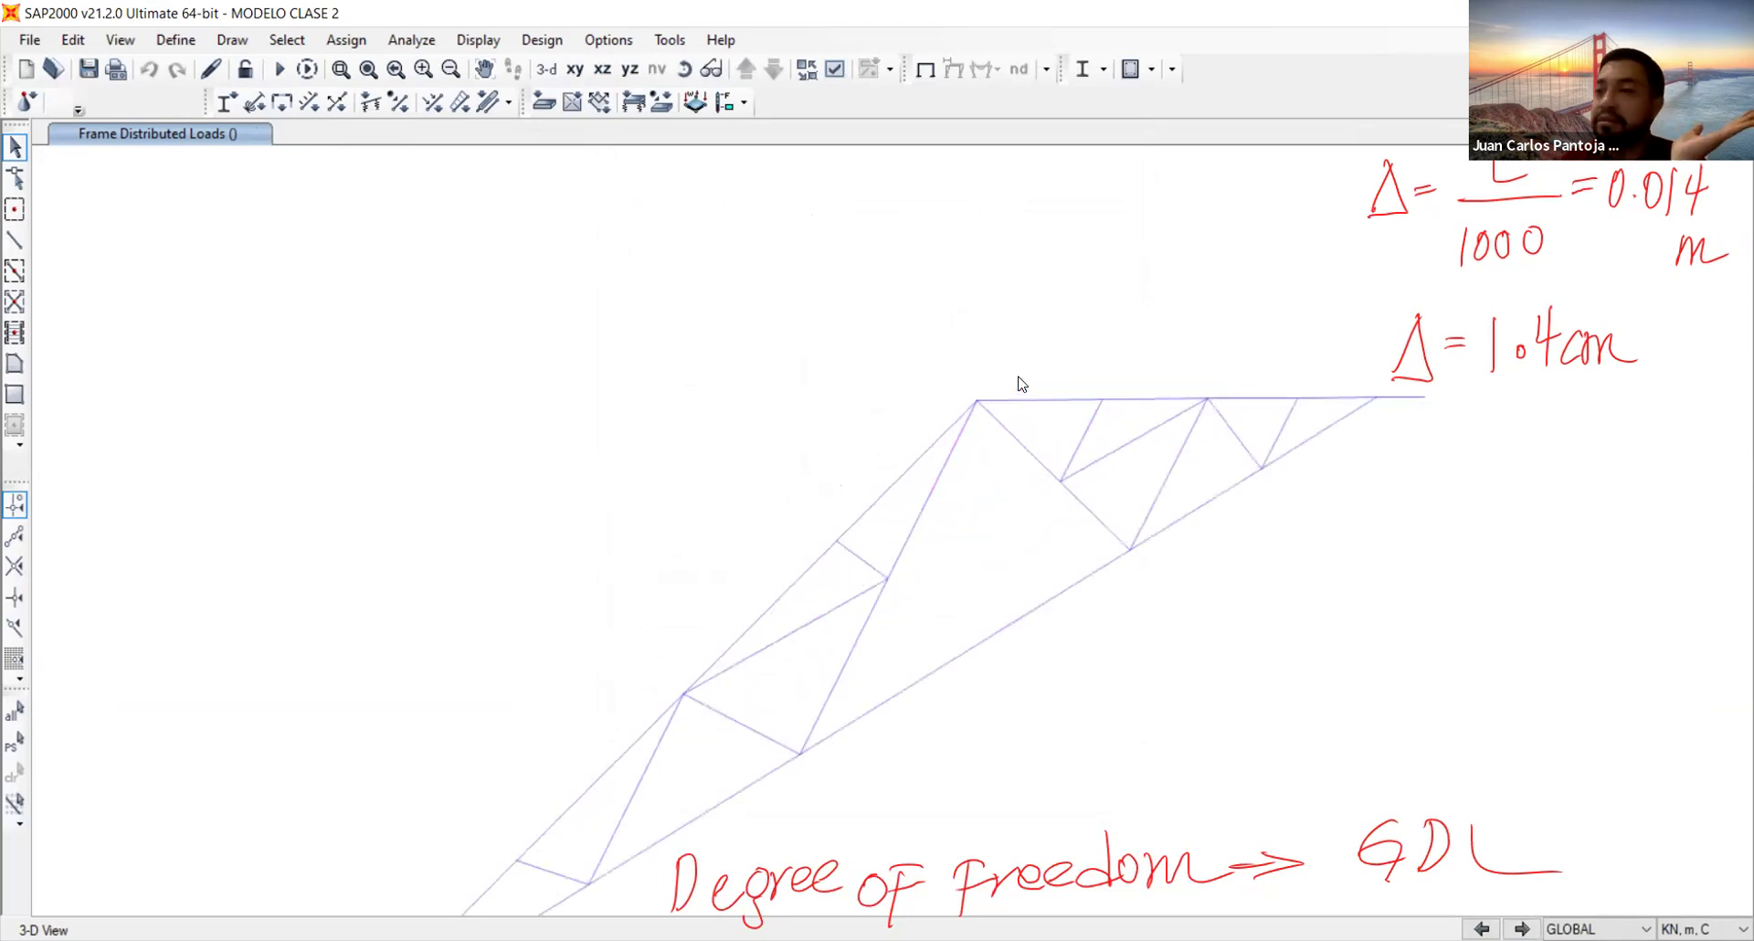
pyautogui.scroll(4, 1021, 382)
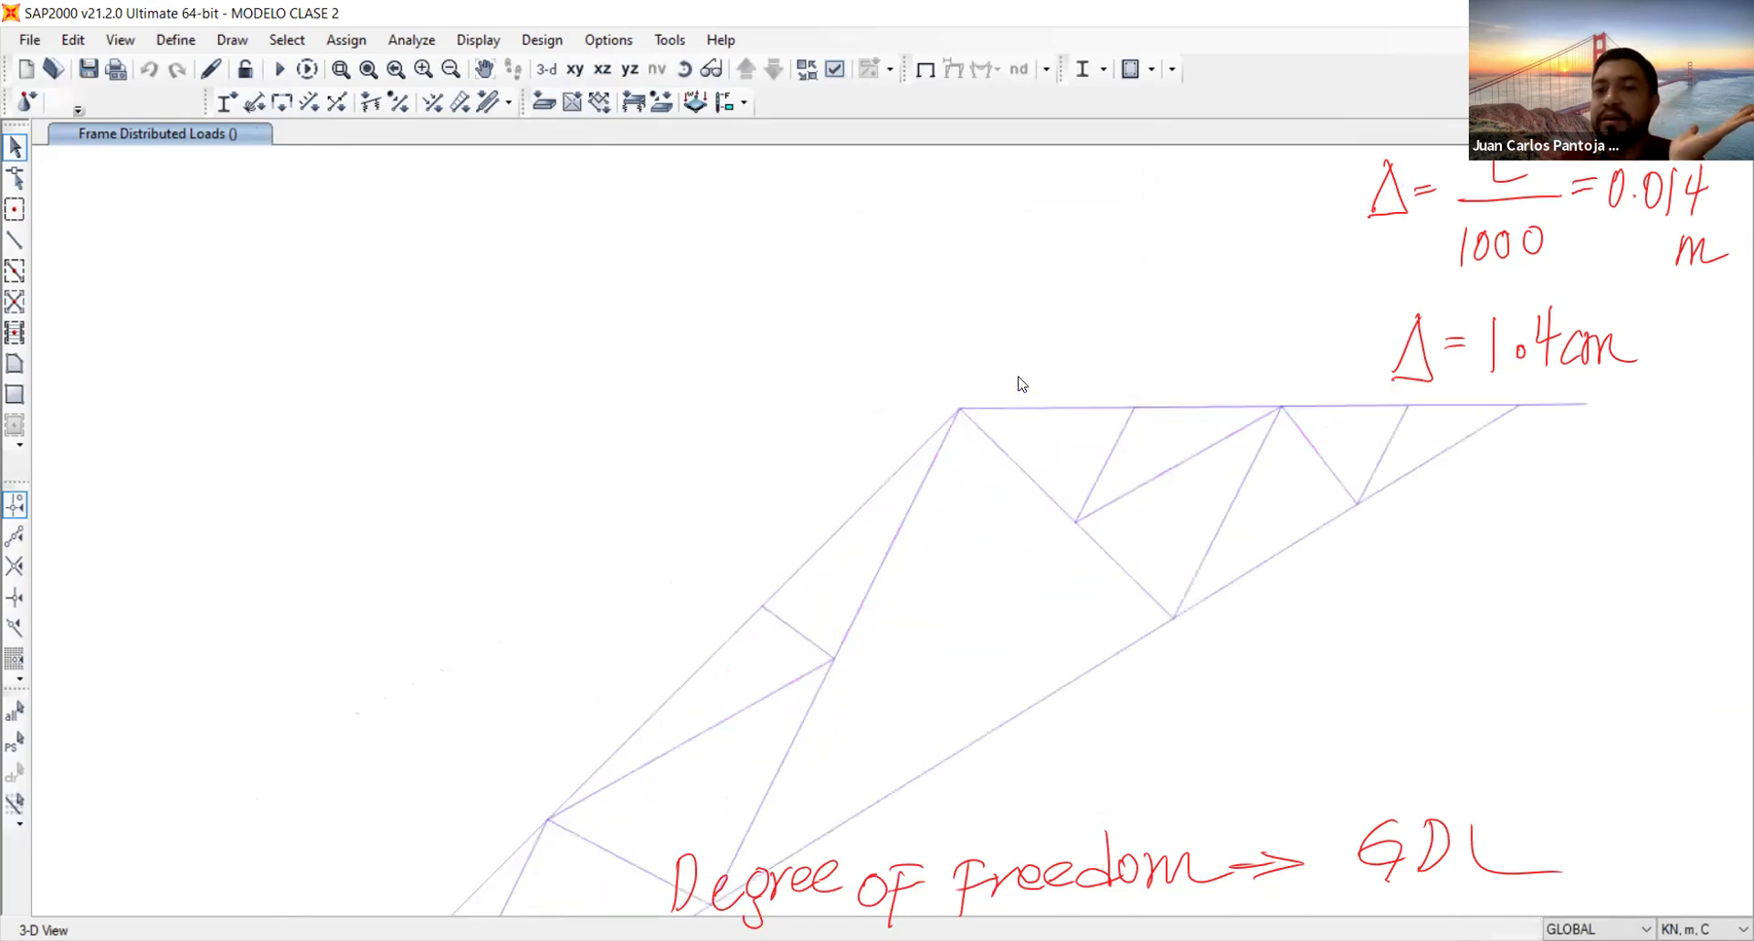
pyautogui.scroll(1, 1021, 381)
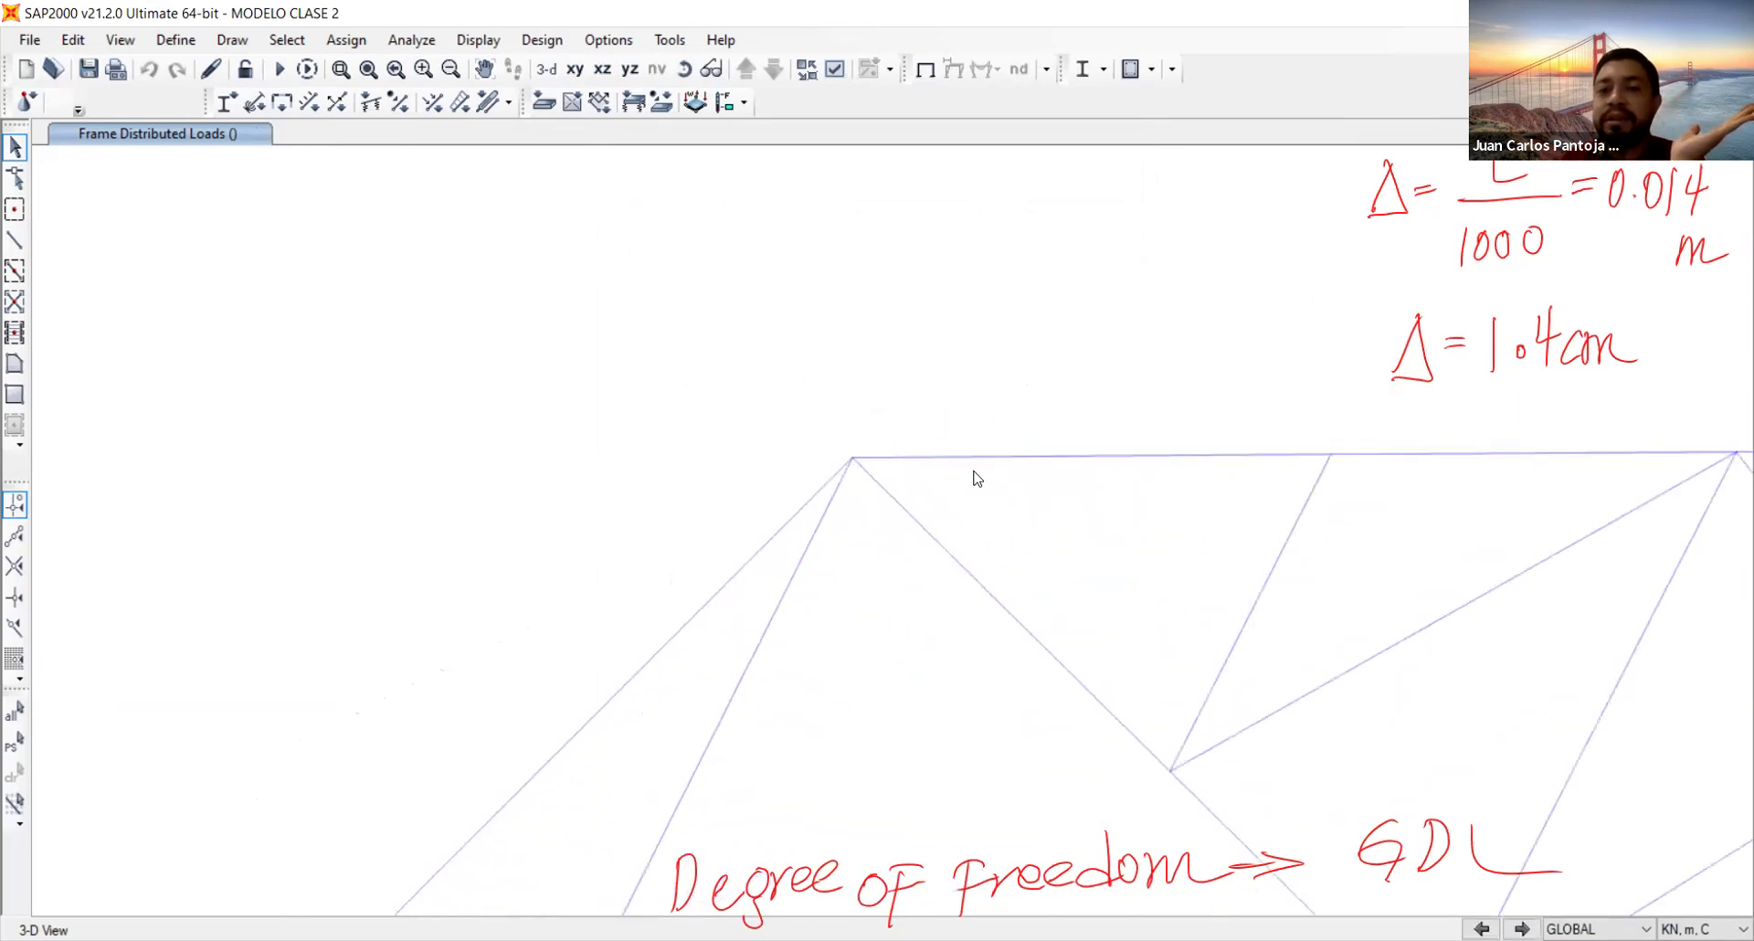
pyautogui.click(851, 460)
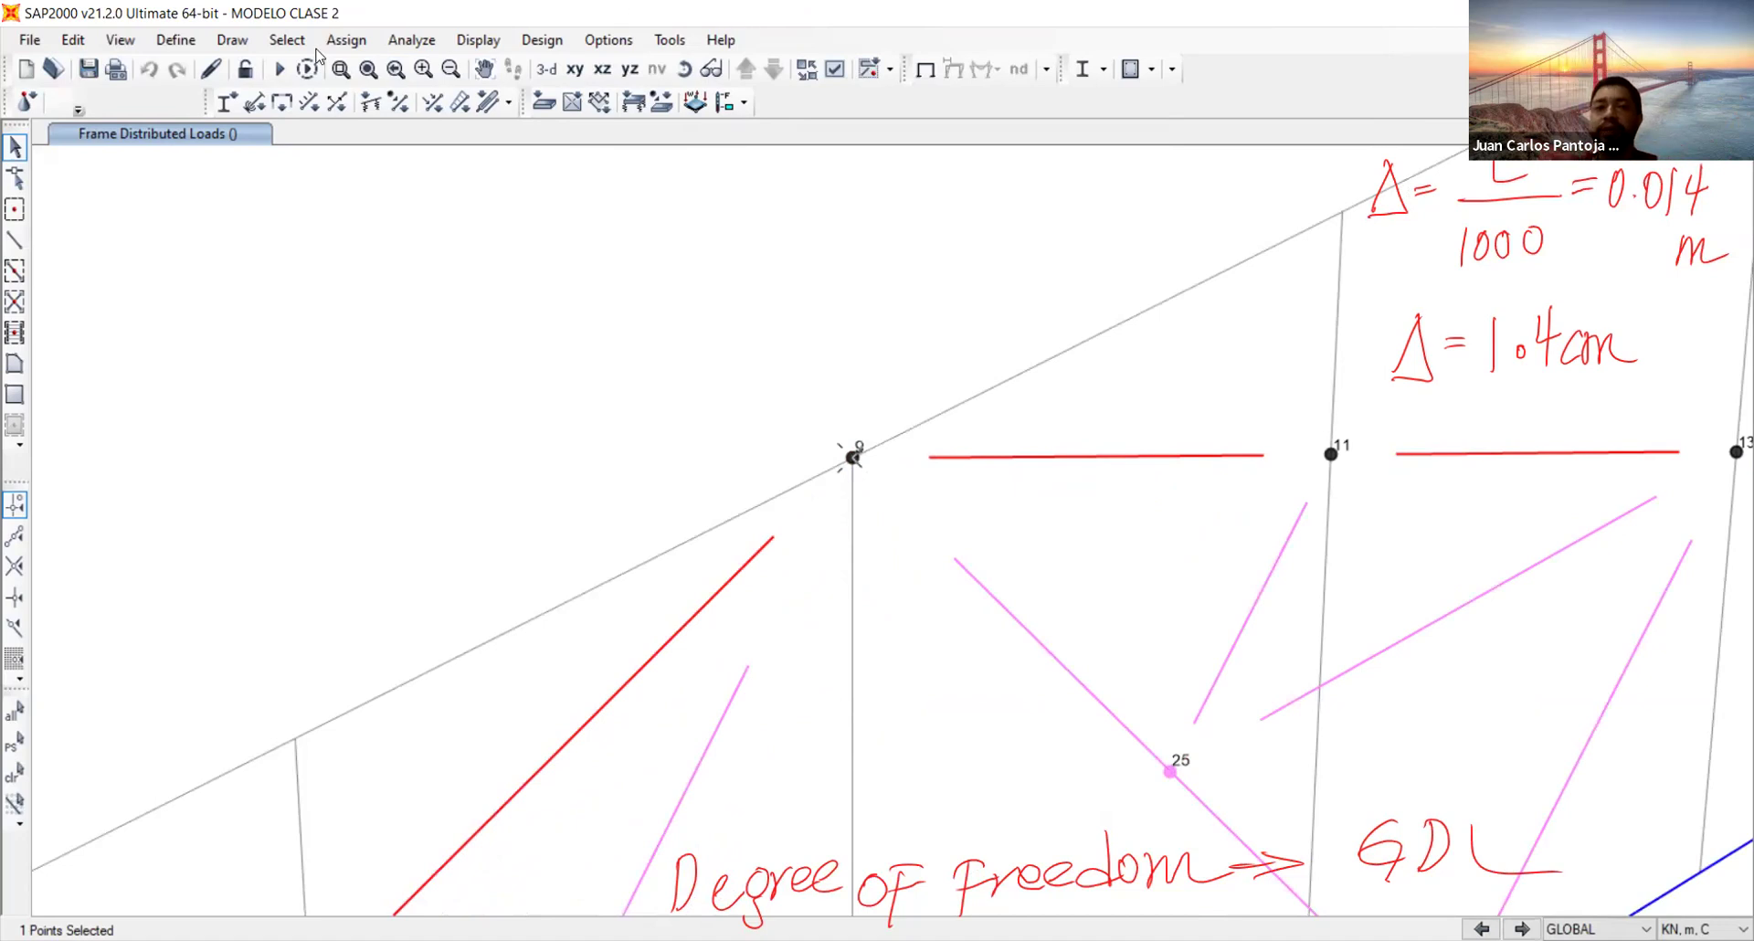
pyautogui.click(368, 68)
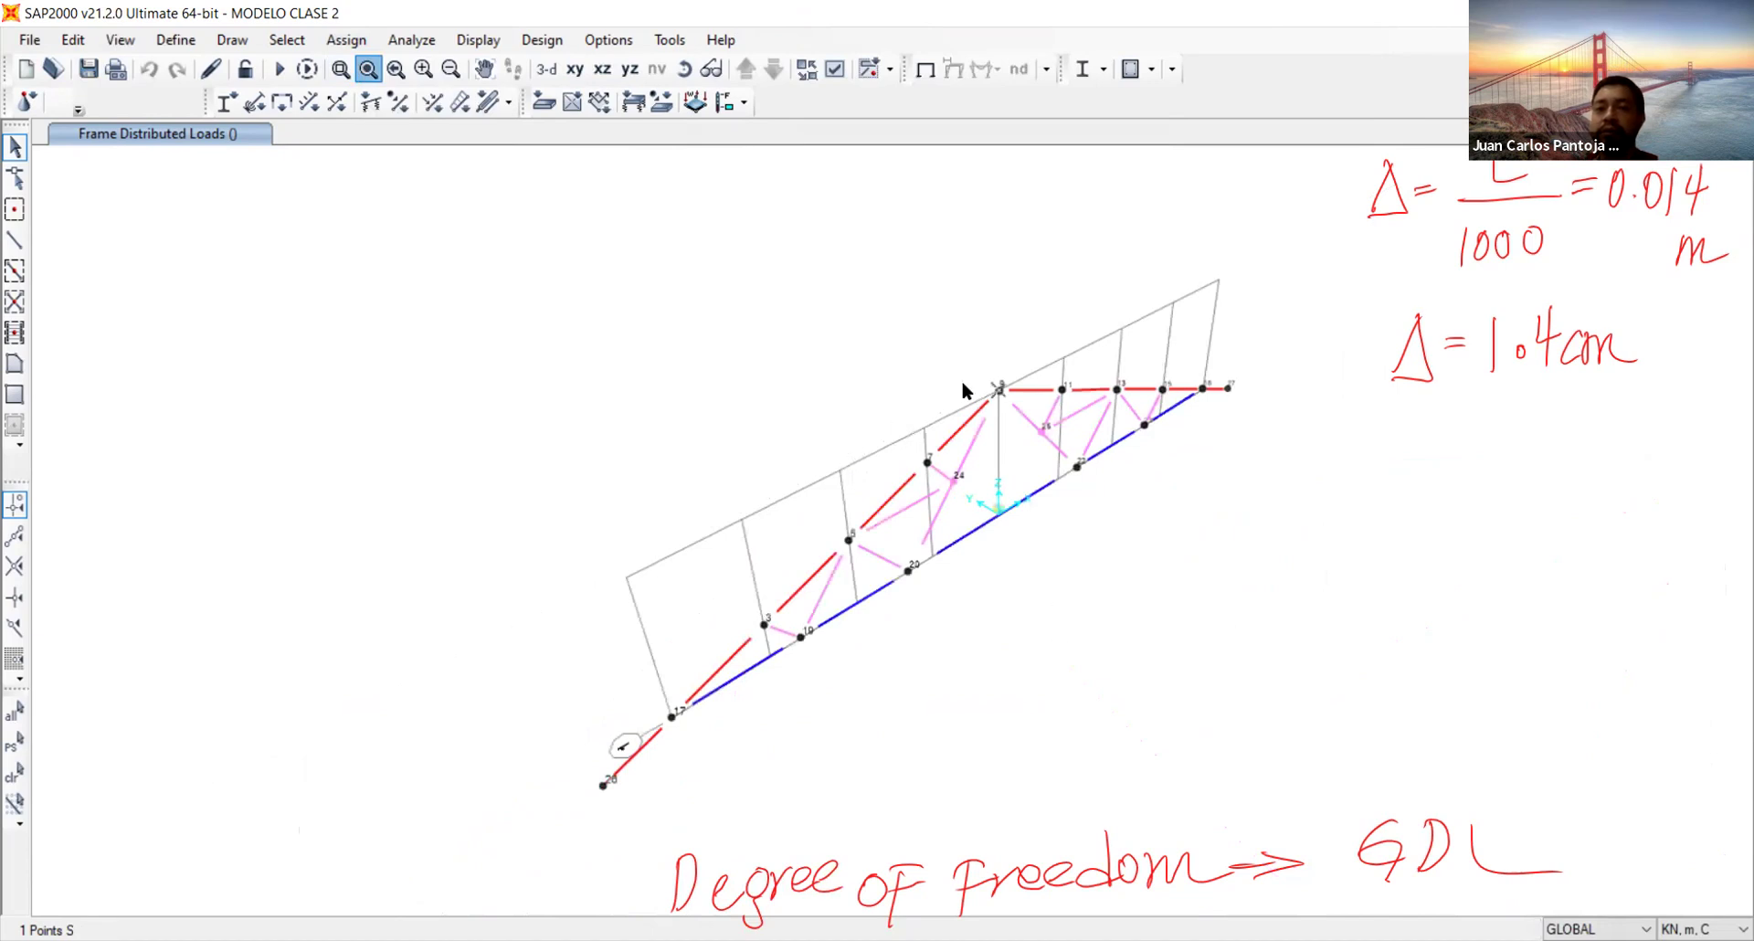
pyautogui.click(1000, 393)
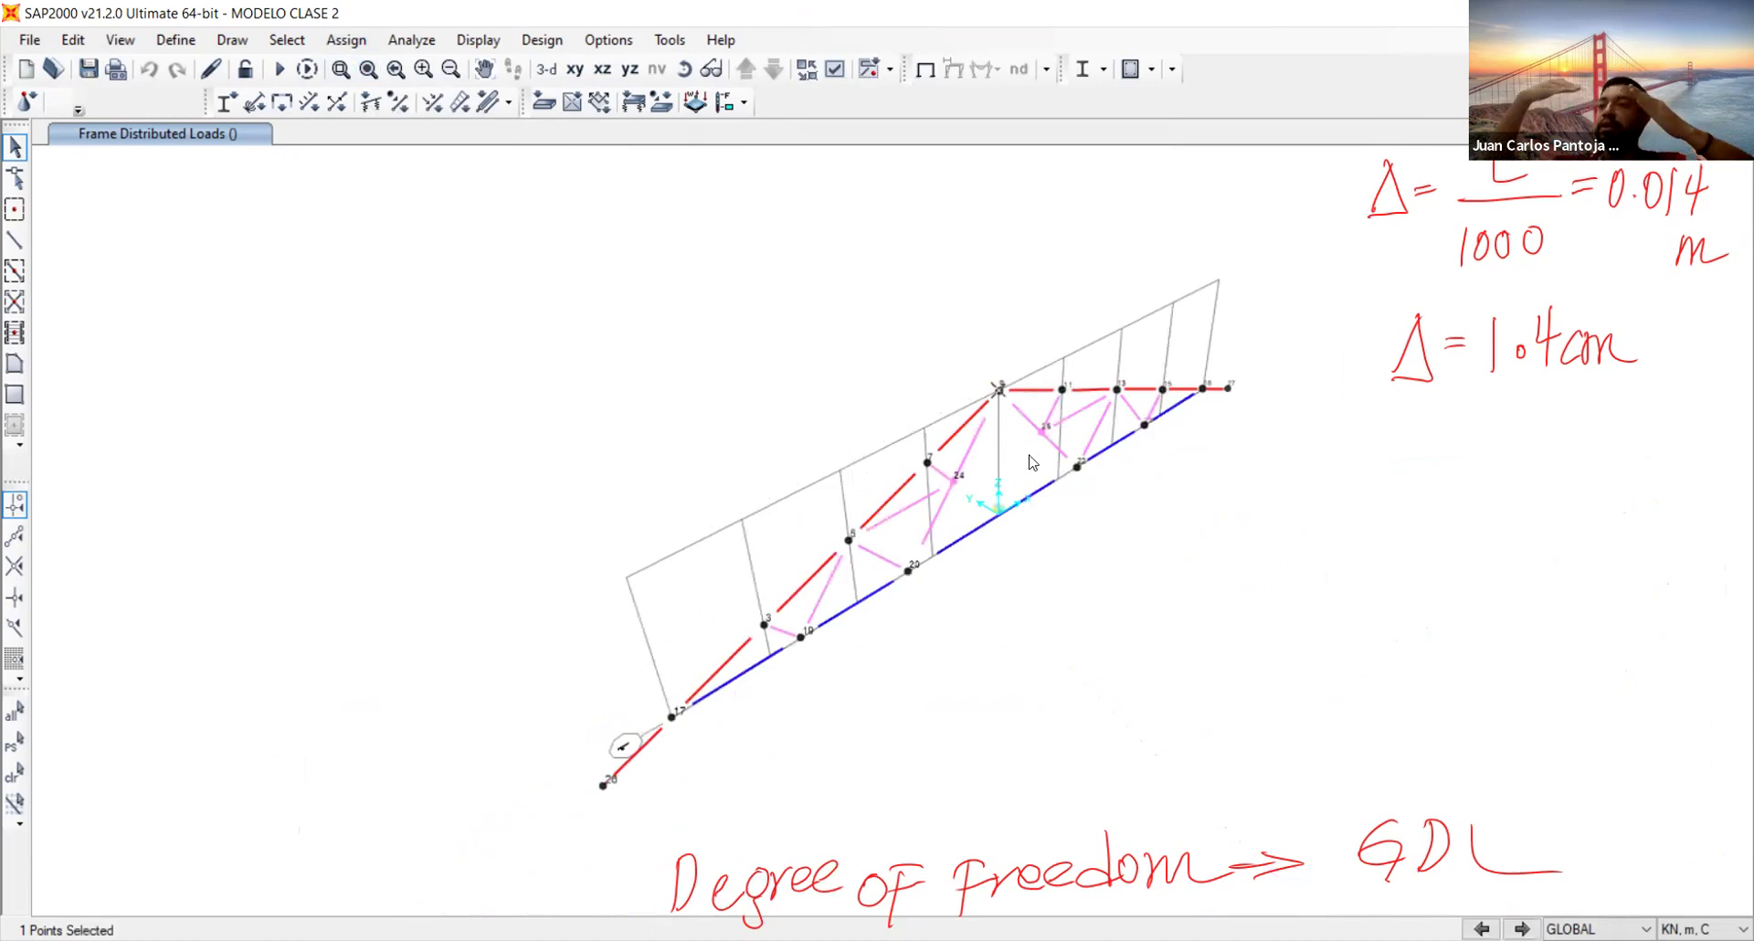
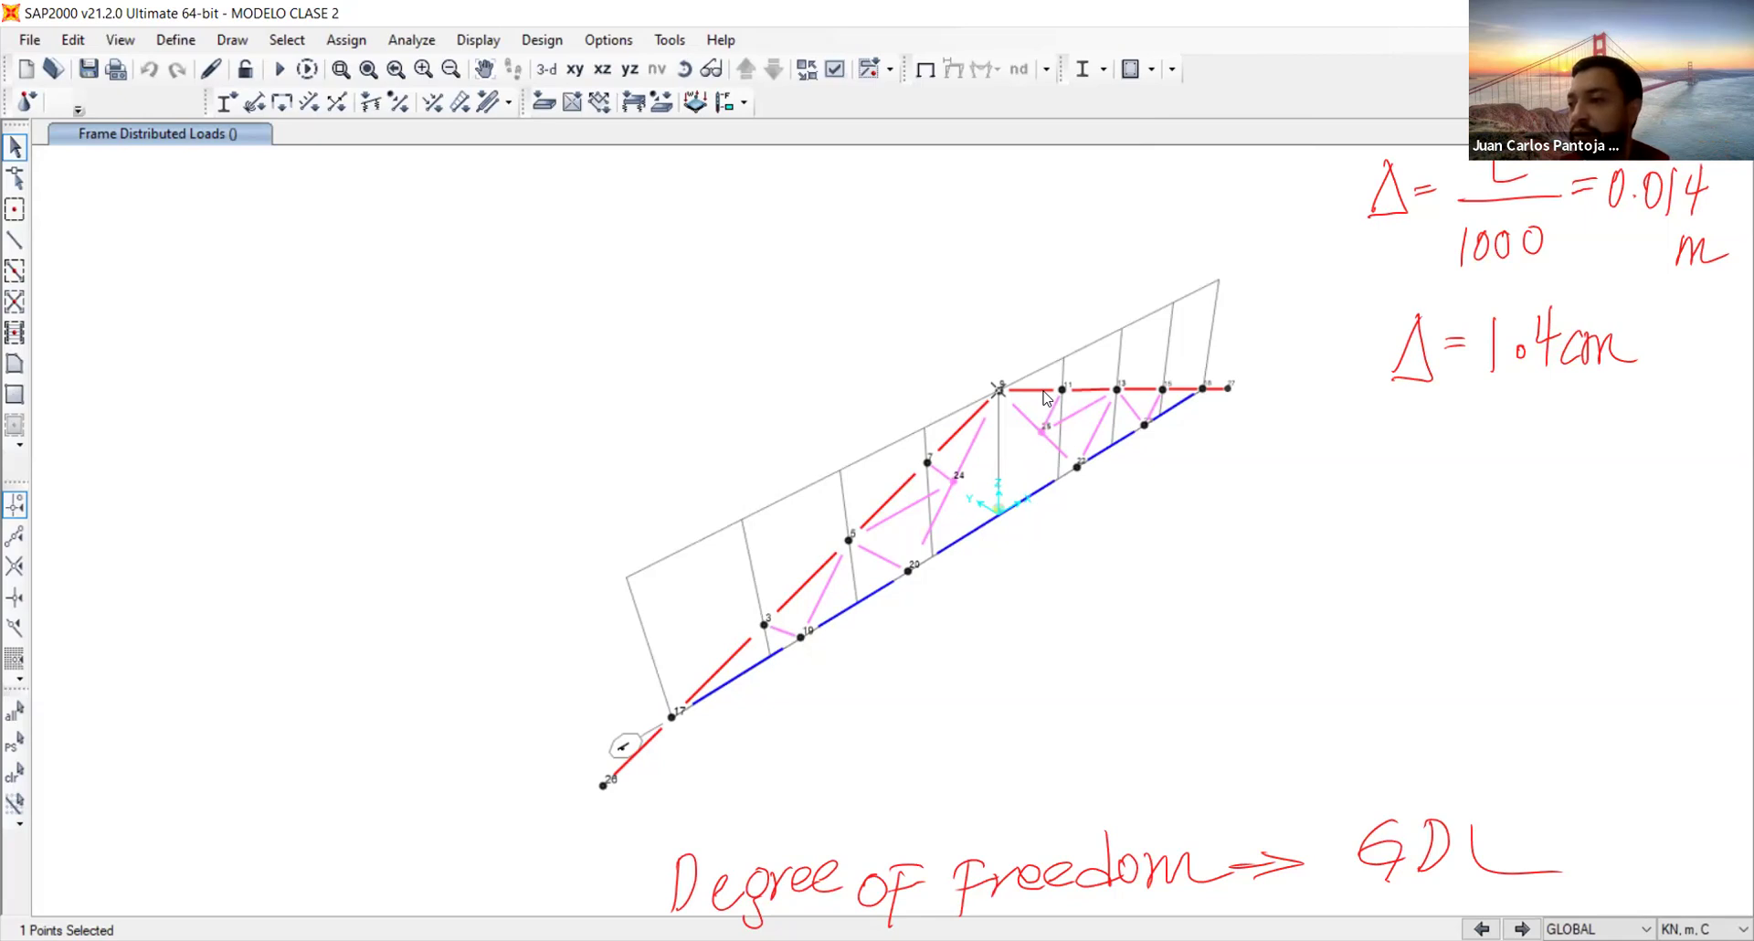
# Start a new load case named 1.2D+1.6L NL that uses the stiffness at the end of nonlinear case Imperfecciones
pyautogui.click(176, 39)
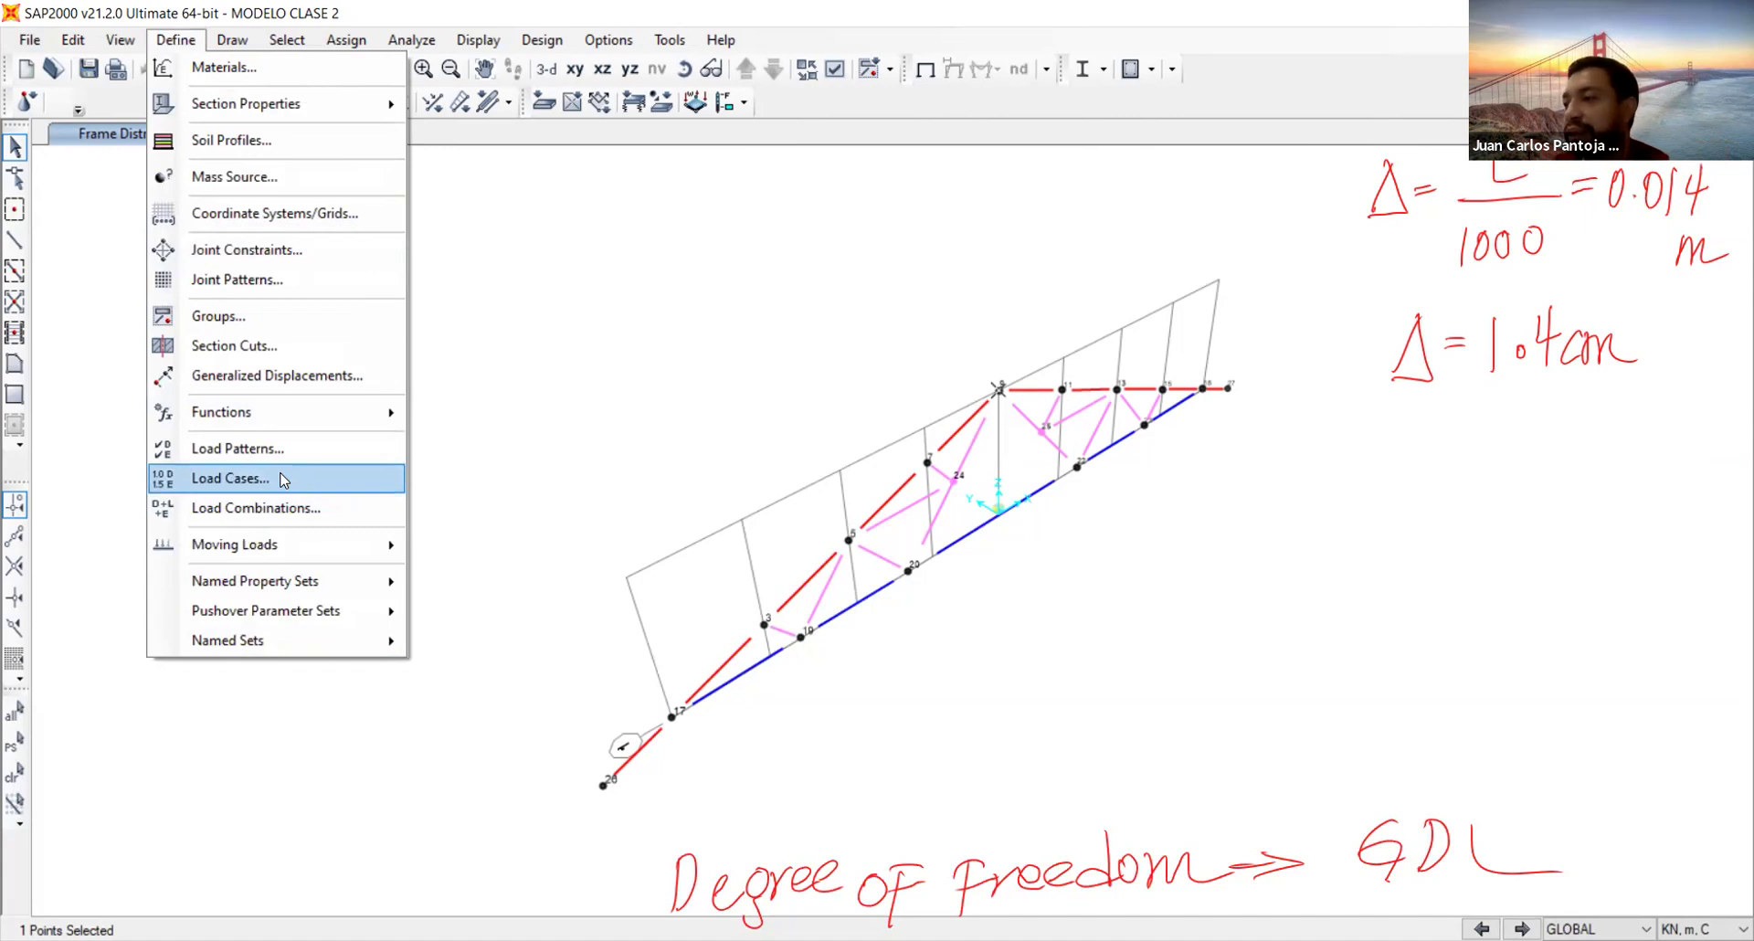
pyautogui.click(284, 479)
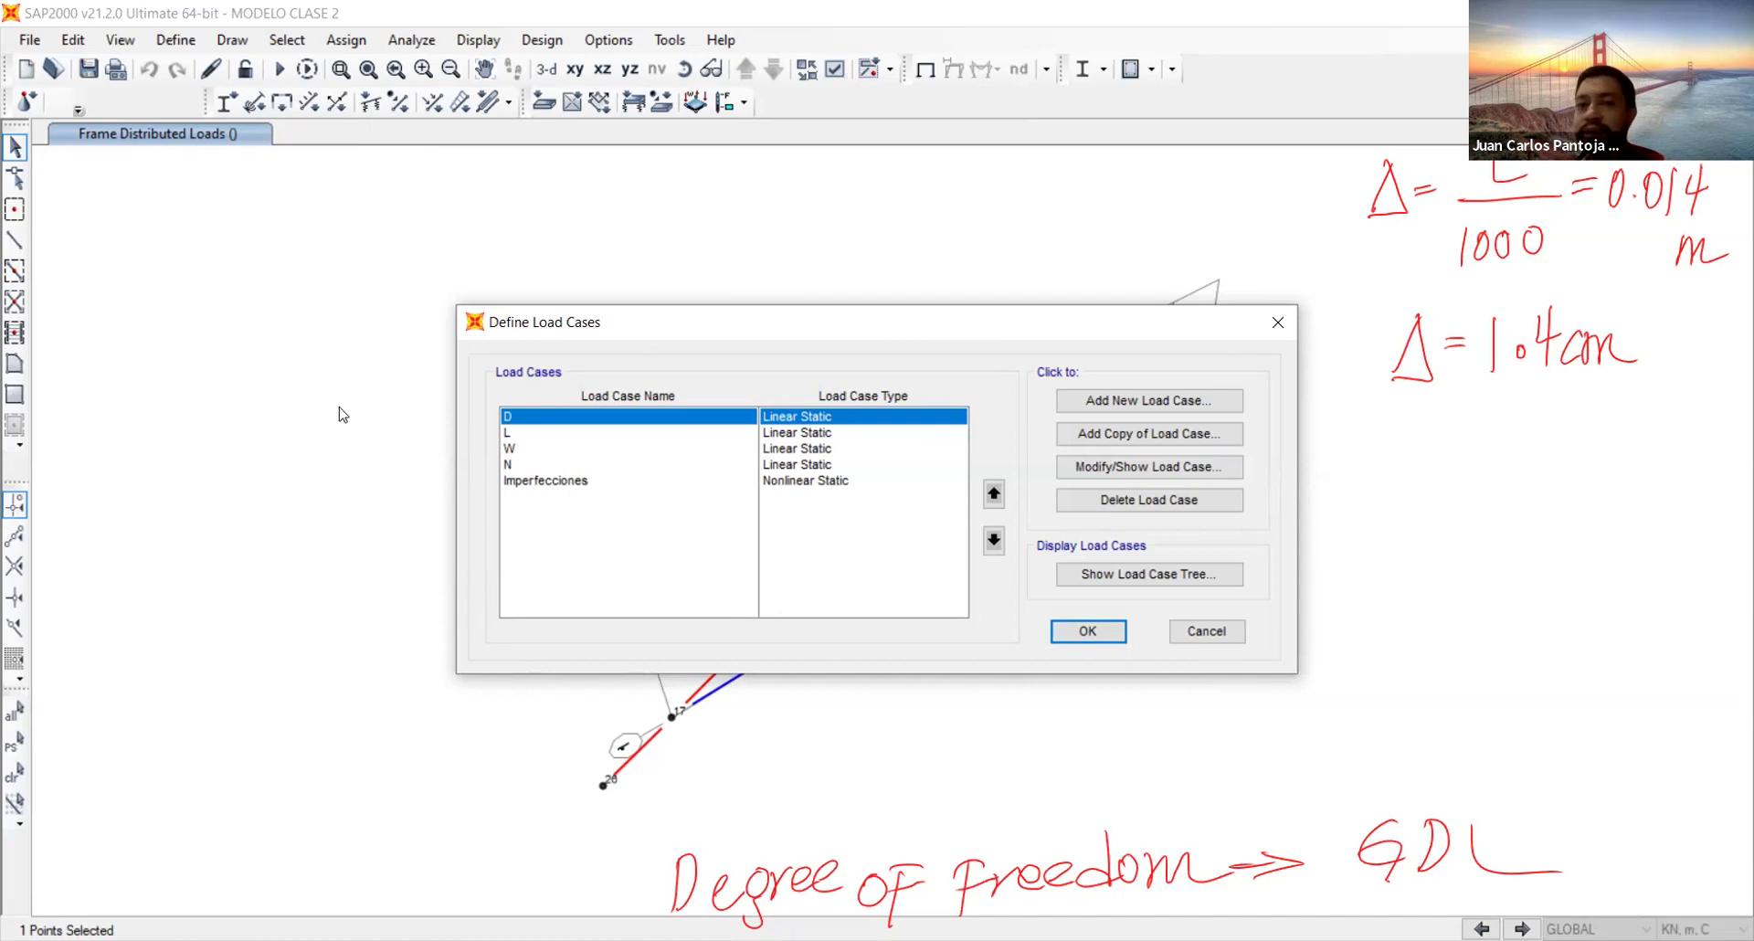
pyautogui.click(1118, 403)
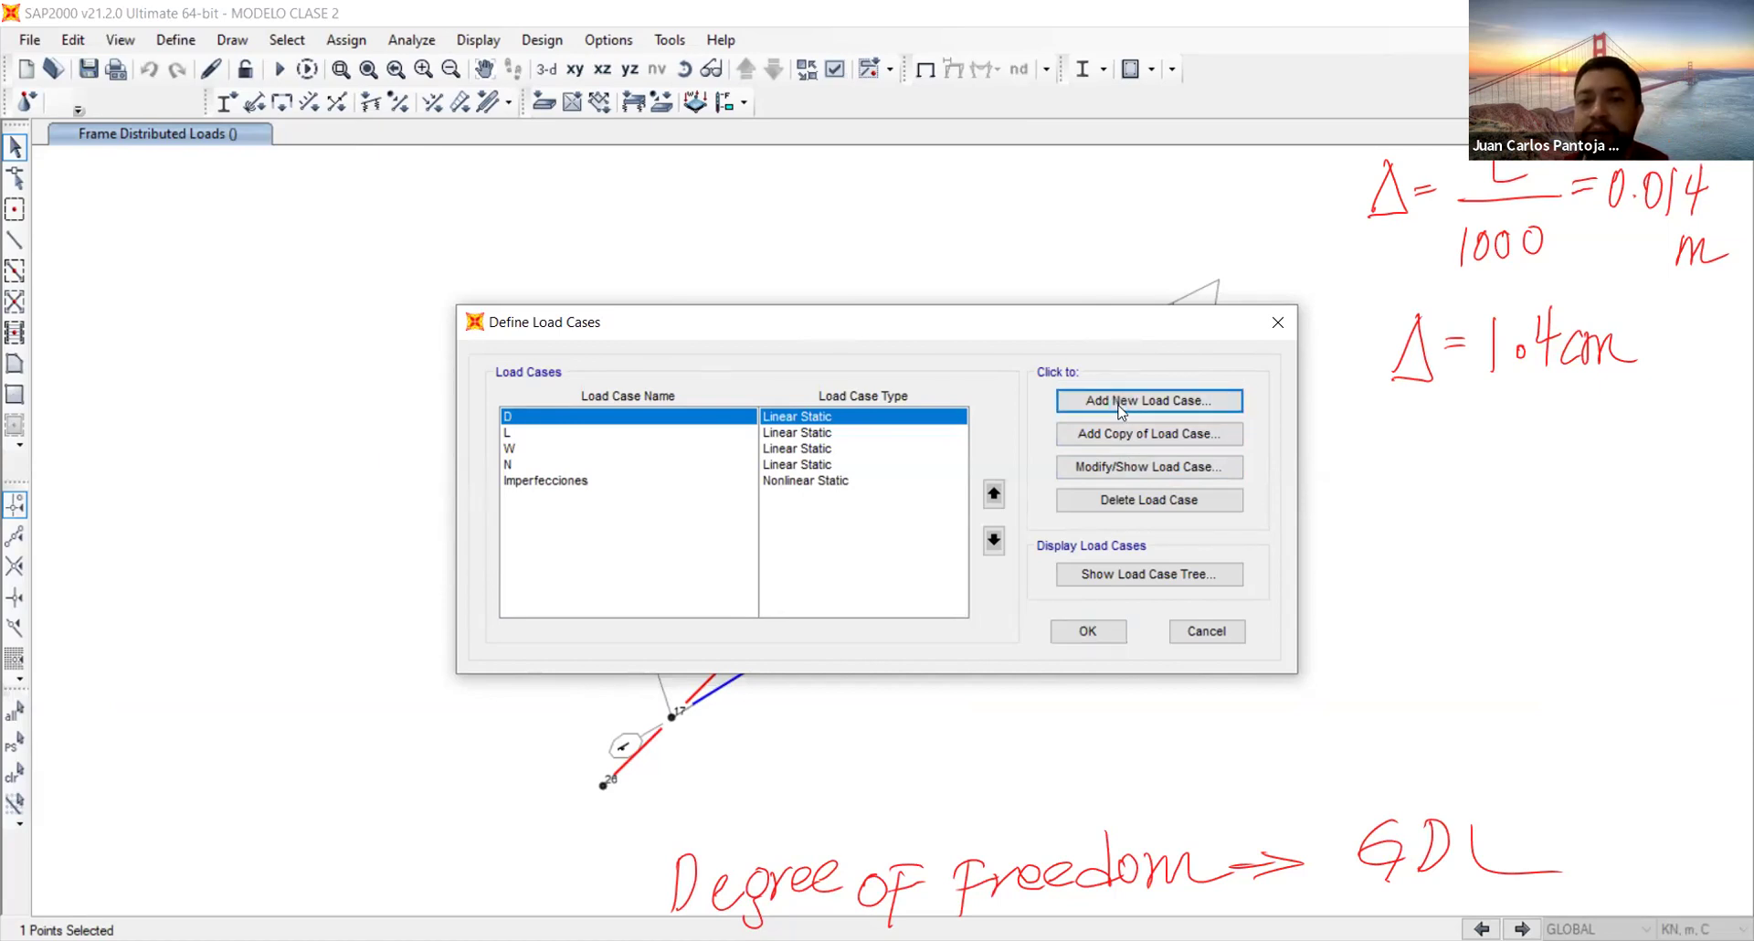
pyautogui.write('1.2')
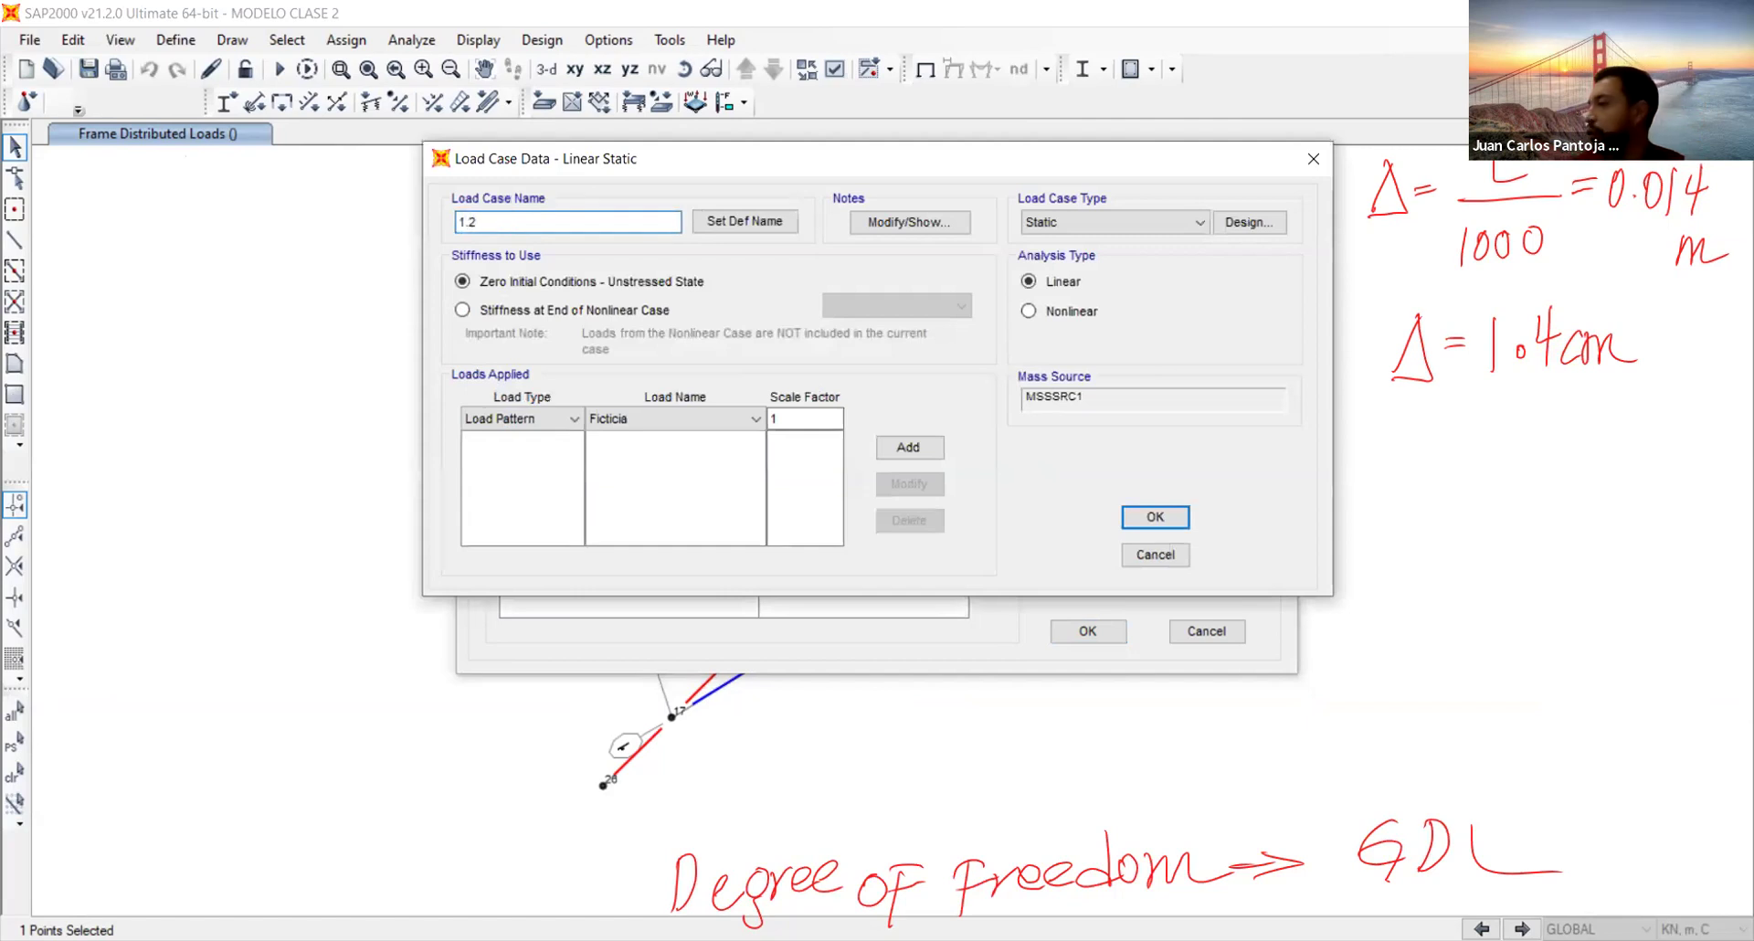
pyautogui.write('D')
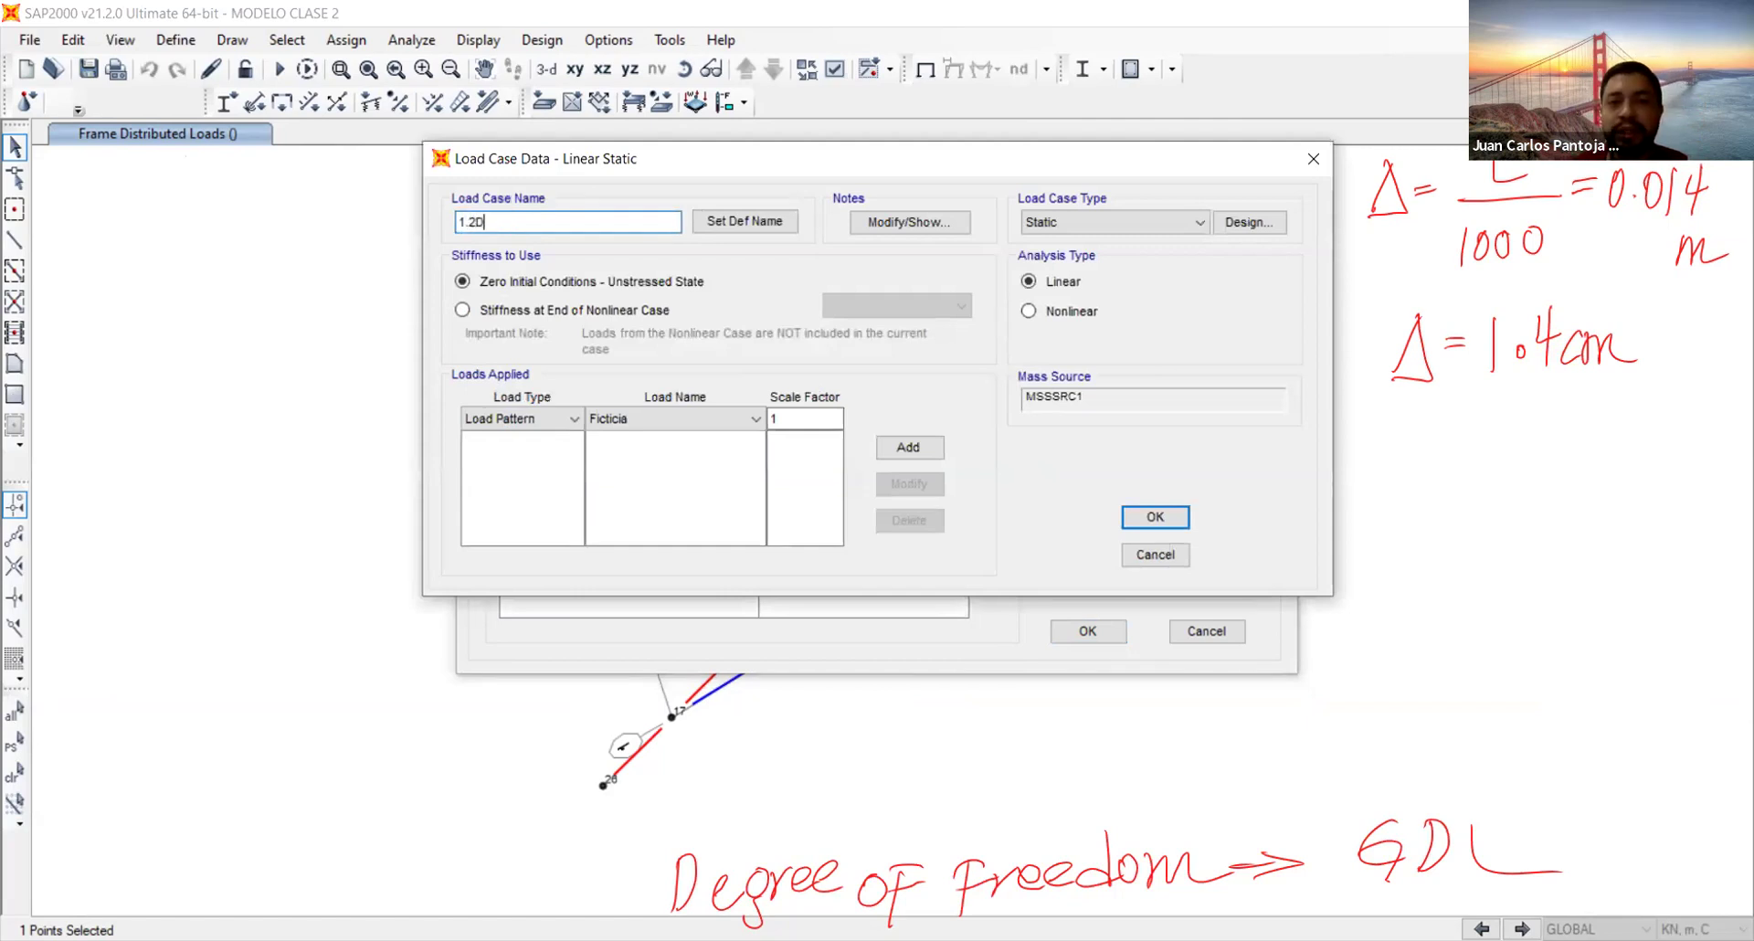
pyautogui.write('+1.6')
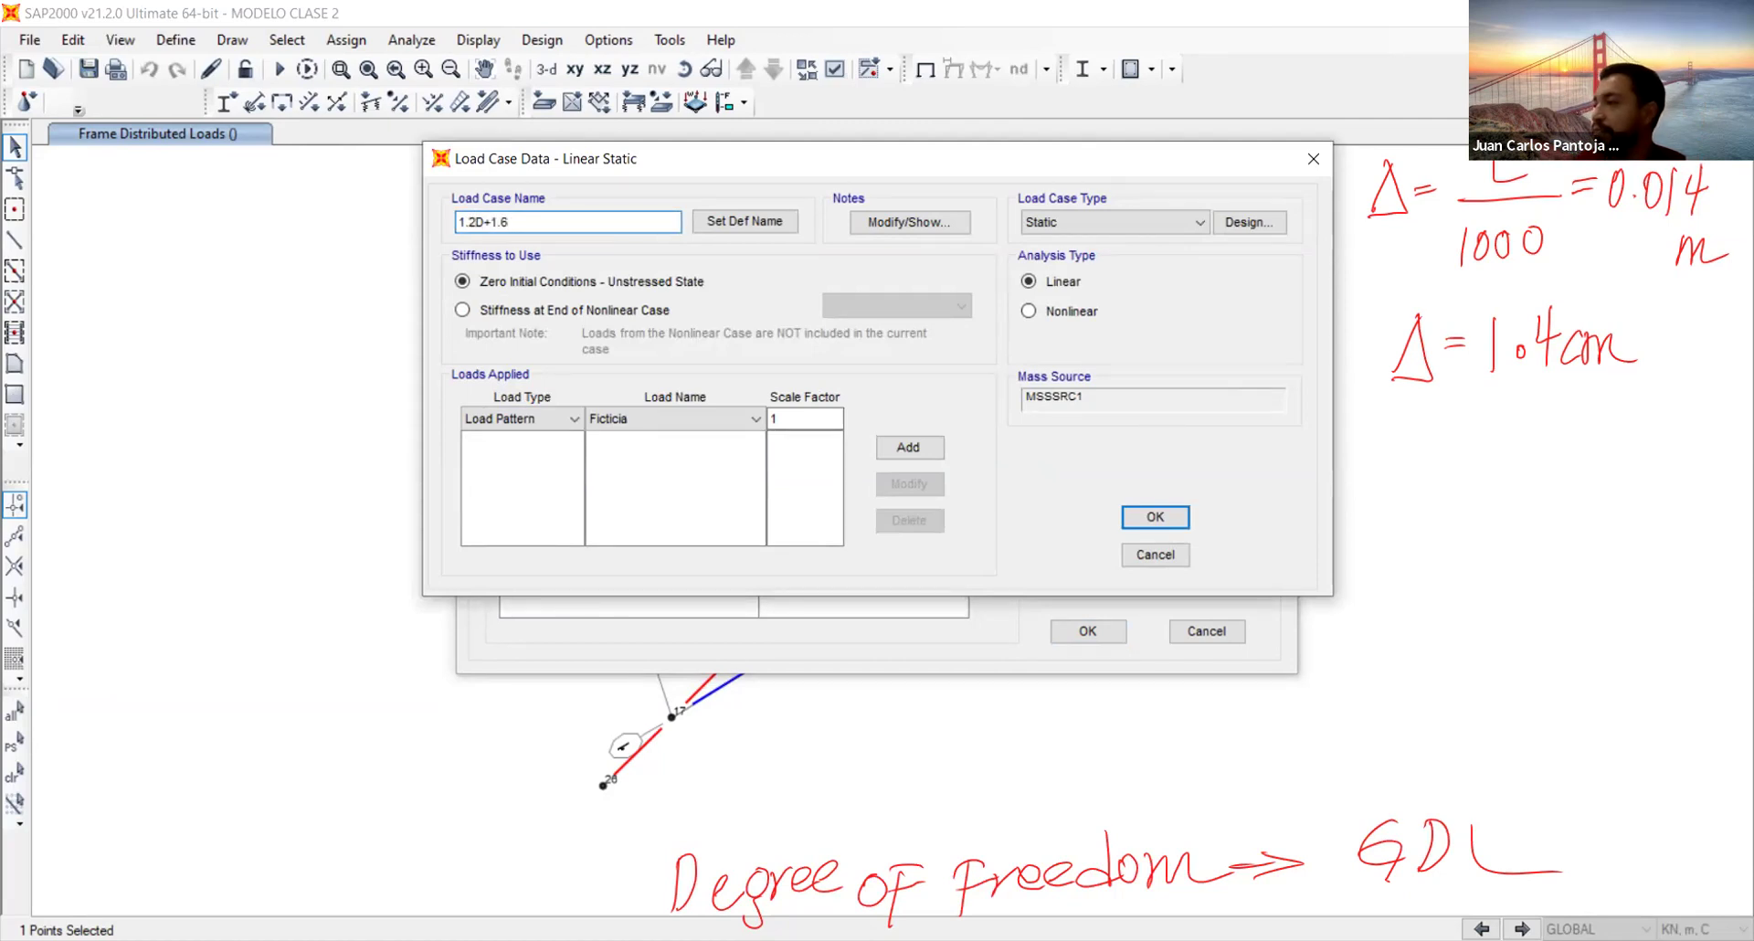
pyautogui.write('L NL')
pyautogui.press('BackSpace')
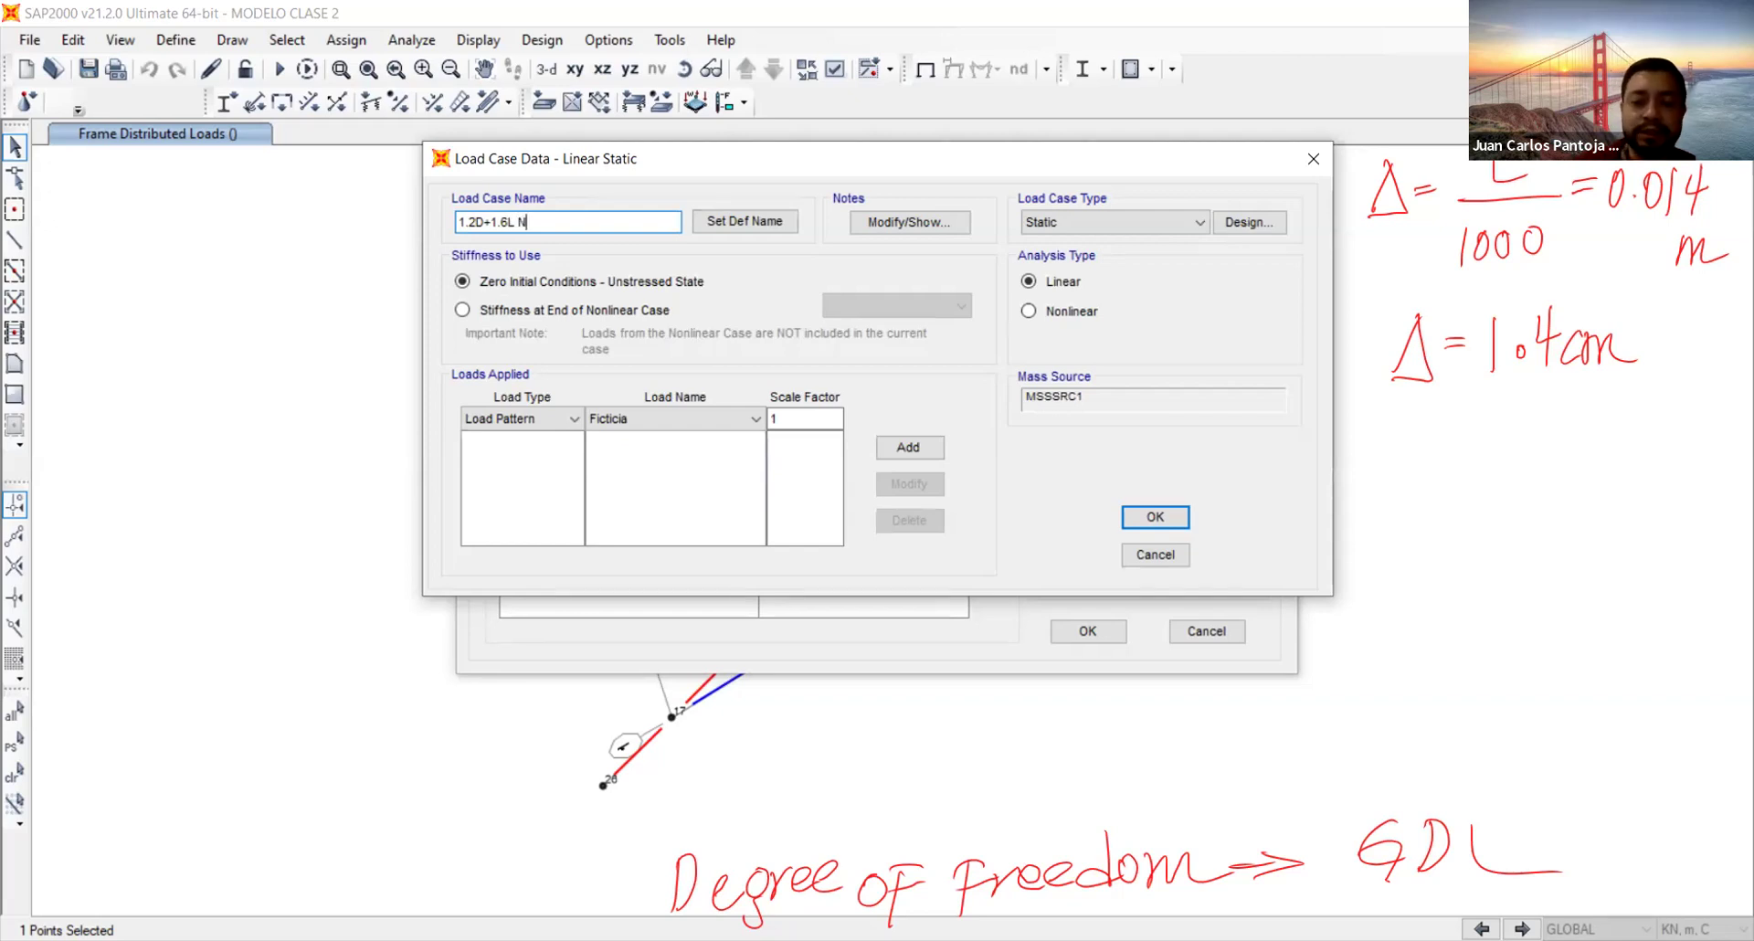
pyautogui.write('o lineal')
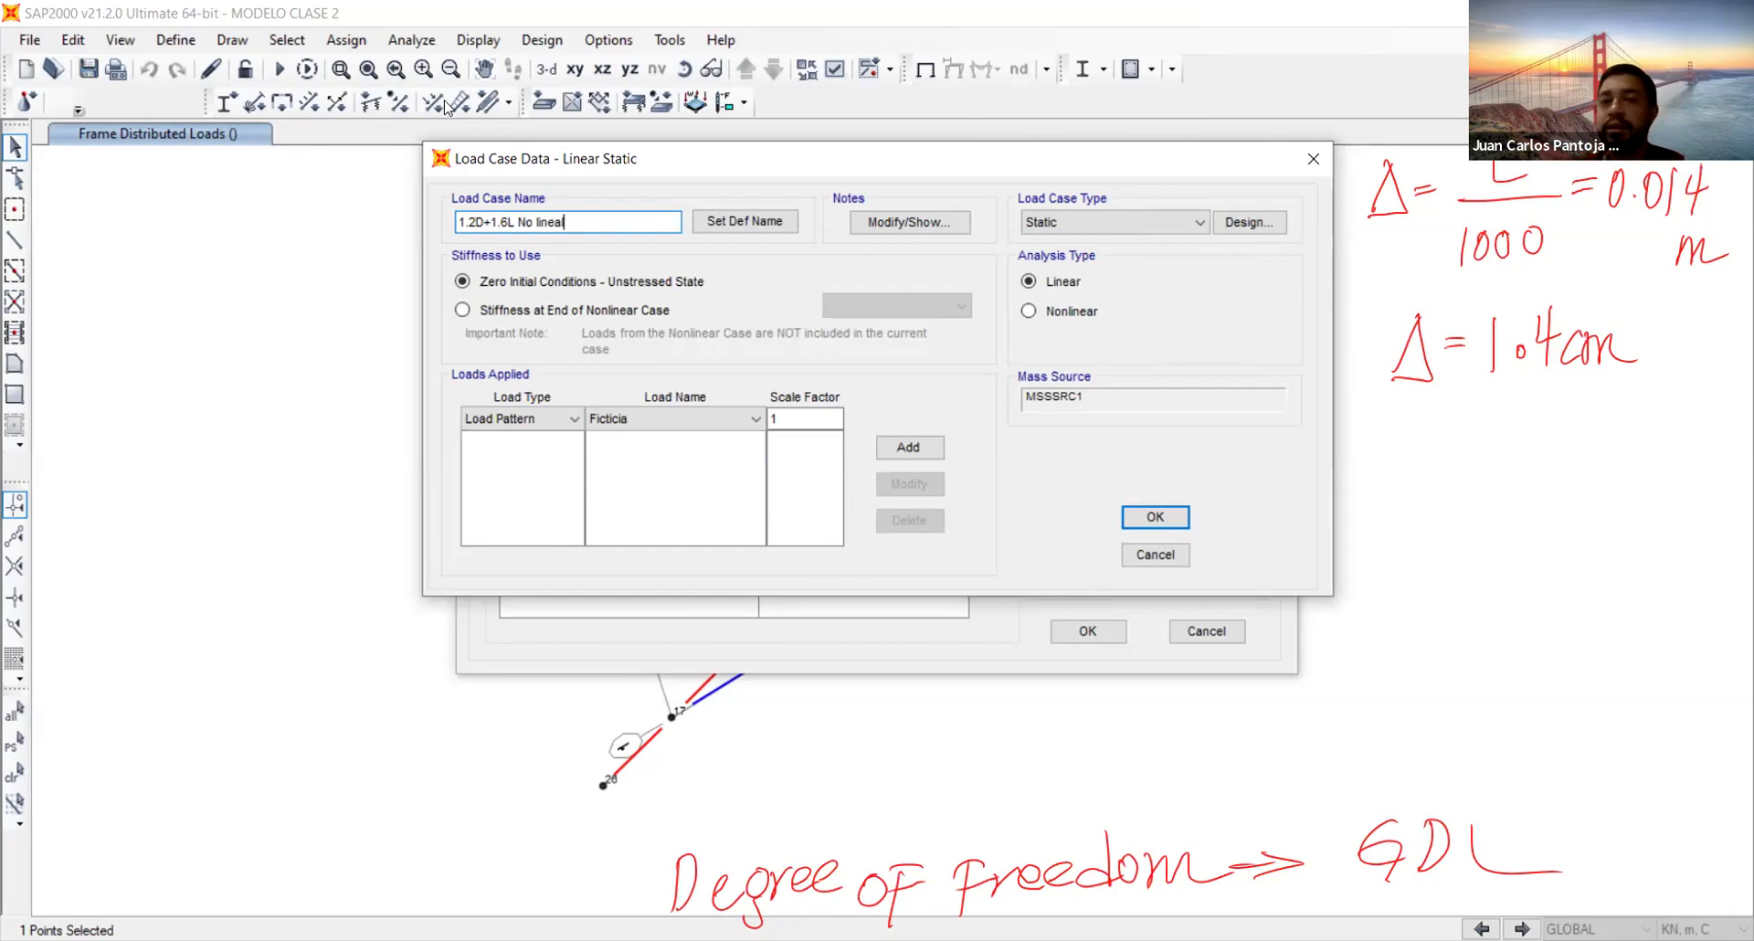
pyautogui.moveTo(564, 222); pyautogui.dragTo(526, 222)
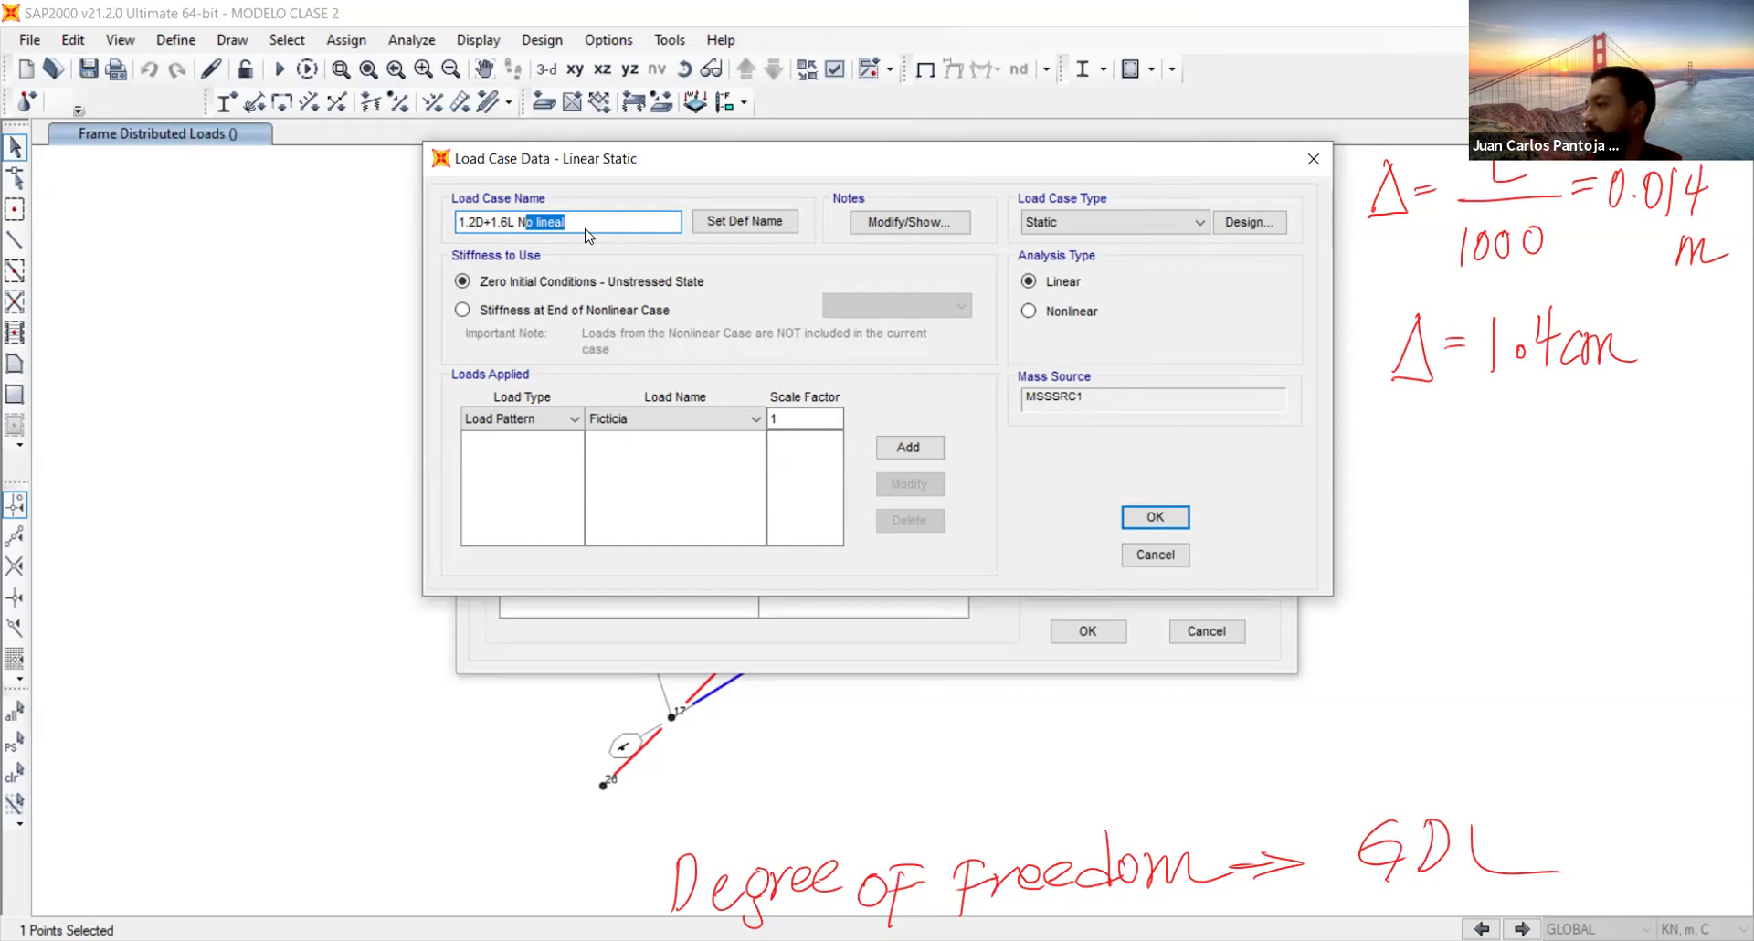
pyautogui.write('L')
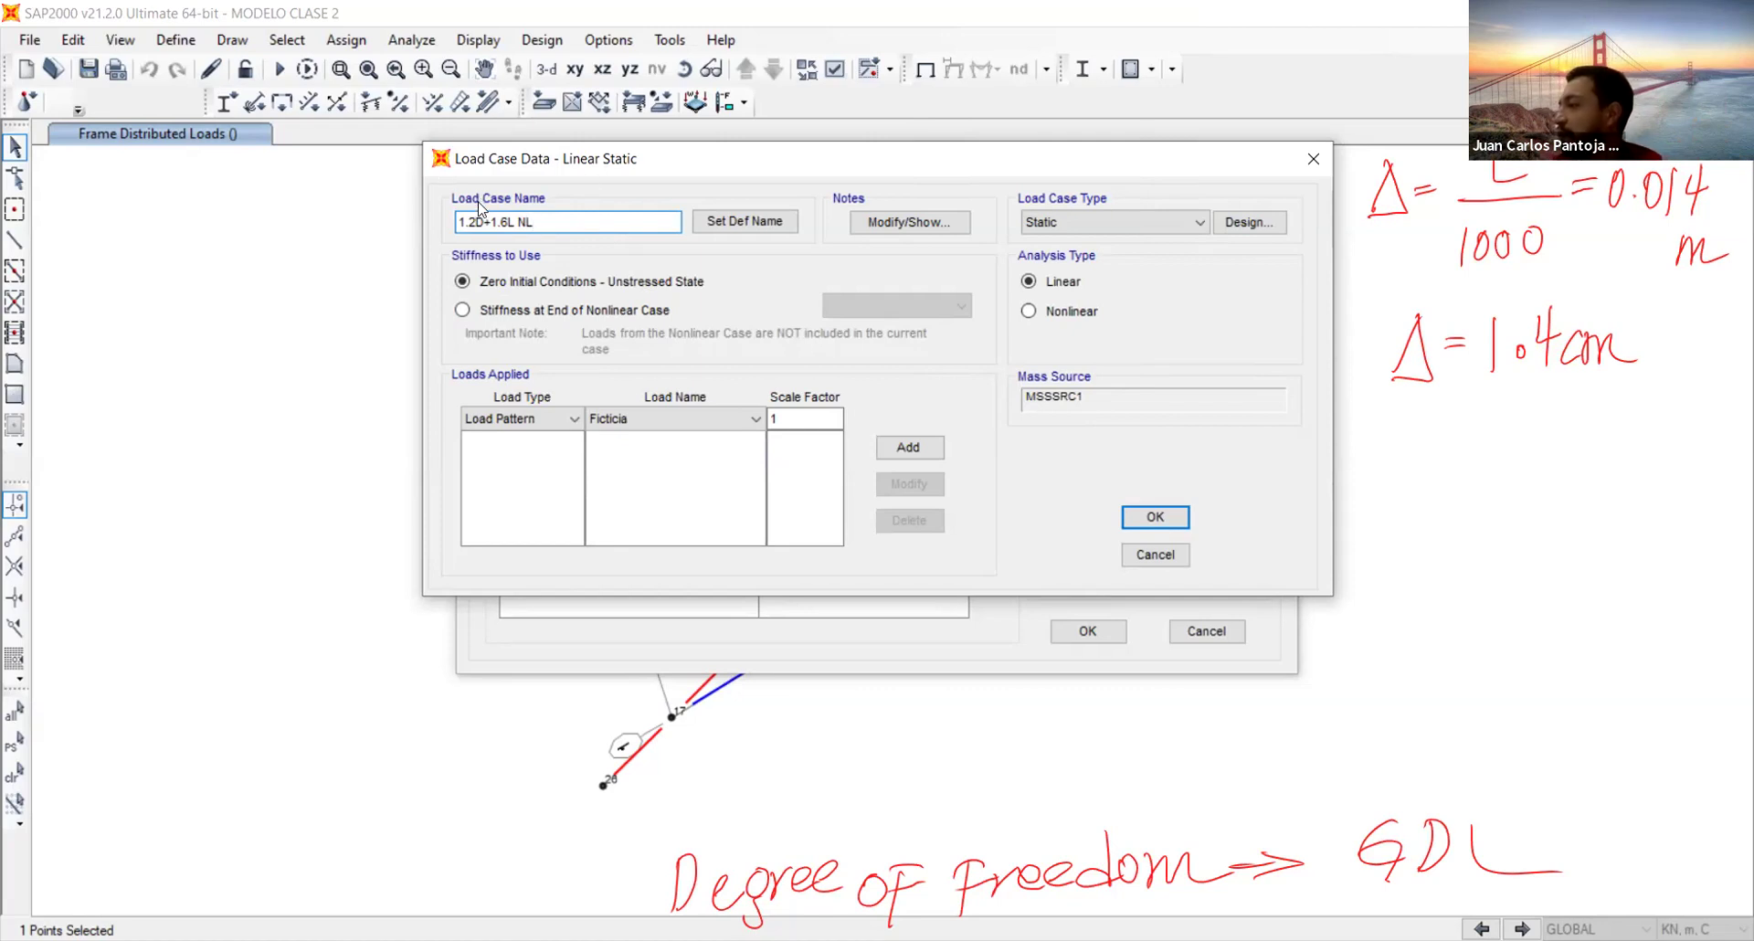
pyautogui.click(461, 311)
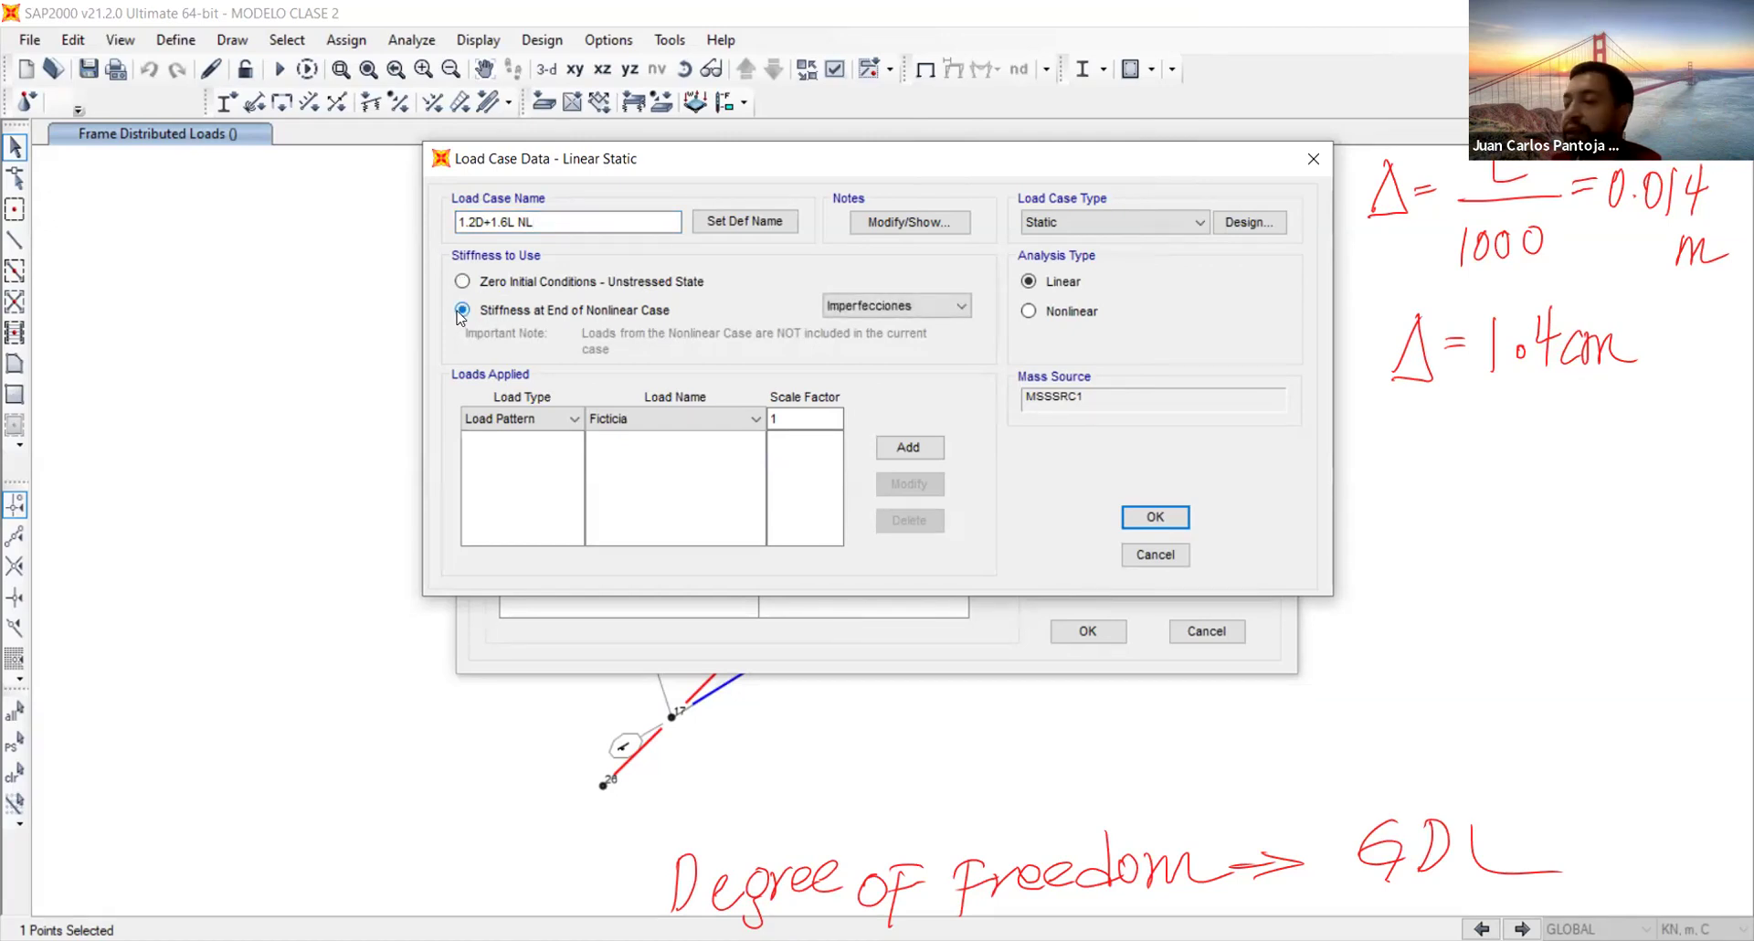
# Make the 1.2D+1.6L NL case a nonlinear static case with P-Delta, continuing from the end of Imperfecciones
pyautogui.click(551, 223)
pyautogui.moveTo(539, 223); pyautogui.dragTo(455, 223)
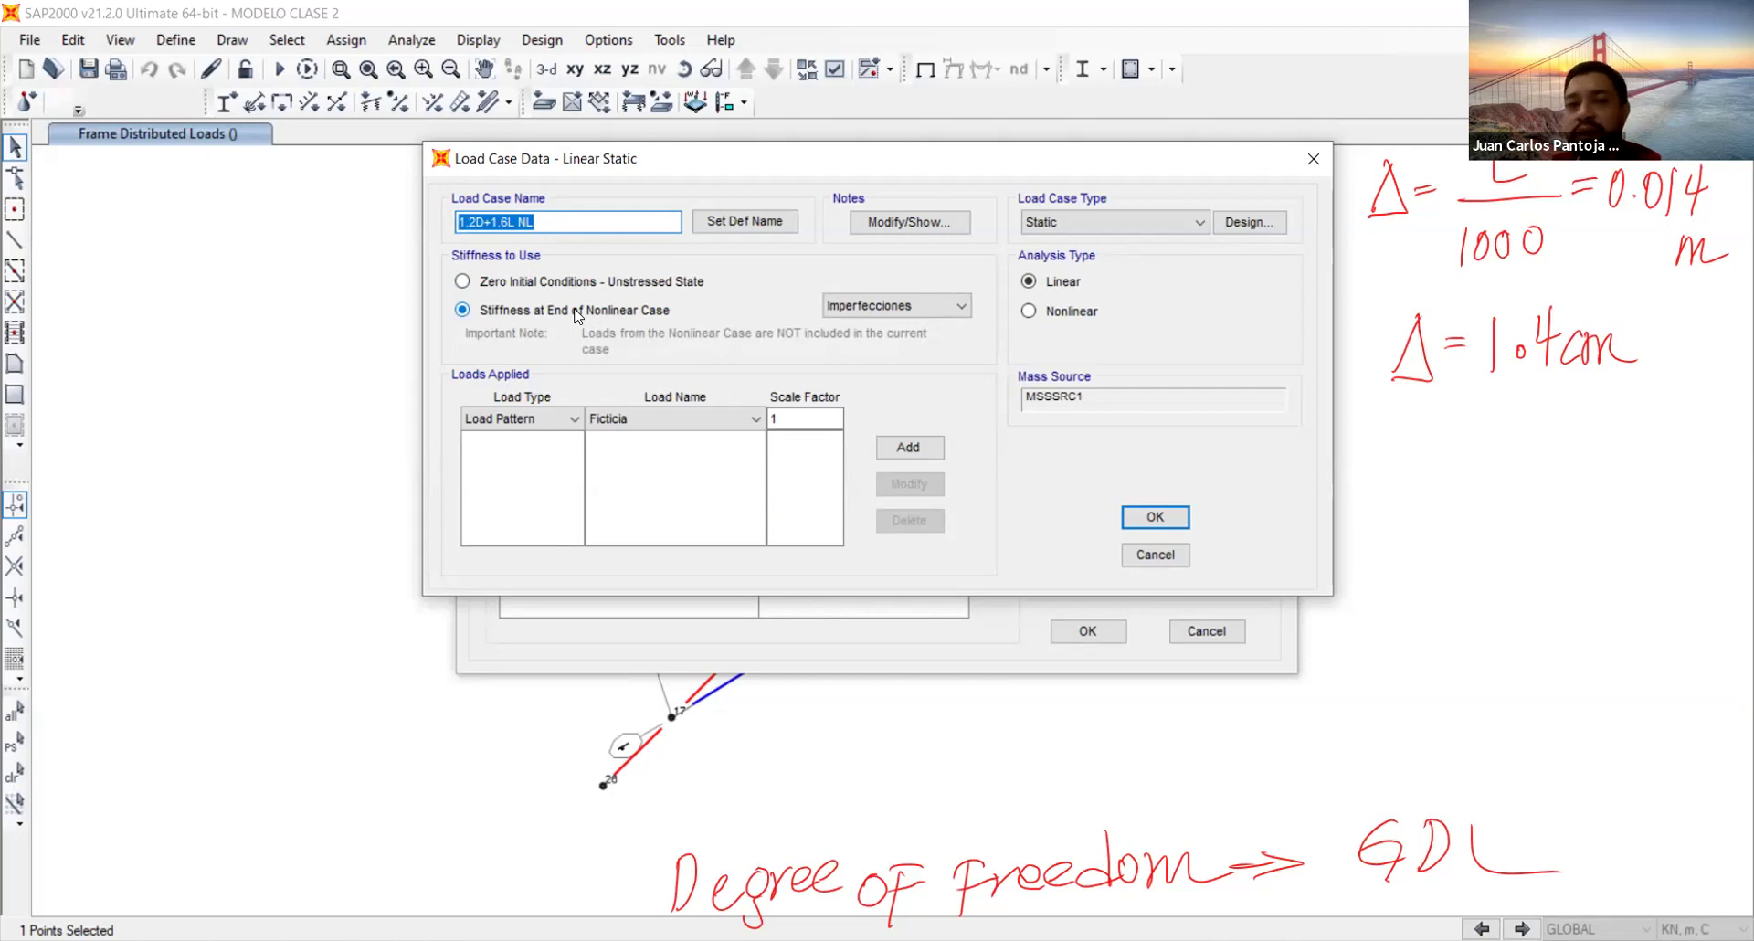
pyautogui.click(883, 310)
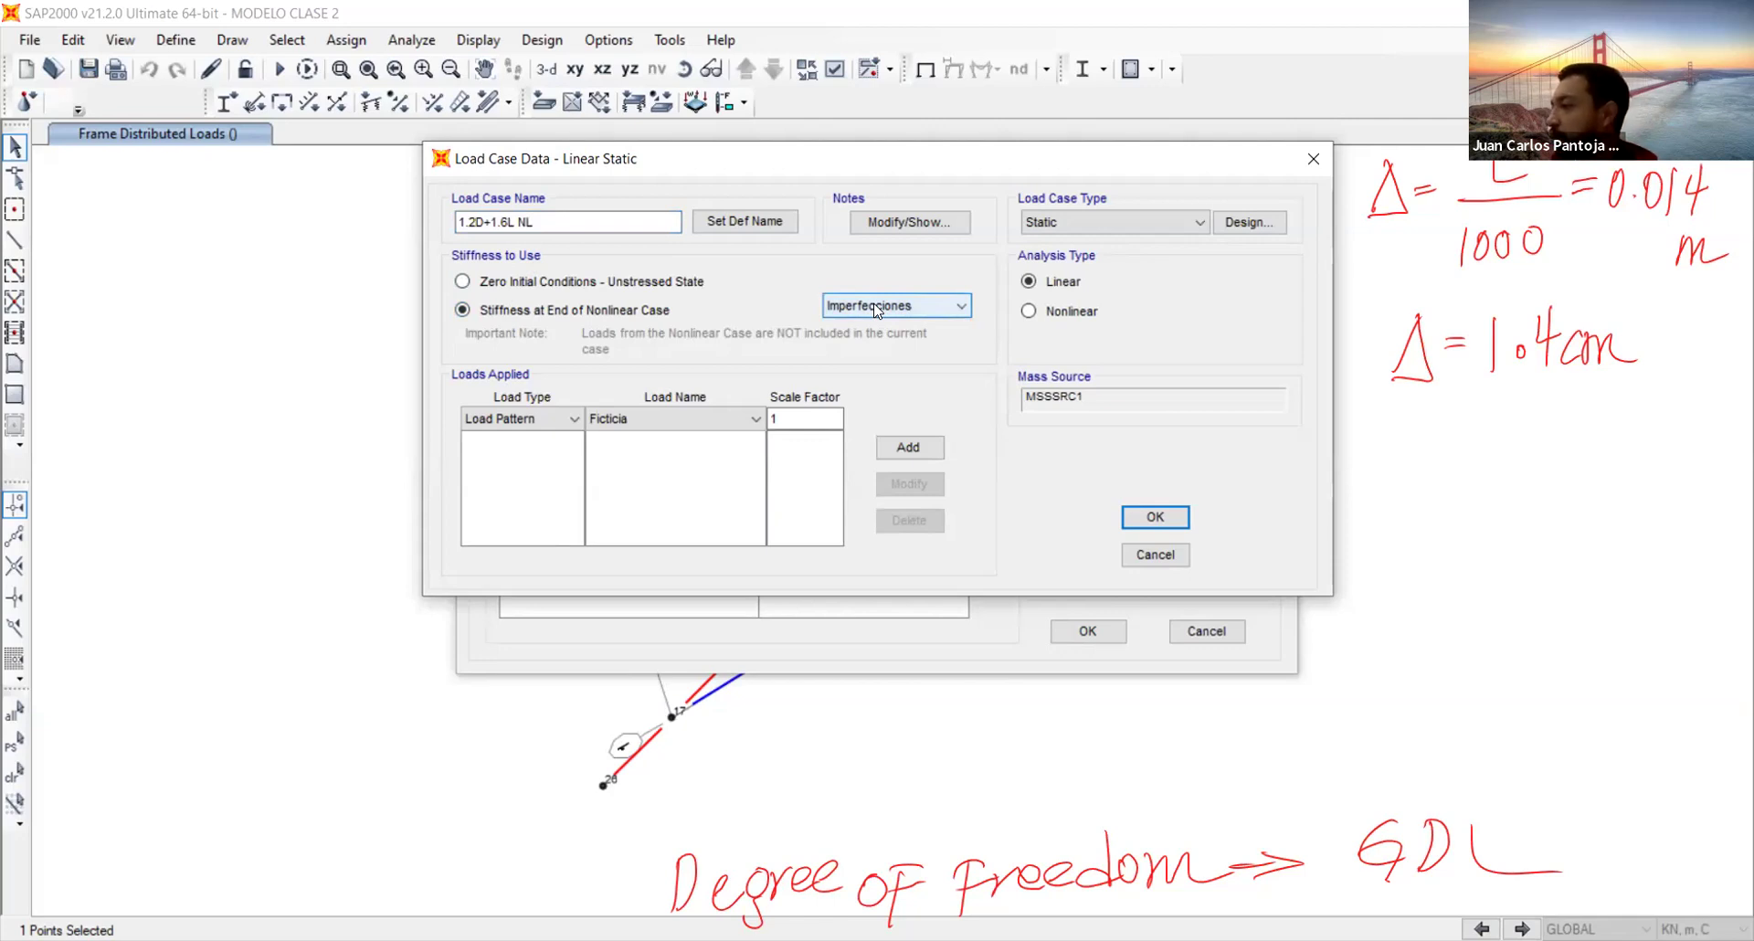
pyautogui.click(1158, 224)
pyautogui.click(1158, 226)
pyautogui.click(1064, 311)
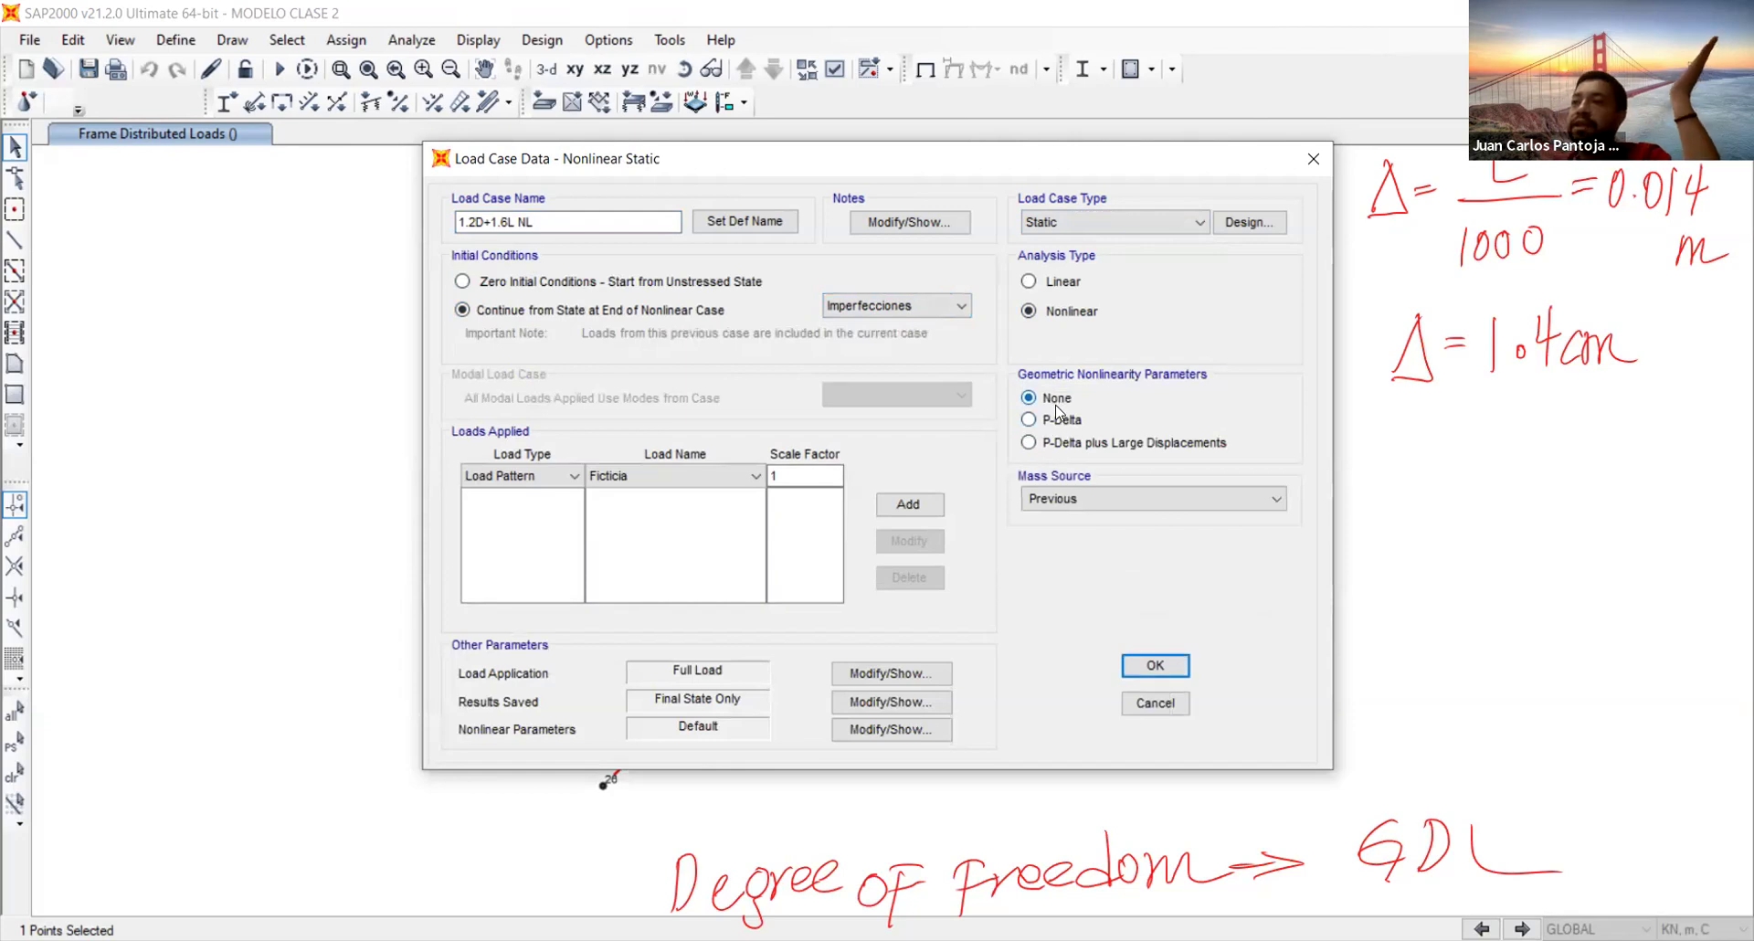
pyautogui.click(1057, 419)
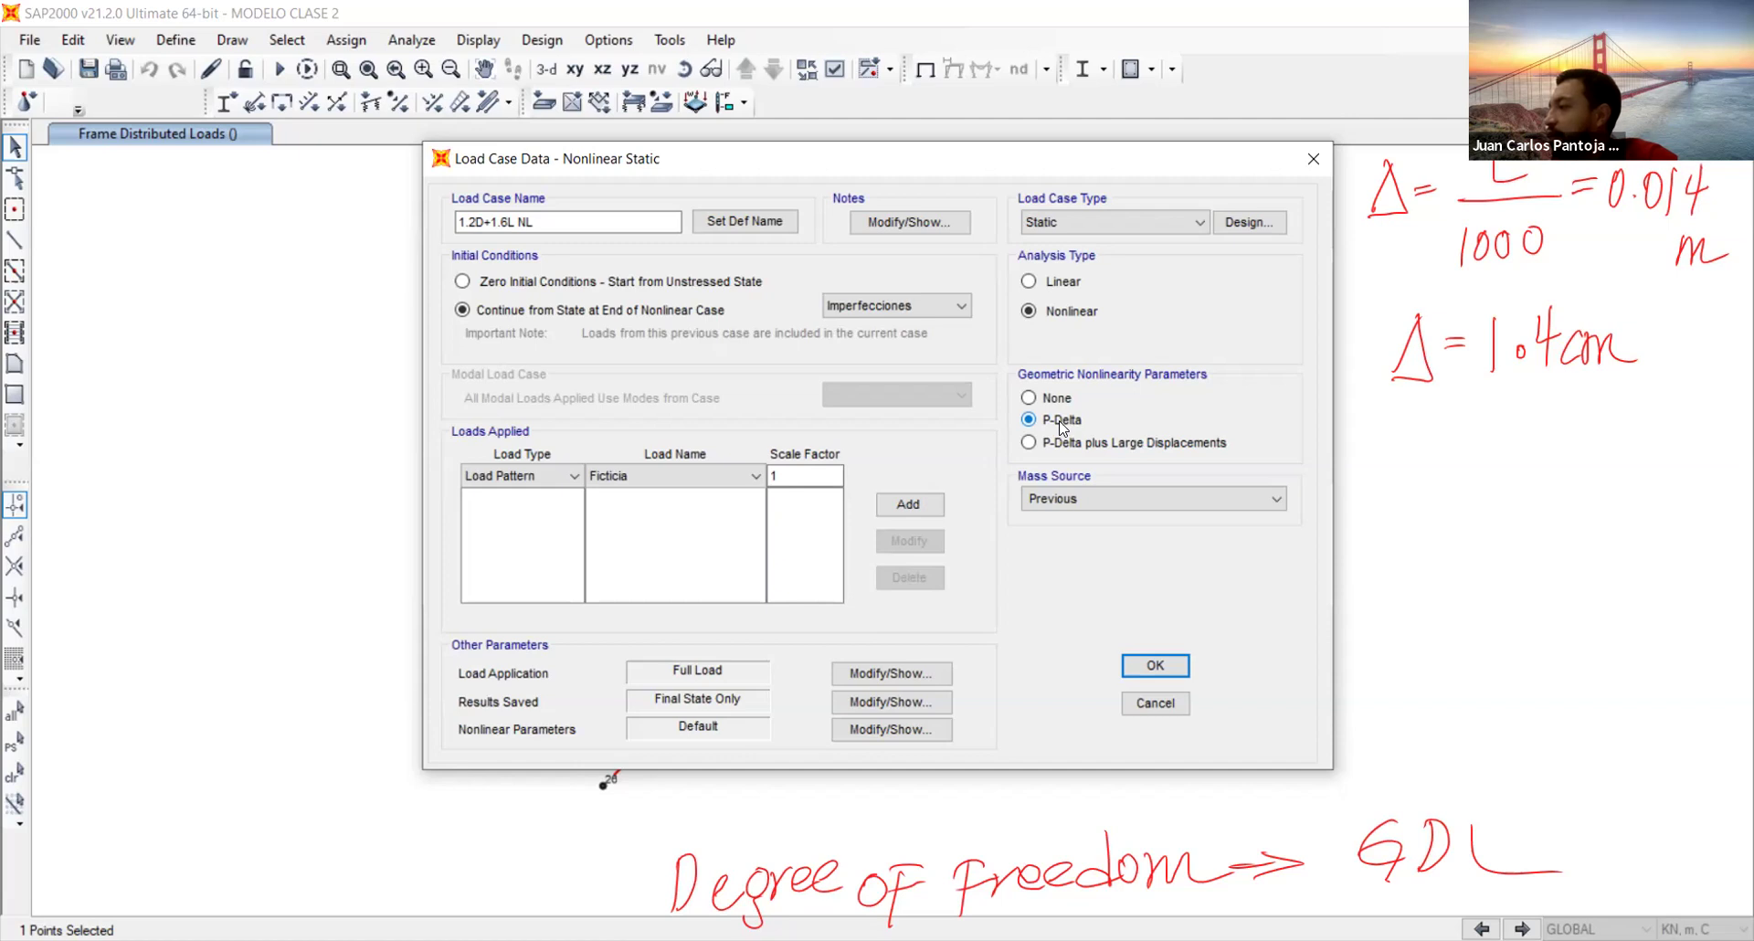
# Apply the Muerta load pattern to the 1.2D+1.6L NL case with a scale factor of 1.2
pyautogui.click(681, 477)
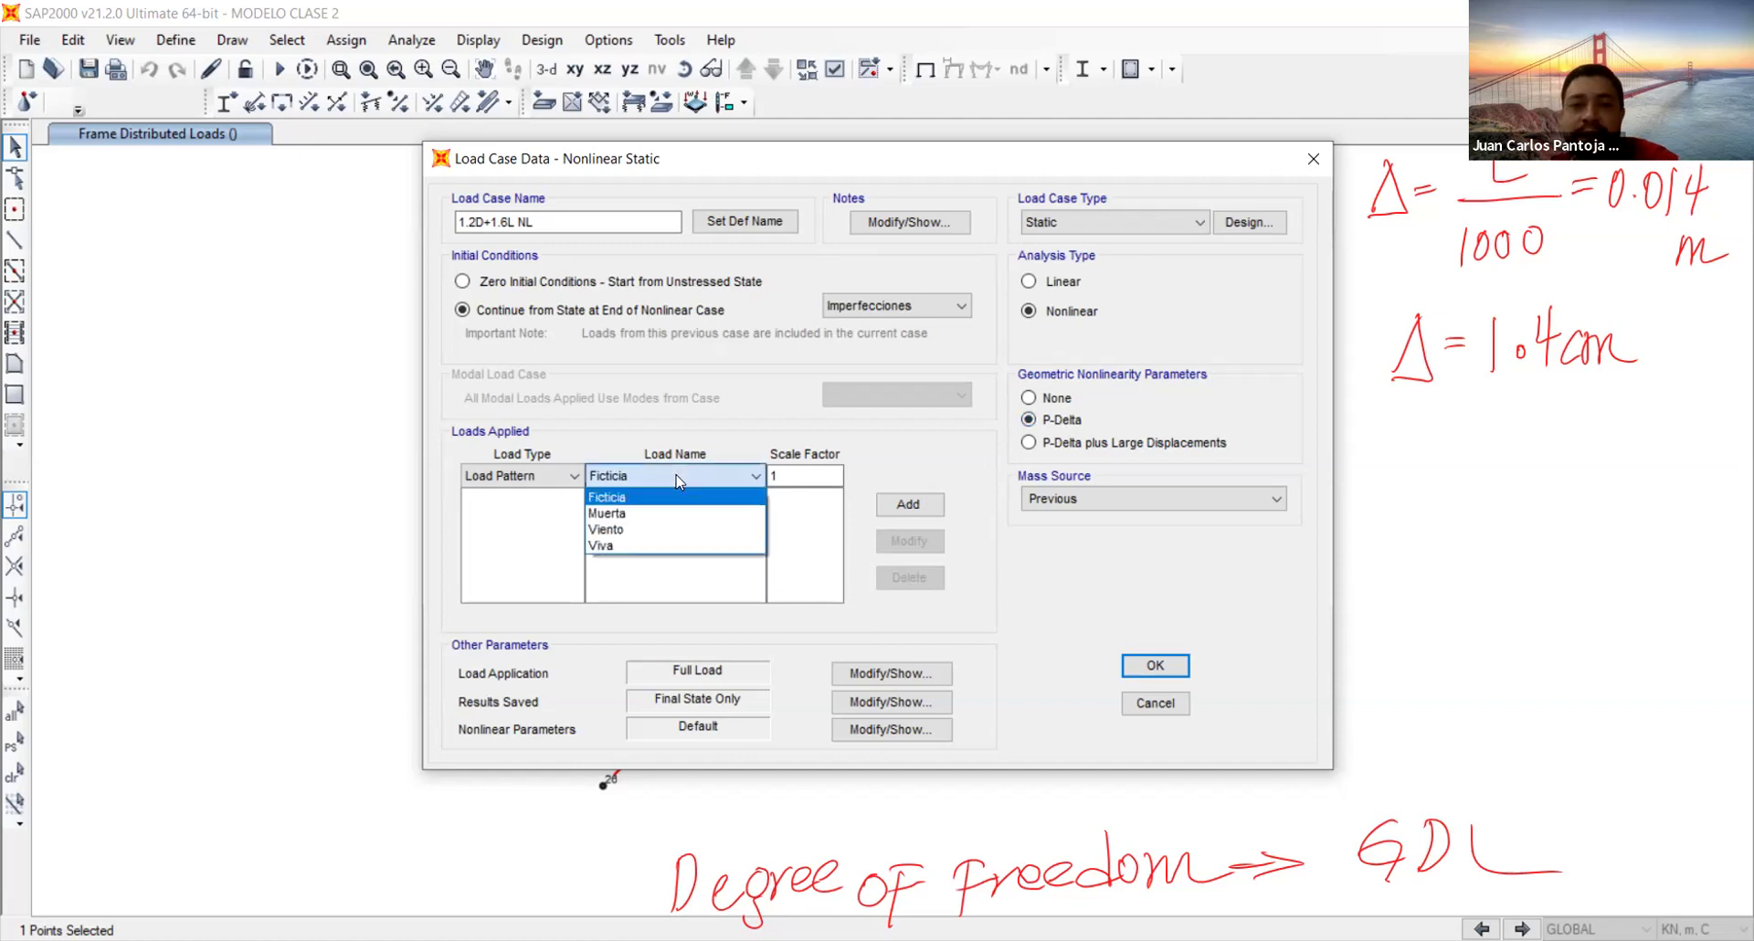
pyautogui.click(679, 514)
pyautogui.click(783, 477)
pyautogui.write('.2')
pyautogui.click(909, 504)
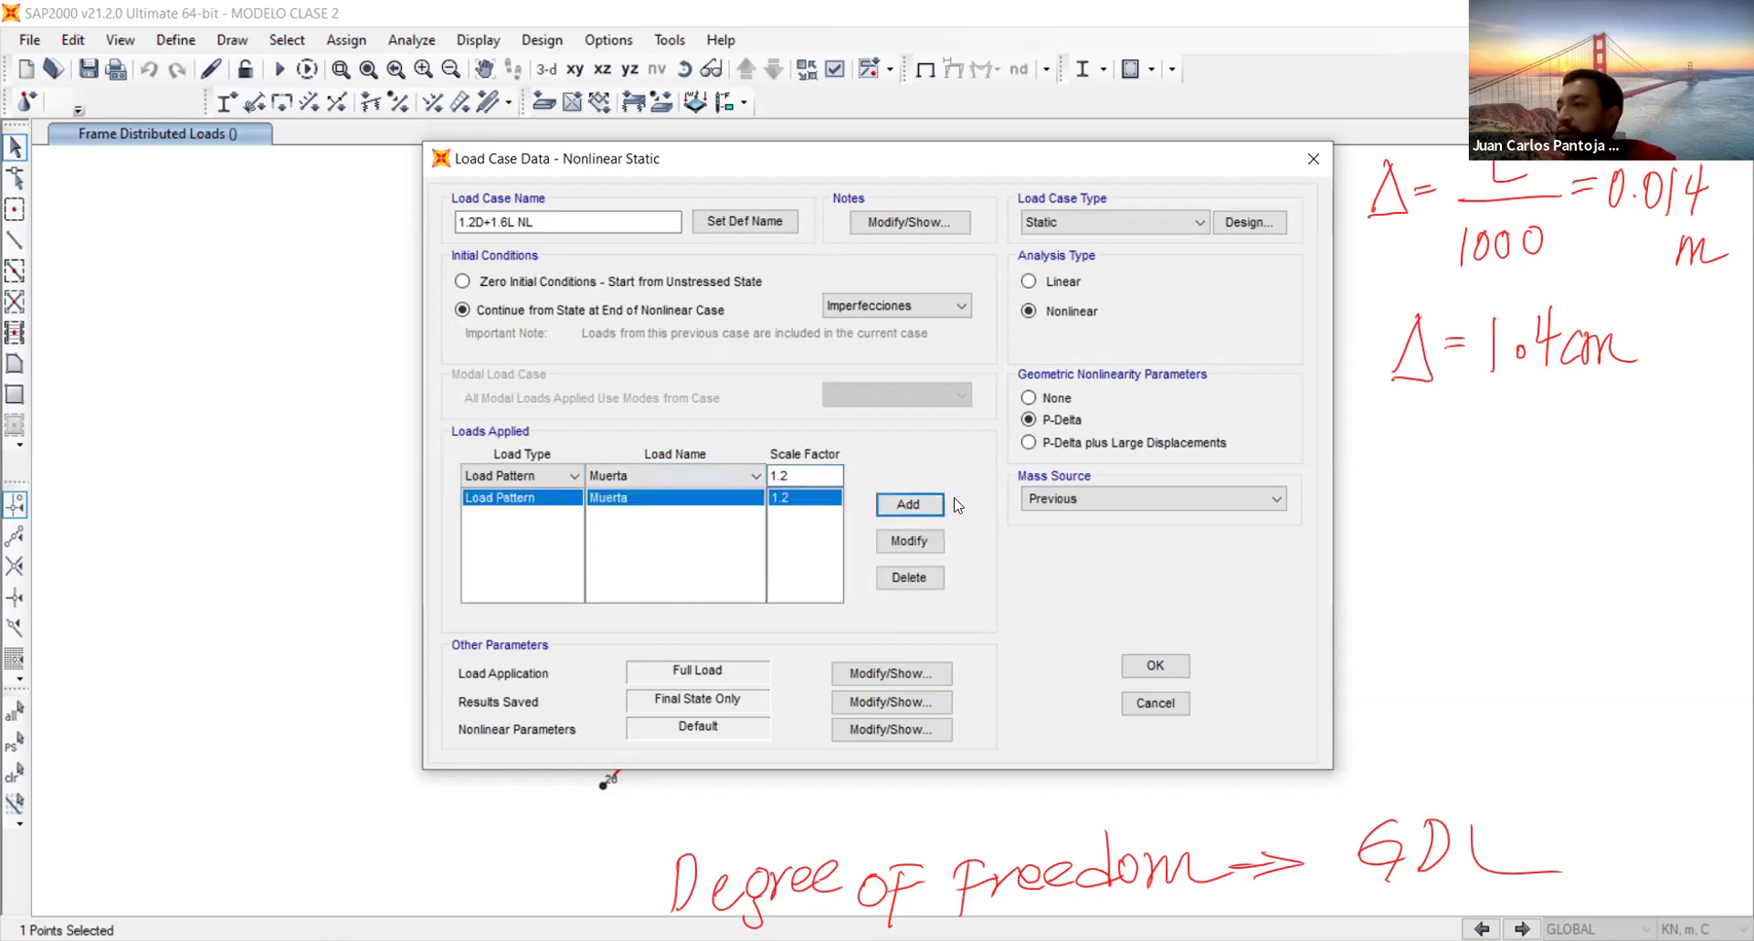
# Apply the Viva load pattern with a scale factor of 1.6 and accept the 1.2D+1.6L NL case
pyautogui.click(839, 475)
pyautogui.press('BackSpace')
pyautogui.write('6')
pyautogui.click(640, 476)
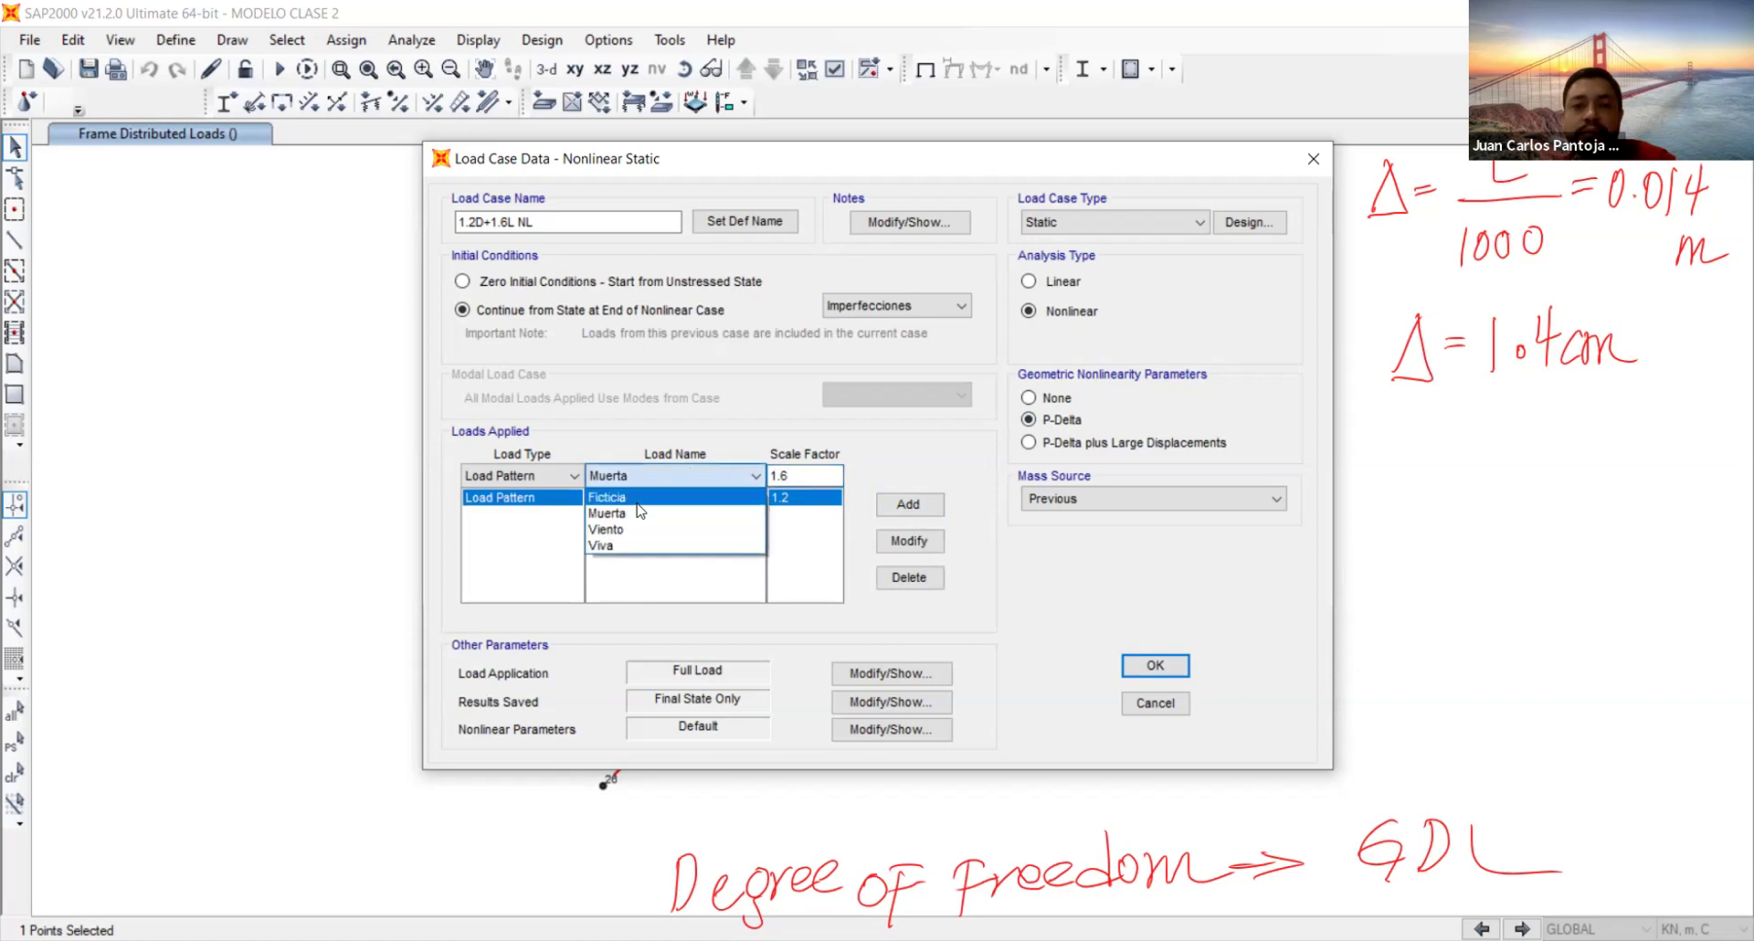
pyautogui.click(644, 545)
pyautogui.click(896, 506)
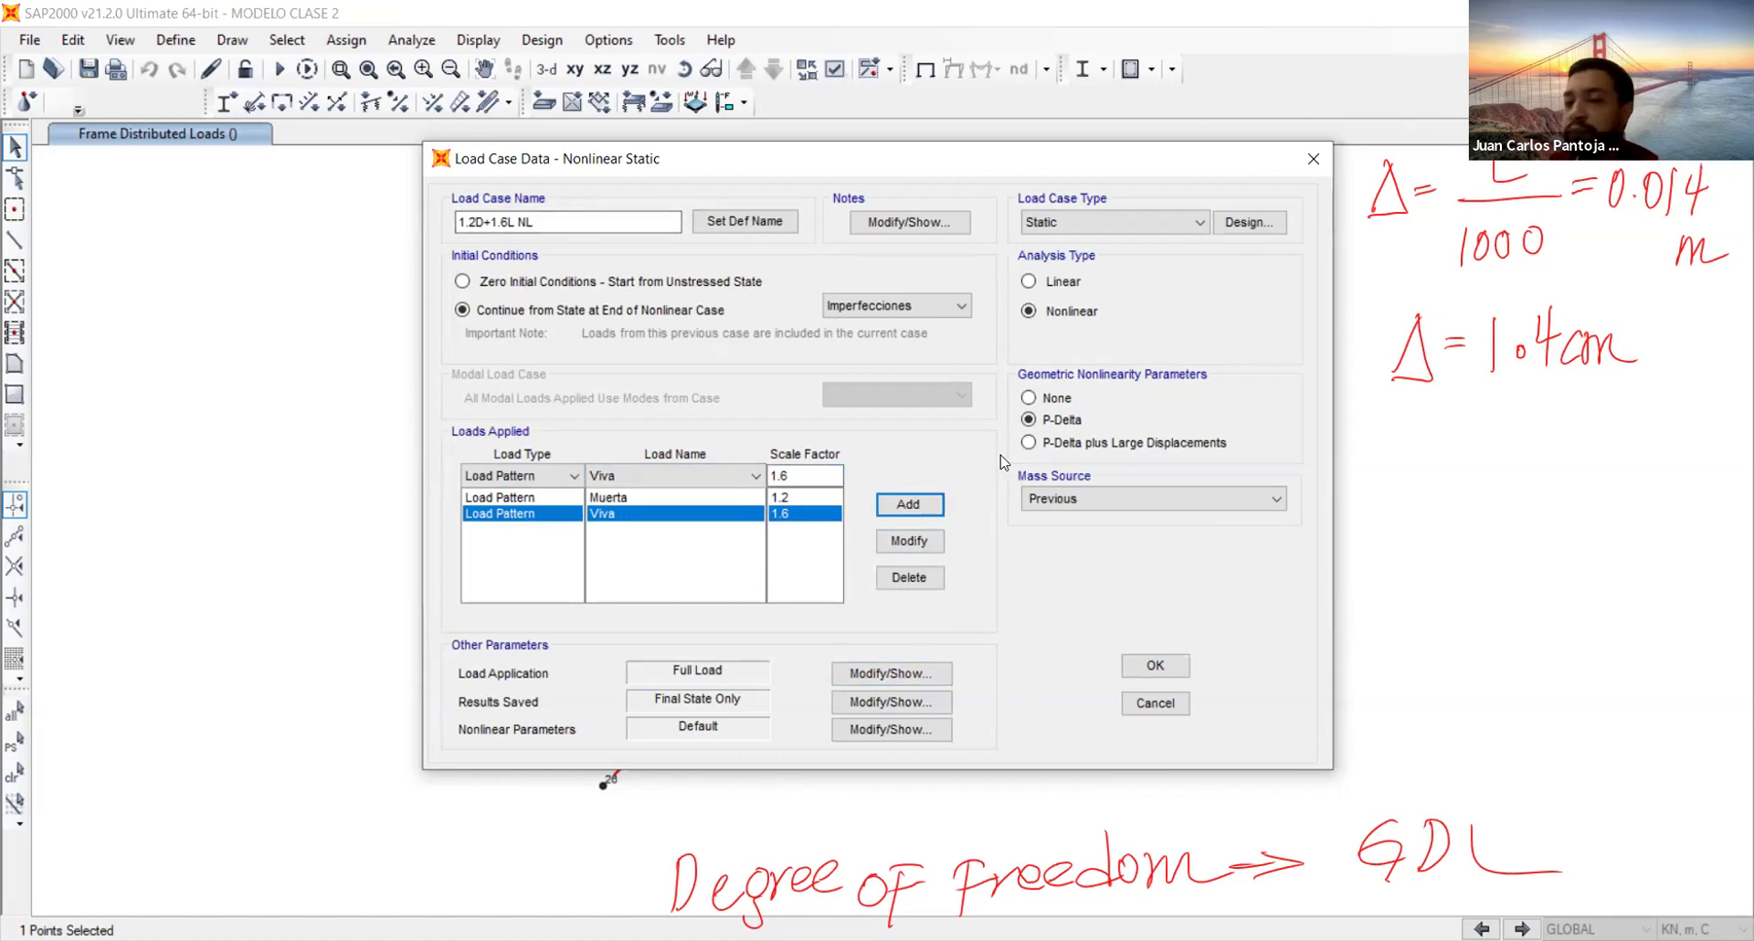
pyautogui.click(1154, 665)
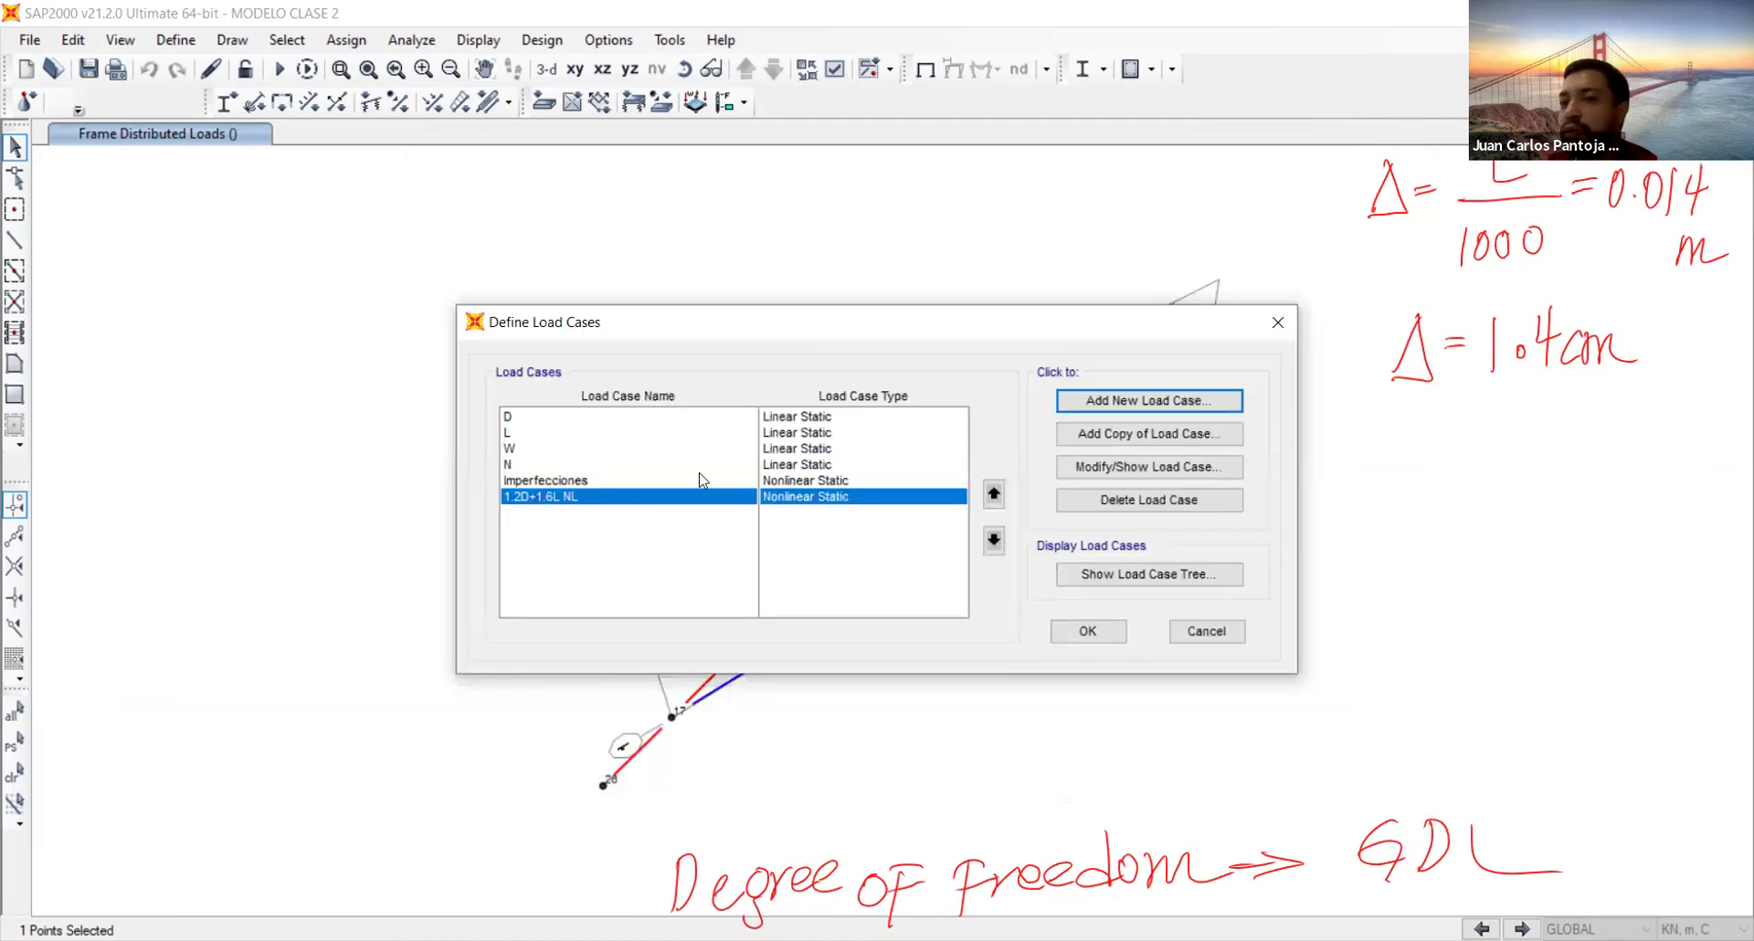
# Start a new load case named 0.9D+1.6W NL
pyautogui.click(1121, 405)
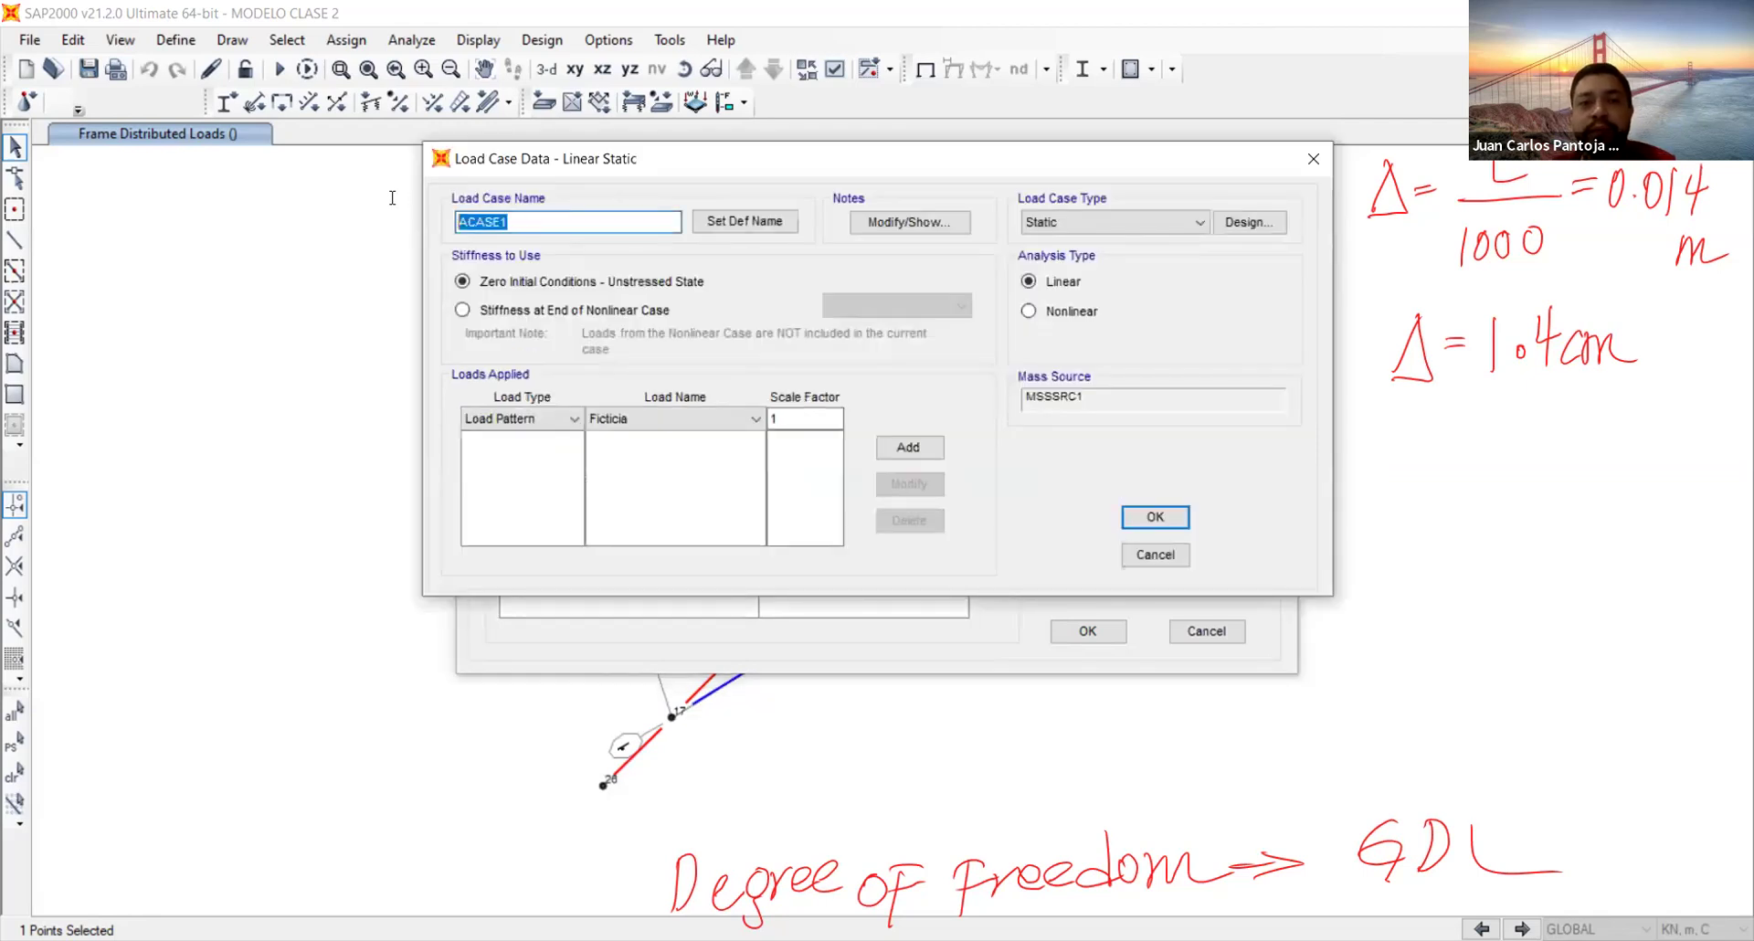
pyautogui.write('0.9')
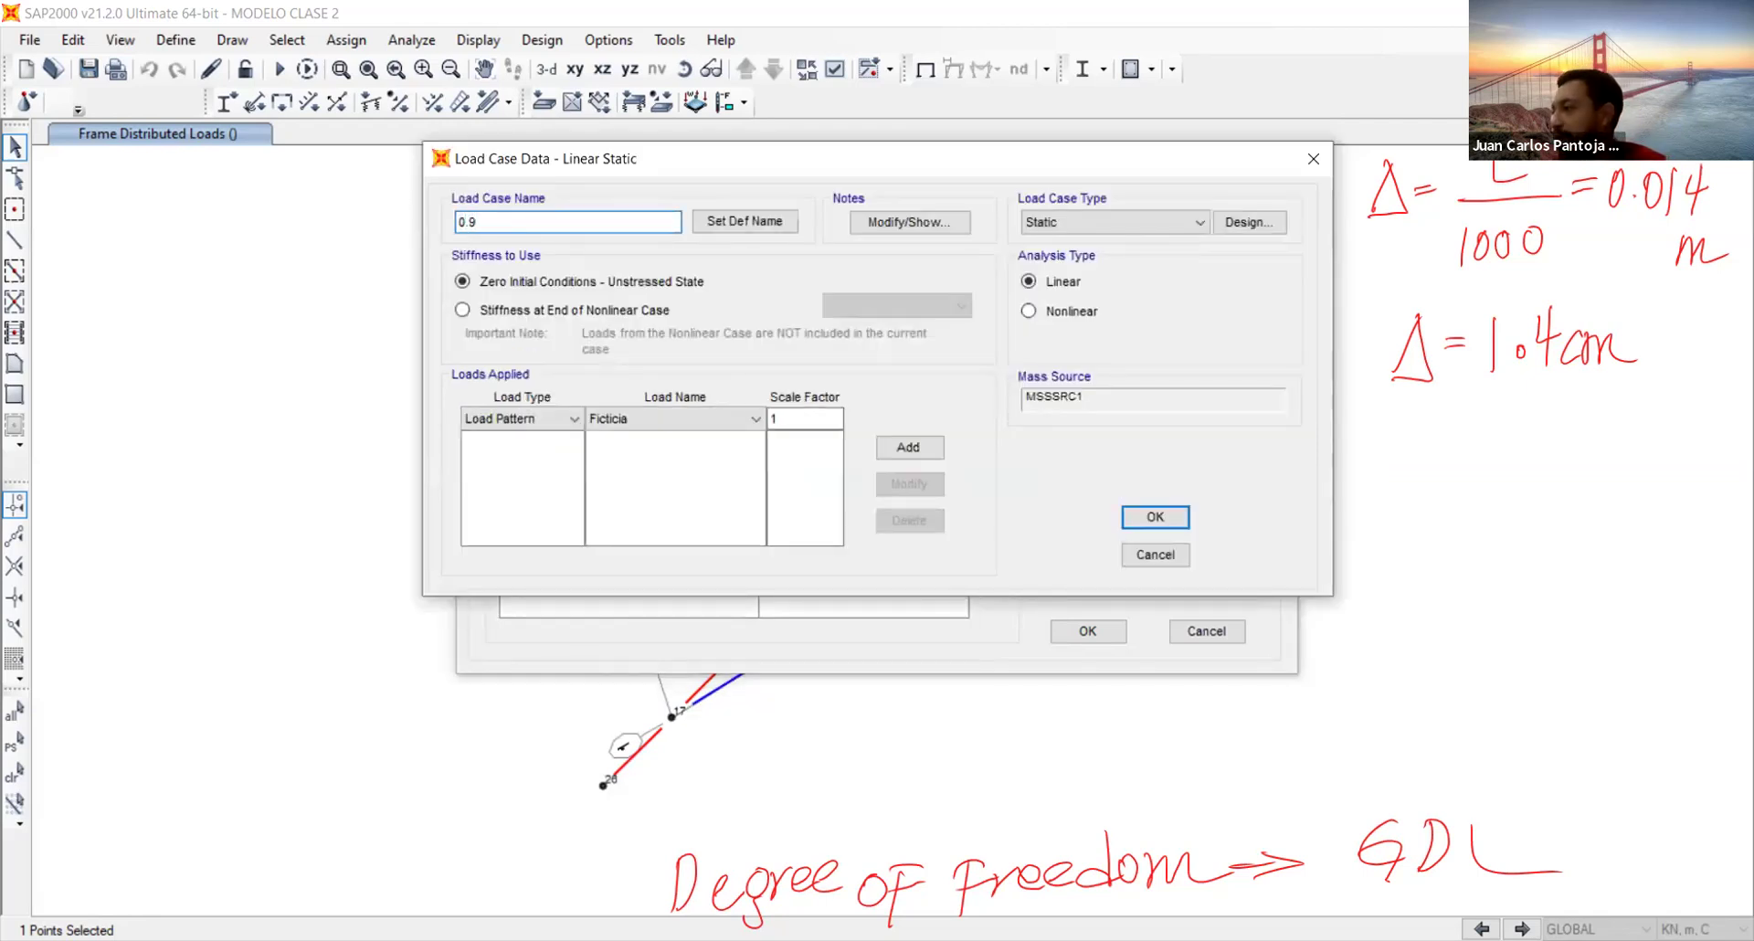
pyautogui.write('d')
pyautogui.press('BackSpace')
pyautogui.write('D+')
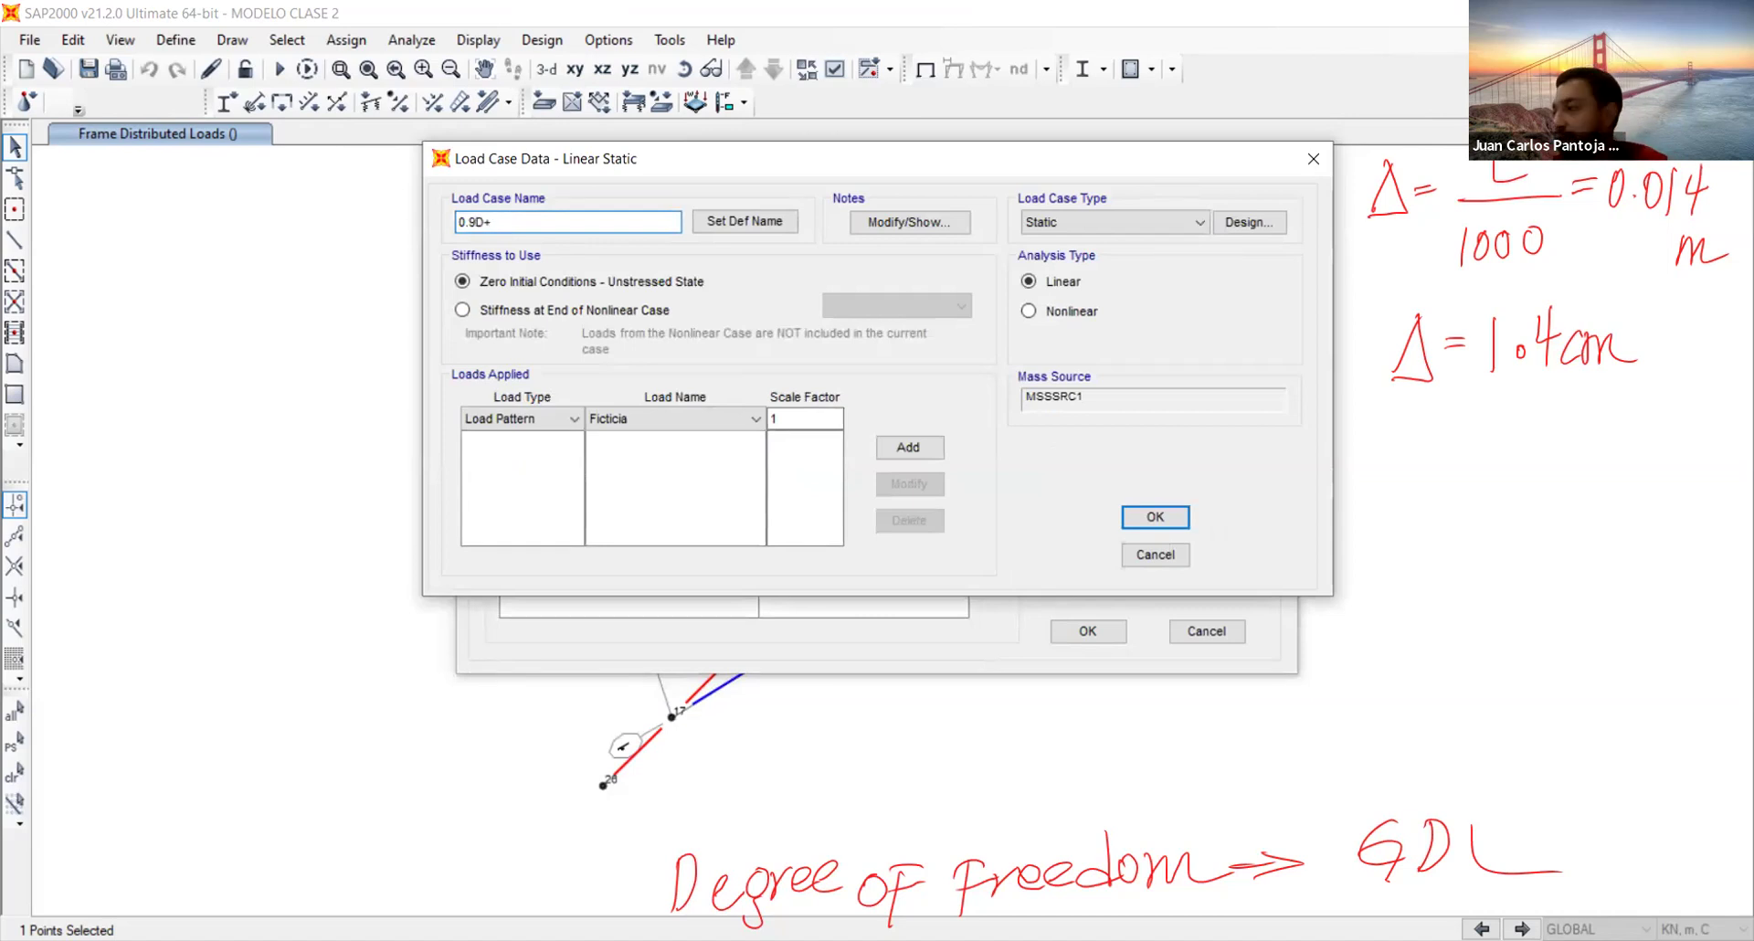
pyautogui.write('1.6W')
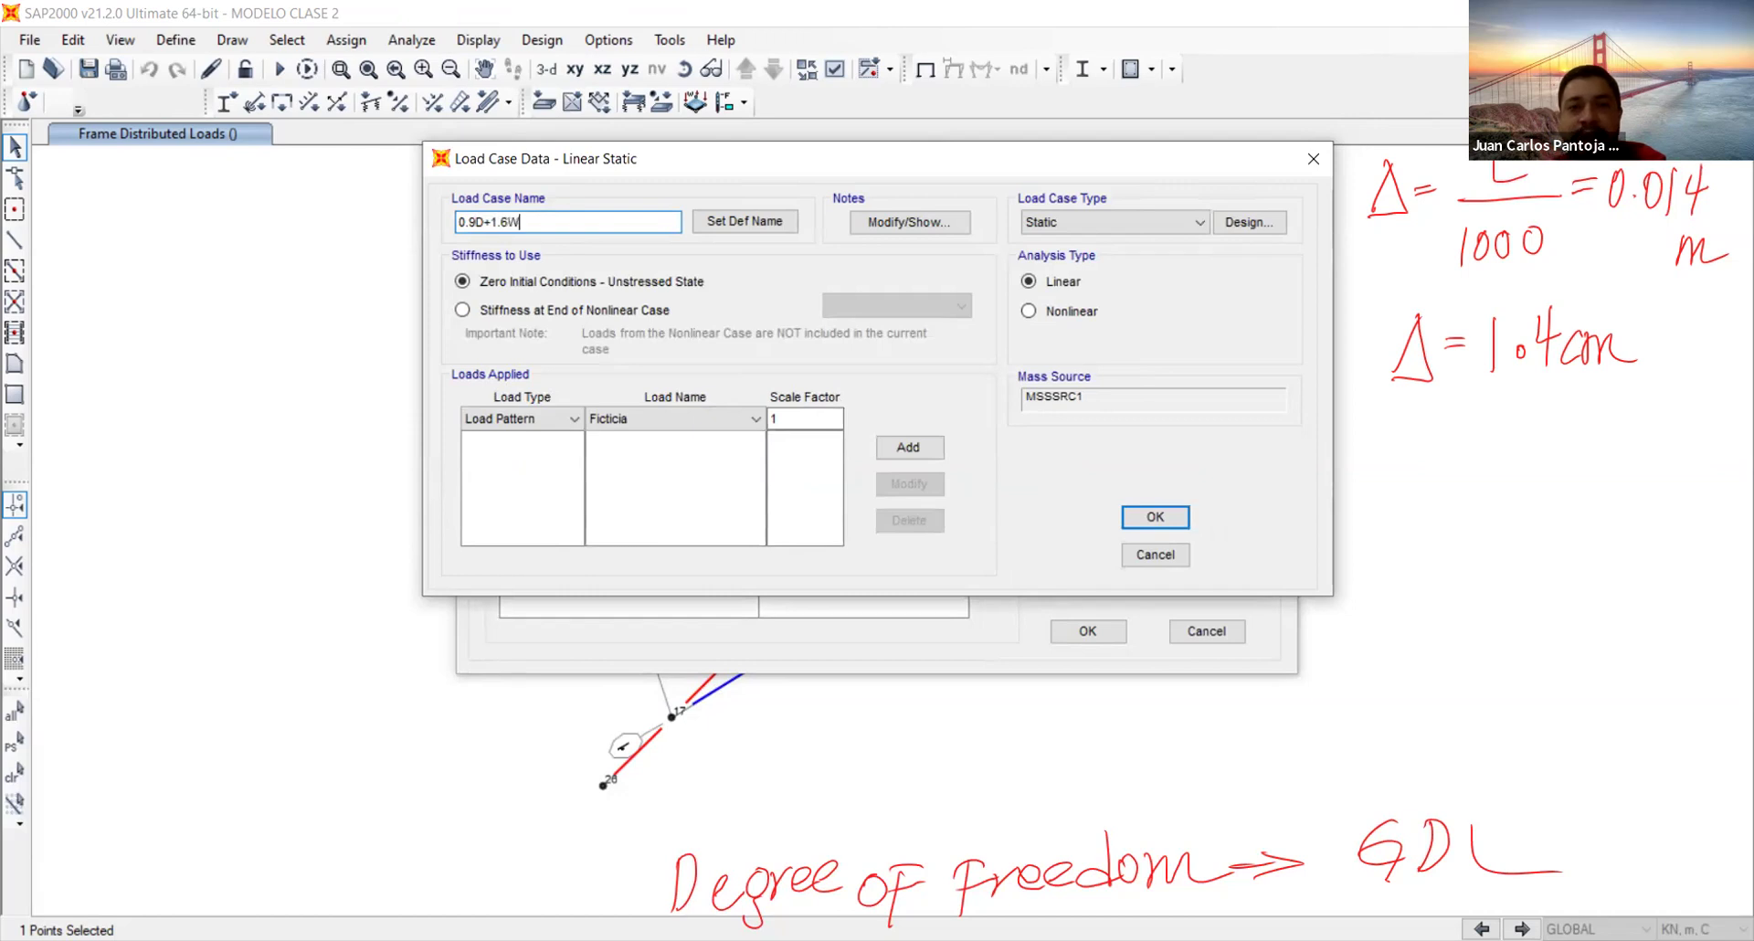
pyautogui.write(' NL')
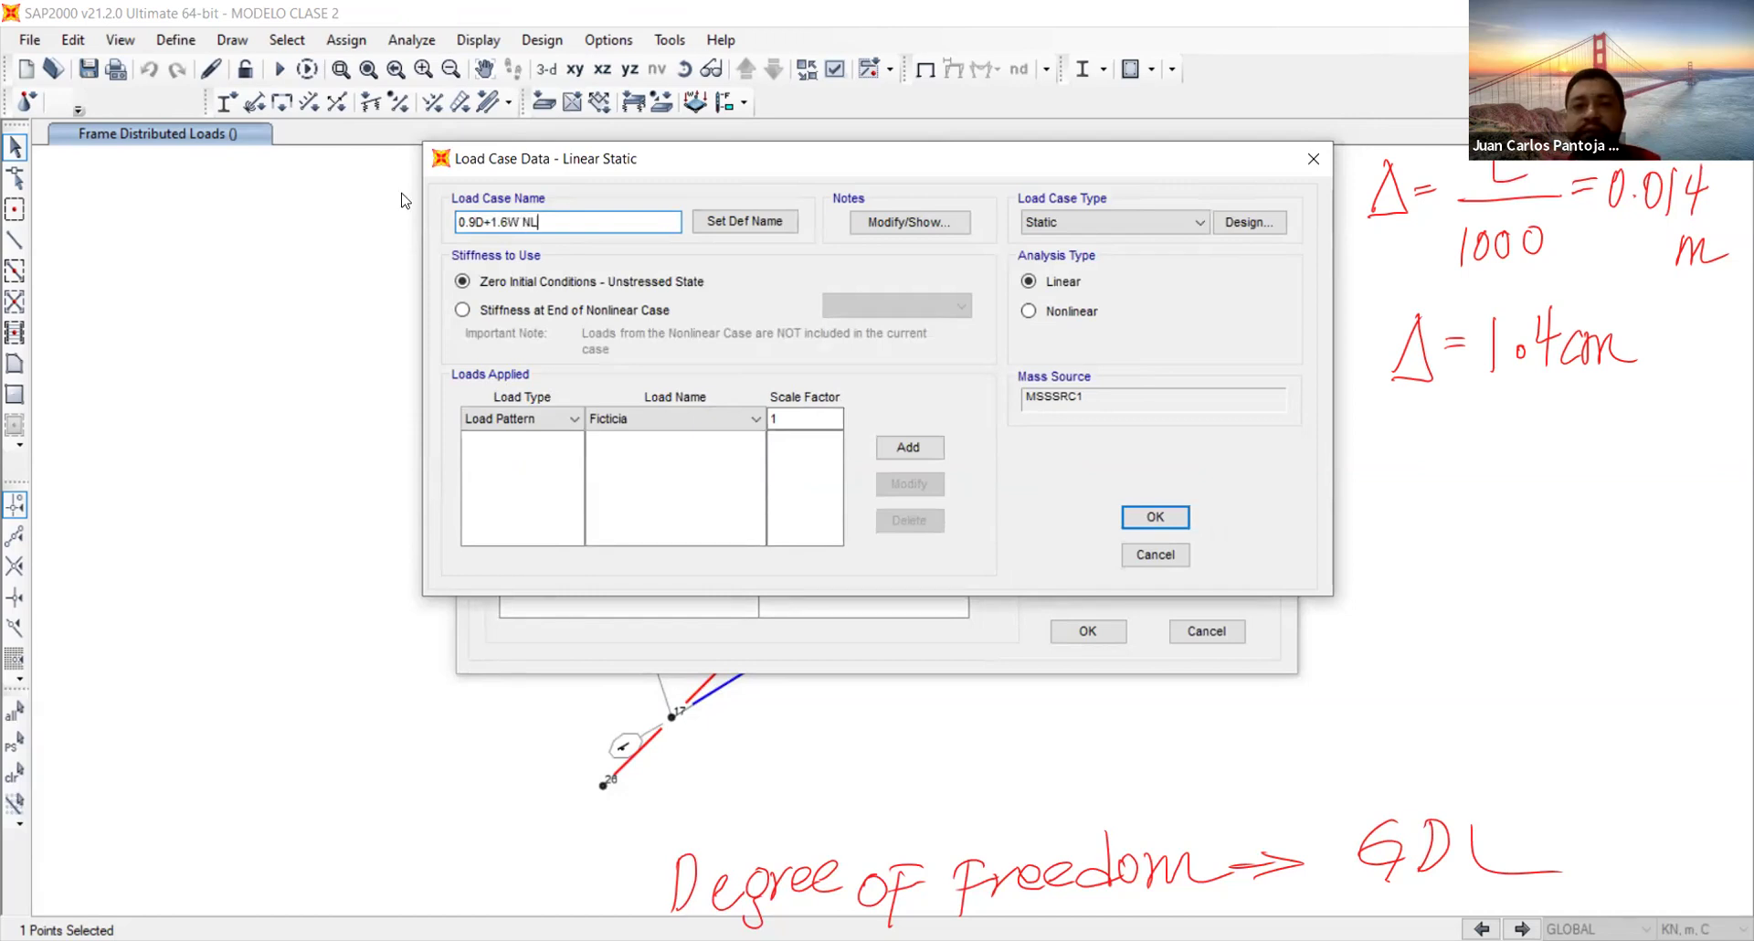
# Continue the 0.9D+1.6W NL case from Imperfecciones and set it to nonlinear analysis with P-Delta
pyautogui.click(517, 311)
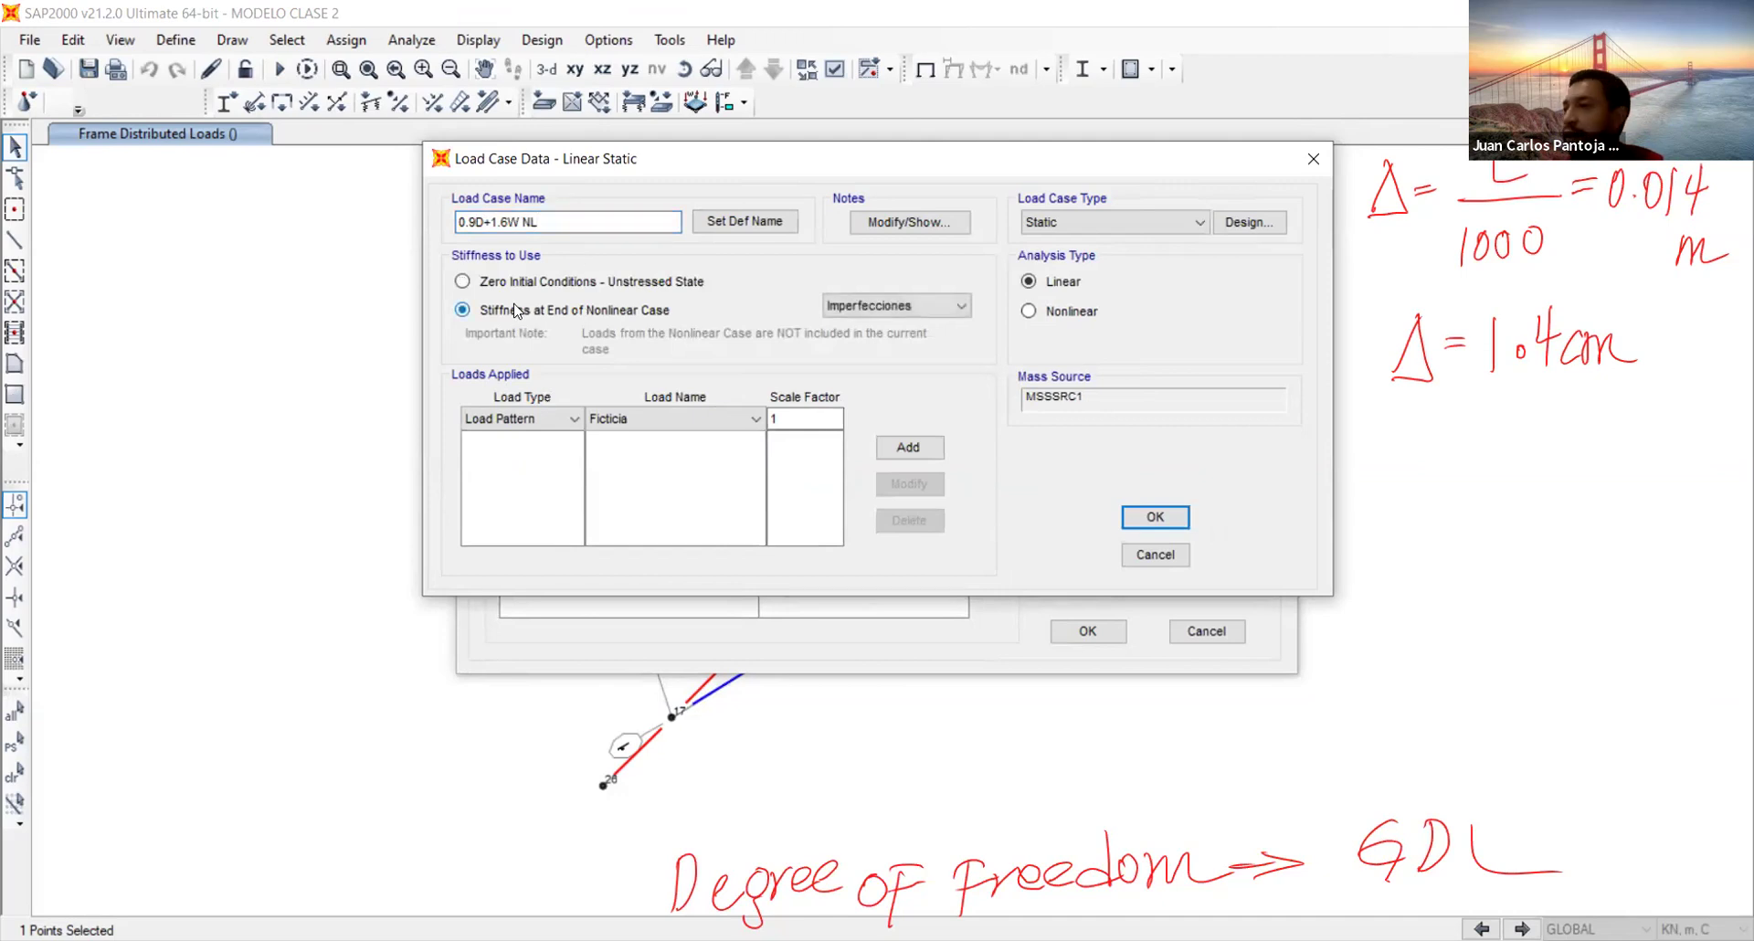
pyautogui.click(1038, 316)
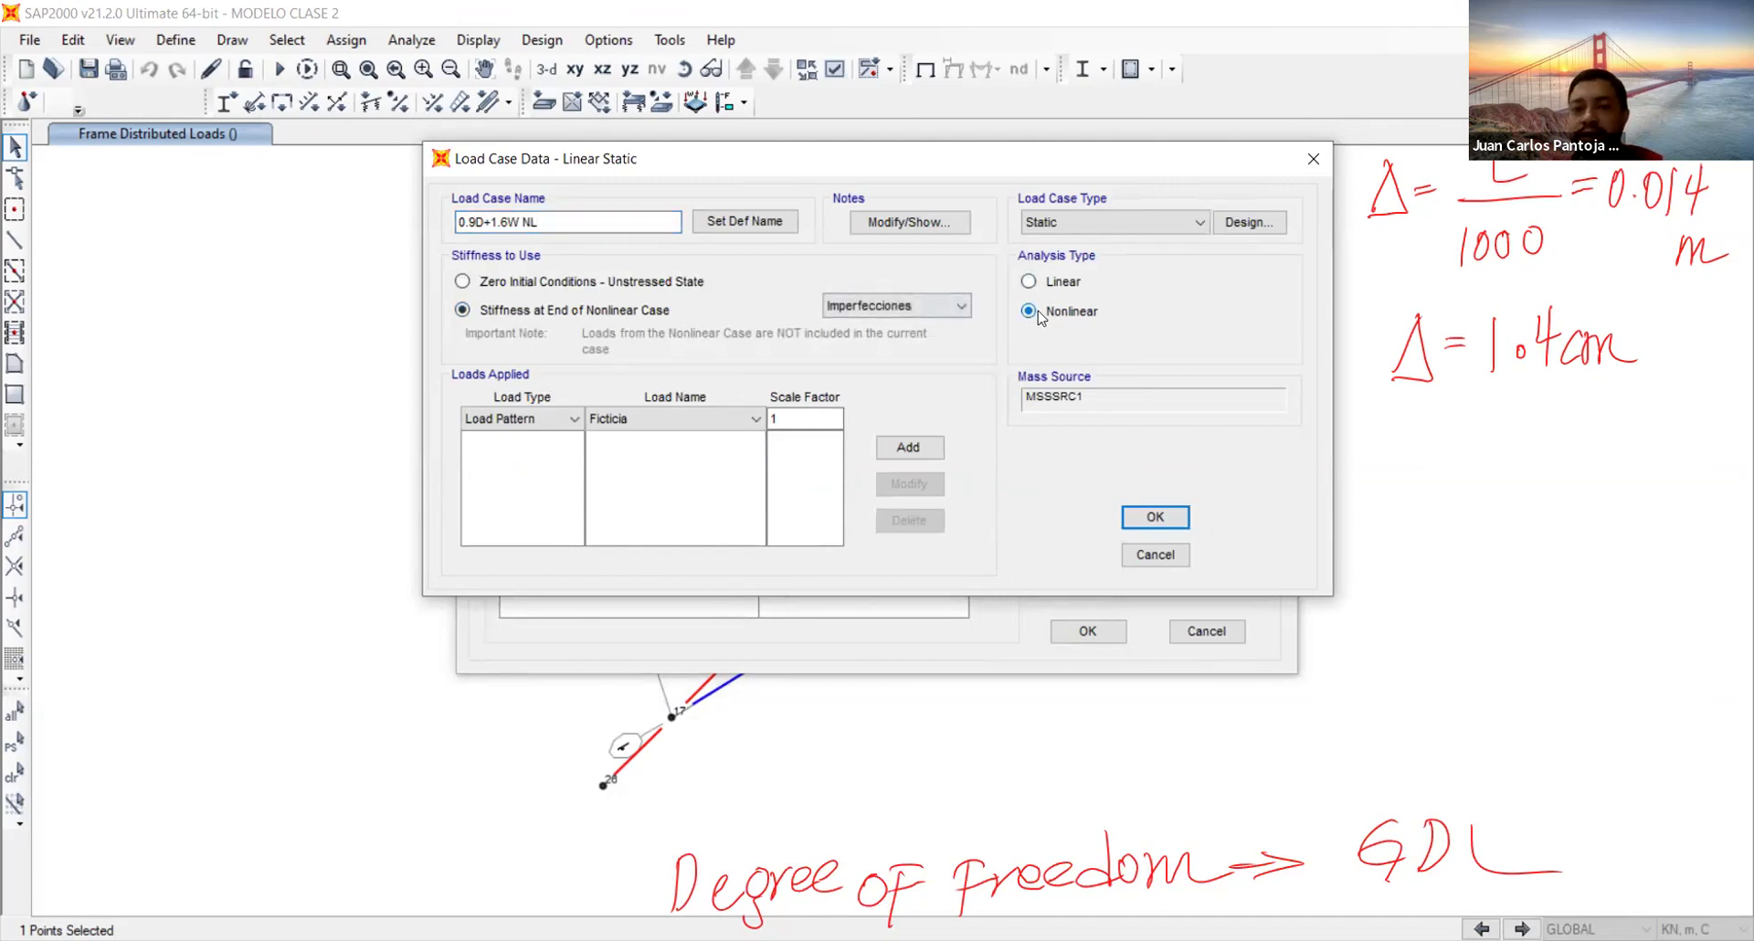
pyautogui.click(1044, 422)
# Apply the Muerta load pattern to the 0.9D+1.6W NL case with a scale factor of 0.9
pyautogui.click(667, 475)
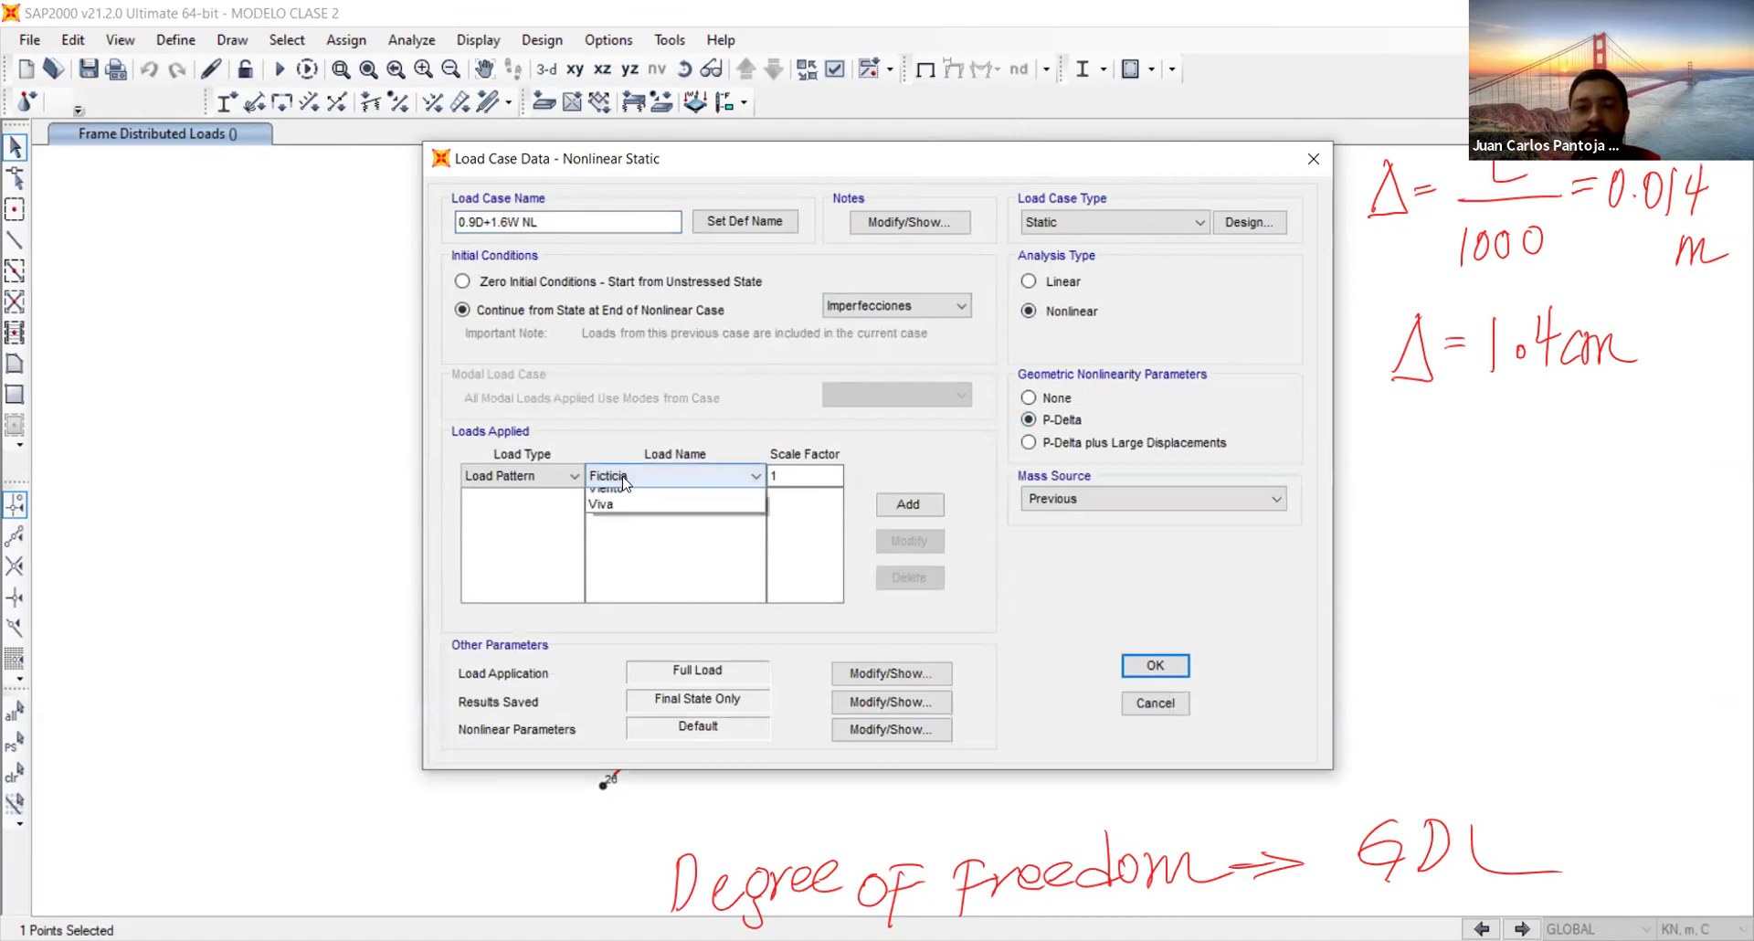
pyautogui.click(621, 514)
pyautogui.click(800, 473)
pyautogui.press('BackSpace')
pyautogui.write('0.9')
pyautogui.click(908, 504)
# Apply the Viento load pattern with a scale factor of 1.6 and accept the 0.9D+1.6W NL case
pyautogui.click(652, 473)
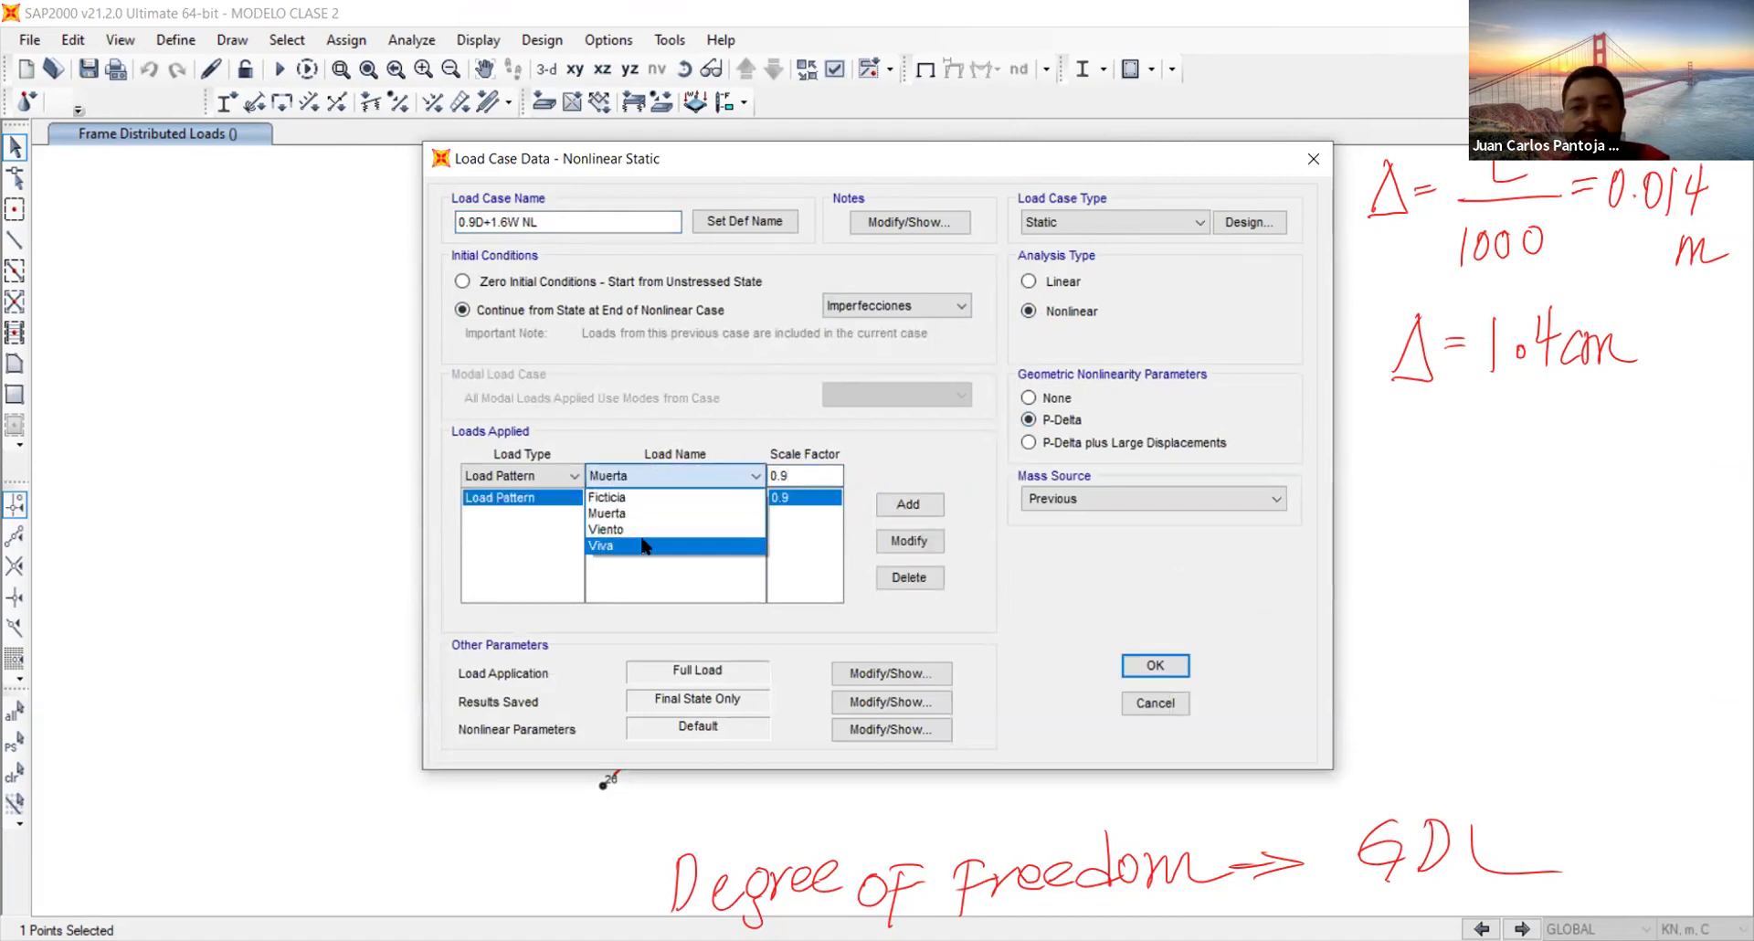
pyautogui.click(647, 537)
pyautogui.doubleClick(776, 473)
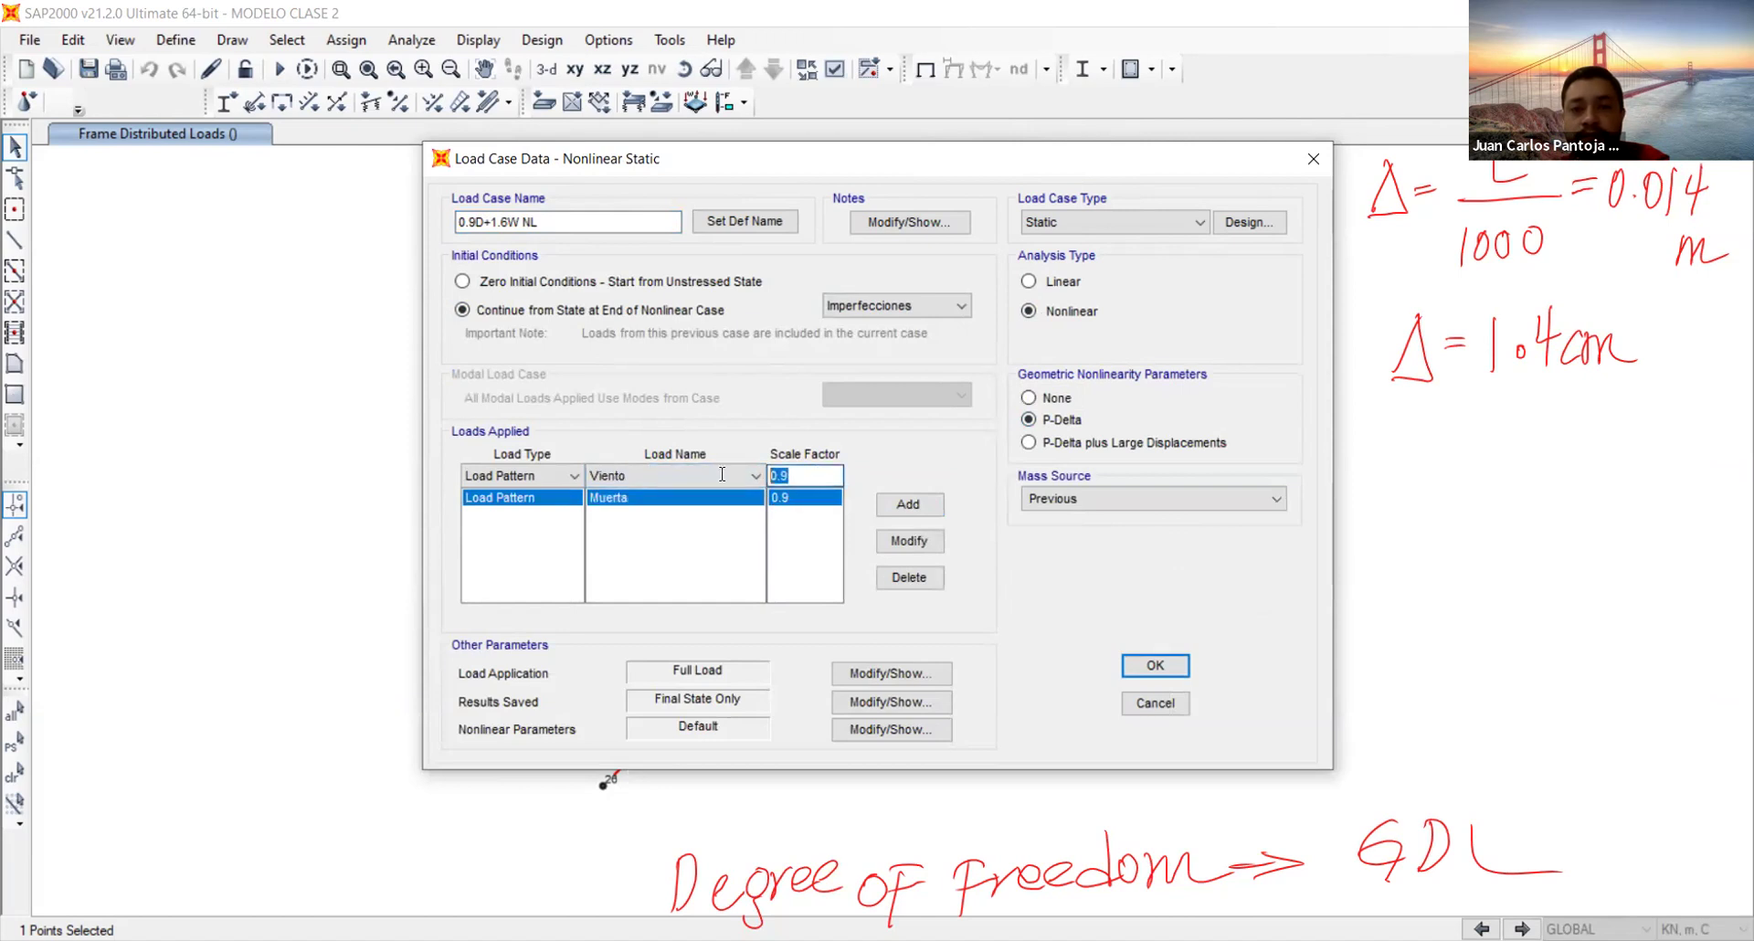
pyautogui.write('1.6')
pyautogui.click(908, 506)
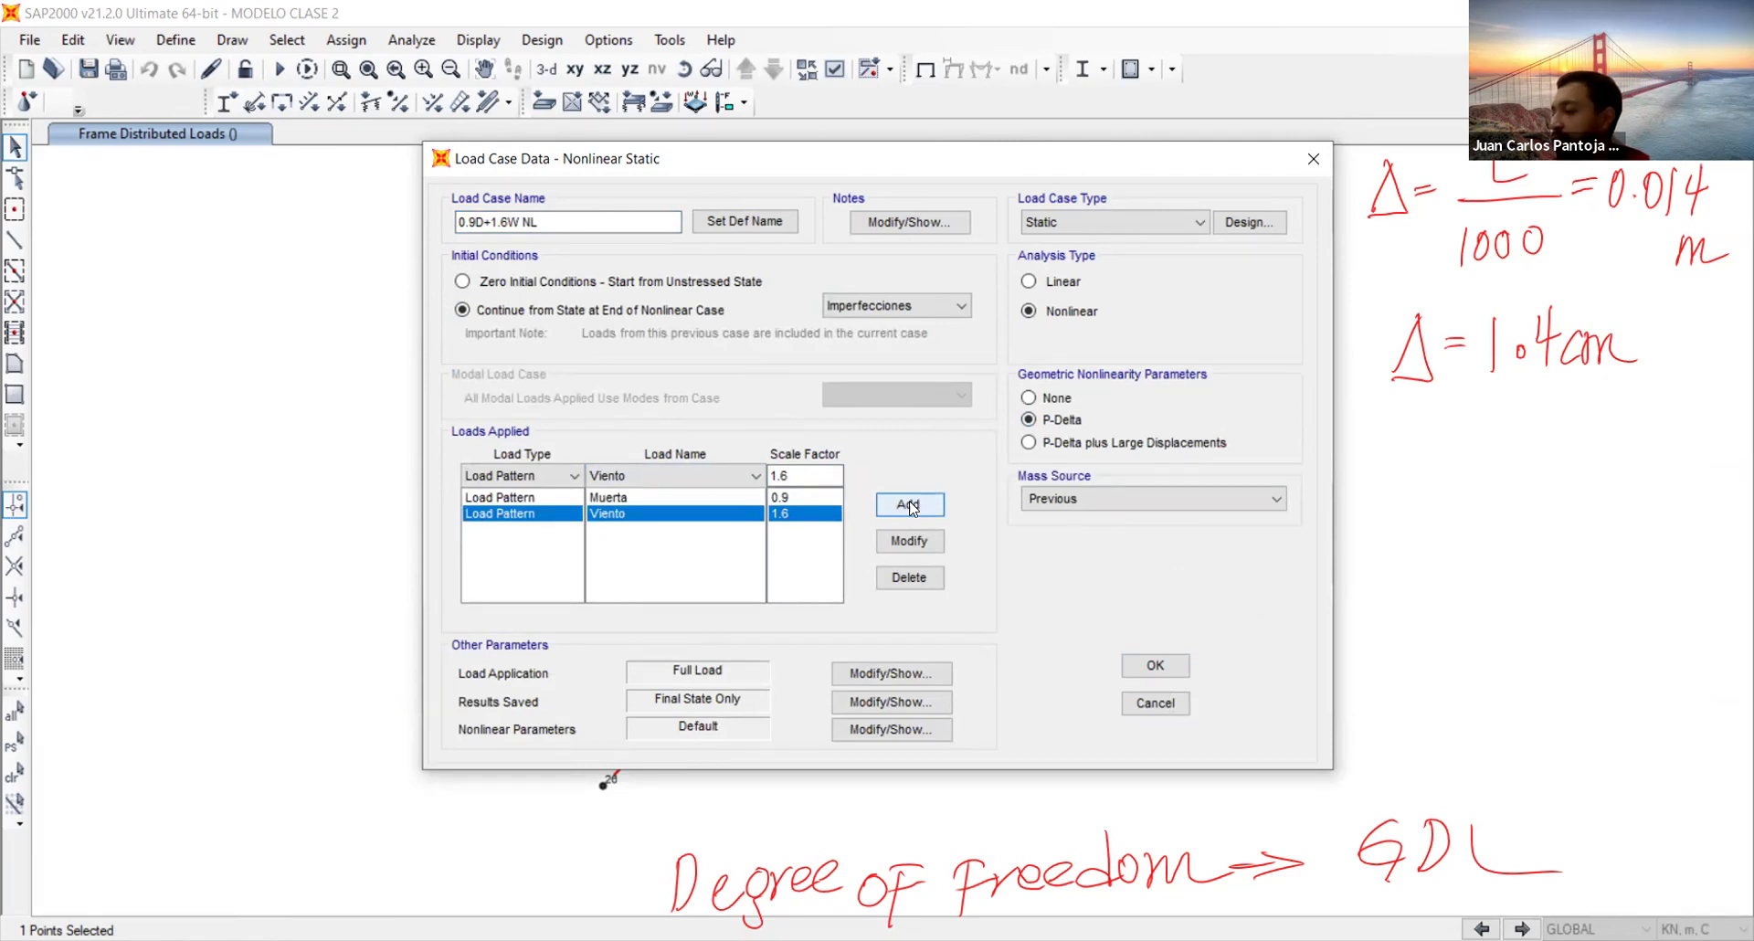
pyautogui.click(1155, 665)
# Review the two nonlinear combination cases against the linear D, L and W cases in the load case list
pyautogui.click(554, 496)
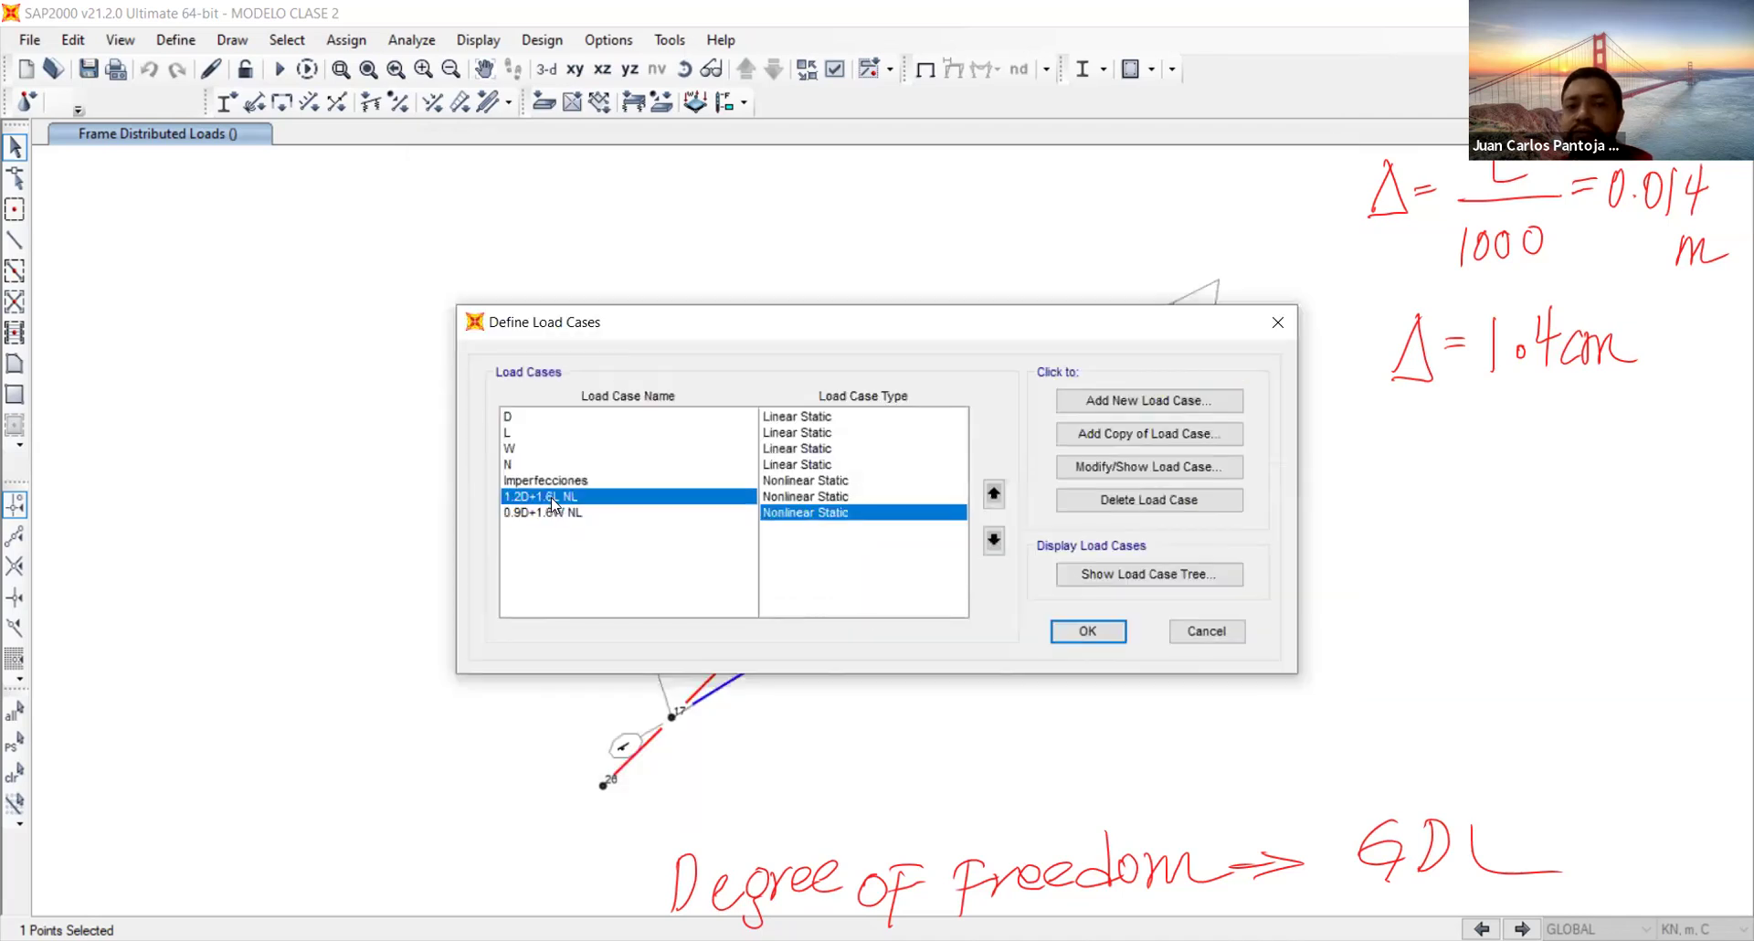
pyautogui.click(558, 511)
pyautogui.click(558, 497)
pyautogui.click(560, 512)
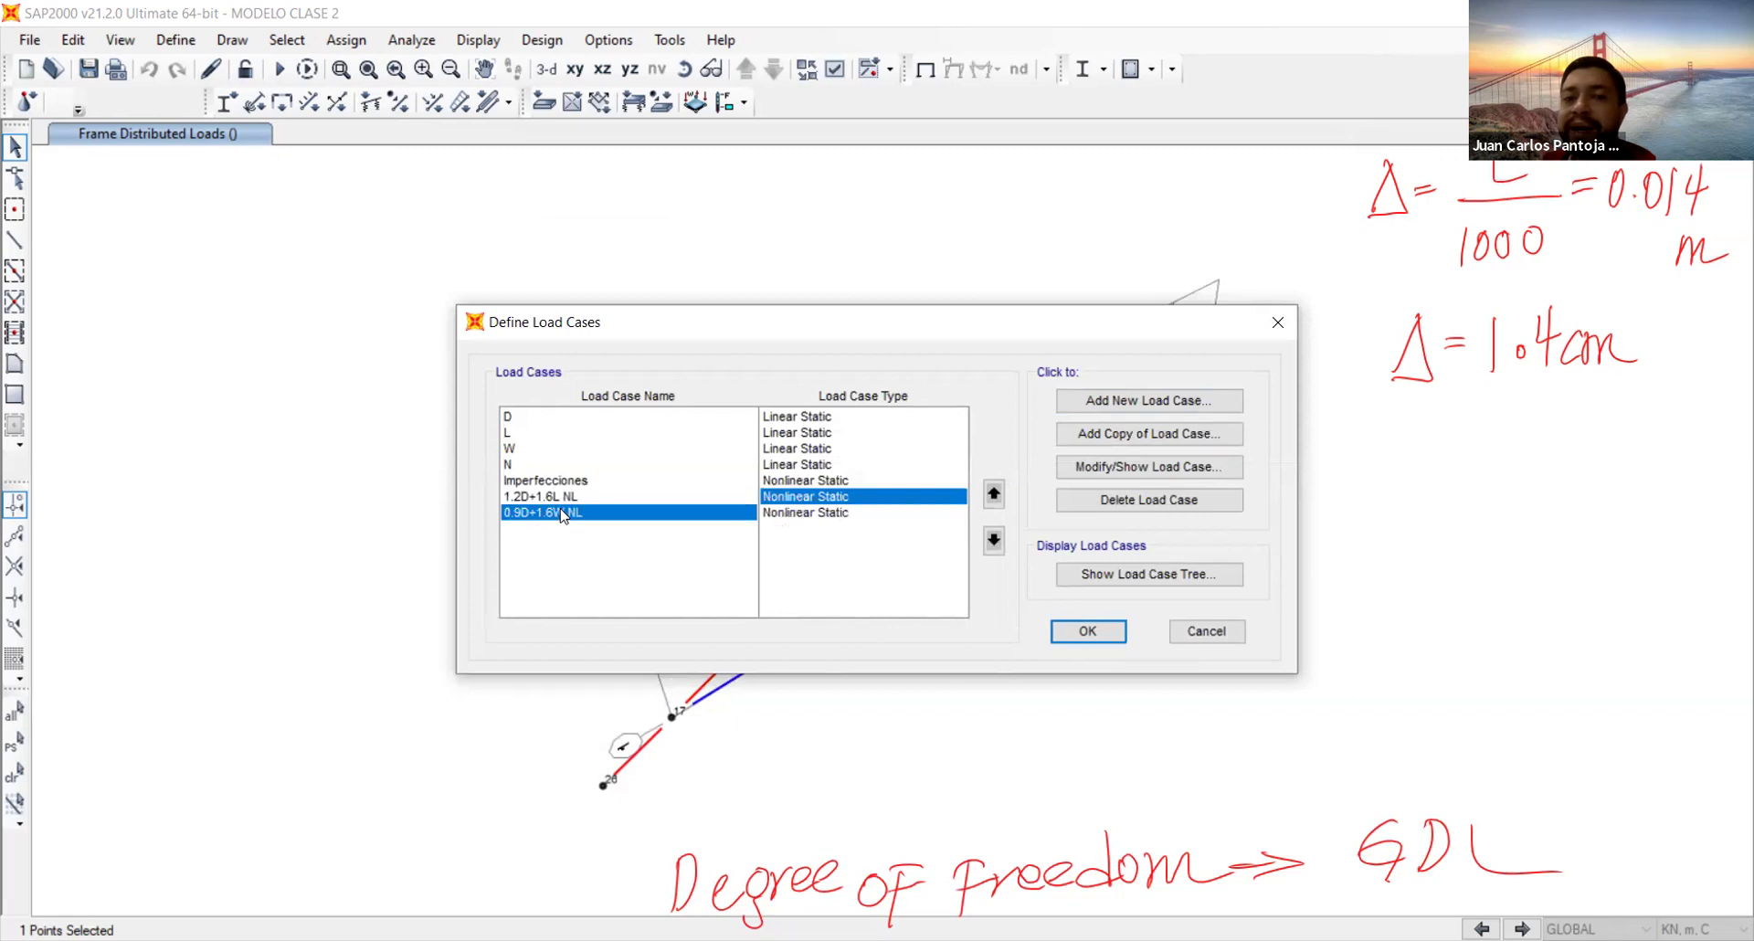
pyautogui.click(560, 497)
pyautogui.click(562, 513)
pyautogui.click(564, 500)
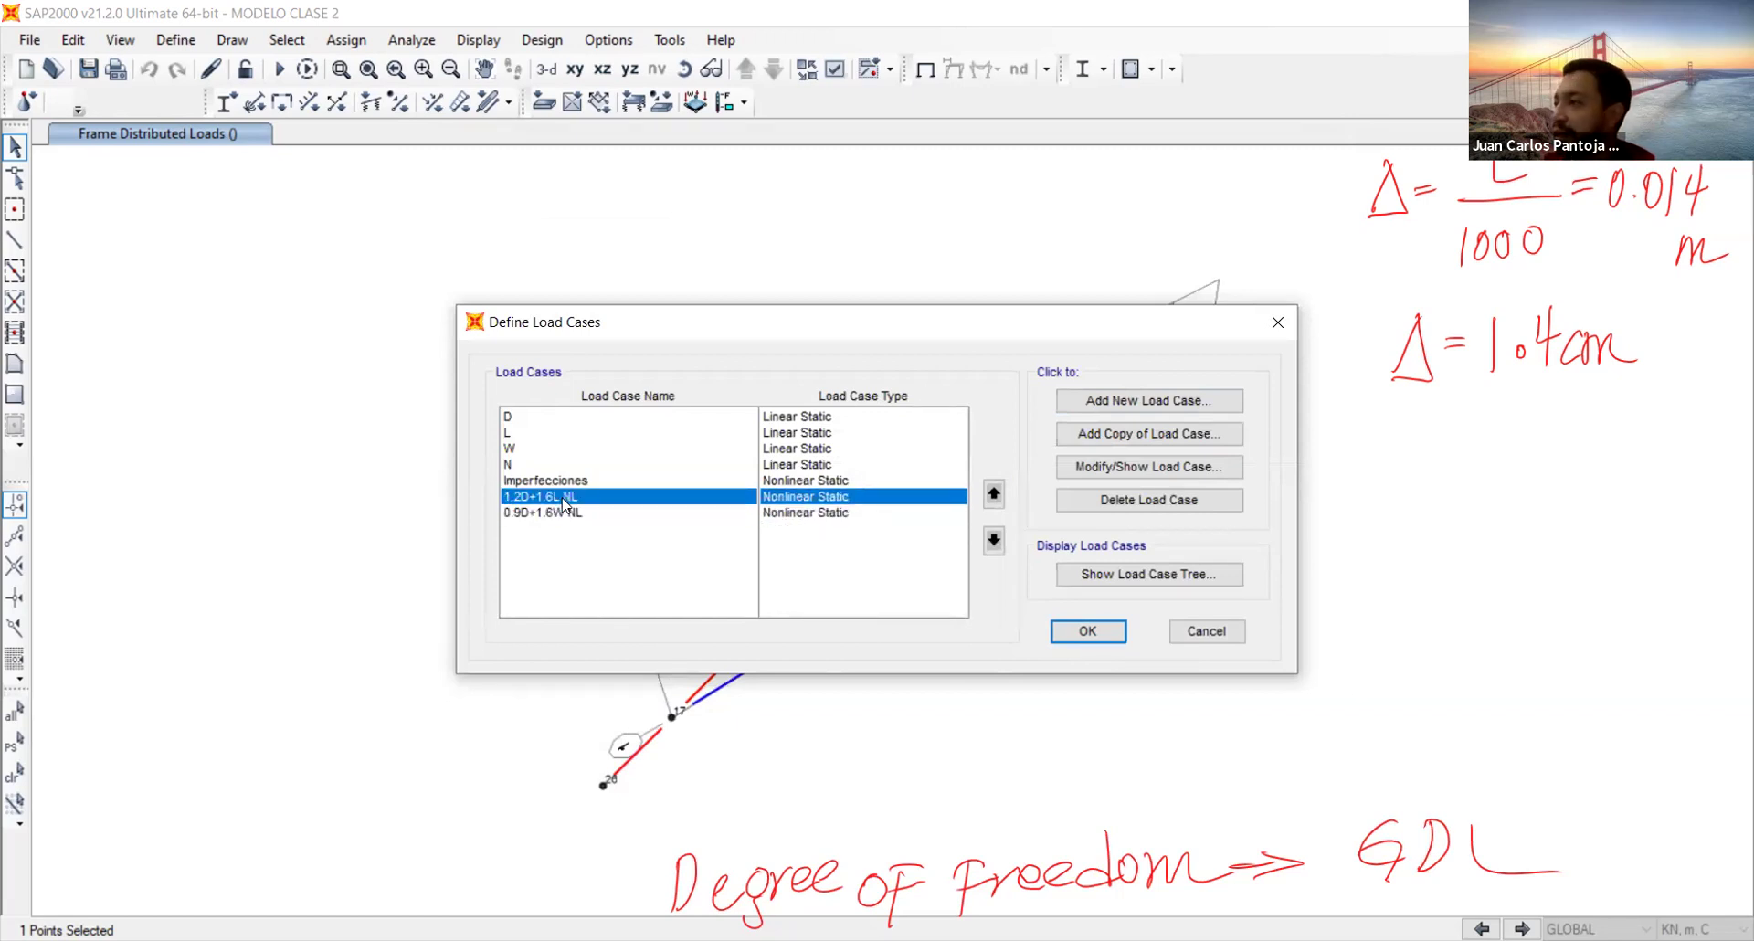
pyautogui.click(511, 448)
pyautogui.moveTo(510, 449)
pyautogui.mouseDown()
pyautogui.moveTo(515, 413)
pyautogui.moveTo(524, 433)
pyautogui.mouseUp()
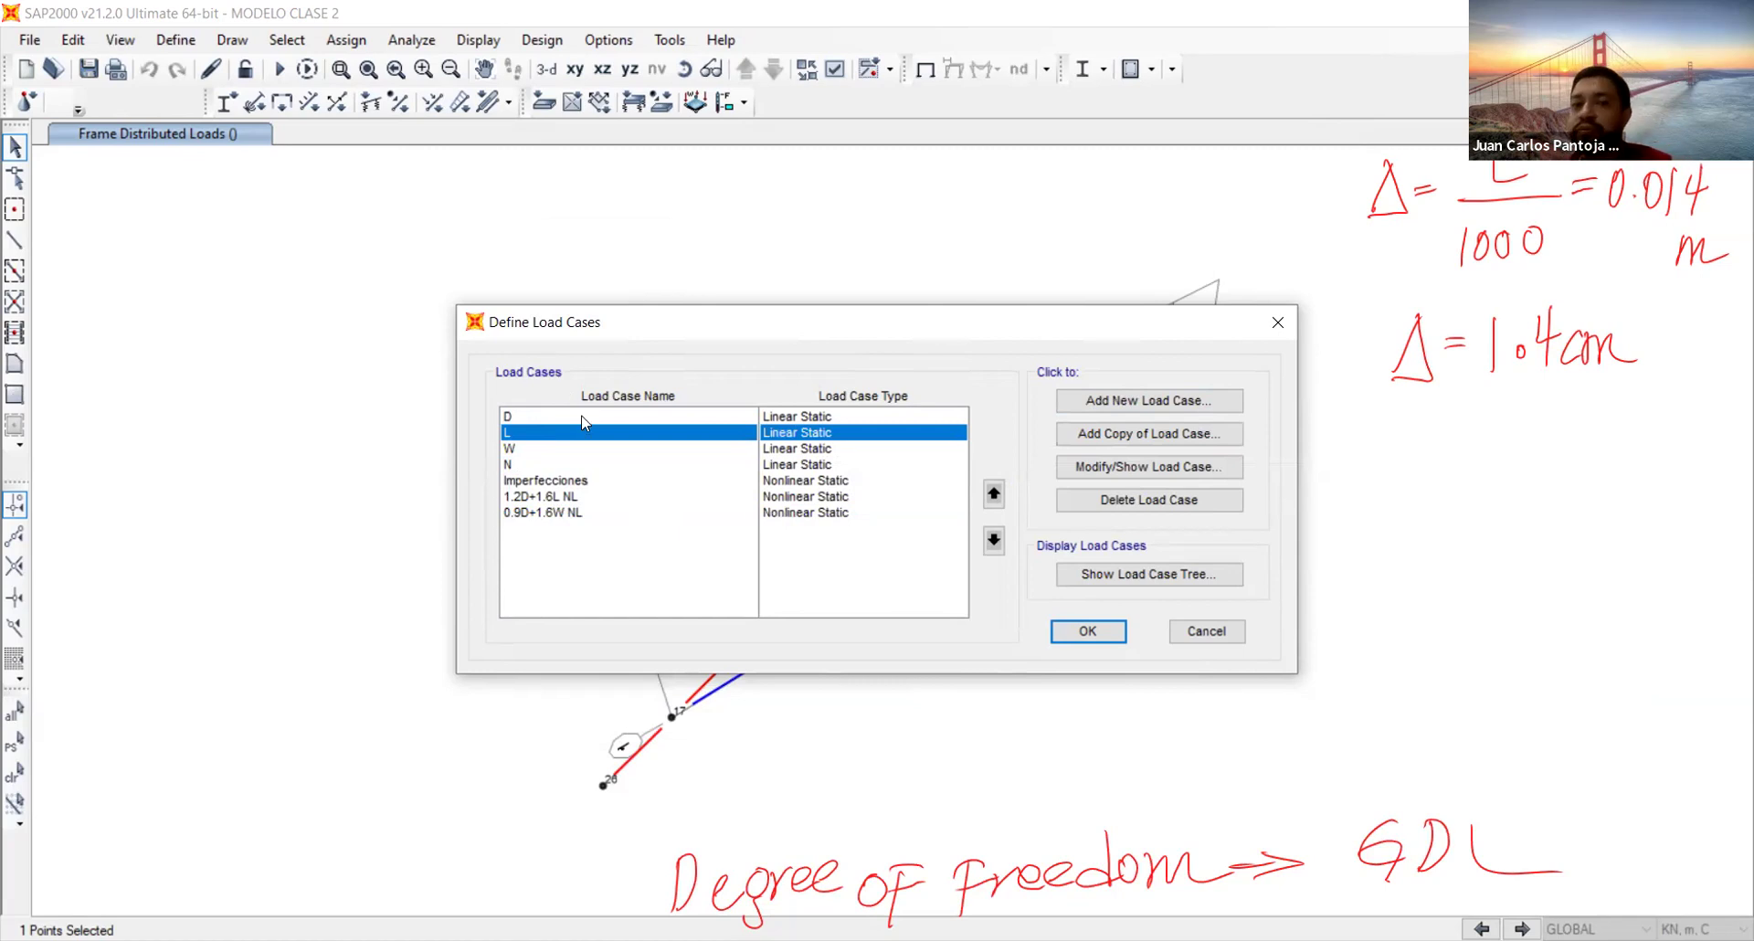
pyautogui.click(541, 453)
pyautogui.moveTo(524, 418); pyautogui.dragTo(533, 433)
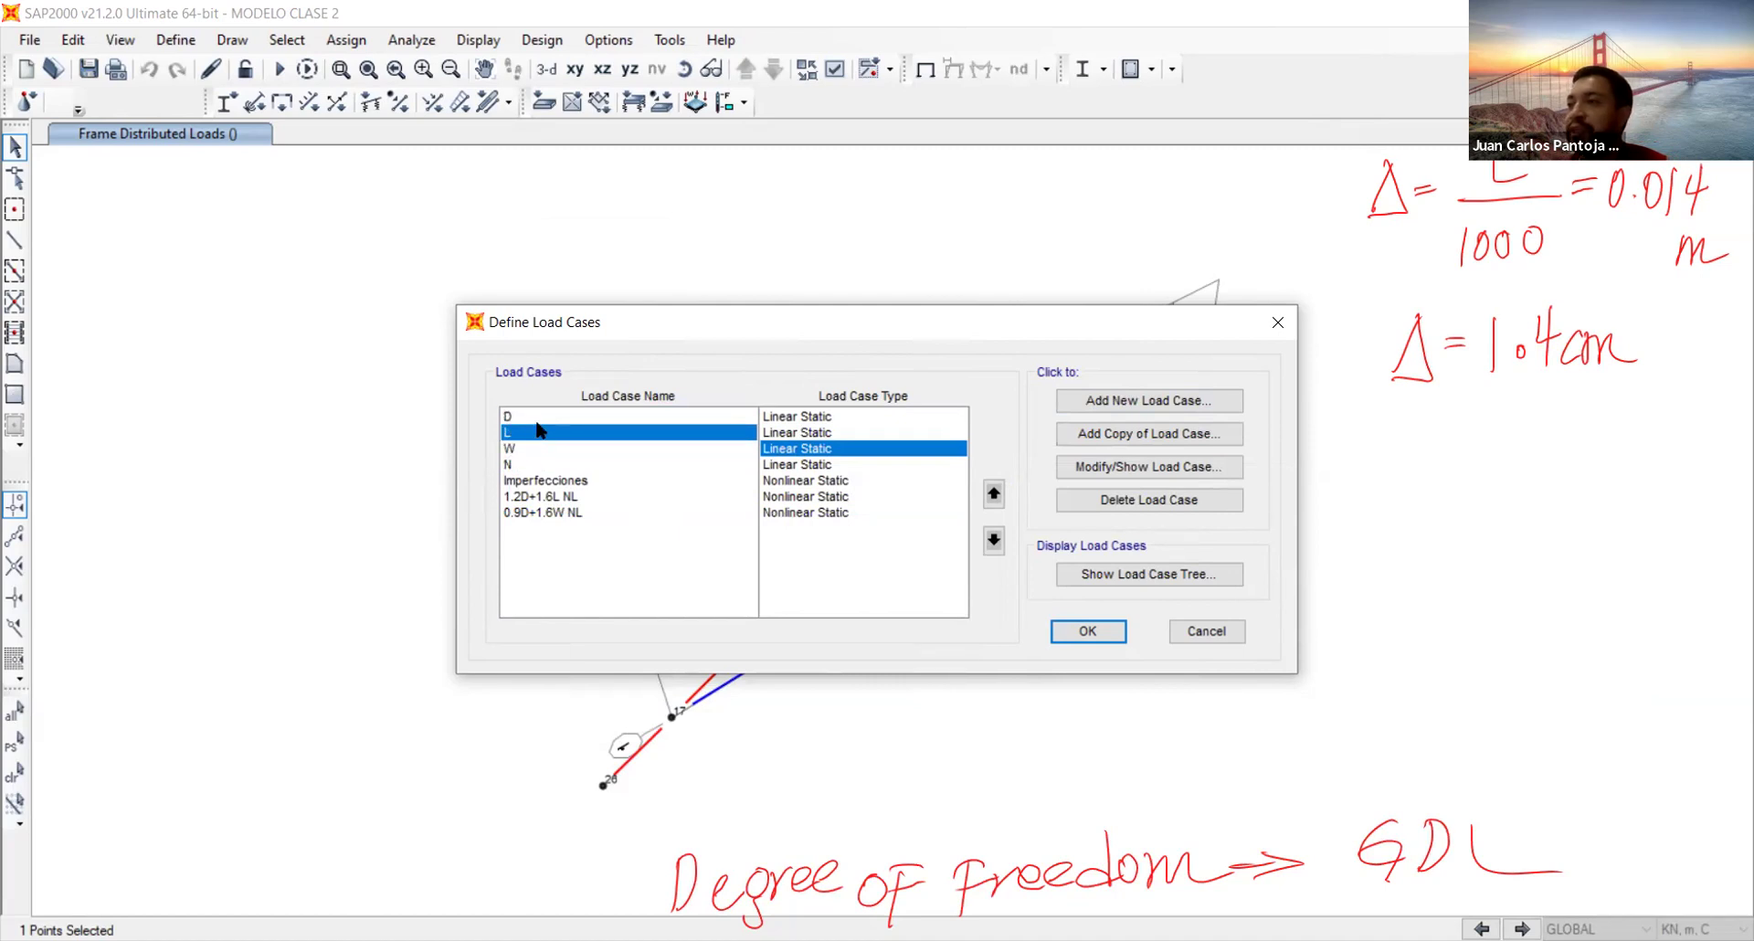
pyautogui.click(537, 420)
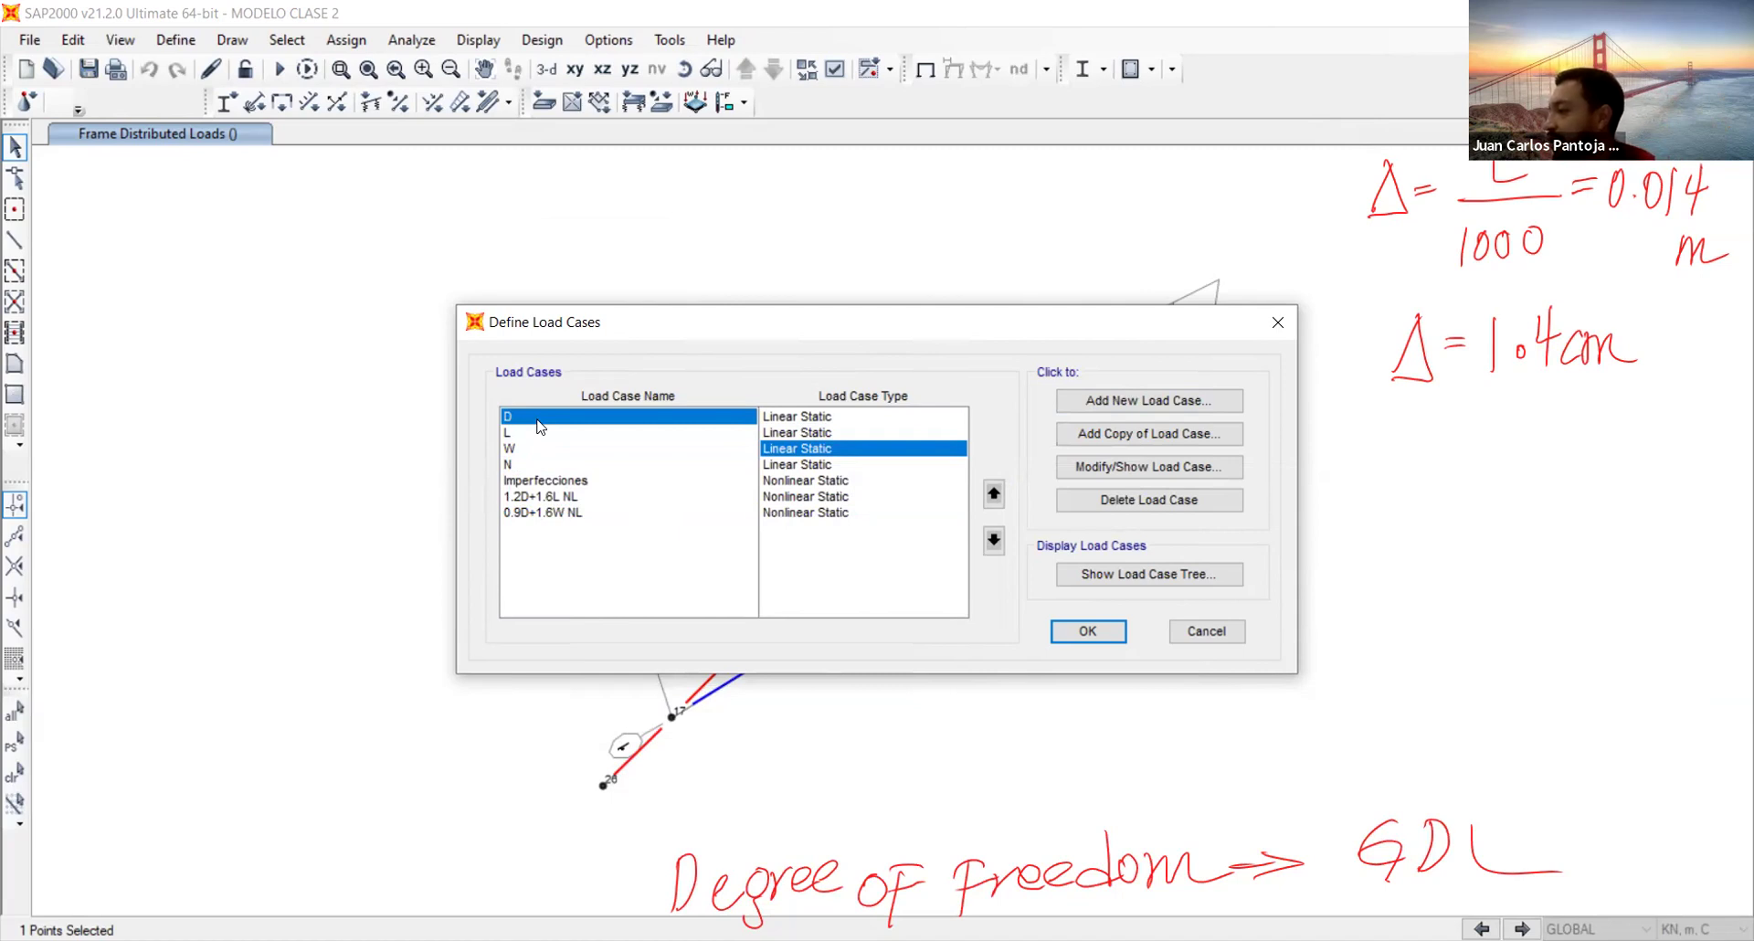
pyautogui.click(538, 421)
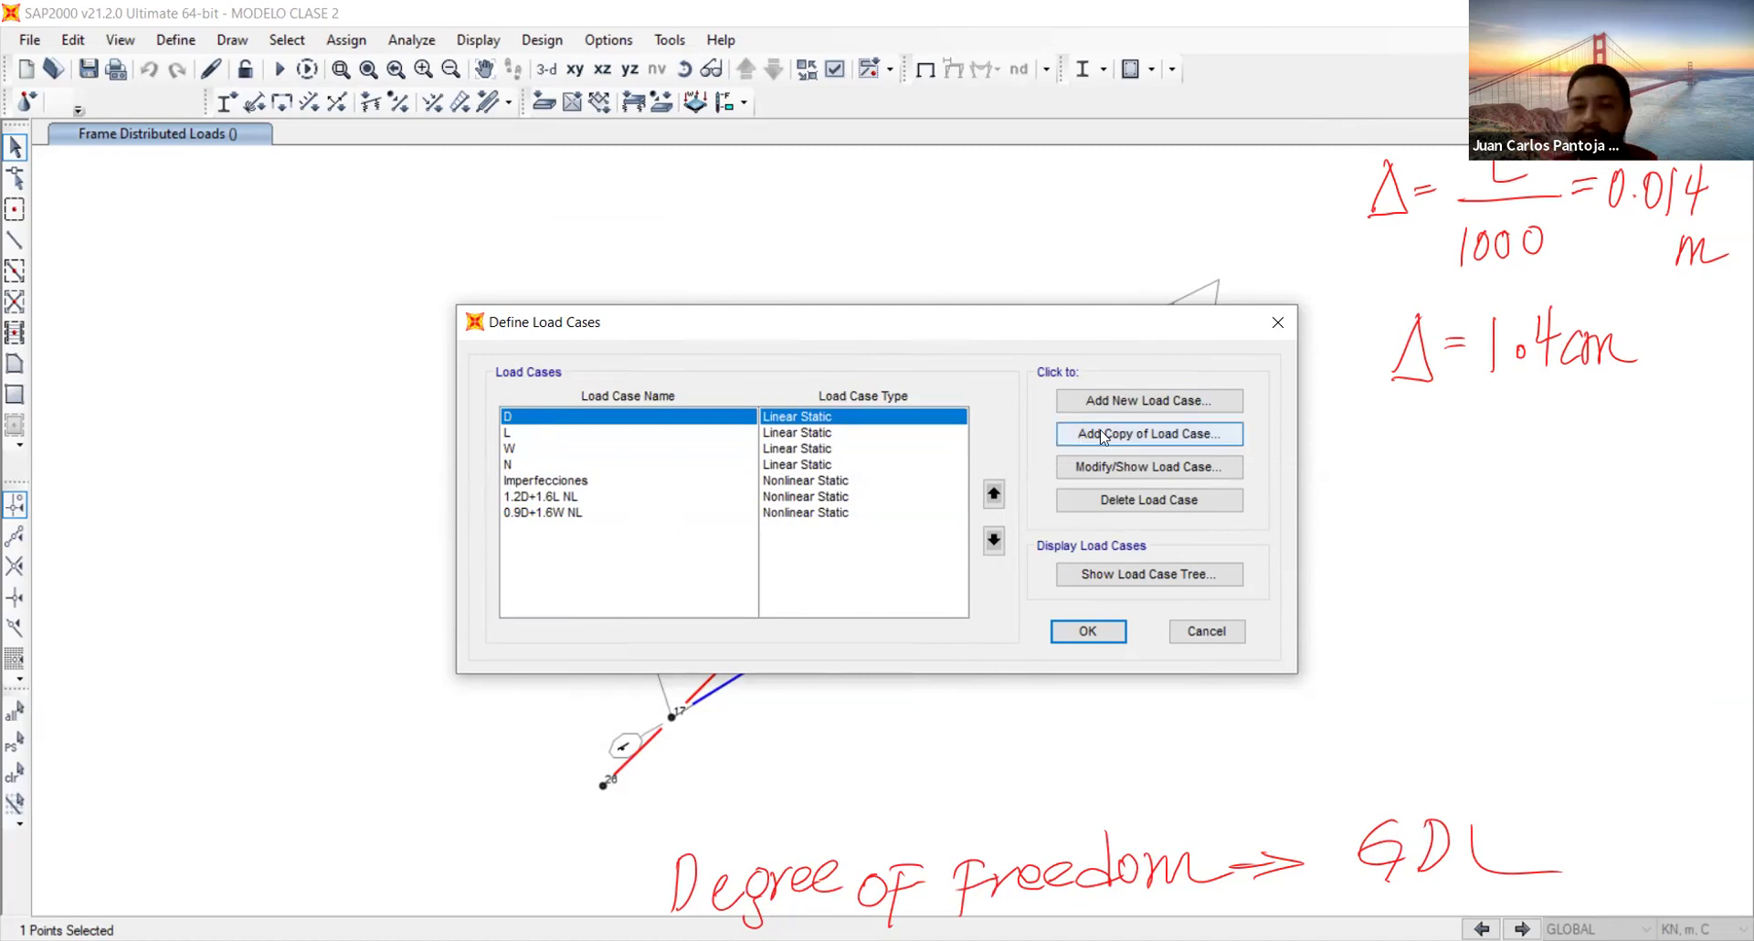
# Start a new load case named 1.2D+1.6L Modos Pandeo
pyautogui.click(1163, 406)
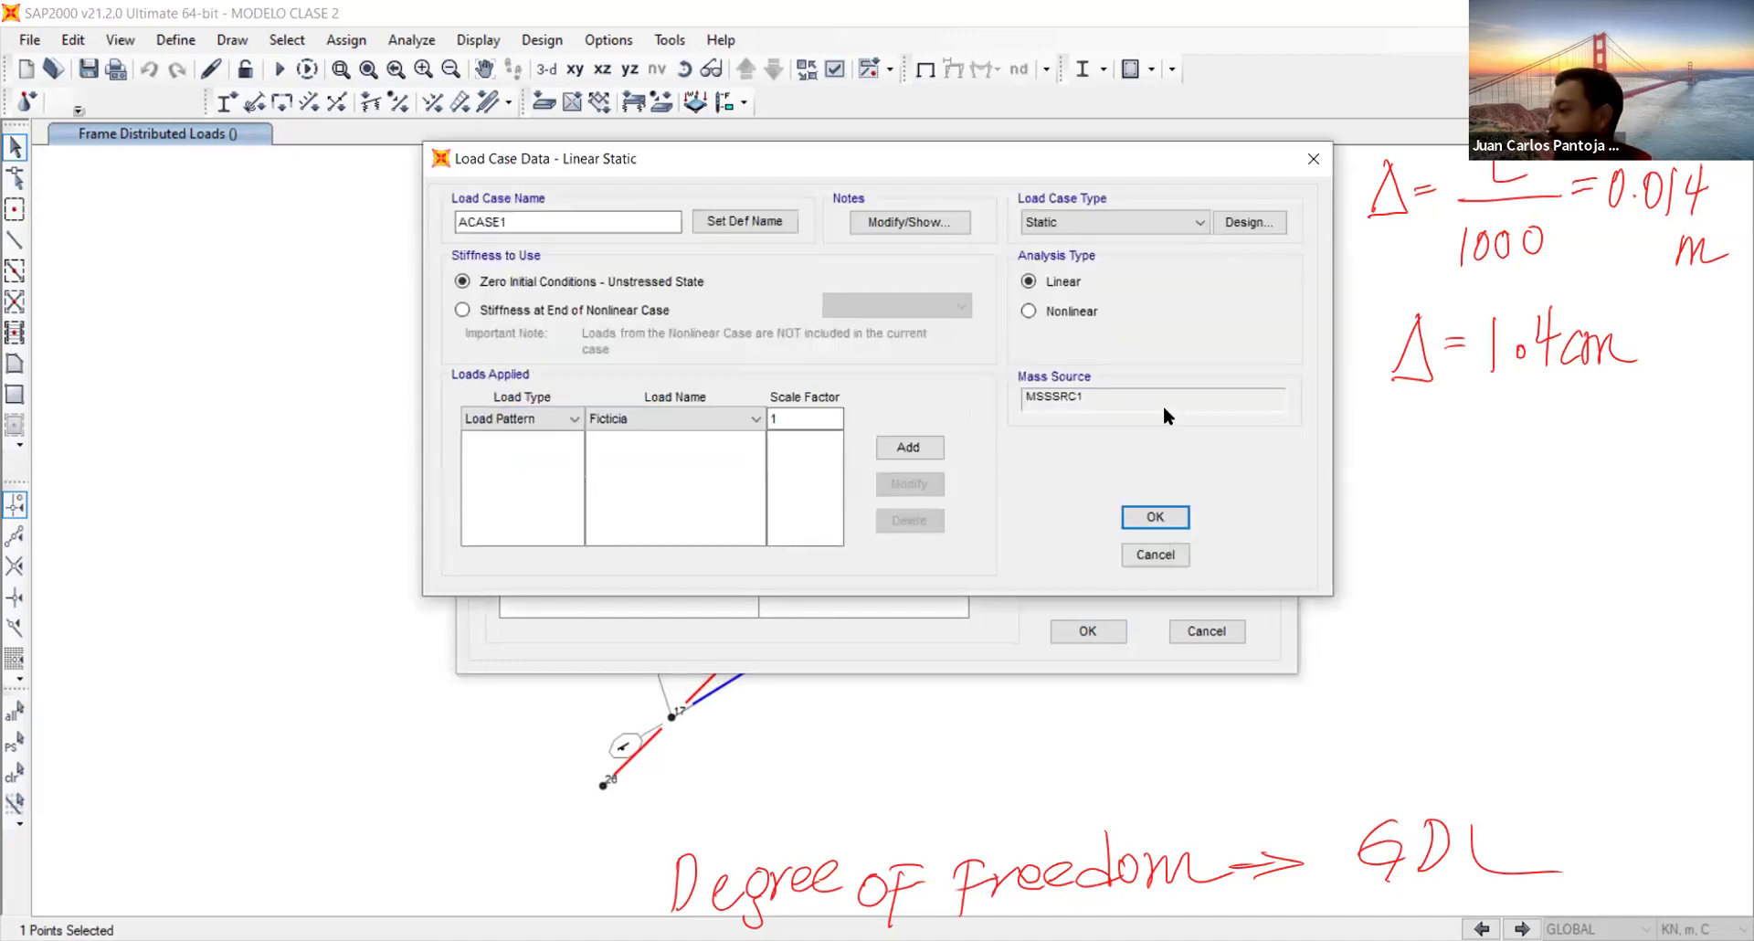
pyautogui.moveTo(588, 225); pyautogui.dragTo(345, 218)
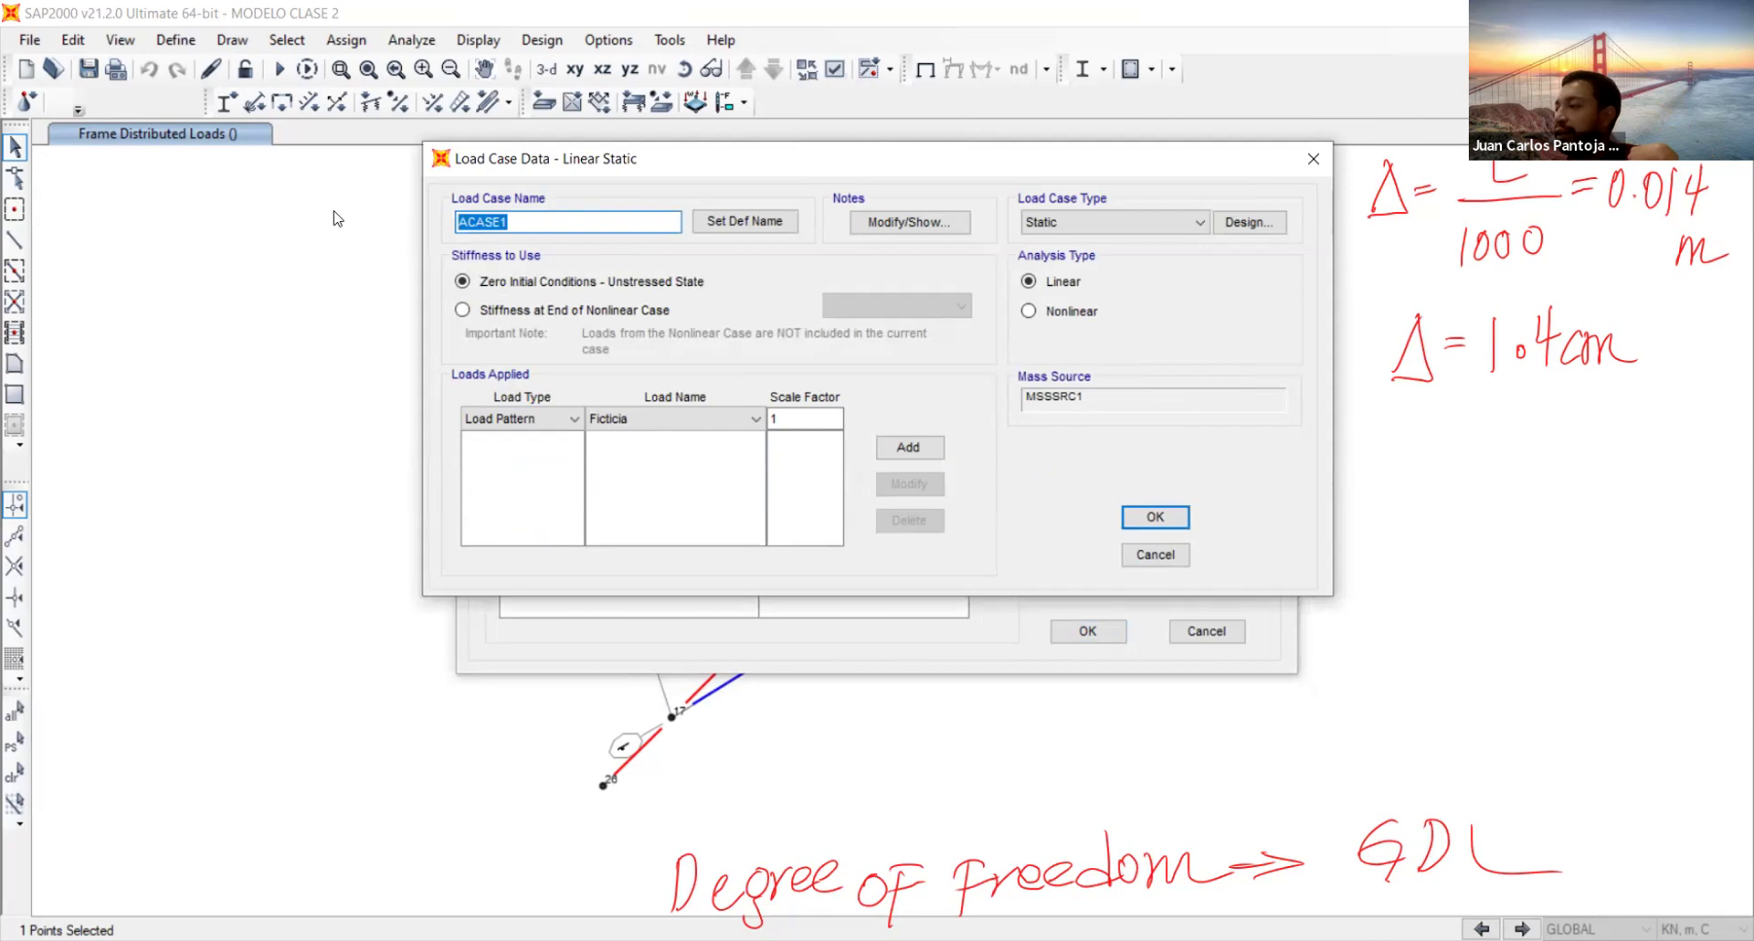
pyautogui.write('1.')
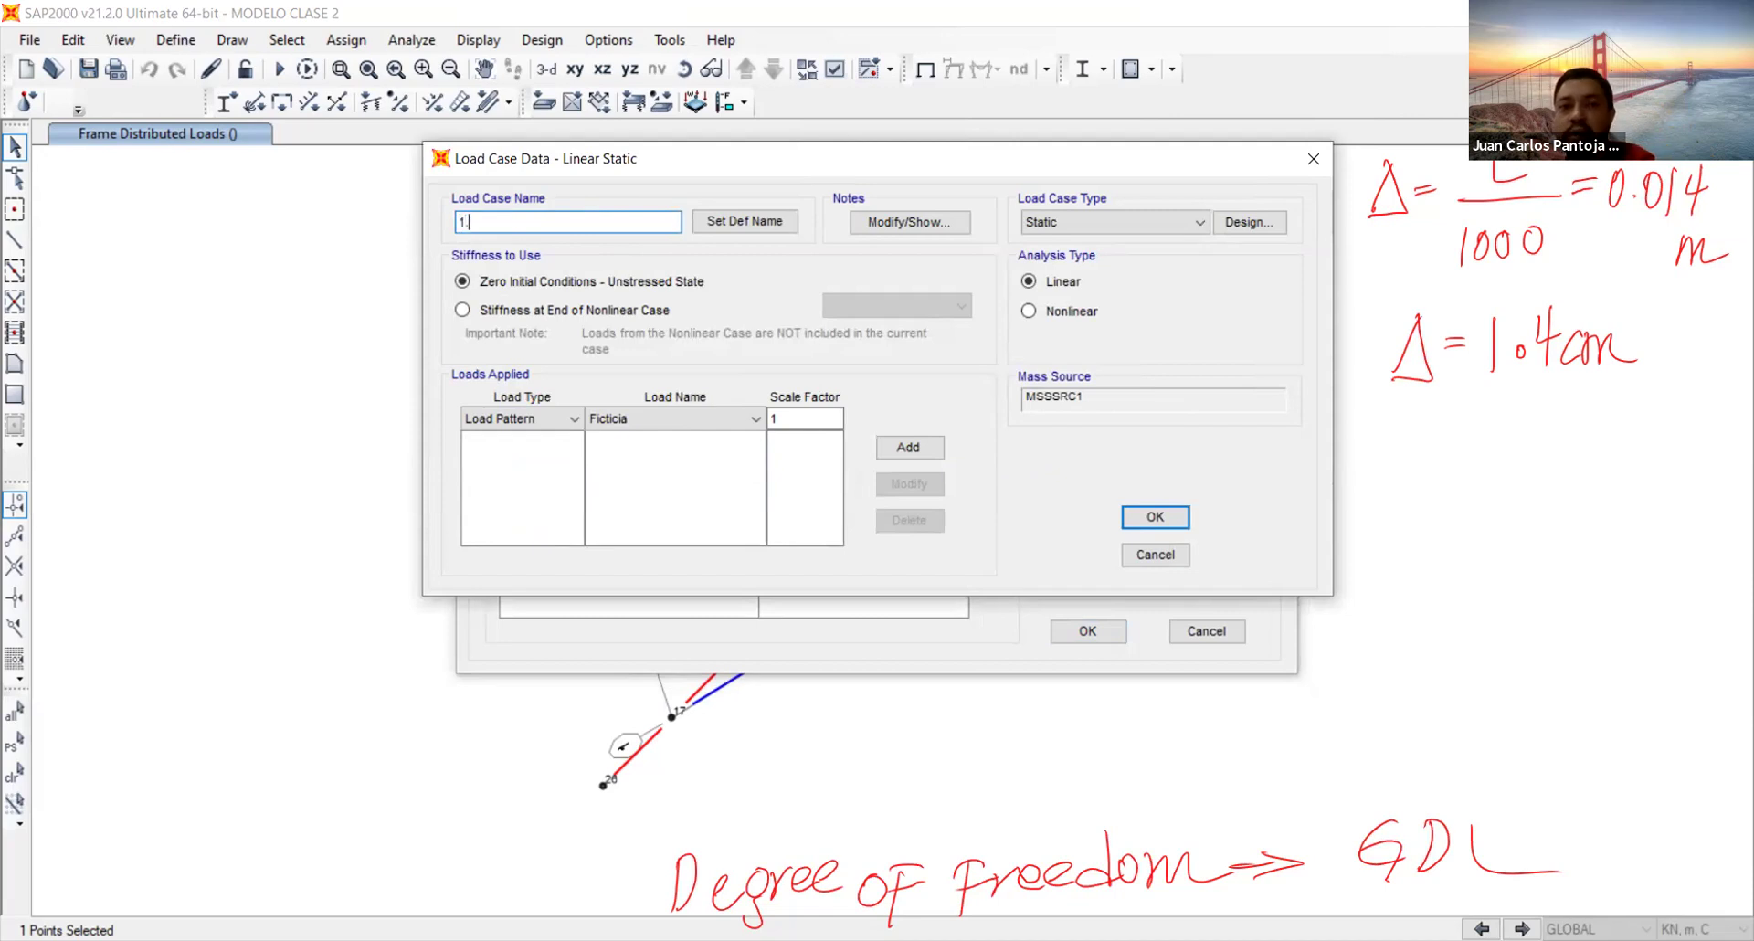
pyautogui.write('2D+1.6')
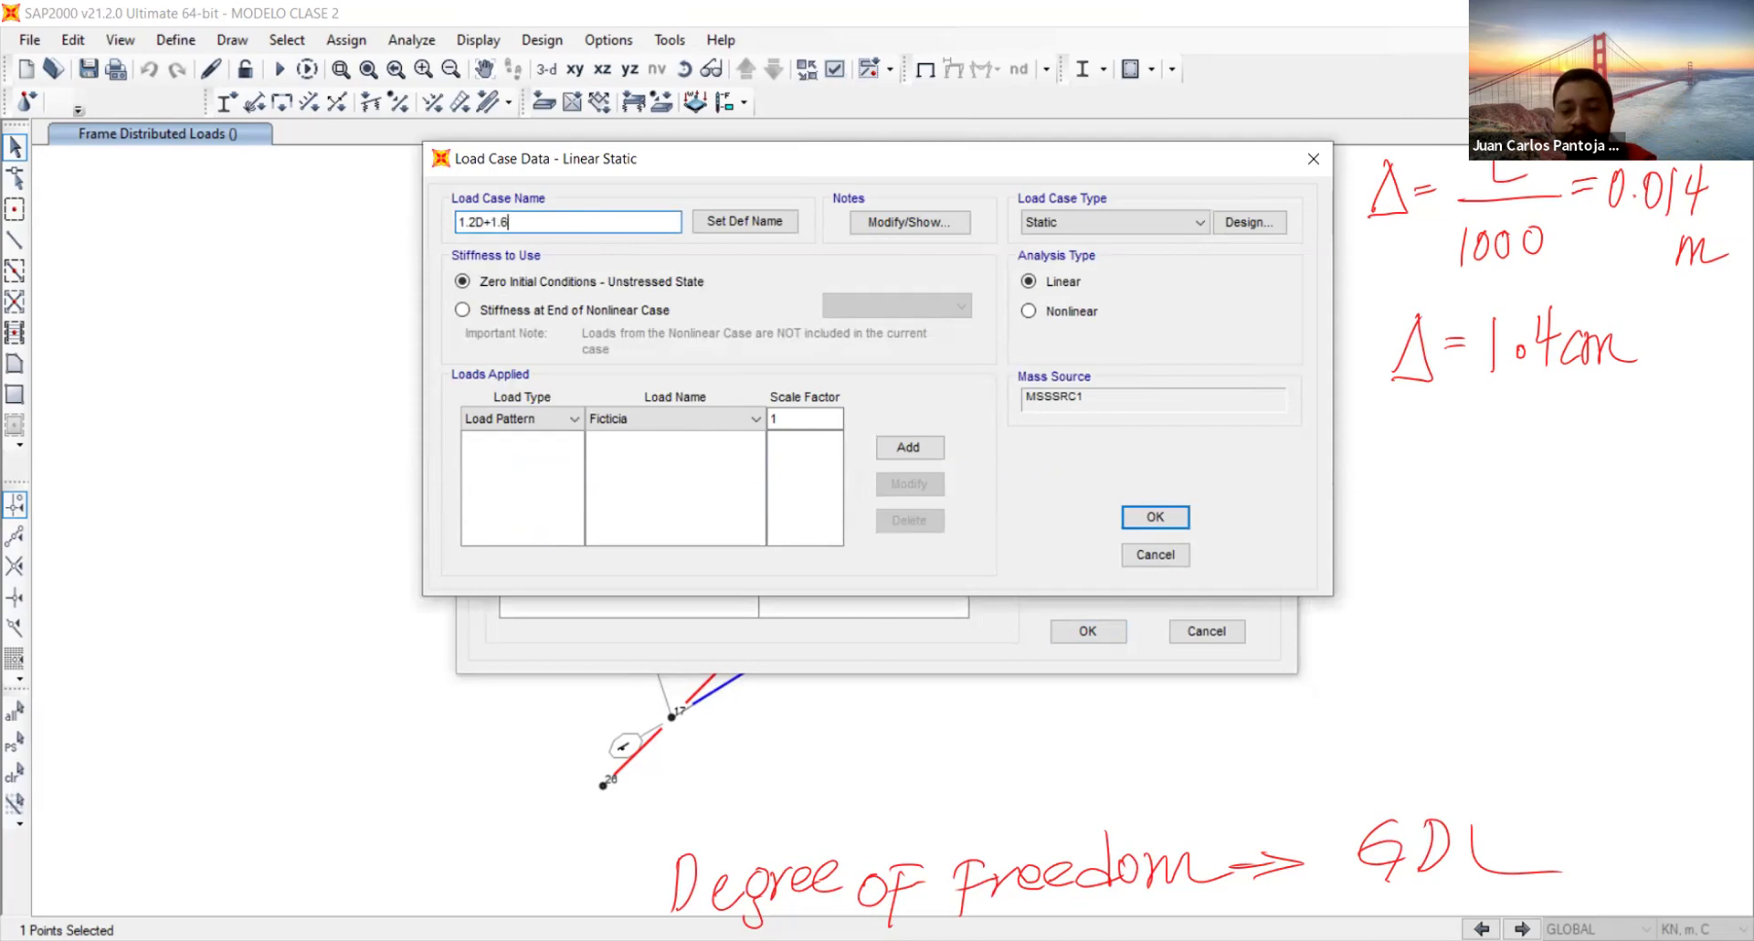
pyautogui.write('L+0.5Lr')
pyautogui.press('BackSpace')
pyautogui.press('BackSpace')
pyautogui.press('BackSpace')
pyautogui.press('BackSpace')
pyautogui.press('BackSpace')
pyautogui.press('BackSpace')
pyautogui.write('Modos Pant')
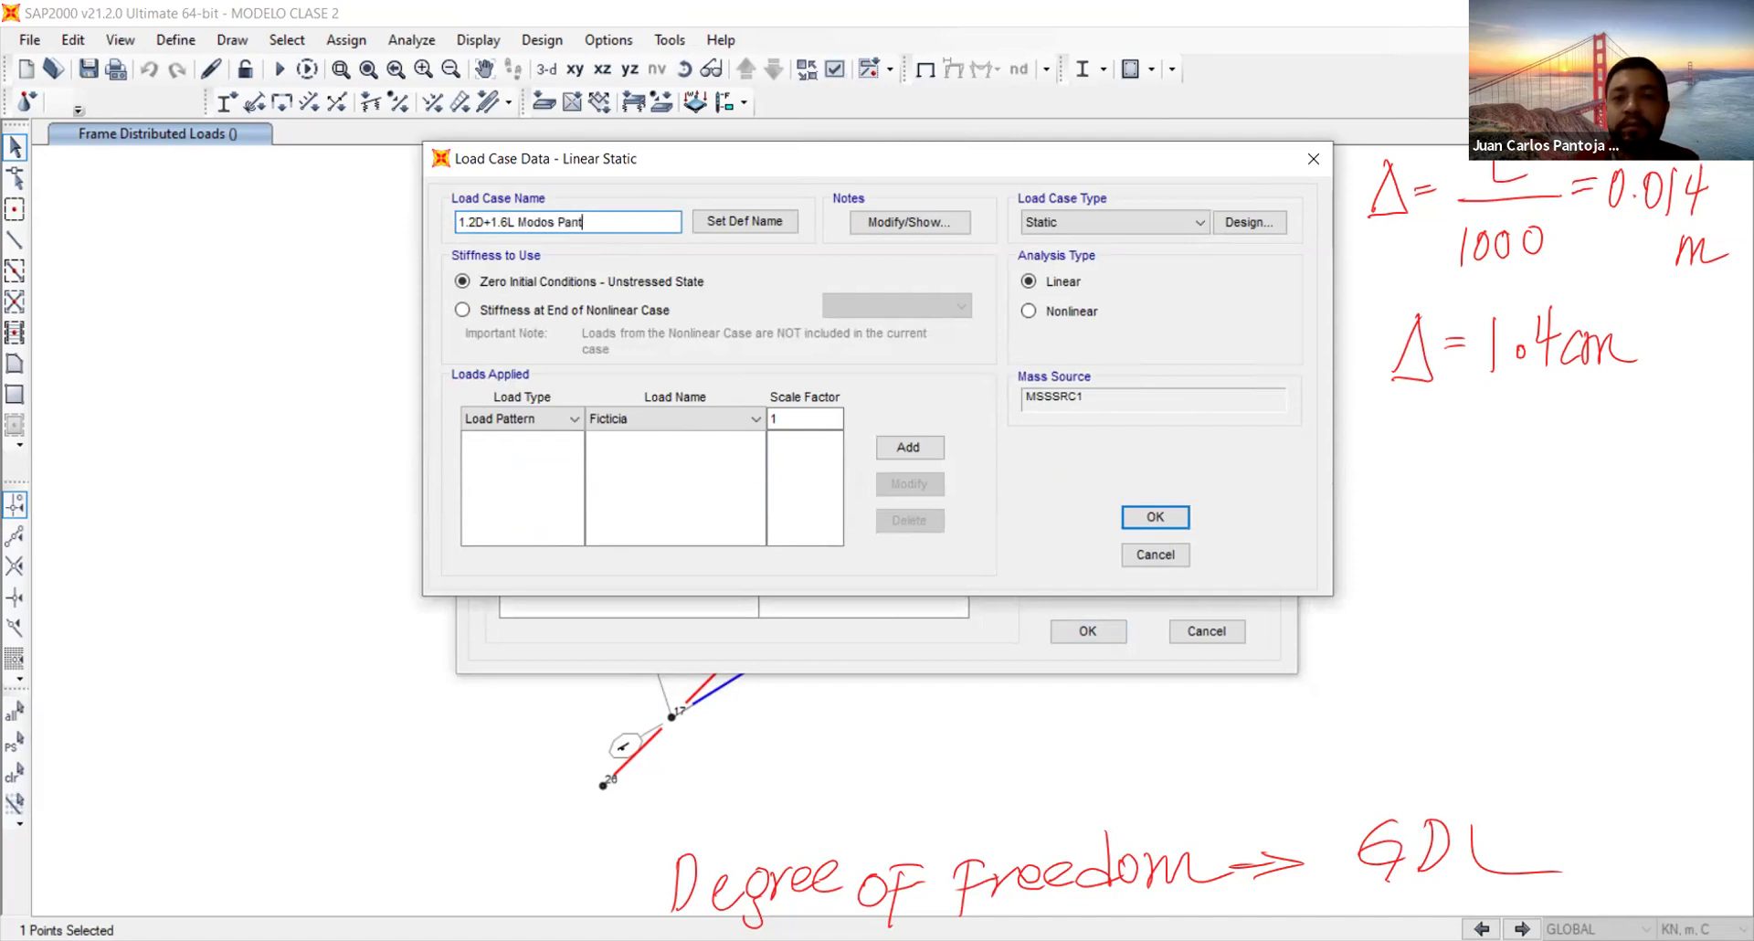
pyautogui.write('od')
pyautogui.press('BackSpace')
pyautogui.press('BackSpace')
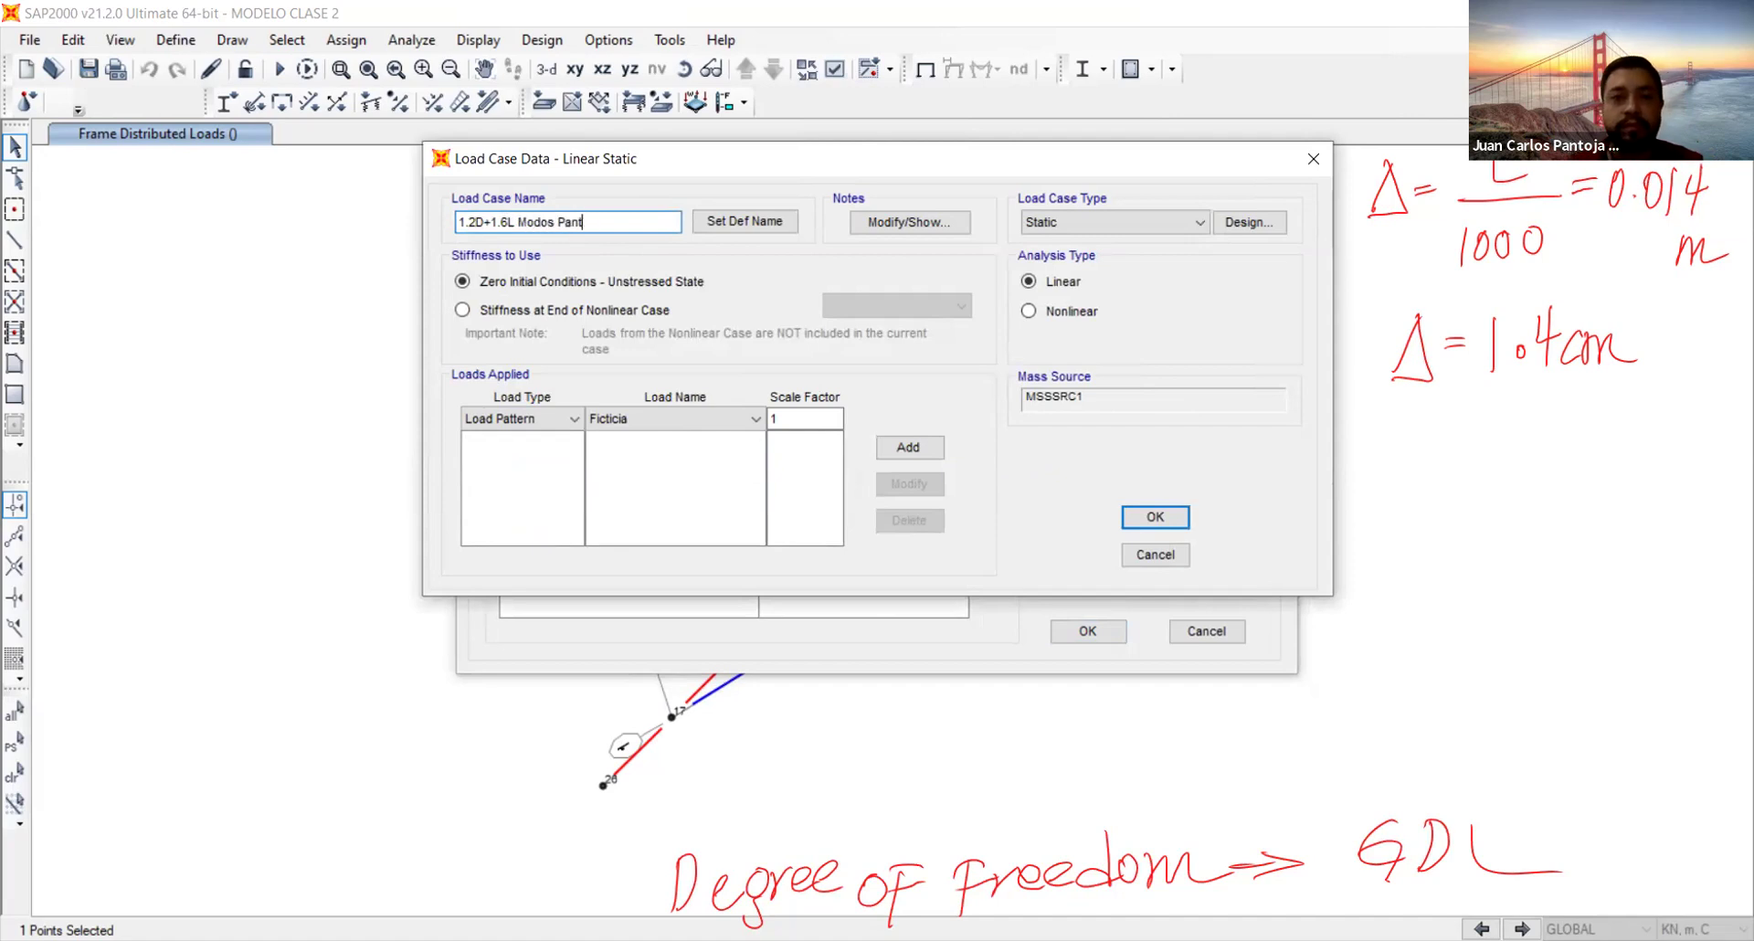
pyautogui.press('BackSpace')
pyautogui.write('deo')
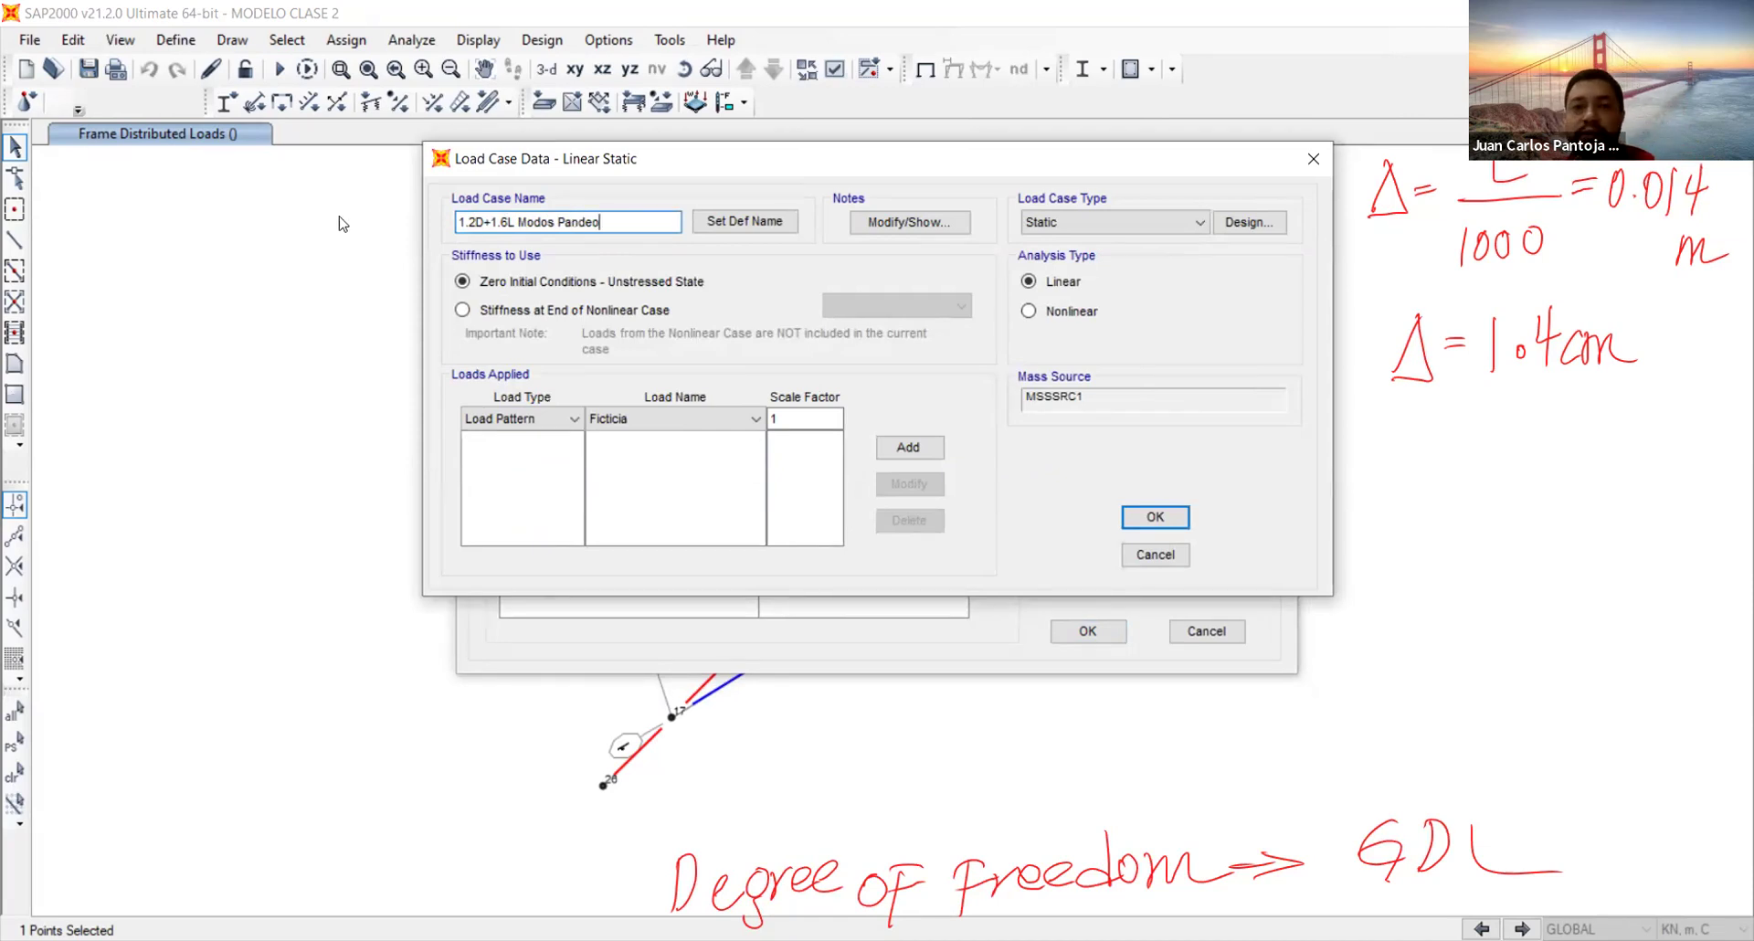
pyautogui.moveTo(526, 217); pyautogui.dragTo(696, 218)
pyautogui.click(620, 224)
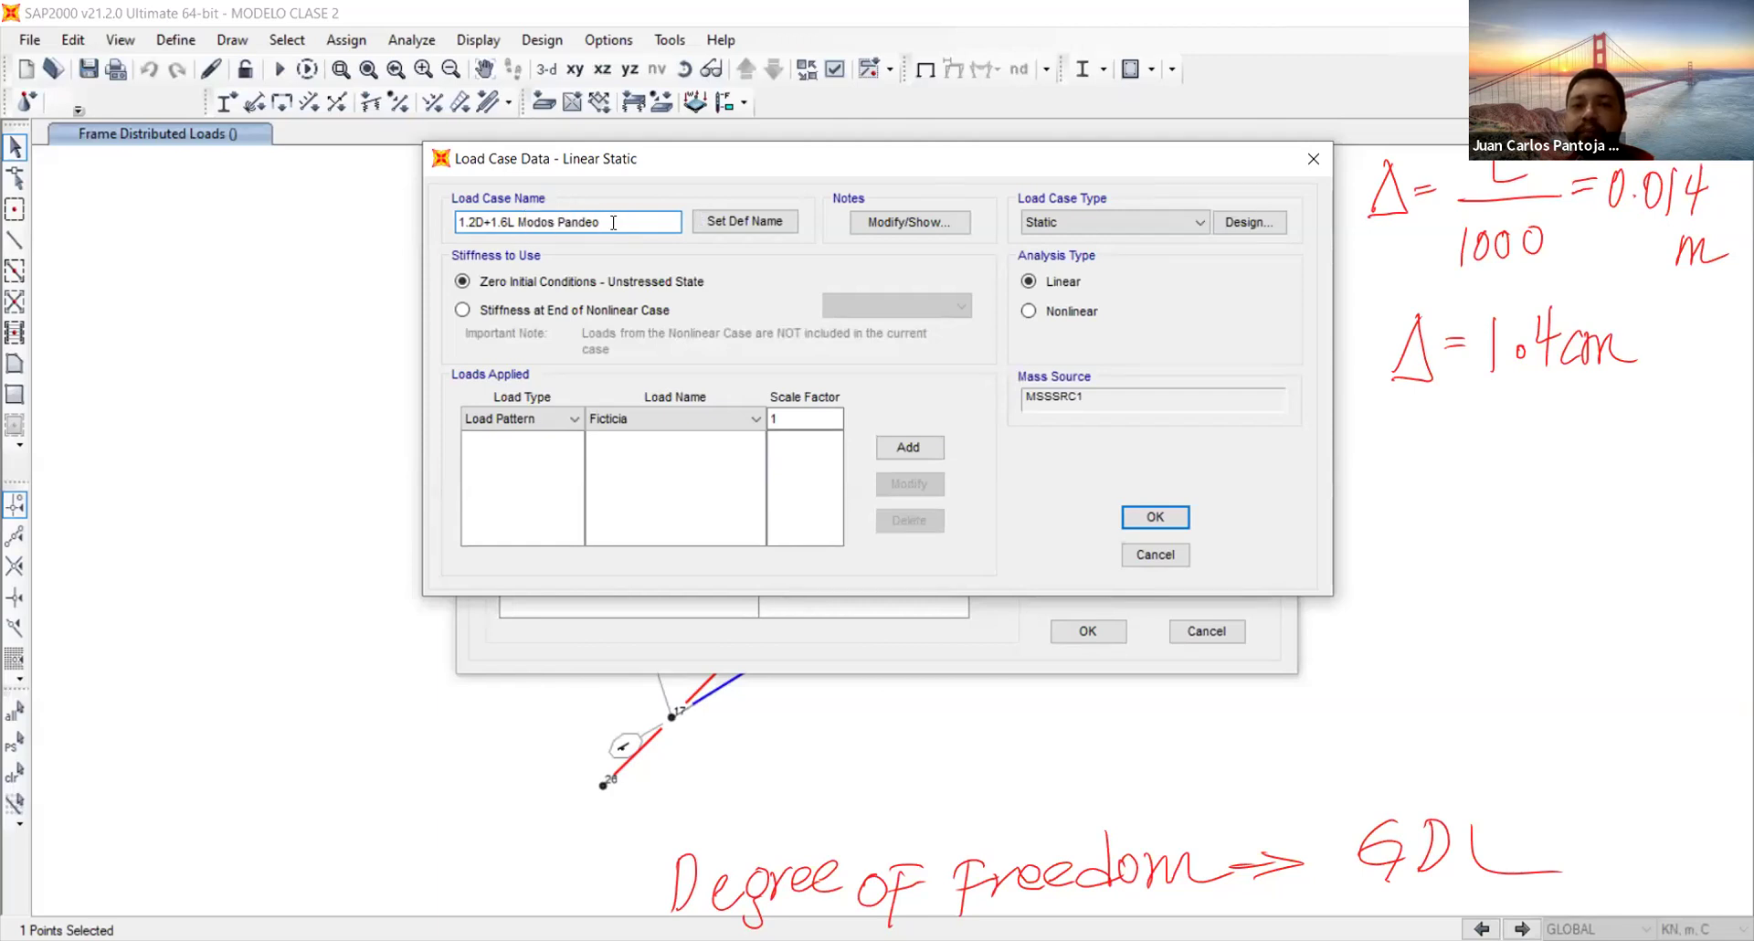
pyautogui.write('MP')
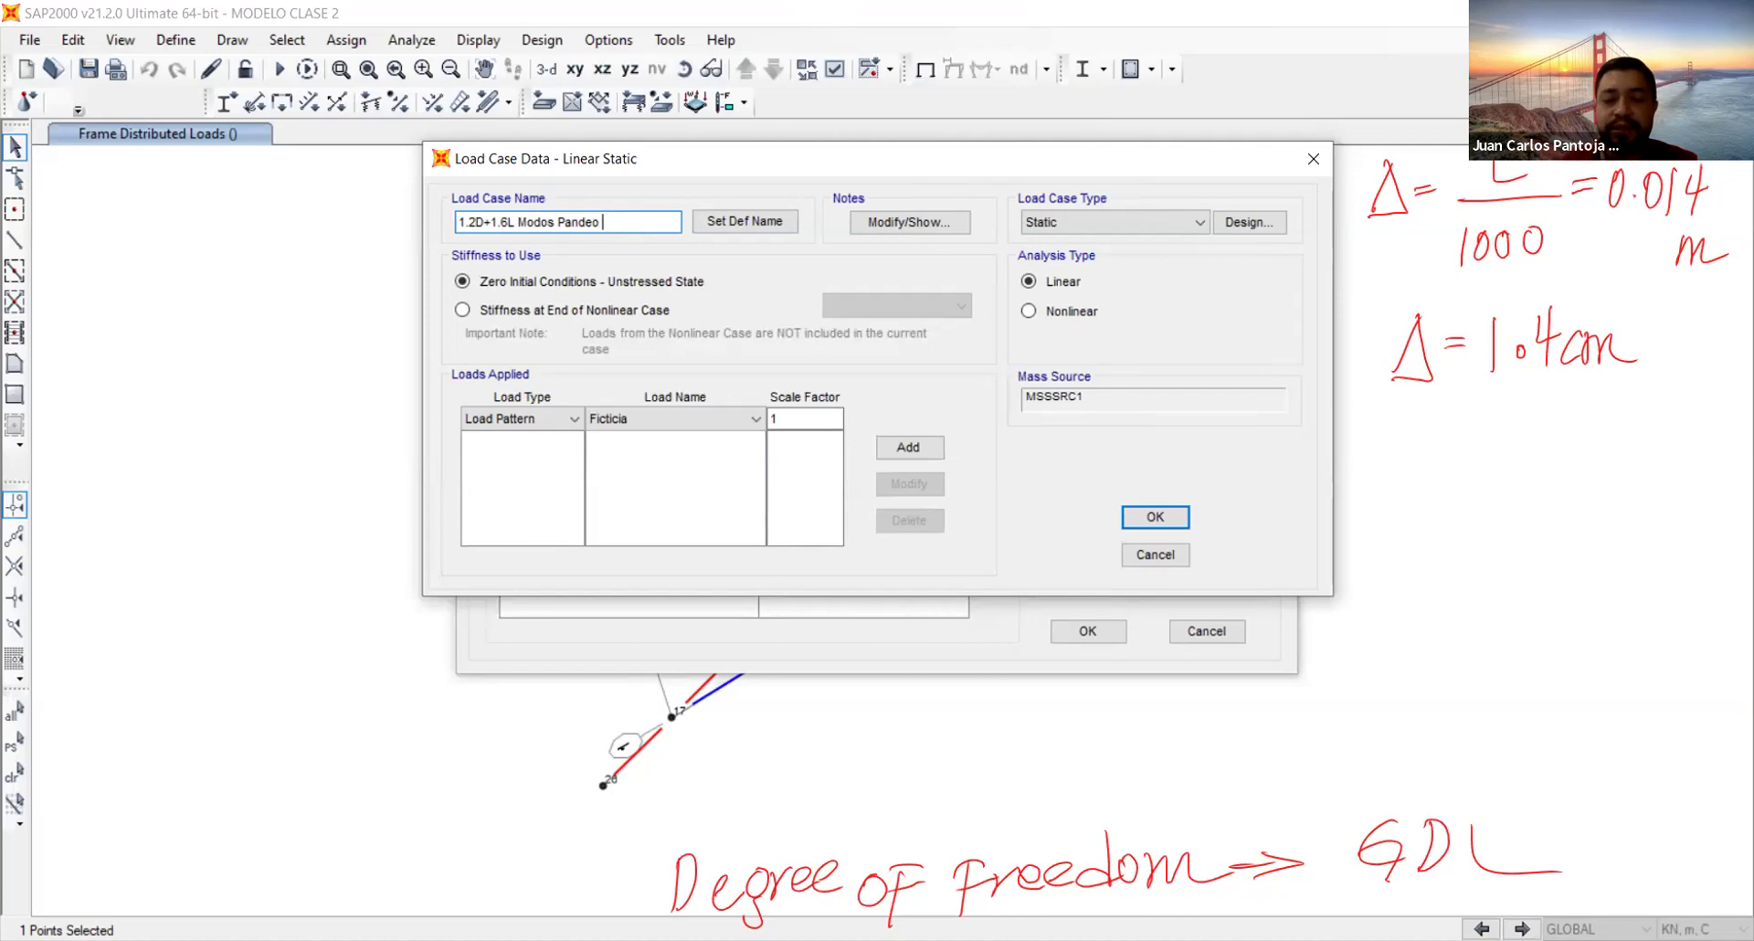
pyautogui.doubleClick(612, 221)
pyautogui.press('BackSpace')
pyautogui.press('BackSpace')
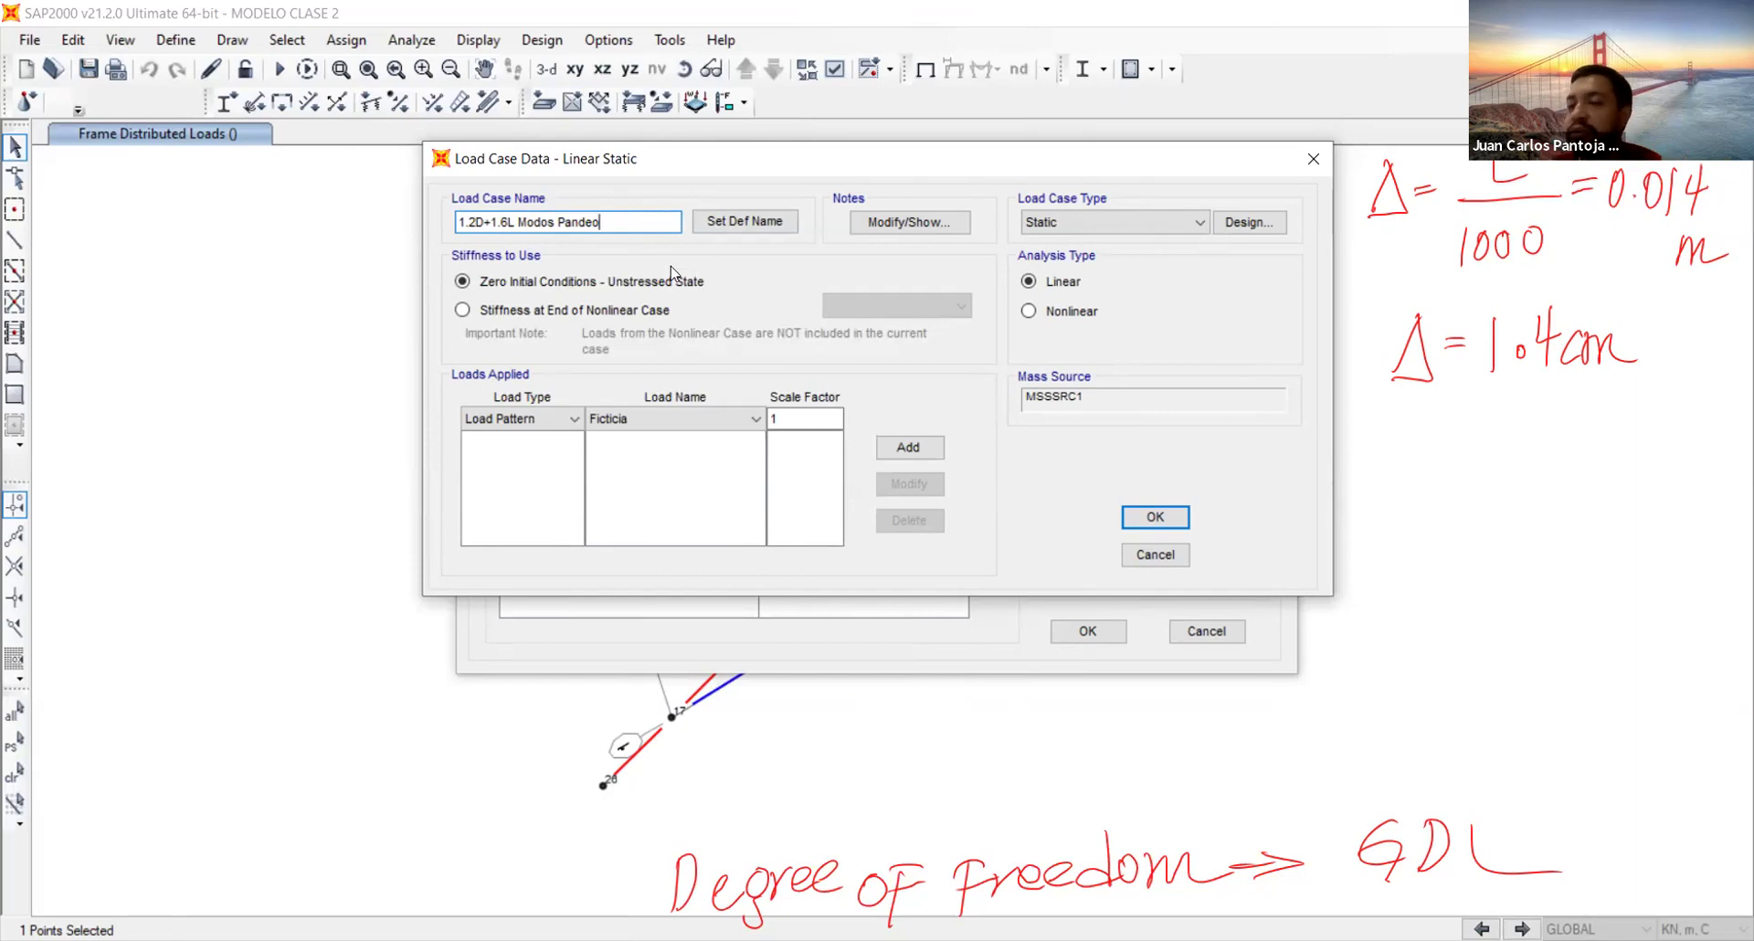
# Base the 1.2D+1.6L Modos Pandeo case on the stiffness at the end of Imperfecciones and set its type to Buckling
pyautogui.click(543, 314)
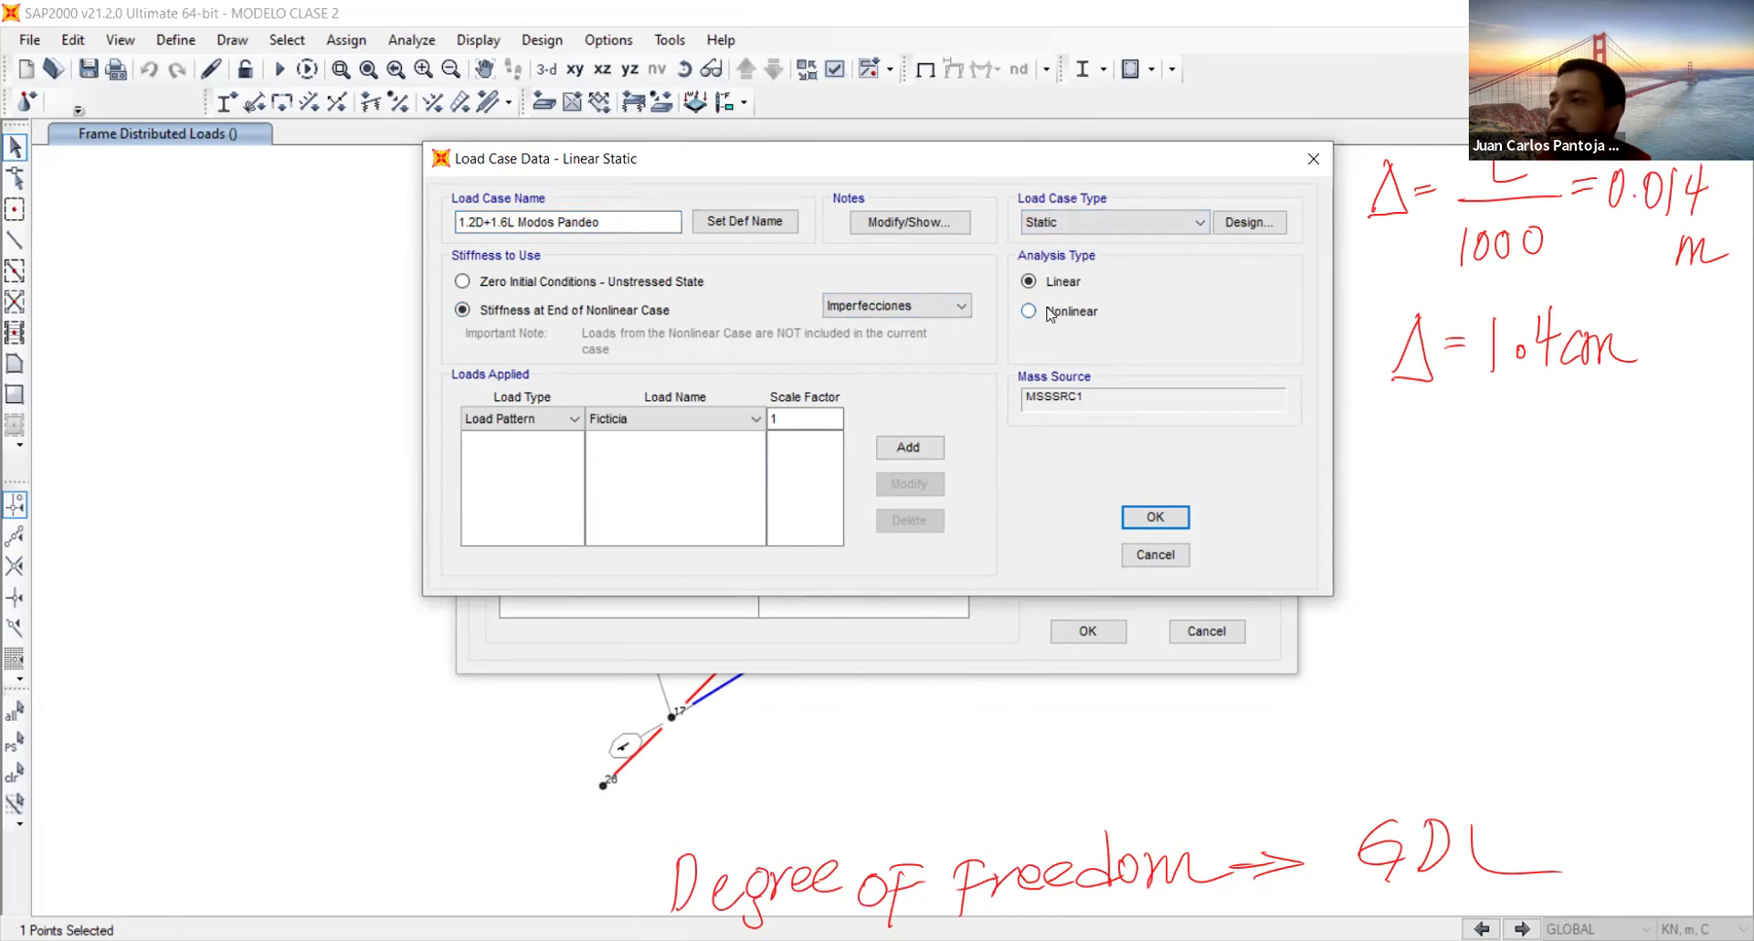
pyautogui.click(1099, 228)
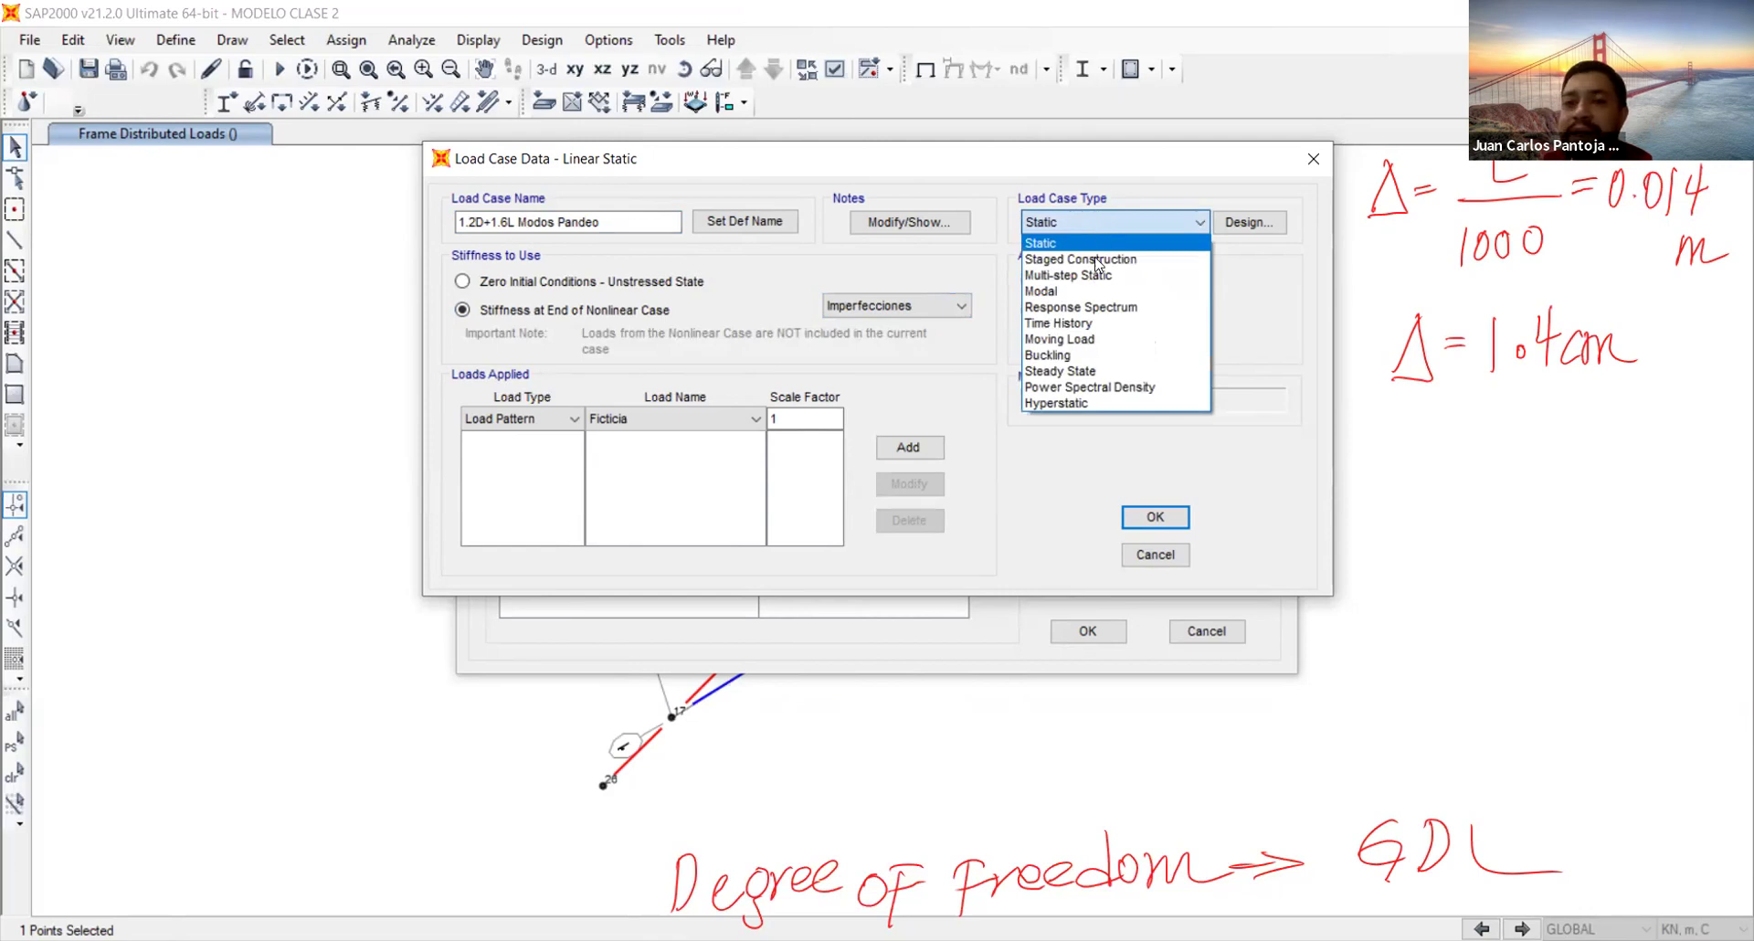
pyautogui.click(1047, 355)
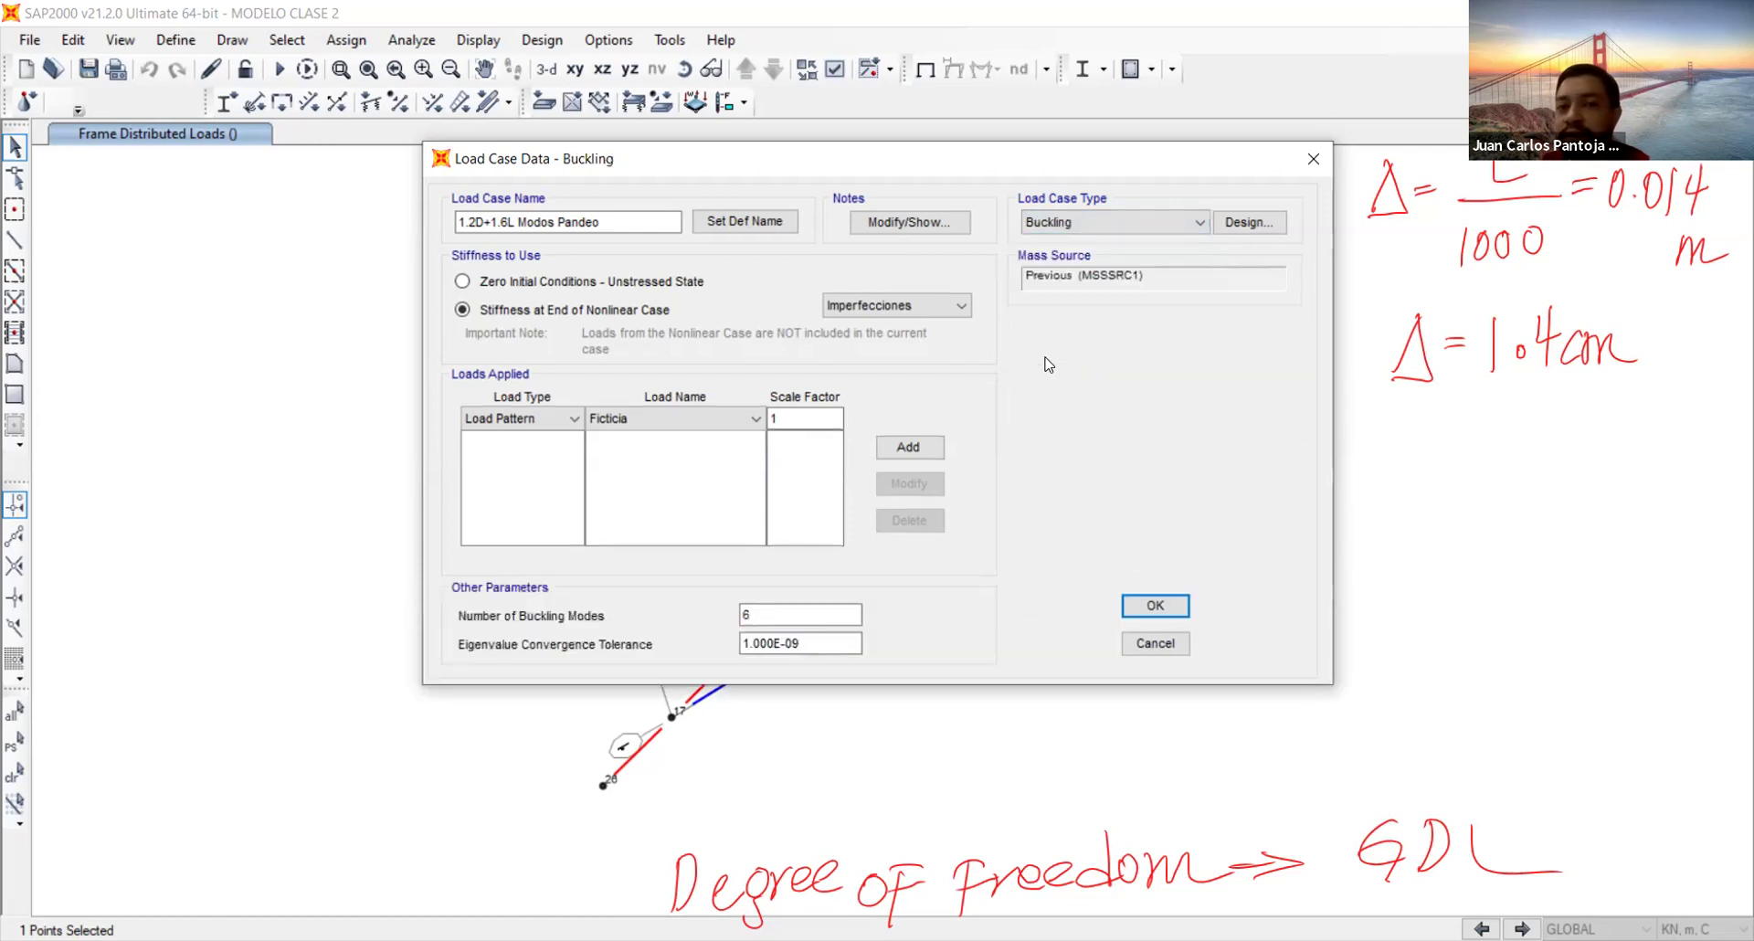
# Apply the Muerta load pattern to the 1.2D+1.6L Modos Pandeo case with a scale factor of 1.2
pyautogui.click(724, 418)
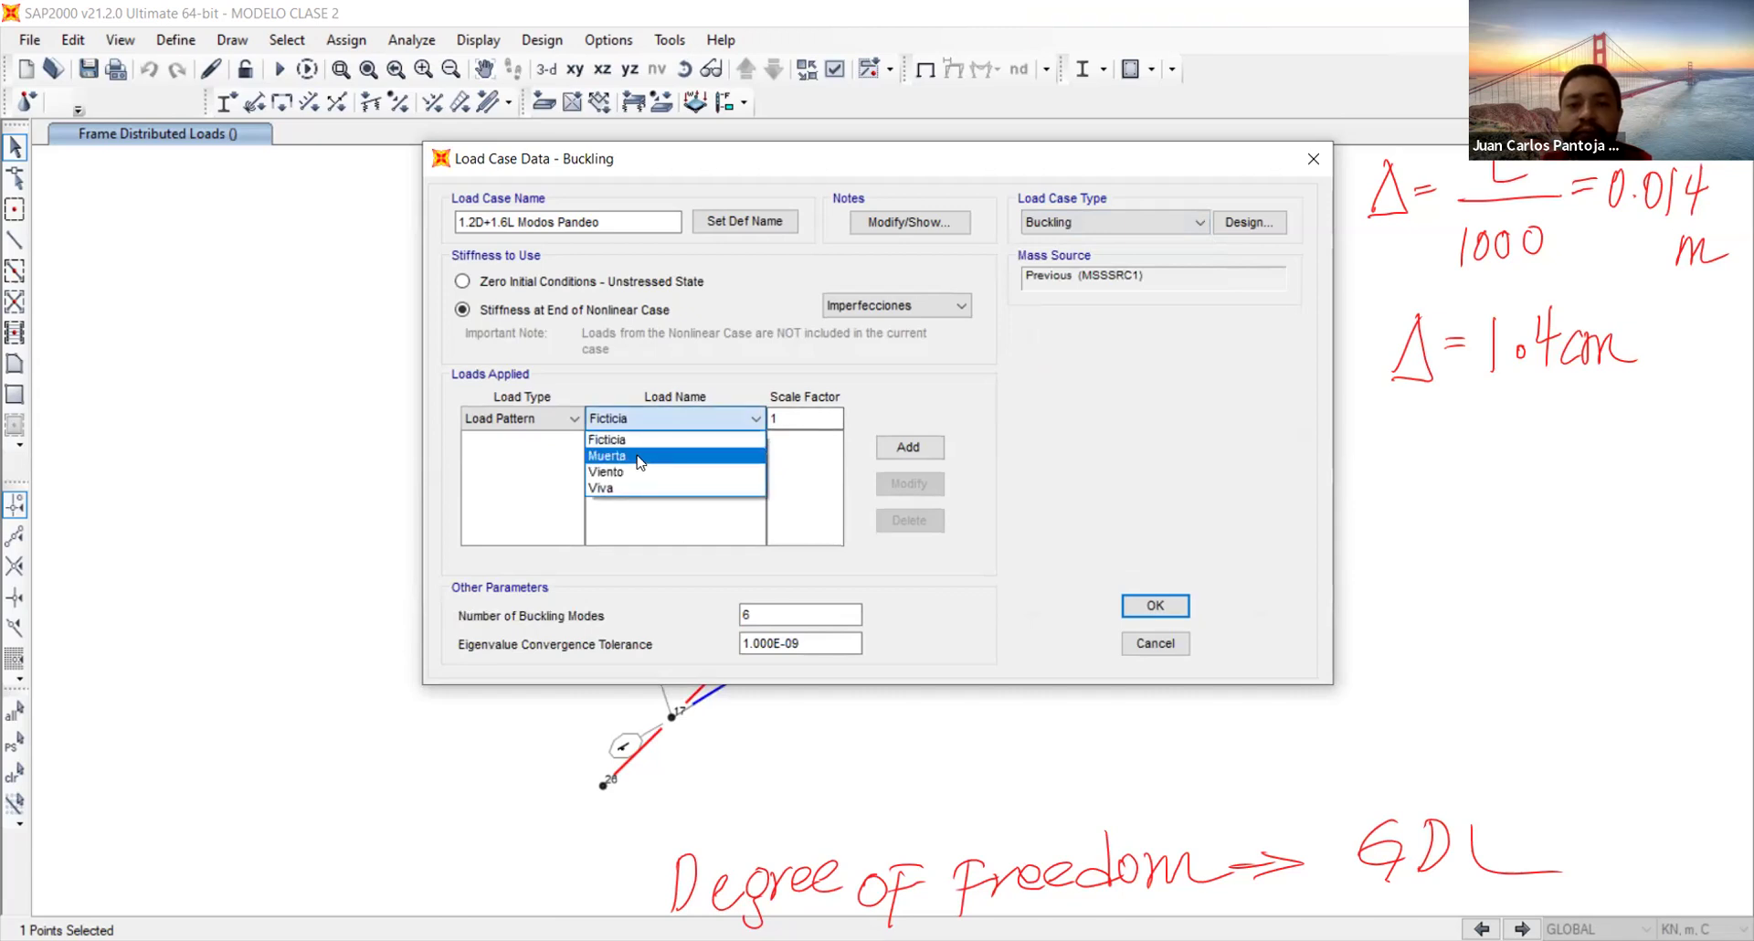
pyautogui.click(638, 457)
pyautogui.click(815, 417)
pyautogui.write('.2')
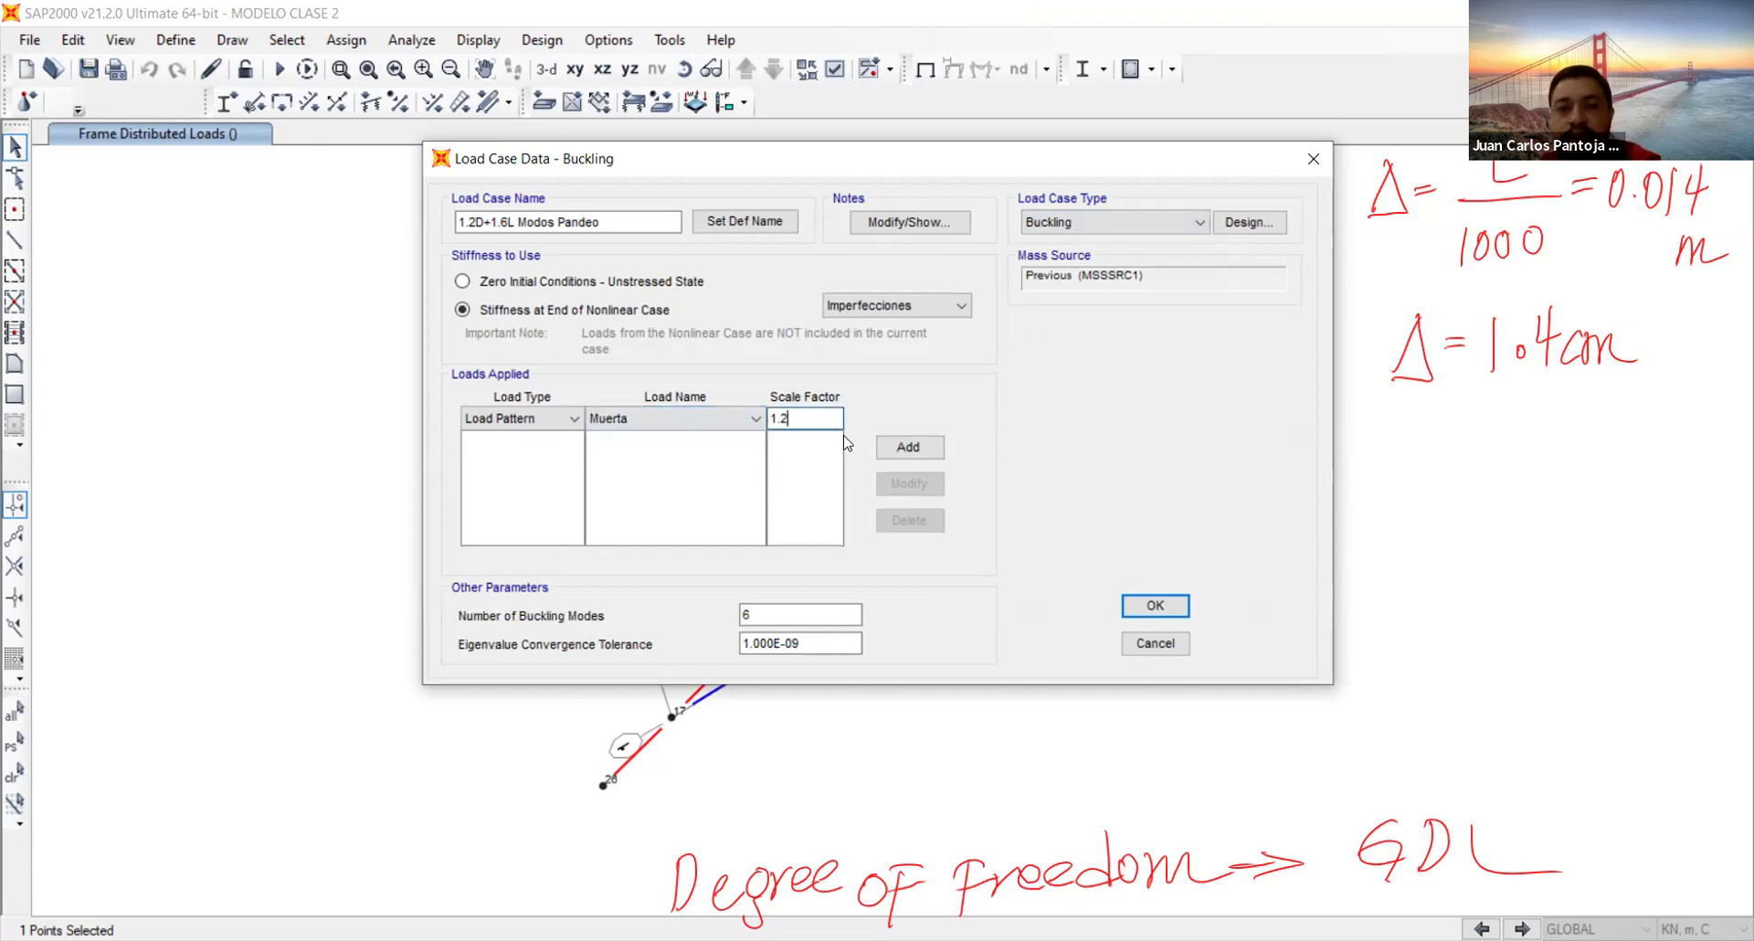
pyautogui.click(907, 447)
# Add the Viento load pattern to the 1.2D+1.6L Modos Pandeo case with a scale factor of 1.6
pyautogui.click(670, 419)
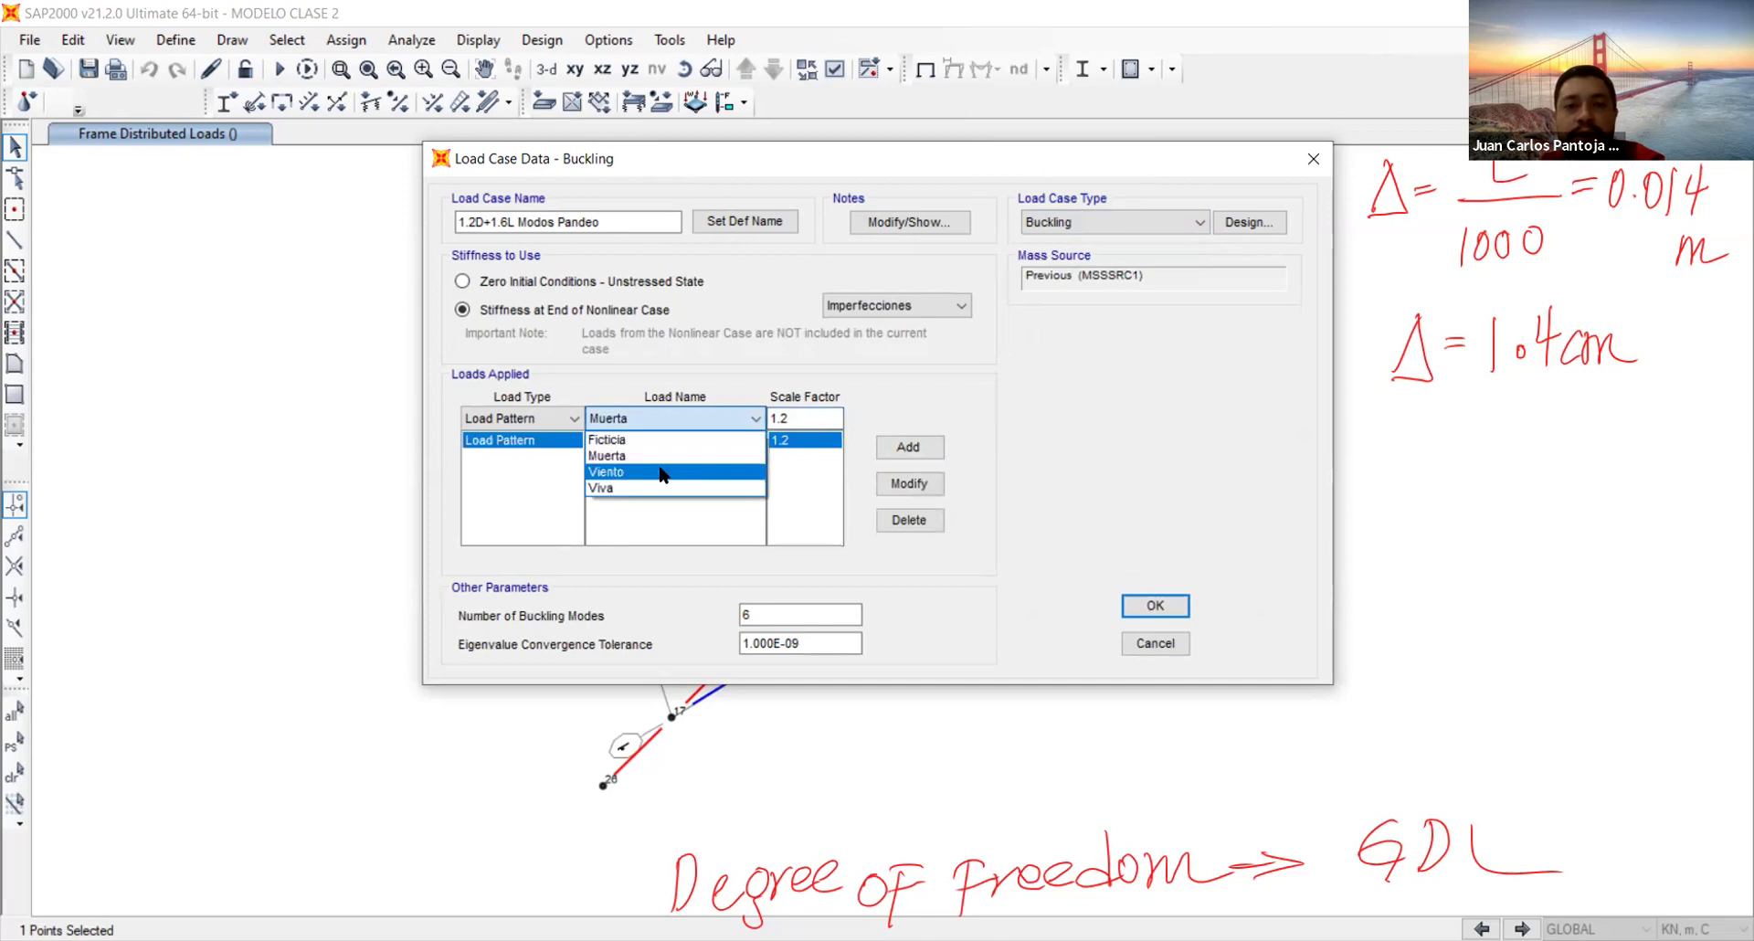
pyautogui.click(666, 471)
pyautogui.click(802, 420)
pyautogui.press('BackSpace')
pyautogui.write('6')
pyautogui.click(909, 447)
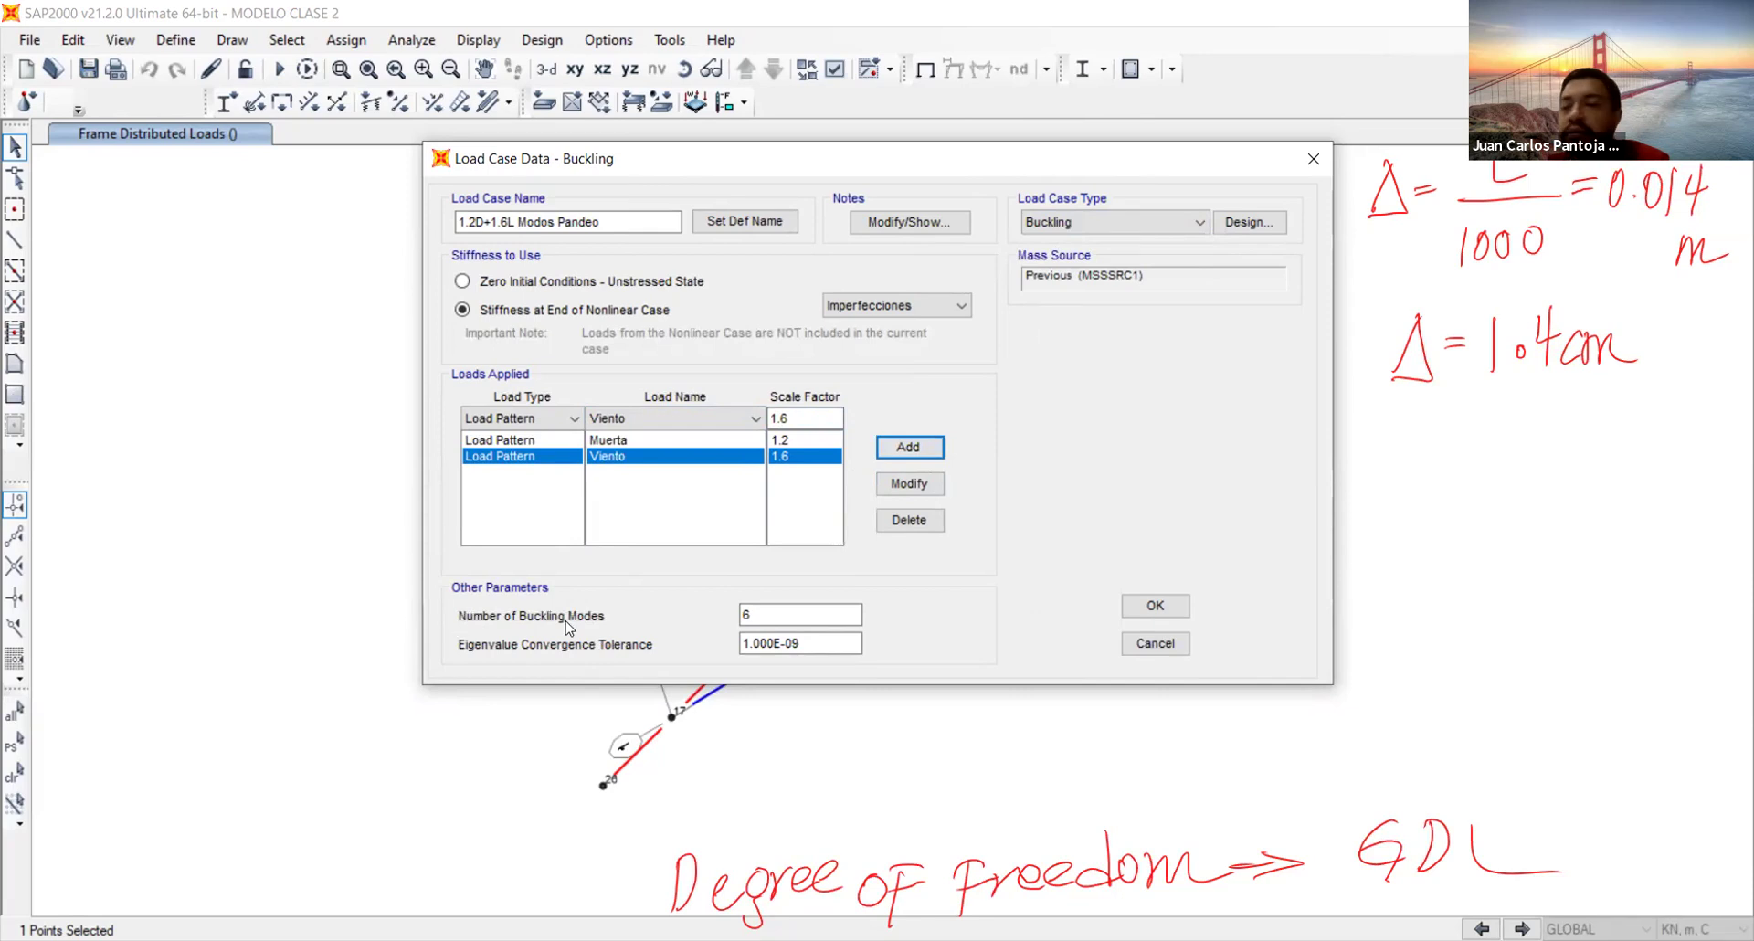
# Set the number of buckling modes to 30 and accept the 1.2D+1.6L Modos Pandeo case
pyautogui.doubleClick(763, 617)
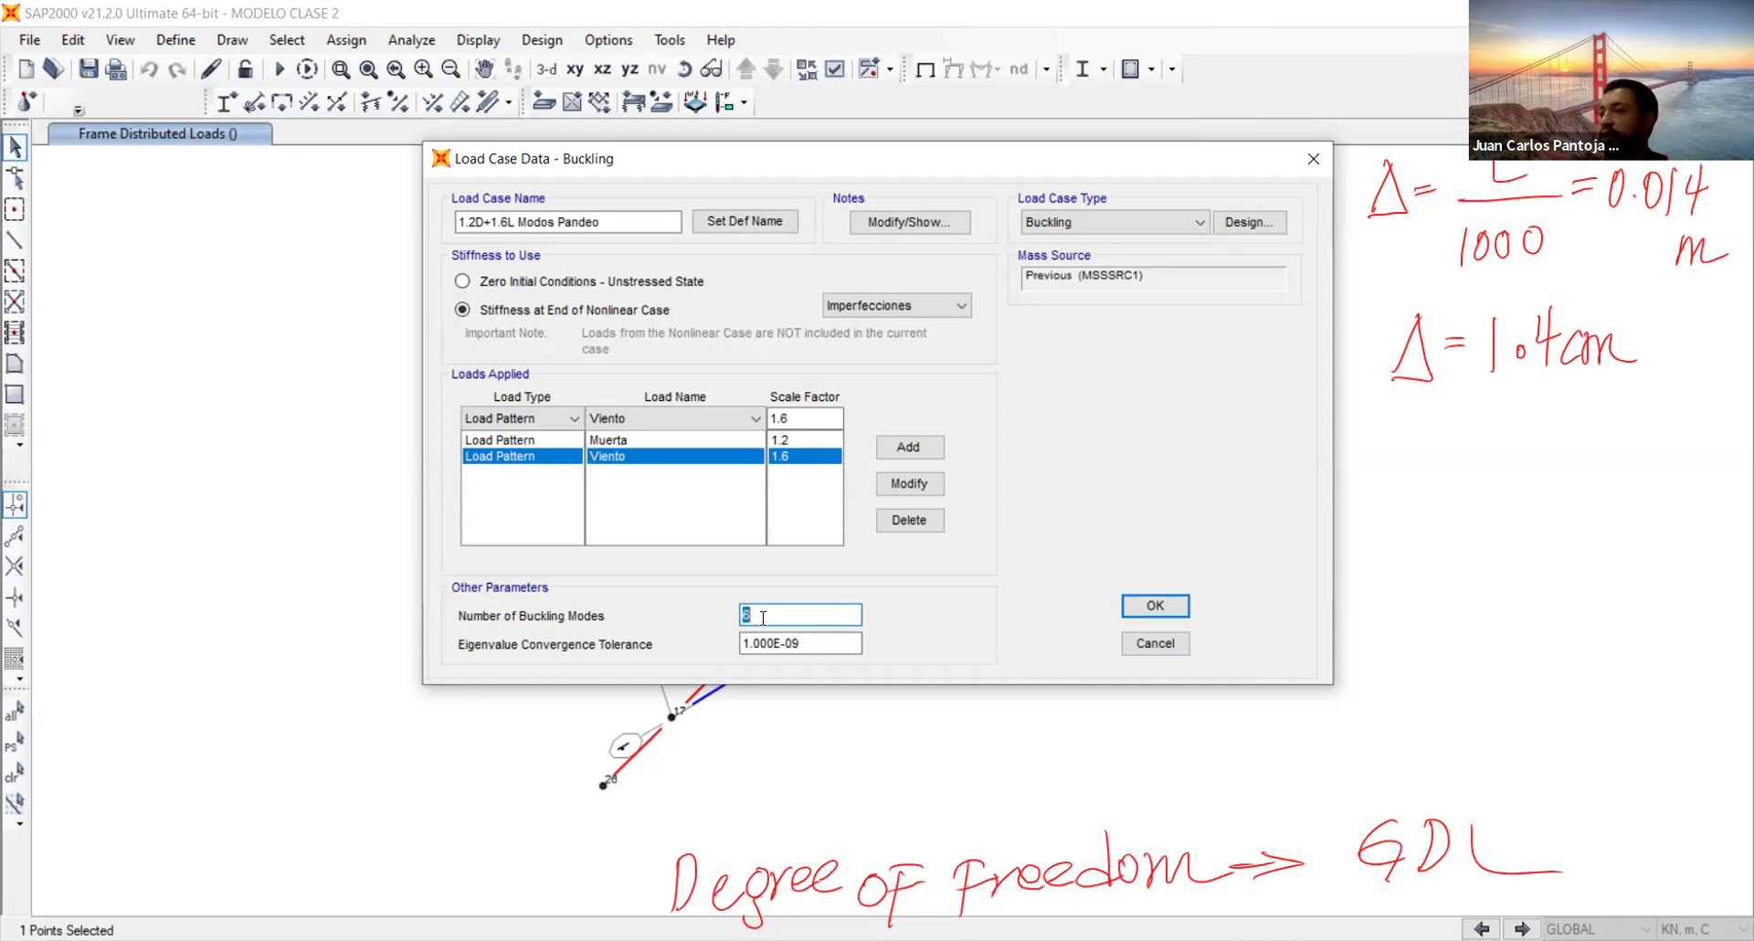
pyautogui.write('30')
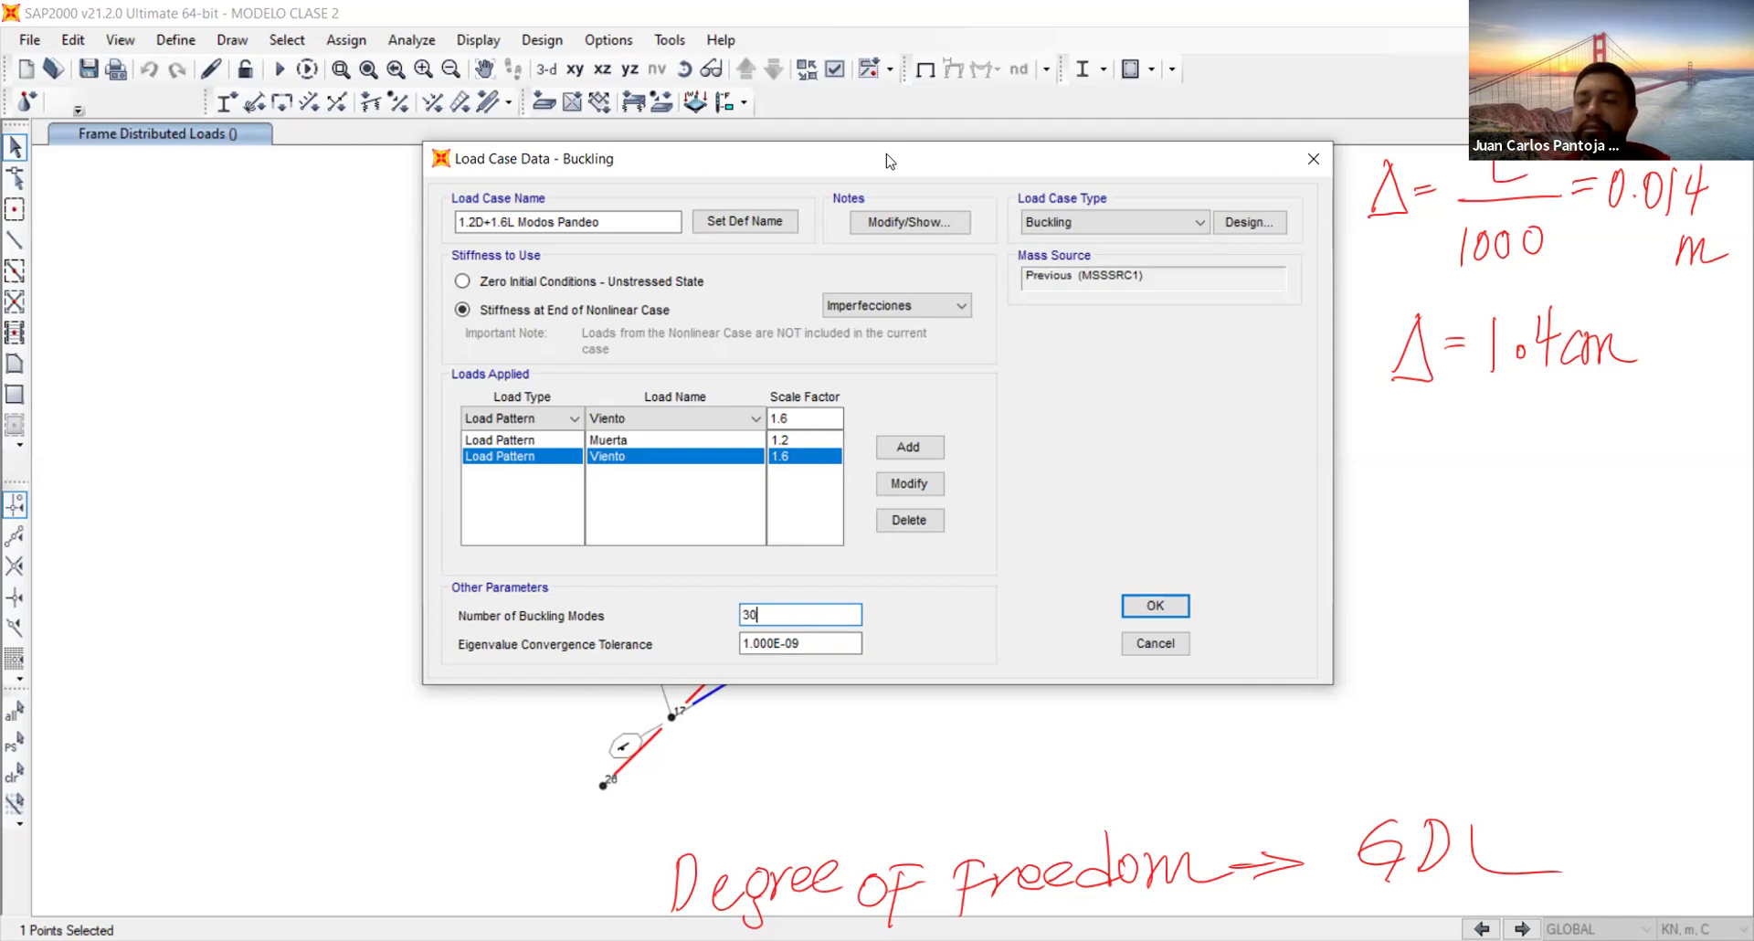
pyautogui.moveTo(886, 160); pyautogui.dragTo(838, 169)
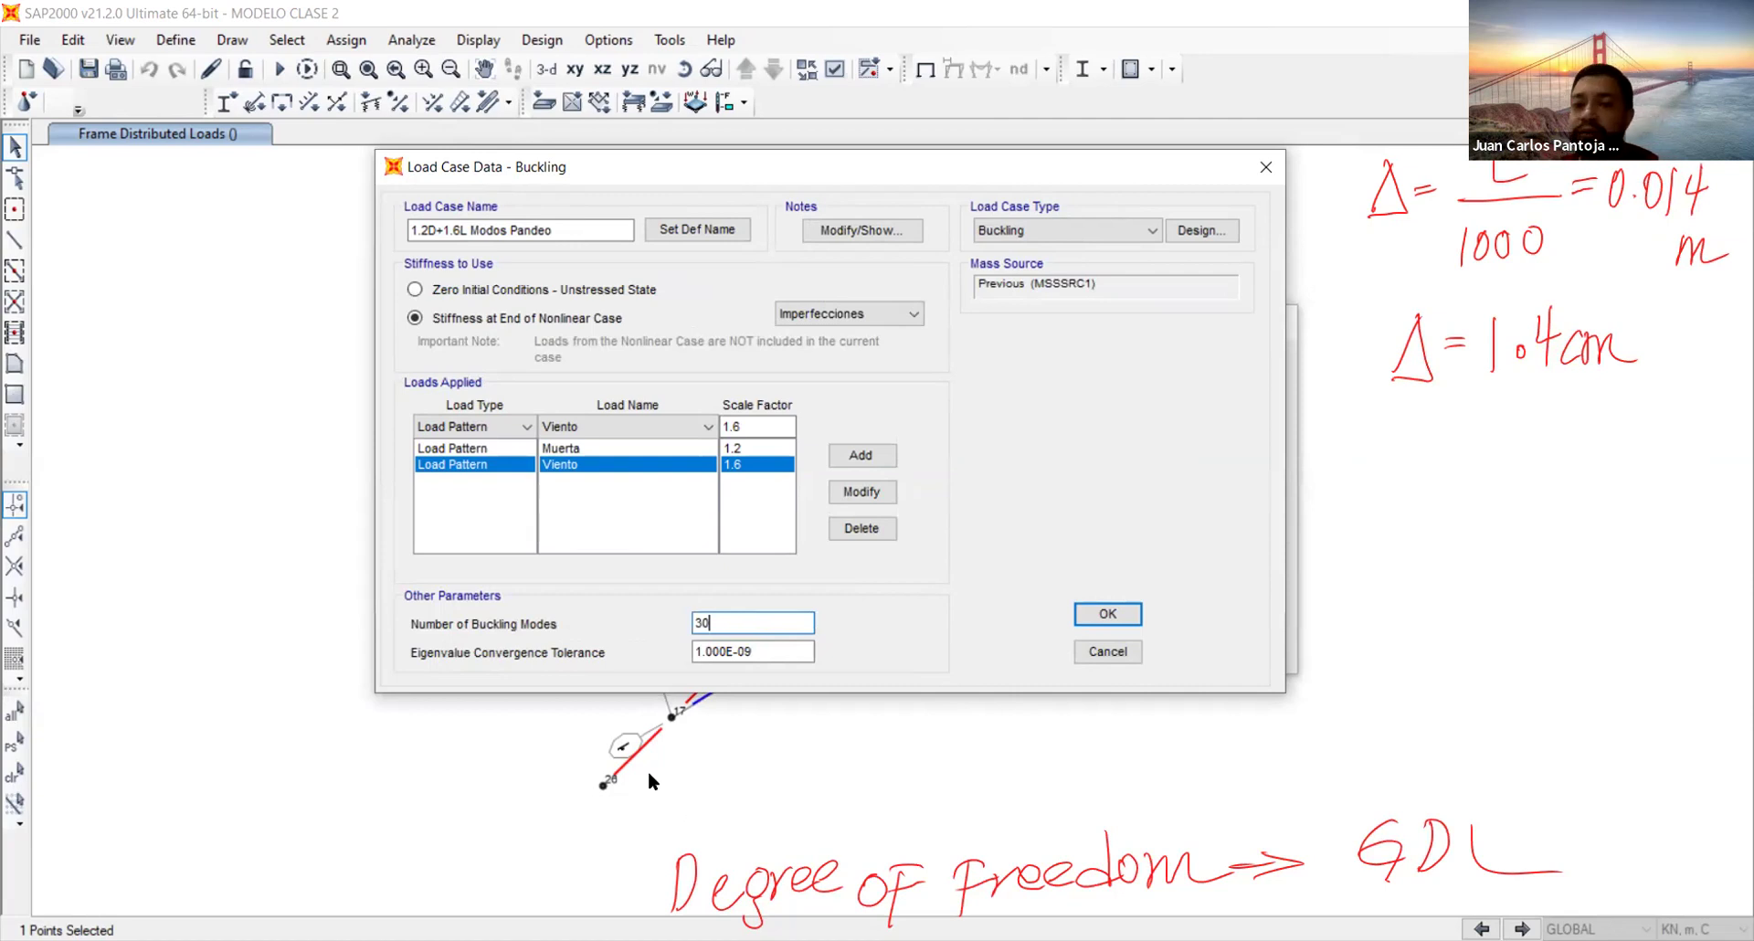
pyautogui.doubleClick(739, 613)
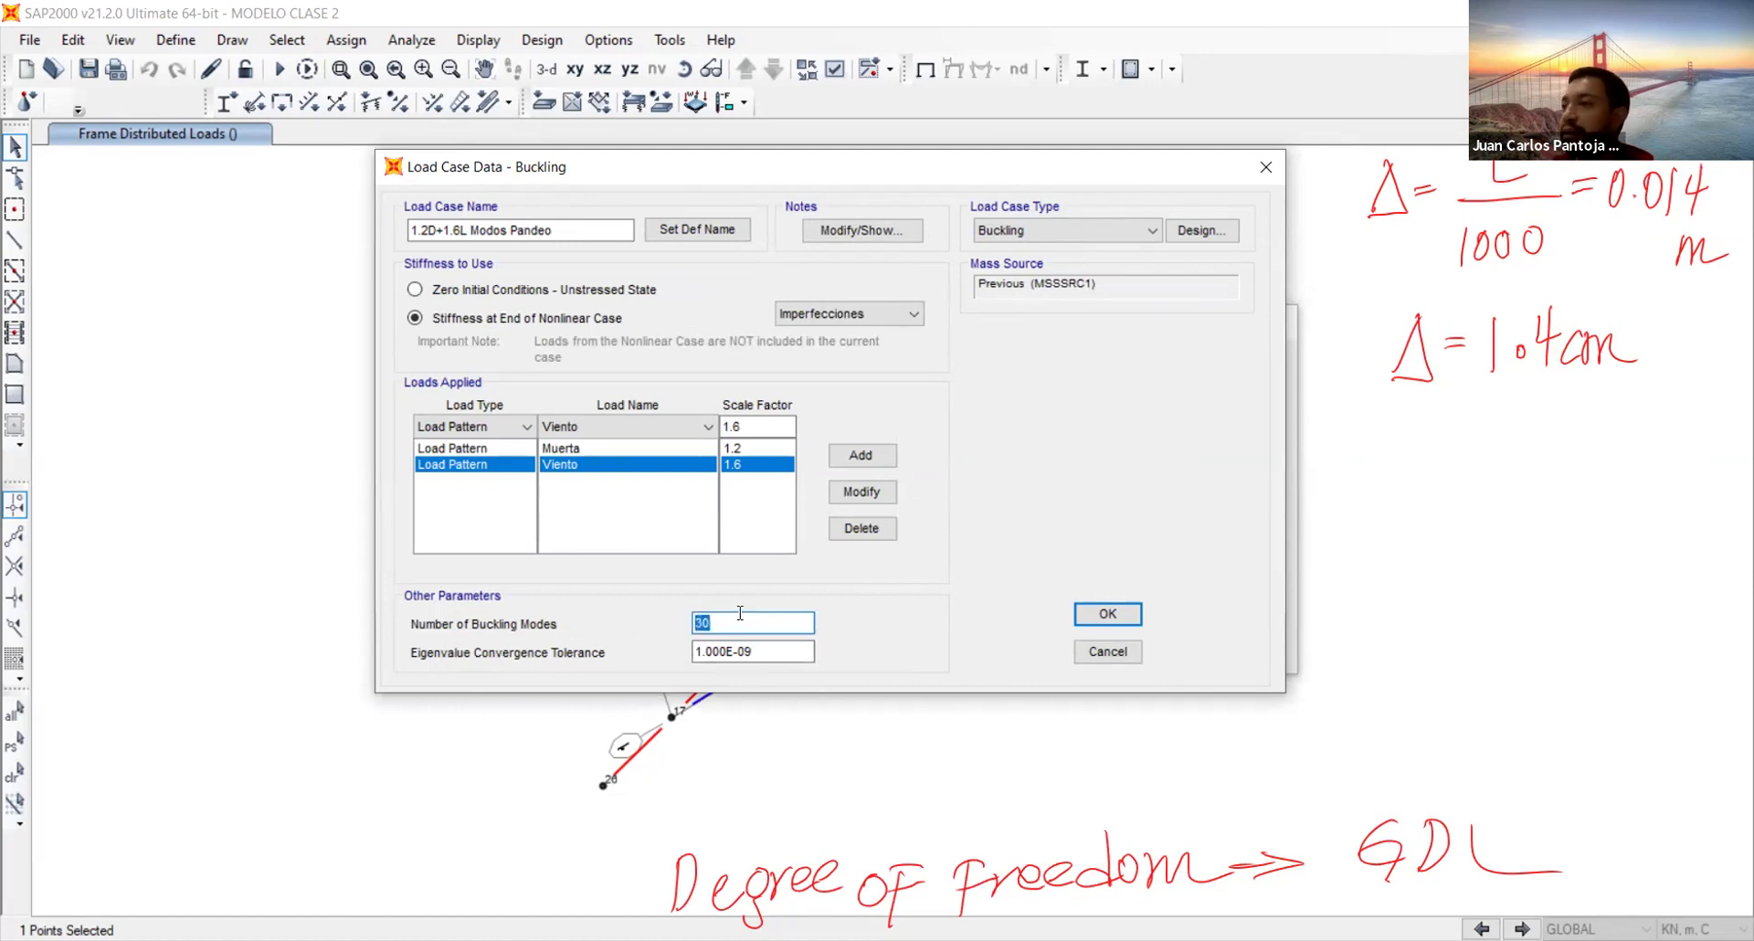
pyautogui.click(739, 614)
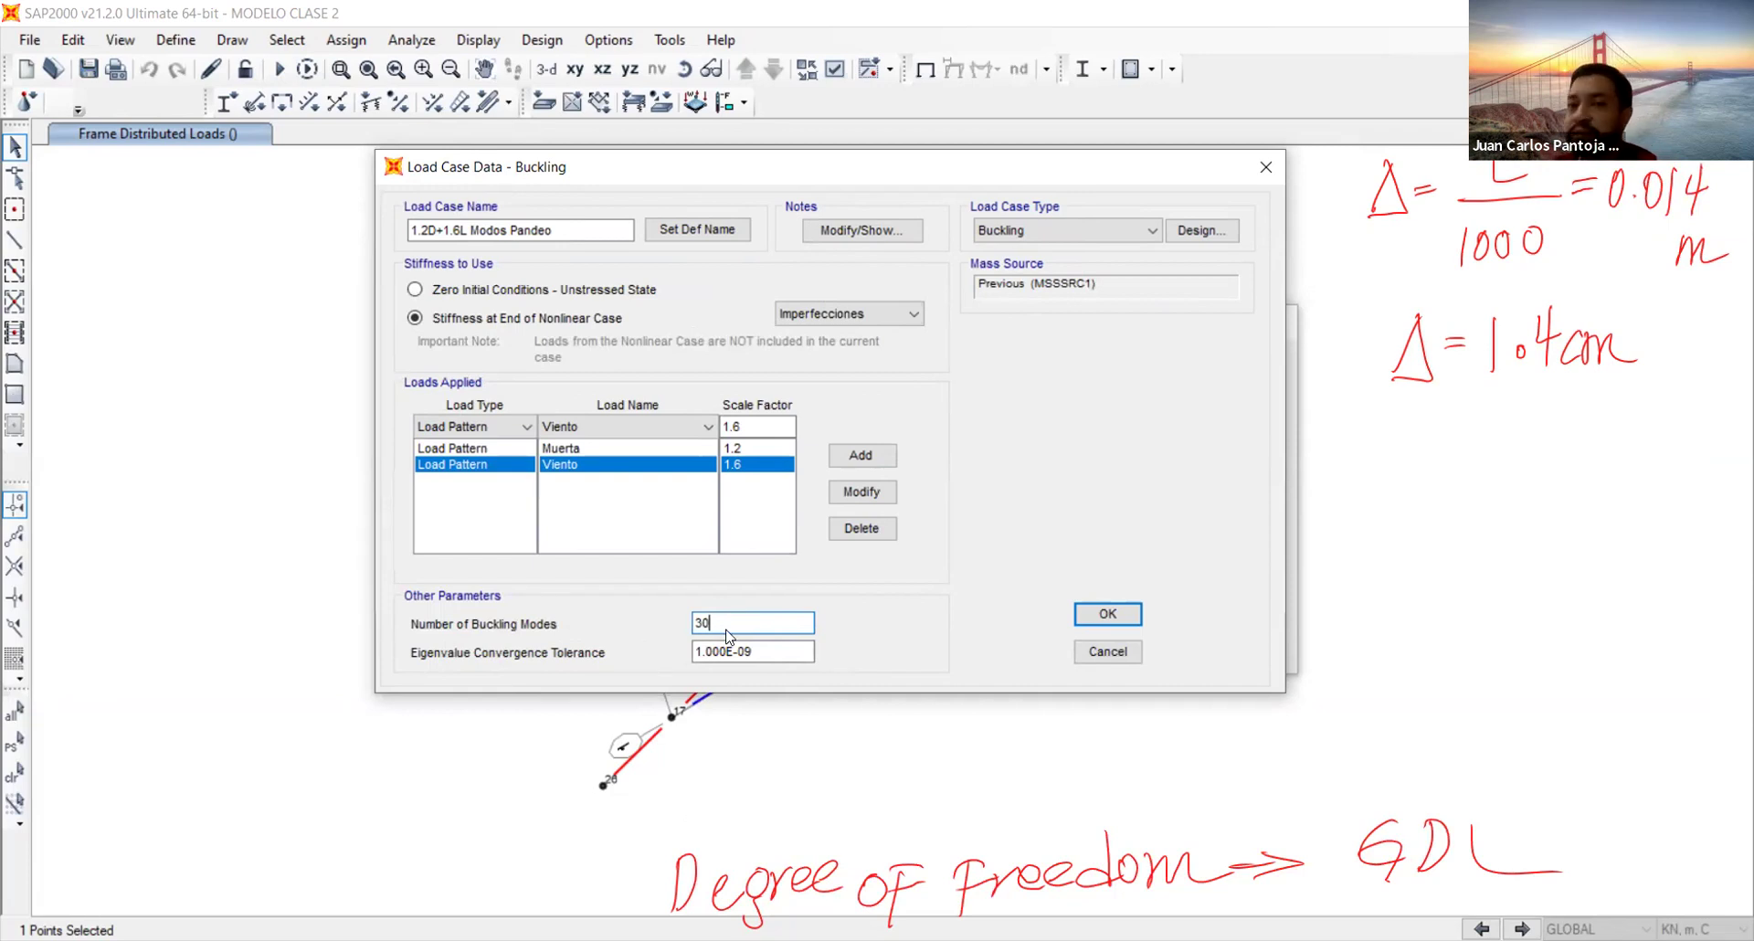
pyautogui.click(1131, 624)
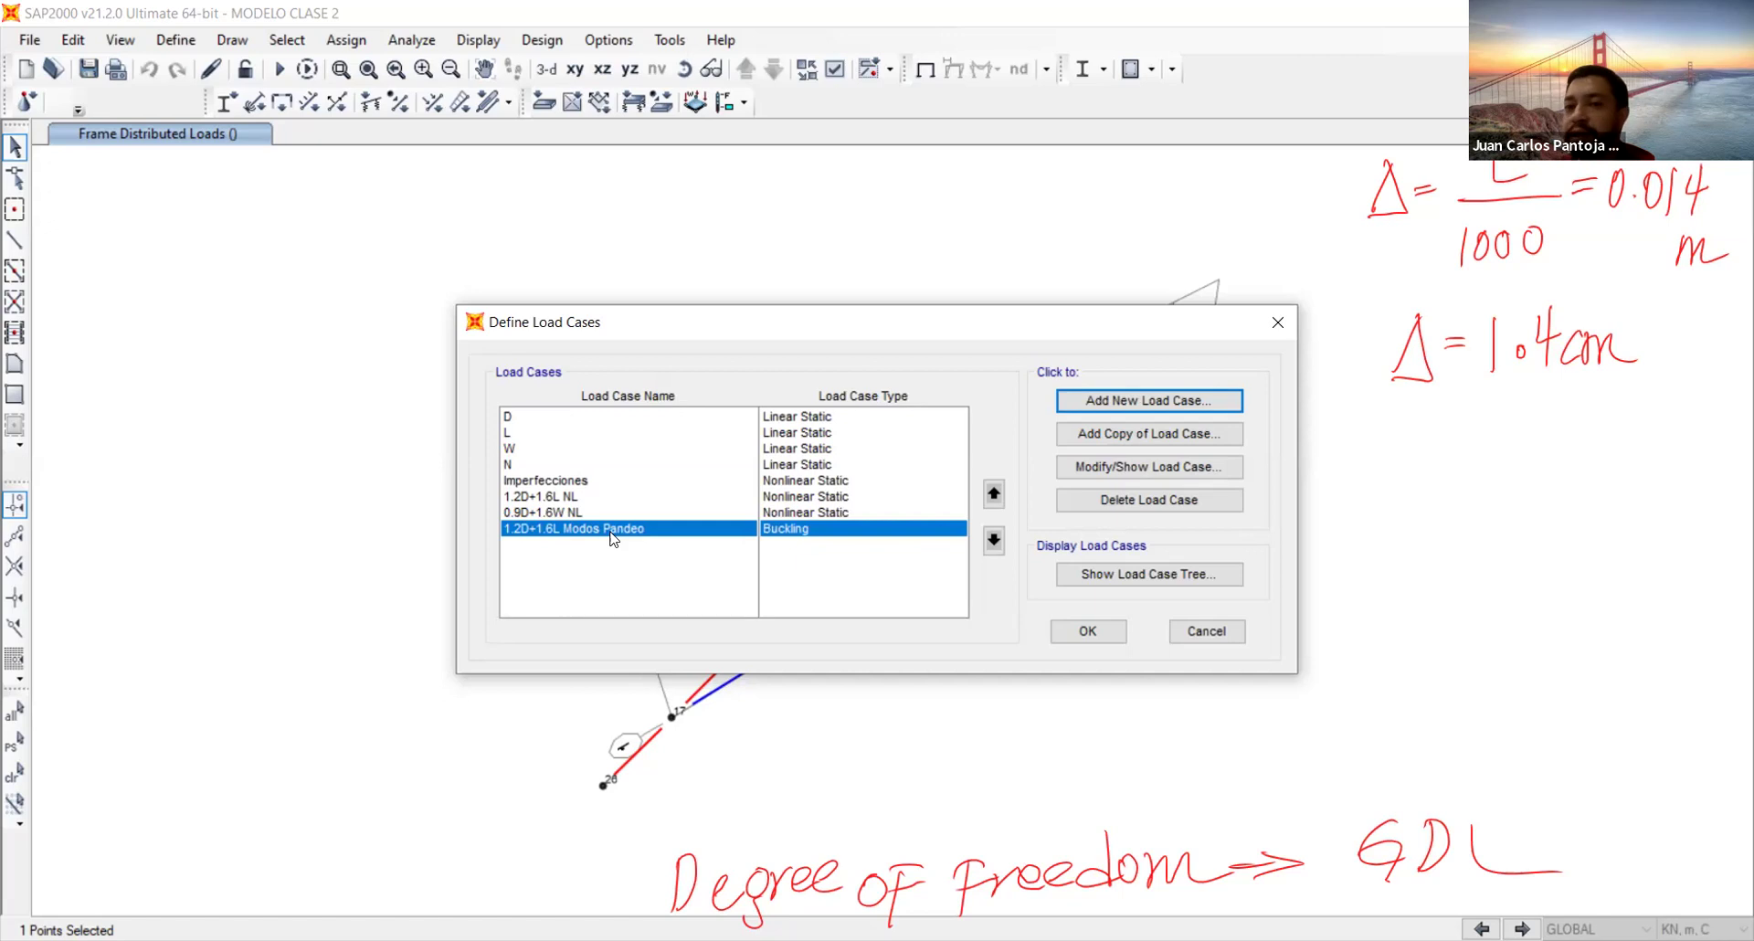
# Copy the 1.2D+1.6L Modos Pandeo case and name the copy 0.9D+W Modos Pandeo
pyautogui.click(1109, 437)
pyautogui.click(1109, 438)
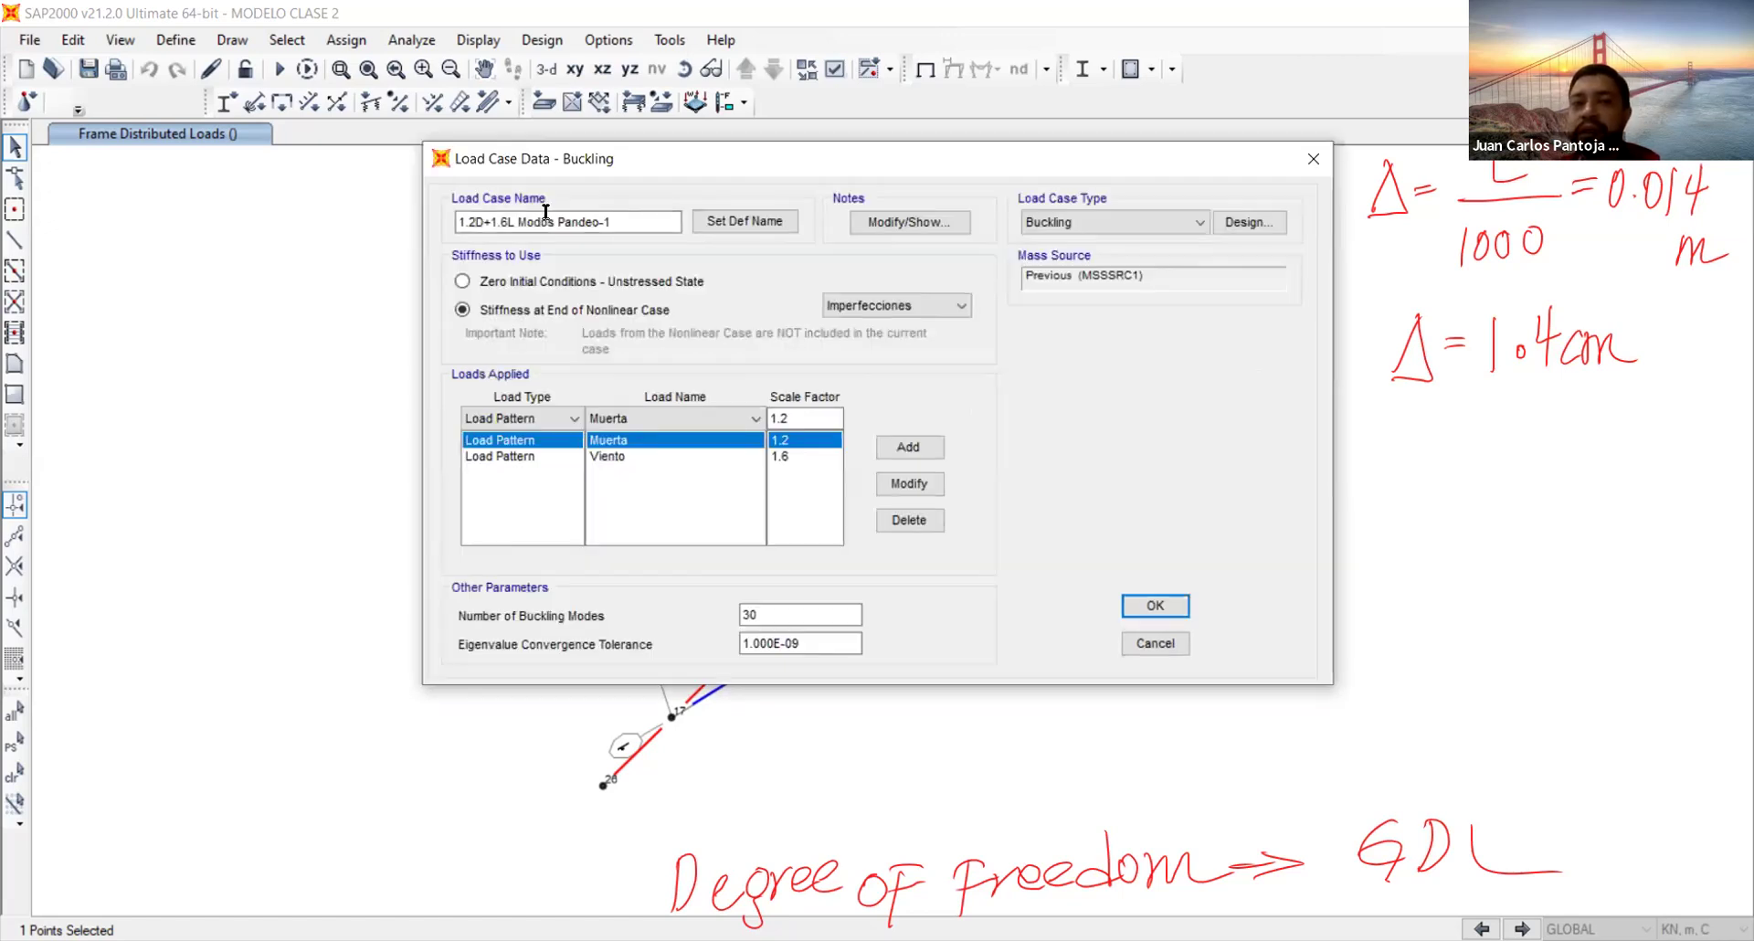
pyautogui.moveTo(477, 219); pyautogui.dragTo(440, 219)
pyautogui.write('0.')
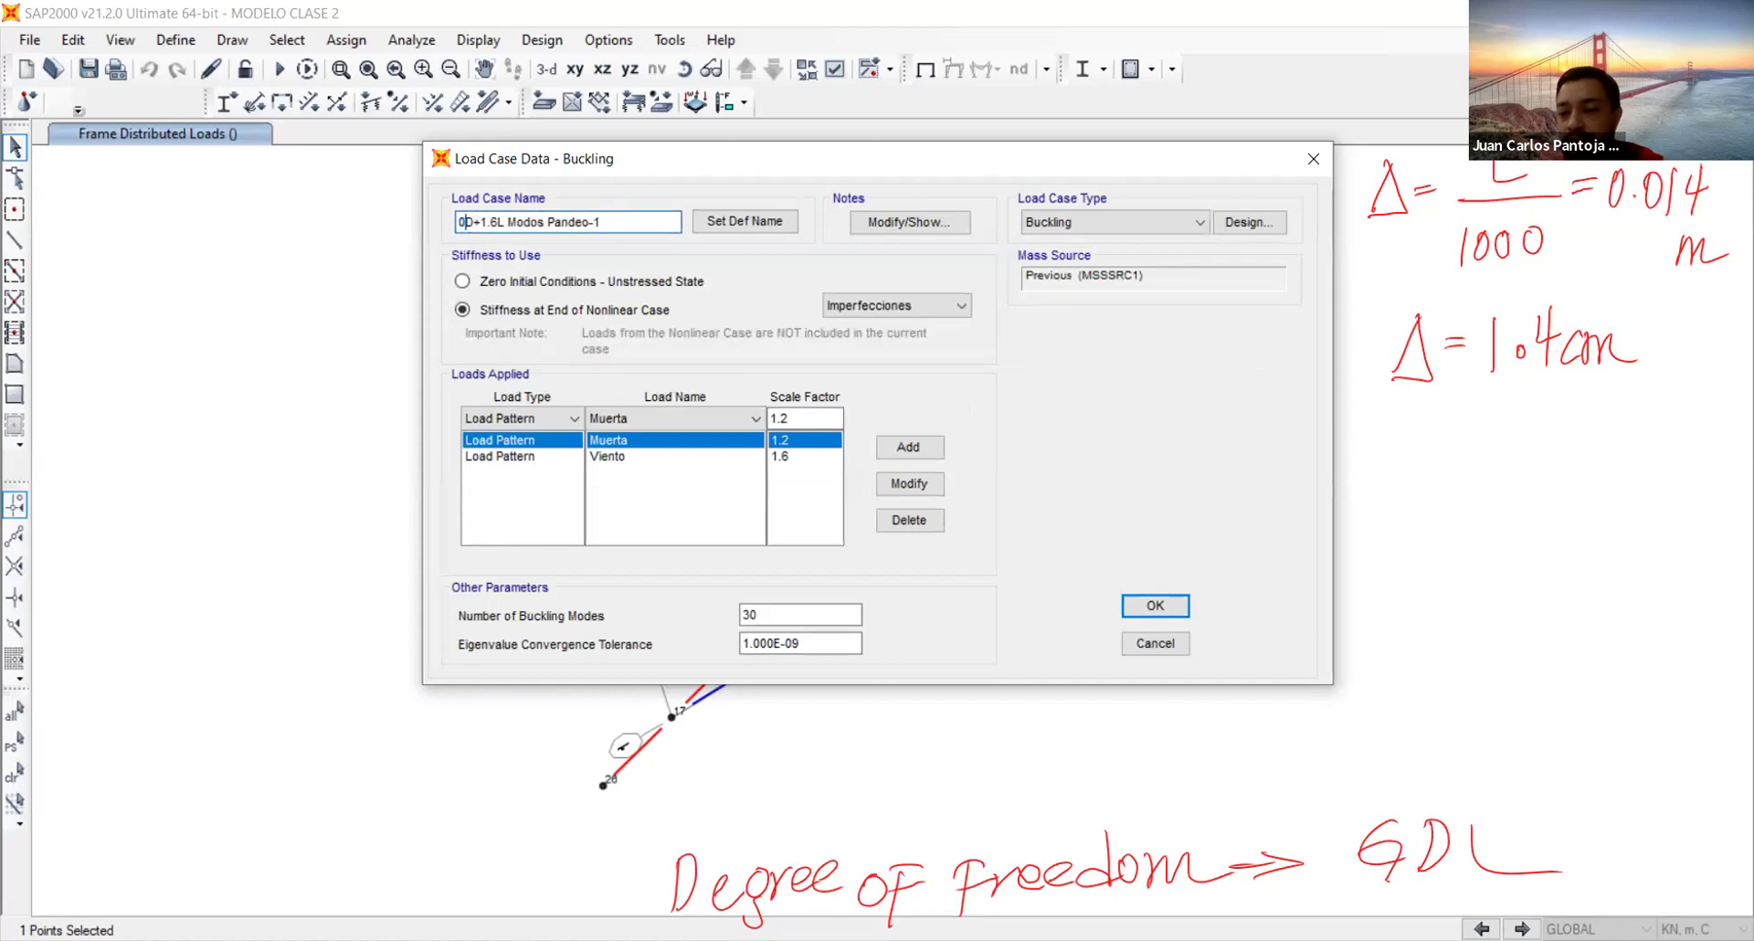
pyautogui.write('9')
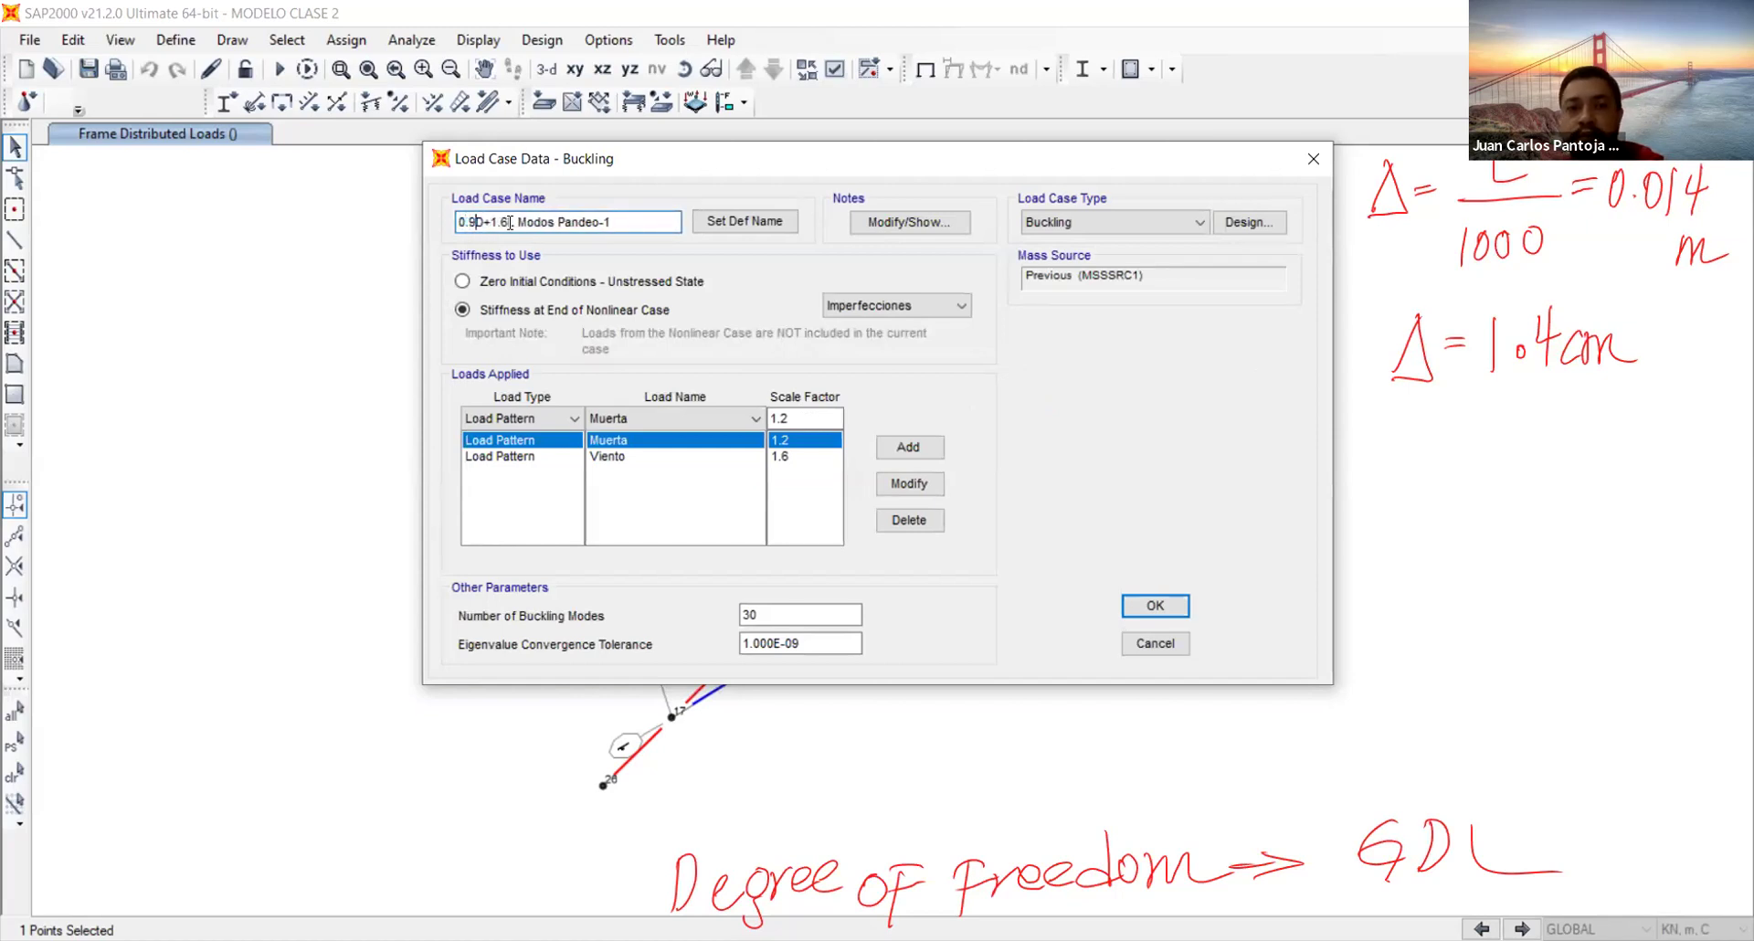
pyautogui.moveTo(517, 222); pyautogui.dragTo(494, 220)
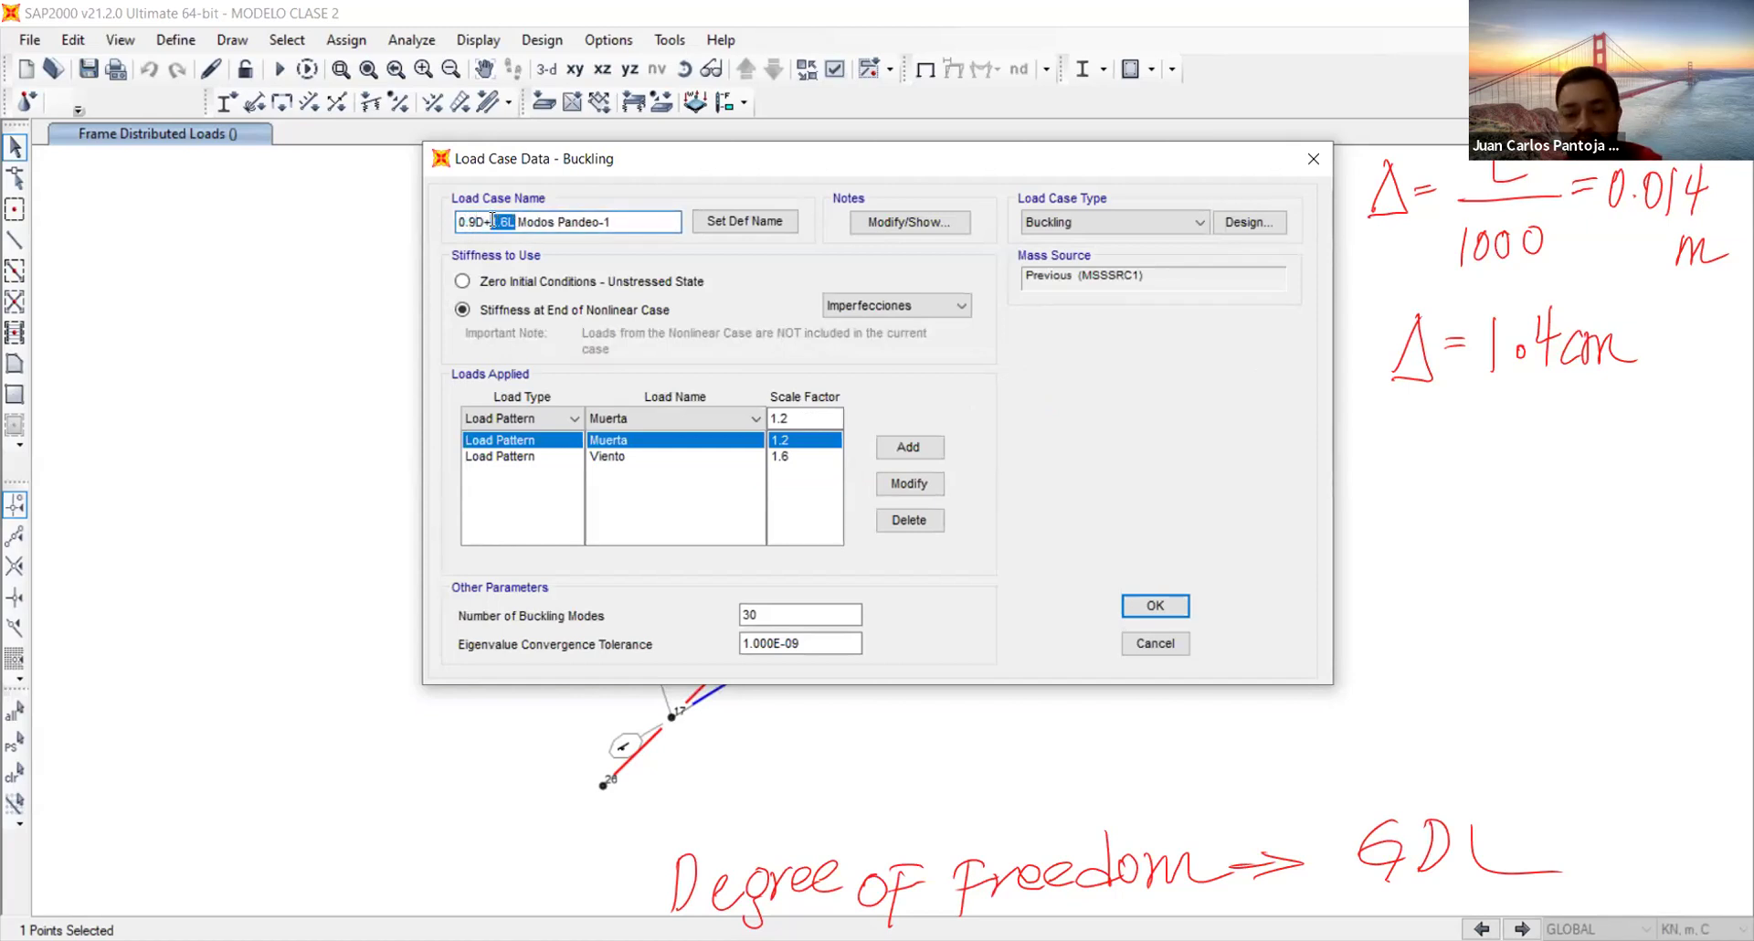
pyautogui.press('BackSpace')
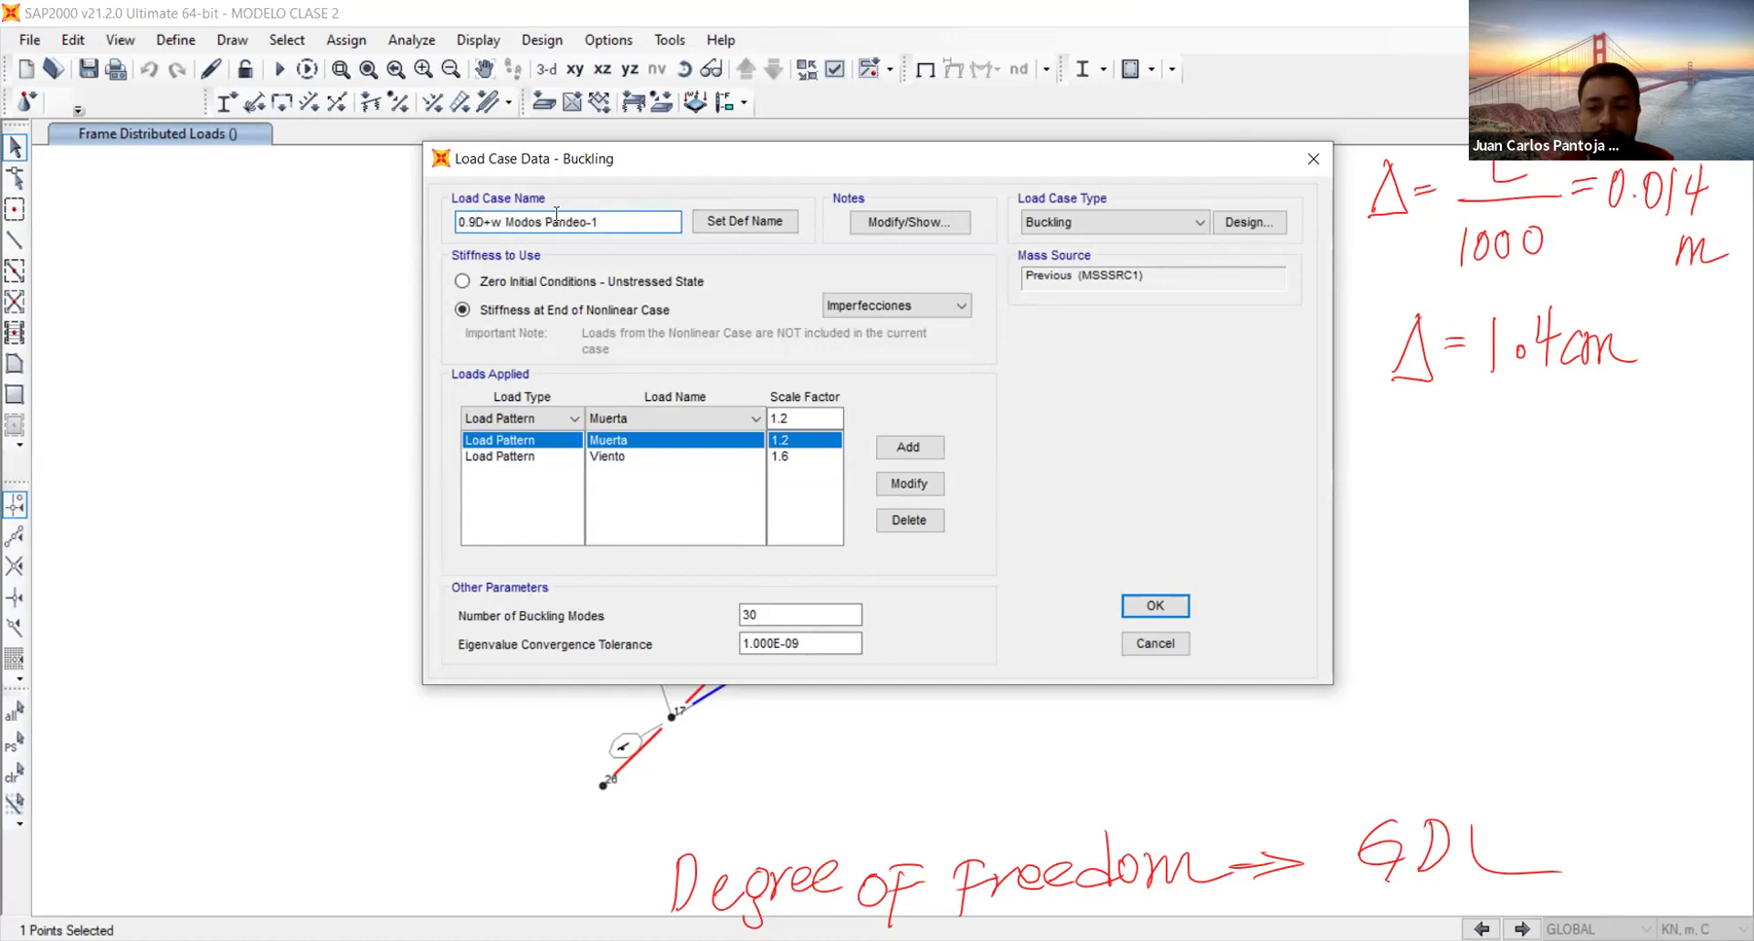
pyautogui.write('w')
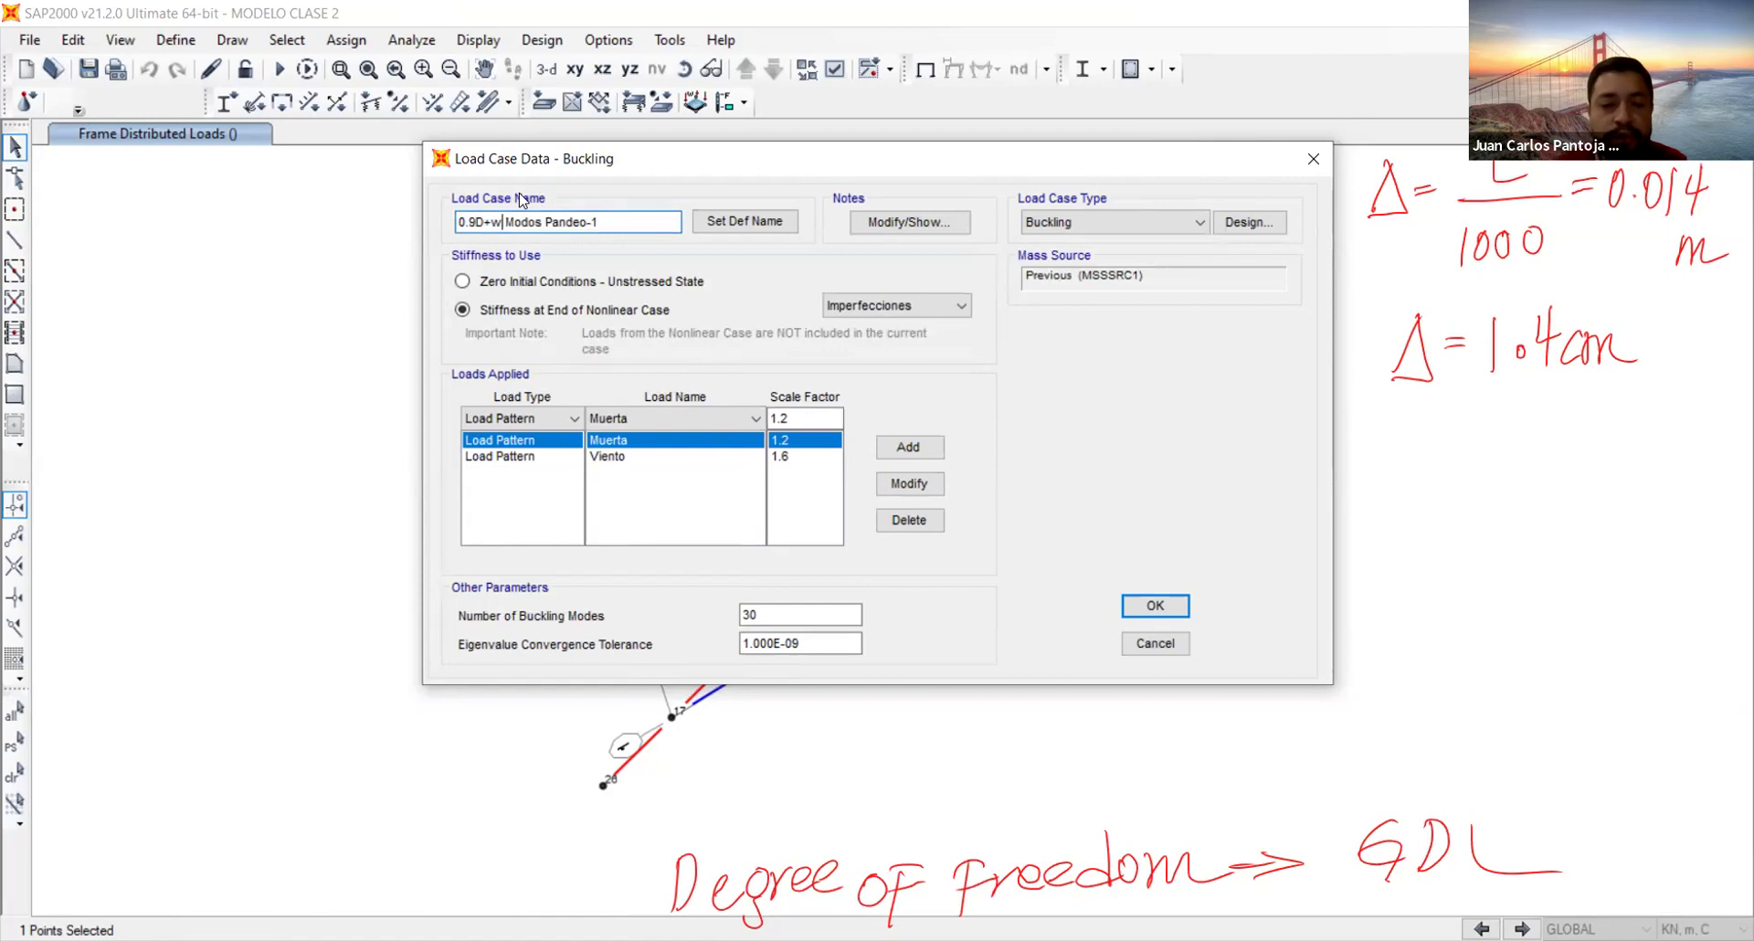
pyautogui.press('BackSpace')
pyautogui.write('W')
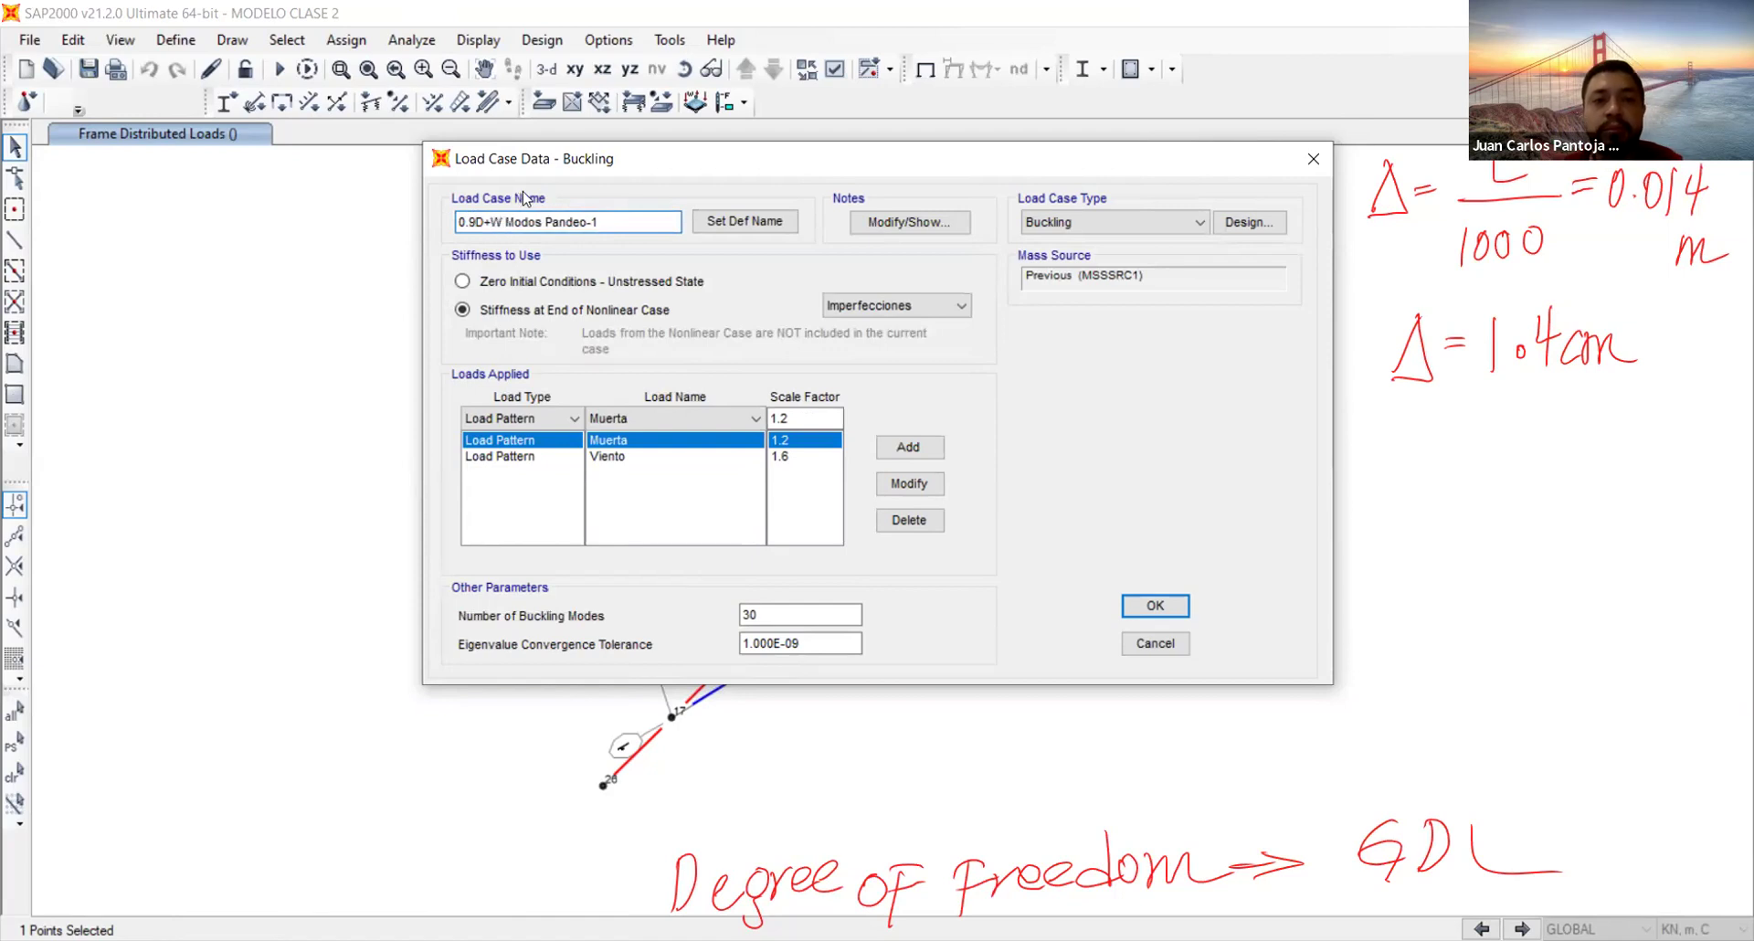
pyautogui.moveTo(587, 221); pyautogui.dragTo(637, 219)
pyautogui.press('BackSpace')
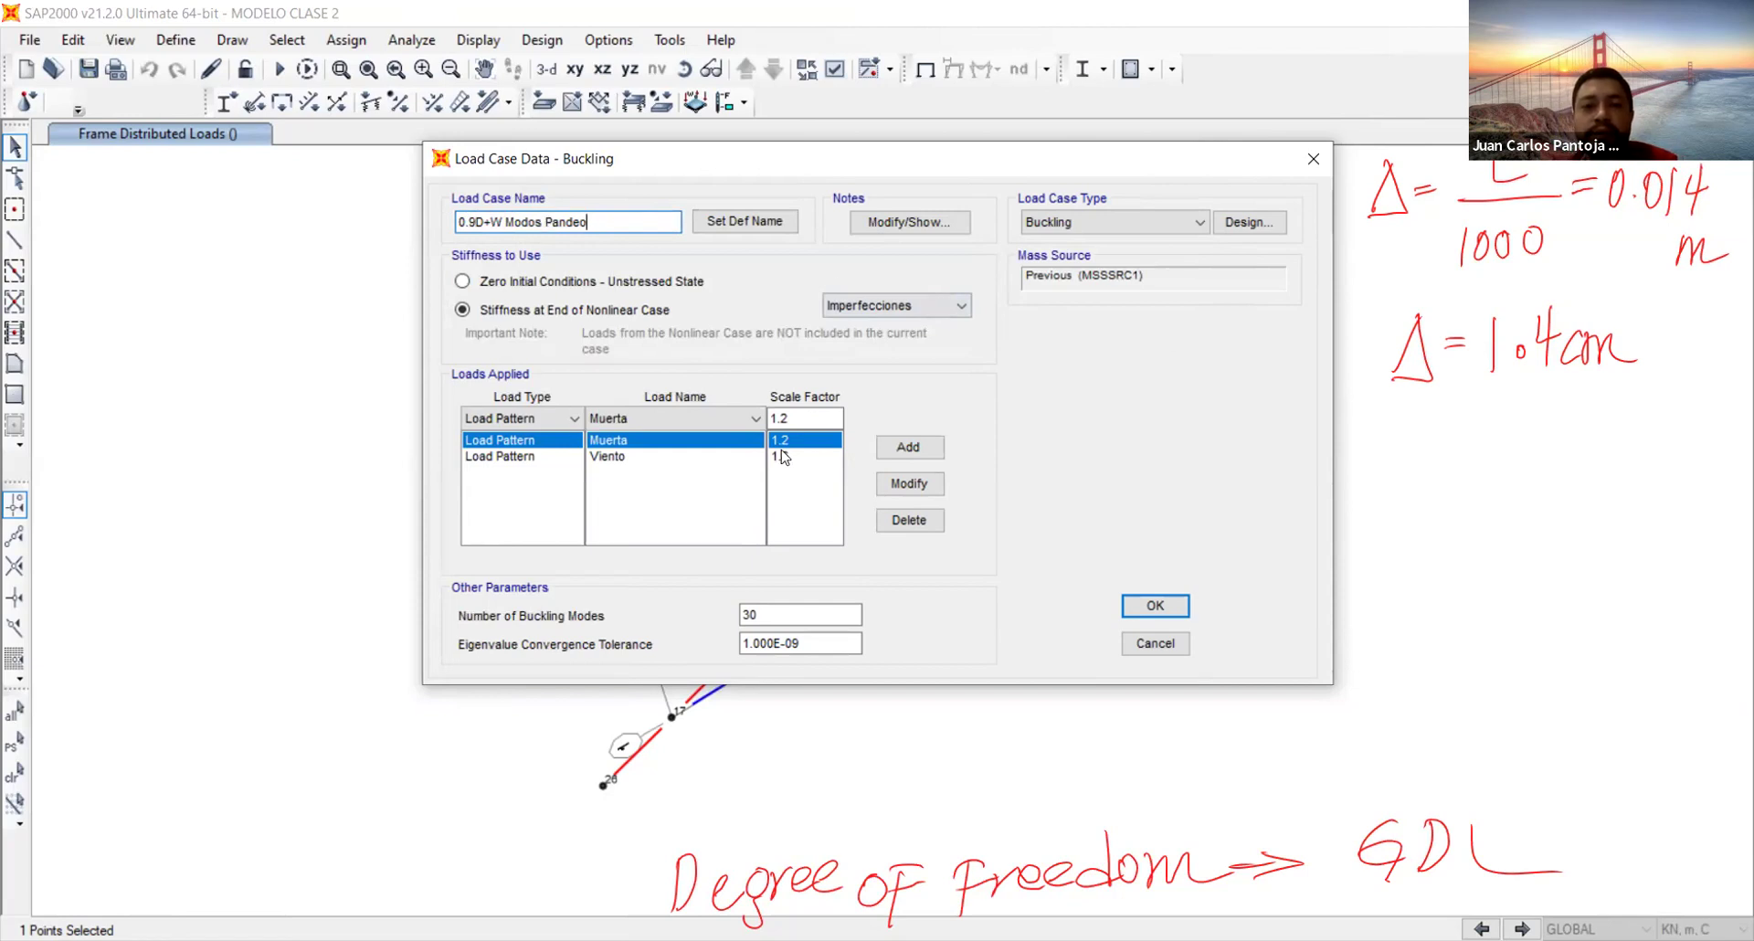
# Set the copied buckling case's scale factors to 0.9 for Muerta and 1 for Viento, and accept the case
pyautogui.write('0.9')
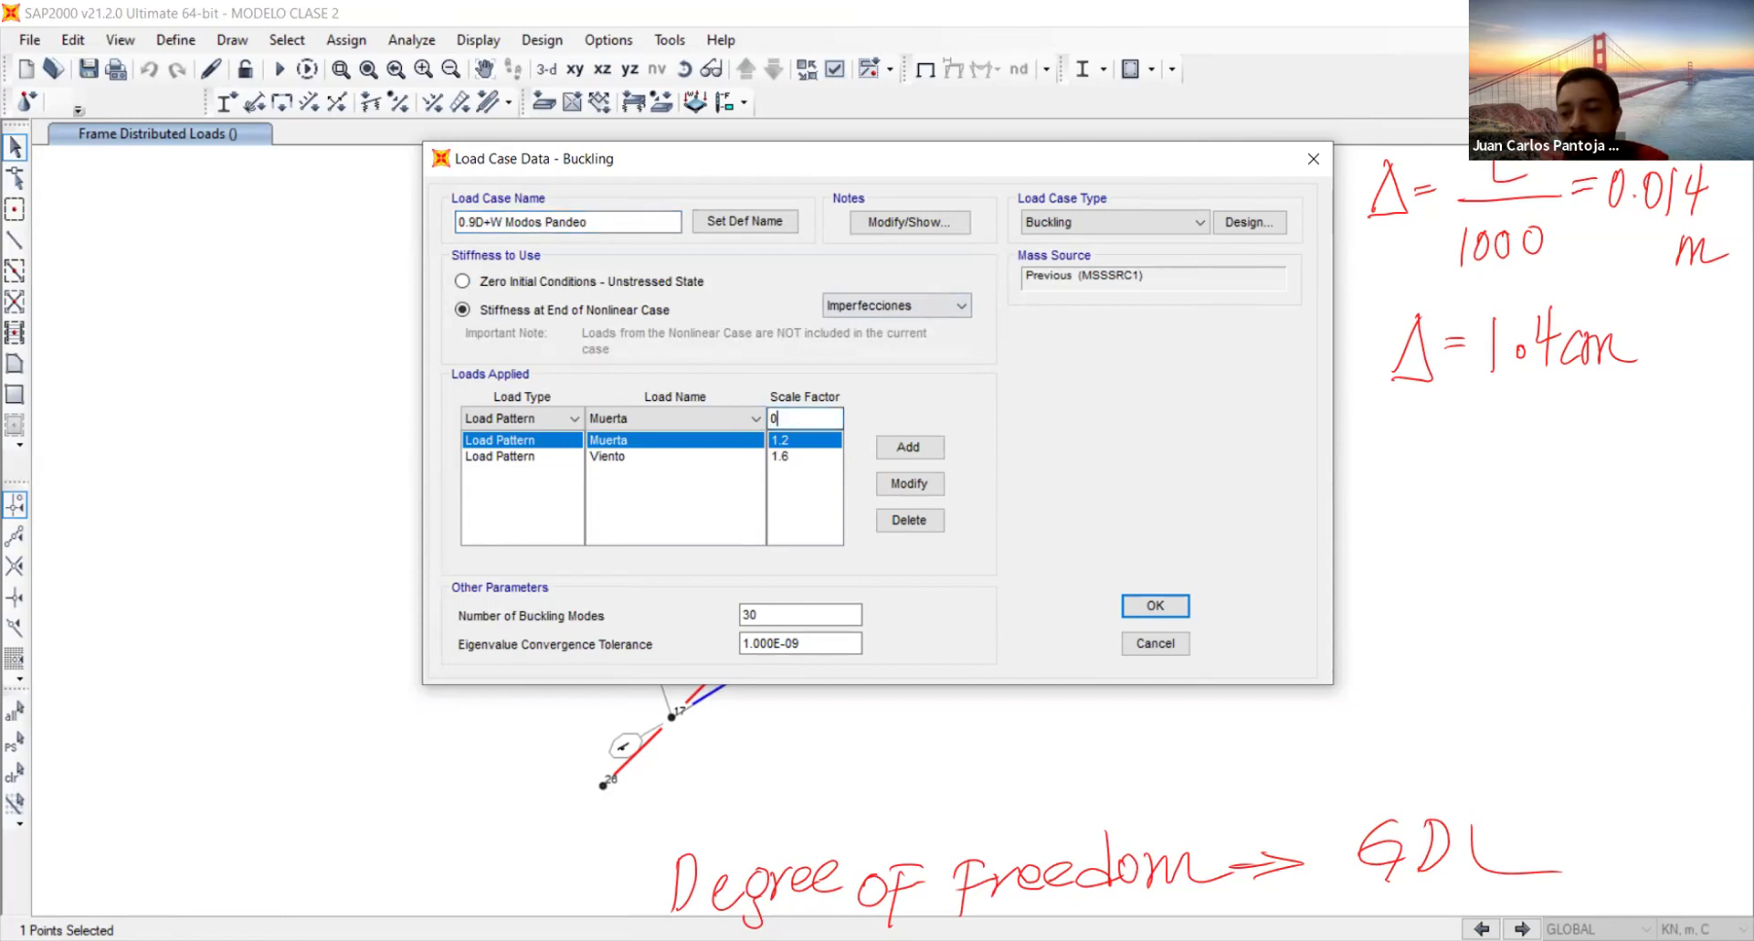
pyautogui.click(909, 483)
pyautogui.click(649, 456)
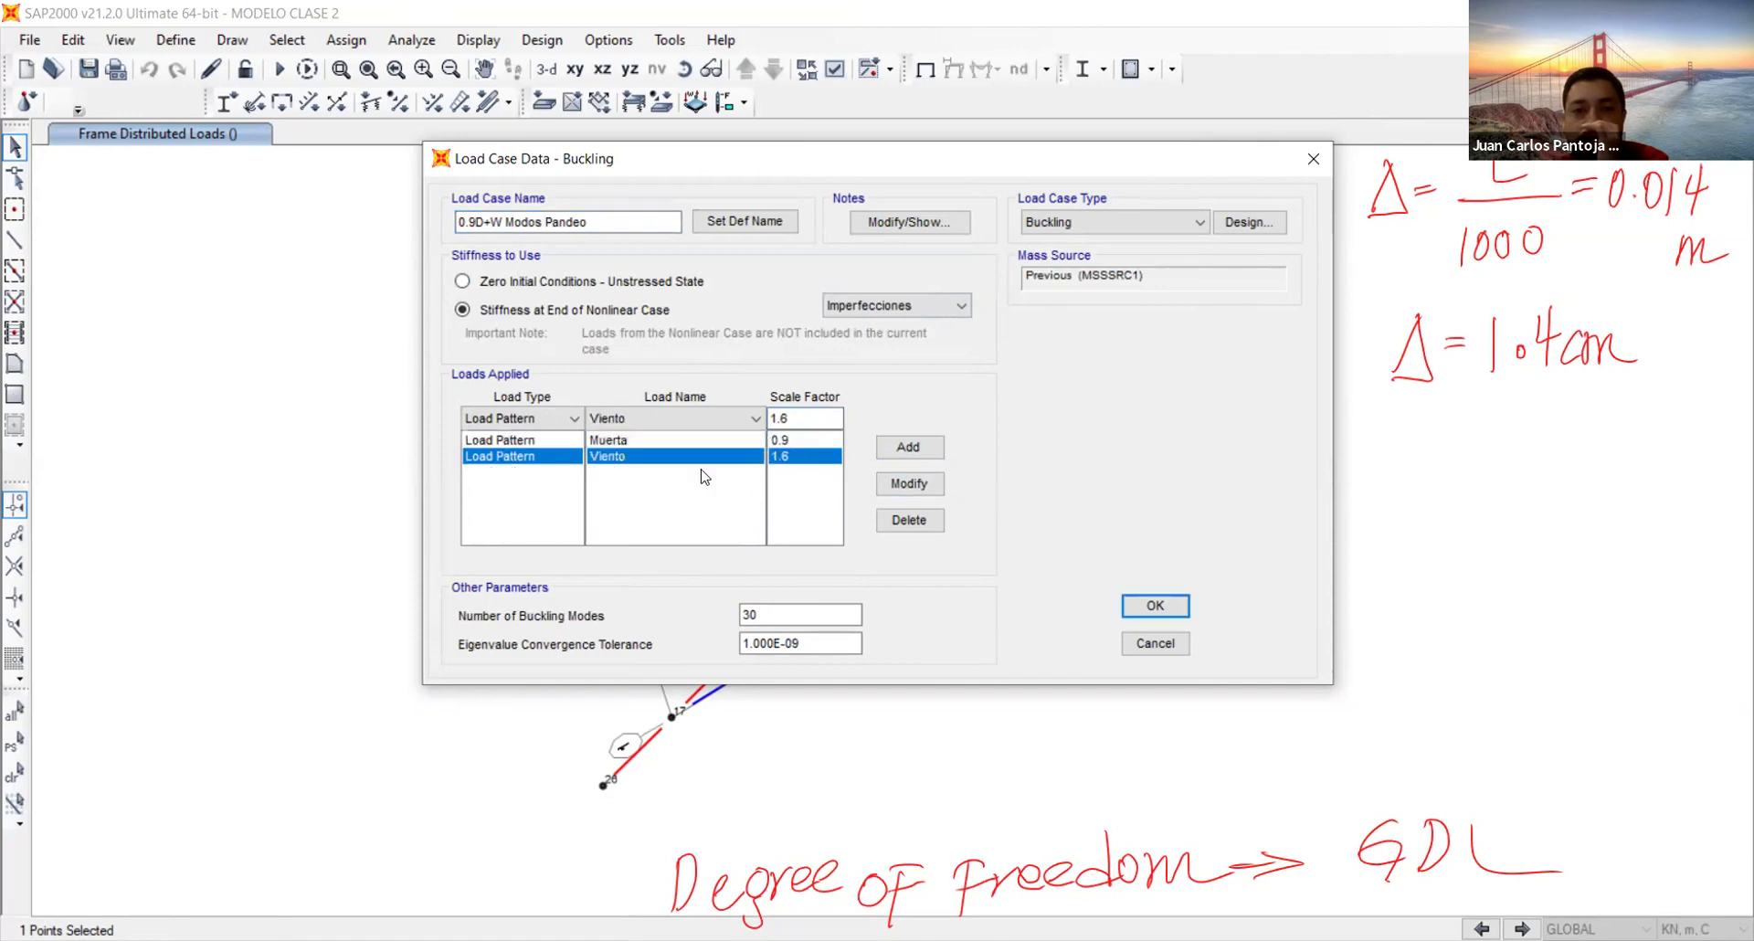
pyautogui.click(642, 416)
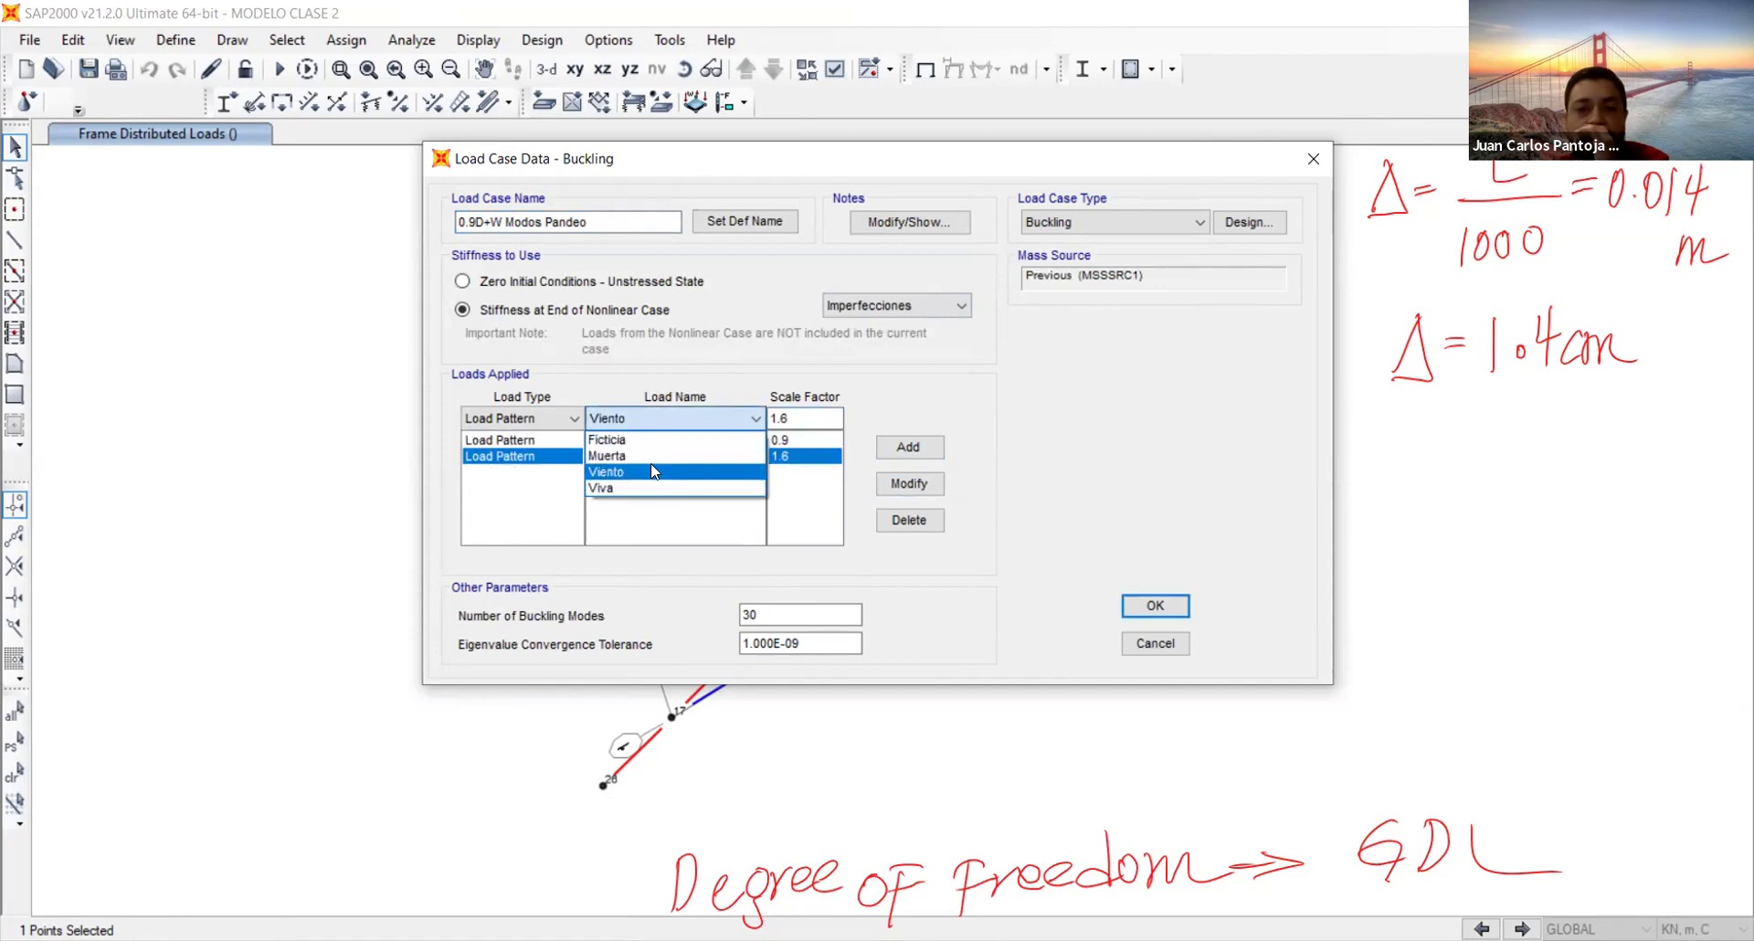
pyautogui.click(628, 473)
pyautogui.click(789, 419)
pyautogui.press('BackSpace')
pyautogui.press('BackSpace')
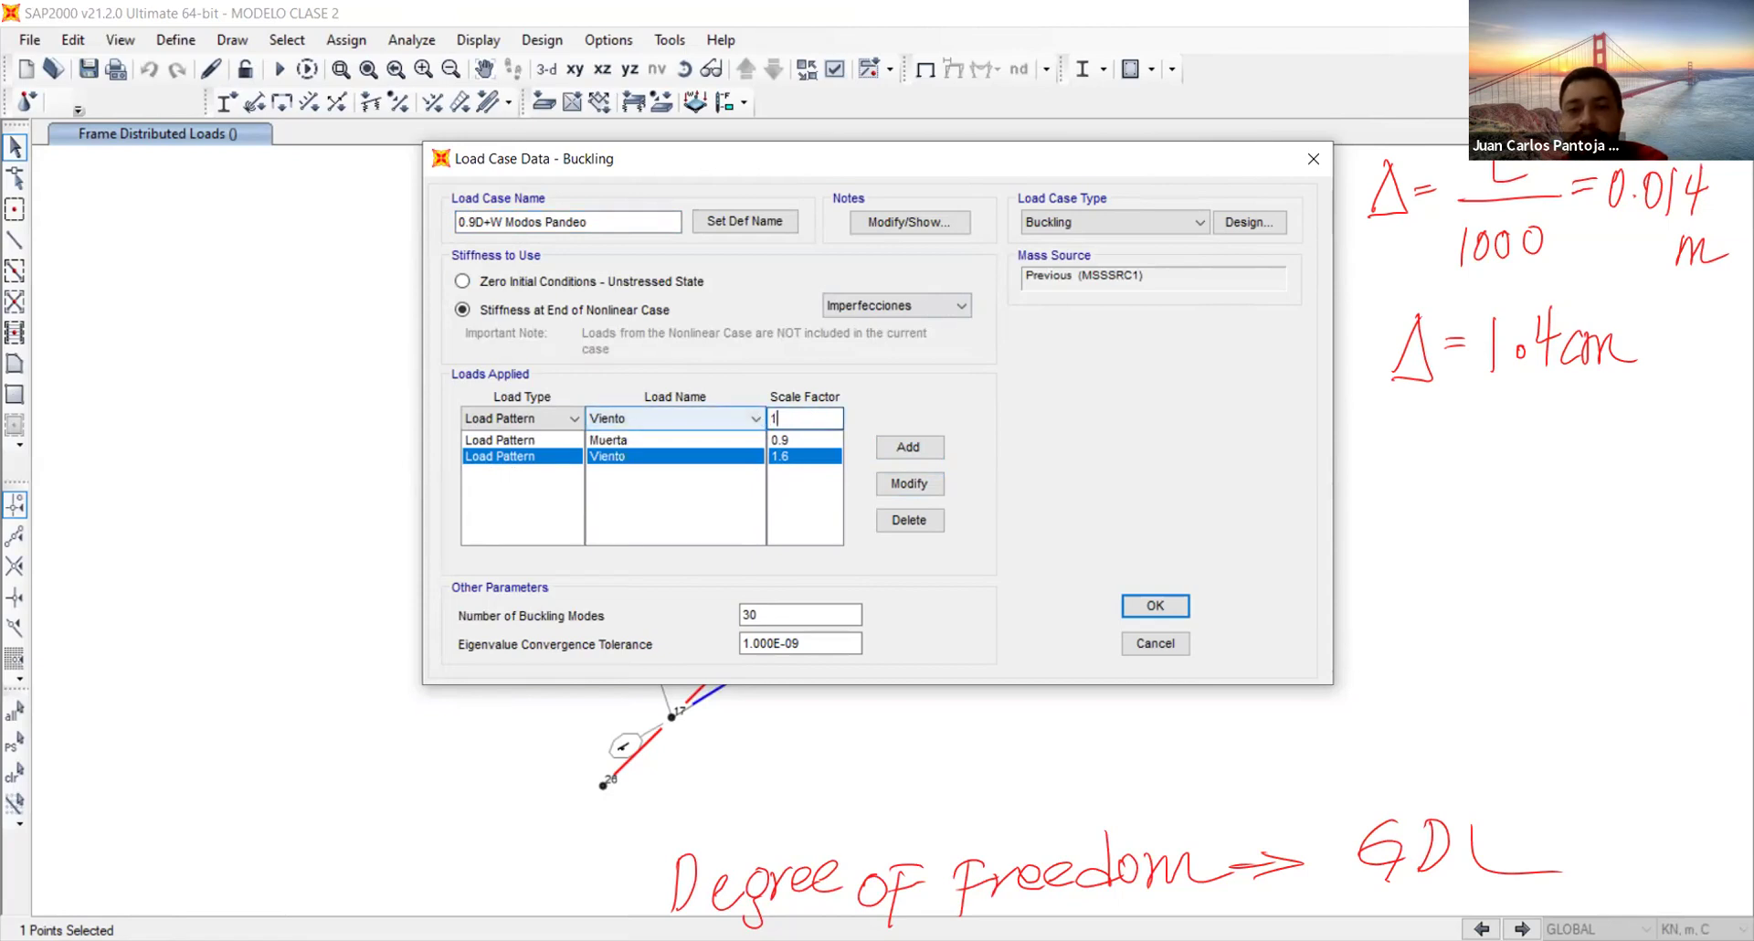
pyautogui.click(909, 484)
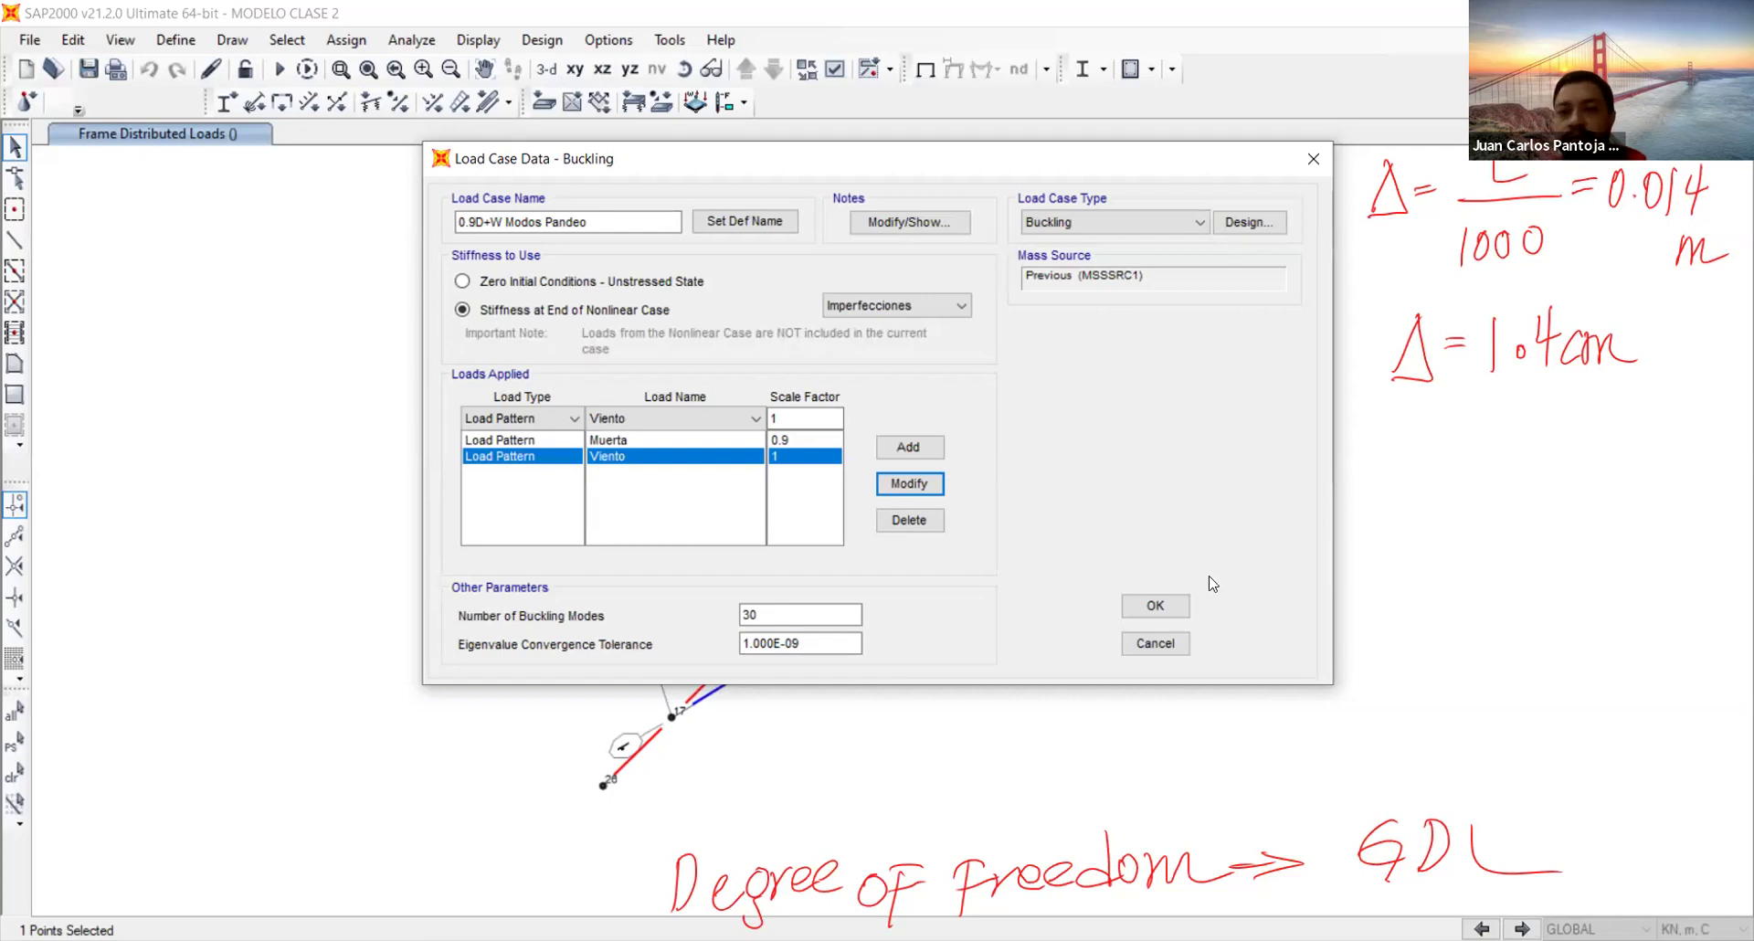
pyautogui.click(1178, 615)
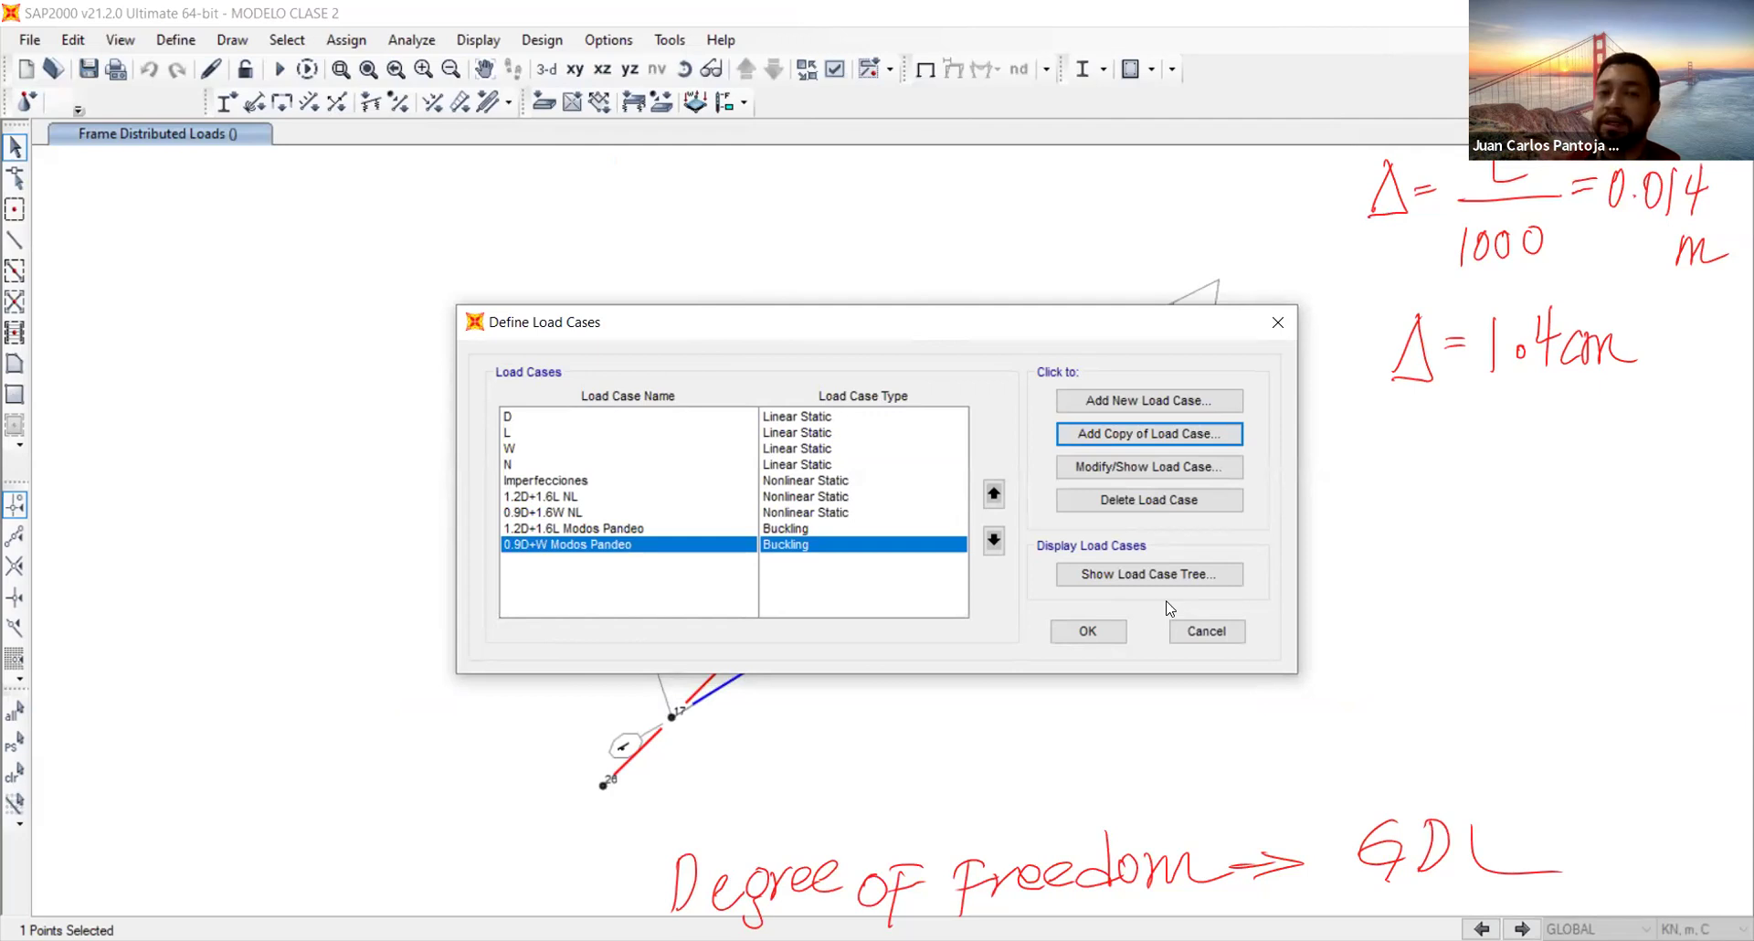
# Review the nonlinear combination cases and the buckling cases in the load case list
pyautogui.click(567, 500)
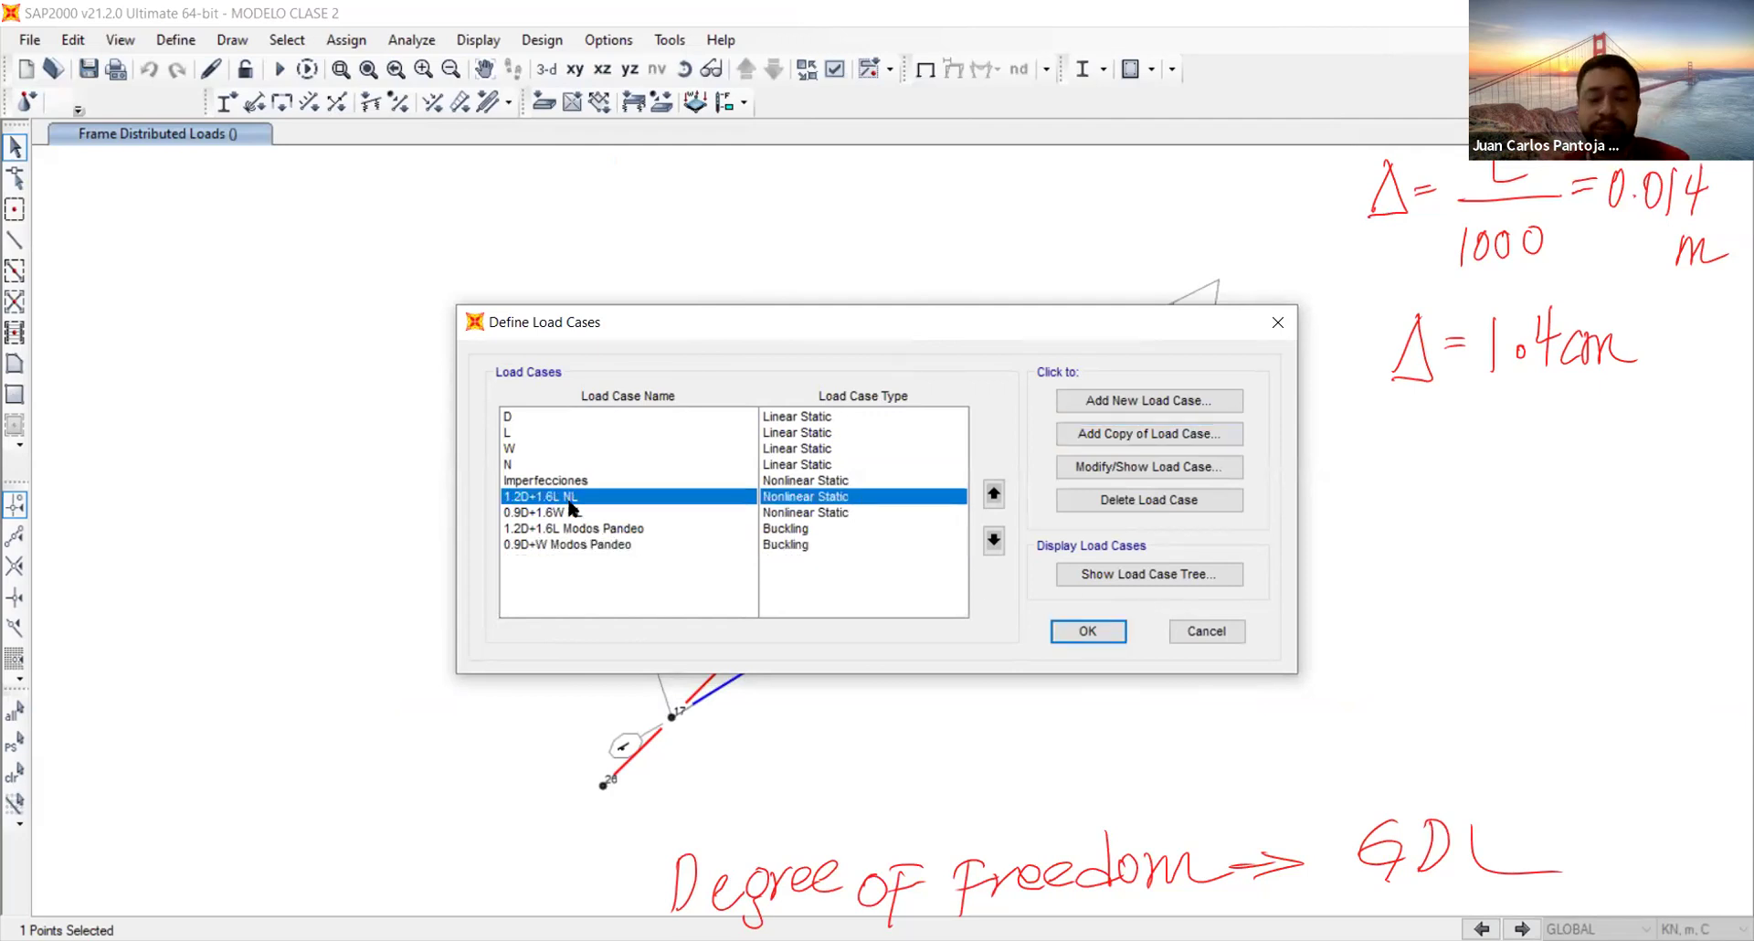
pyautogui.click(602, 512)
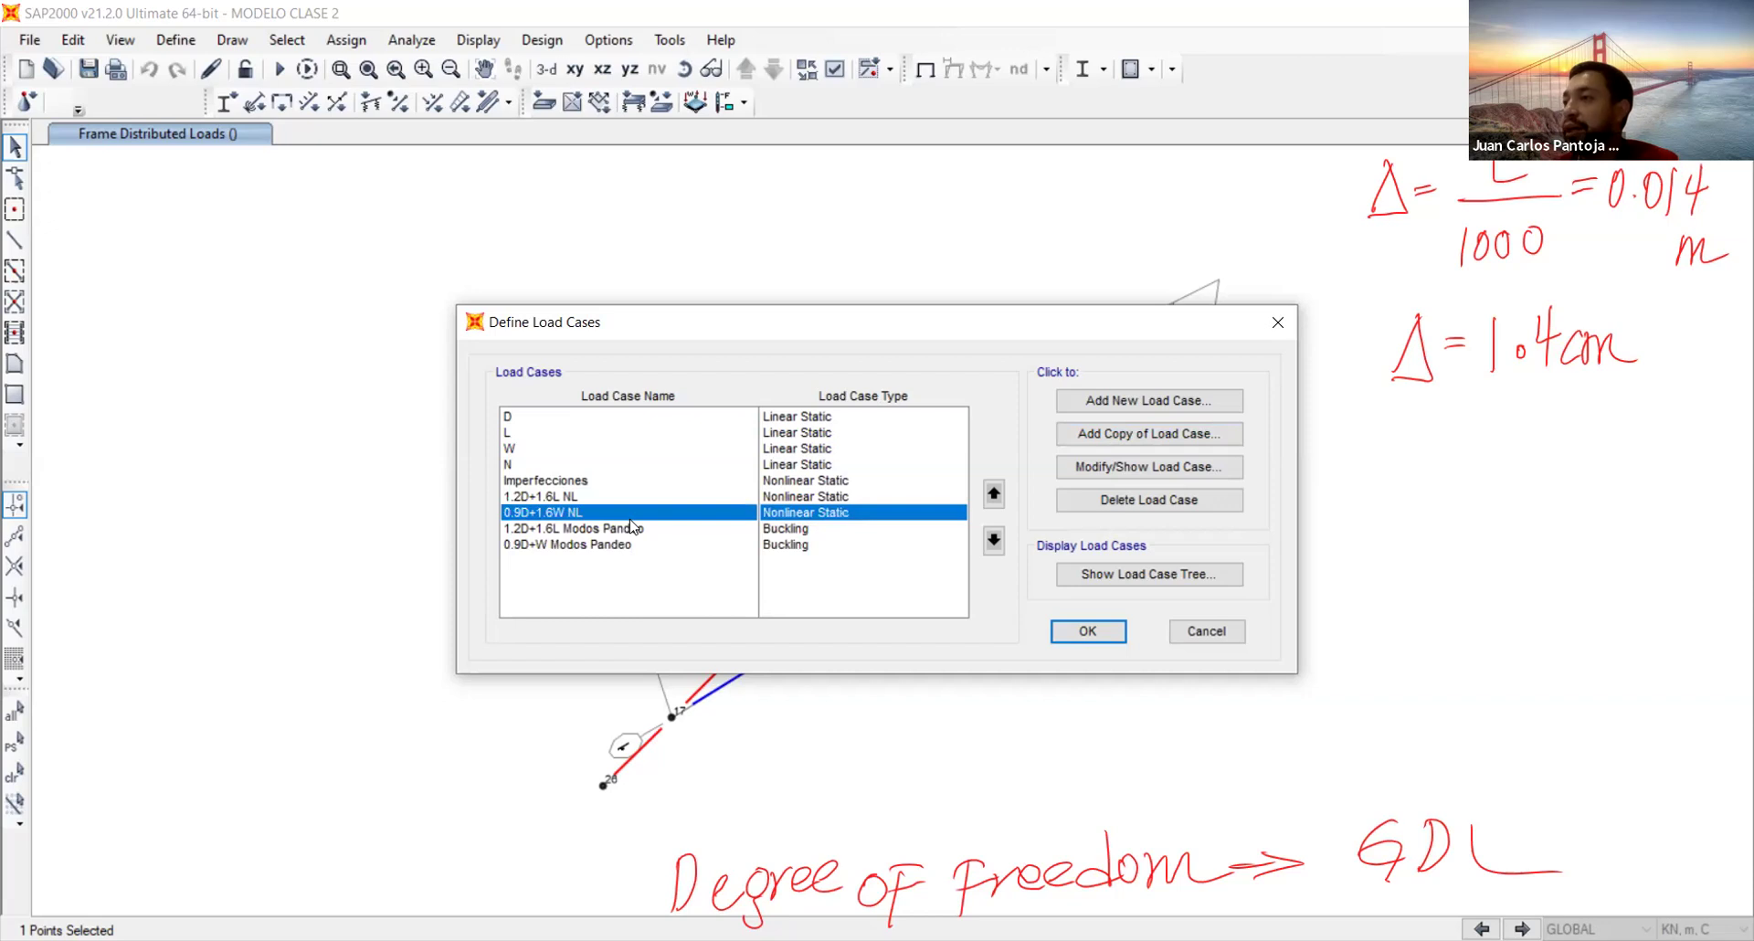
pyautogui.click(596, 530)
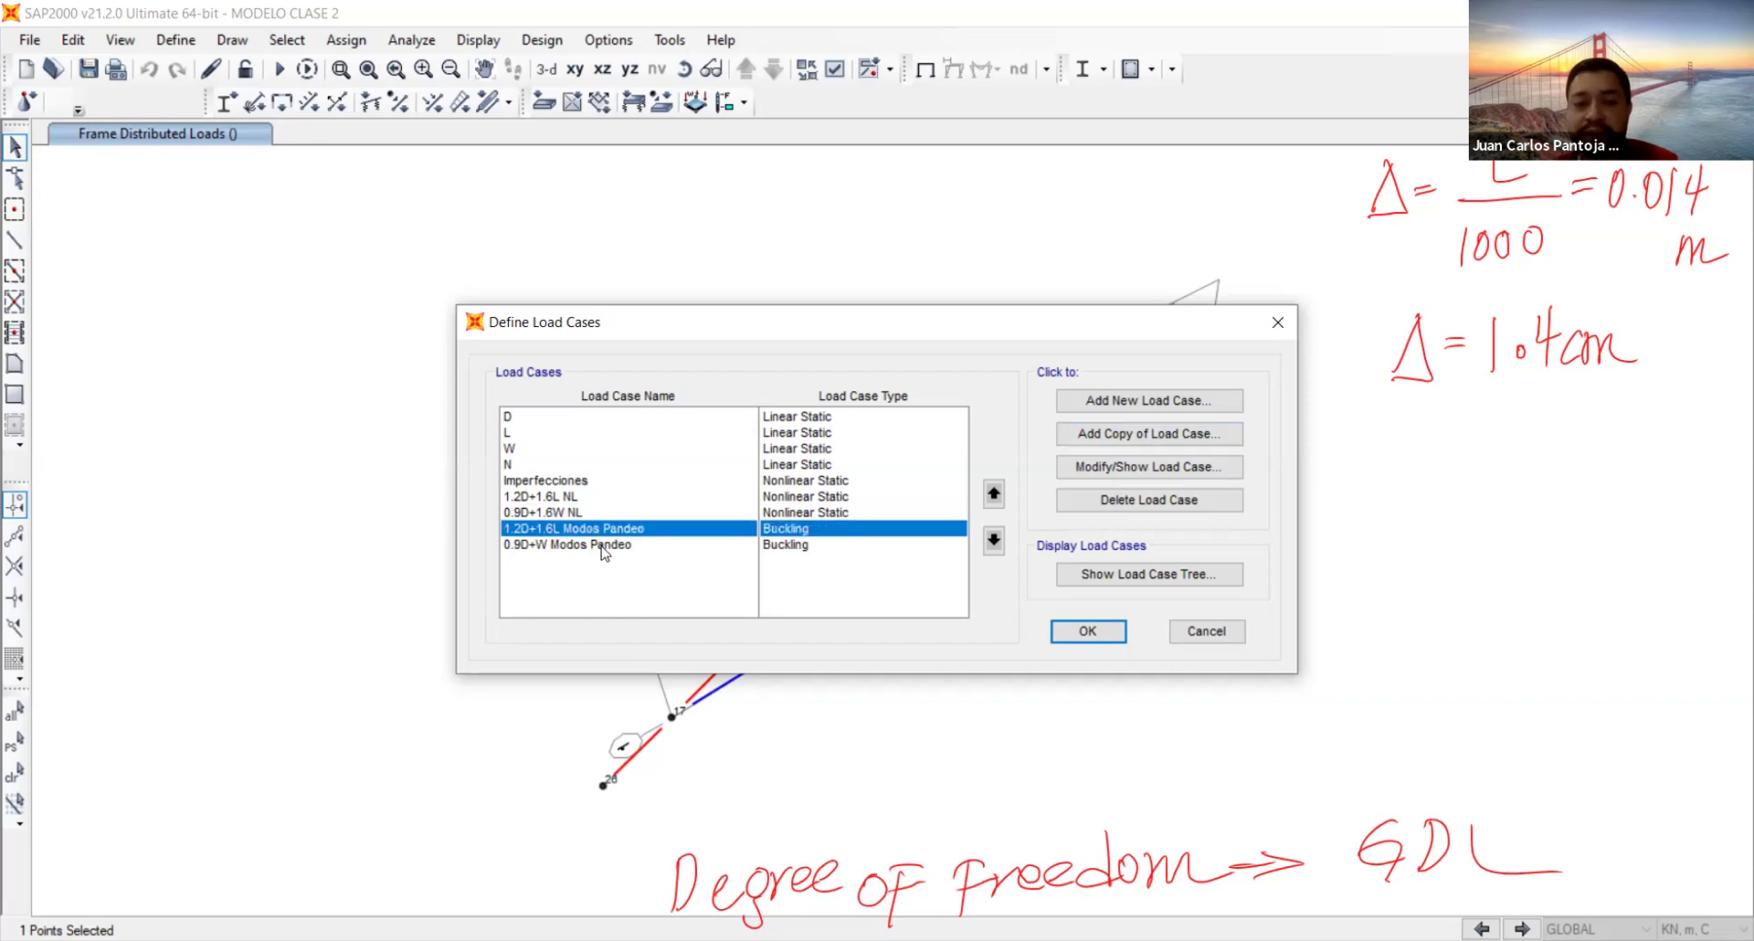
# Change the Viento scale factor to 1.6 in the 0.9D+W Modos Pandeo buckling case
pyautogui.click(602, 546)
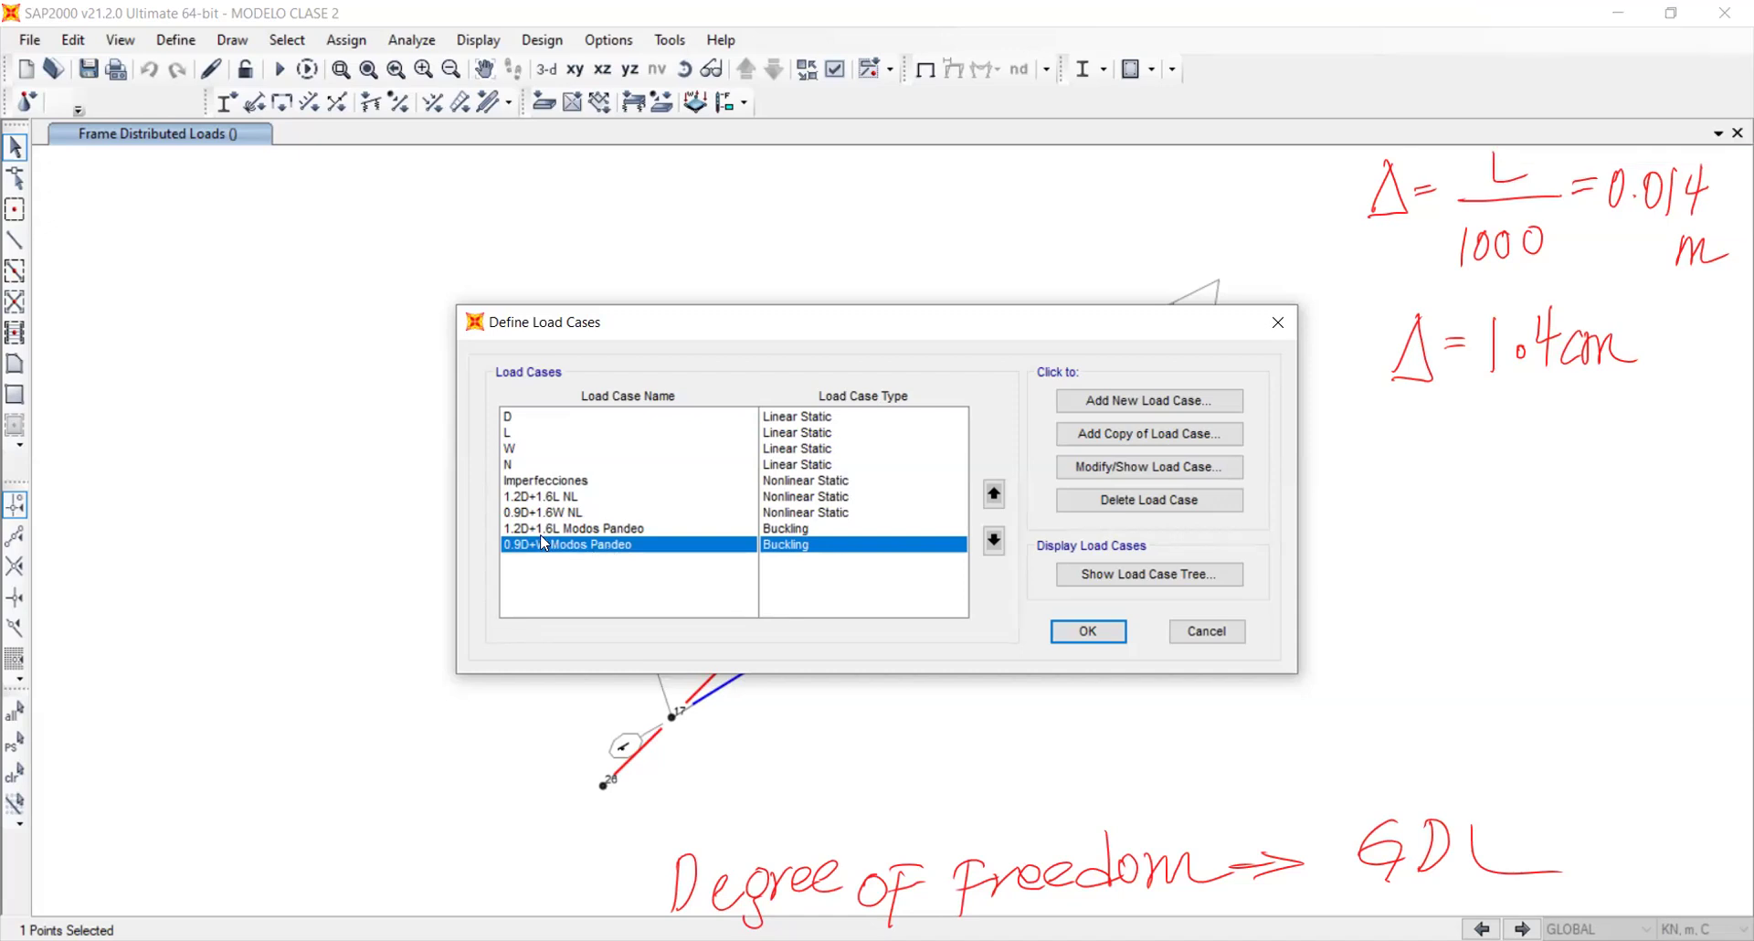
pyautogui.click(1089, 471)
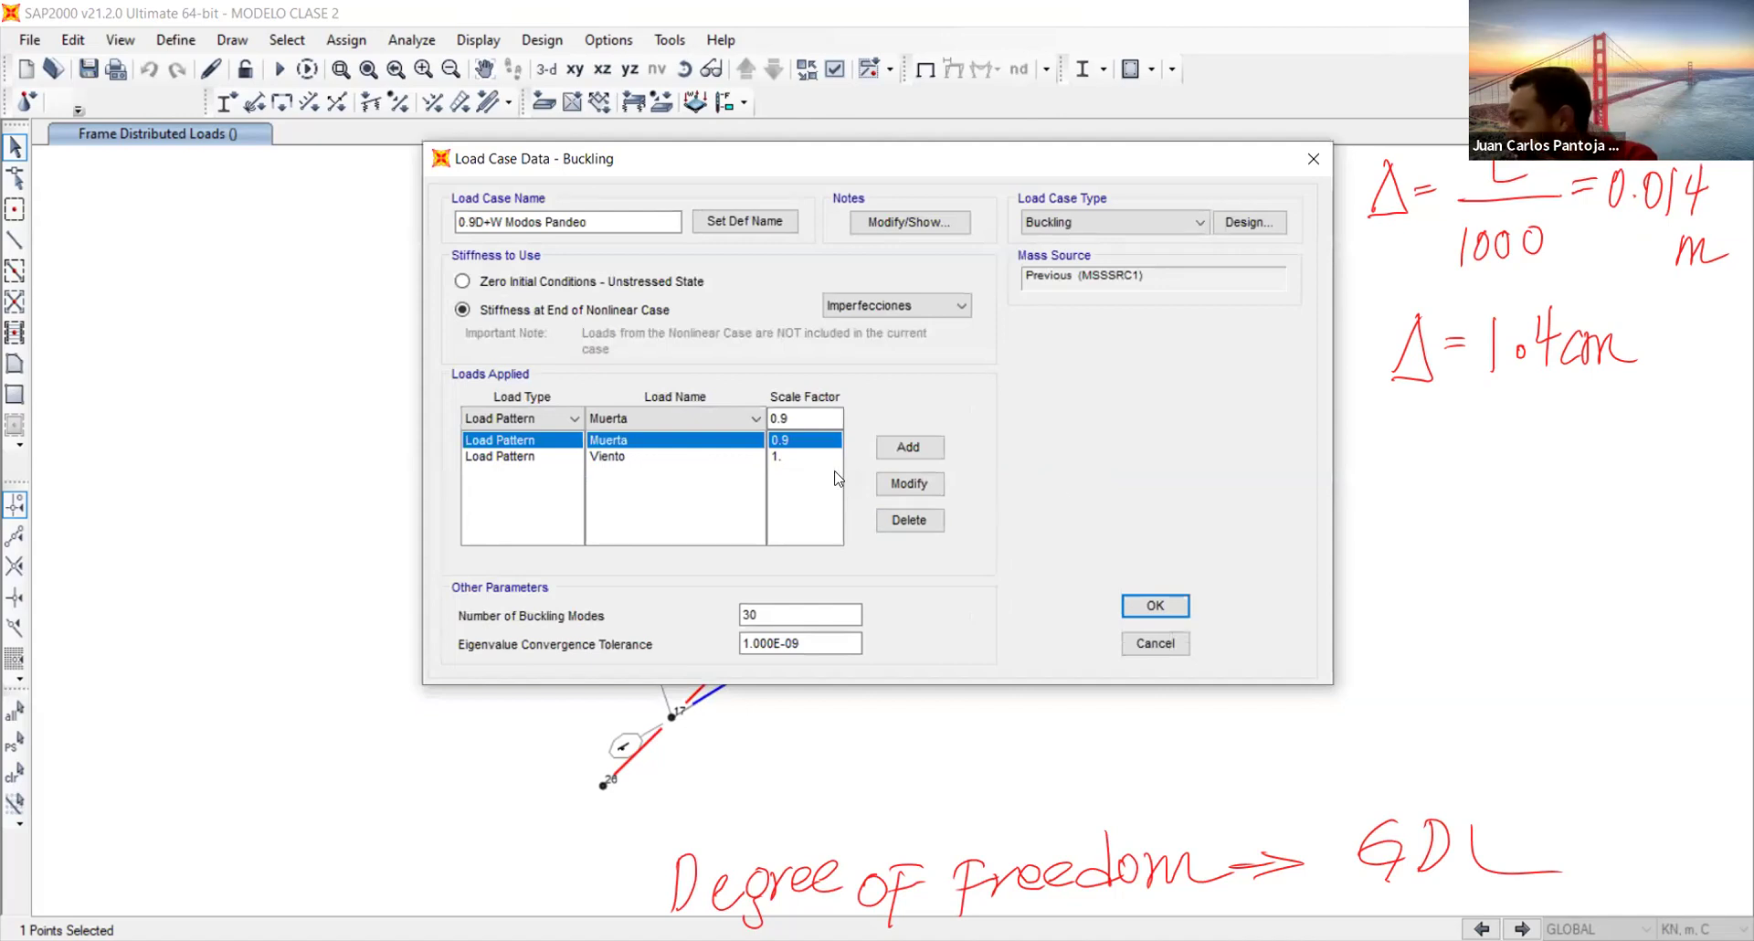
pyautogui.click(638, 460)
pyautogui.click(799, 417)
pyautogui.write('6')
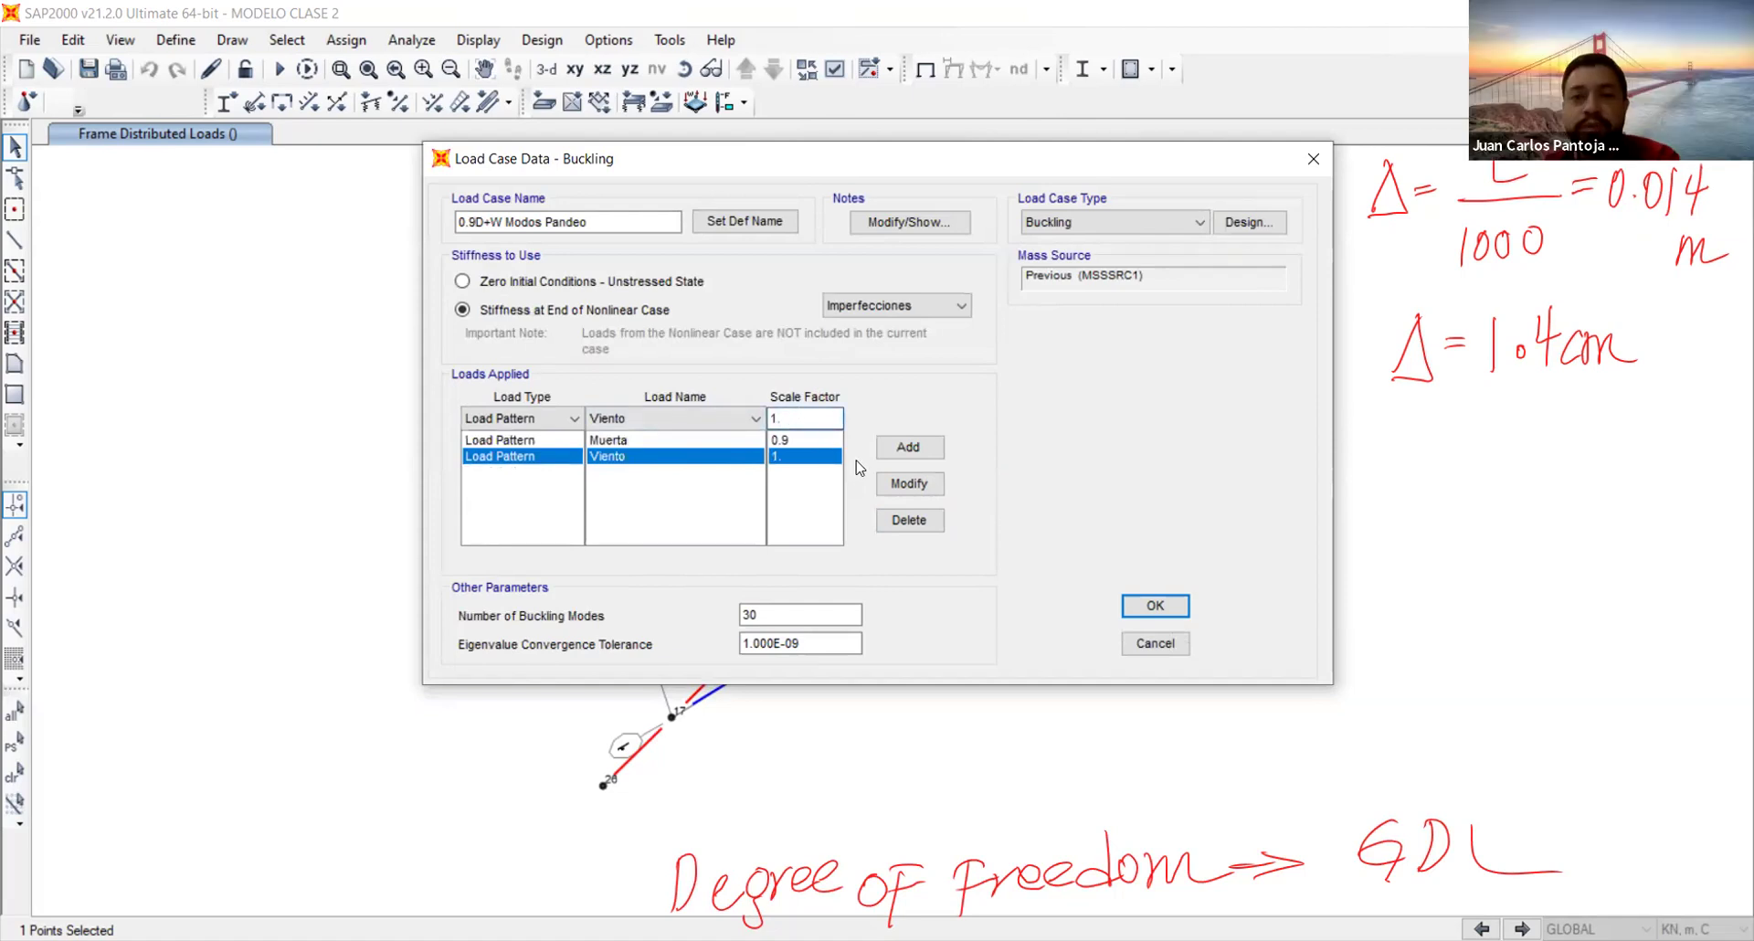
pyautogui.click(886, 483)
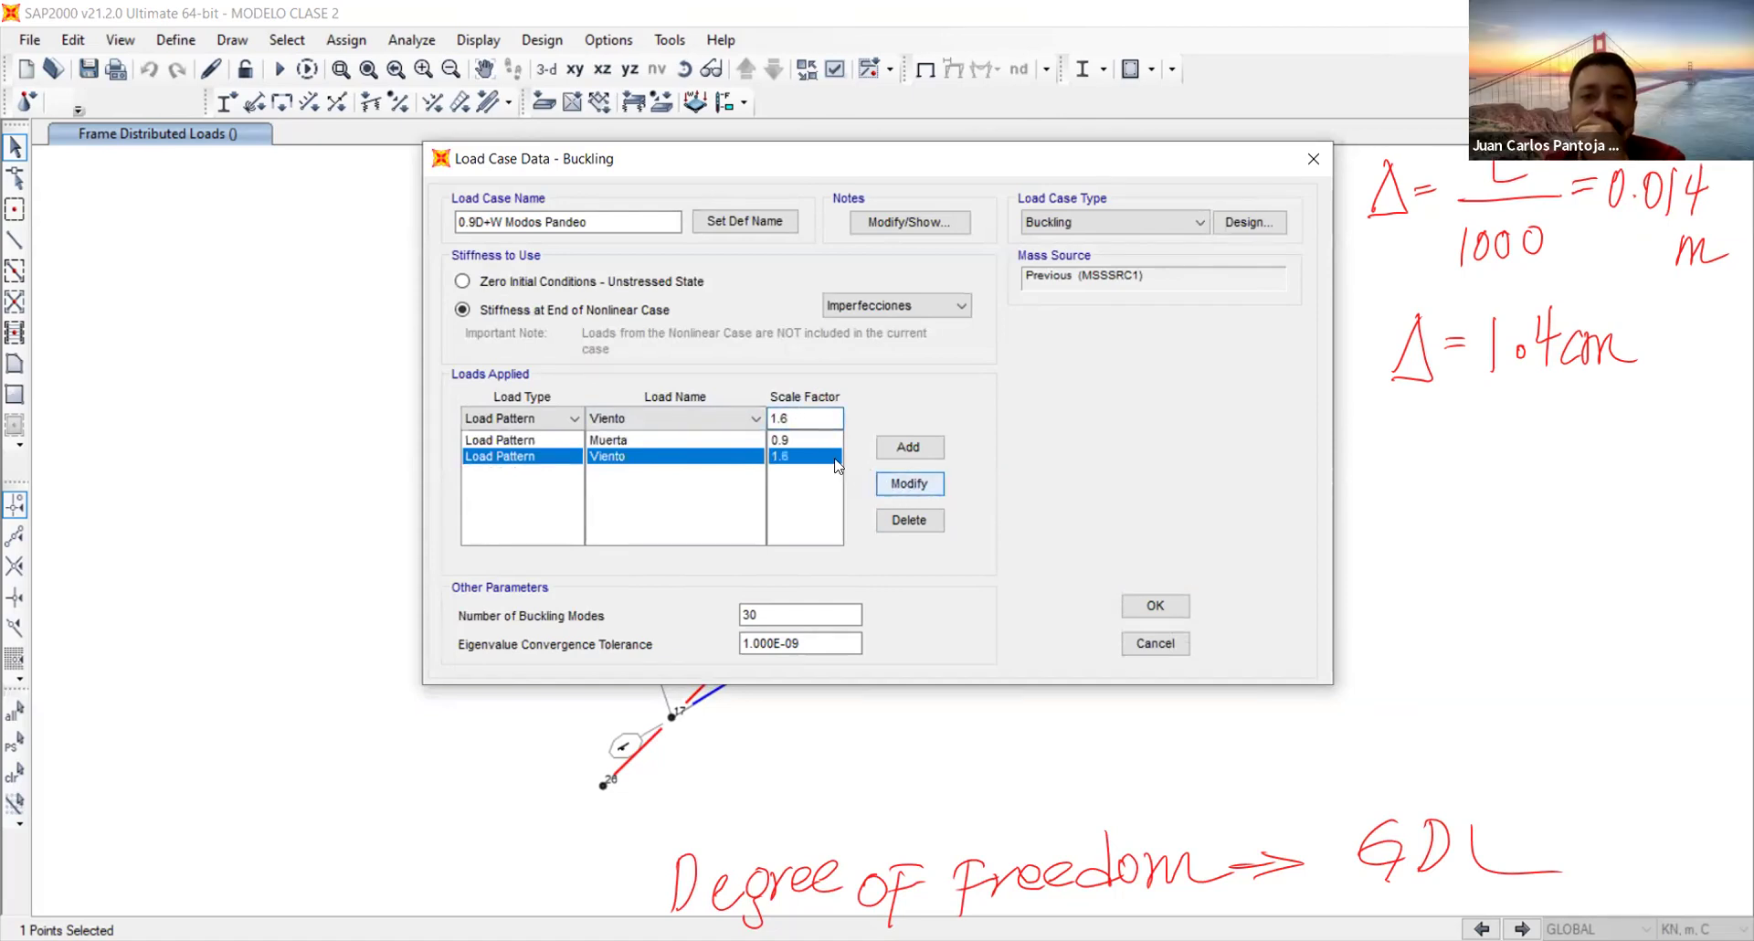
# Rename the buckling case as 0.9D+1.6W Modos Pandeo and accept it
pyautogui.click(494, 221)
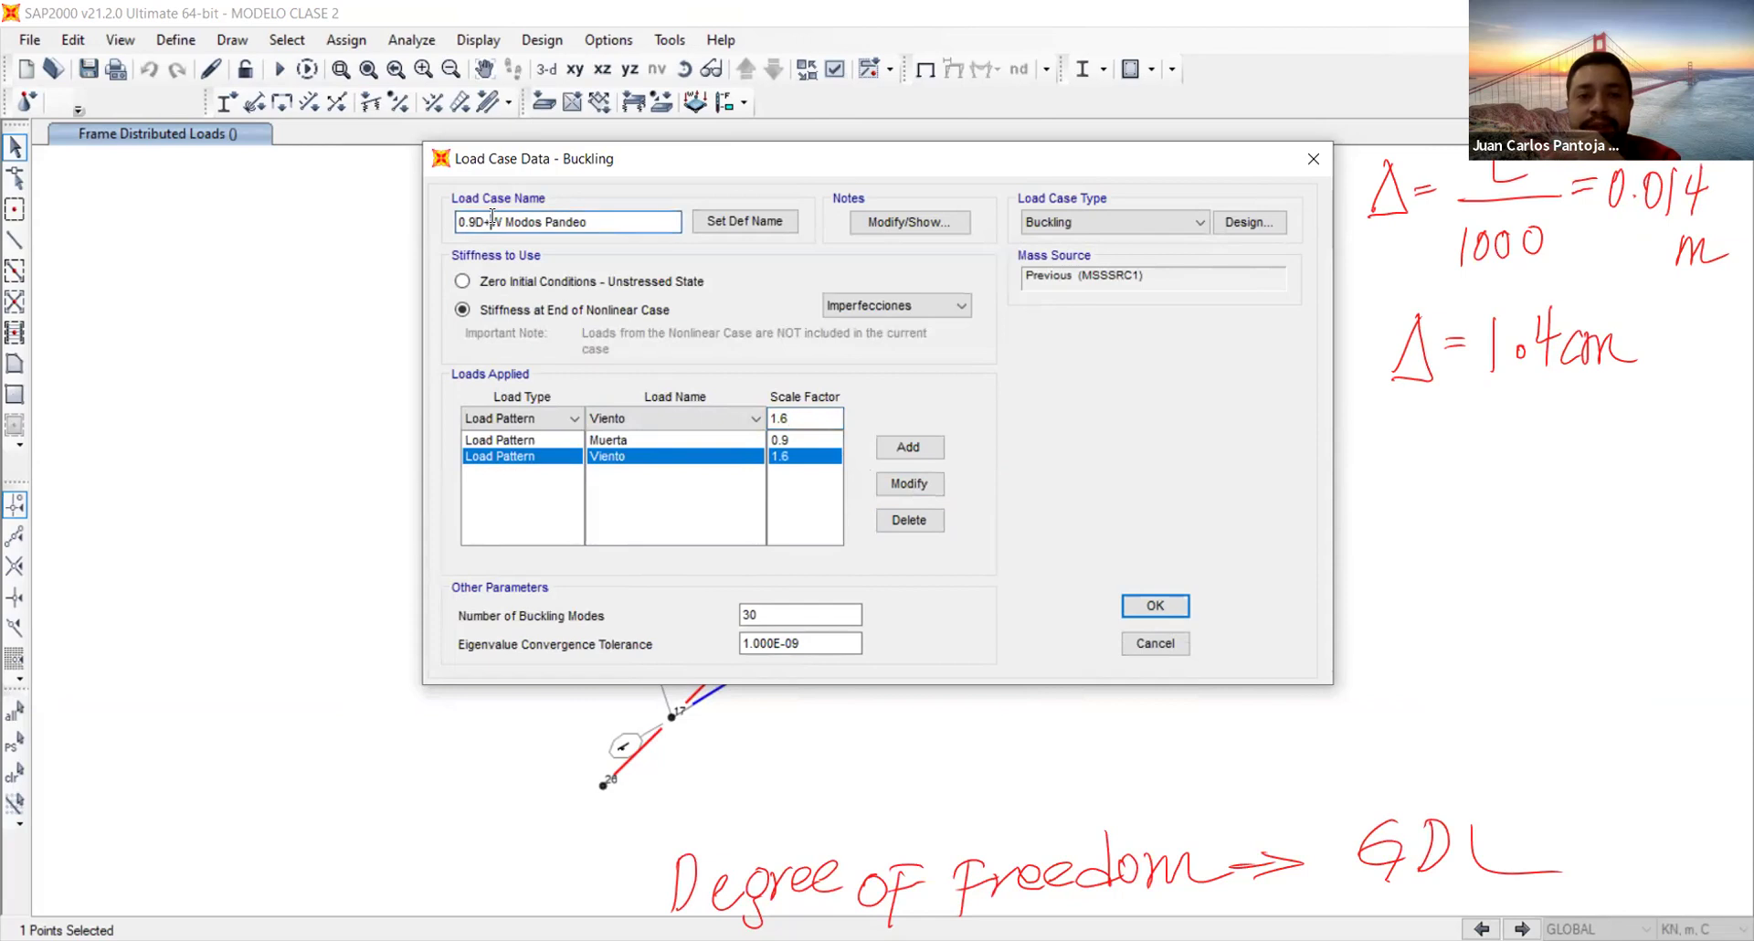
pyautogui.write('.6')
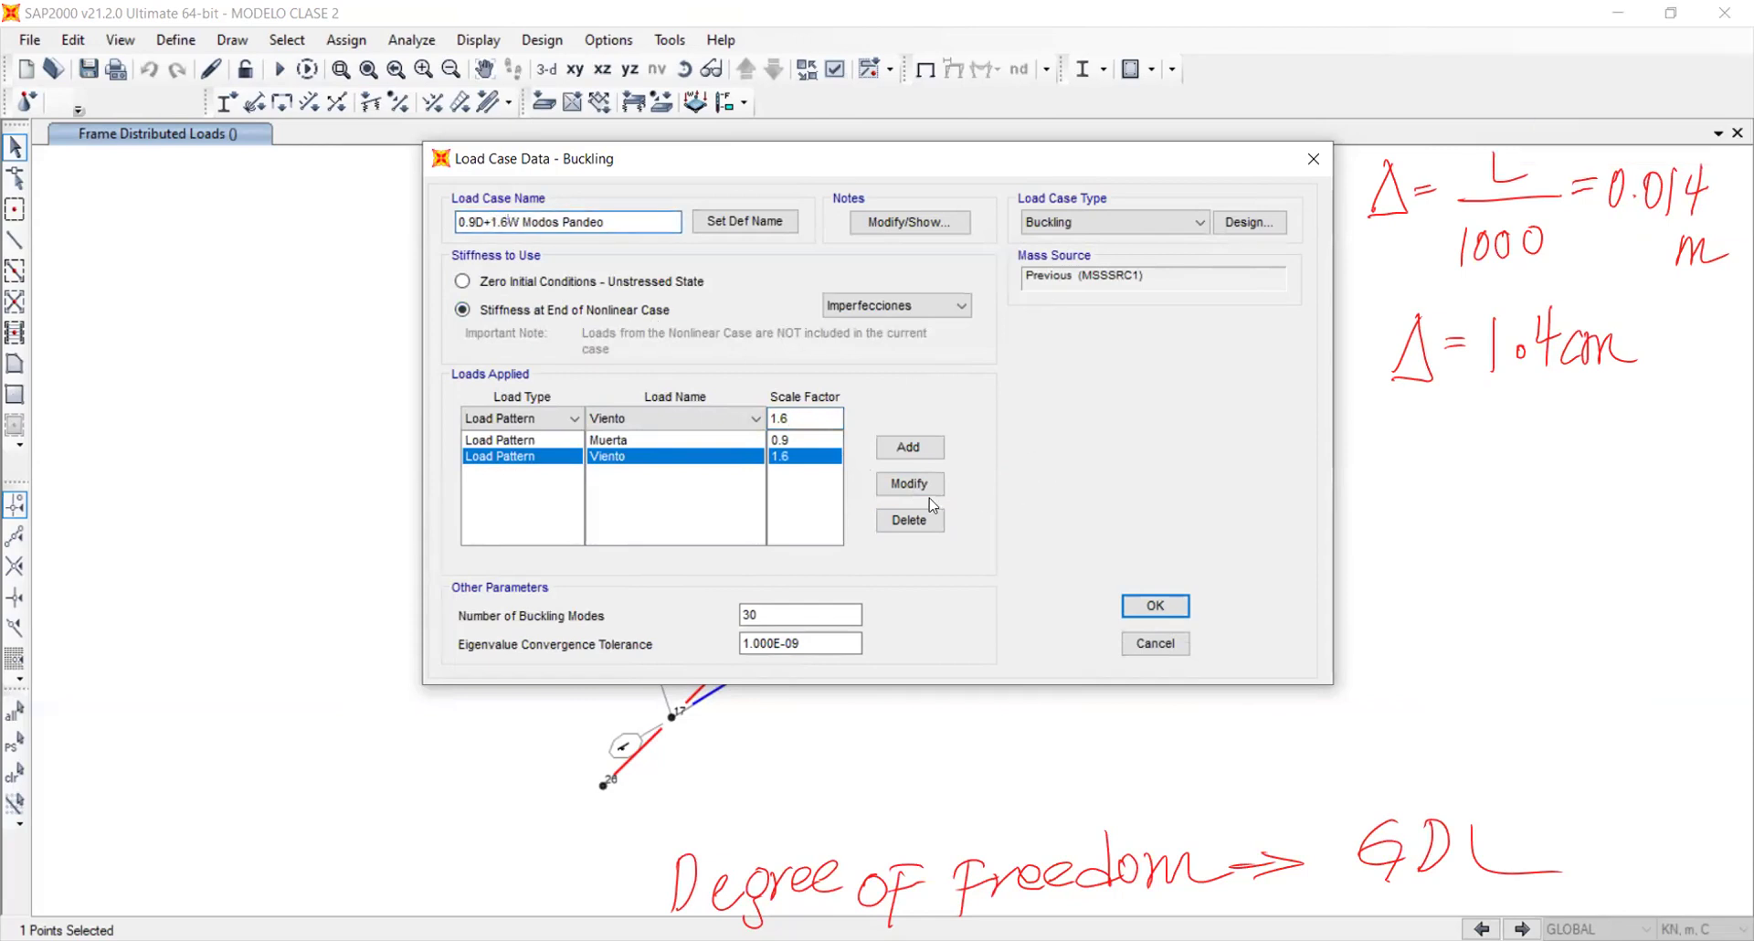
pyautogui.click(1182, 610)
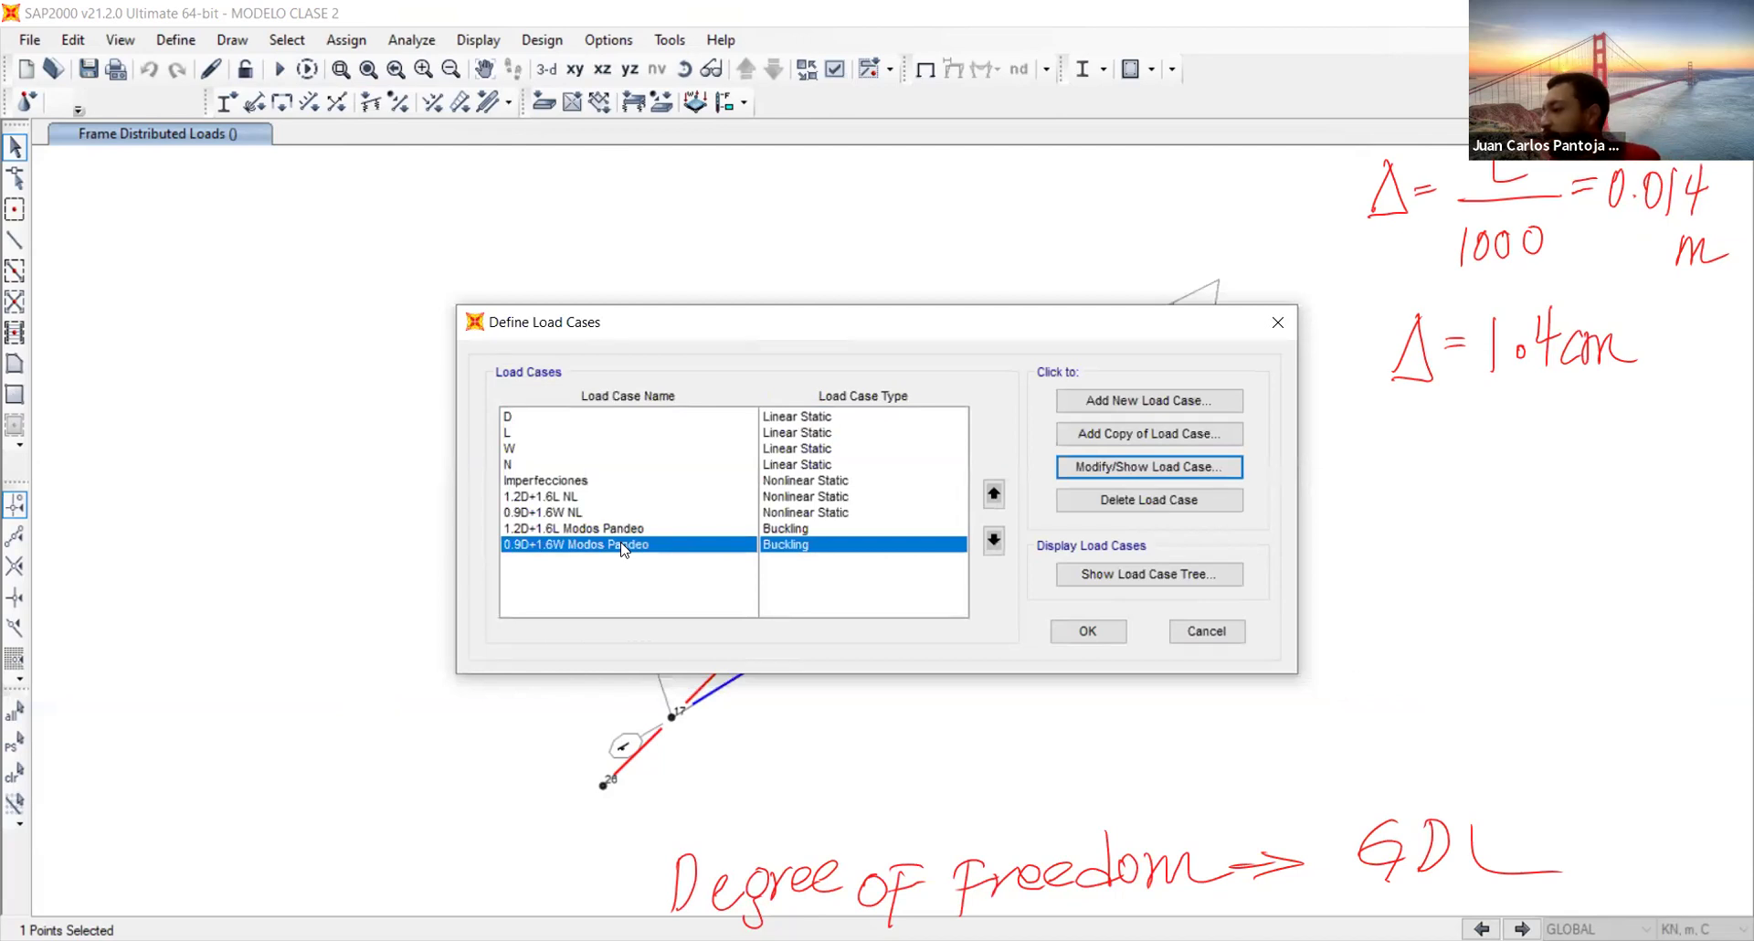
# Review the linear, nonlinear and buckling cases in the load case list and accept the load case definitions
pyautogui.click(542, 499)
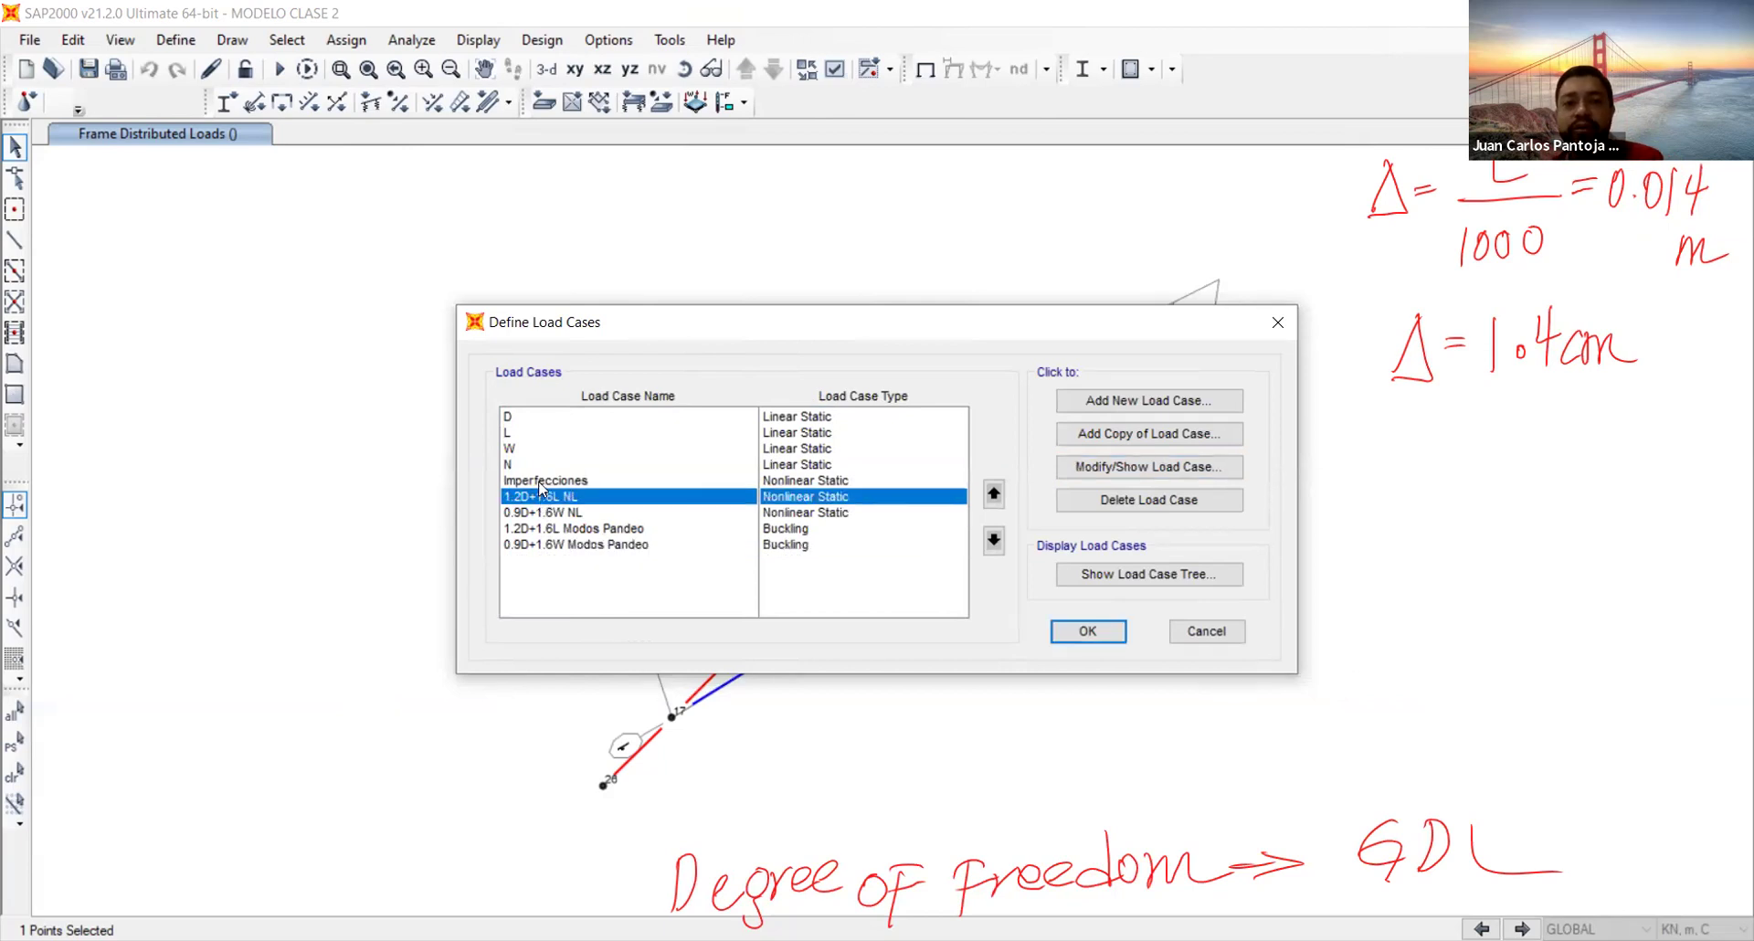
pyautogui.click(542, 481)
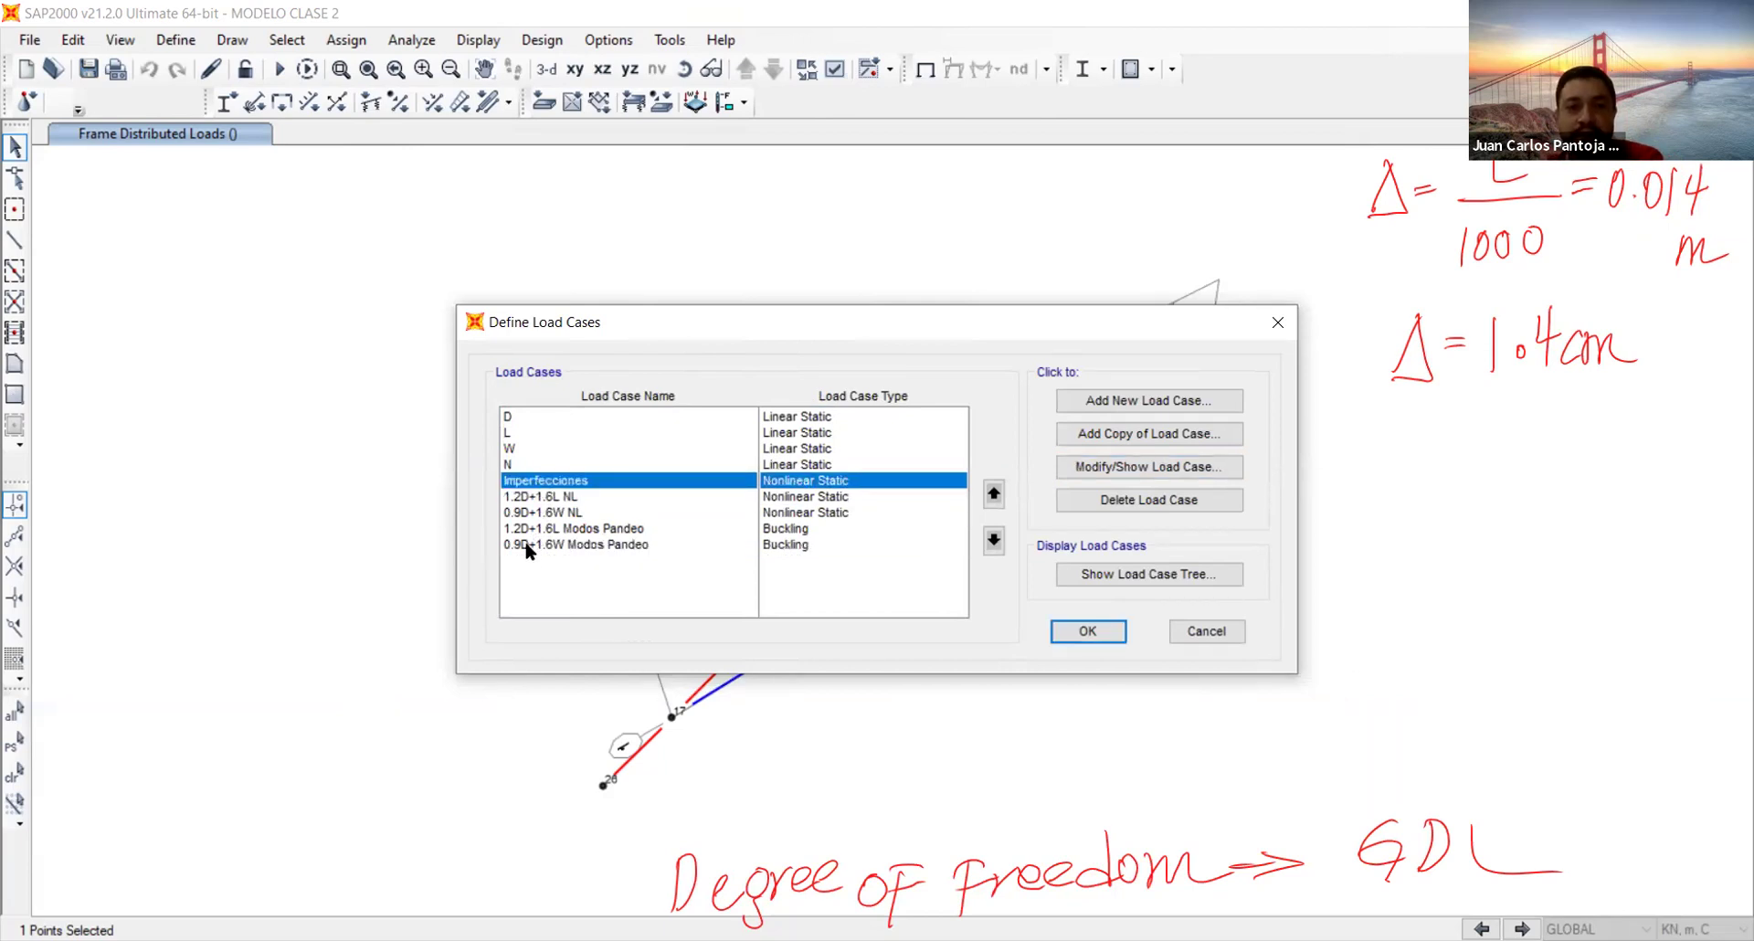
pyautogui.click(529, 546)
pyautogui.click(525, 481)
pyautogui.click(525, 545)
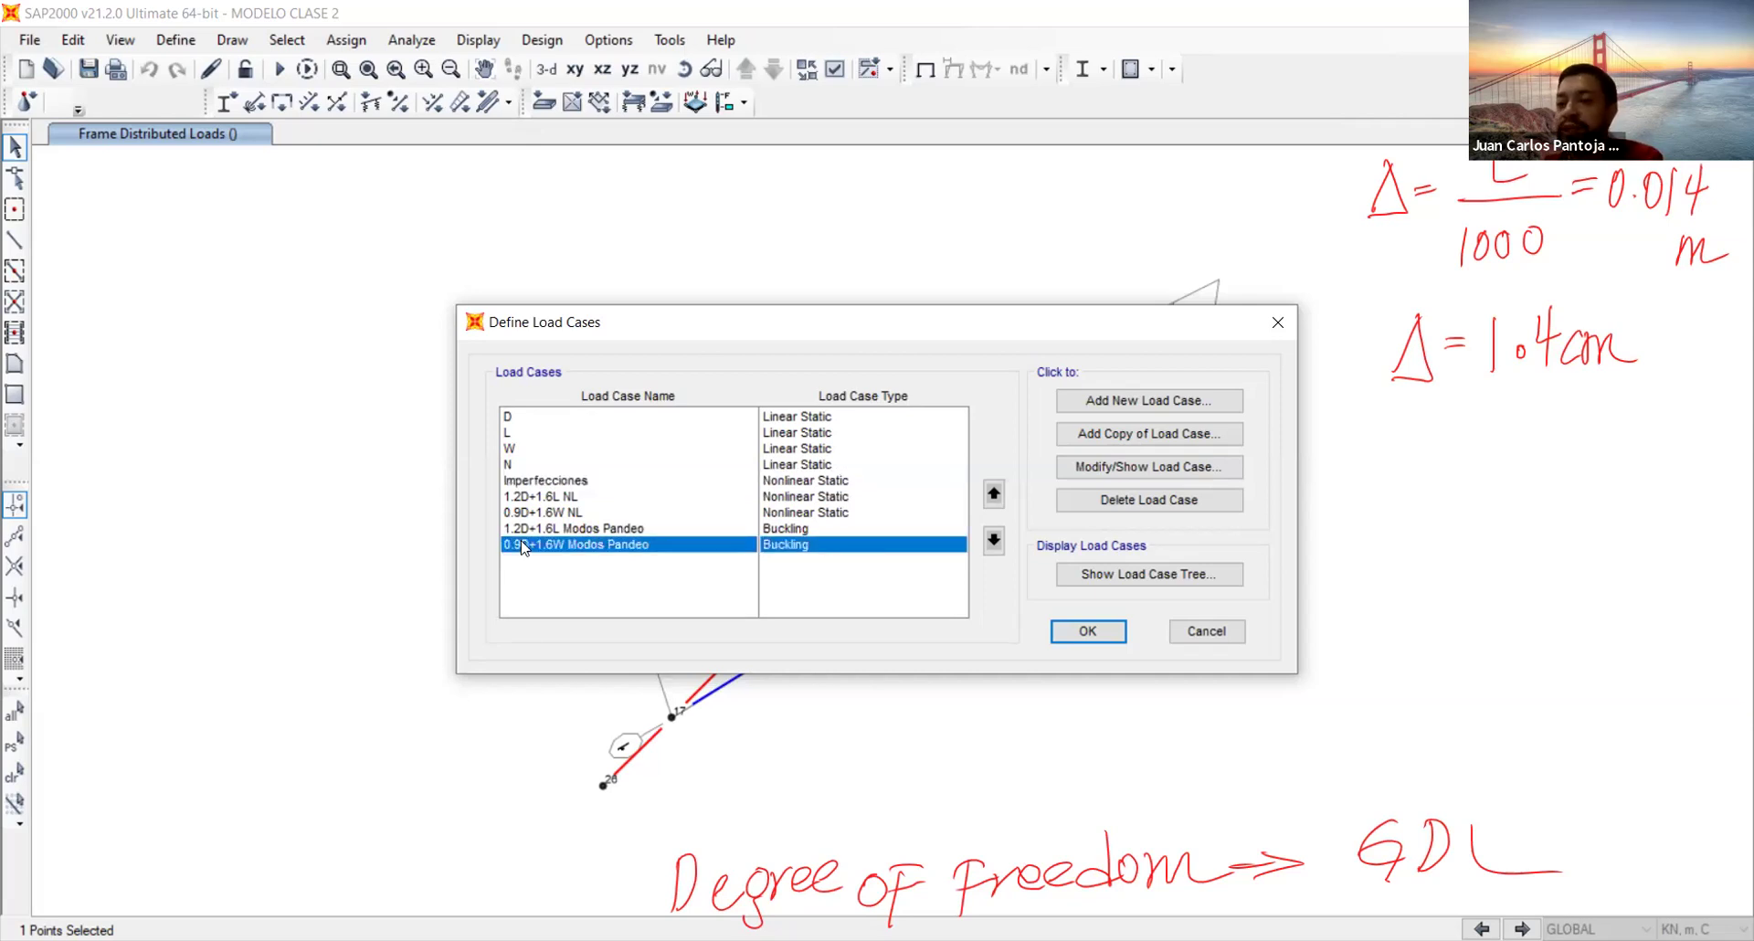
pyautogui.click(509, 464)
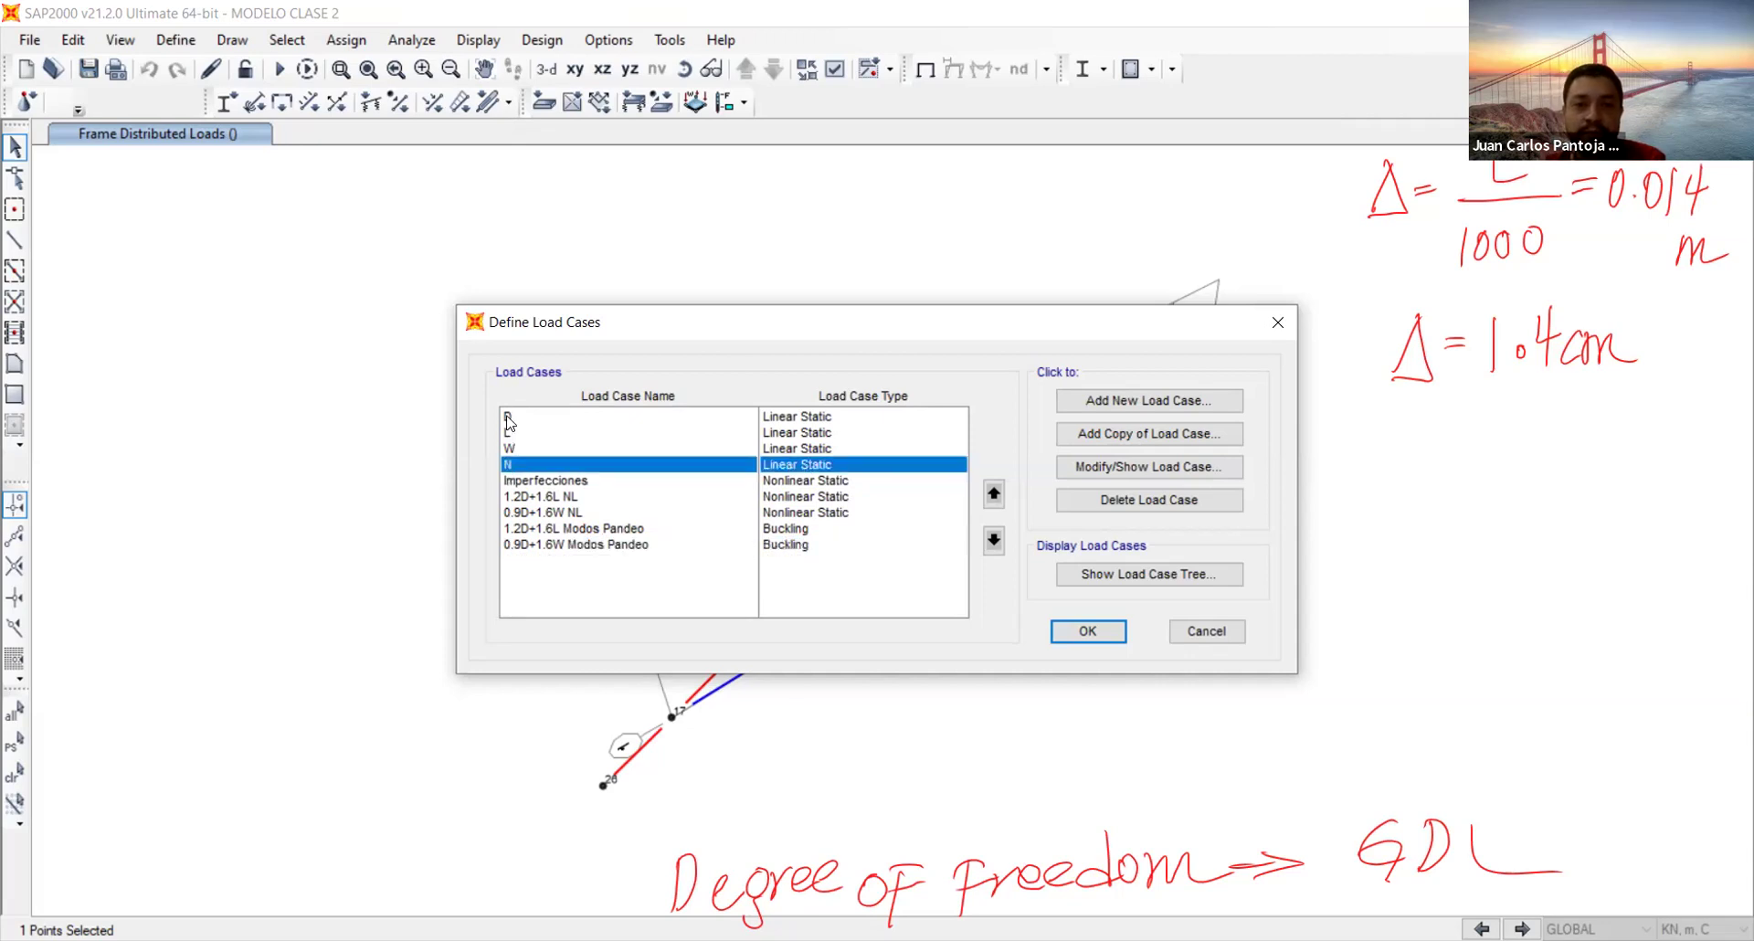
pyautogui.click(509, 417)
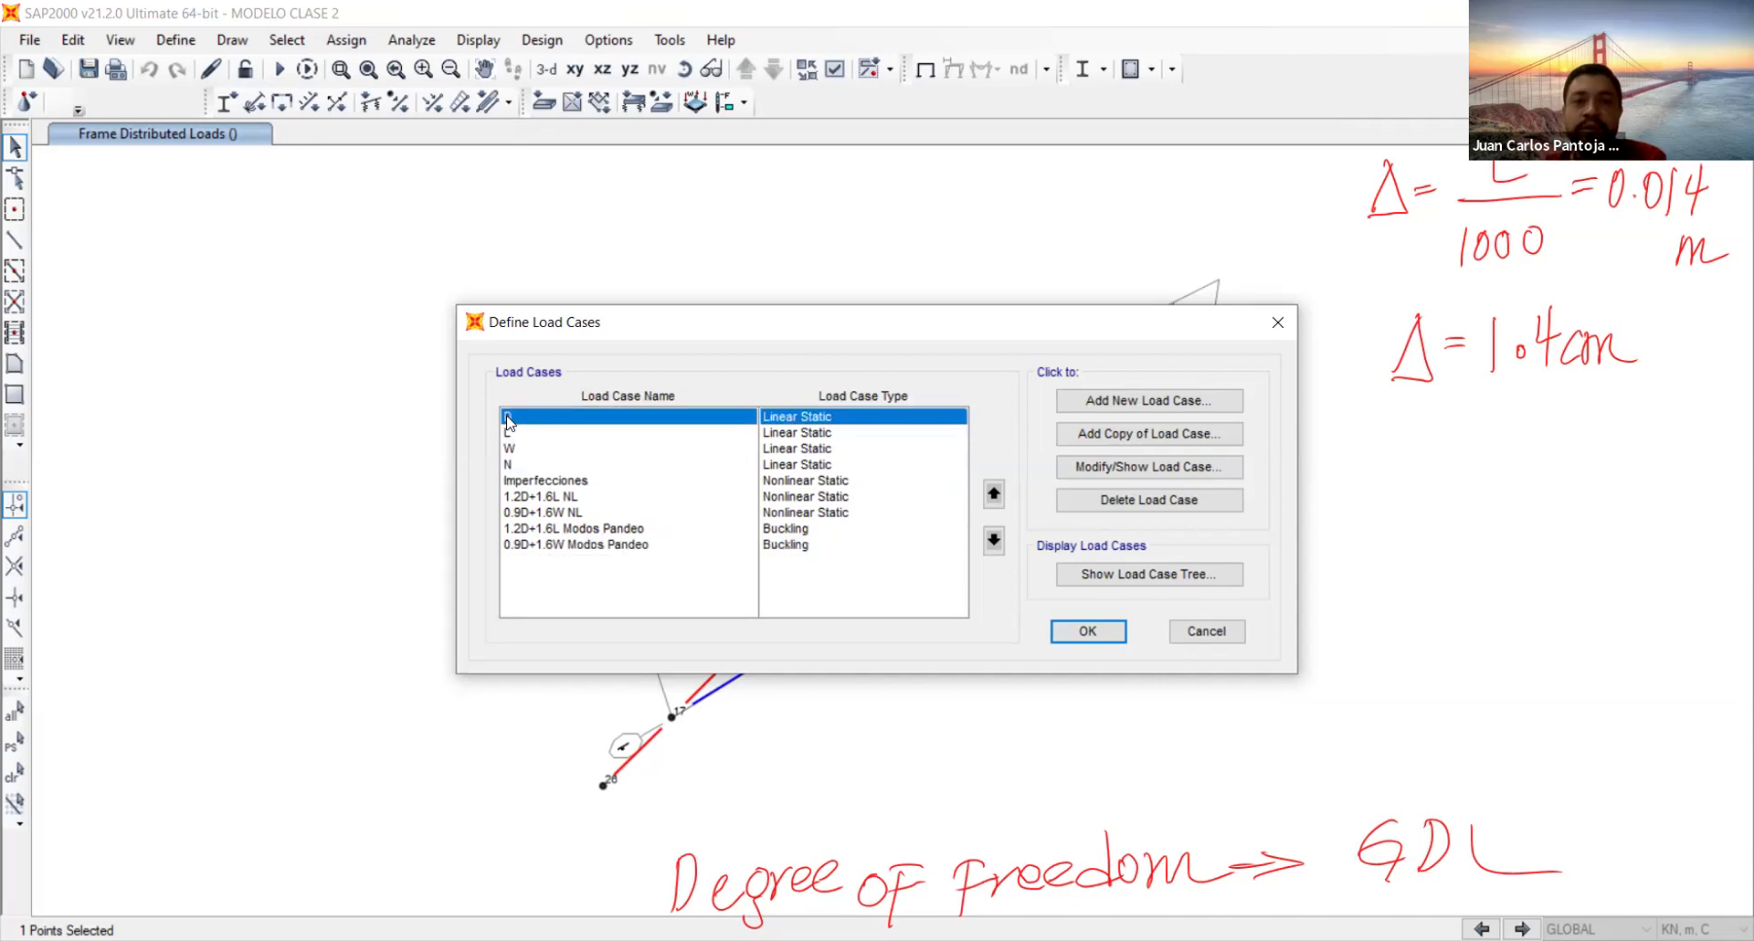
pyautogui.click(513, 465)
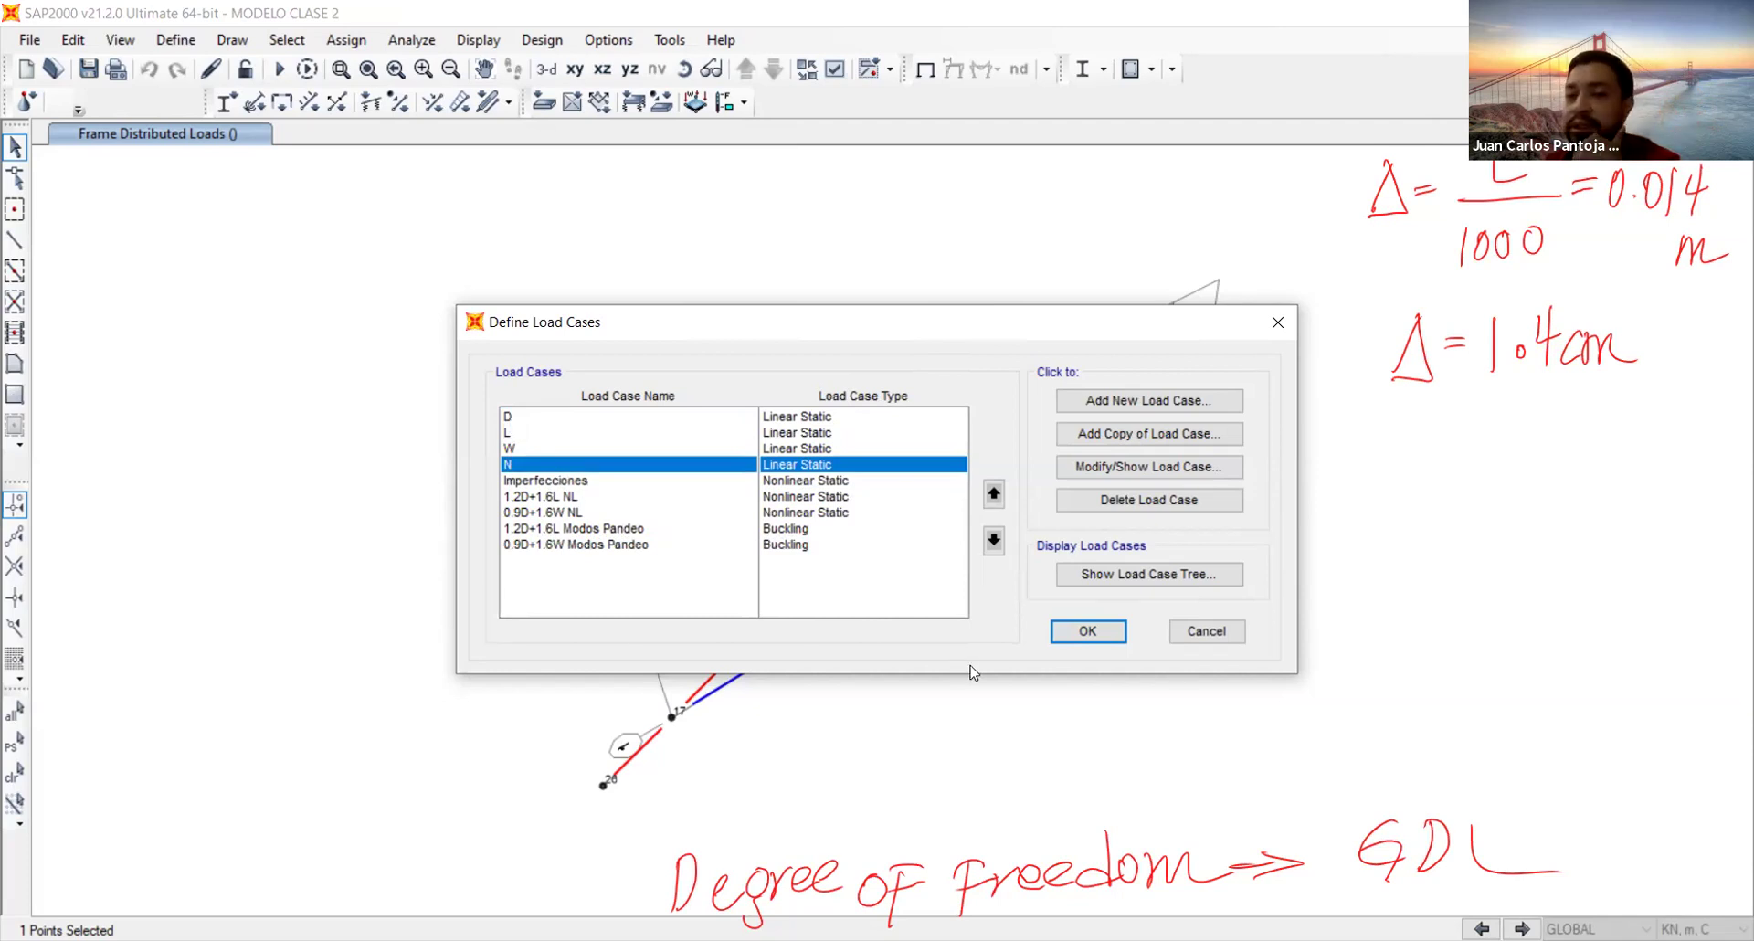
pyautogui.click(1096, 630)
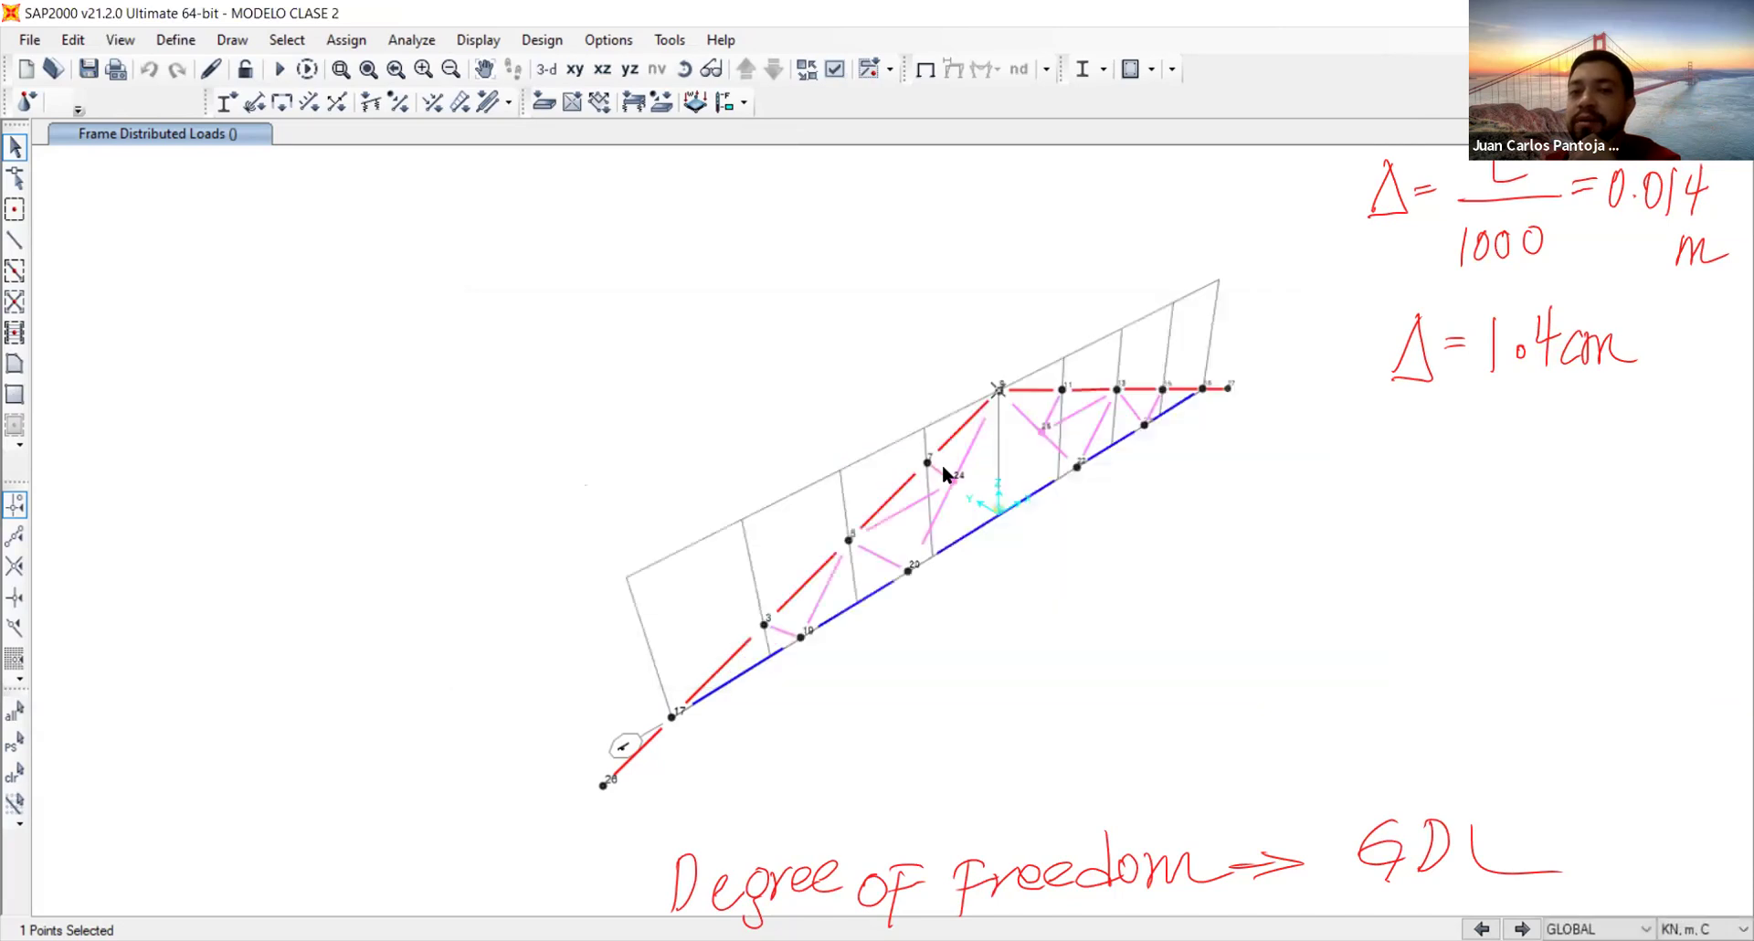
# Create a new load combination named 1.2D+1.6L
pyautogui.click(192, 40)
pyautogui.click(313, 509)
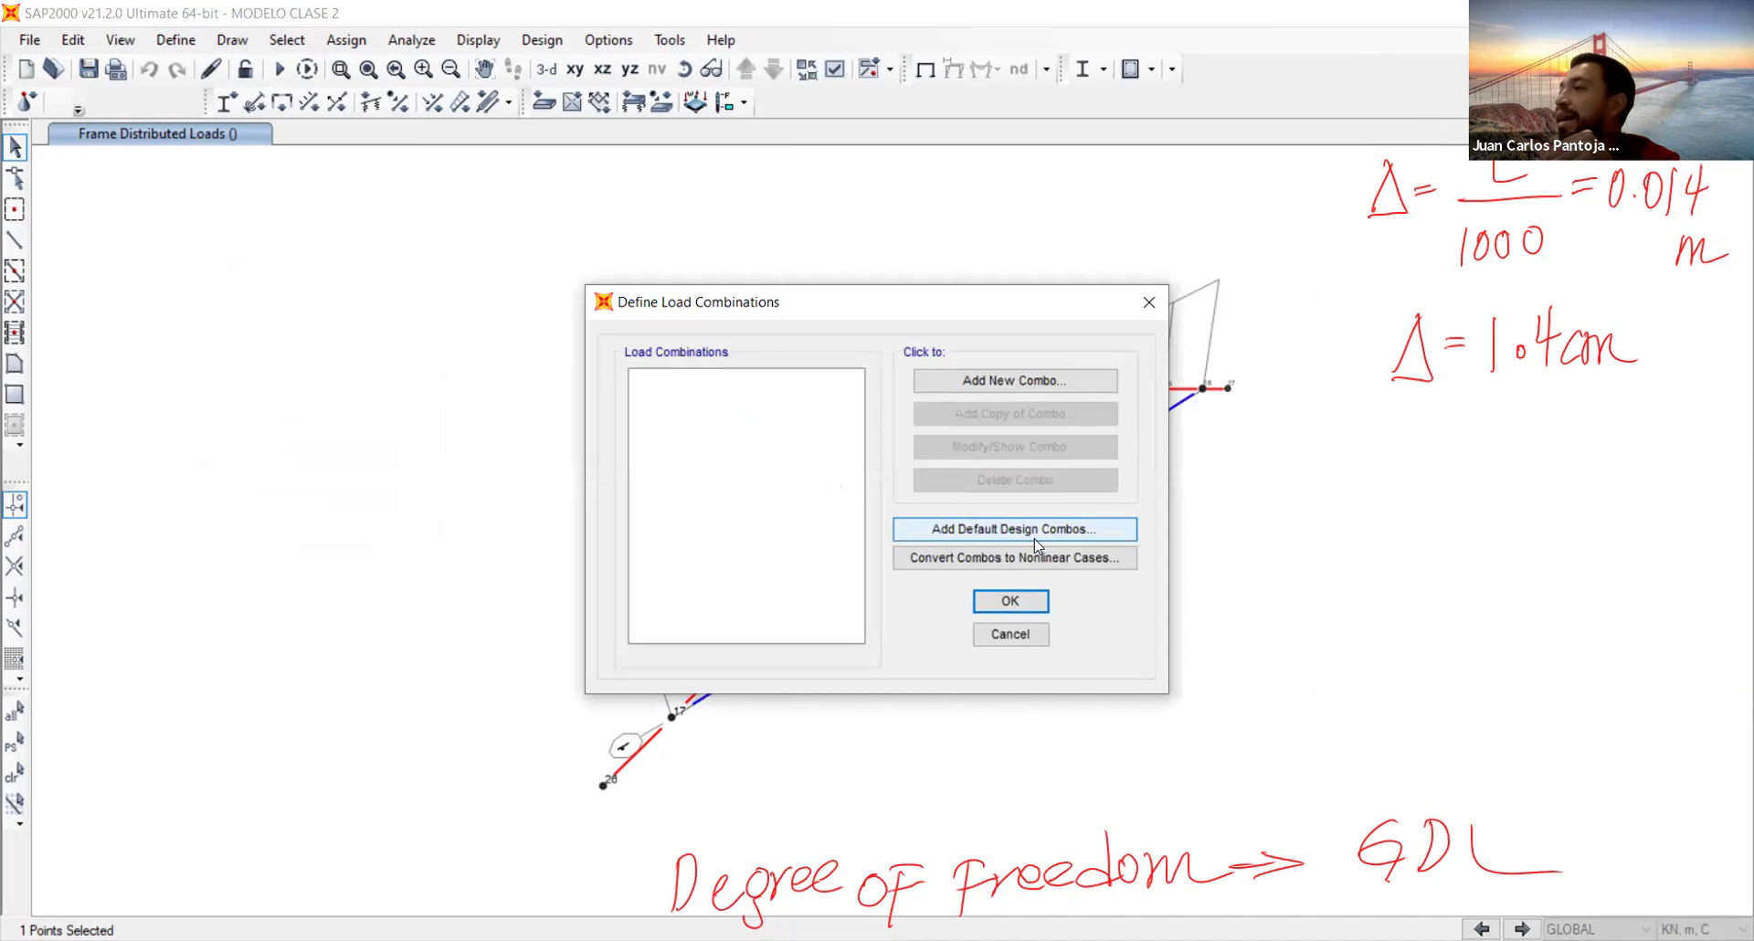
pyautogui.click(1009, 392)
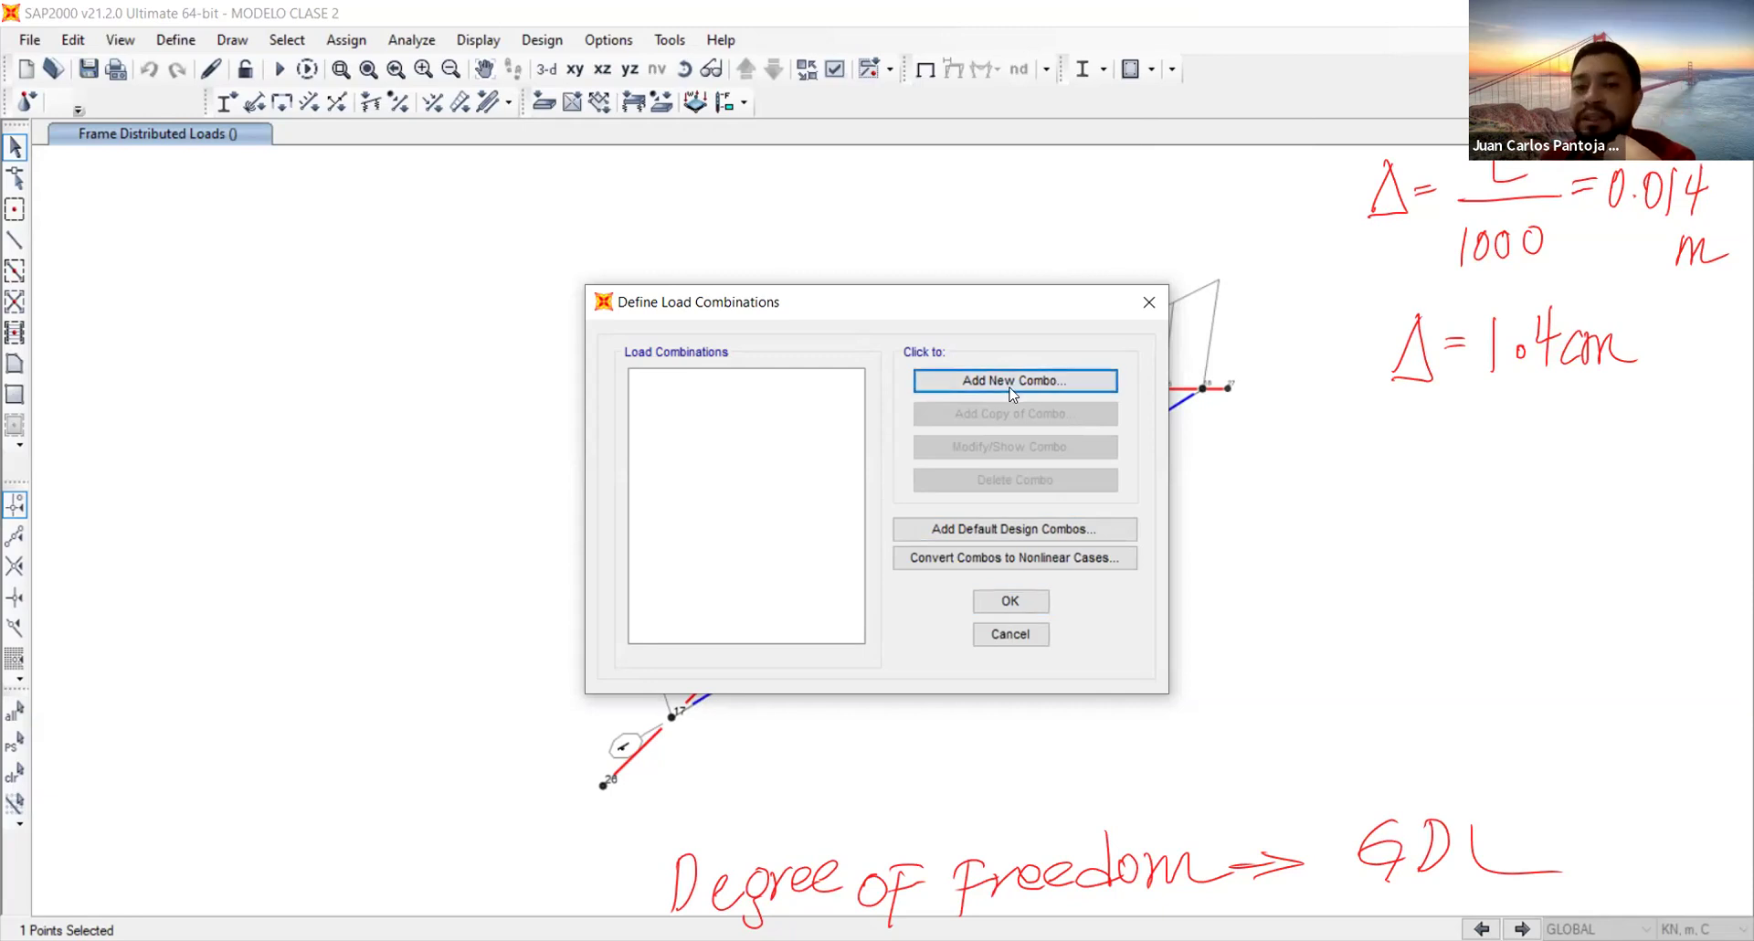
pyautogui.write('1.2')
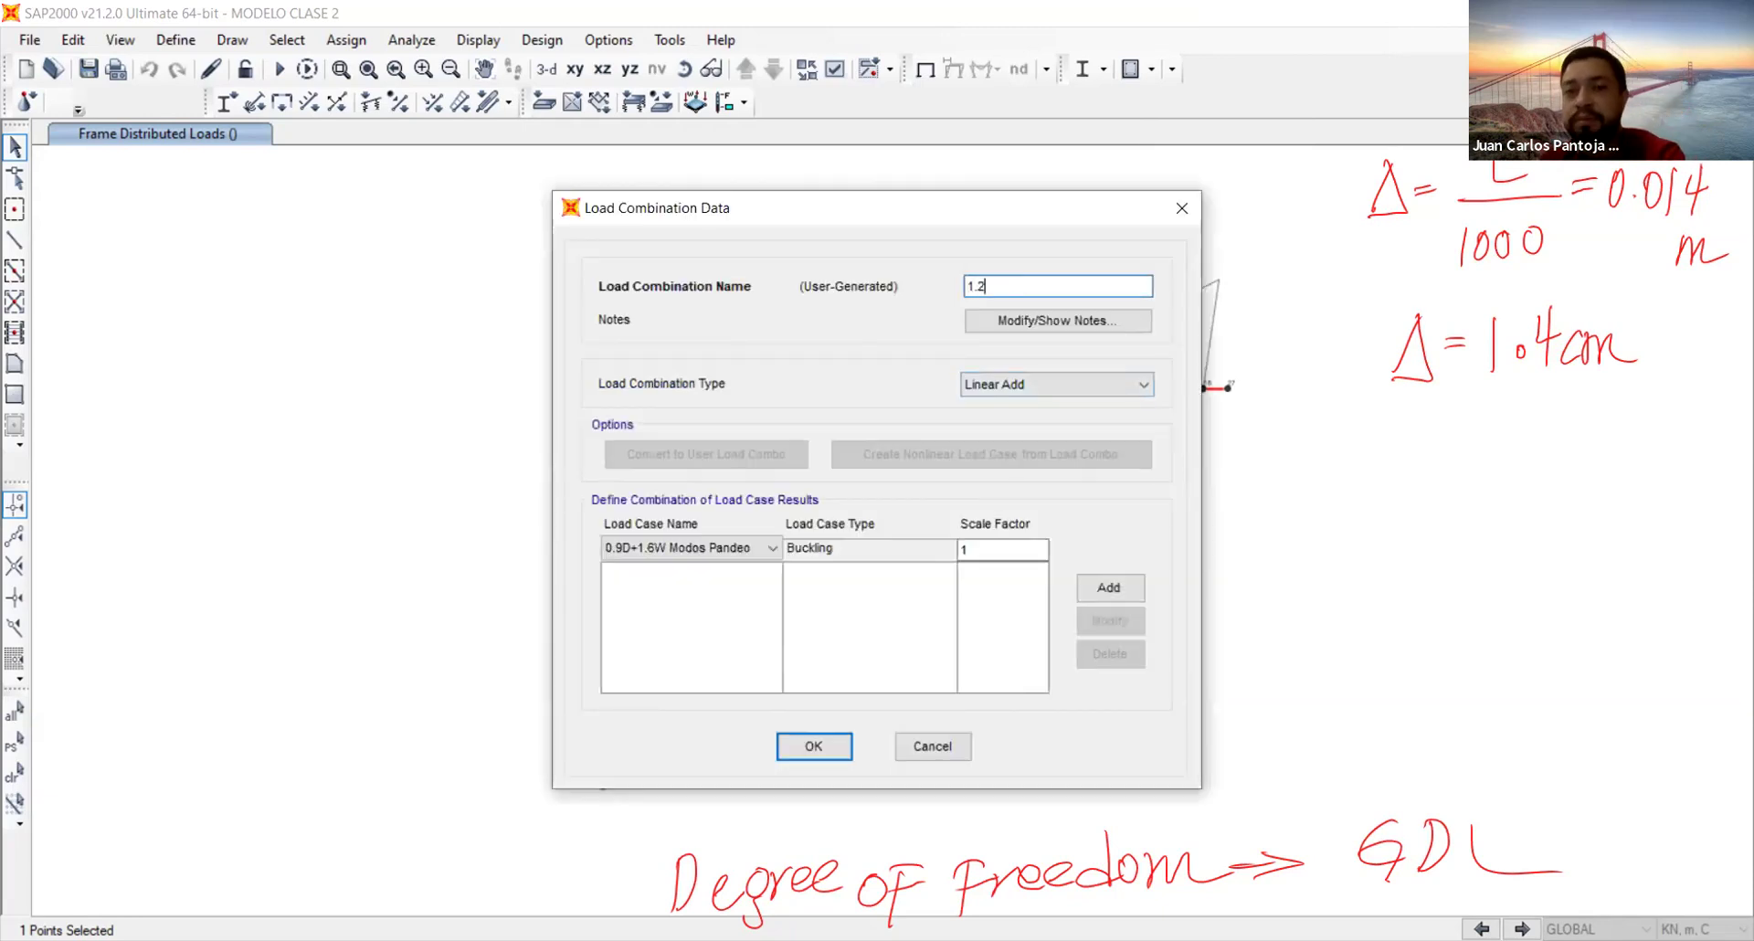
pyautogui.write('D+1')
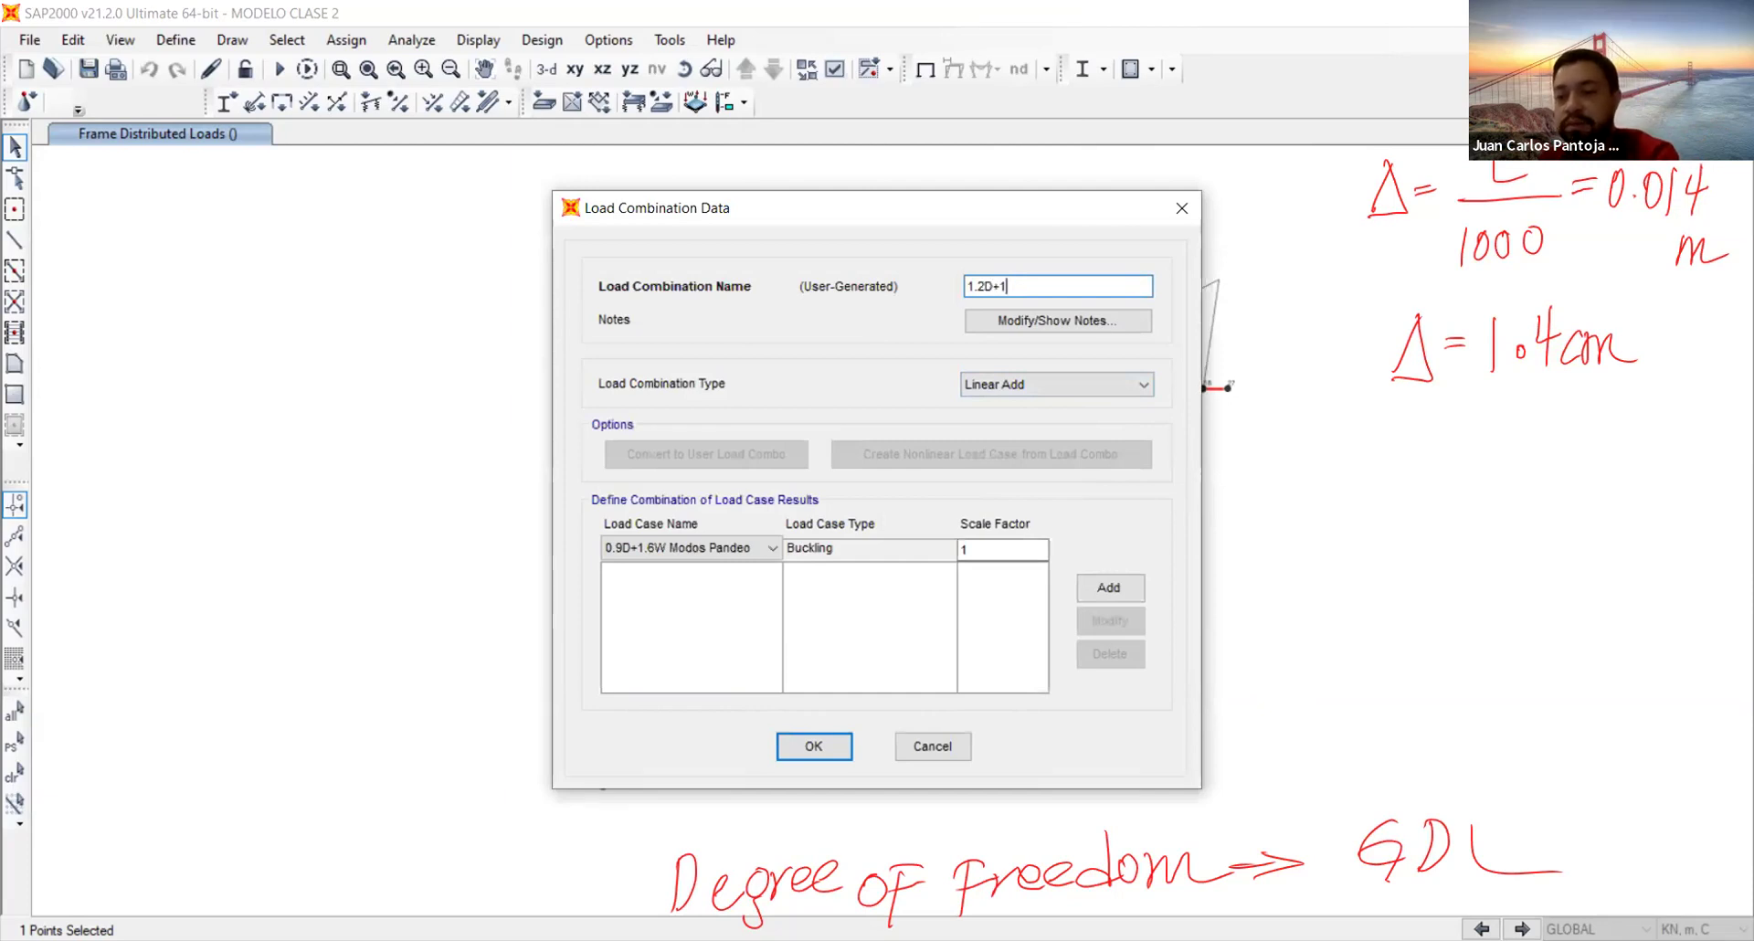
pyautogui.write('.6L')
# Add the linear static case D to the 1.2D+1.6L combination with a scale factor of 1.2
pyautogui.click(736, 544)
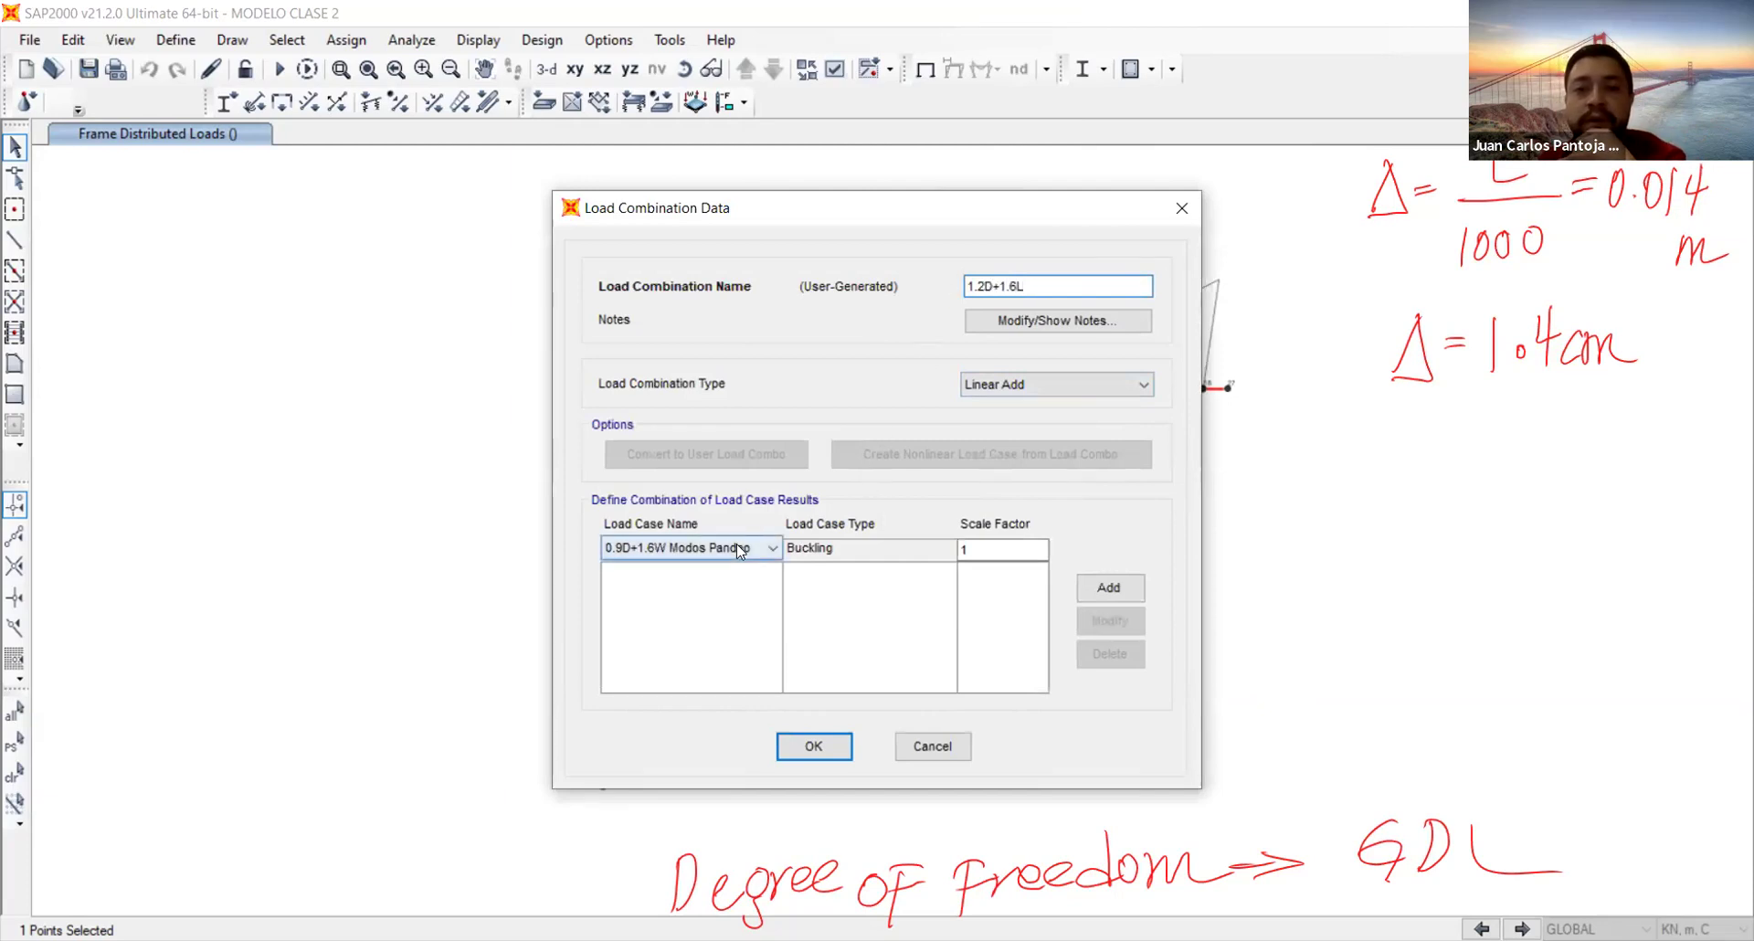
pyautogui.click(630, 633)
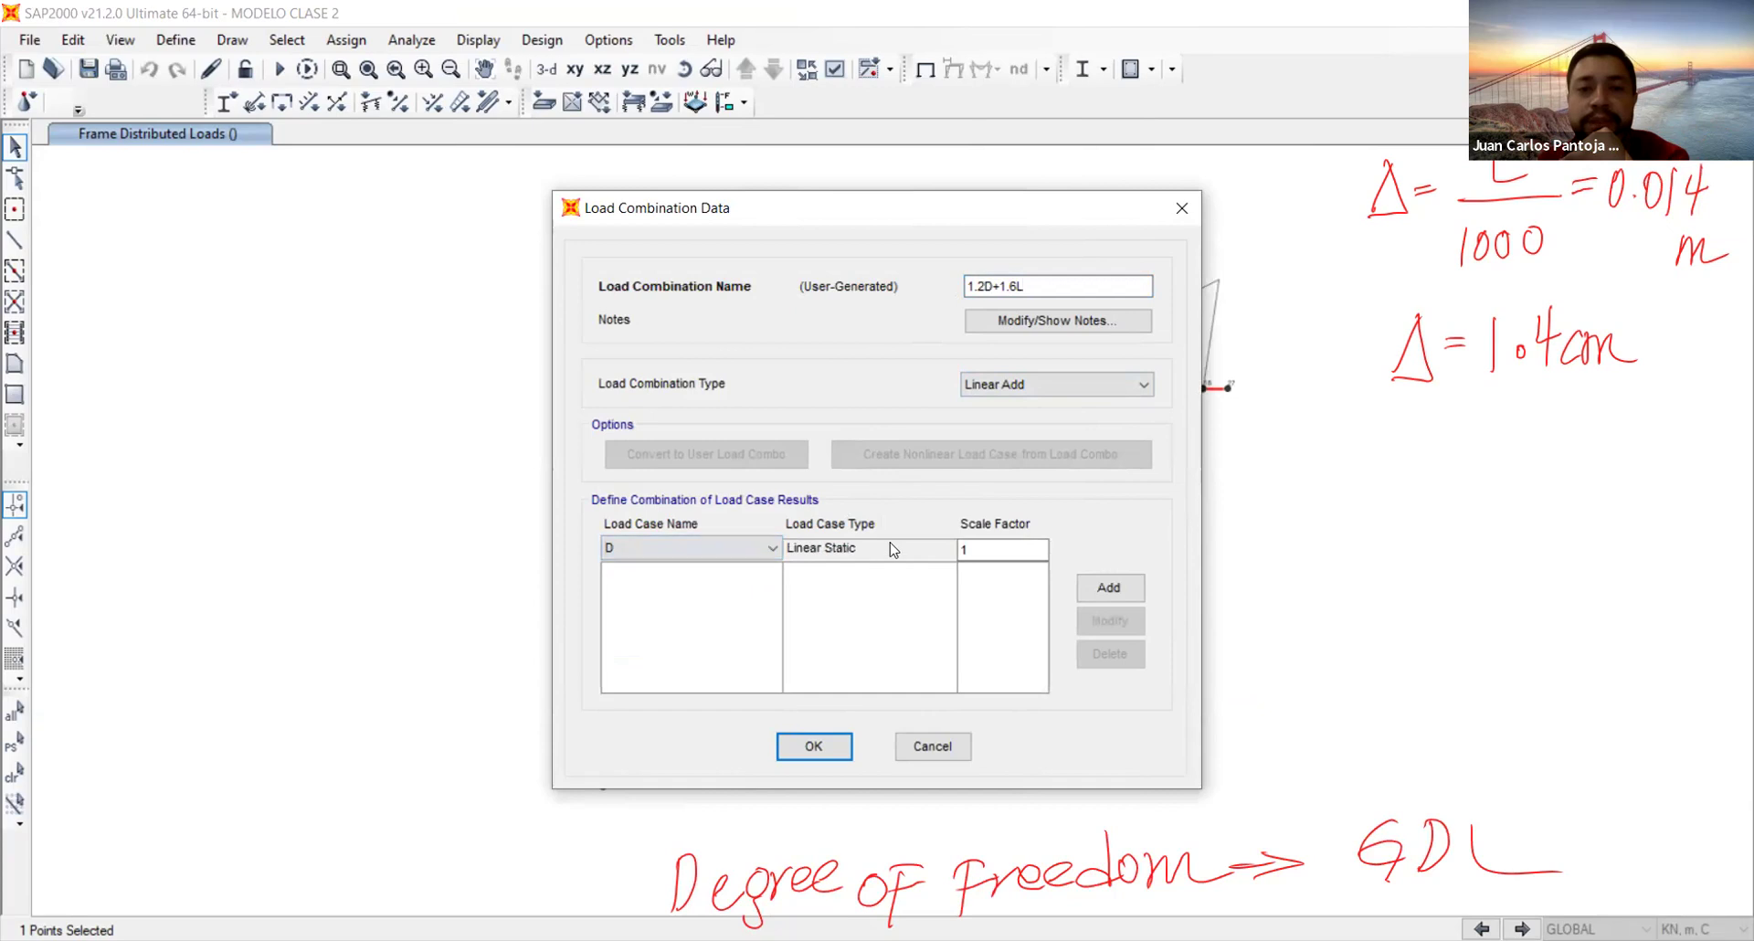
pyautogui.doubleClick(1023, 548)
pyautogui.write('1.2')
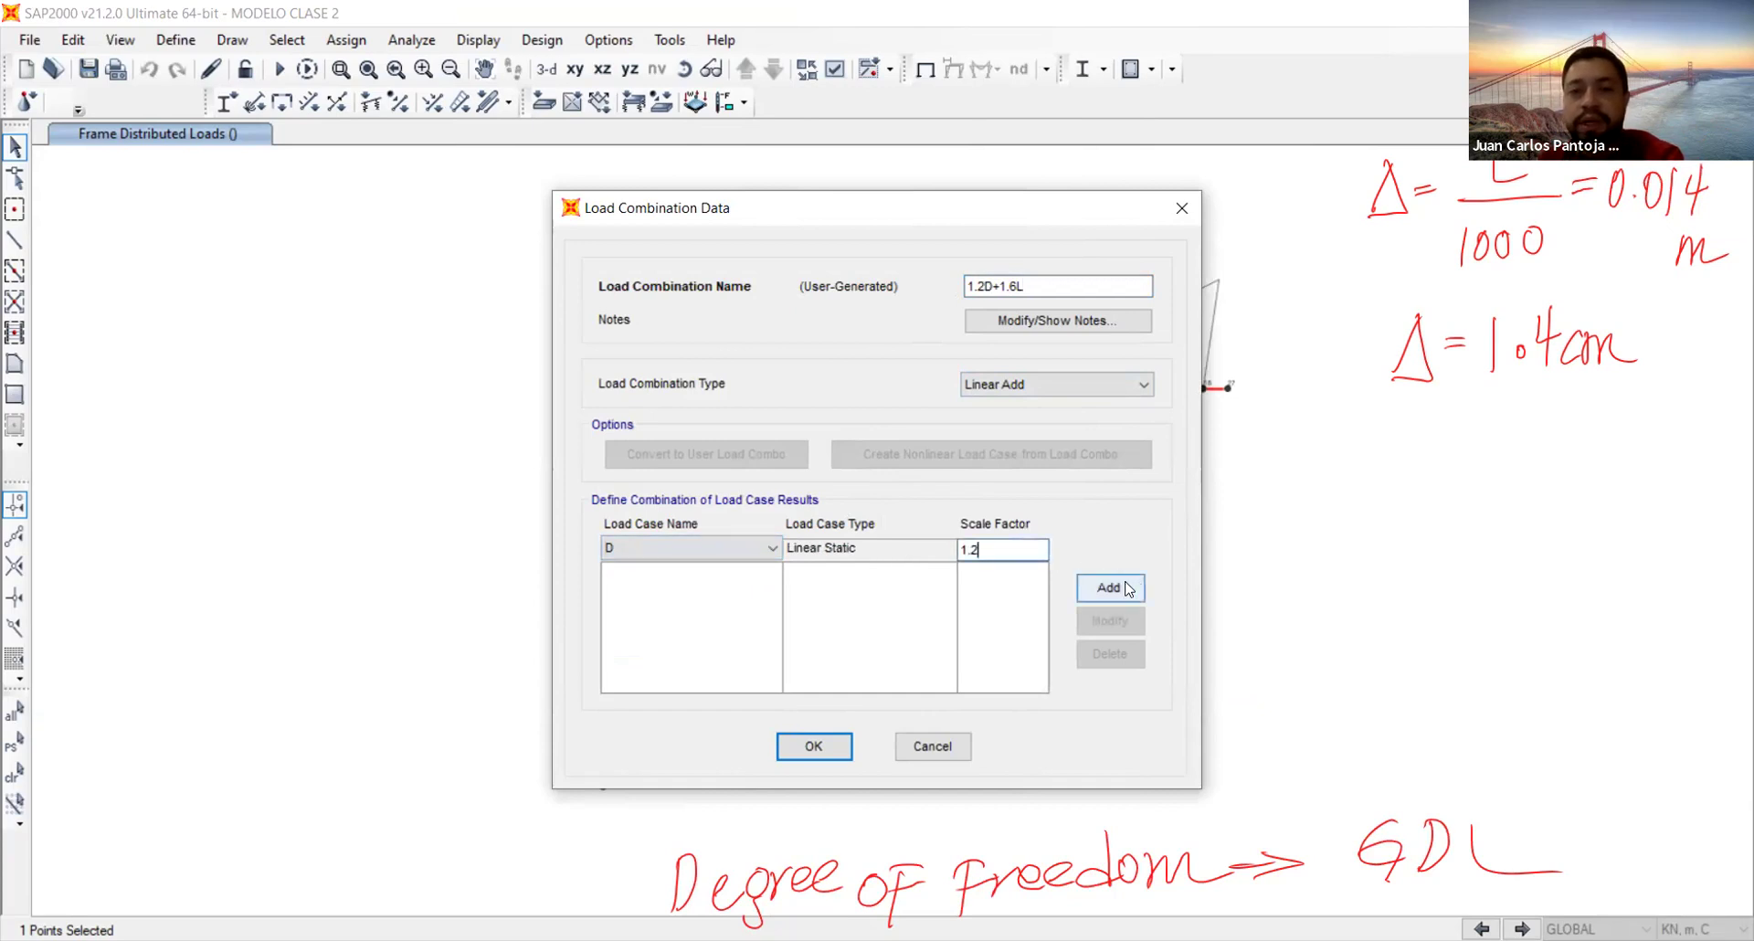
pyautogui.click(1108, 587)
# Add the linear static case L to the 1.2D+1.6L combination with a scale factor of 1.6
pyautogui.click(647, 548)
pyautogui.click(639, 675)
pyautogui.click(1017, 549)
pyautogui.press('BackSpace')
pyautogui.write('6')
pyautogui.click(1108, 587)
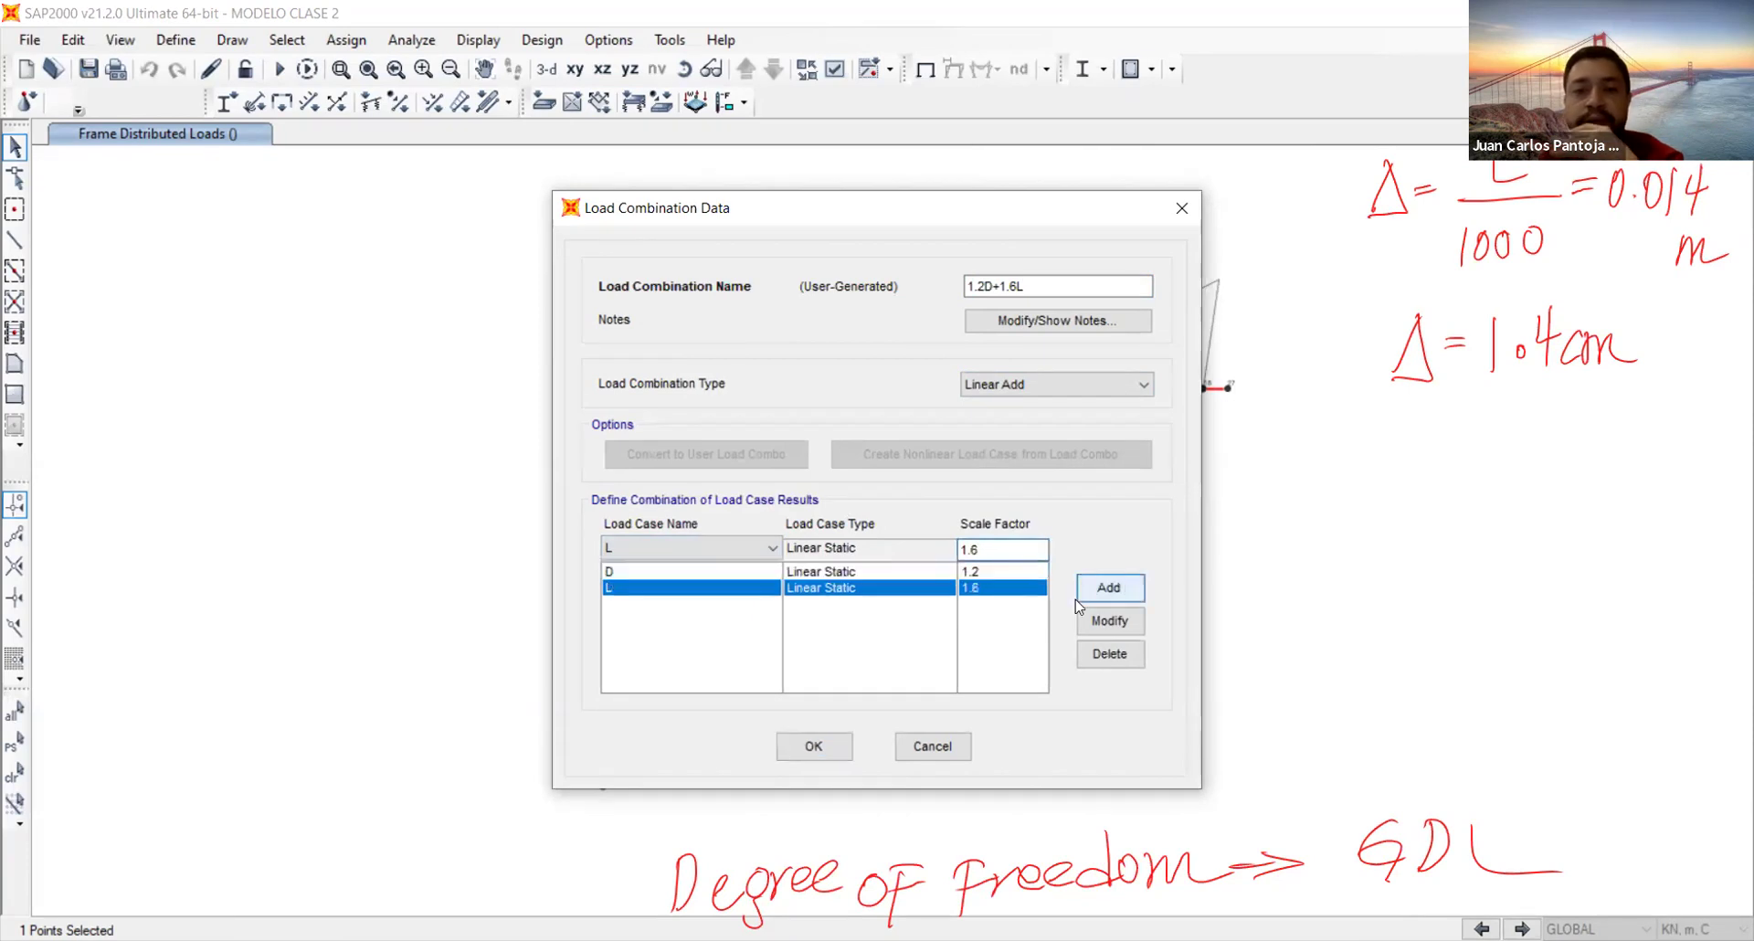
pyautogui.click(991, 586)
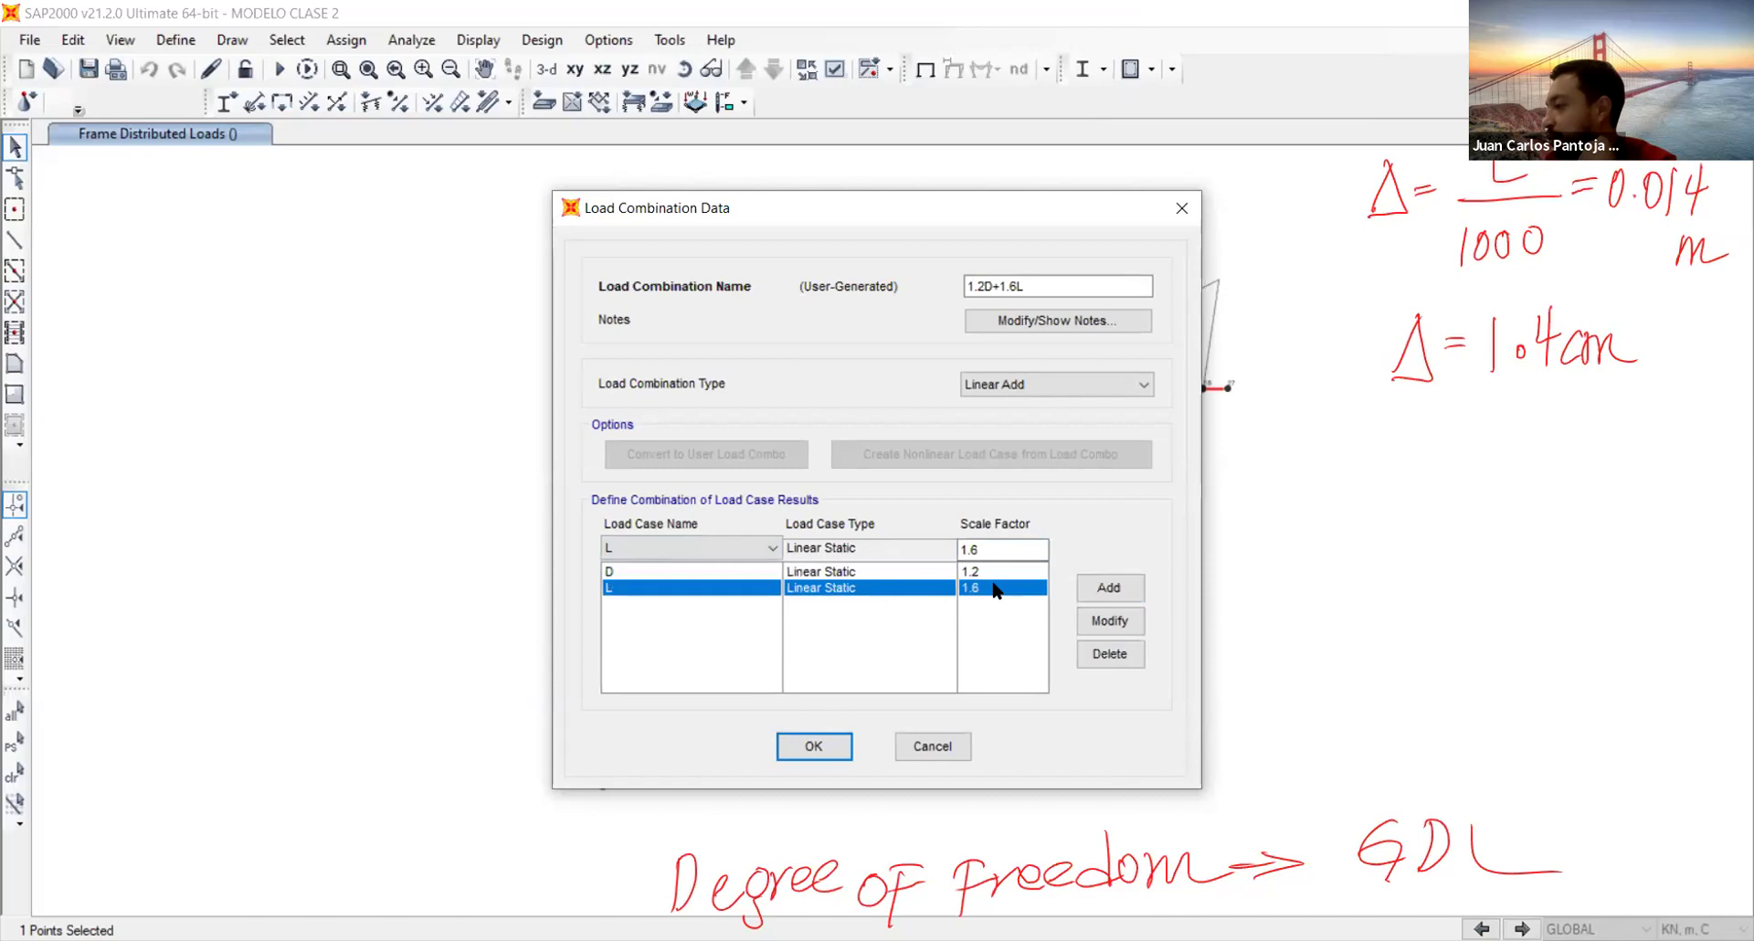
# Rename the combination as 1.2D+1.6L LINEAL and accept it
pyautogui.click(1032, 285)
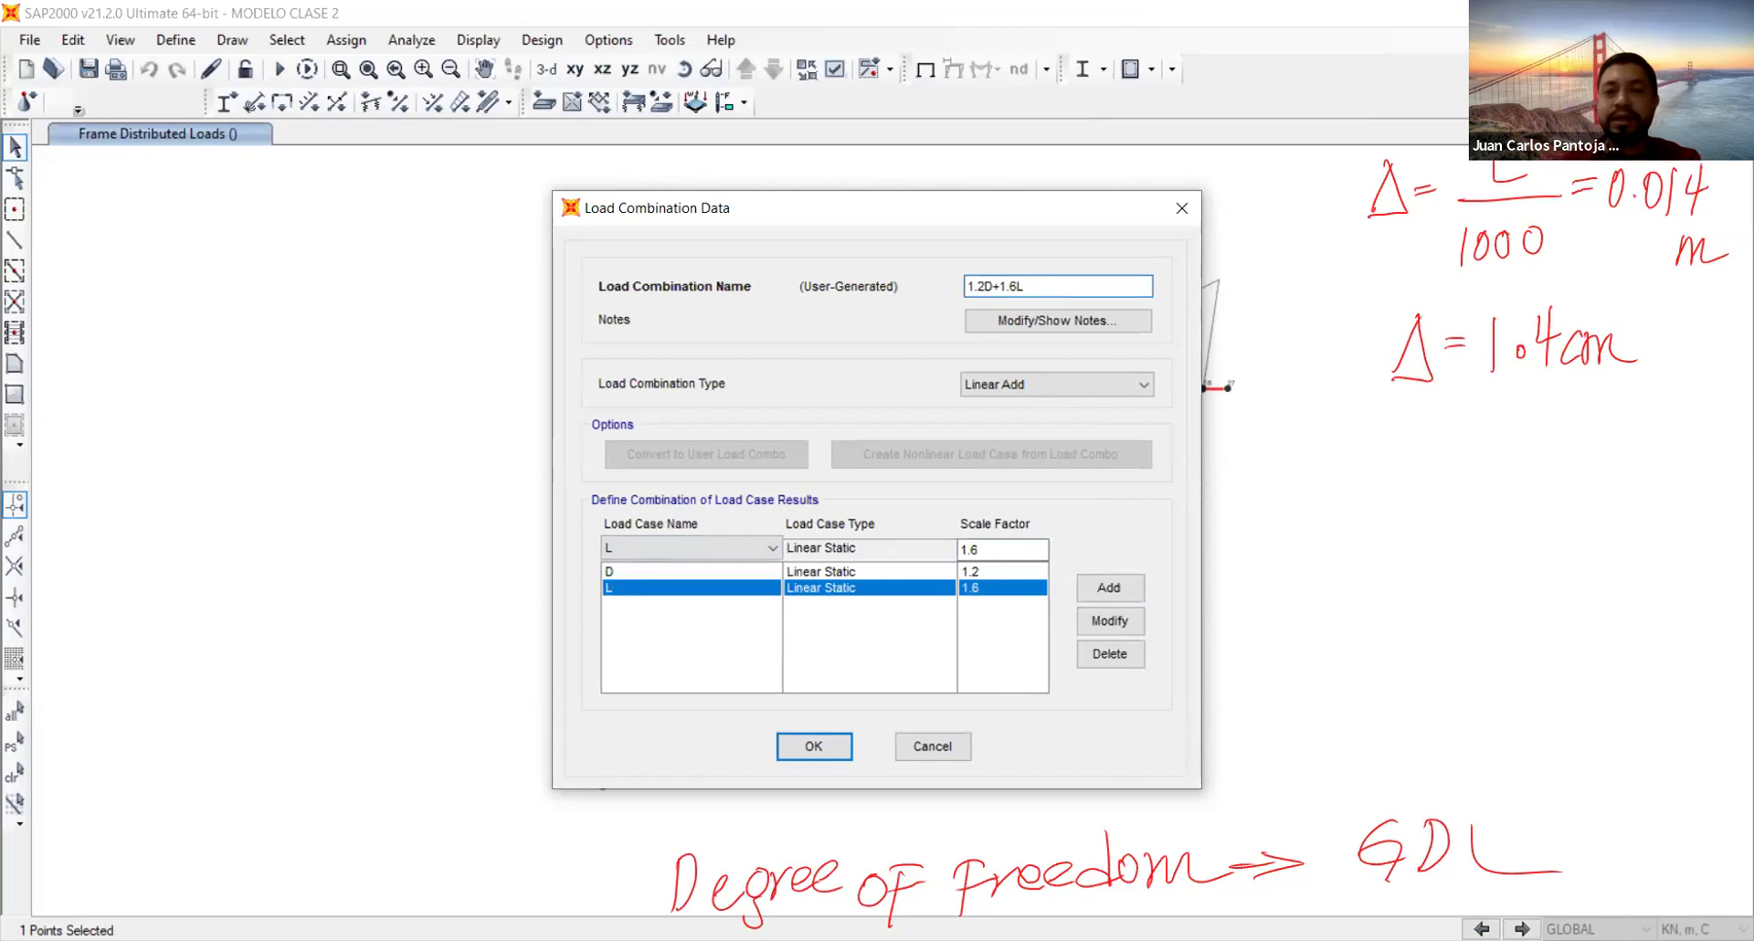
pyautogui.write('INEAL')
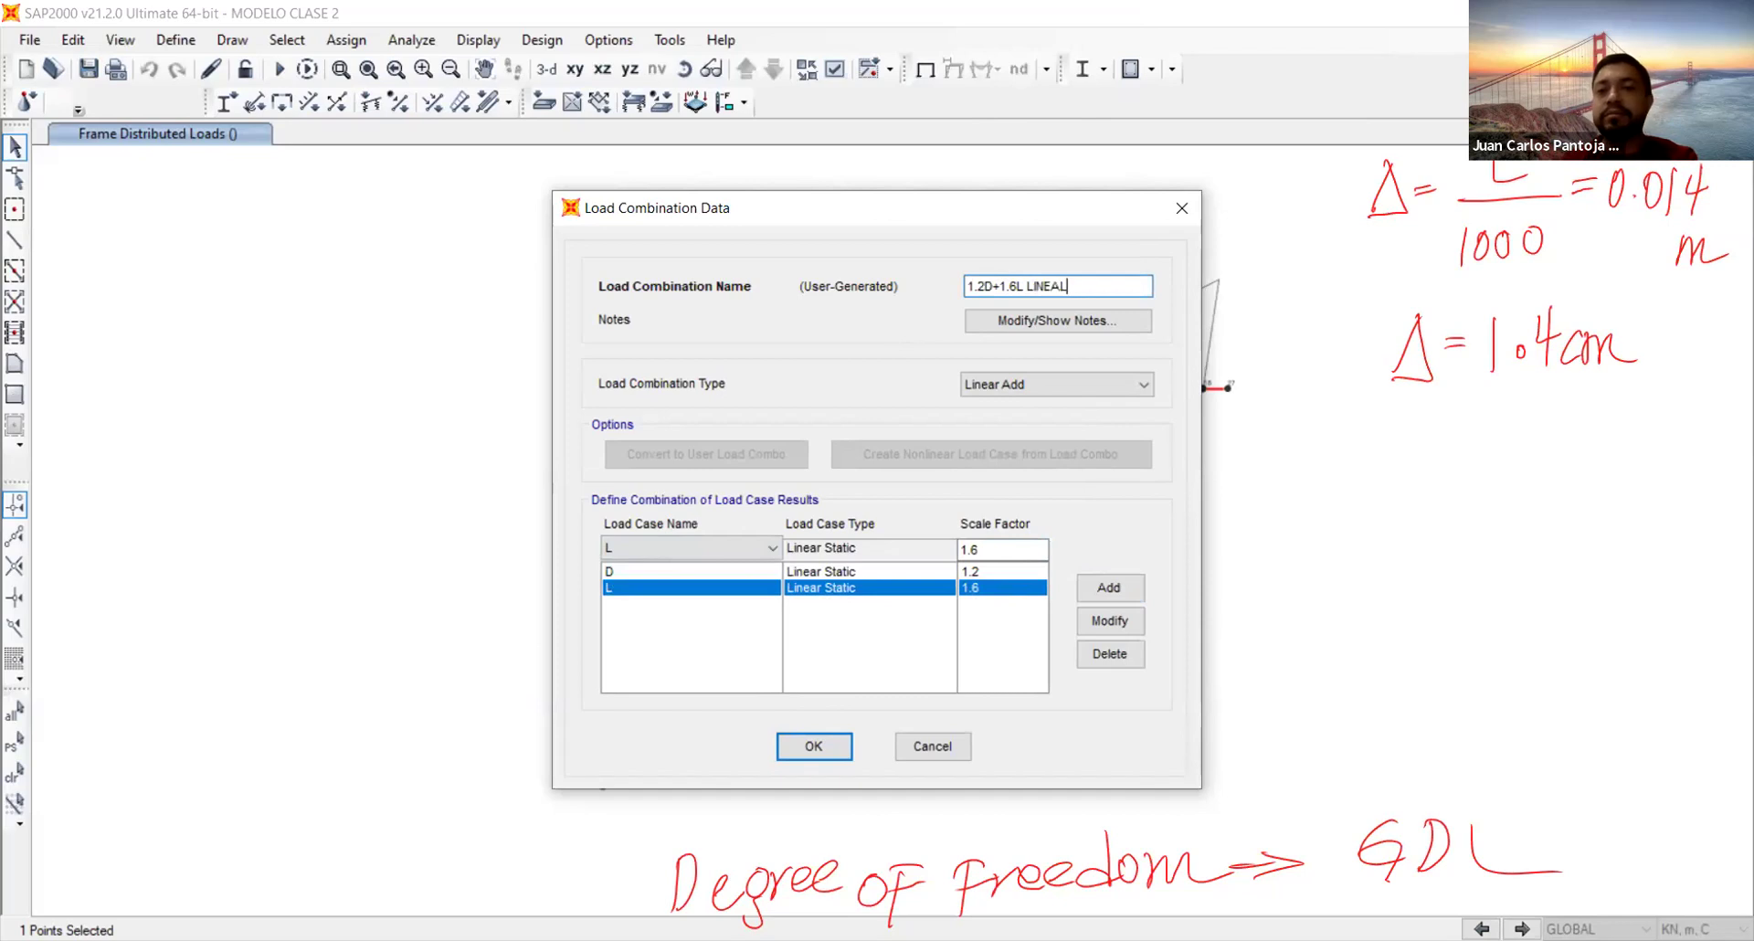
pyautogui.moveTo(1105, 287); pyautogui.dragTo(911, 287)
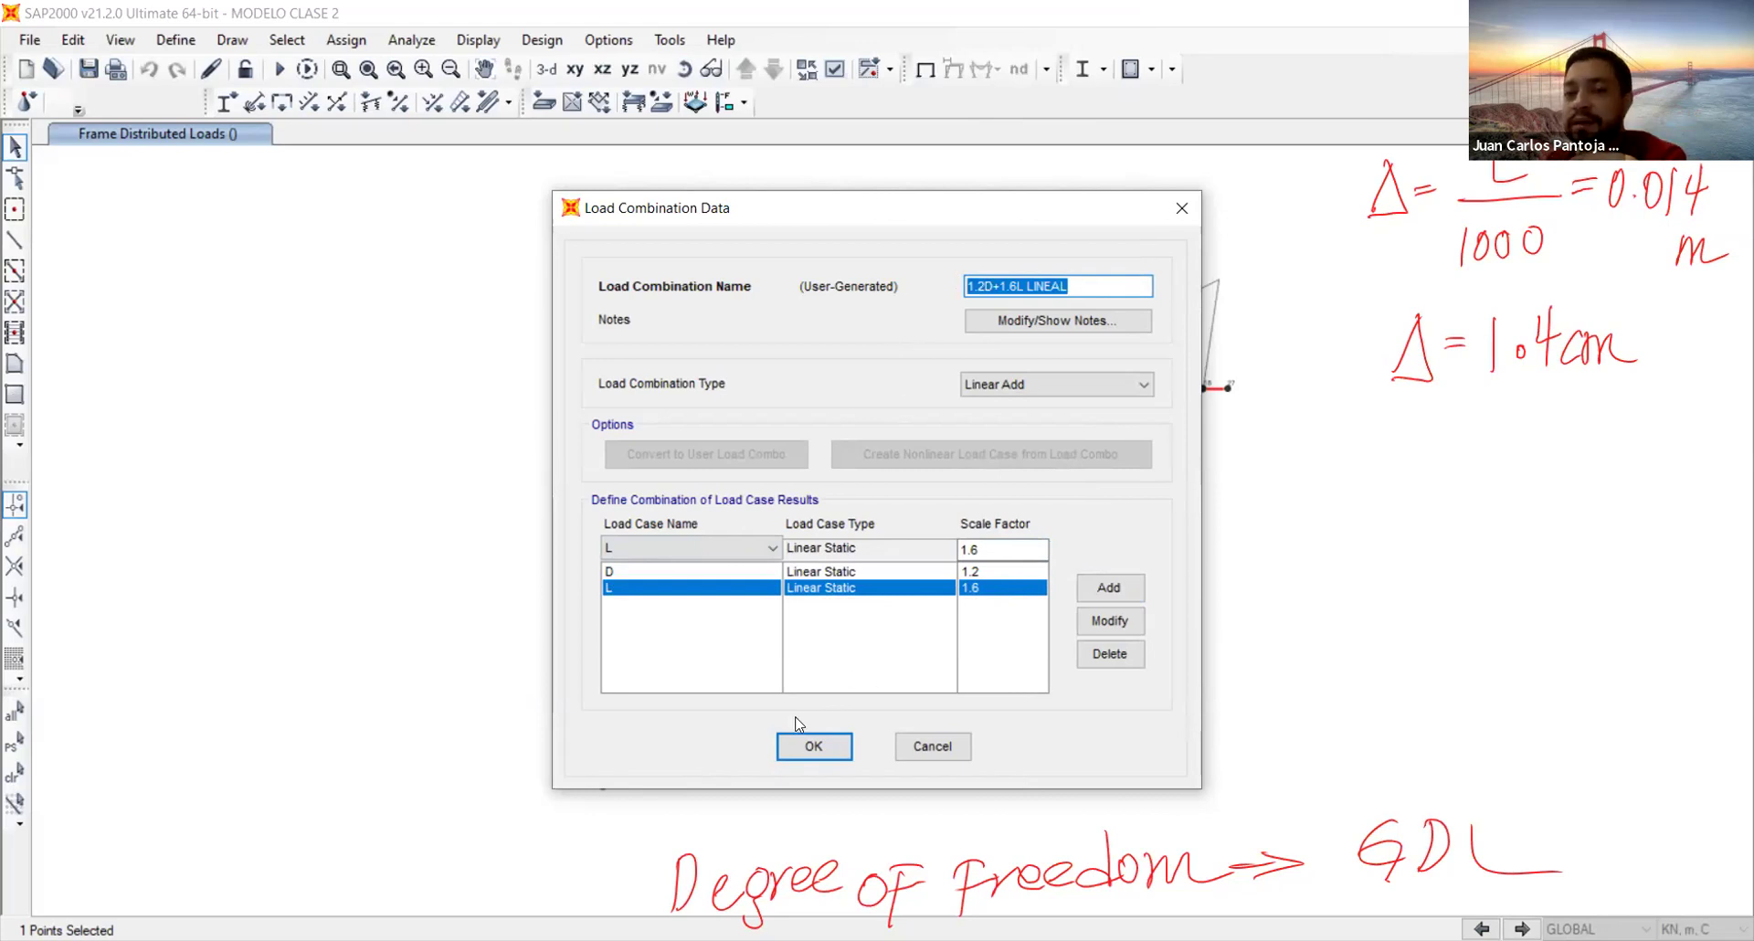
pyautogui.click(811, 746)
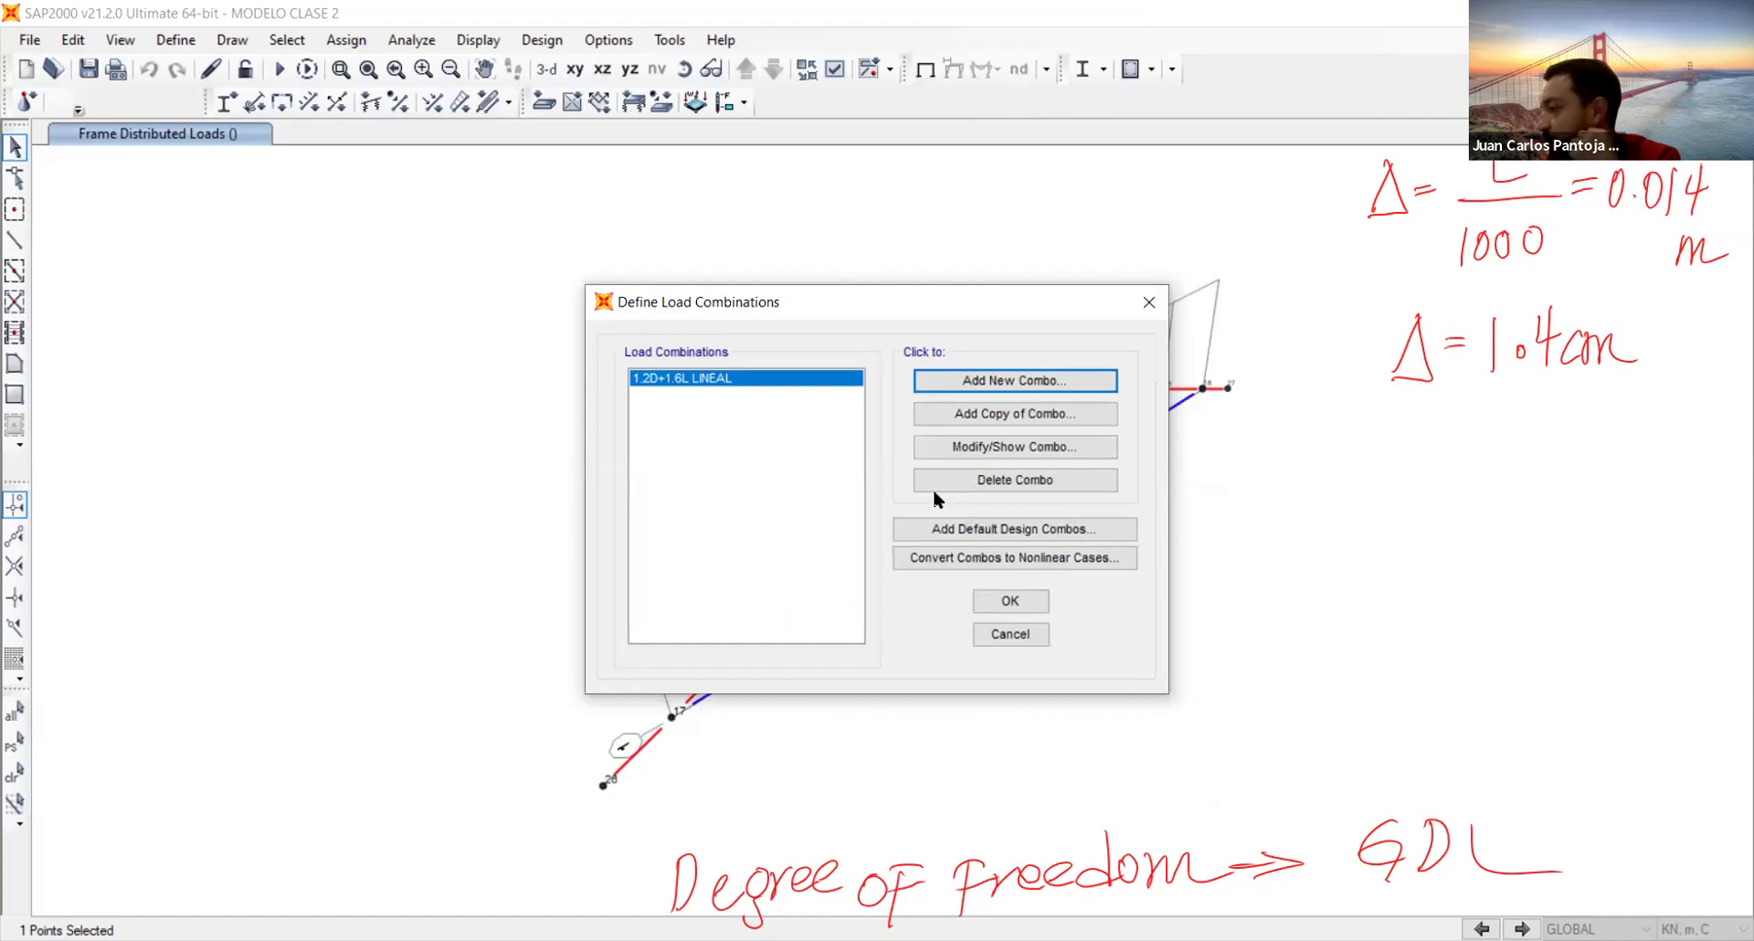
# Create another load combination named 0.9D+1.6W LINEAL
pyautogui.press('Return')
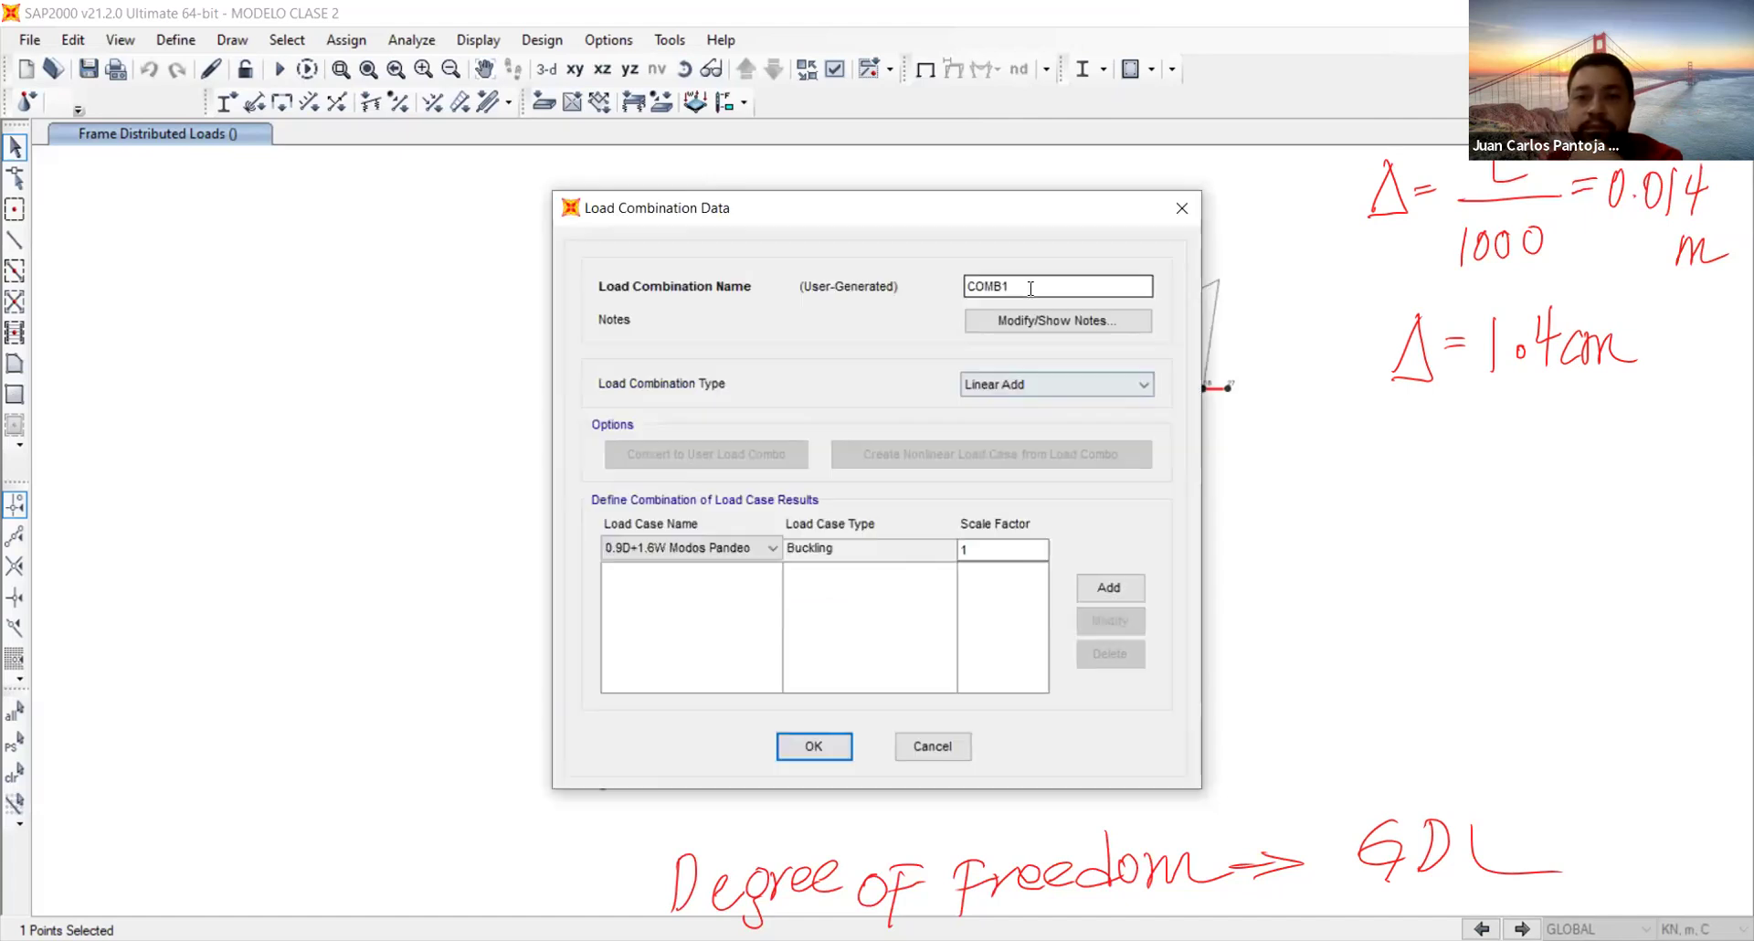
pyautogui.write('0.9D+')
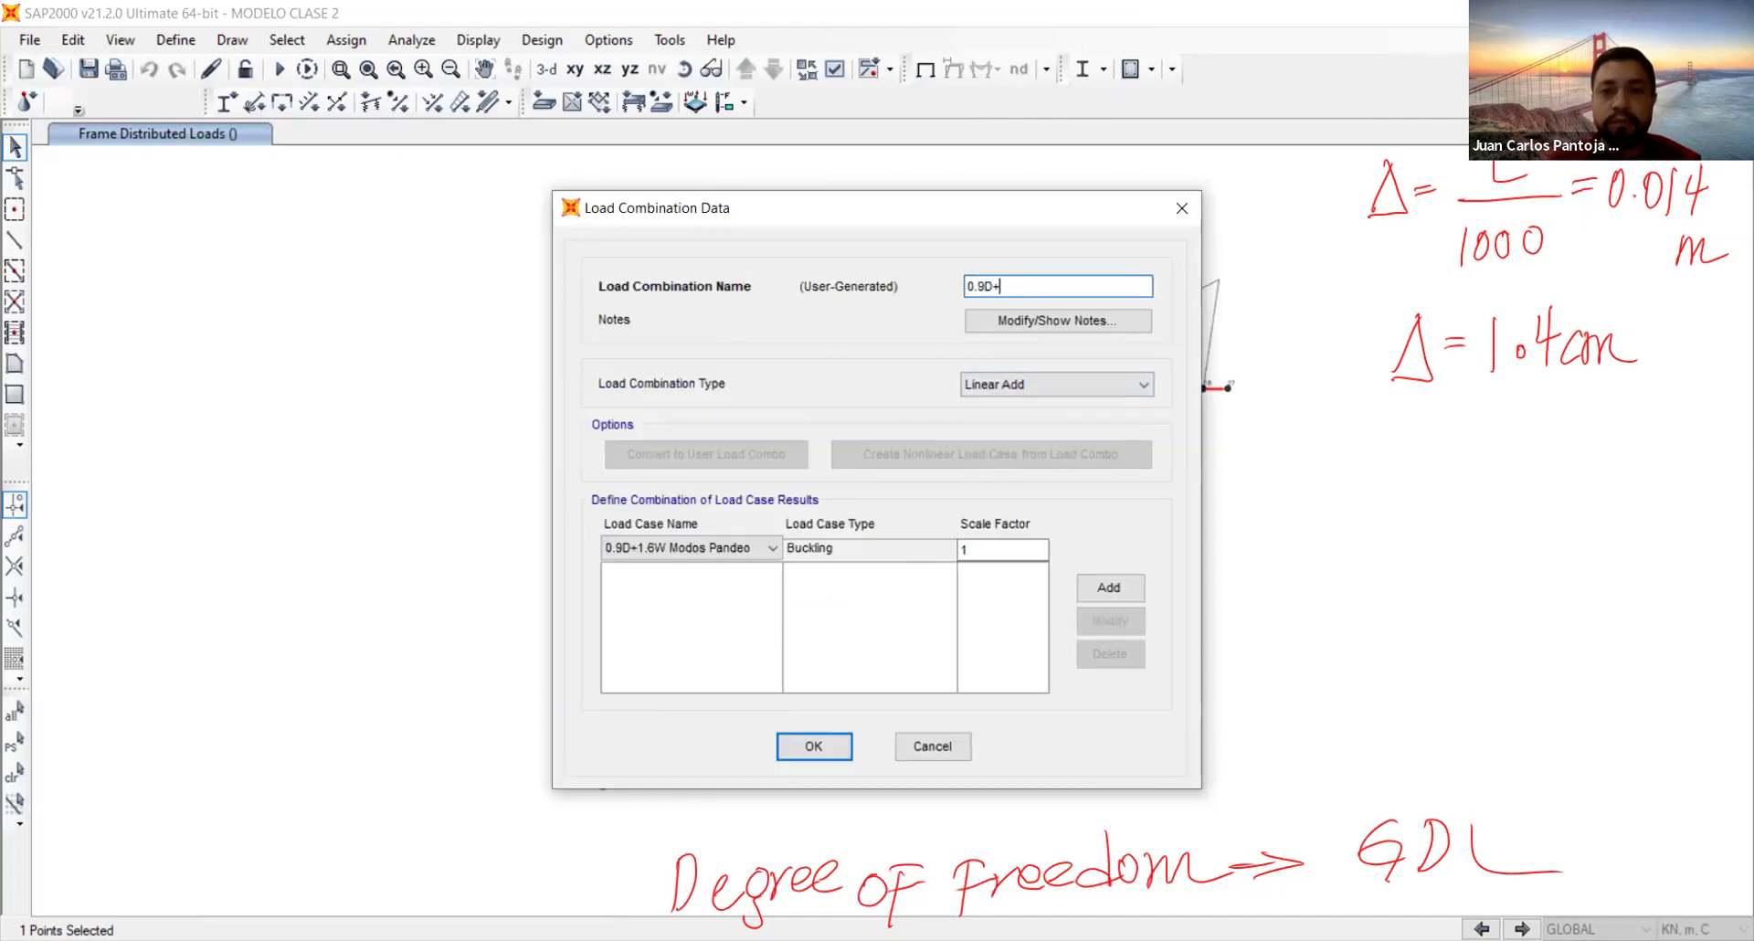
pyautogui.write('1.6W LINEAL')
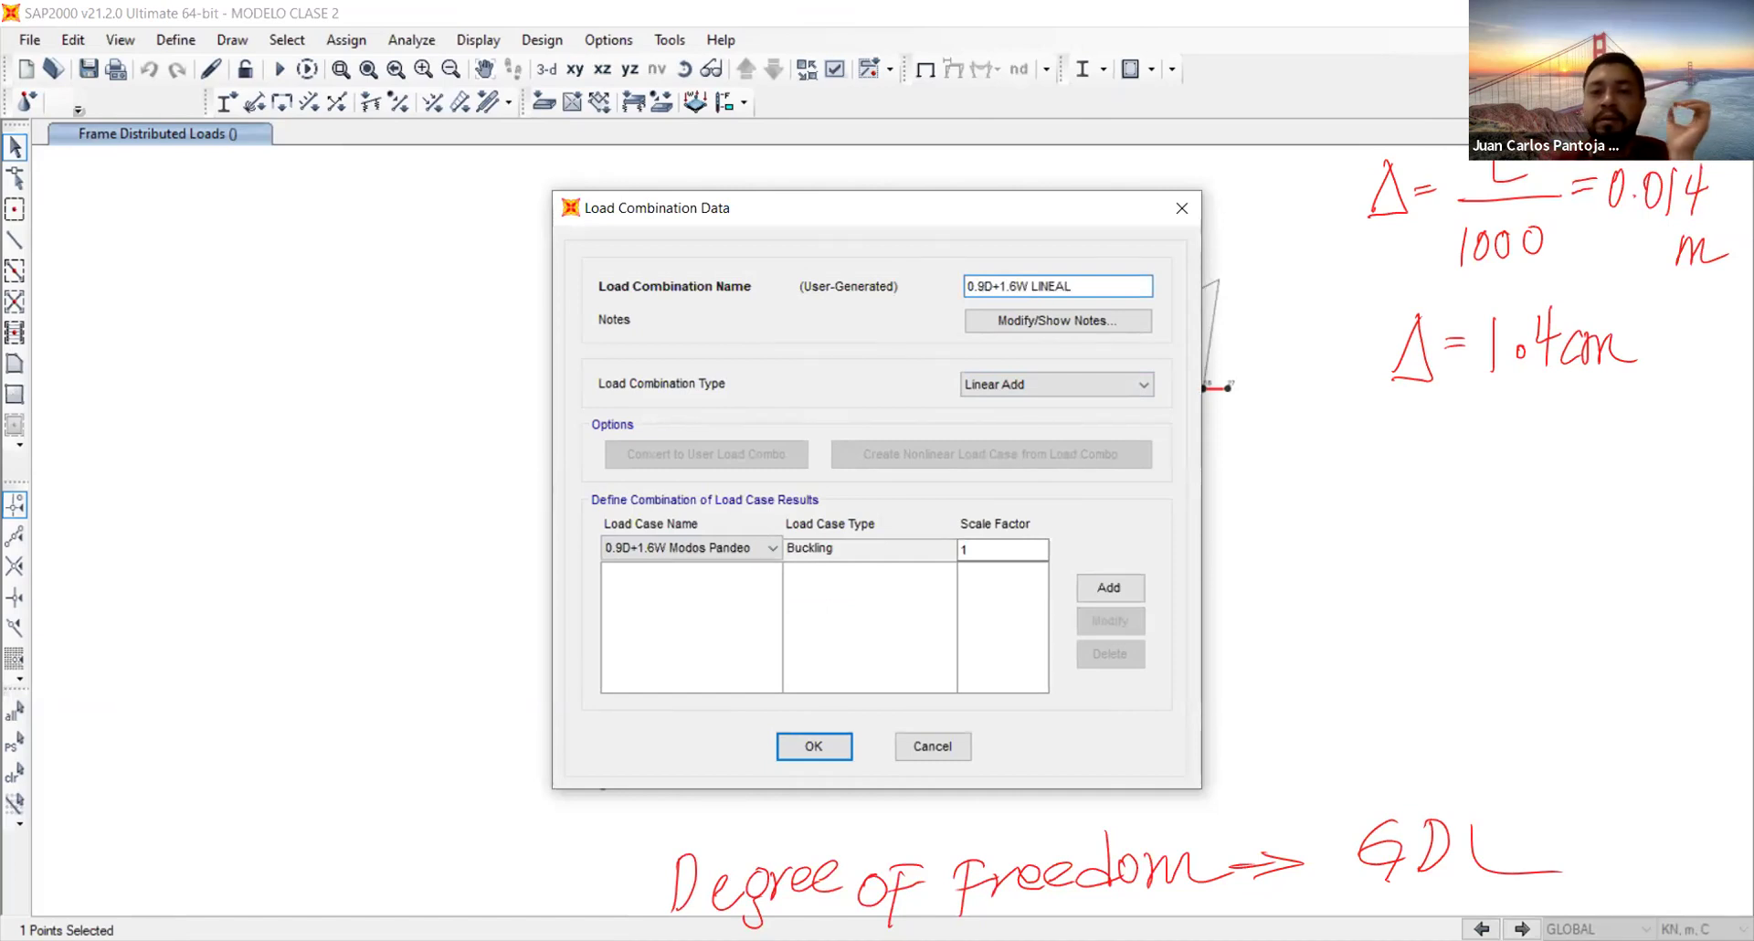
# Add the linear static case D to the 0.9D+1.6W LINEAL combination with a scale factor of 0.9
pyautogui.click(735, 548)
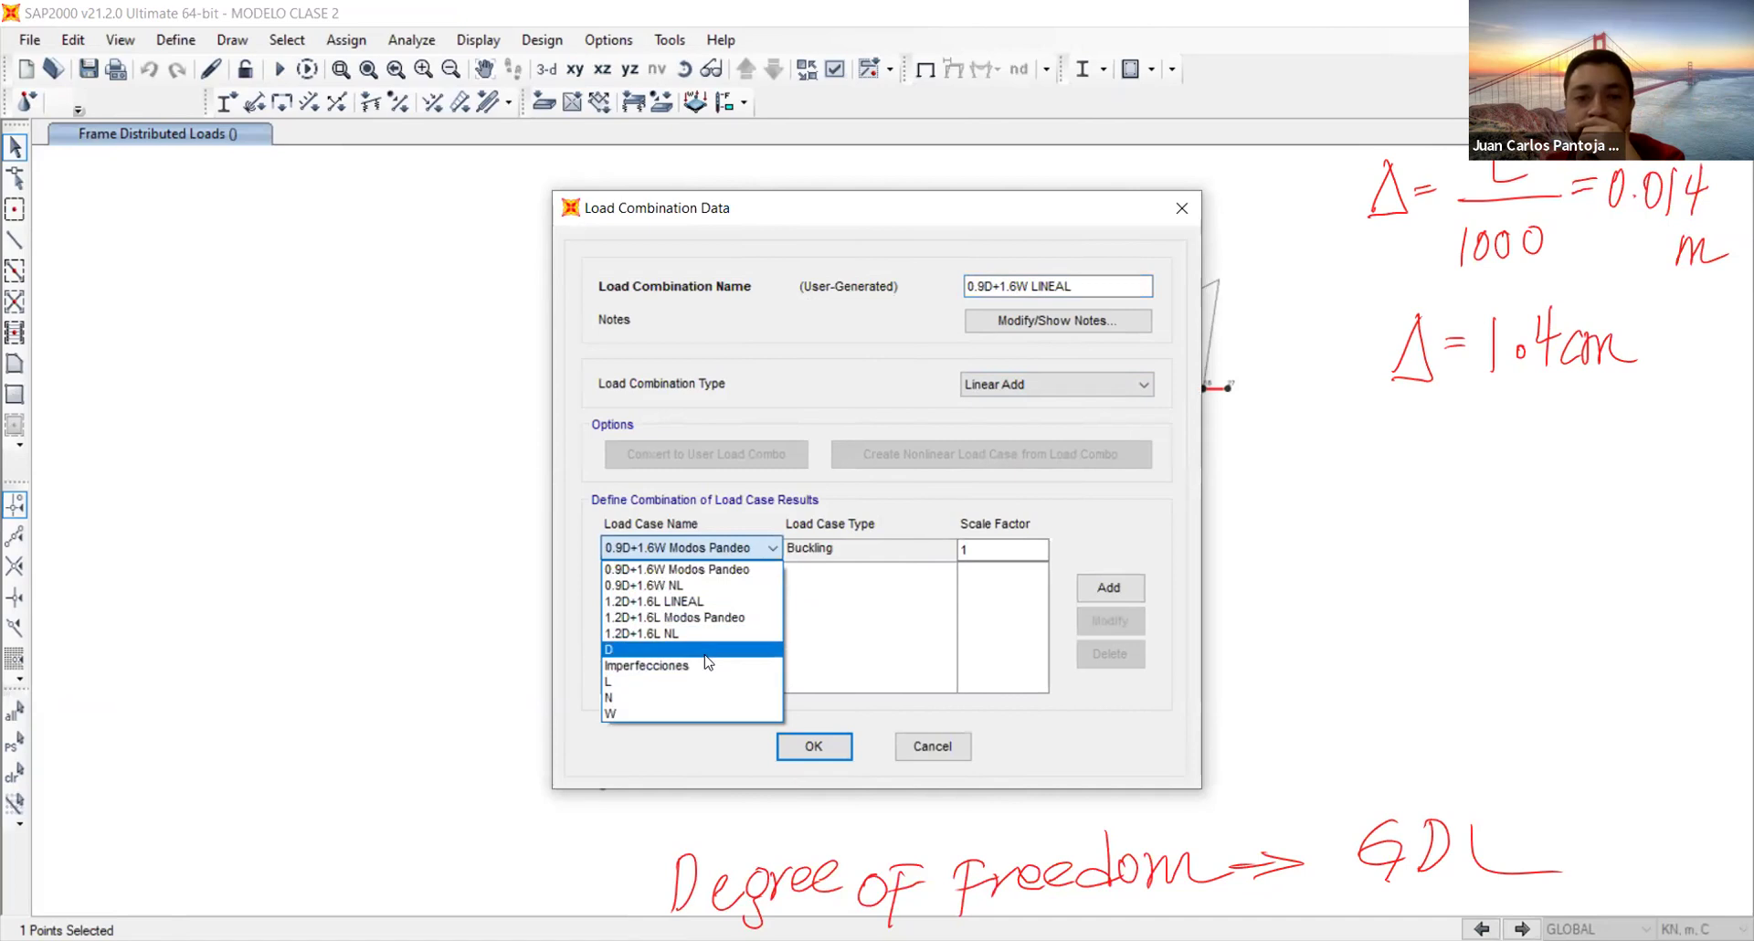
pyautogui.click(1001, 559)
pyautogui.write('0.9')
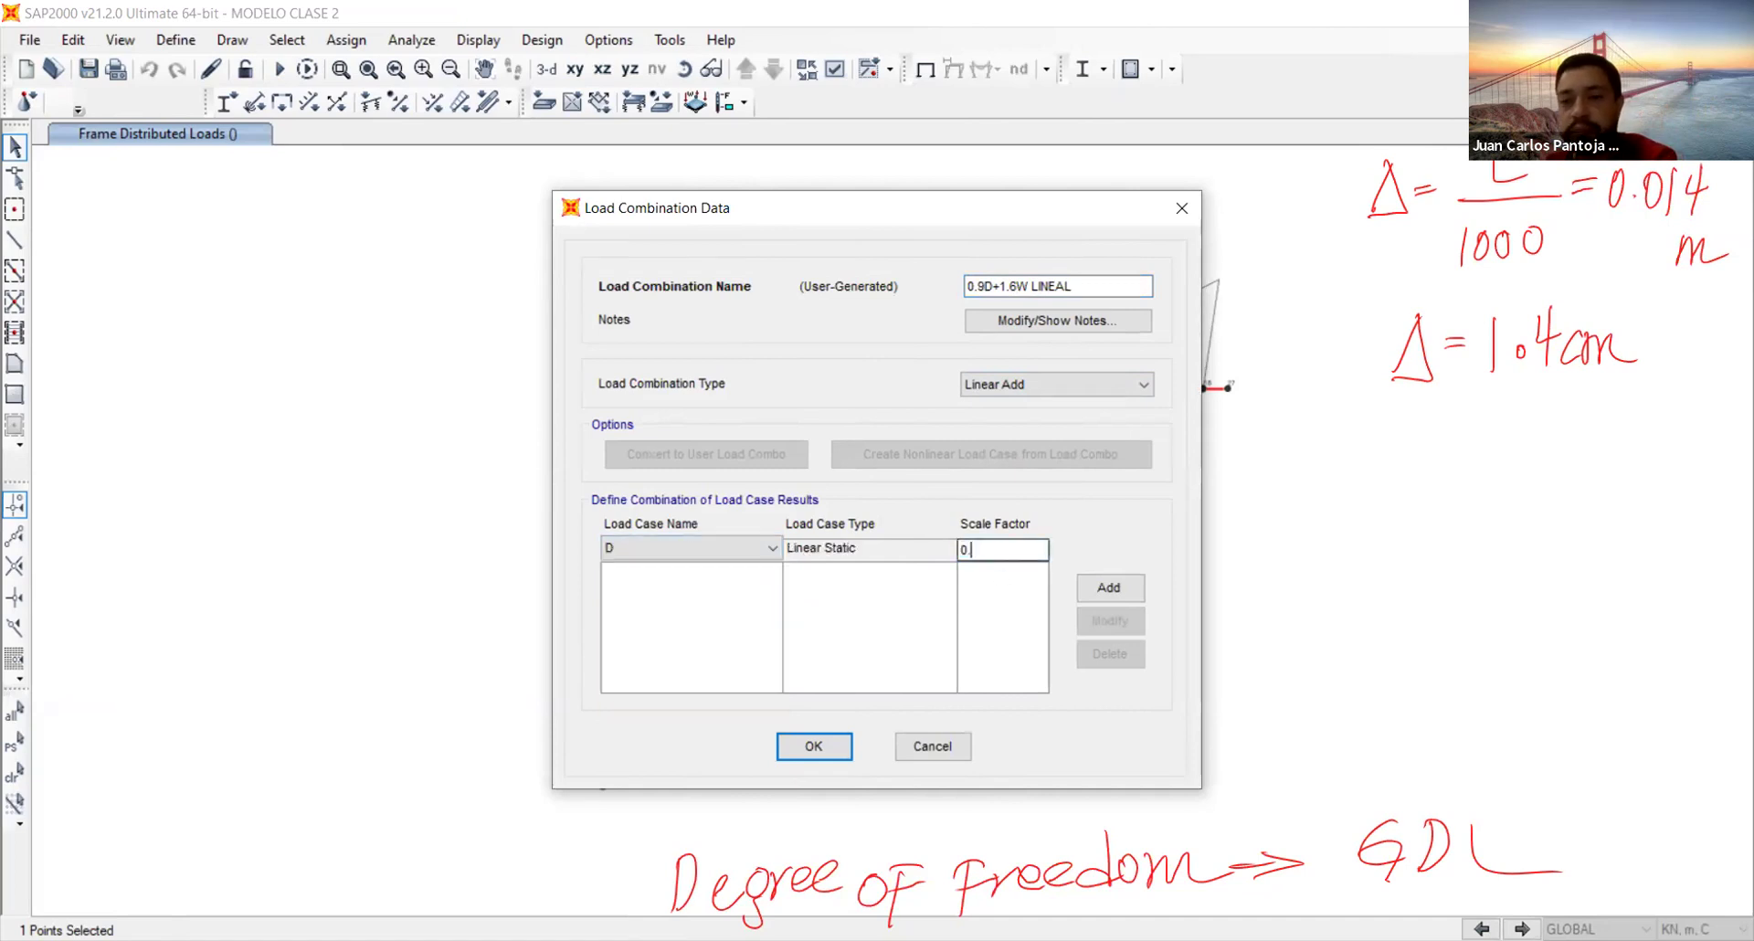
pyautogui.click(1102, 586)
# Add the linear static case W to the 0.9D+1.6W LINEAL combination with a scale factor of 1.6 and accept the combination
pyautogui.click(726, 551)
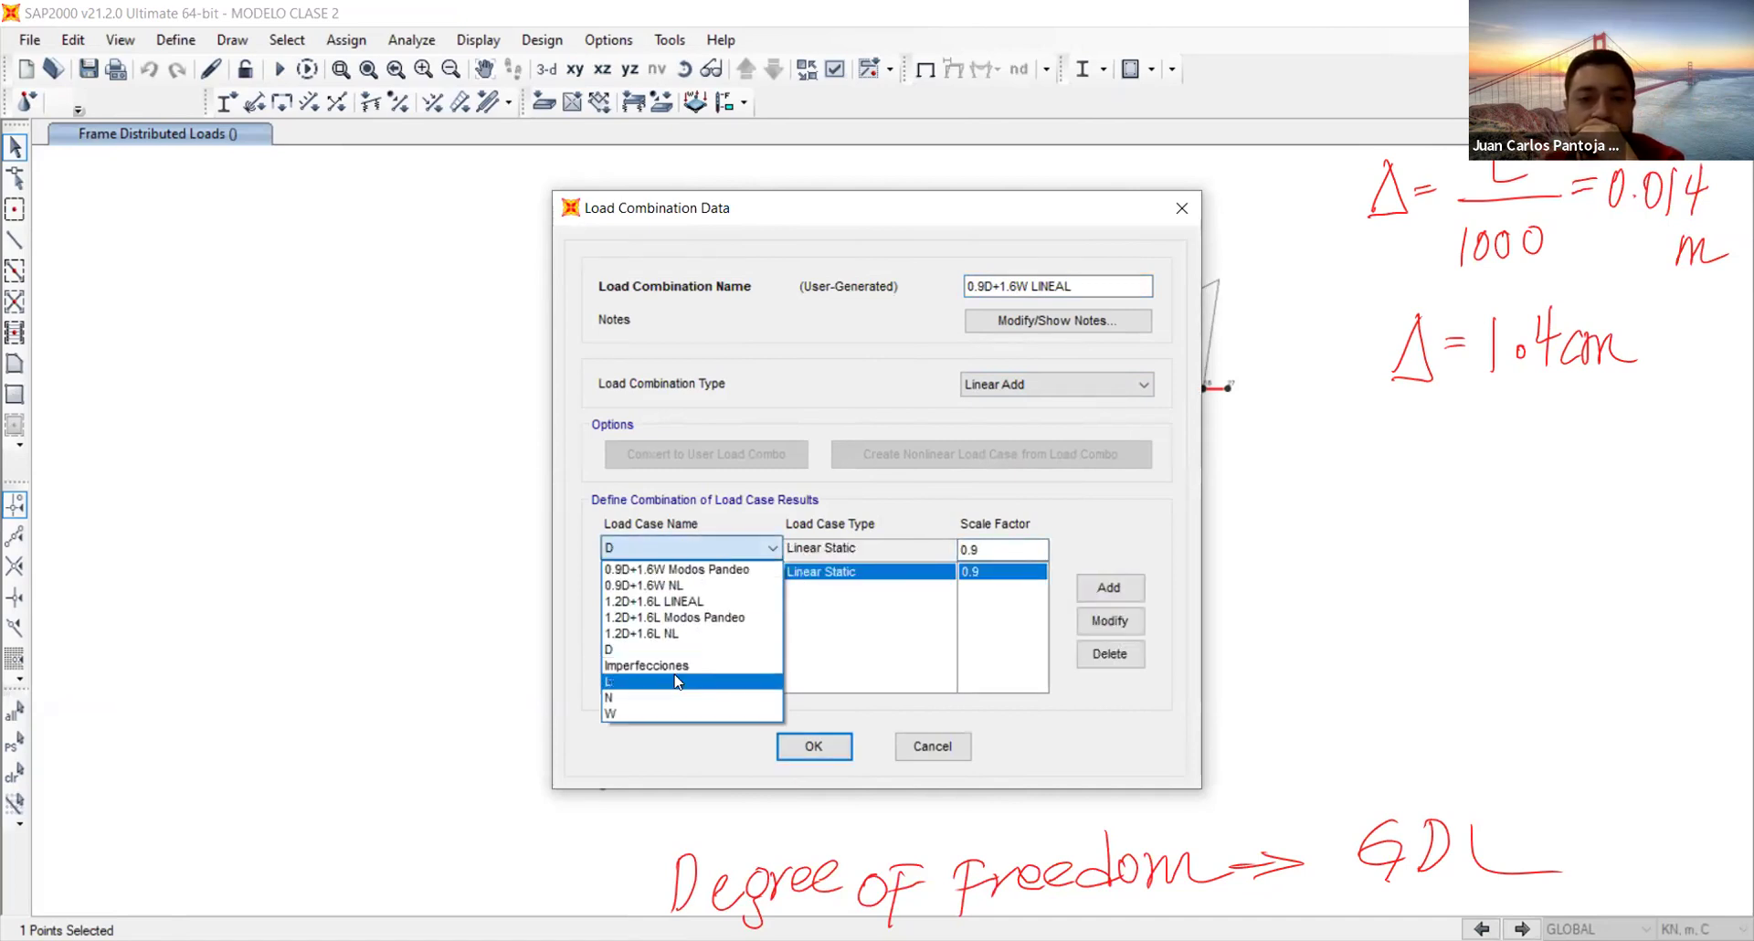
pyautogui.click(678, 713)
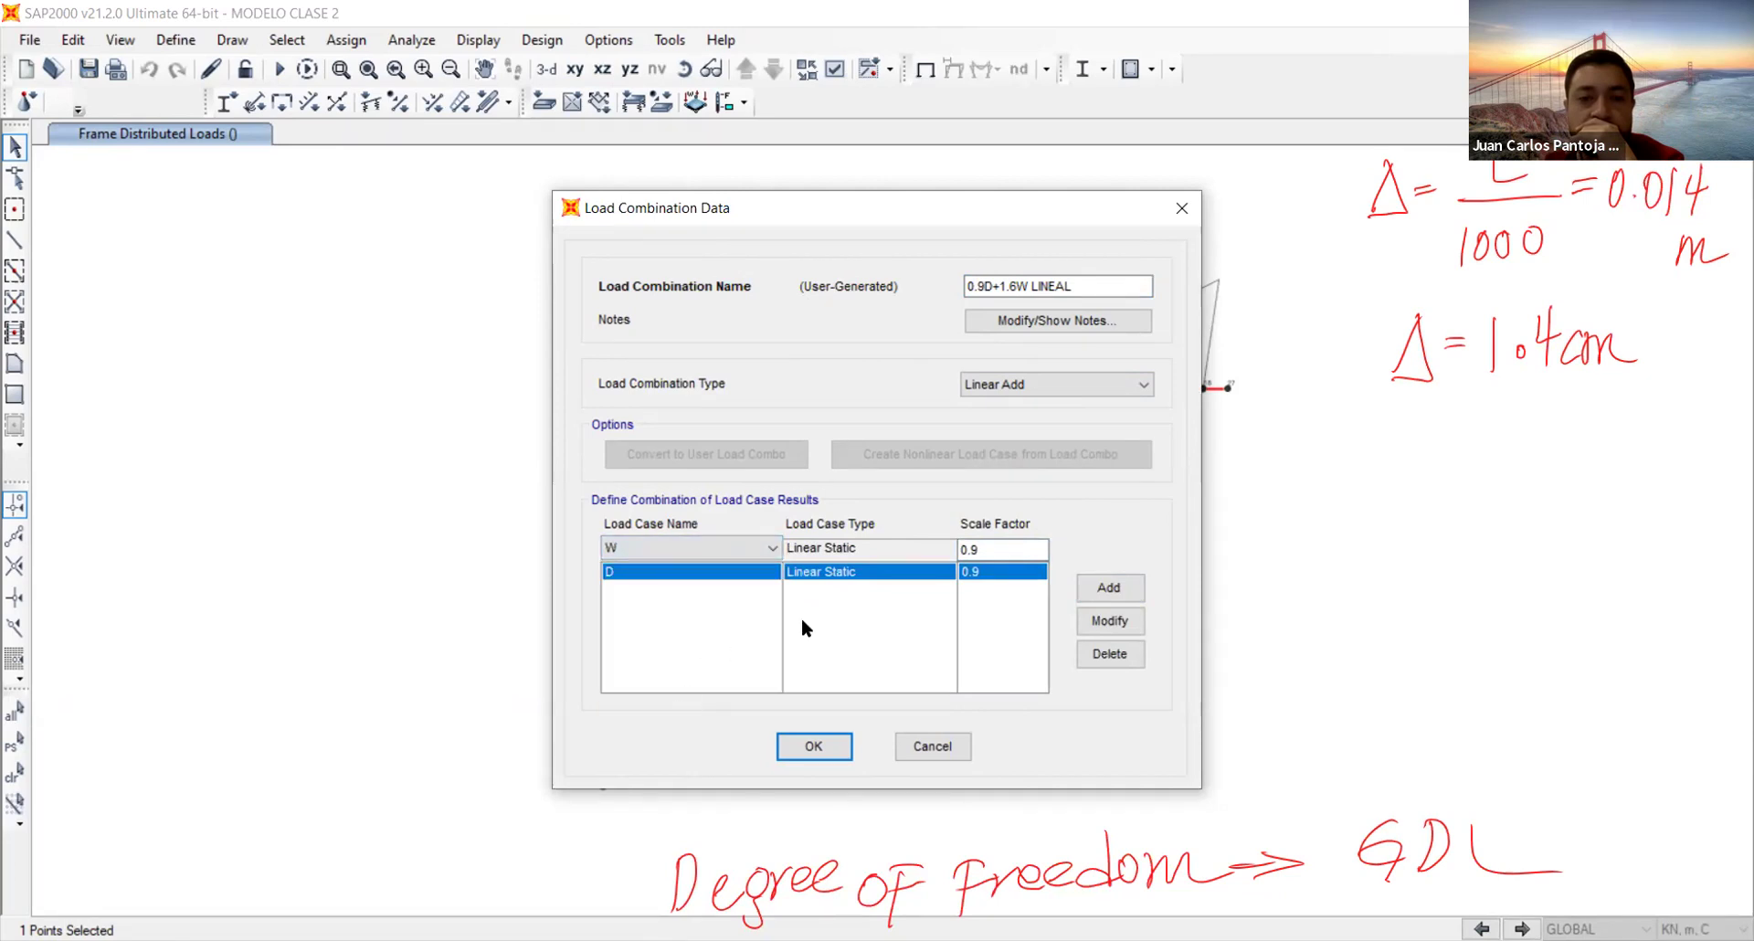
pyautogui.doubleClick(991, 548)
pyautogui.write('1.6')
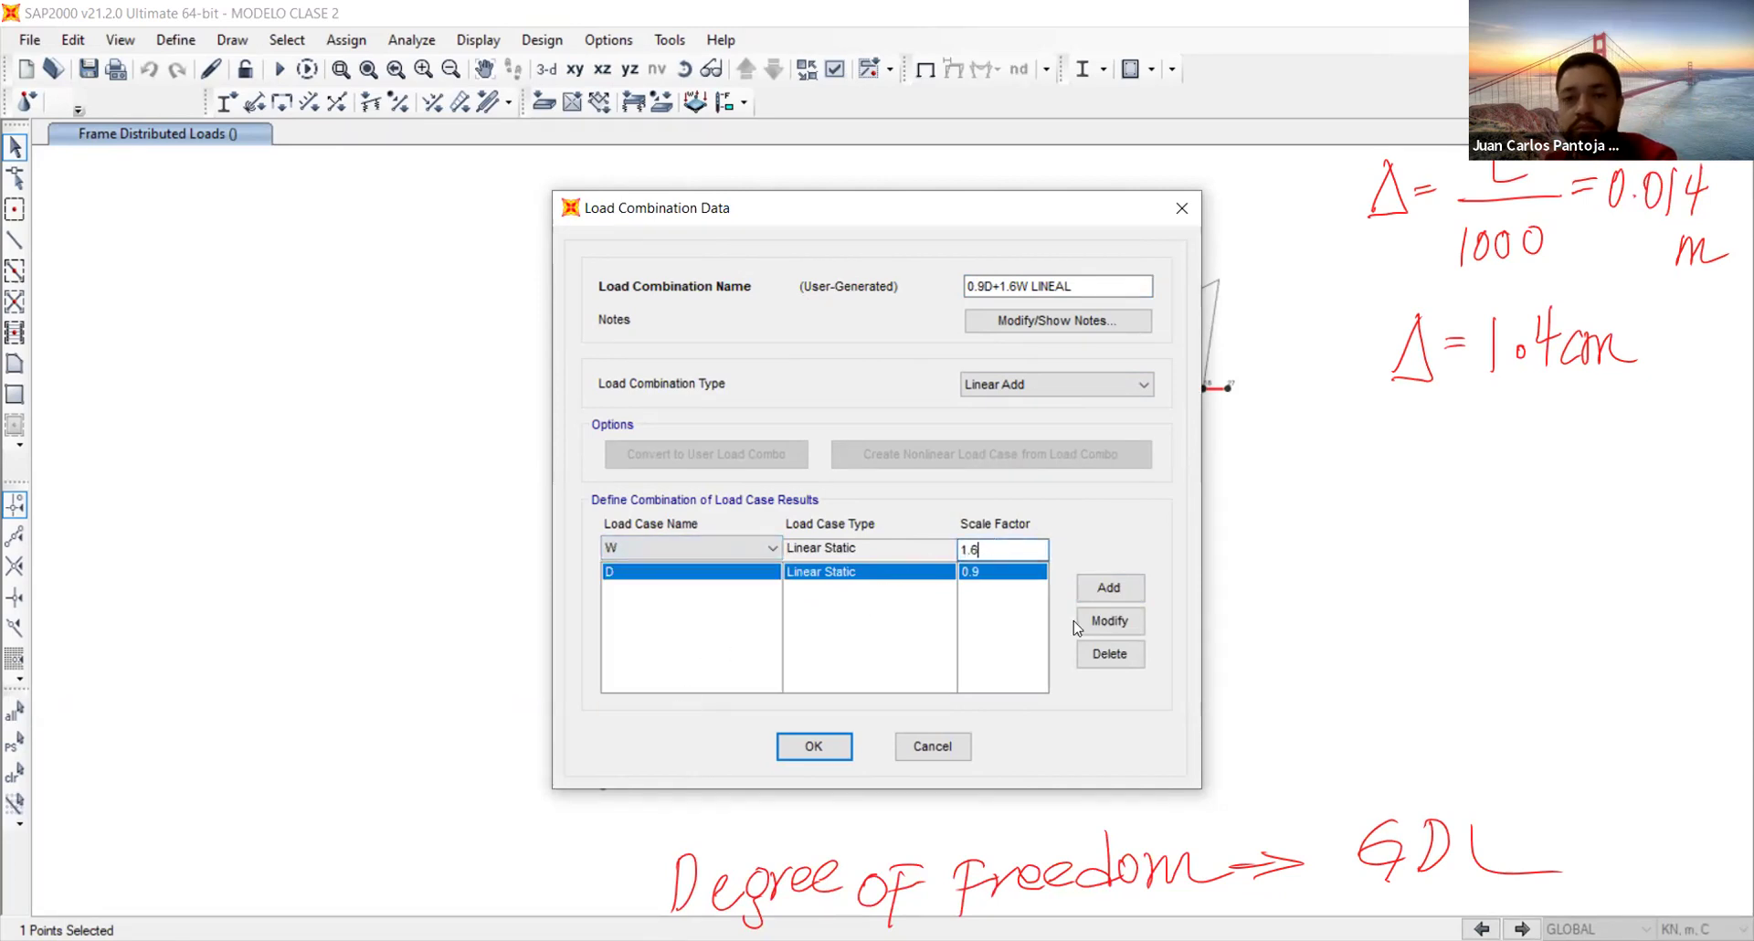
pyautogui.click(1120, 594)
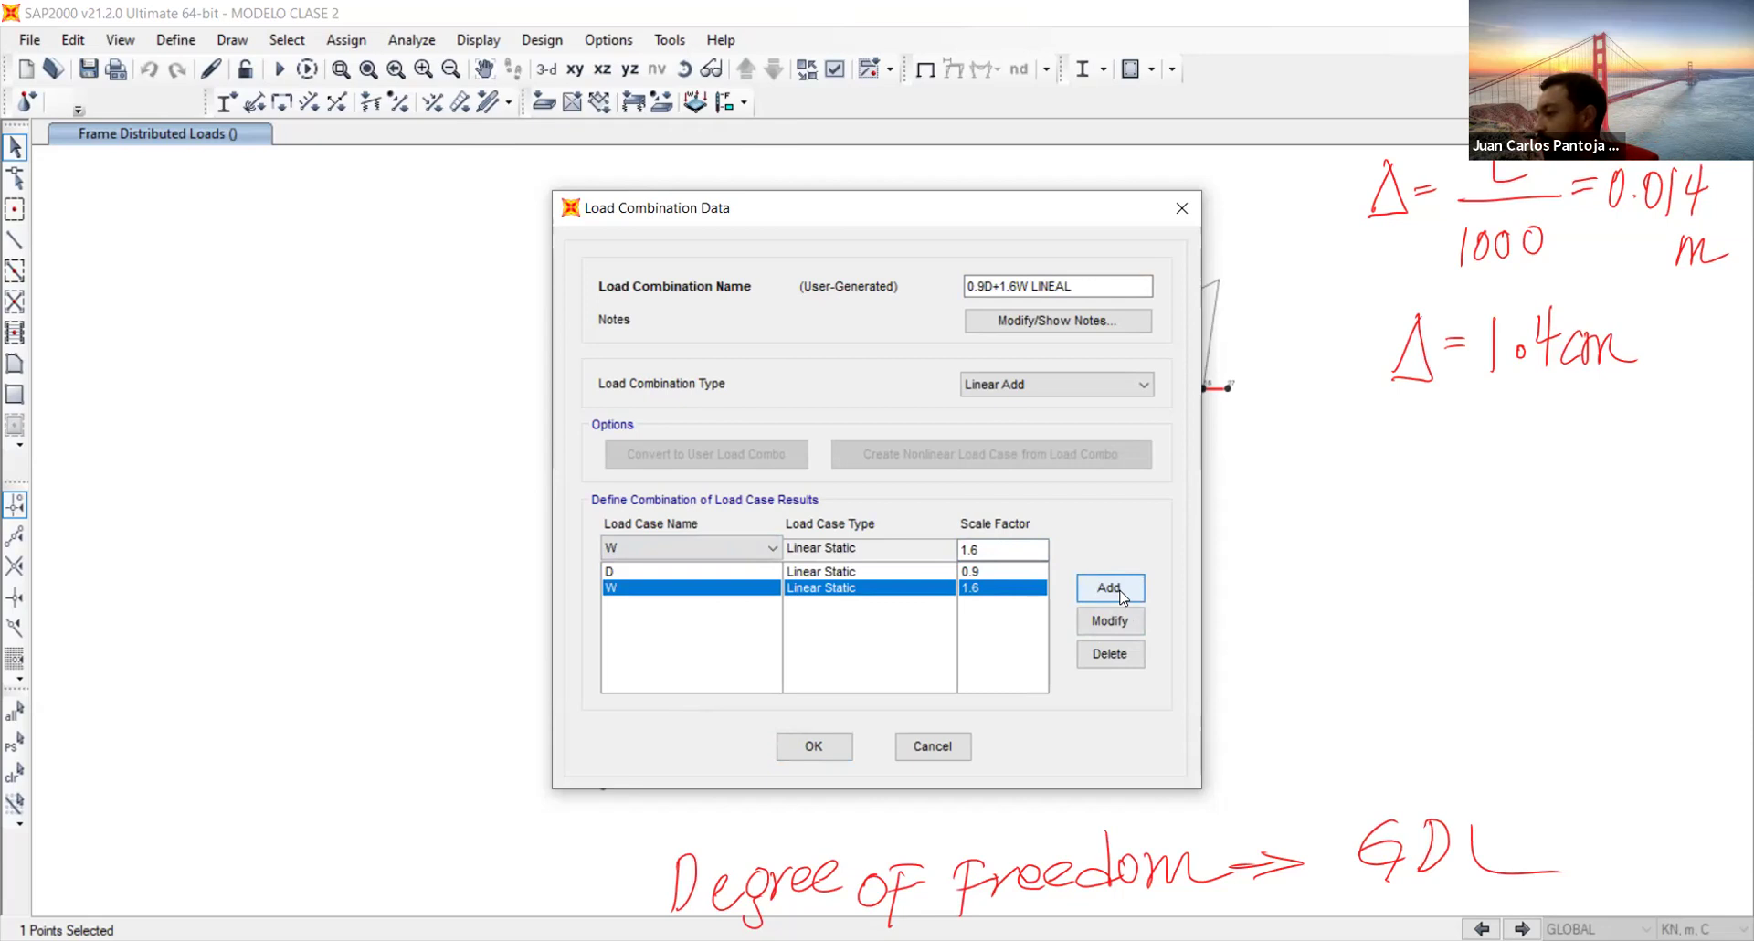
pyautogui.click(814, 747)
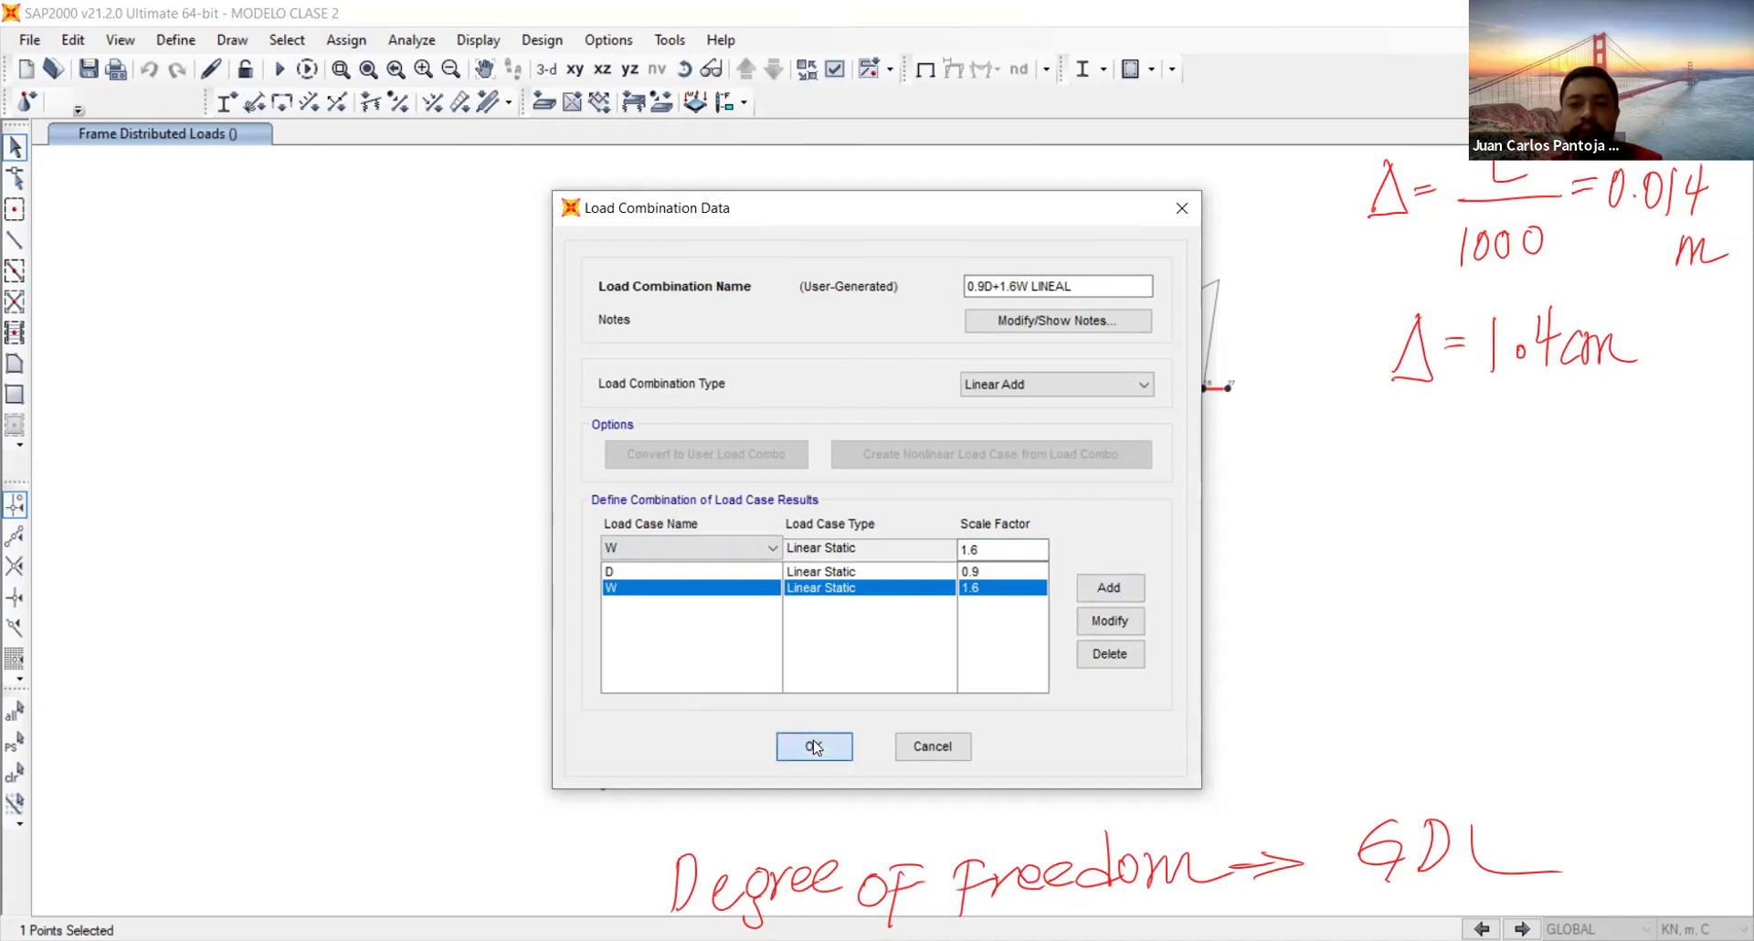
pyautogui.click(721, 394)
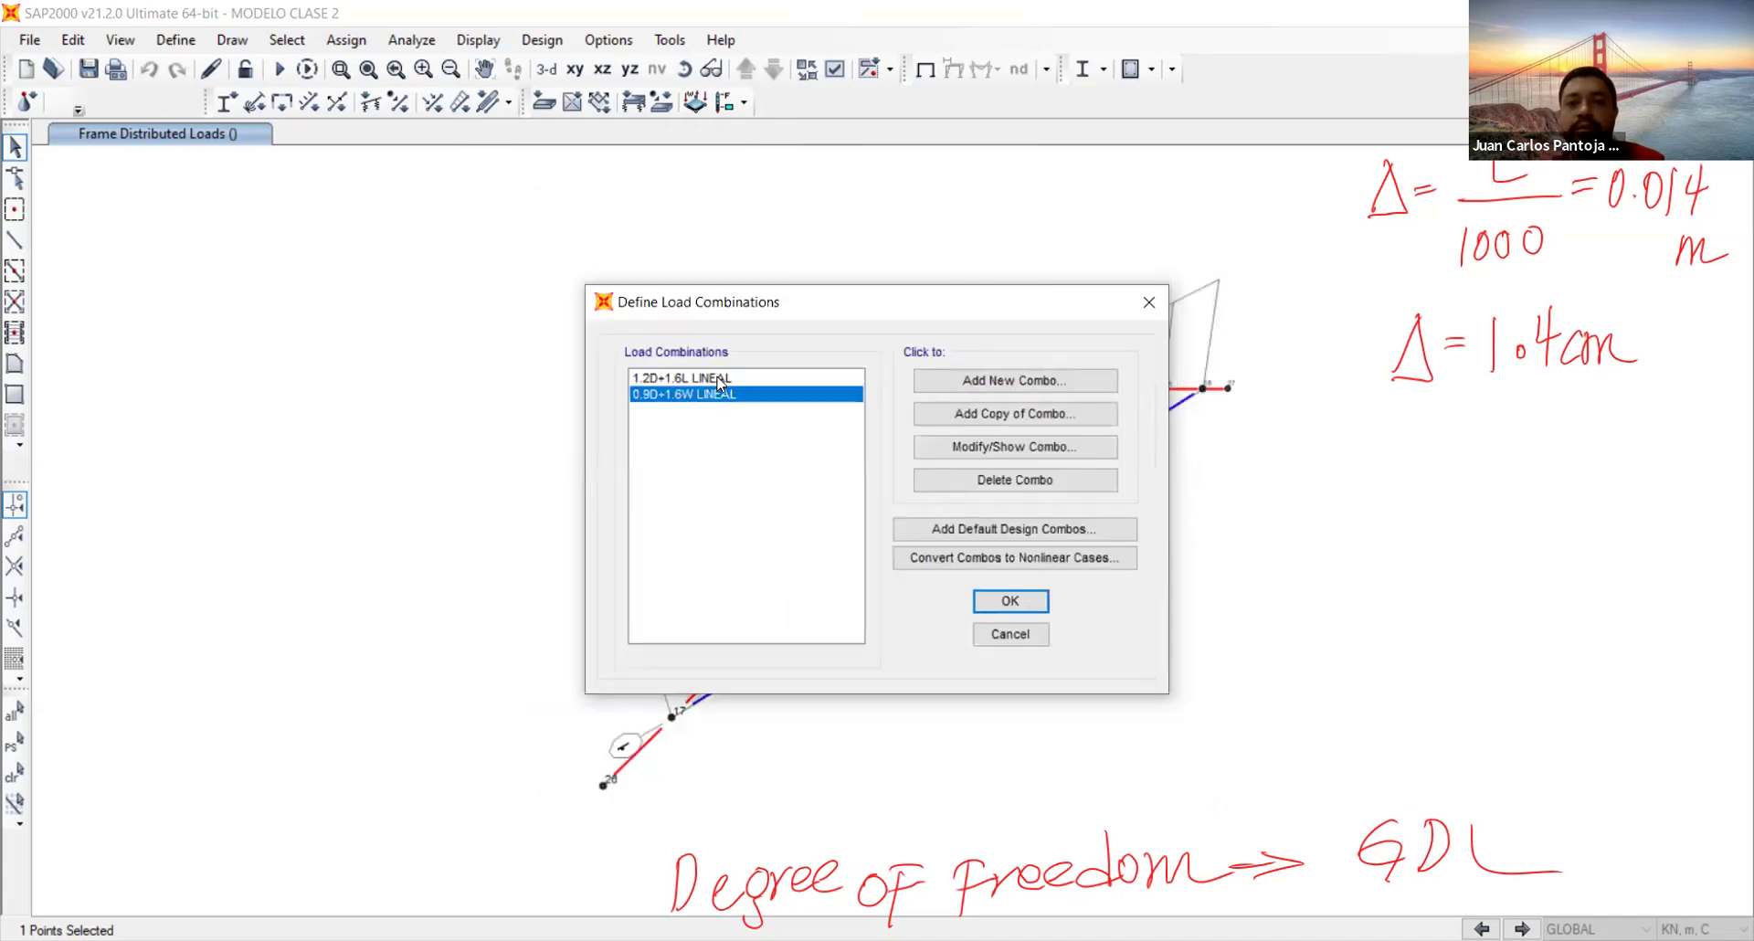
pyautogui.click(722, 377)
pyautogui.click(726, 394)
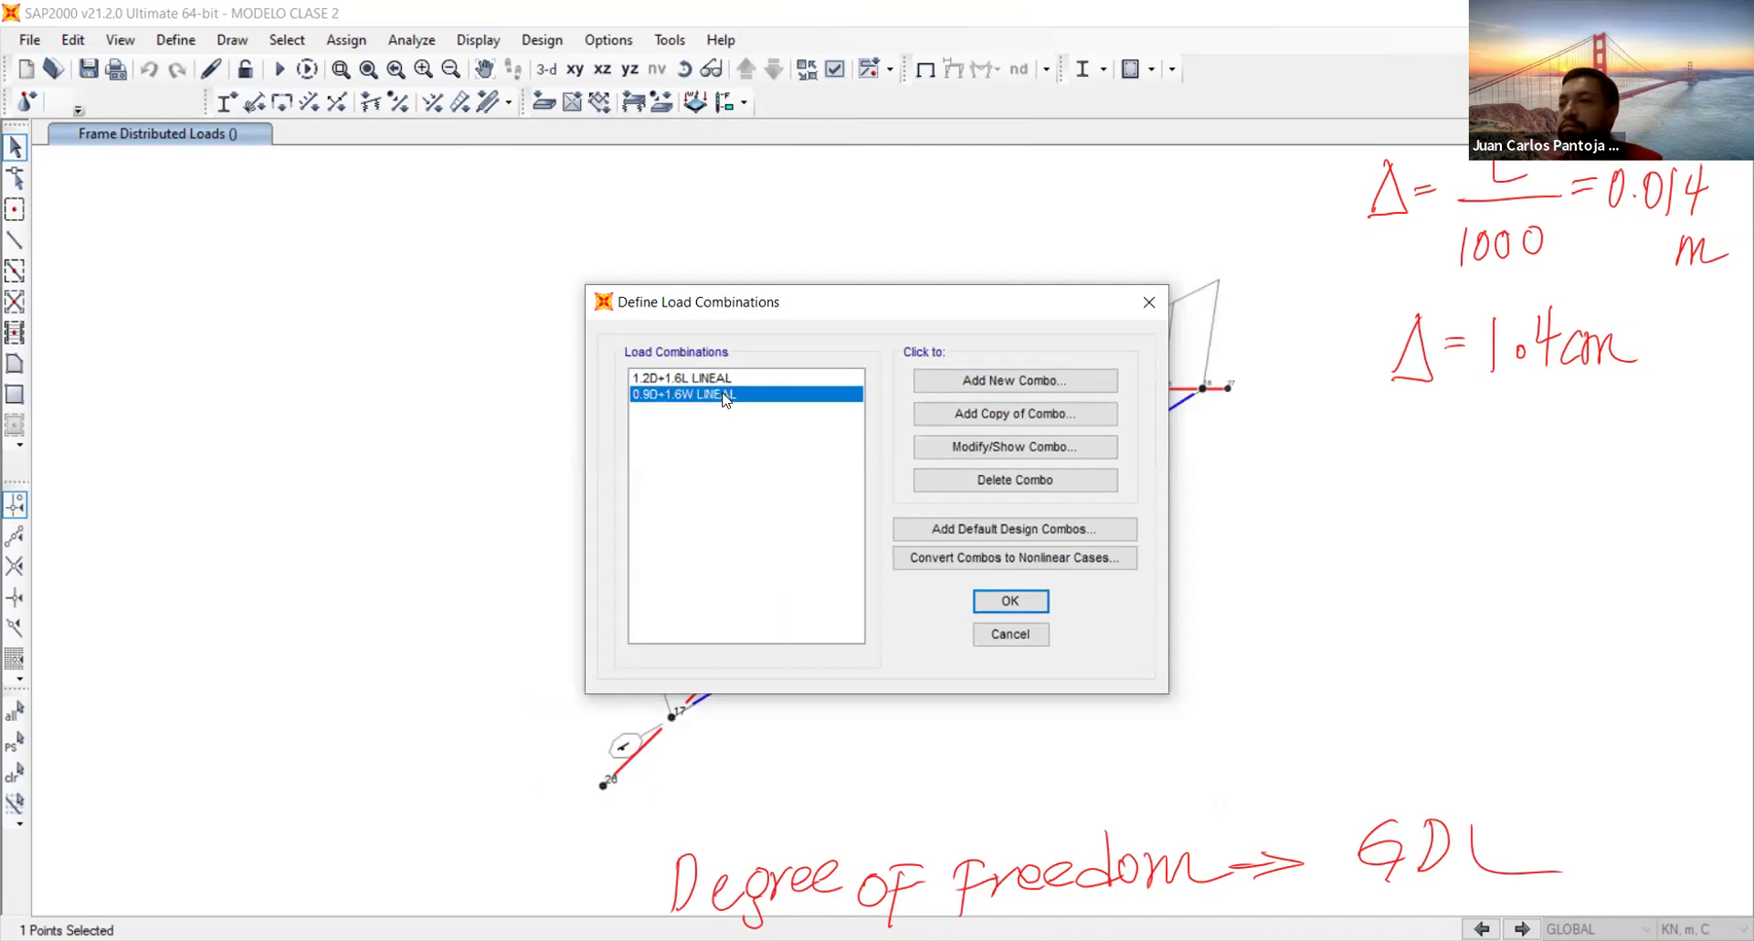
pyautogui.click(717, 377)
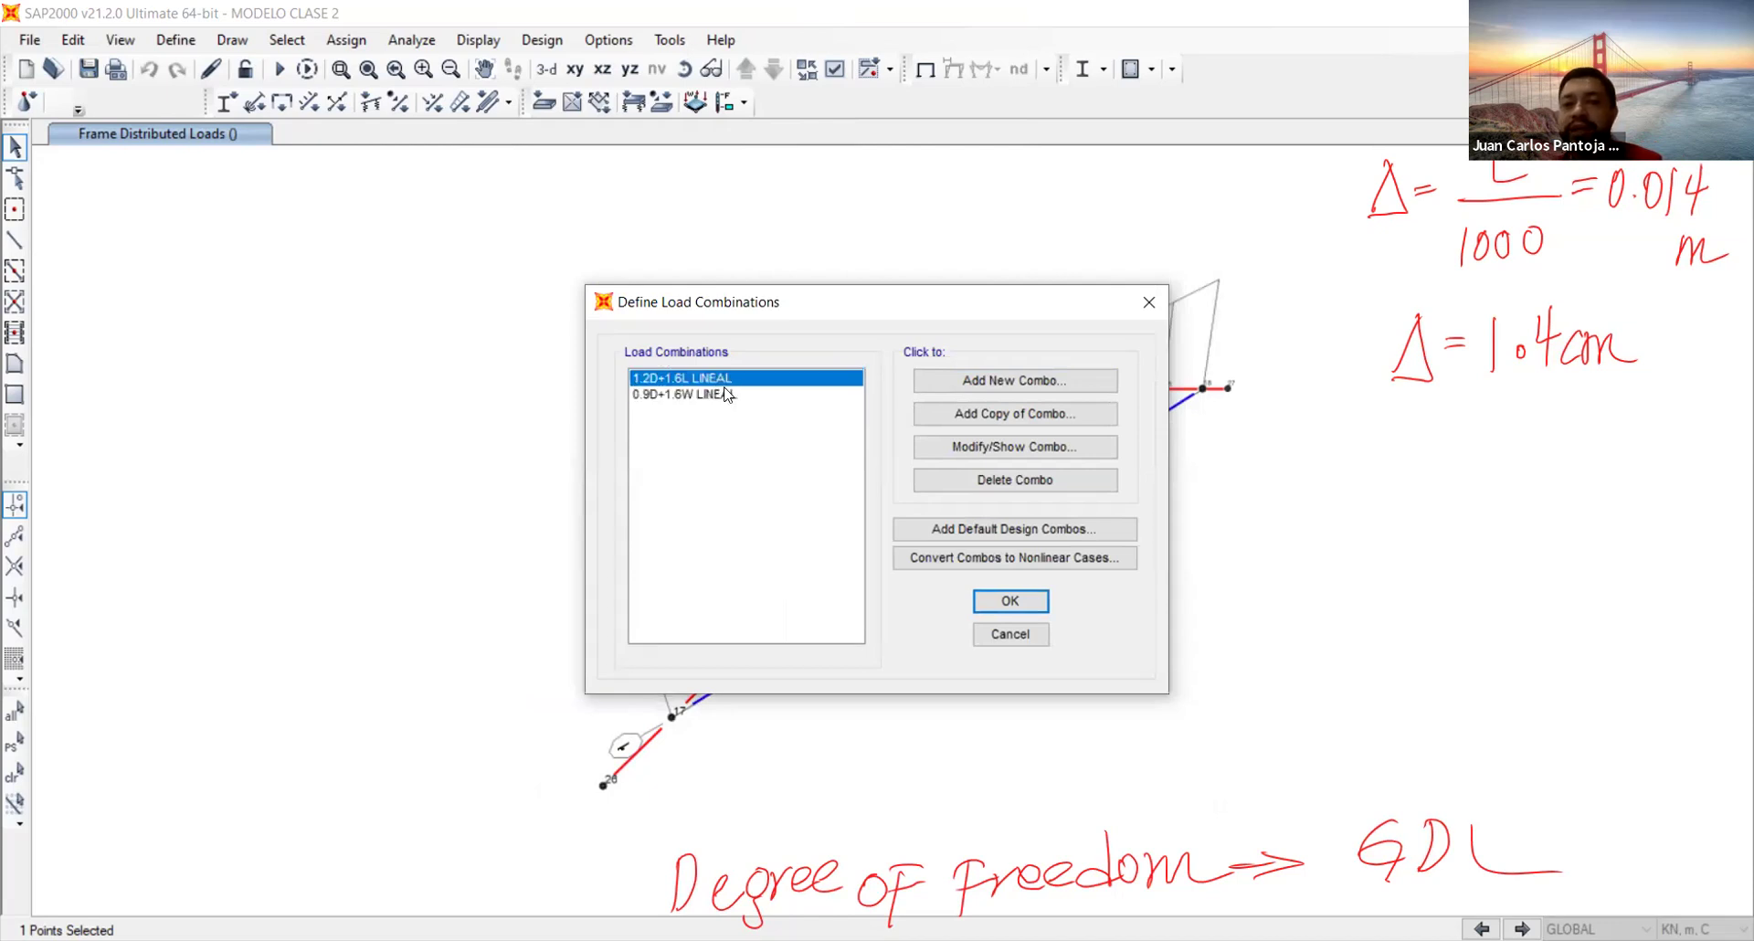
pyautogui.click(726, 394)
# Create a load combination named 1.2D+1.6L NL containing the nonlinear static case 1.2D+1.6L NL with a scale factor of 1
pyautogui.click(953, 382)
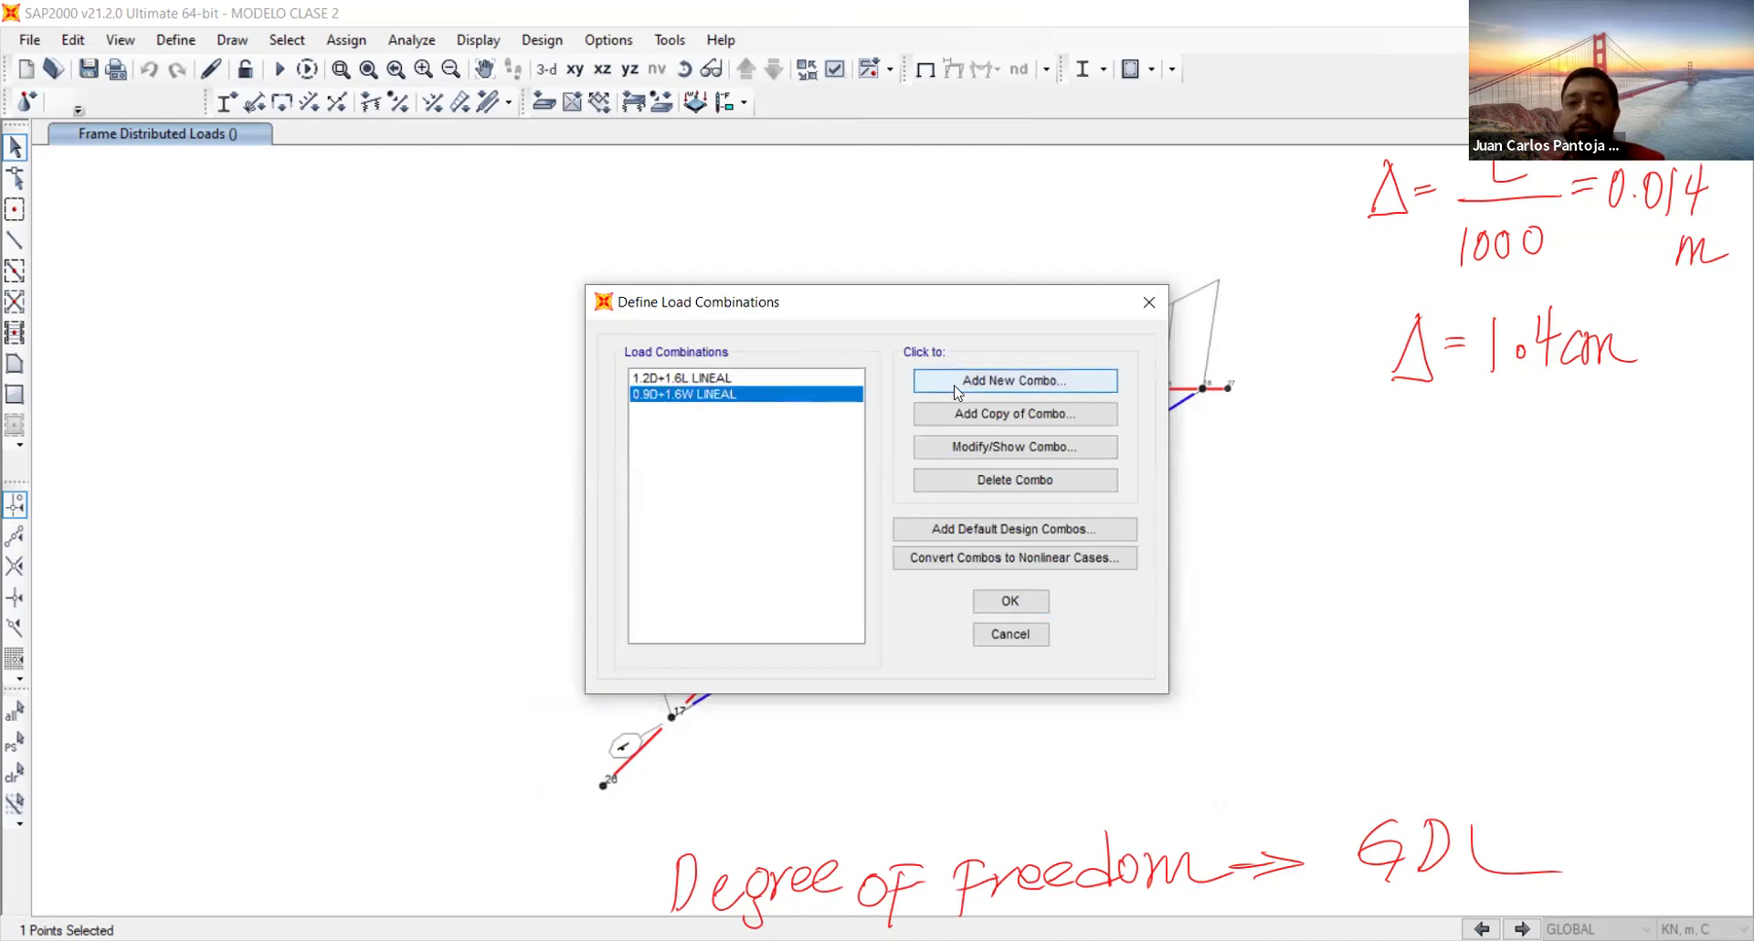
pyautogui.write('1.2')
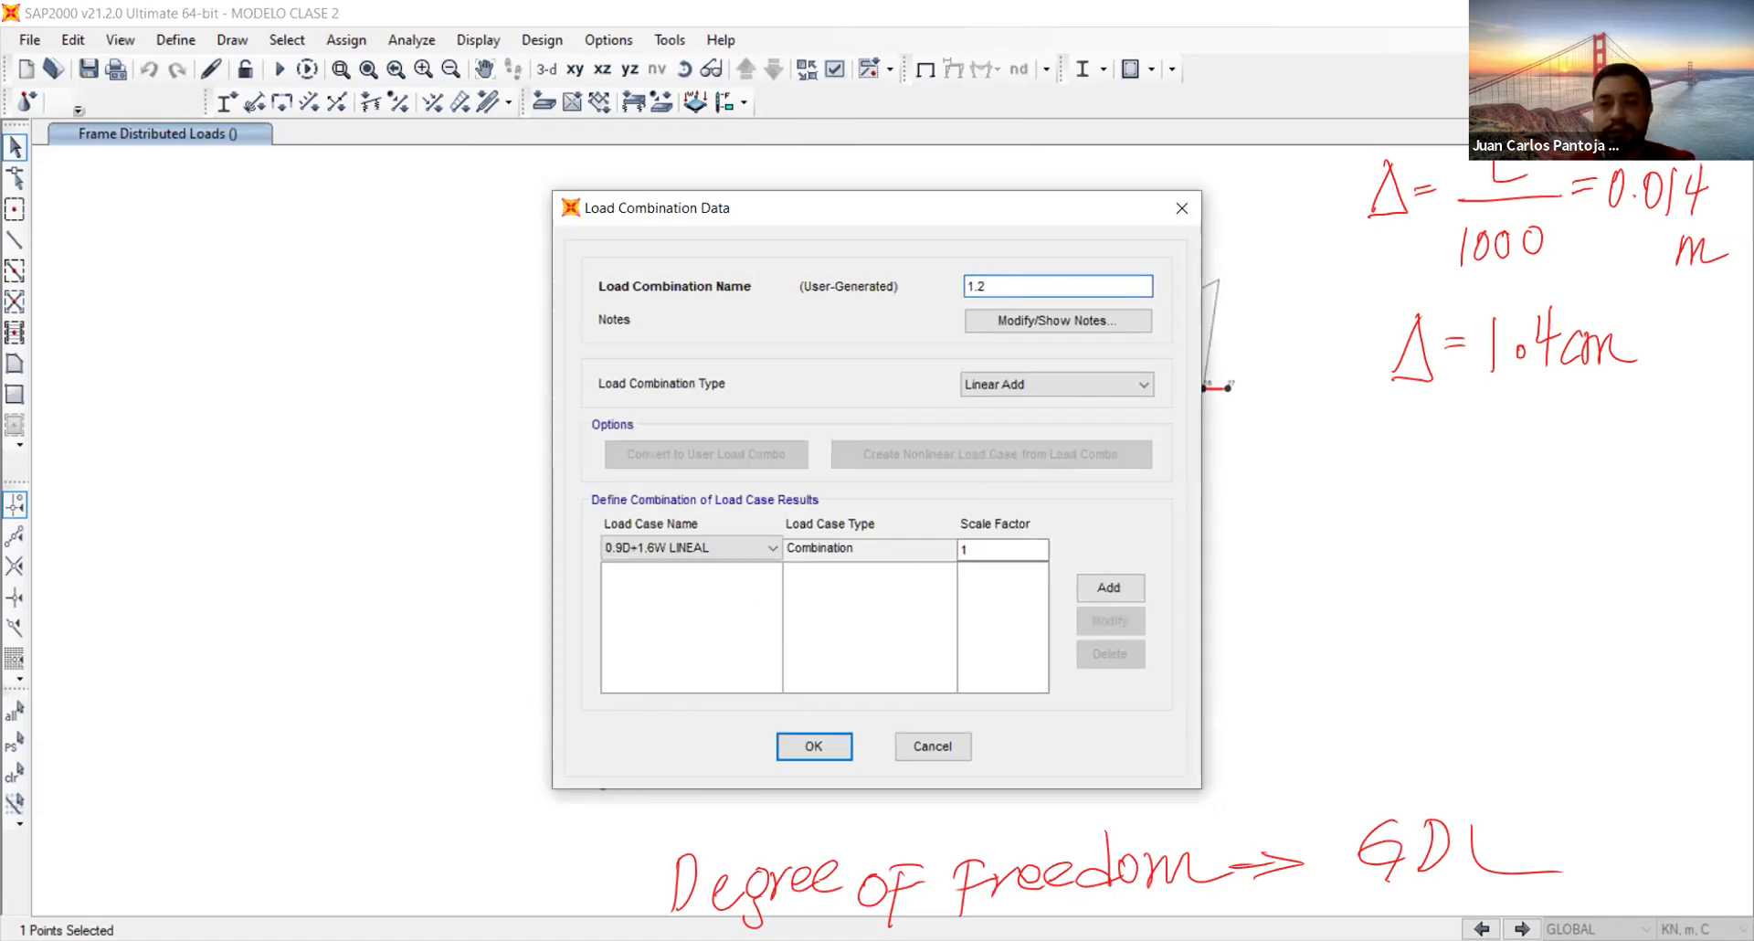
pyautogui.write('D+1.')
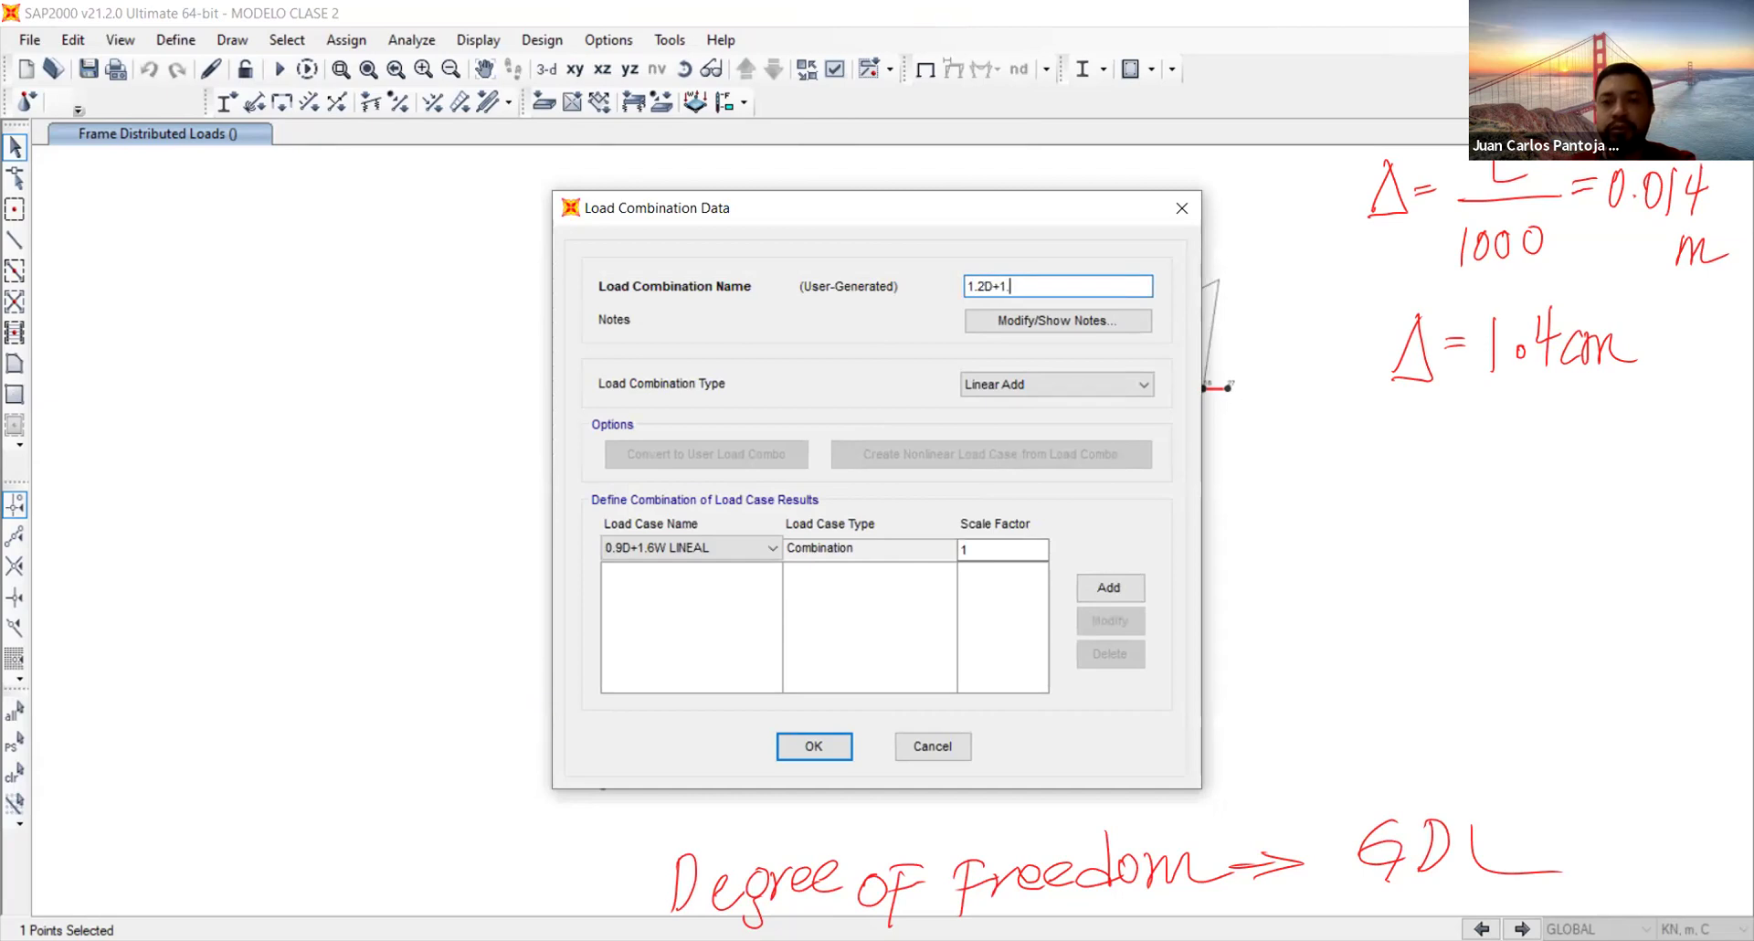
pyautogui.write('6L')
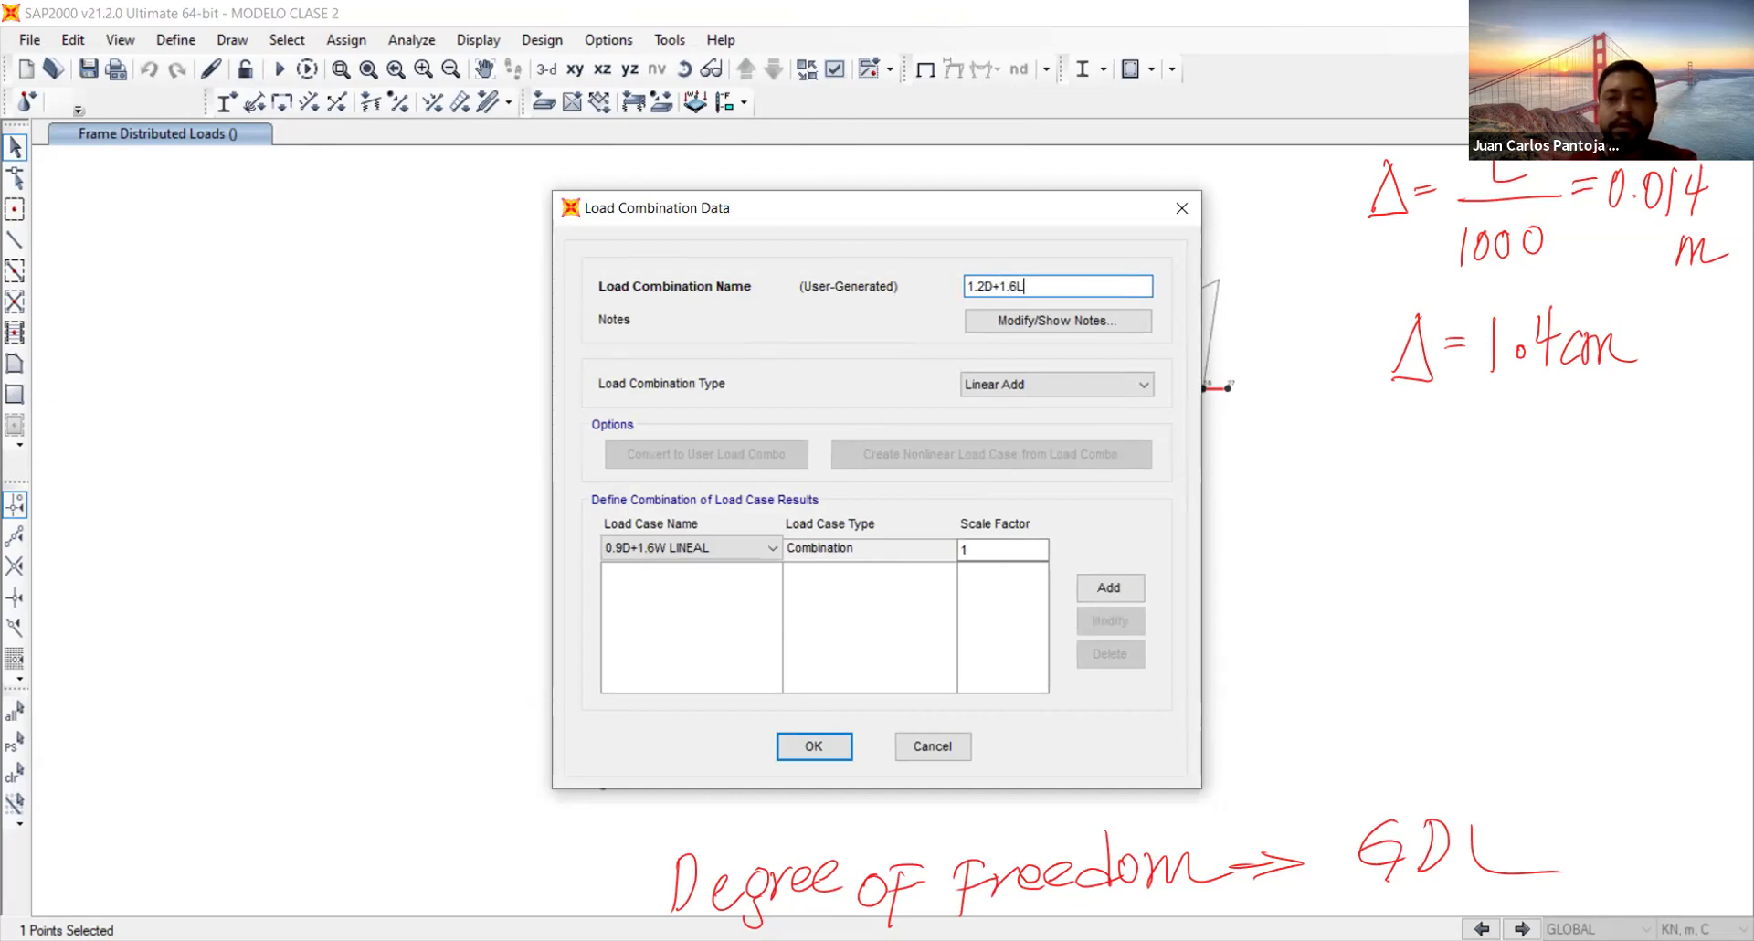
pyautogui.write(' NL')
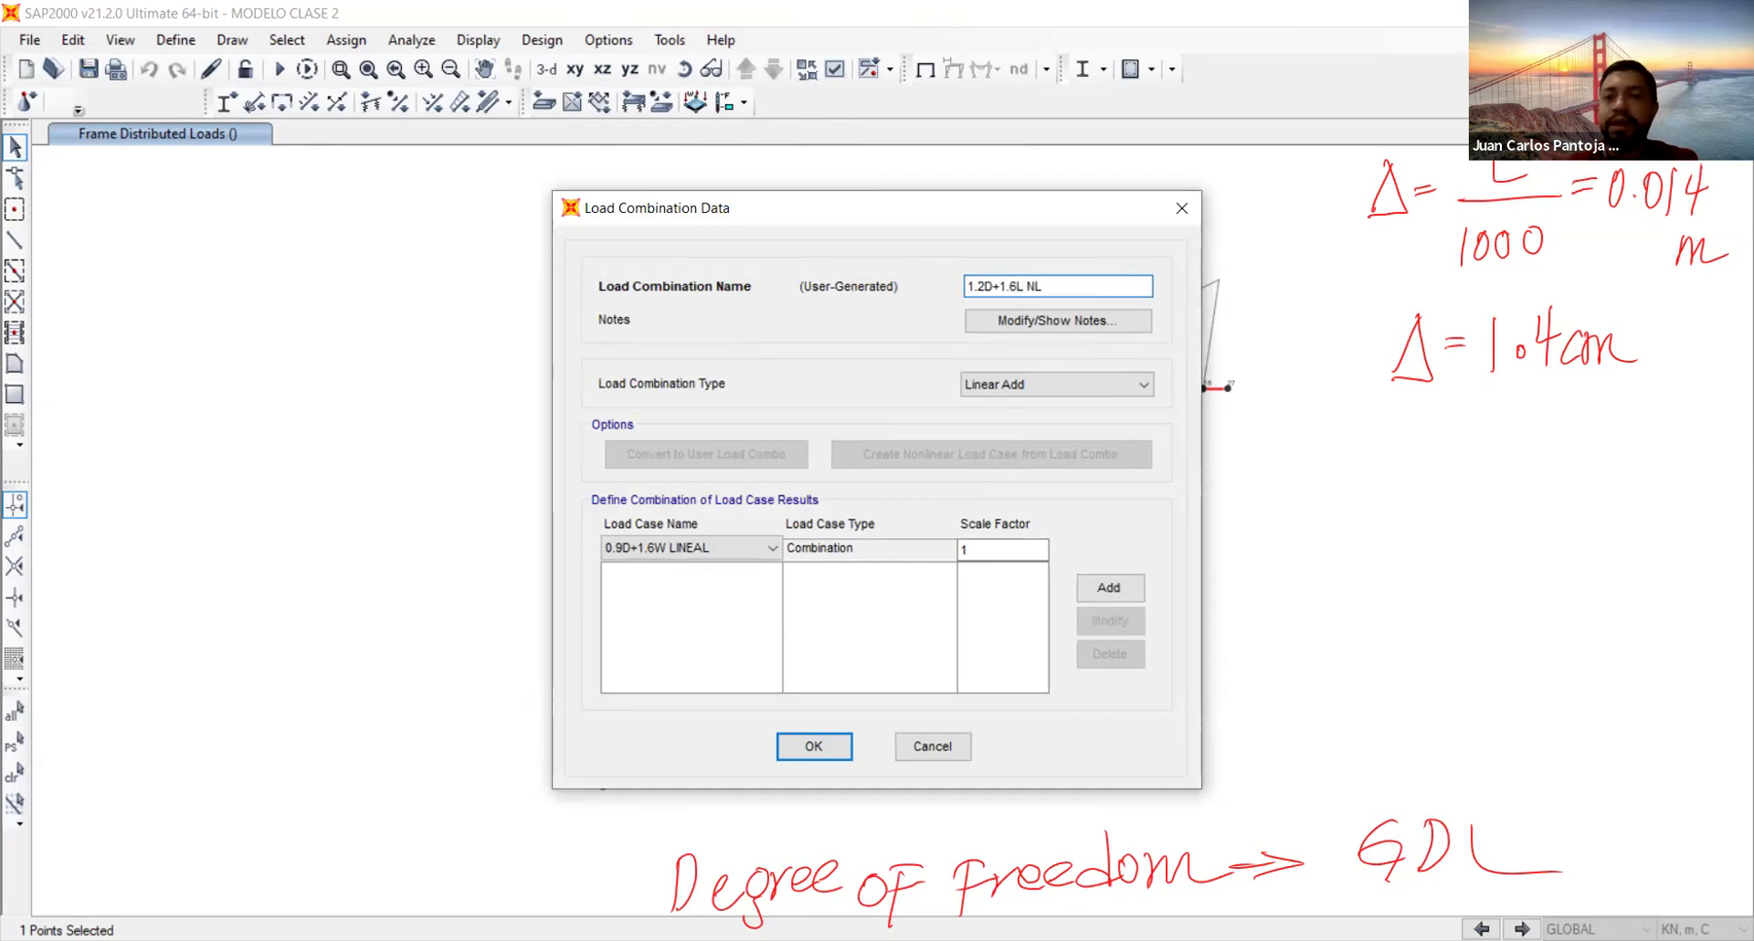
pyautogui.click(723, 550)
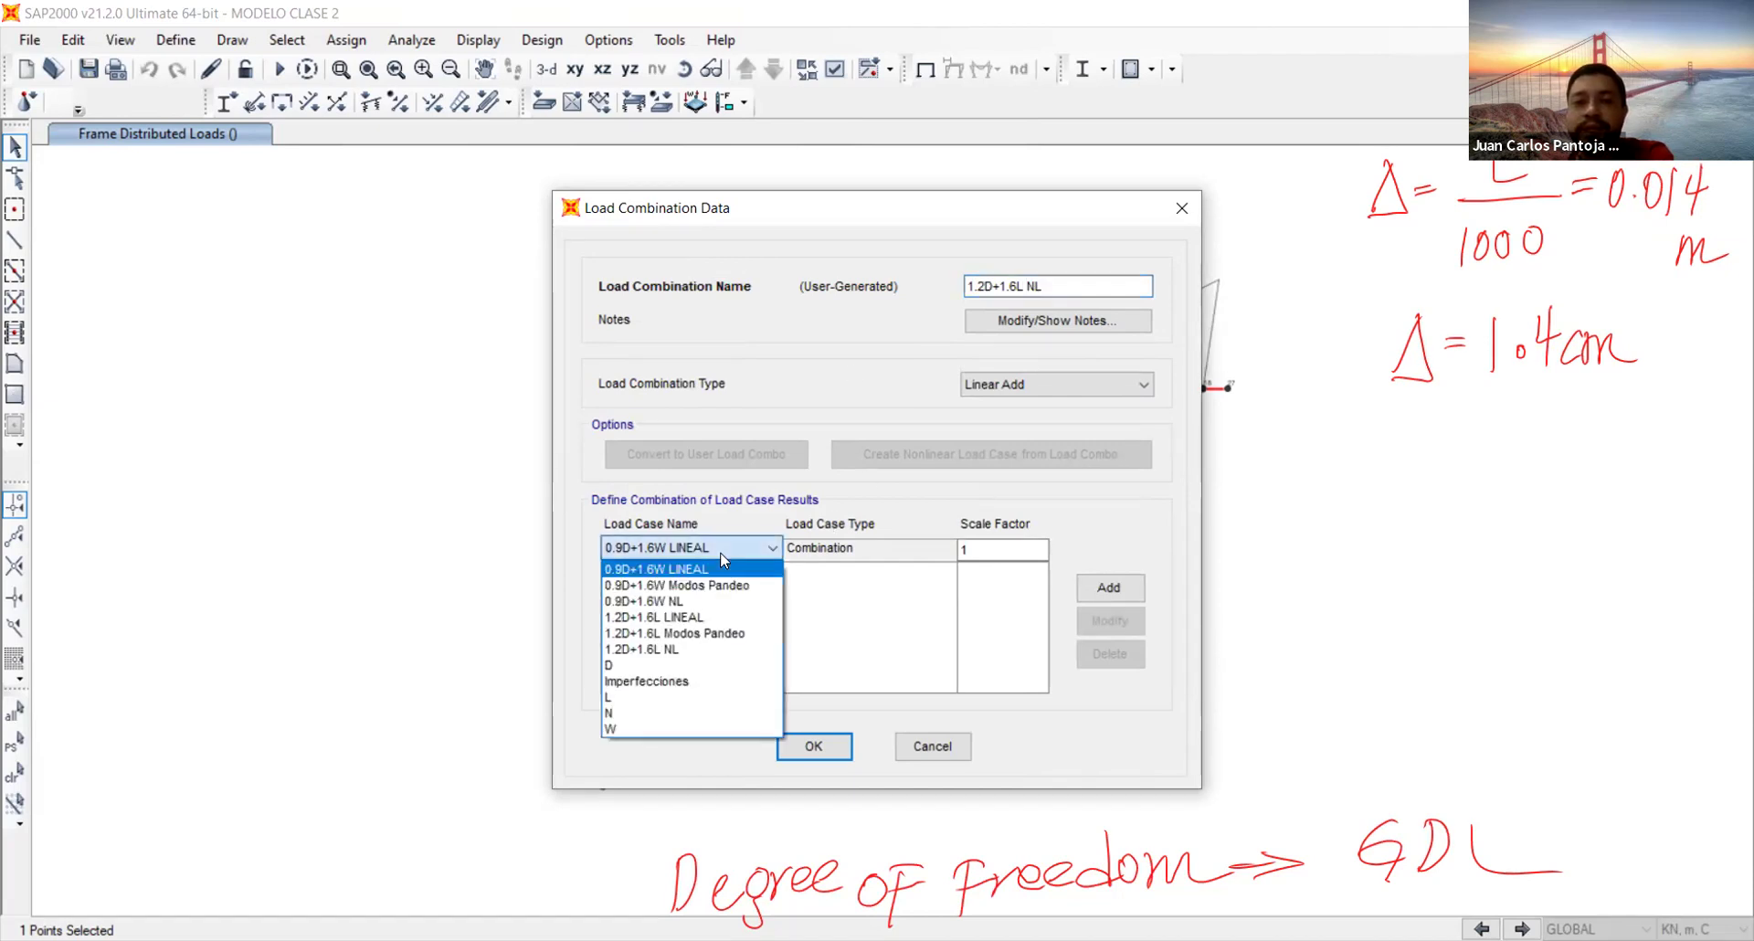
pyautogui.click(710, 650)
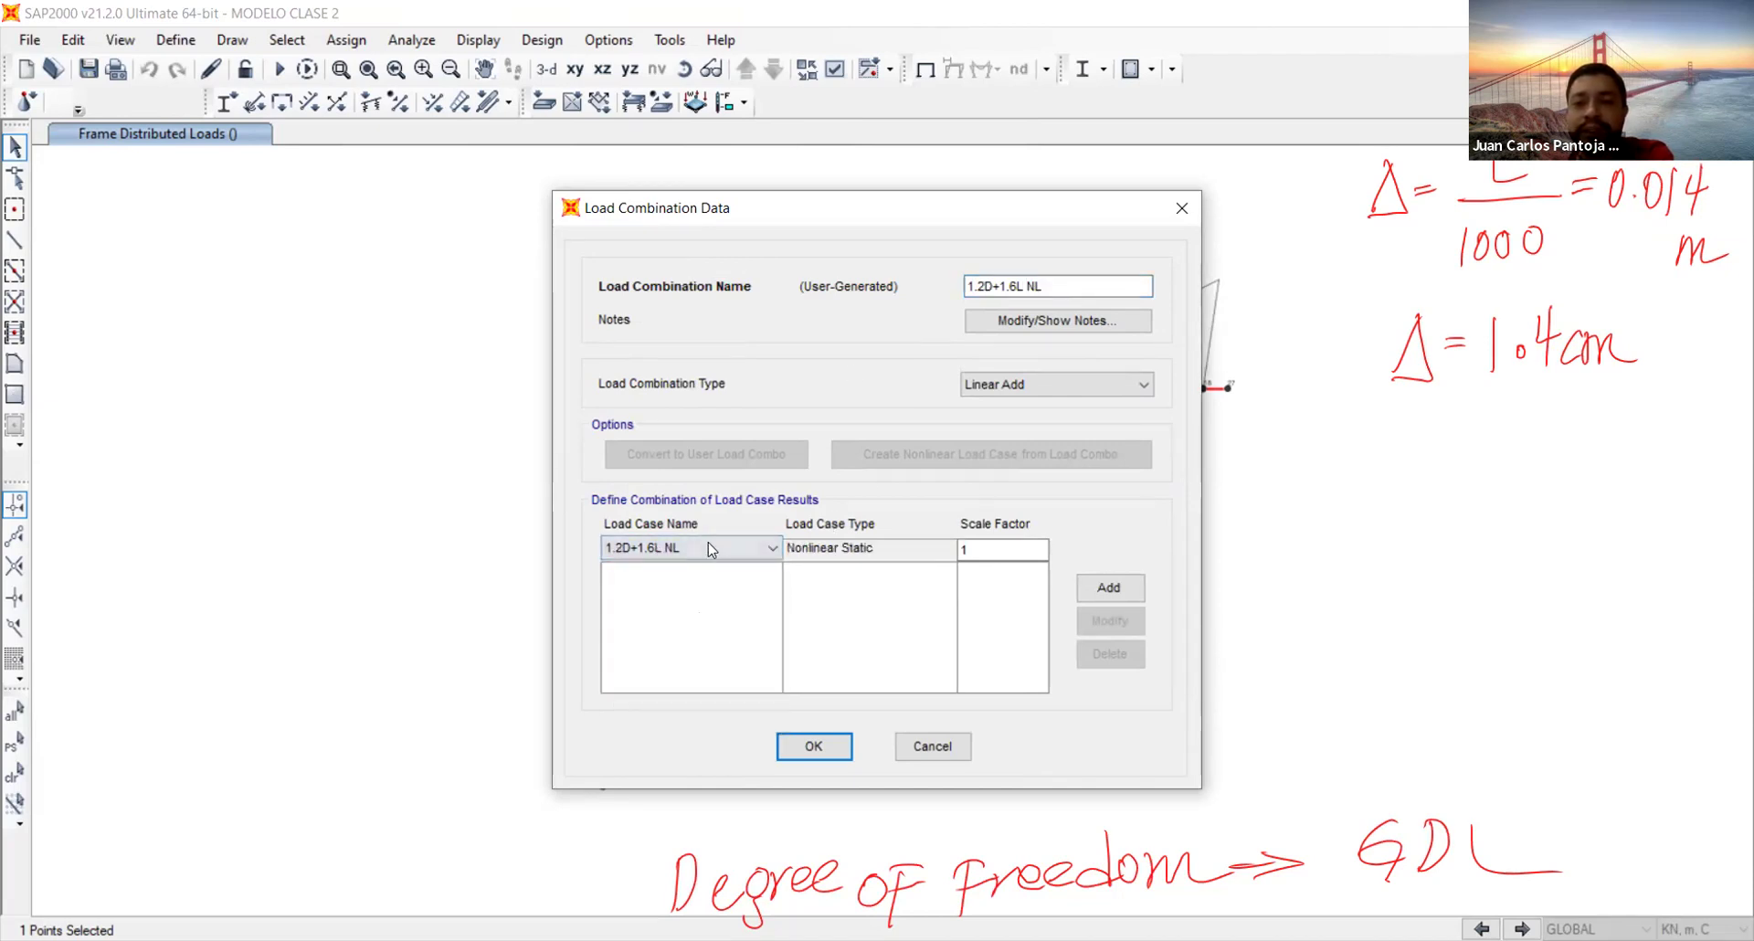
pyautogui.click(1124, 589)
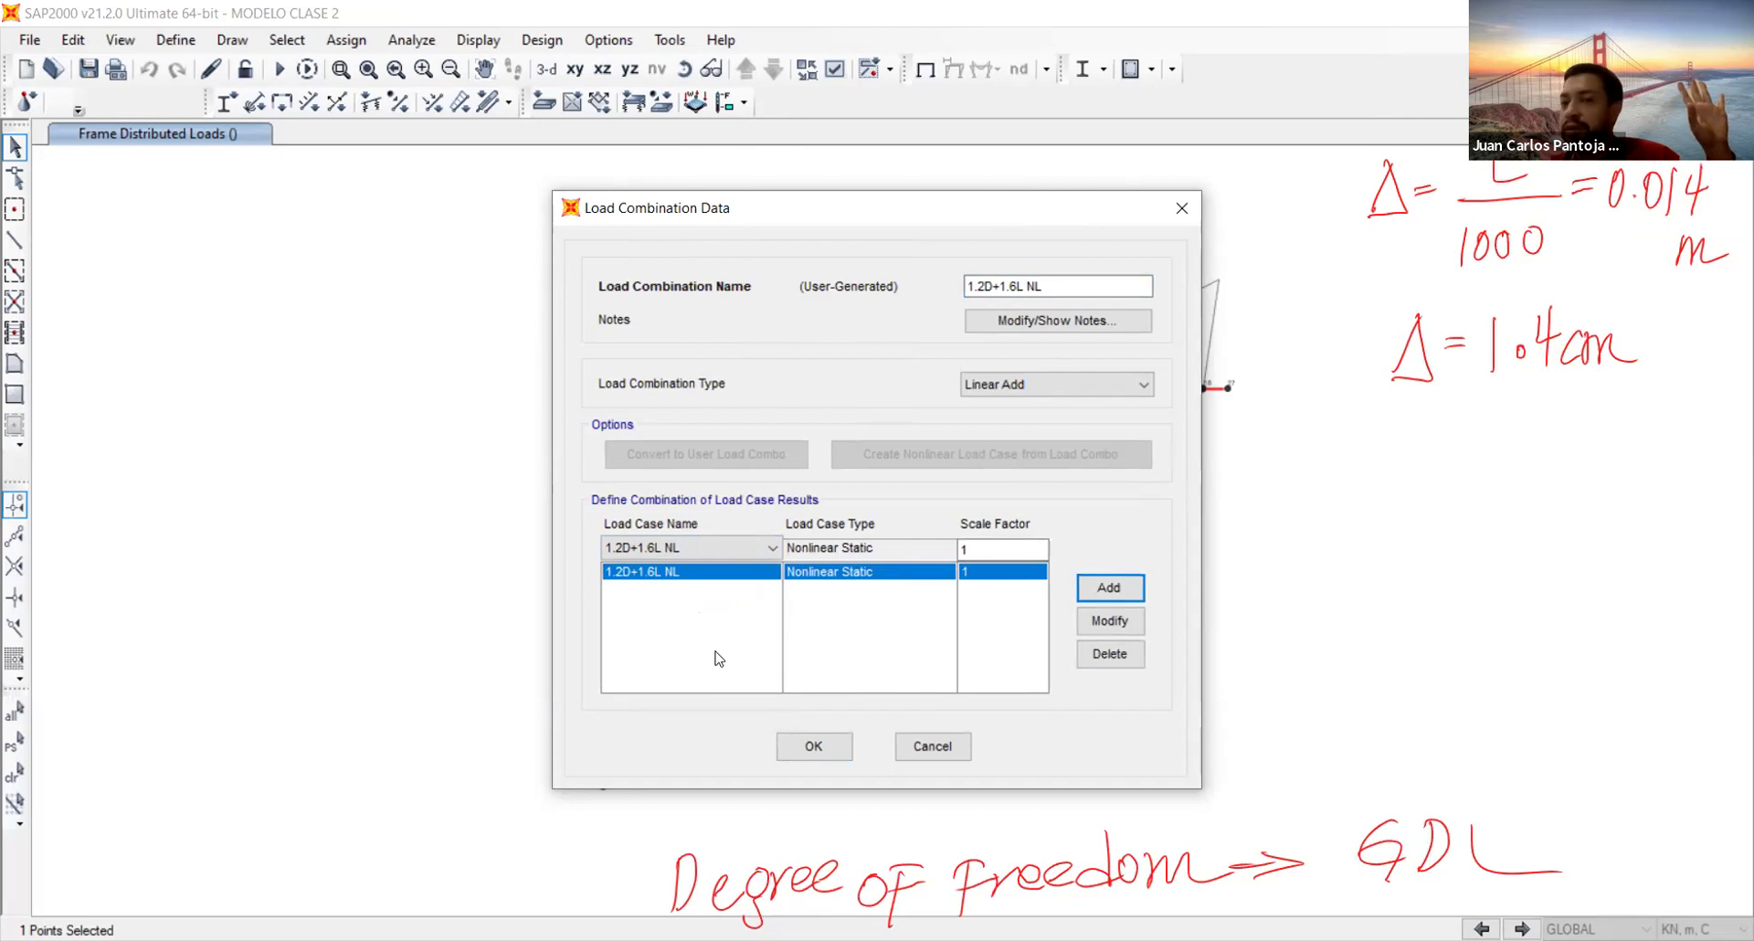
# Rename the new nonlinear combination as 1.2D+1.6L NO LINEAL and accept it
pyautogui.click(812, 746)
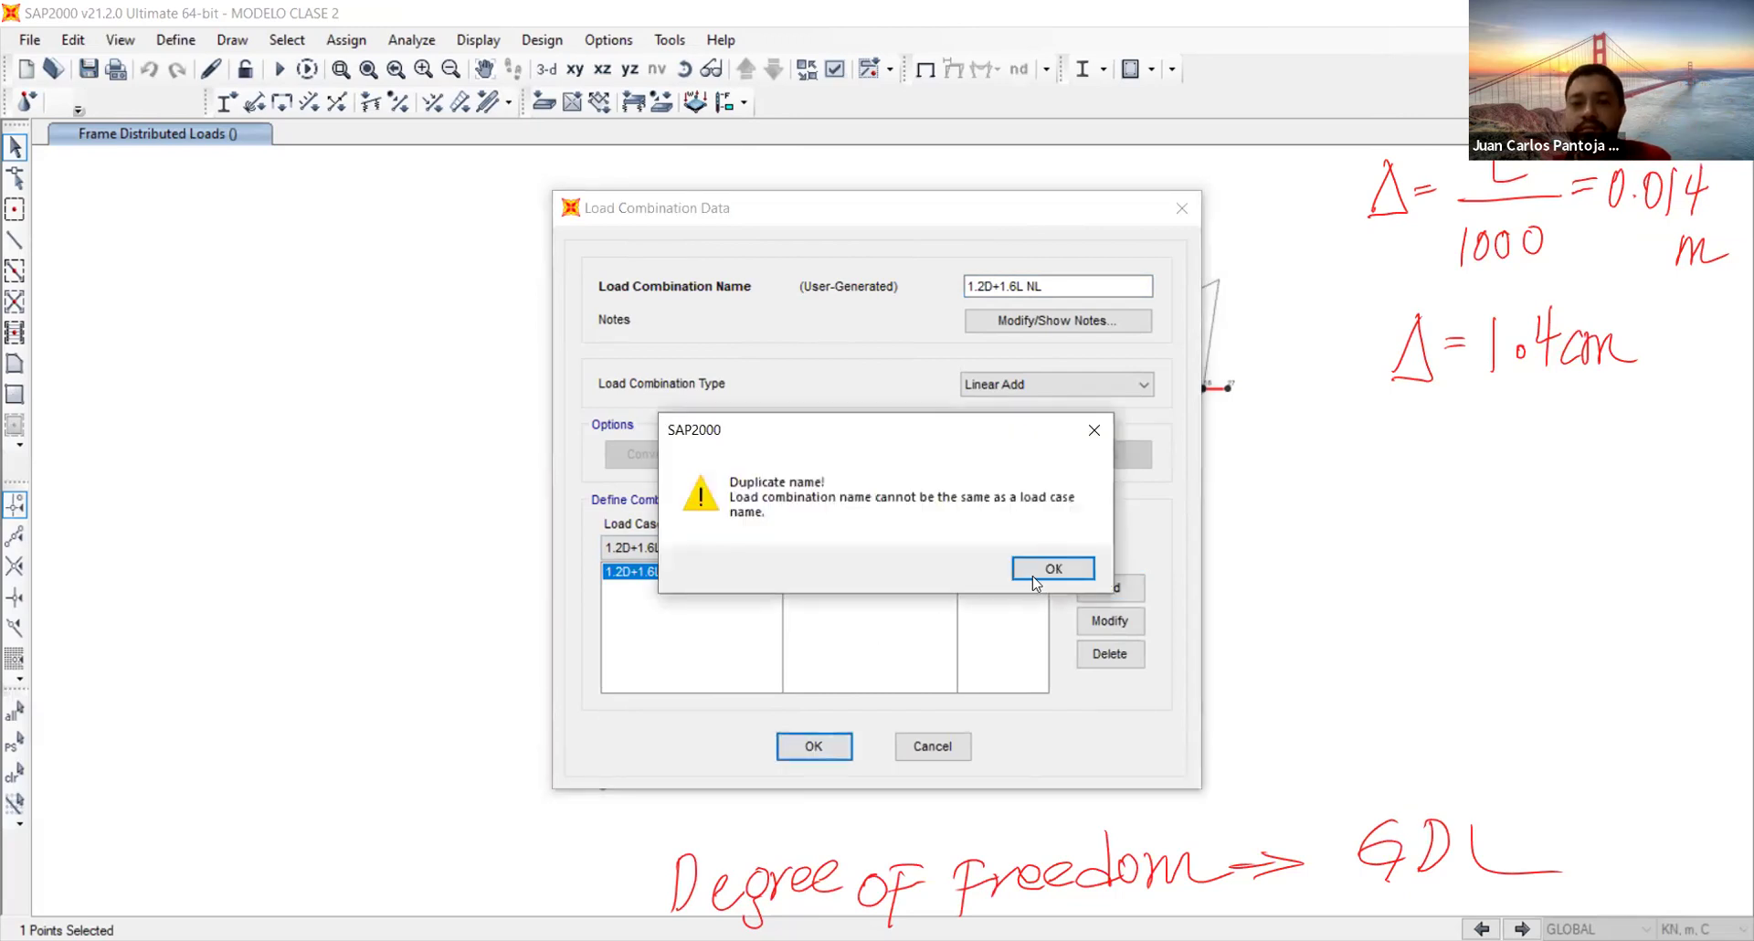
pyautogui.click(1056, 569)
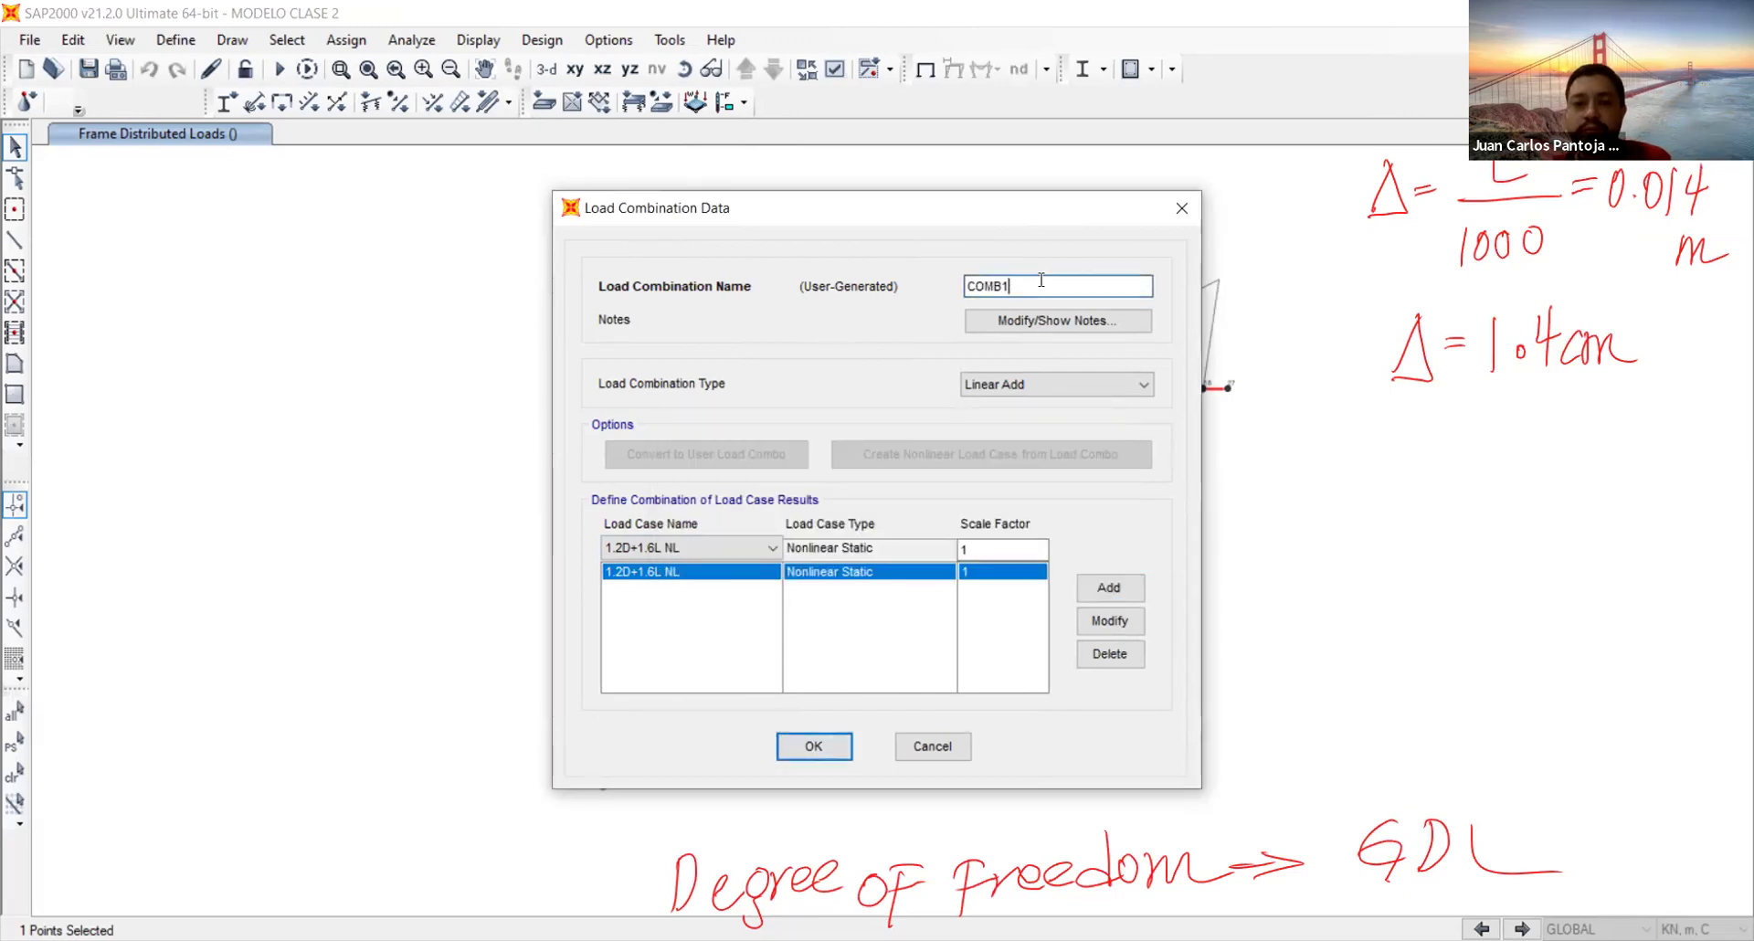
pyautogui.write('1.2')
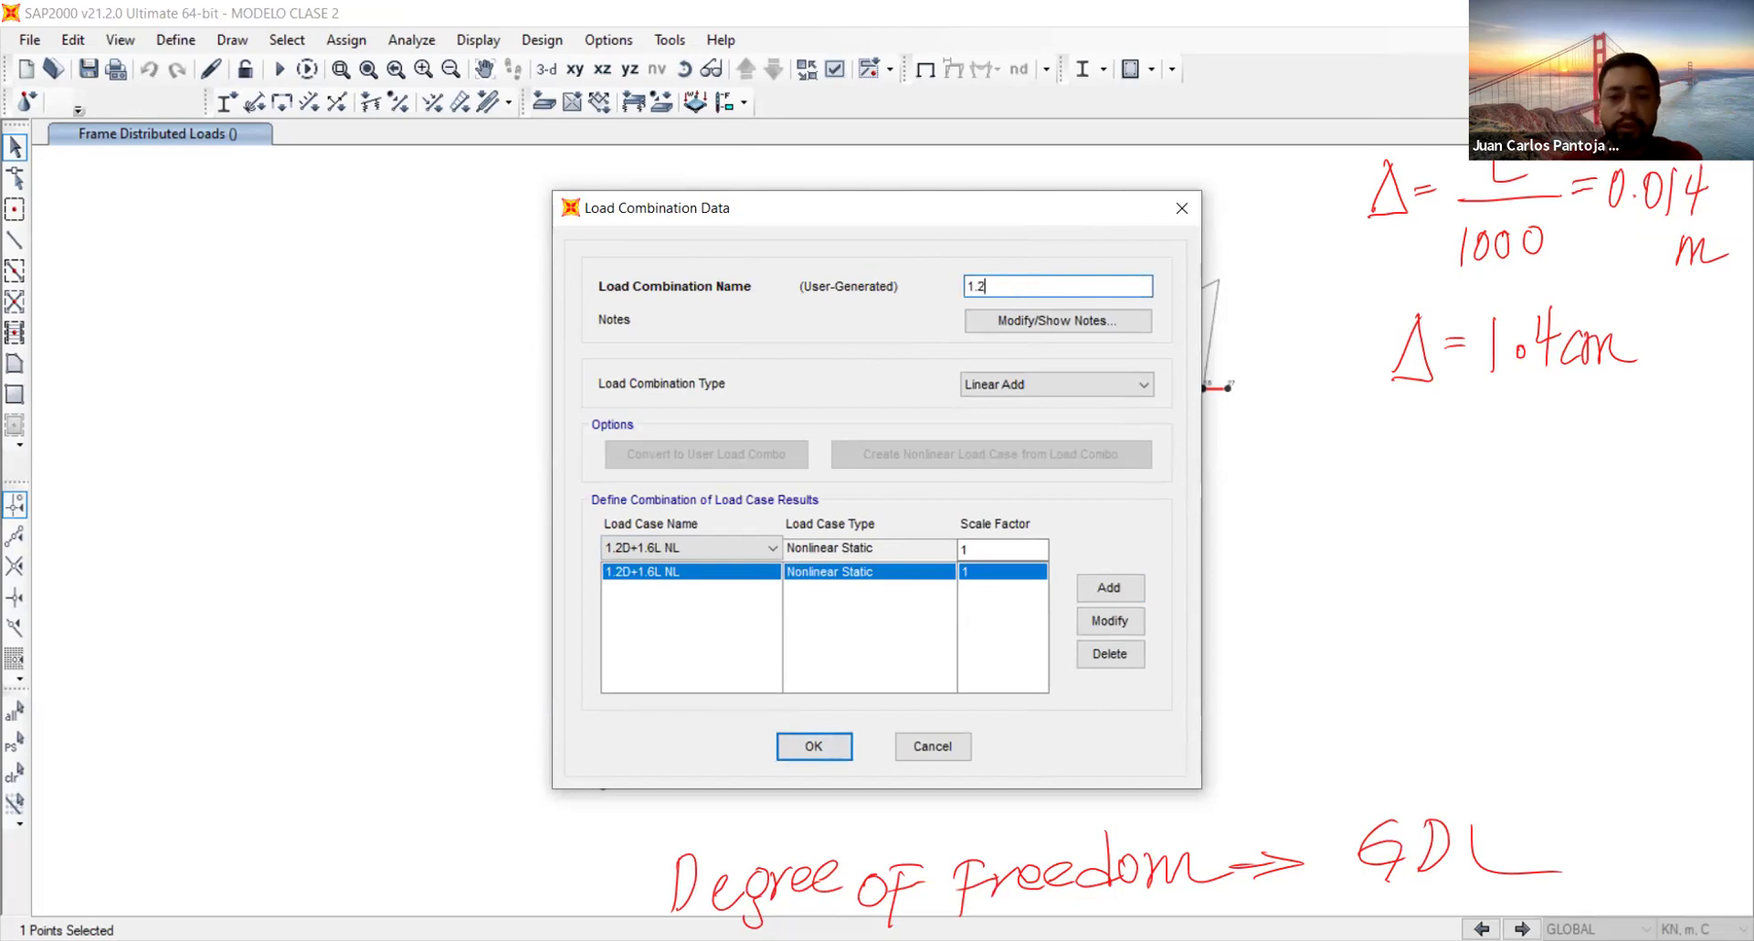
pyautogui.write('D+1.6')
pyautogui.write('L ')
pyautogui.write('NO L')
pyautogui.write('INEA')
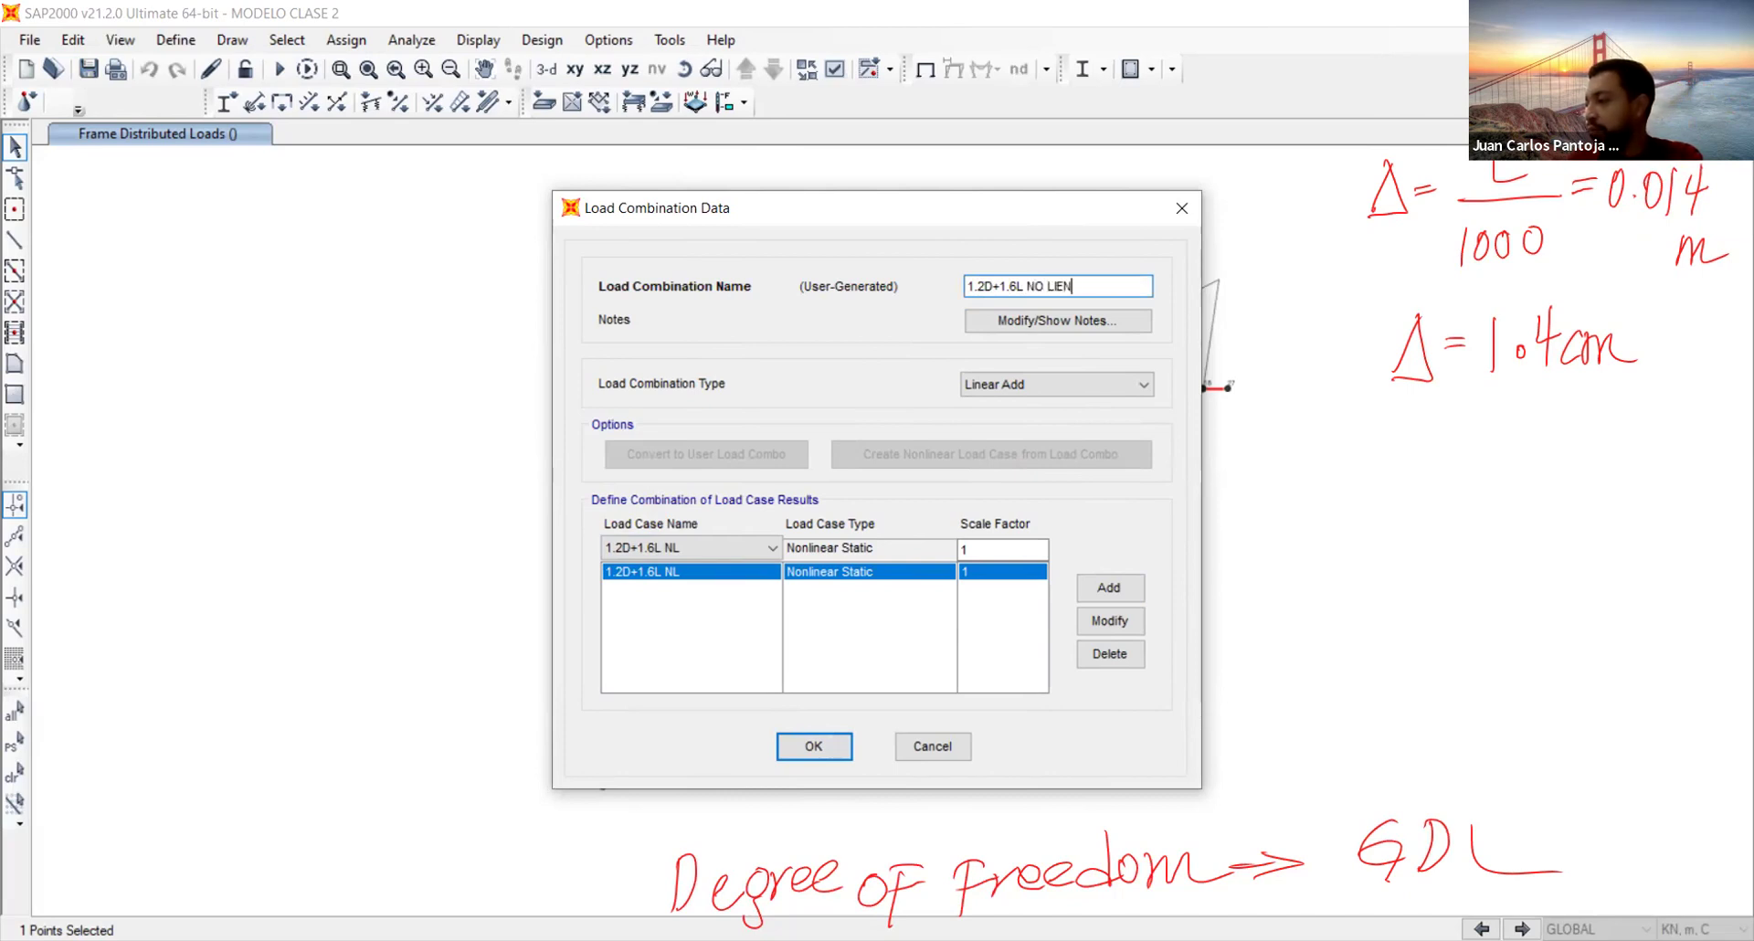
pyautogui.press('BackSpace')
pyautogui.press('BackSpace')
pyautogui.press('BackSpace')
pyautogui.write('NEAL')
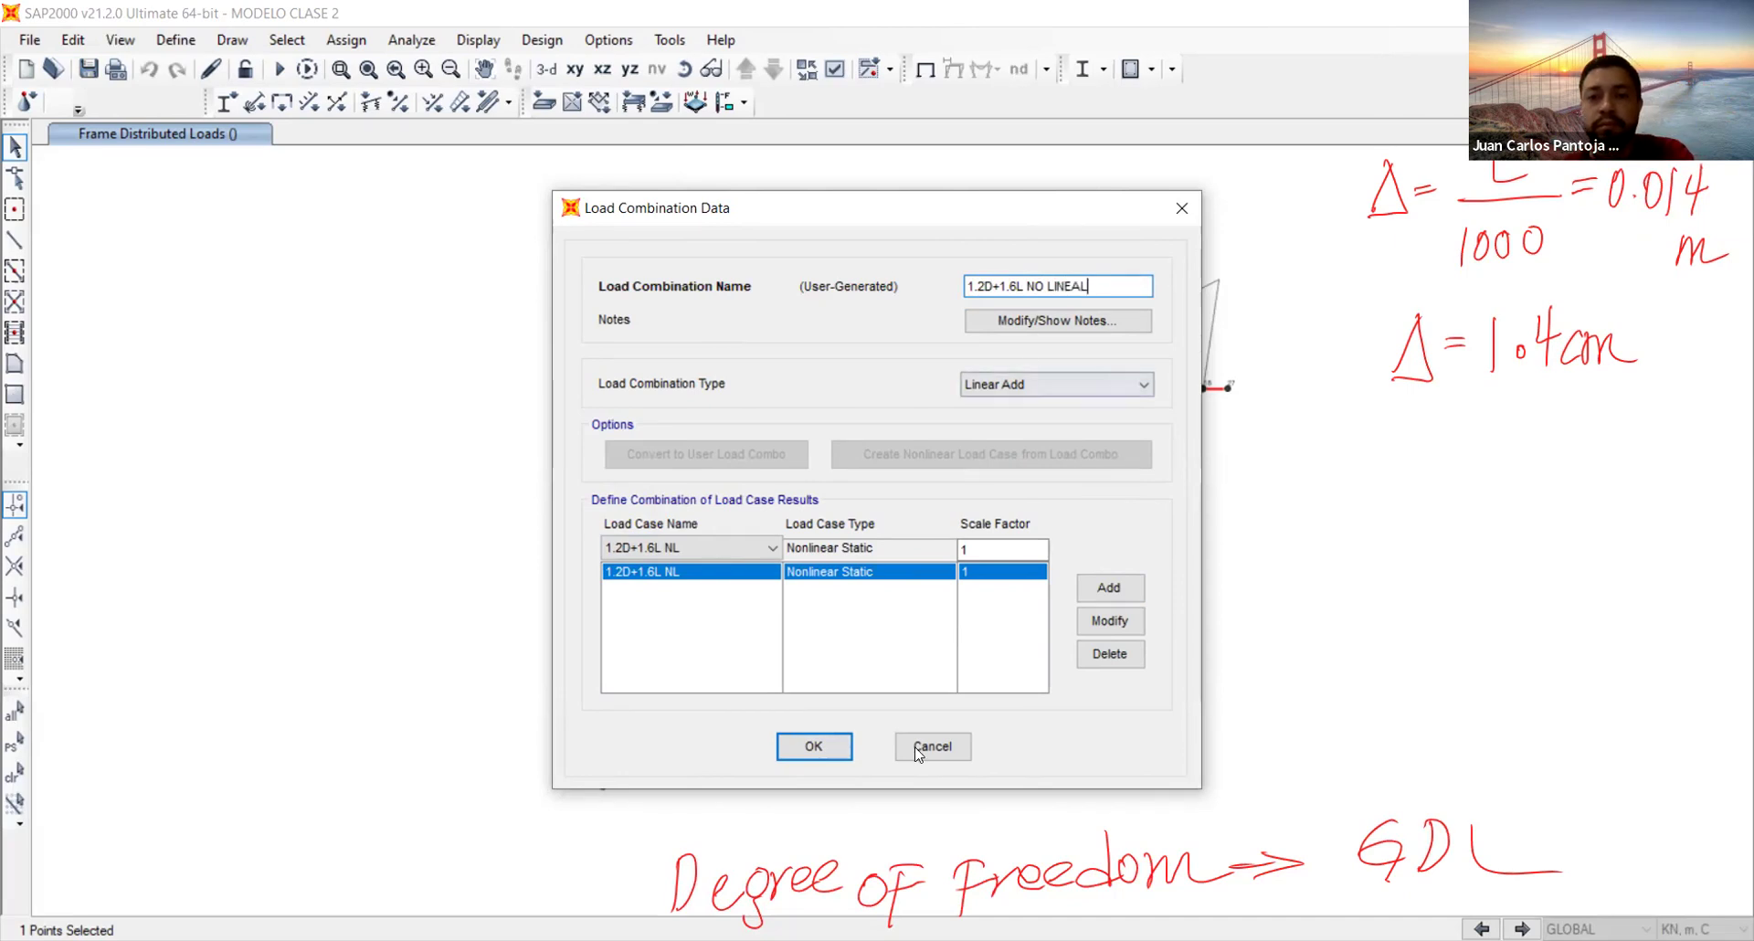
pyautogui.click(813, 747)
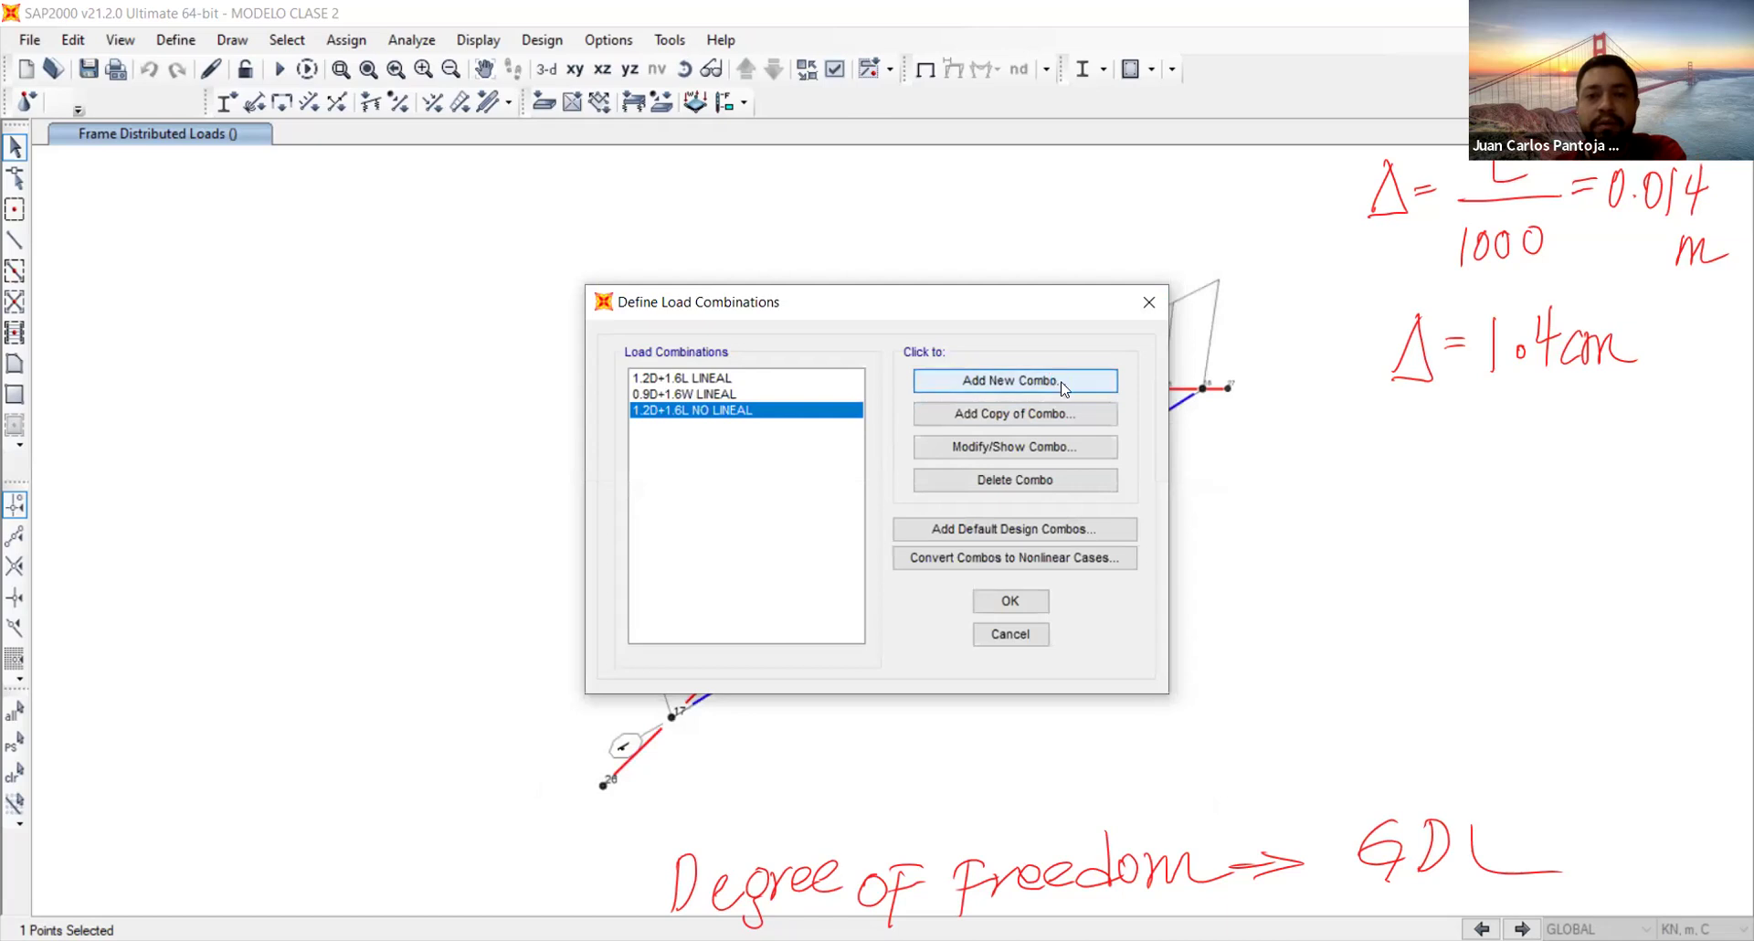
# Create another load combination named 0.9D+1.6W NO LINEAL
pyautogui.click(1014, 380)
pyautogui.write('0.')
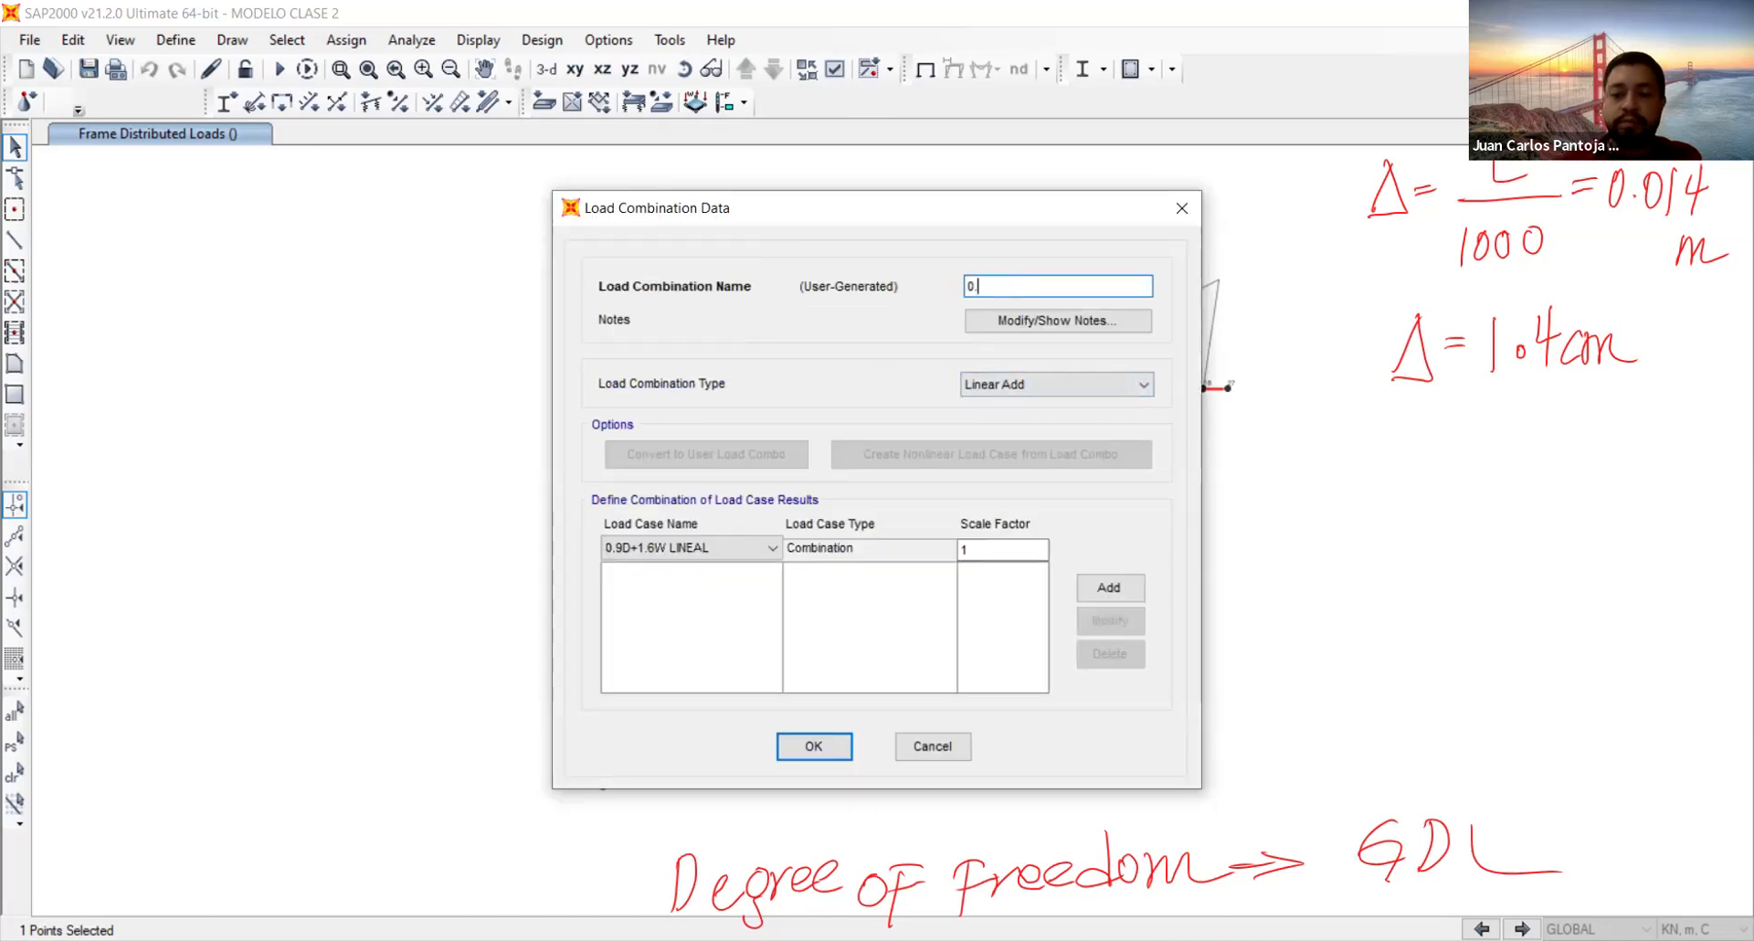
pyautogui.write('9D+1.6W')
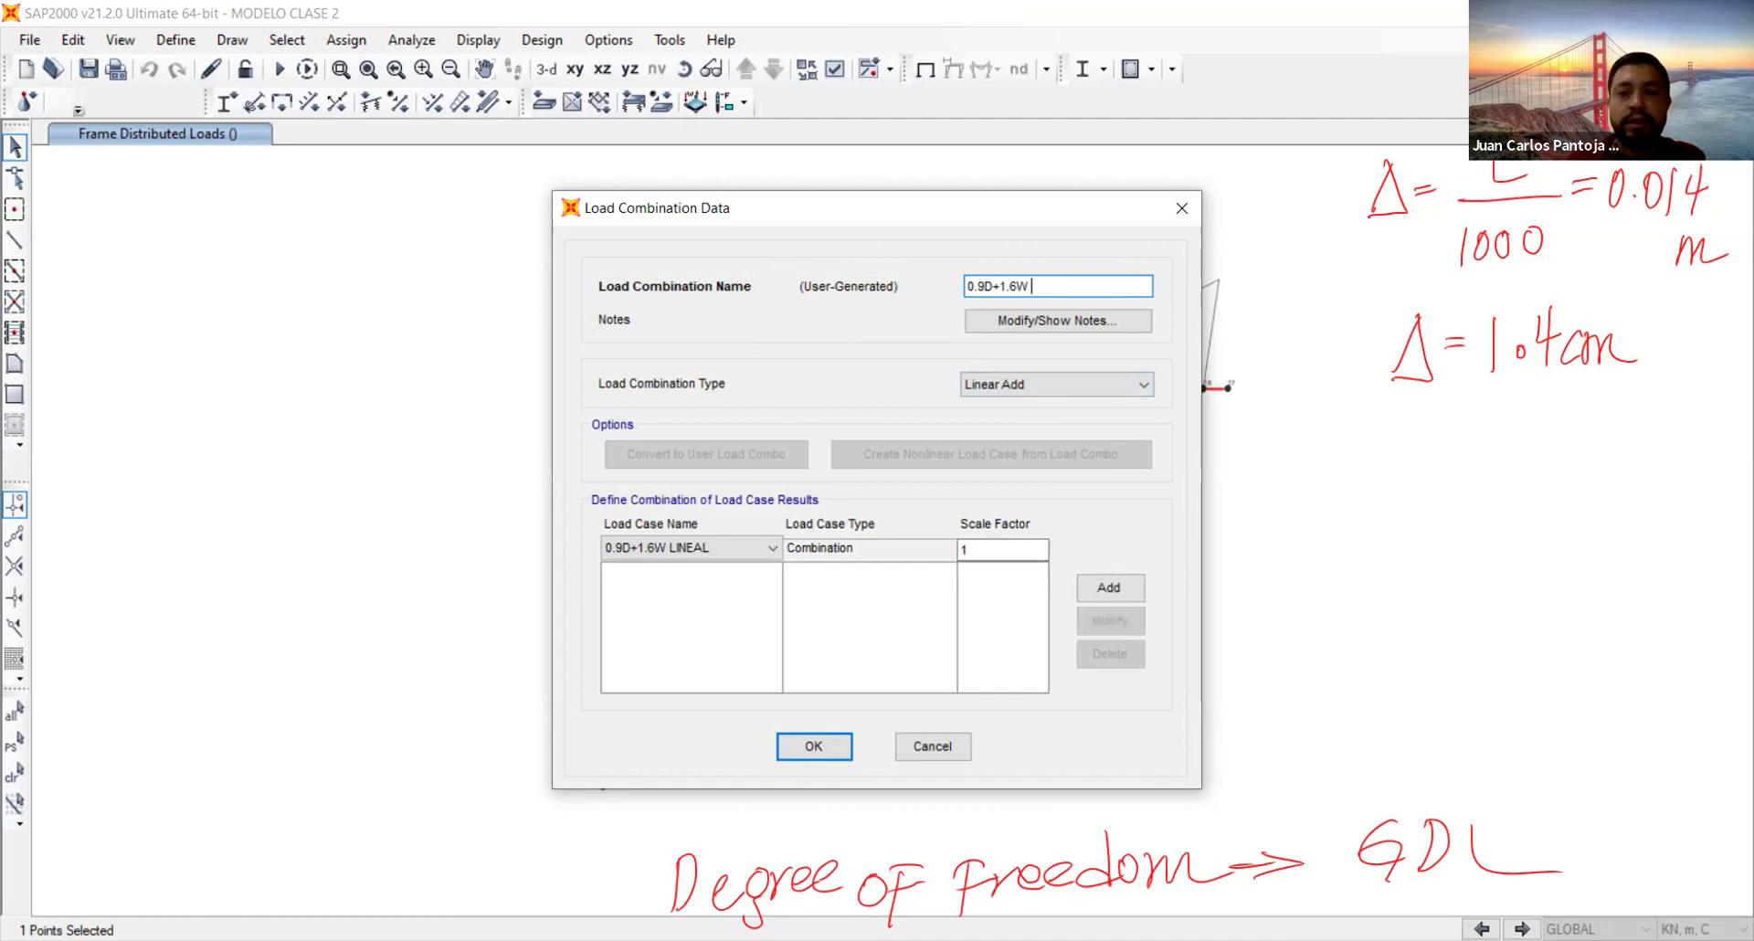
pyautogui.write(' NO LINEAL')
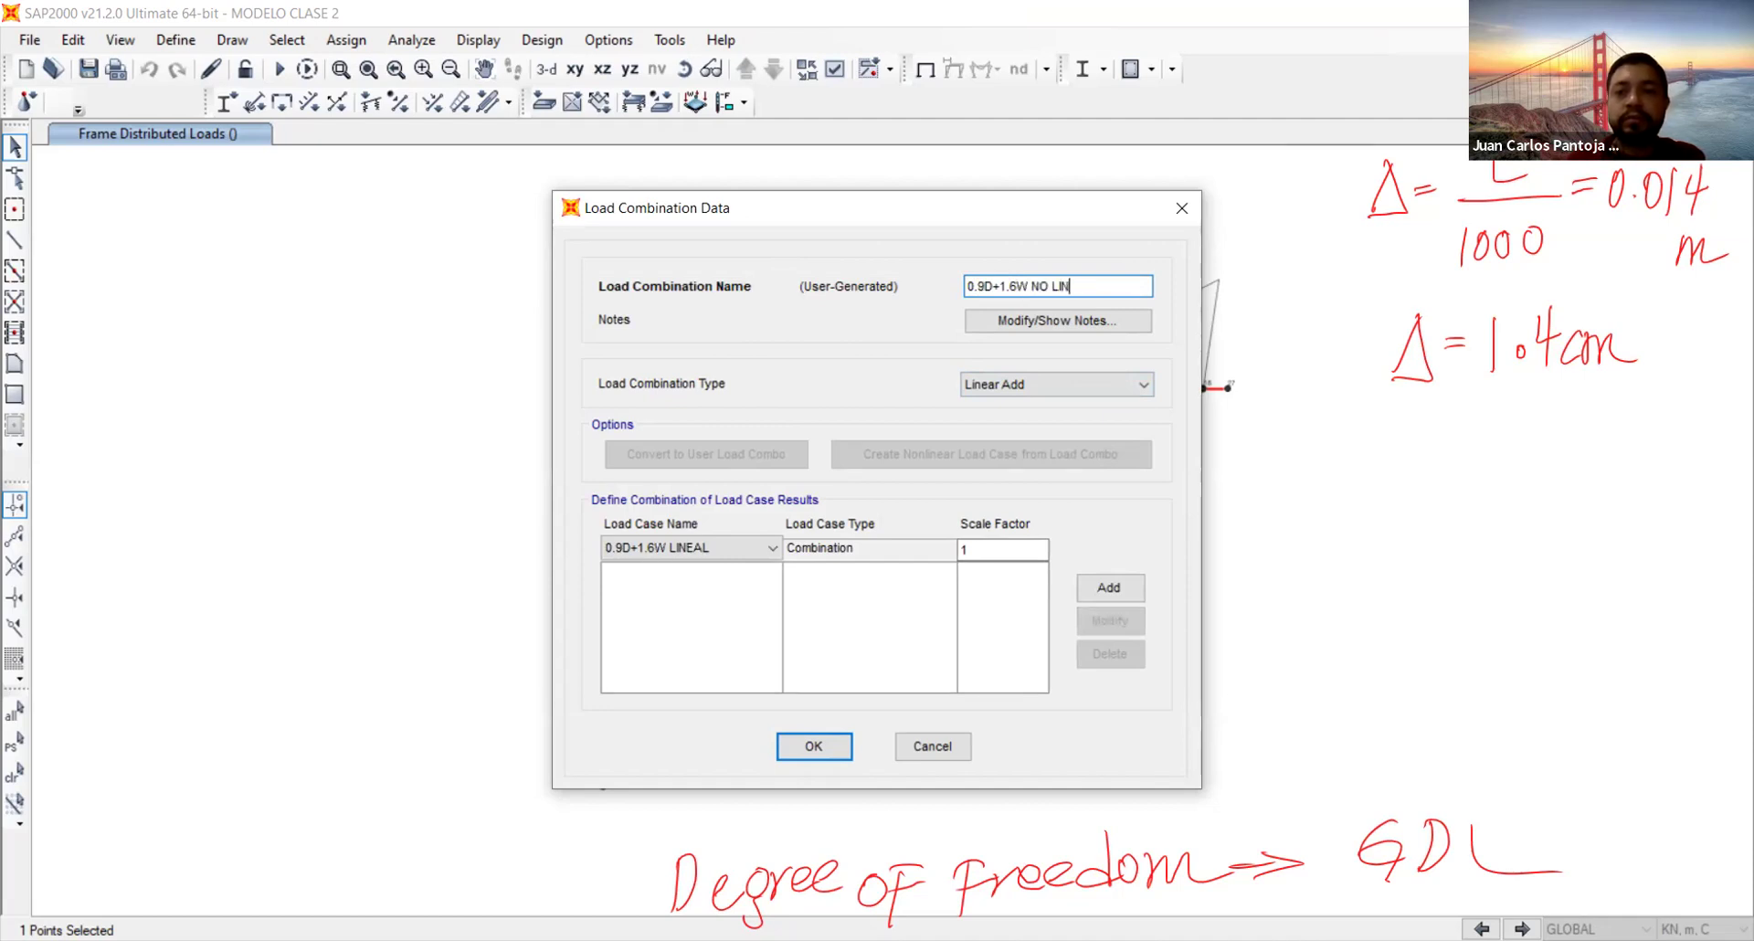
# Add the nonlinear static case 0.9D+1.6W NL to the 0.9D+1.6W NO LINEAL combination with a scale factor of 1 and accept it
pyautogui.click(700, 551)
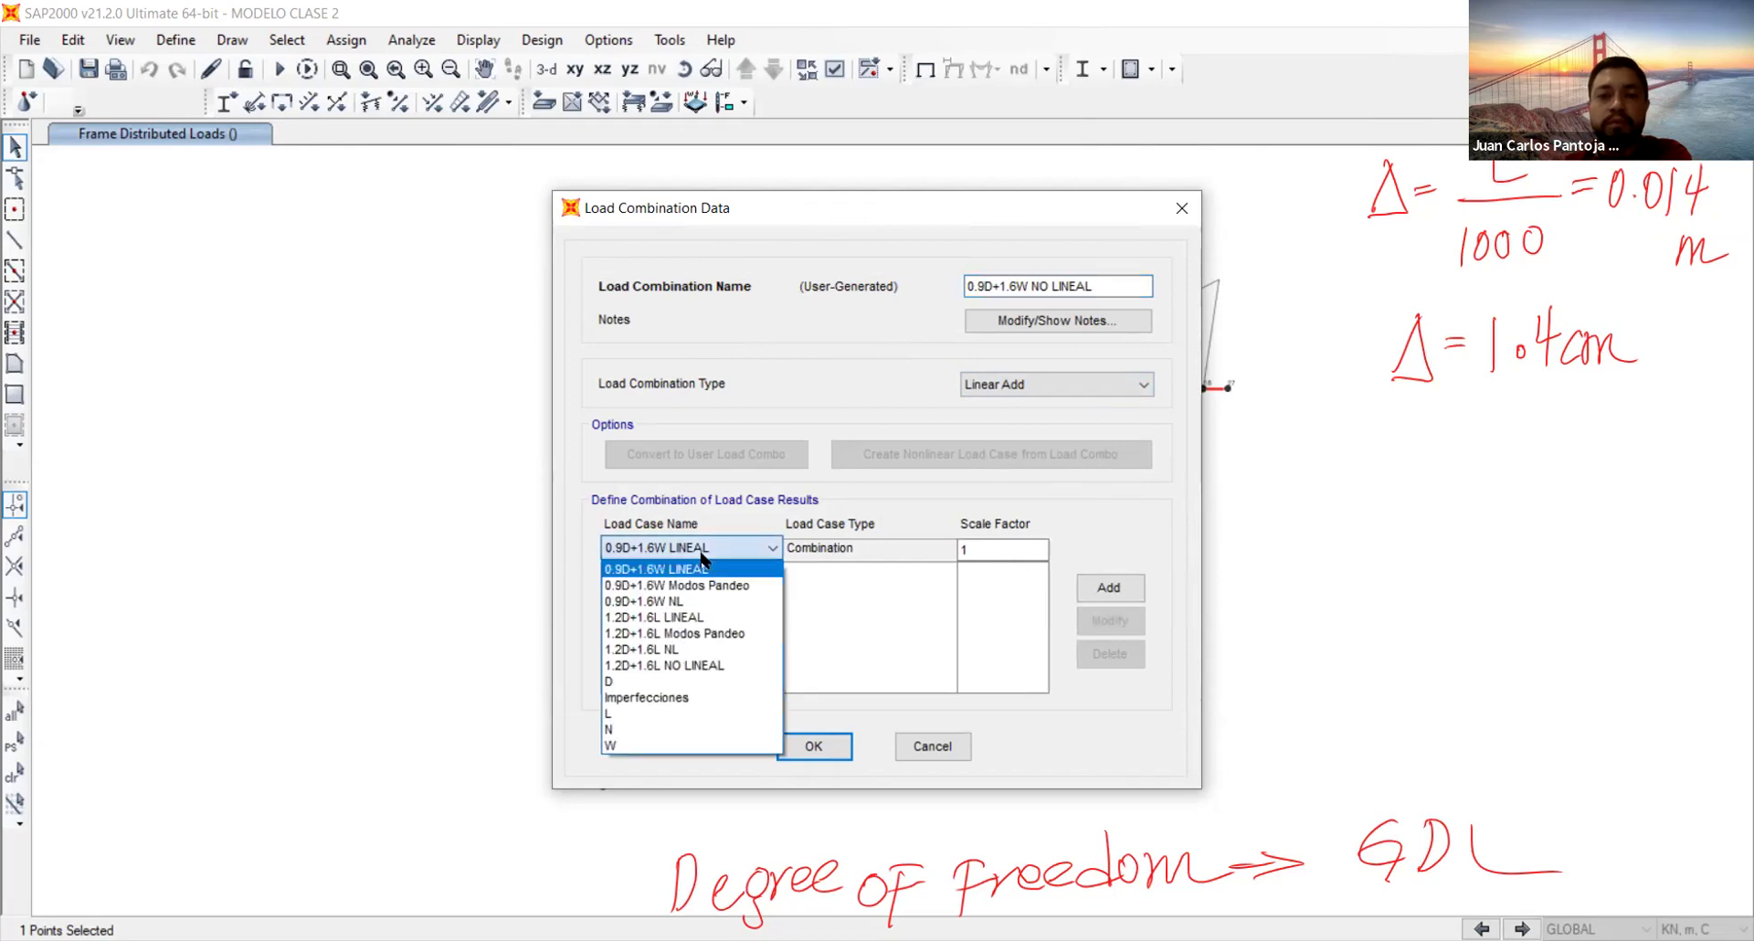
pyautogui.click(699, 605)
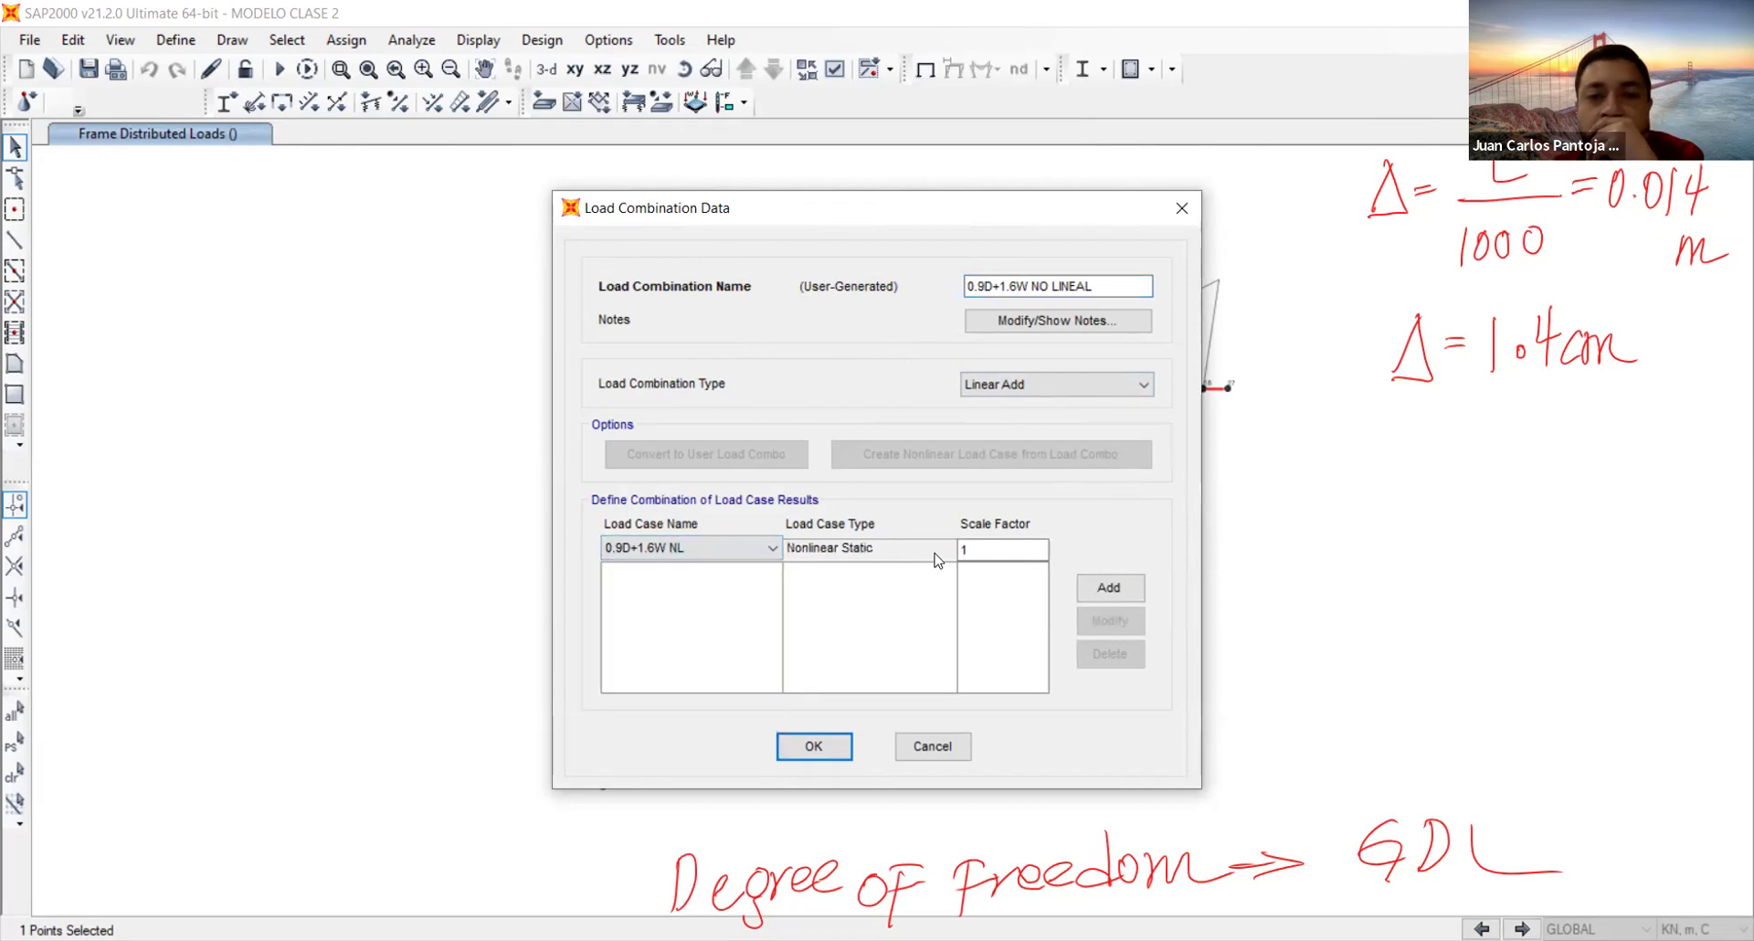
pyautogui.click(1110, 586)
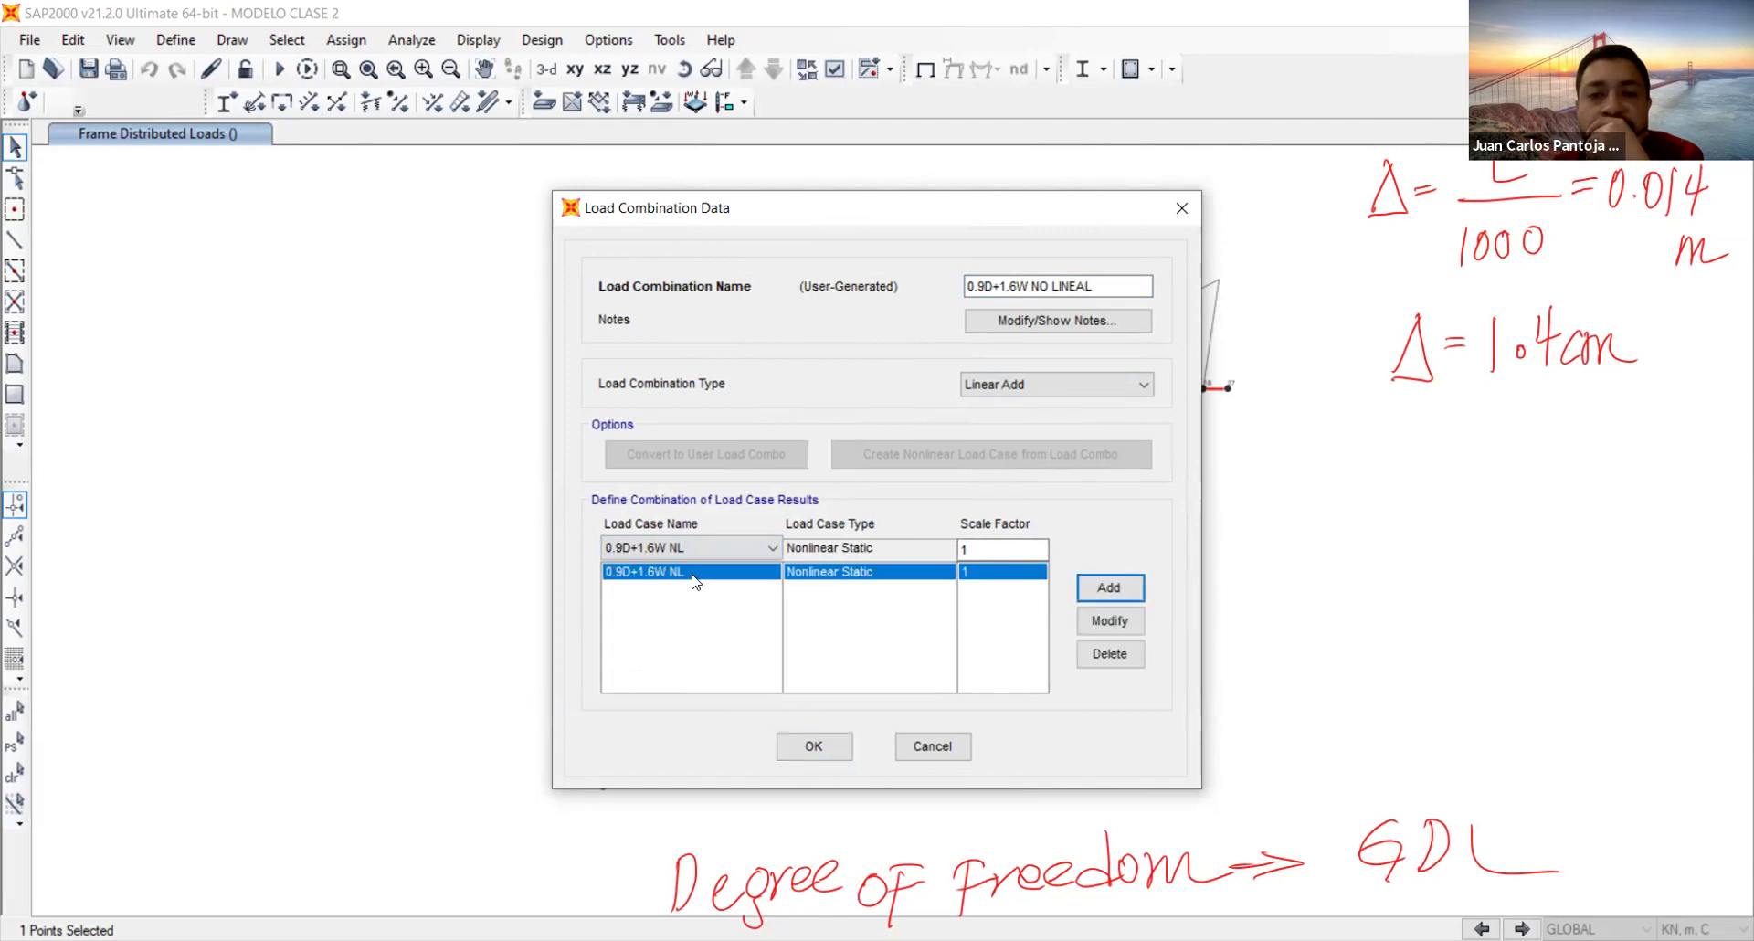
pyautogui.click(815, 744)
# Look over the linear and nonlinear load combinations and accept the list
pyautogui.click(754, 411)
pyautogui.click(729, 427)
pyautogui.click(724, 411)
pyautogui.click(721, 378)
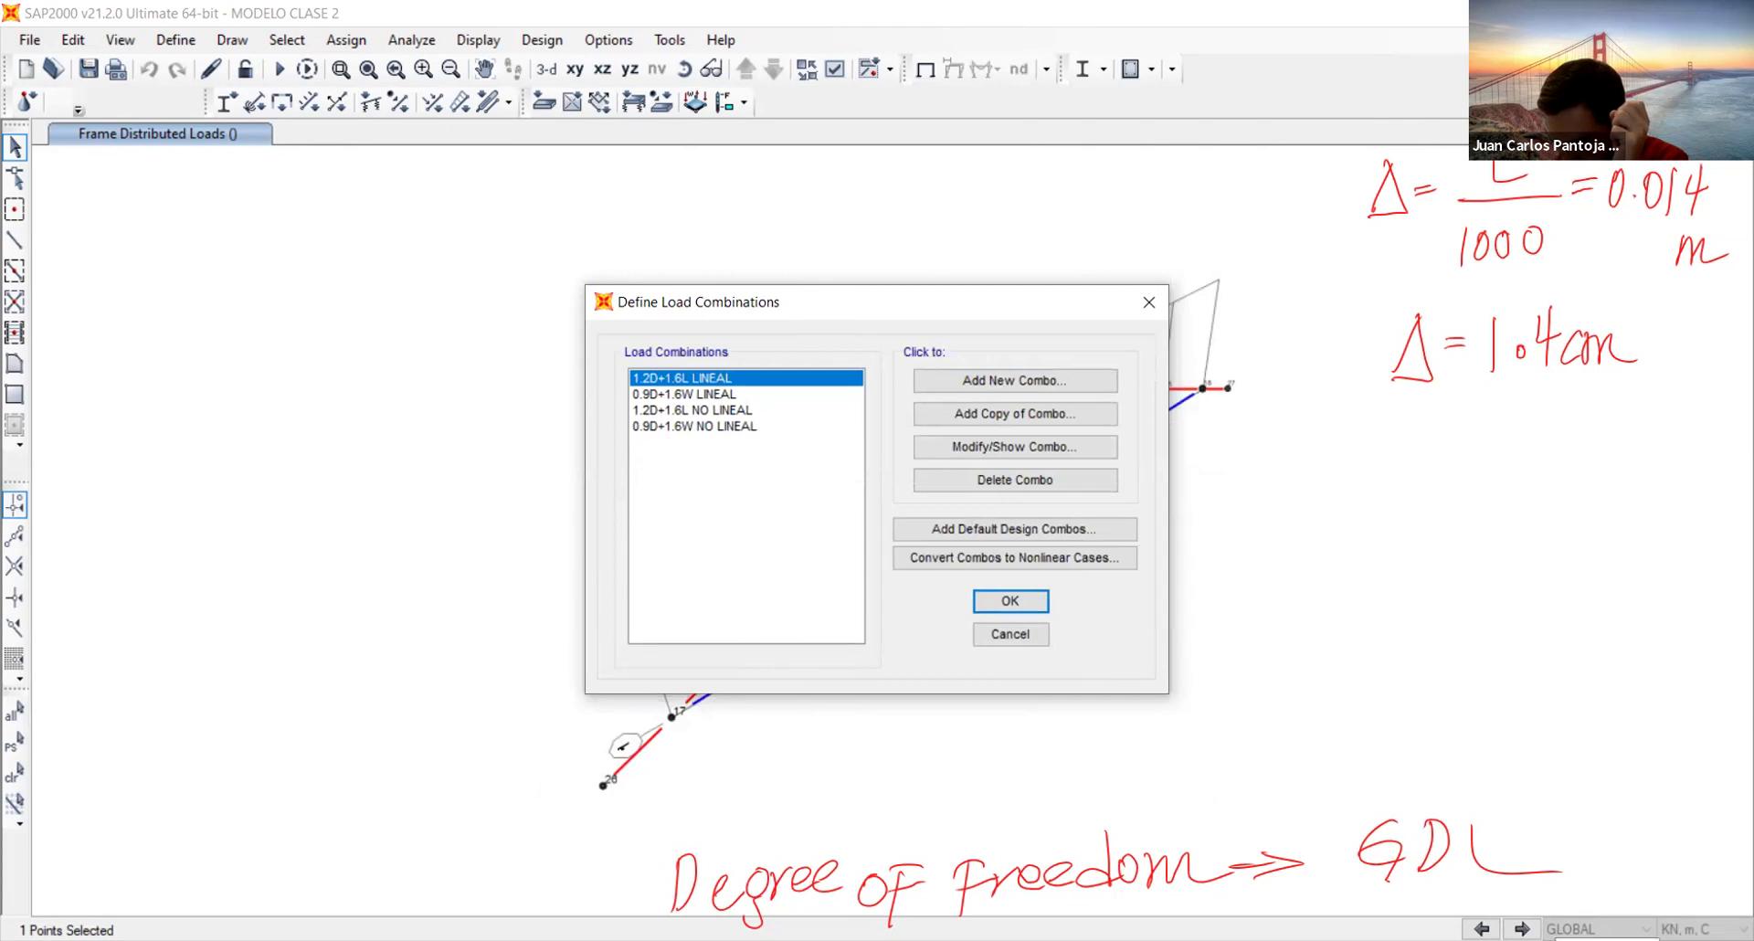
pyautogui.click(1018, 601)
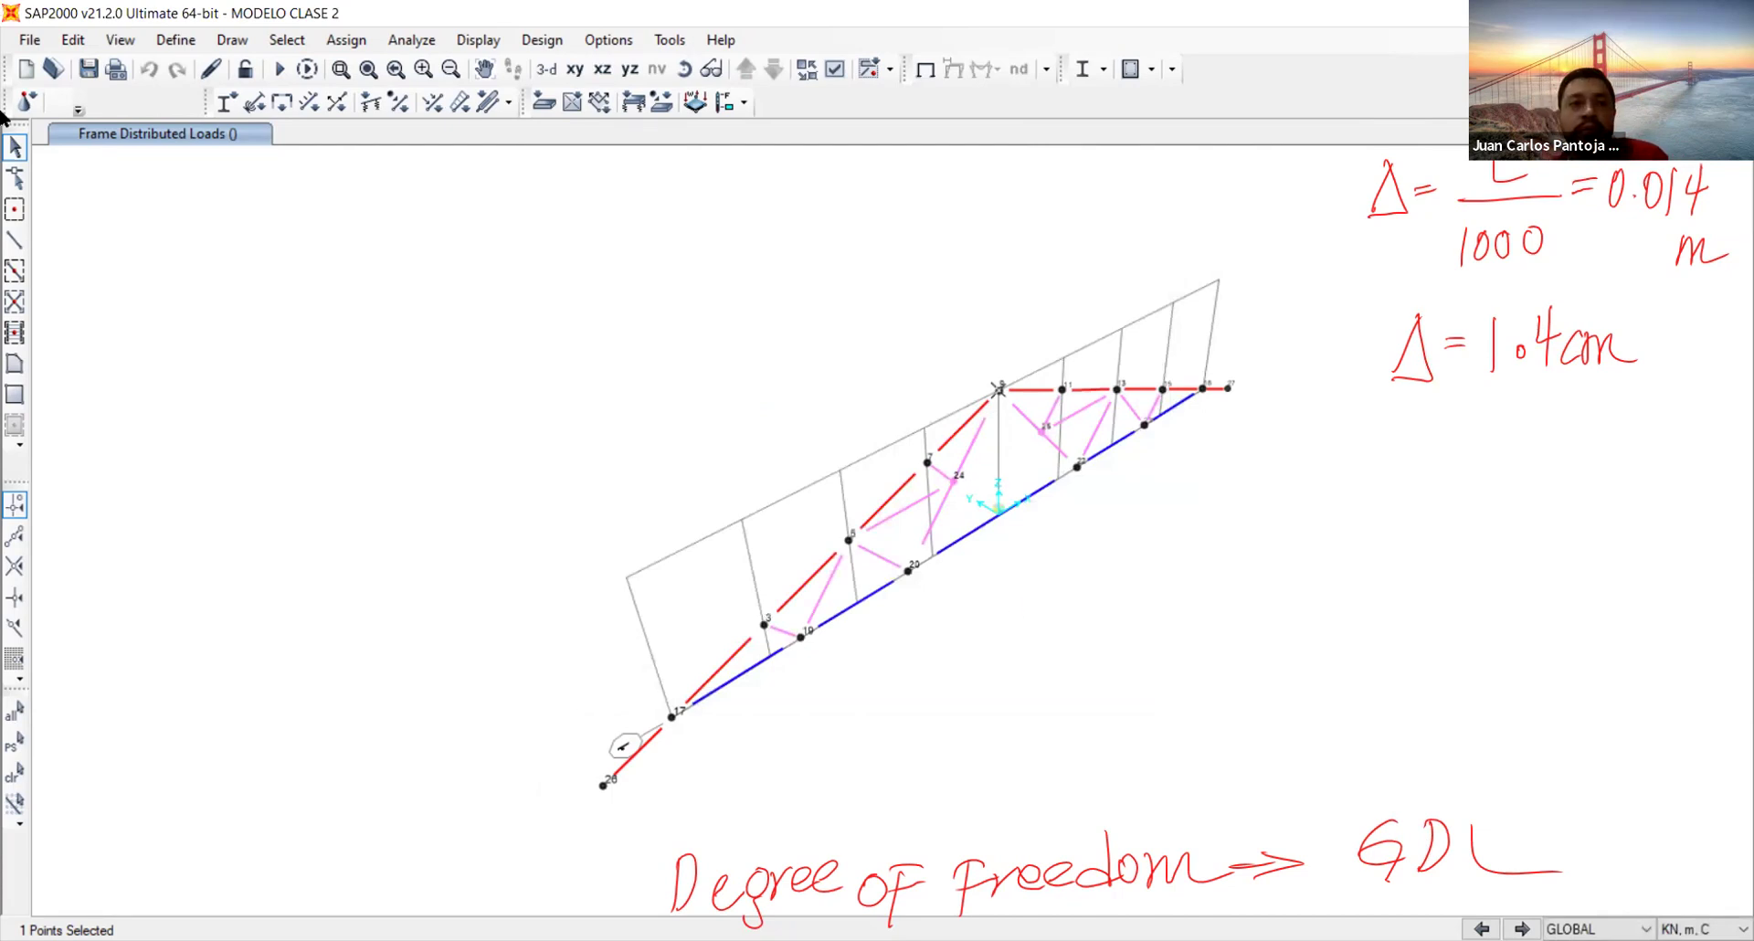
# Save the model and run the analysis for all load cases, including the nonlinear and buckling ones
pyautogui.click(88, 68)
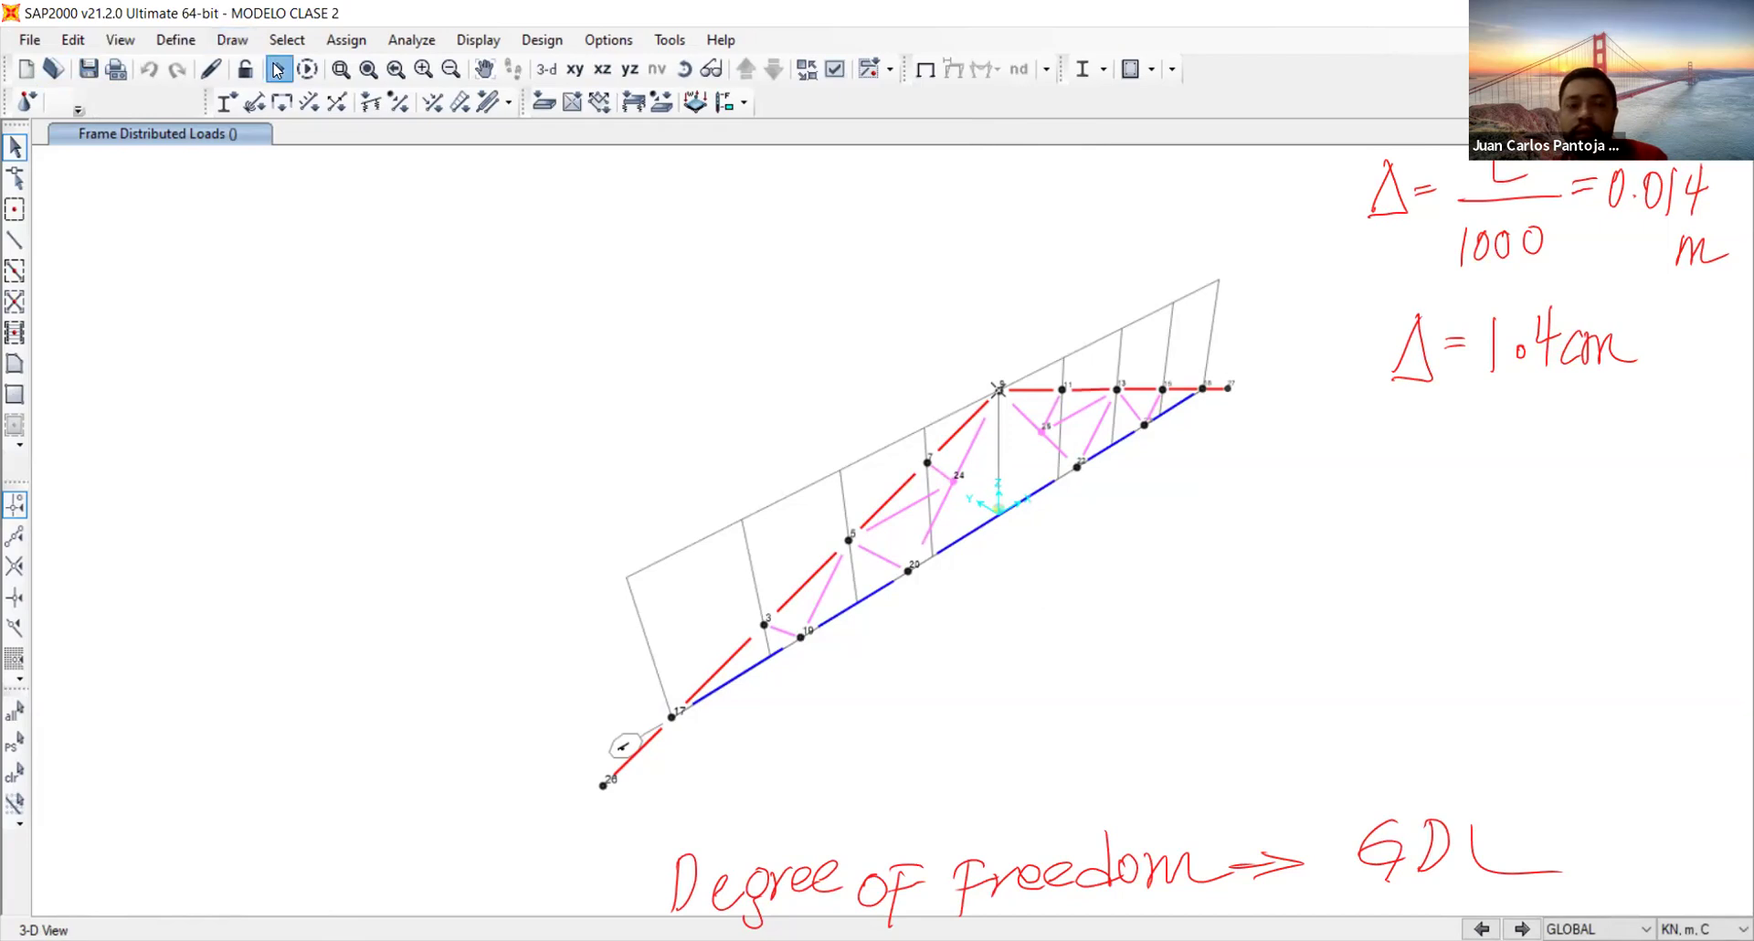
pyautogui.press('F5')
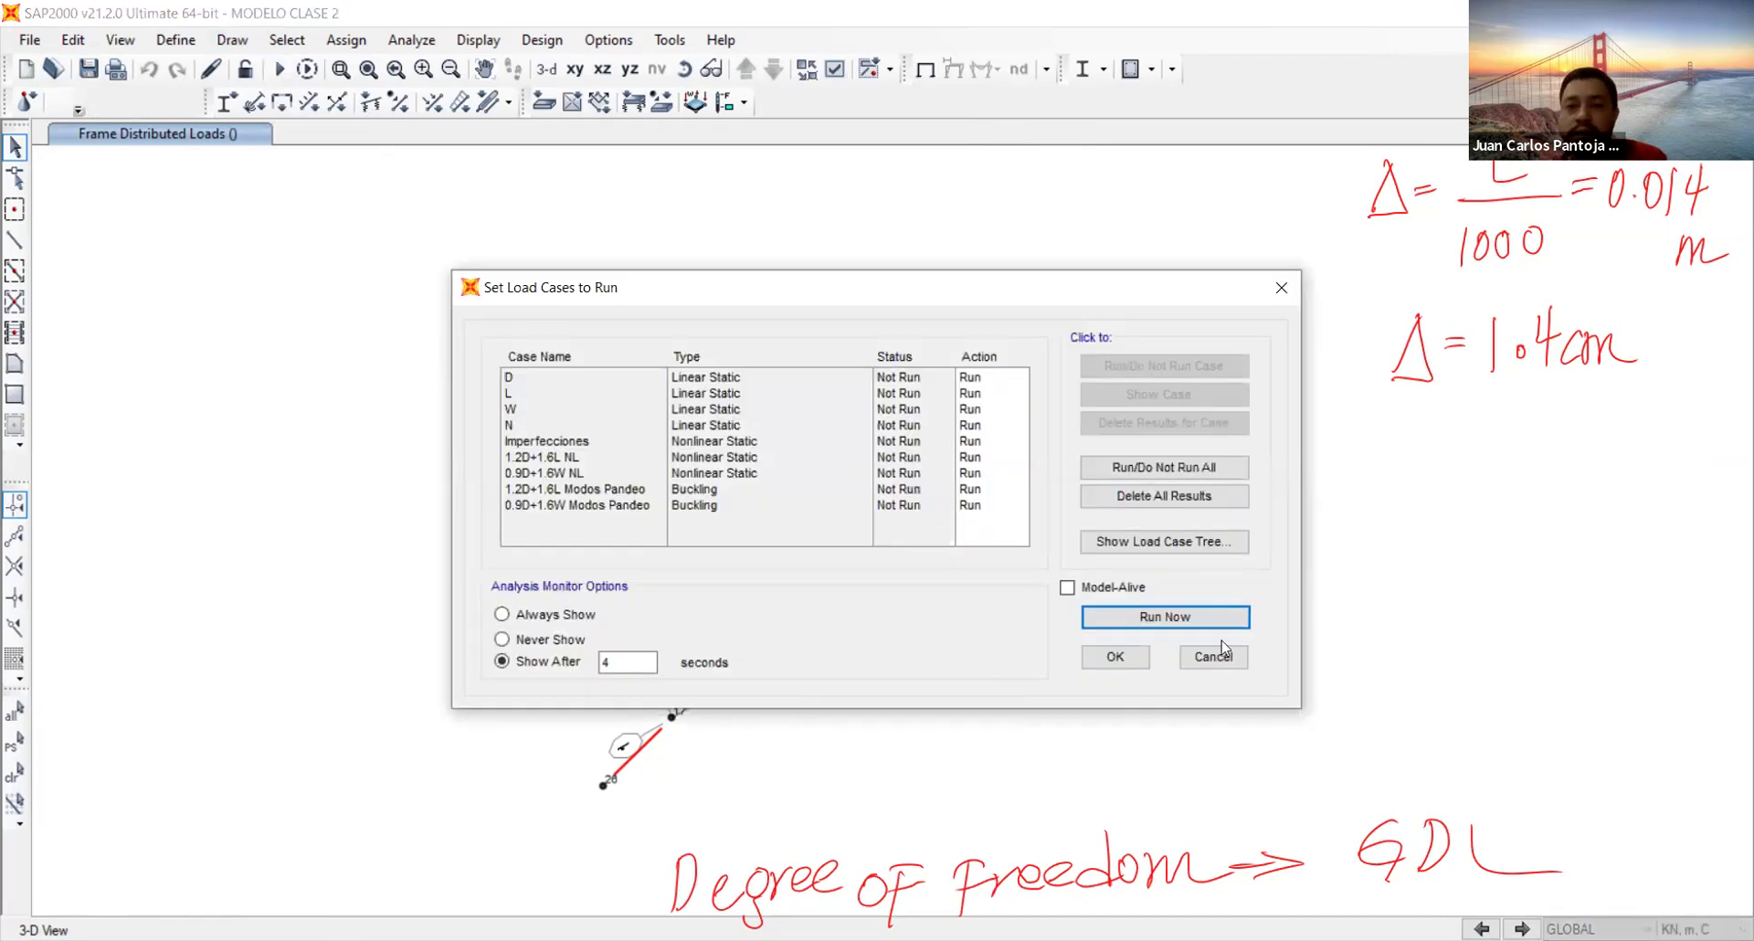
pyautogui.click(1184, 619)
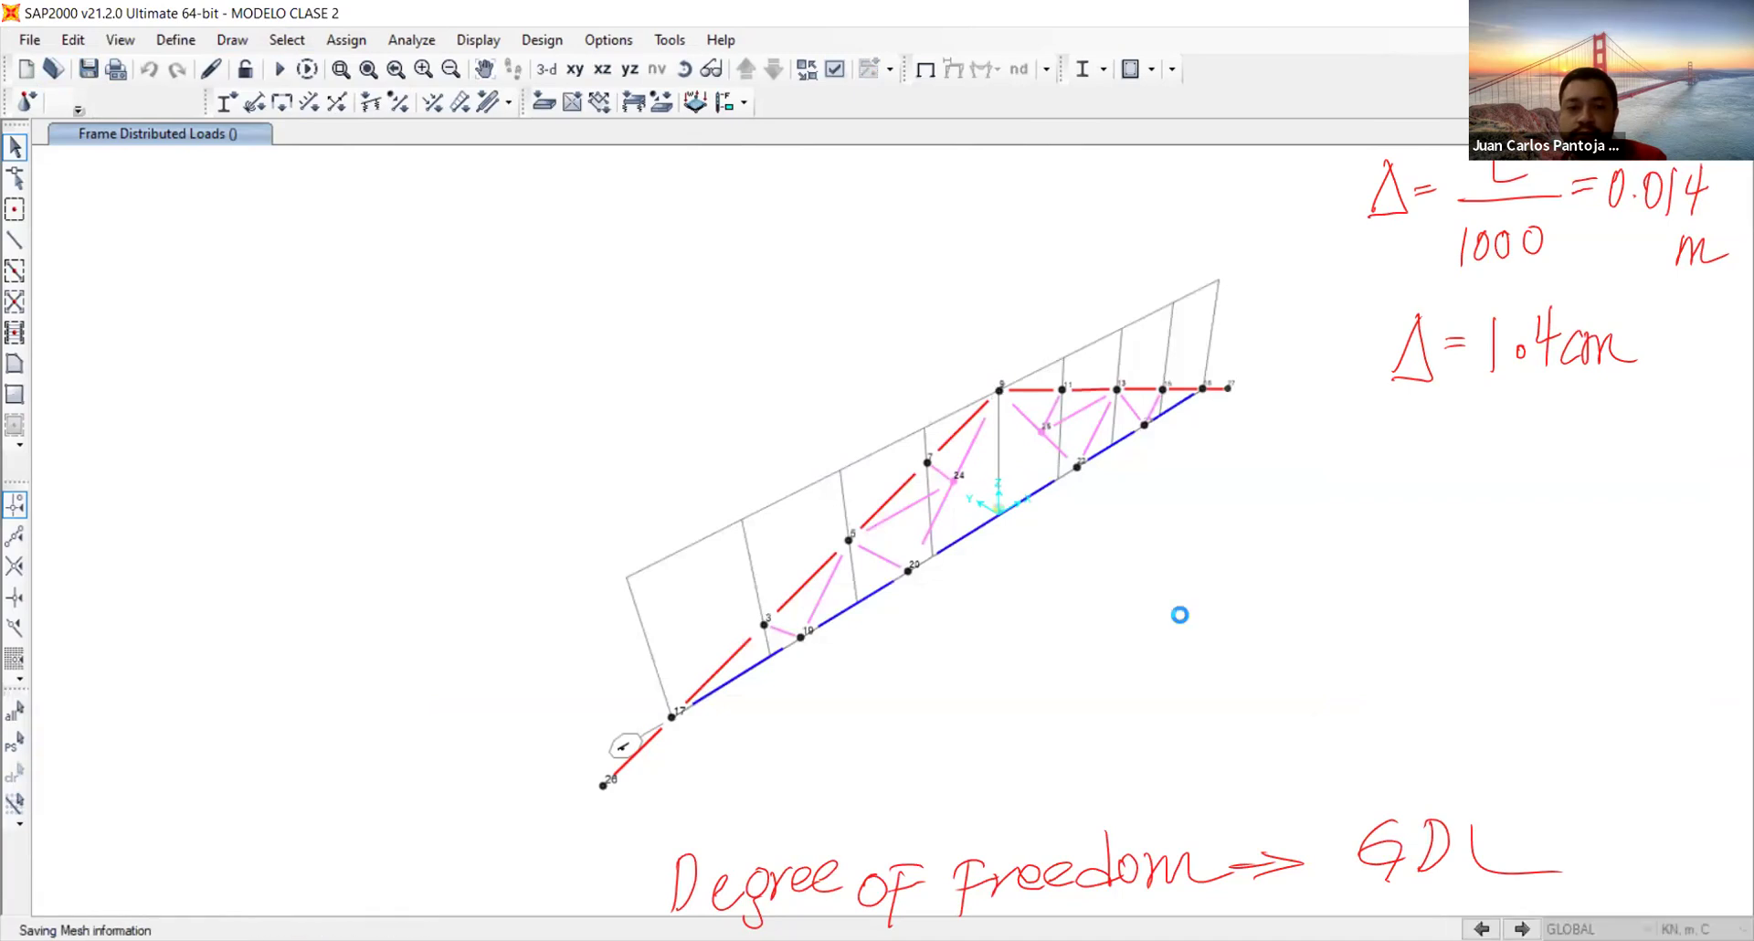